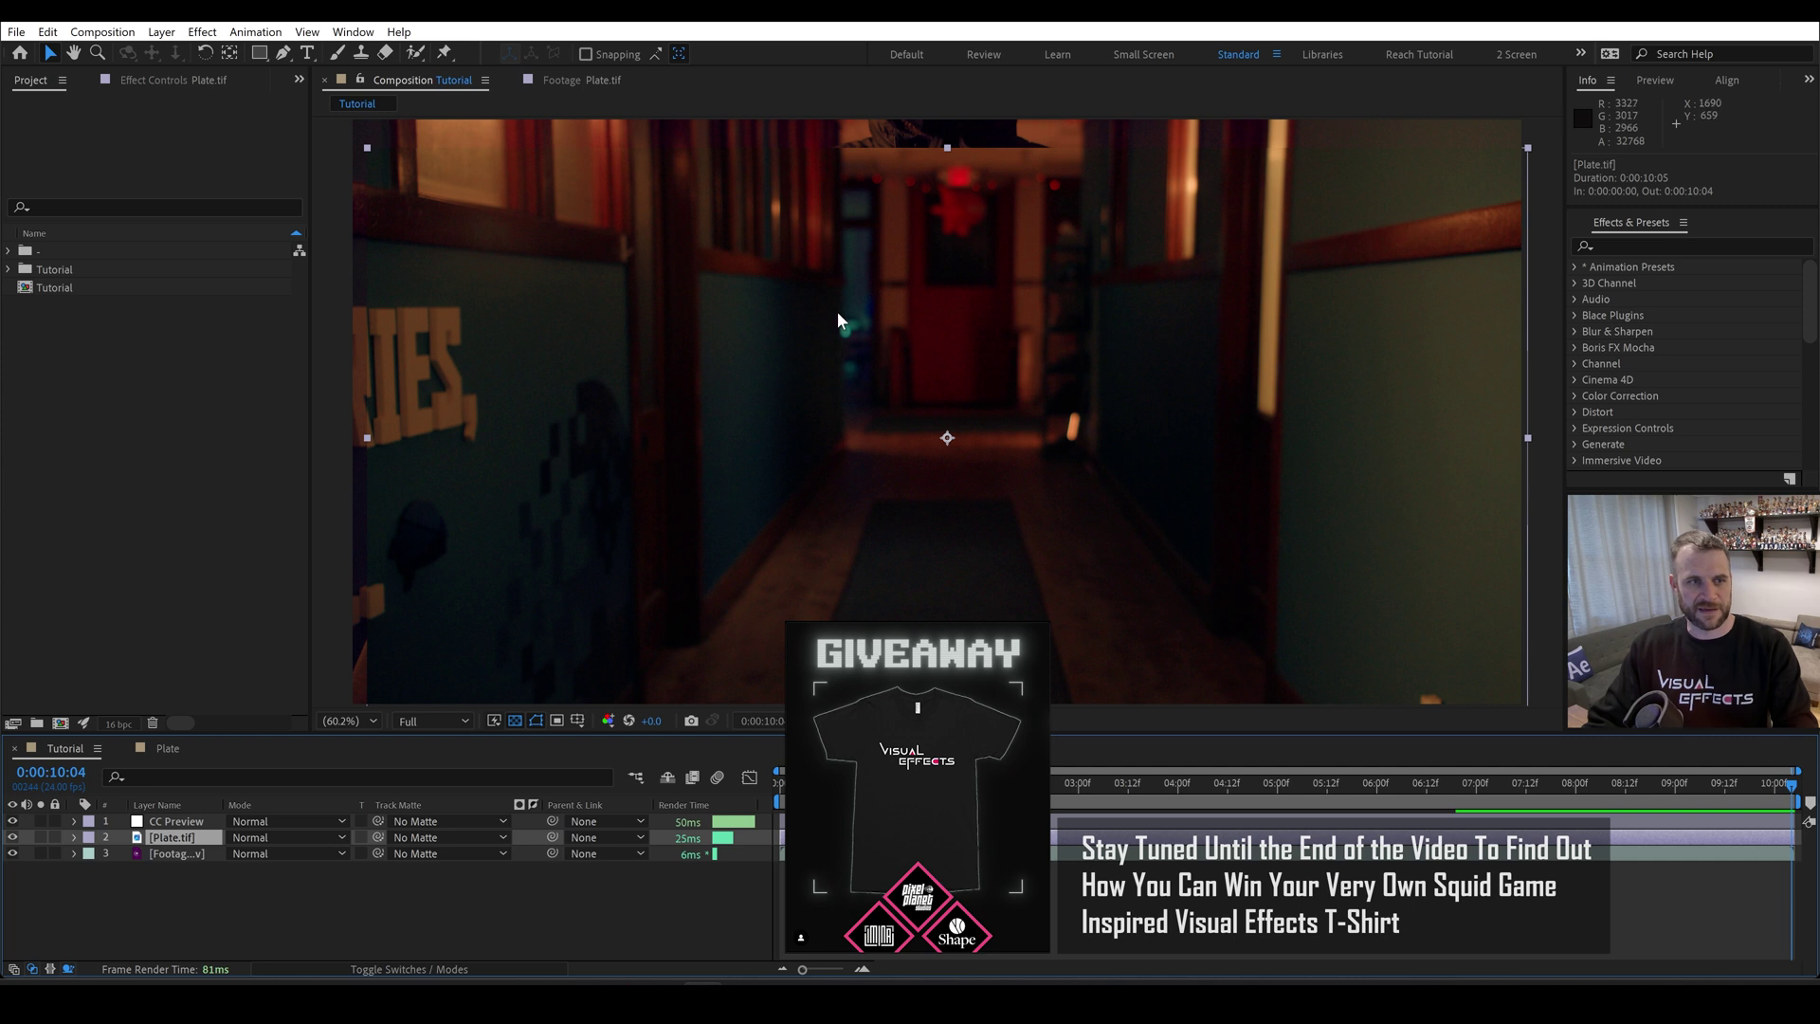
- Hide the Plate.tif layer and toggle the CC Preview layer to compare the raw and graded footage
{"action": "left_click", "coordinate": [12, 837]}
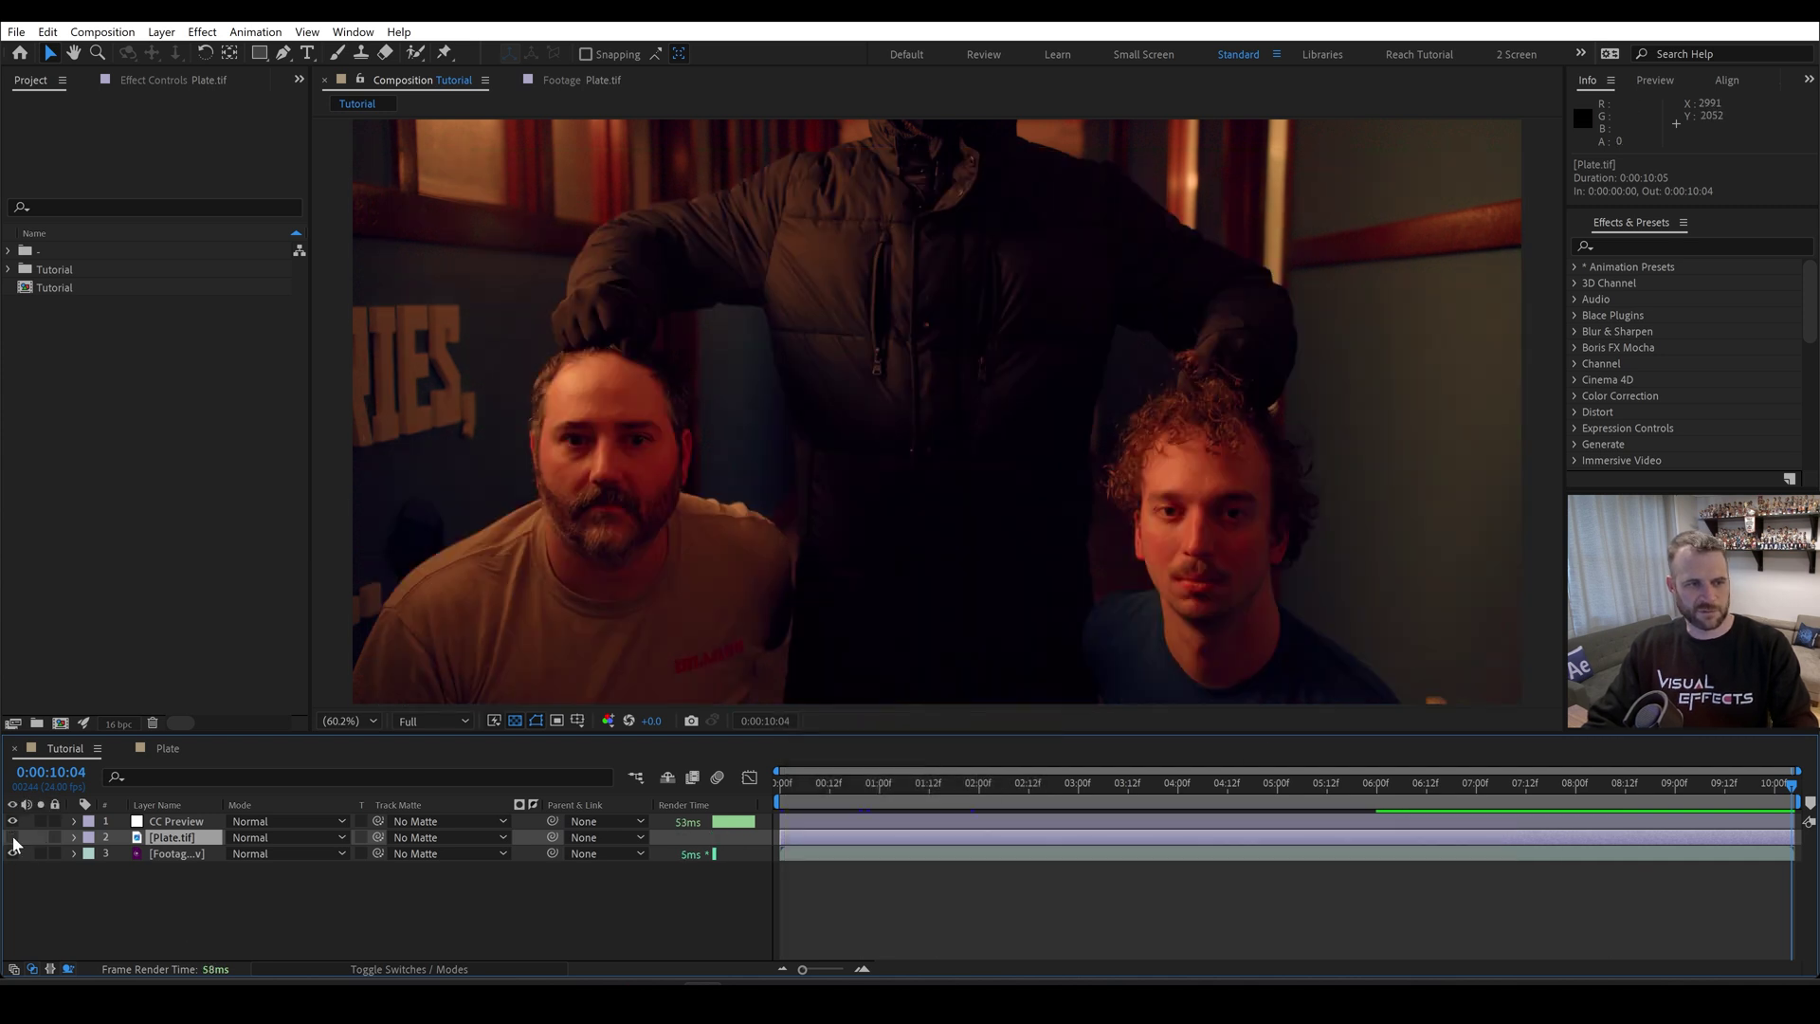
{"action": "left_click", "coordinate": [171, 821]}
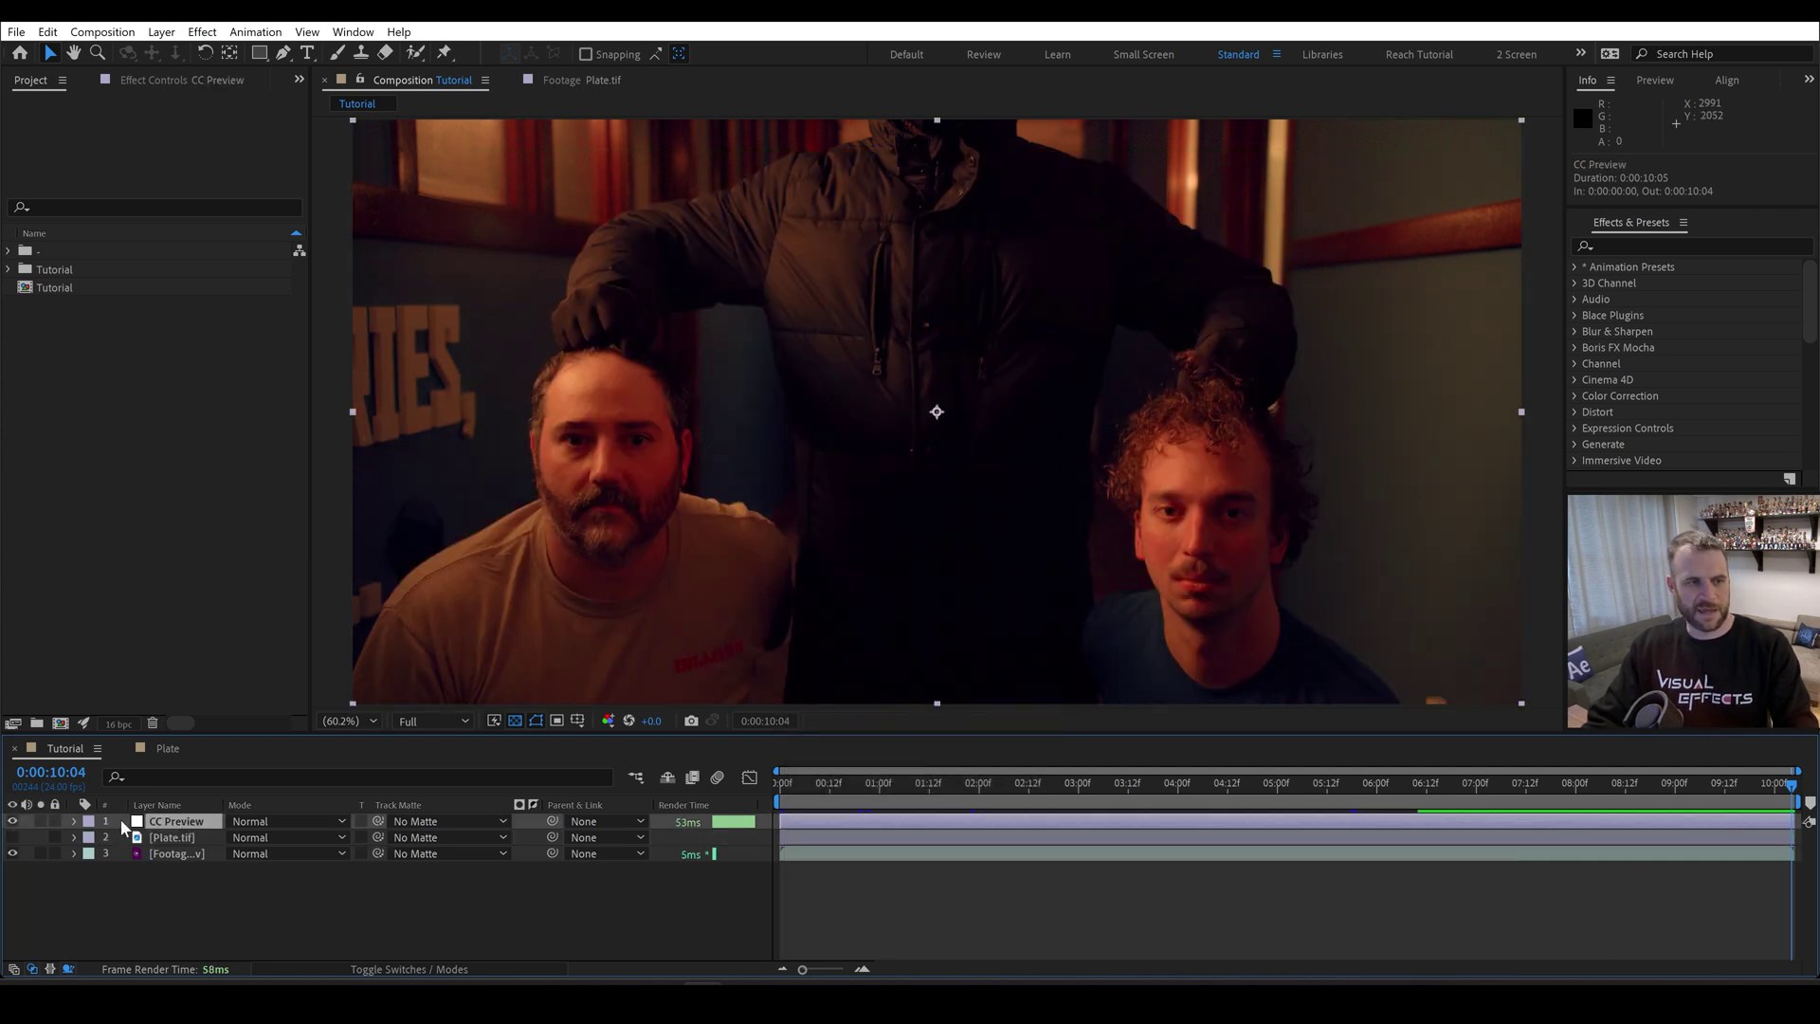
{"action": "left_click", "coordinate": [13, 822]}
{"action": "left_click", "coordinate": [12, 821]}
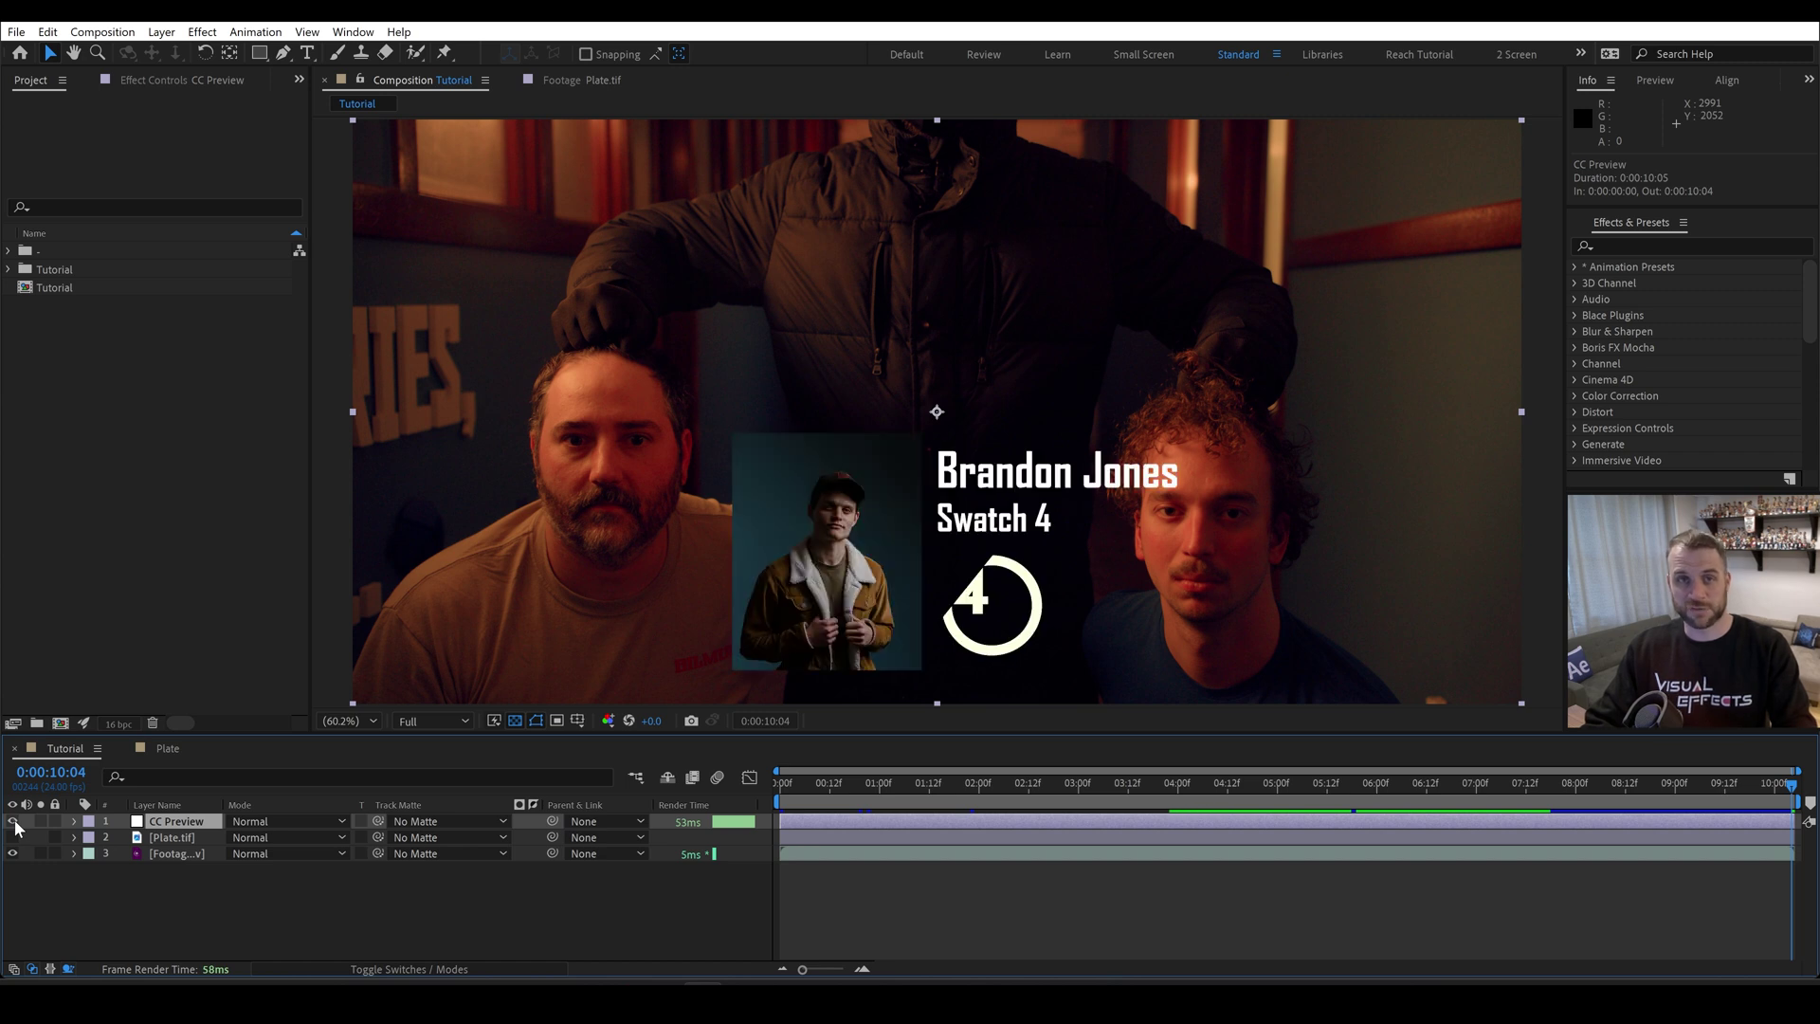
{"action": "left_click", "coordinate": [12, 820]}
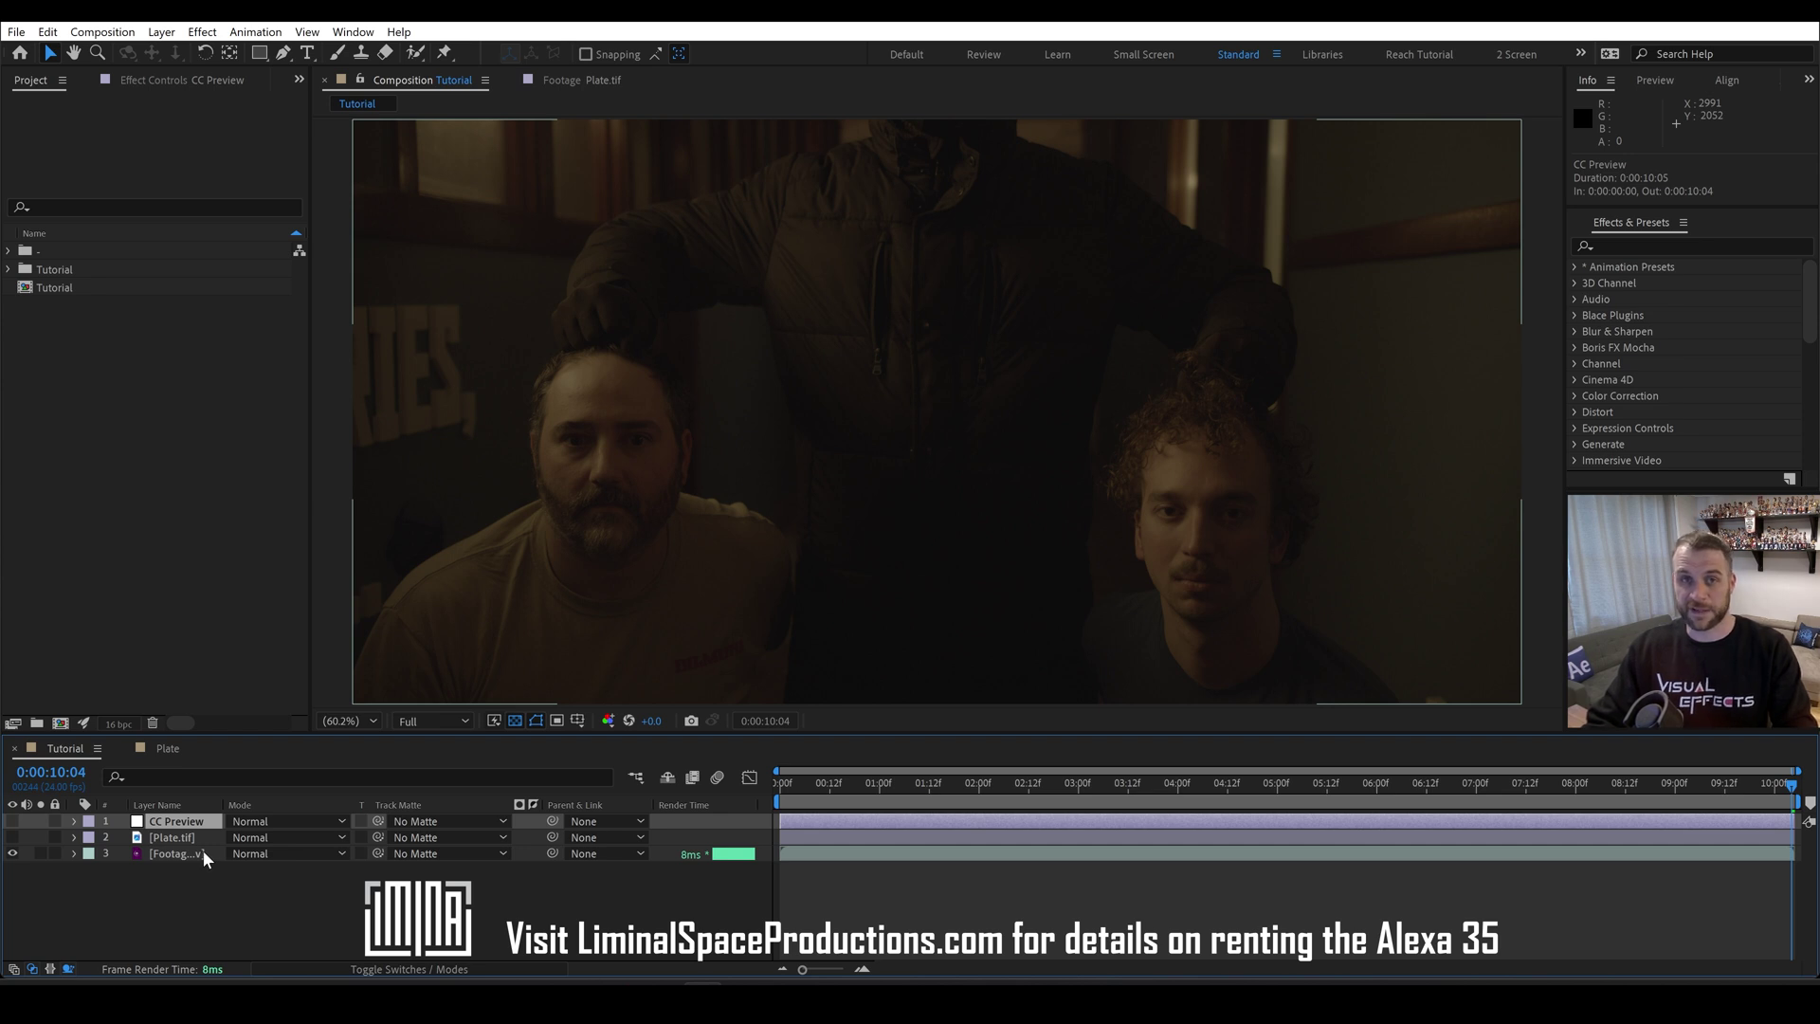
{"action": "left_click", "coordinate": [12, 821]}
{"action": "left_click", "coordinate": [12, 853]}
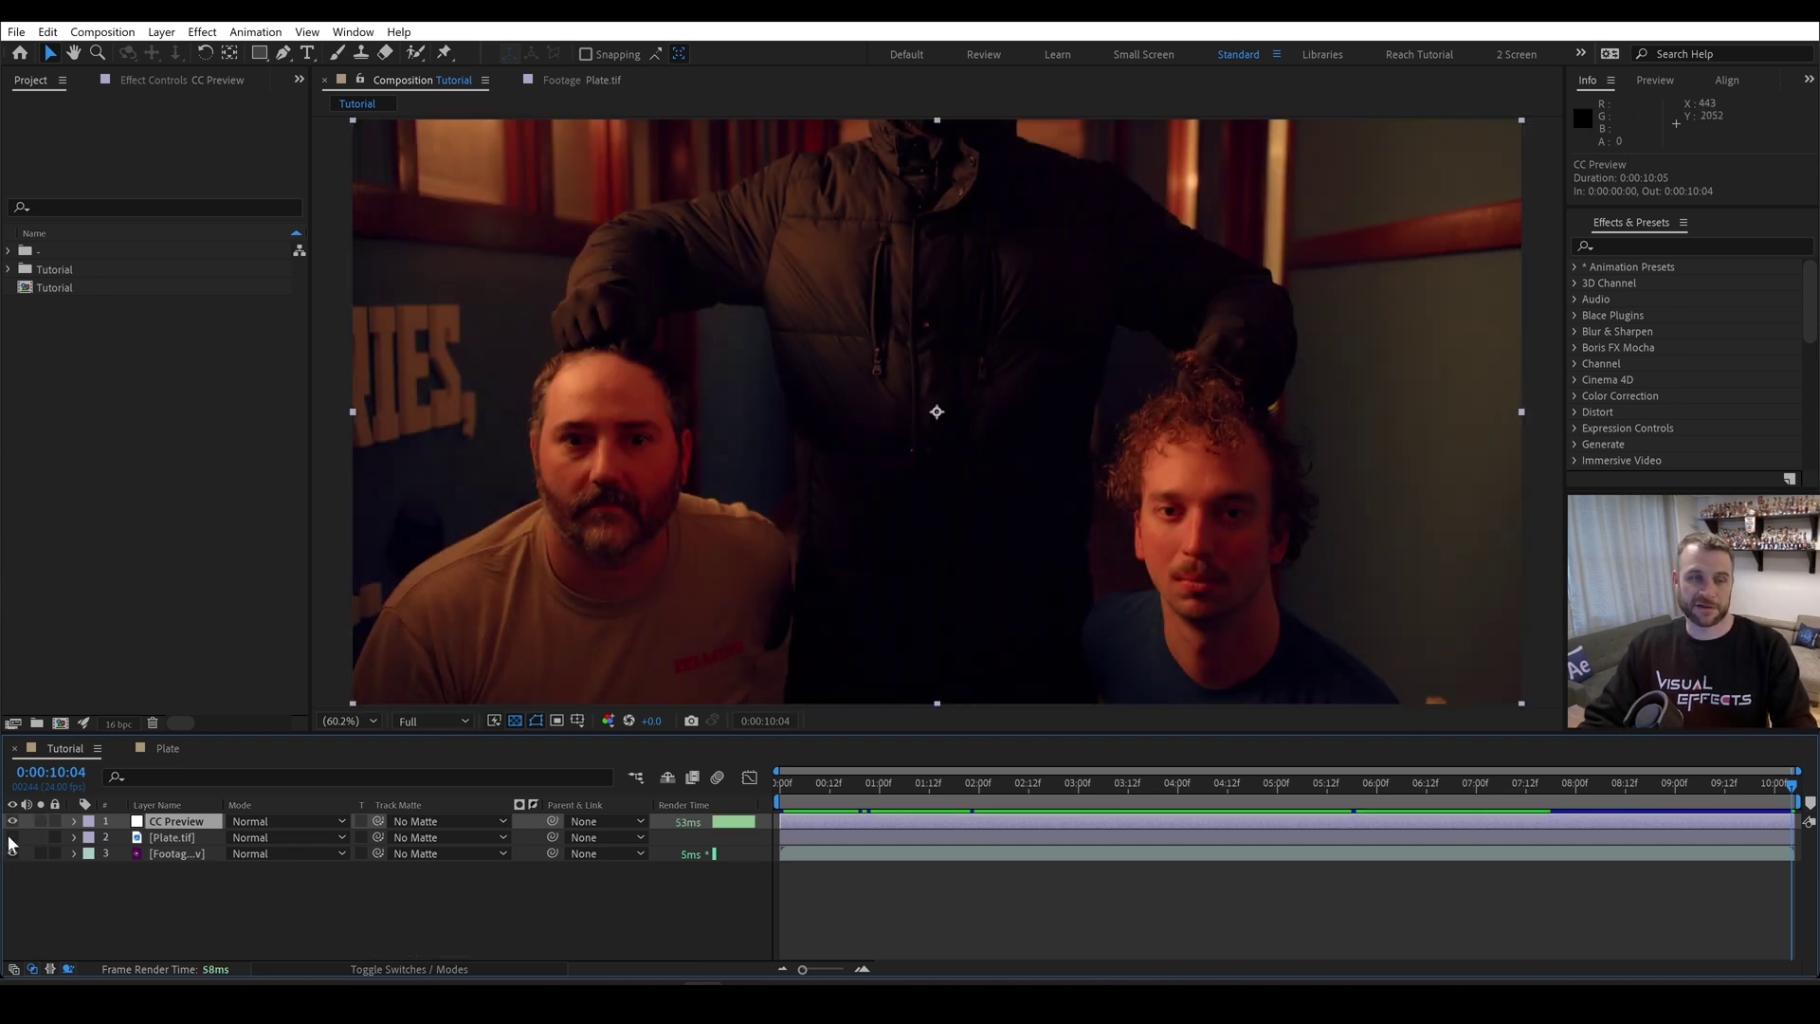
{"action": "left_click", "coordinate": [10, 838]}
{"action": "left_click", "coordinate": [11, 838]}
- Apply the Mocha Pro effect to the Footage.mov layer and launch Mocha from it
{"action": "left_click", "coordinate": [171, 854]}
{"action": "left_click", "coordinate": [266, 186]}
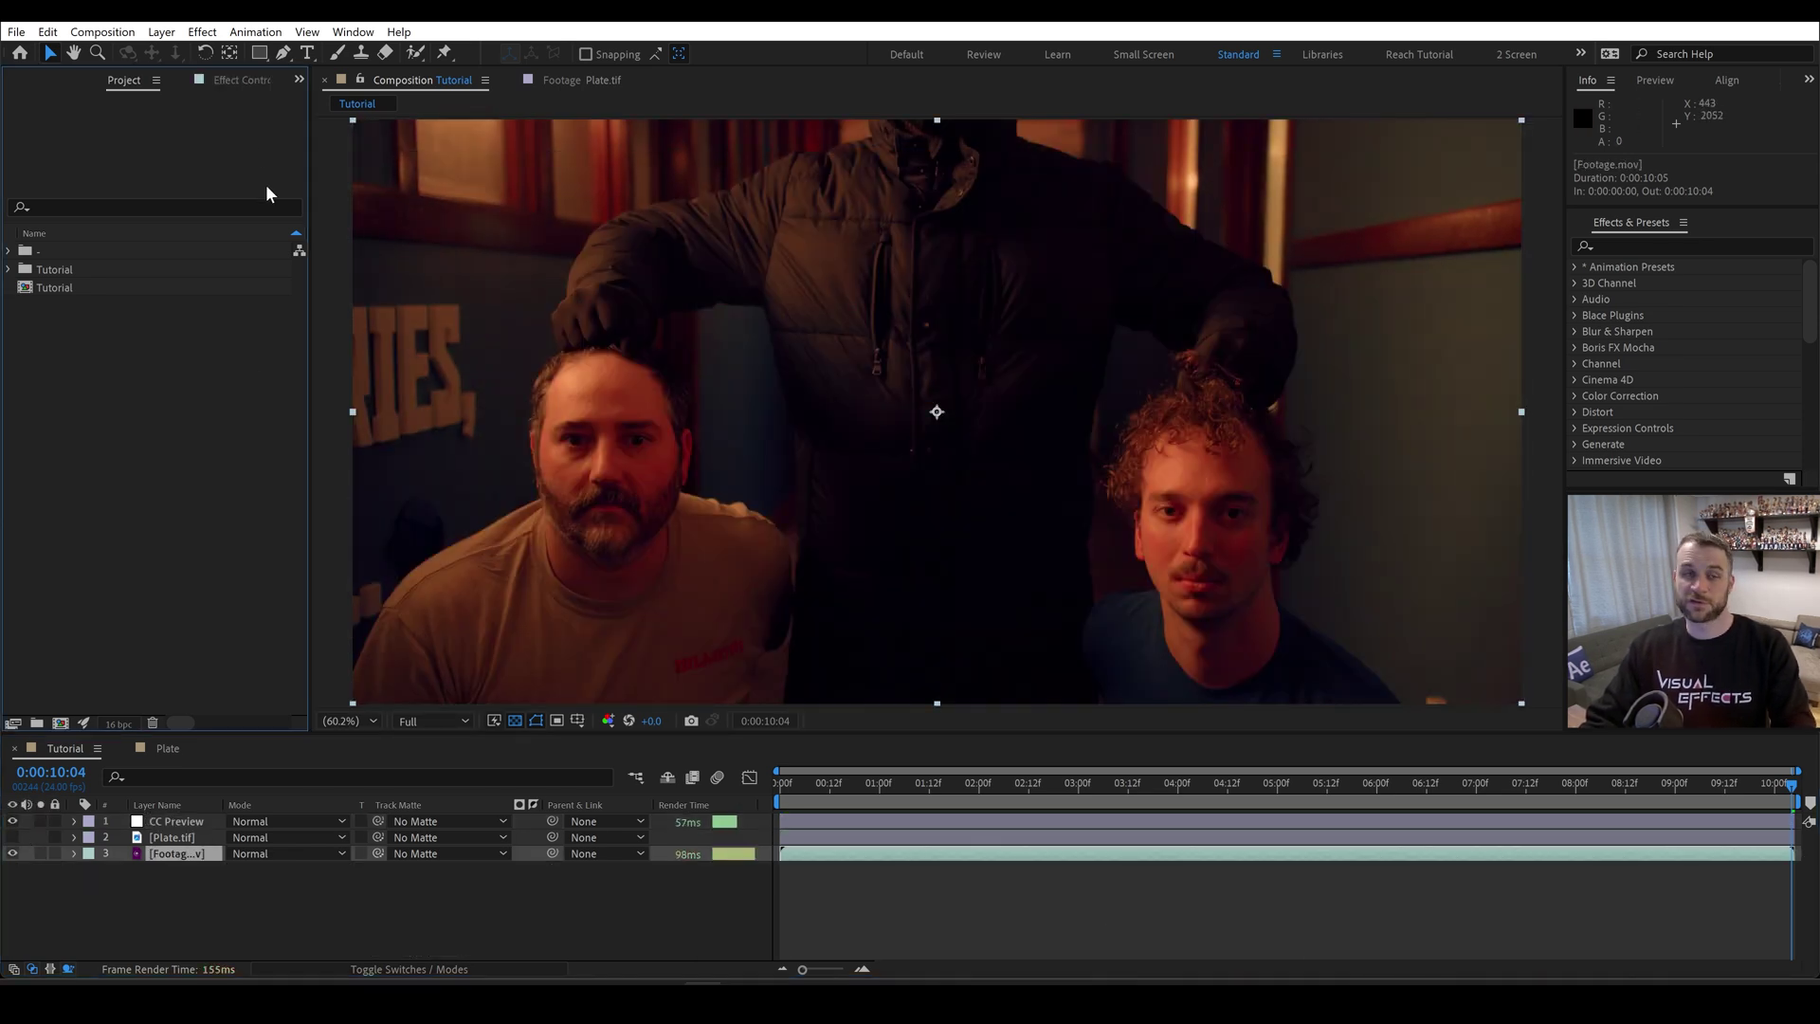
{"action": "left_click", "coordinate": [236, 79]}
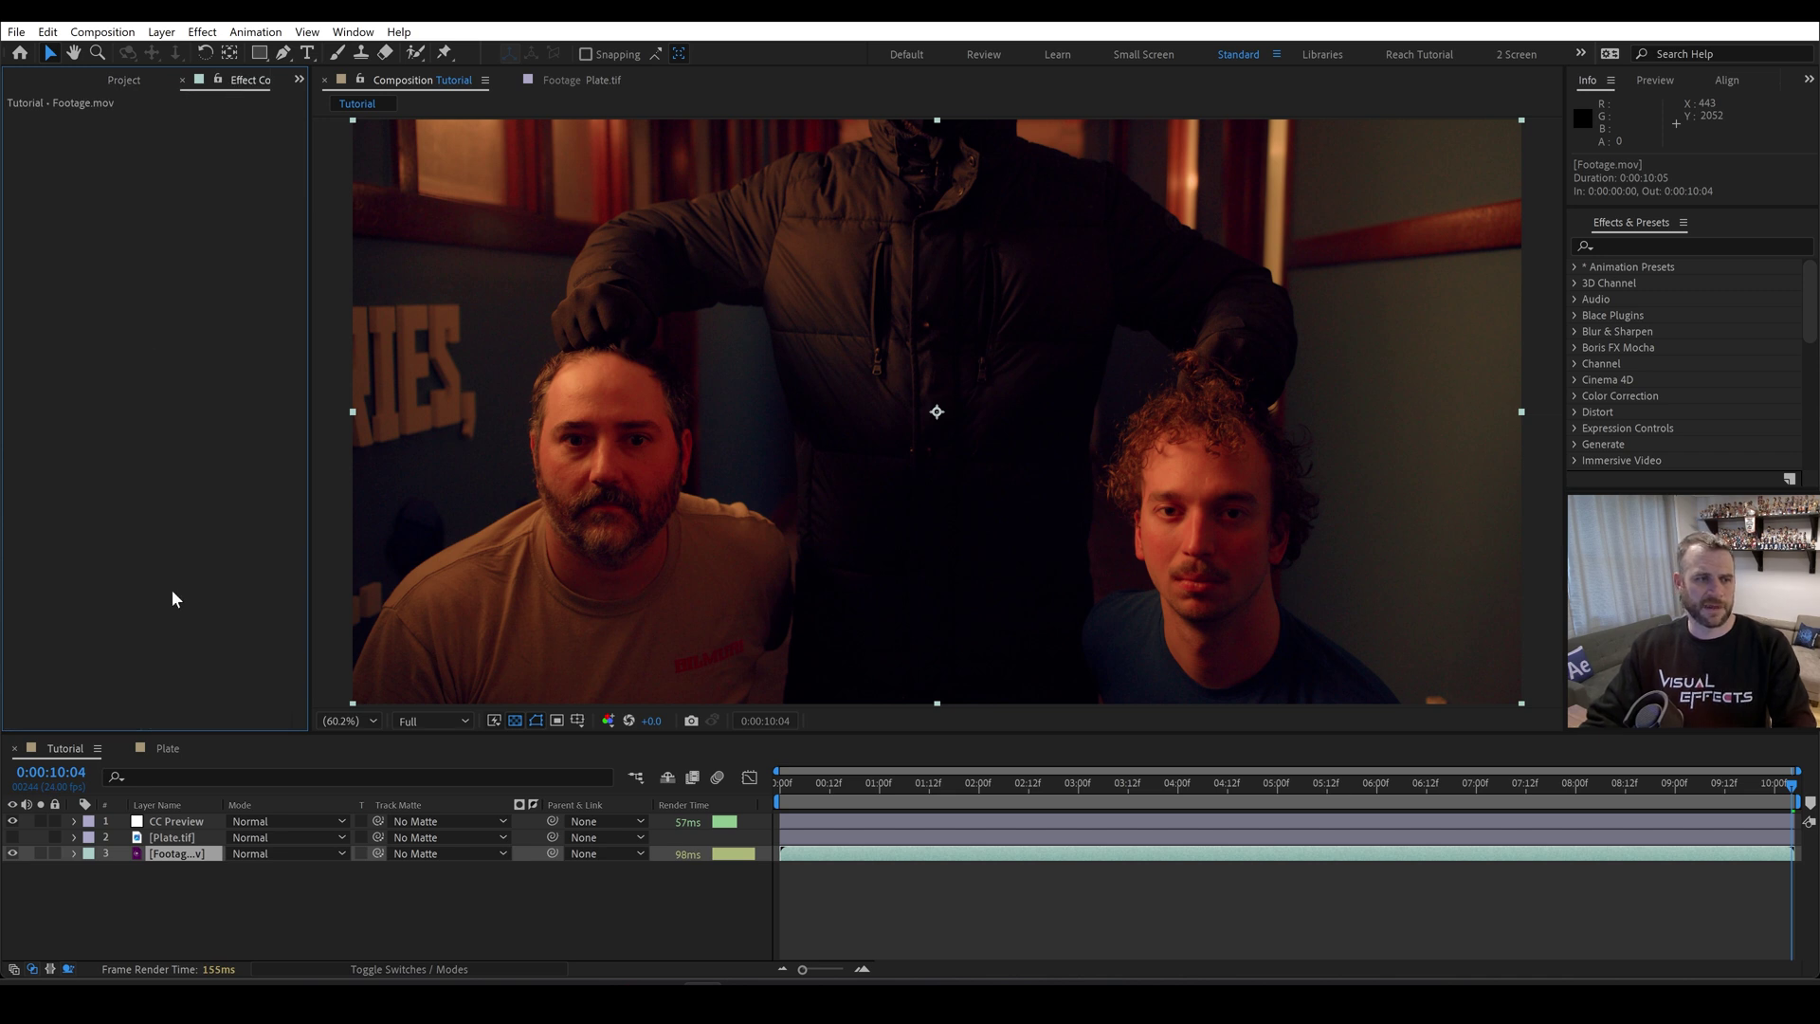
{"action": "key", "text": "ctrl+space"}
{"action": "type", "text": "mocha"}
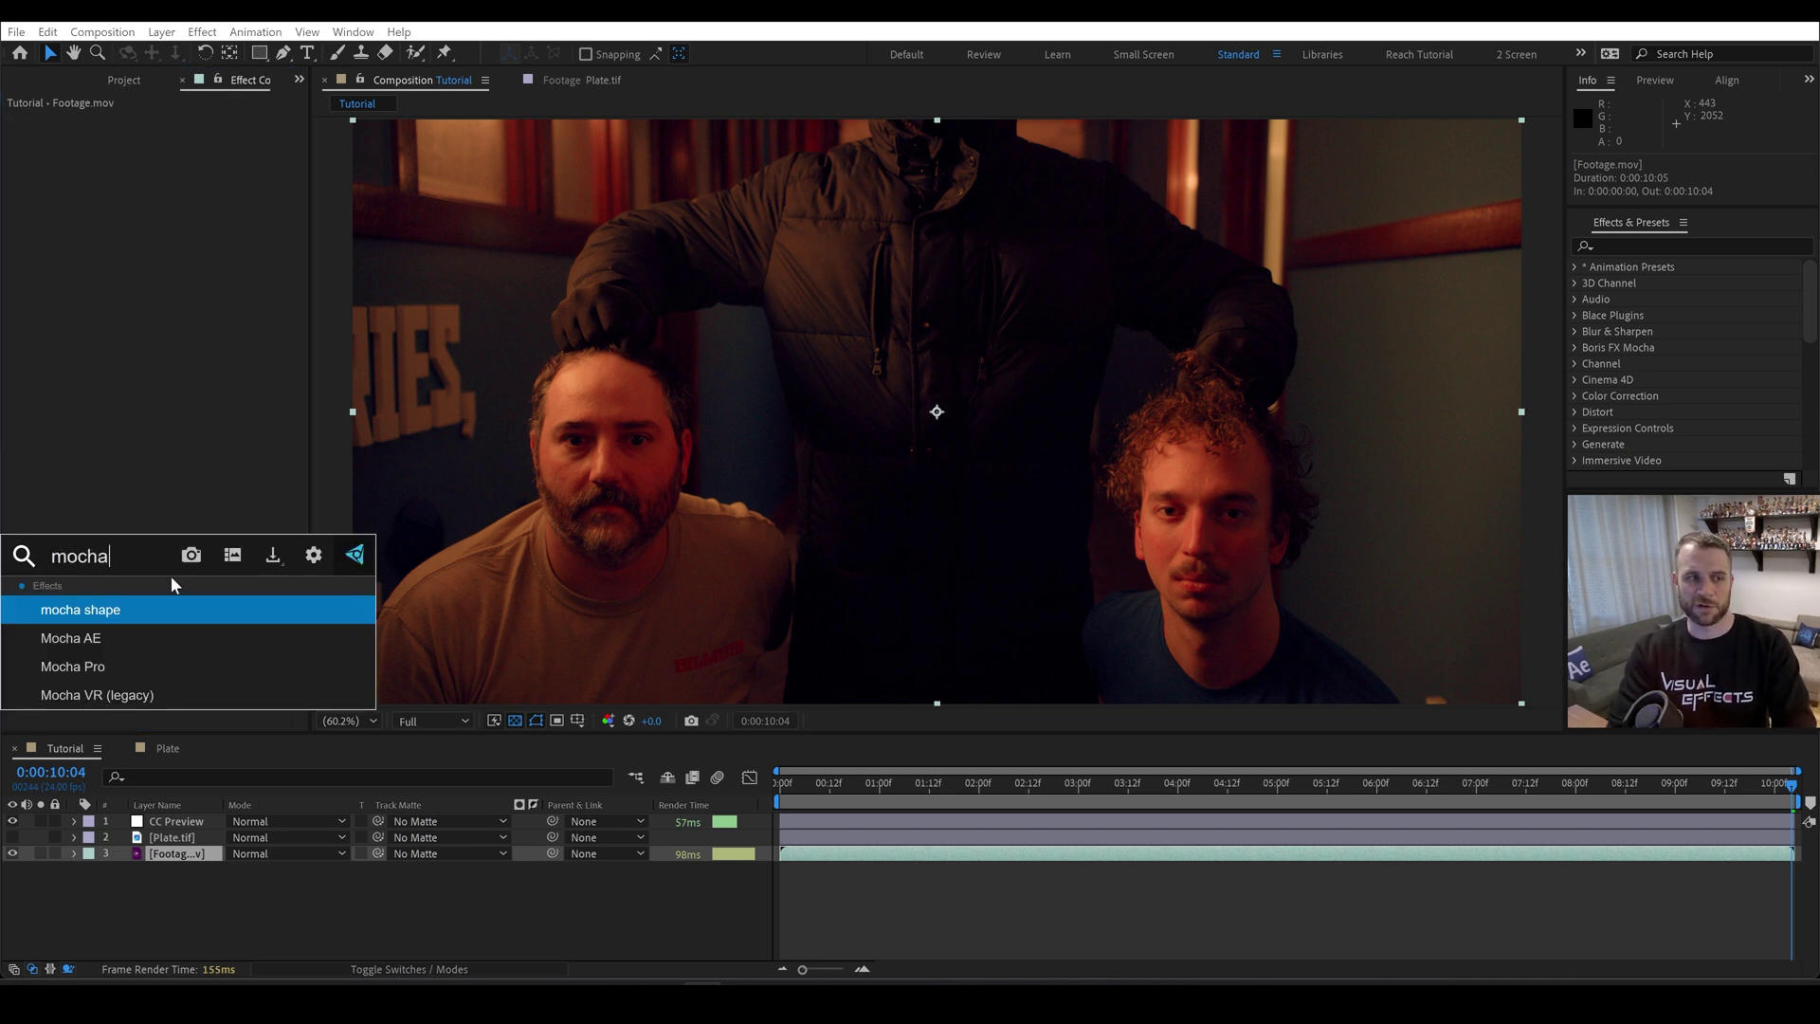
{"action": "key", "text": "Down"}
{"action": "key", "text": "Down"}
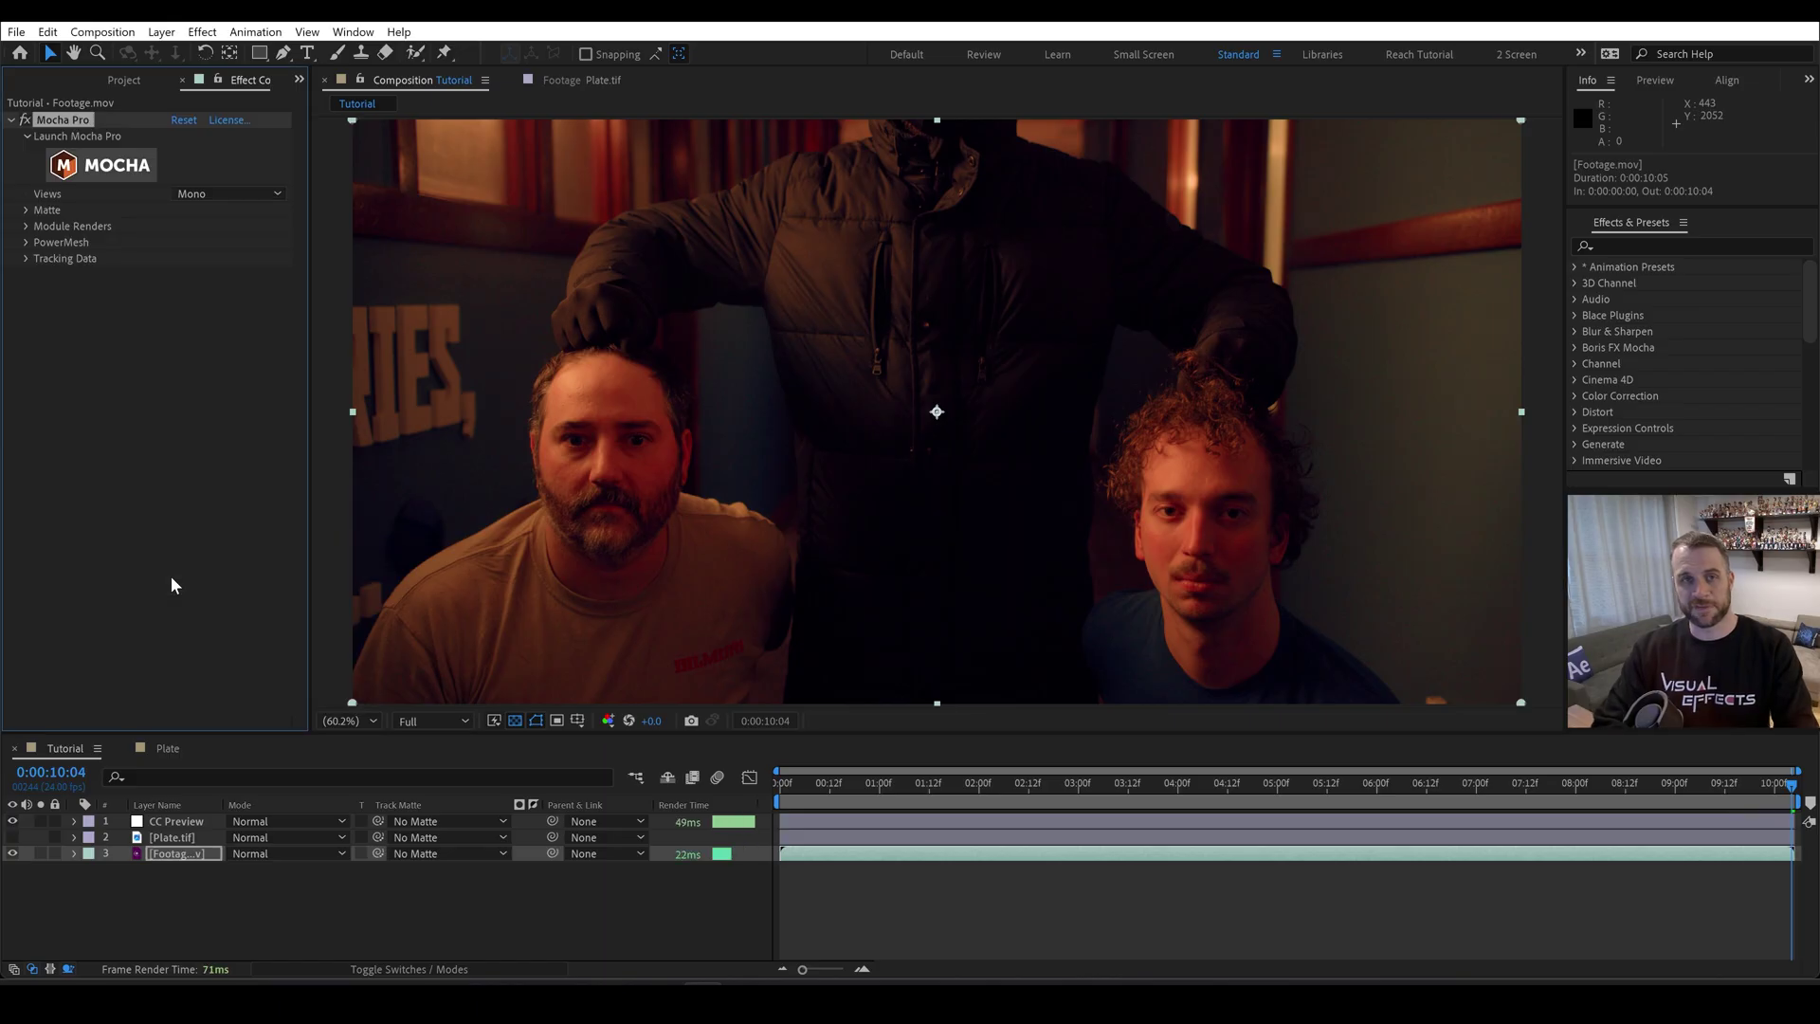
{"action": "left_click", "coordinate": [113, 171]}
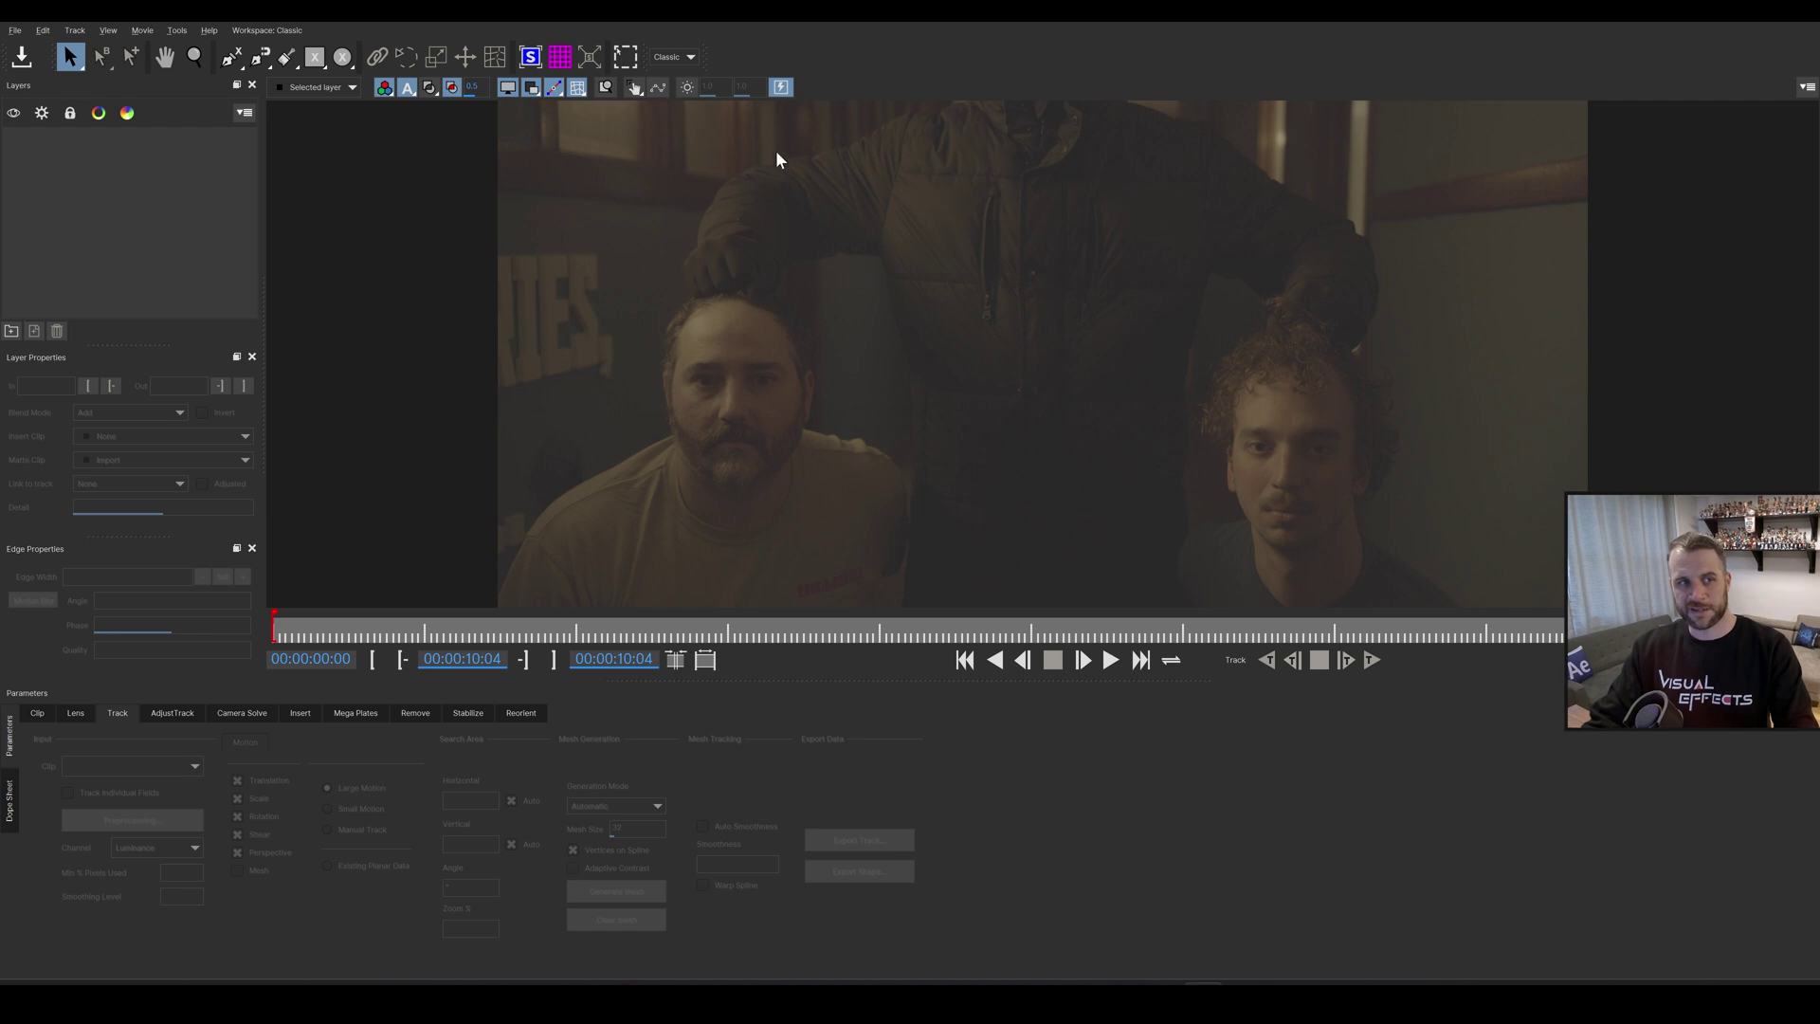
- Draw a closed X-Spline around the upper part of the left wall, staying clear of the actors
{"action": "left_click_drag", "start_coordinate": [768, 306], "coordinate": [768, 398]}
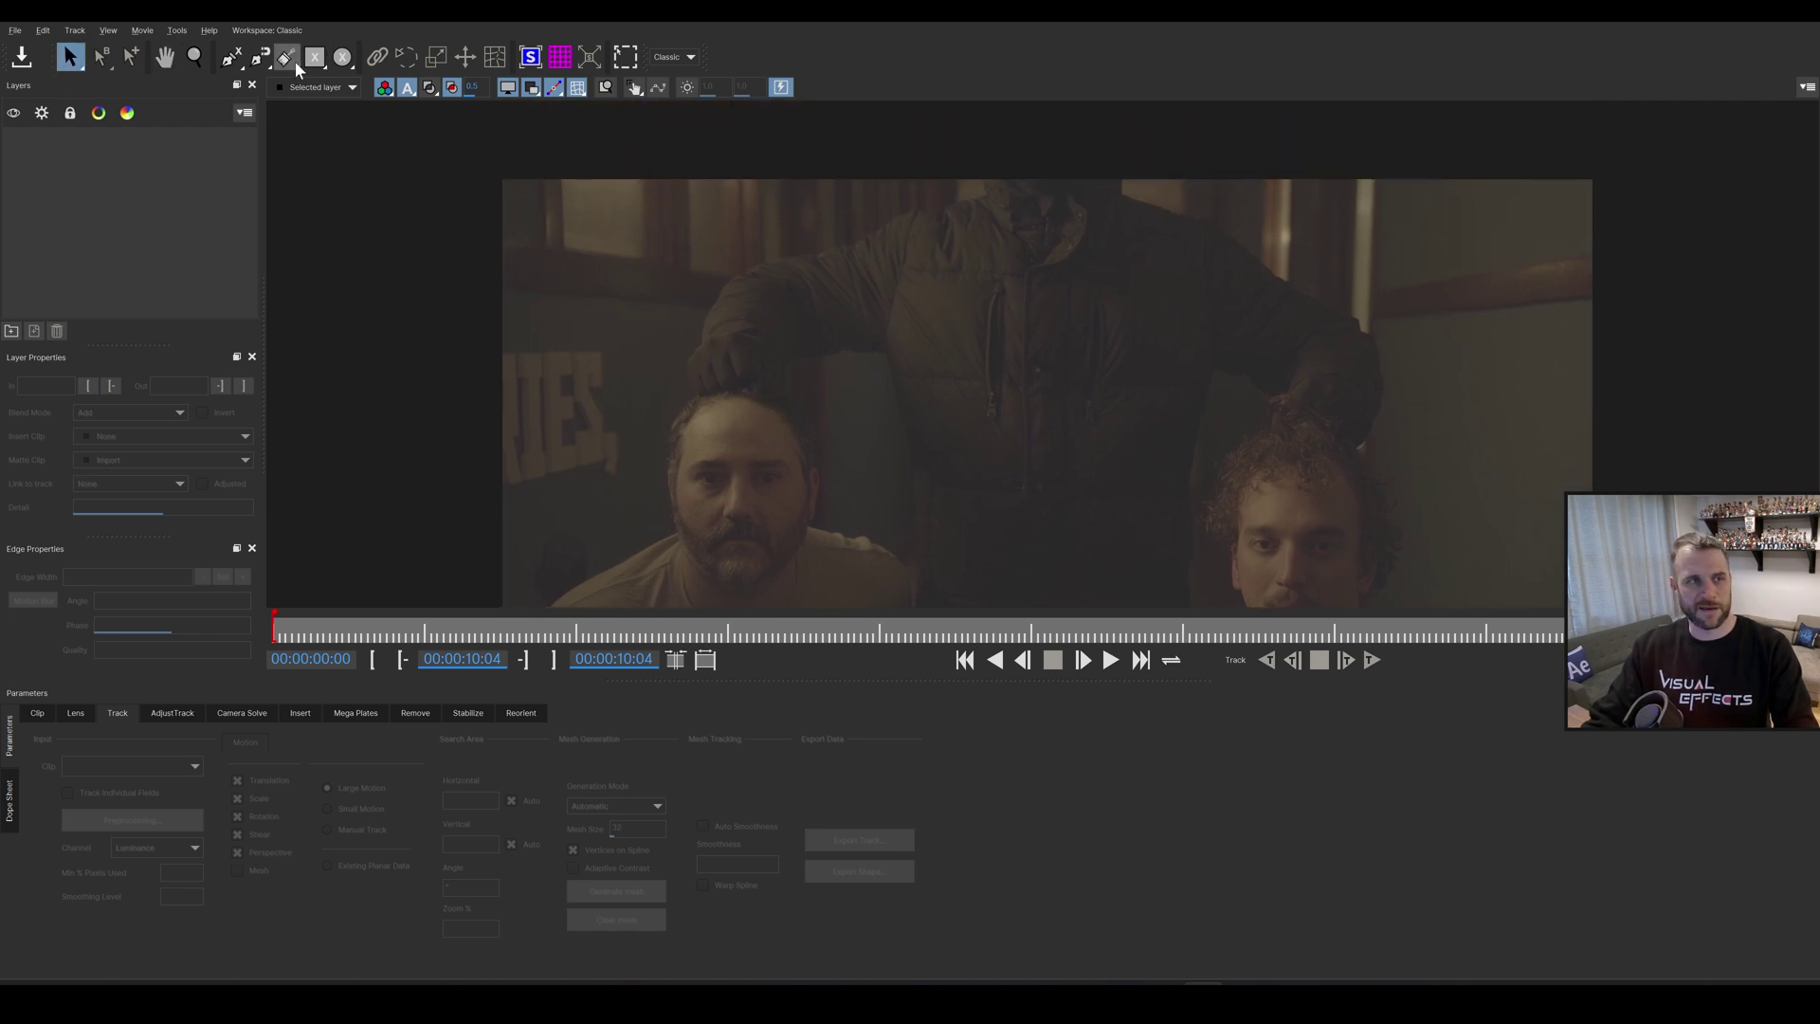
{"action": "left_click", "coordinate": [230, 57]}
{"action": "left_click", "coordinate": [481, 416]}
{"action": "left_click", "coordinate": [607, 406]}
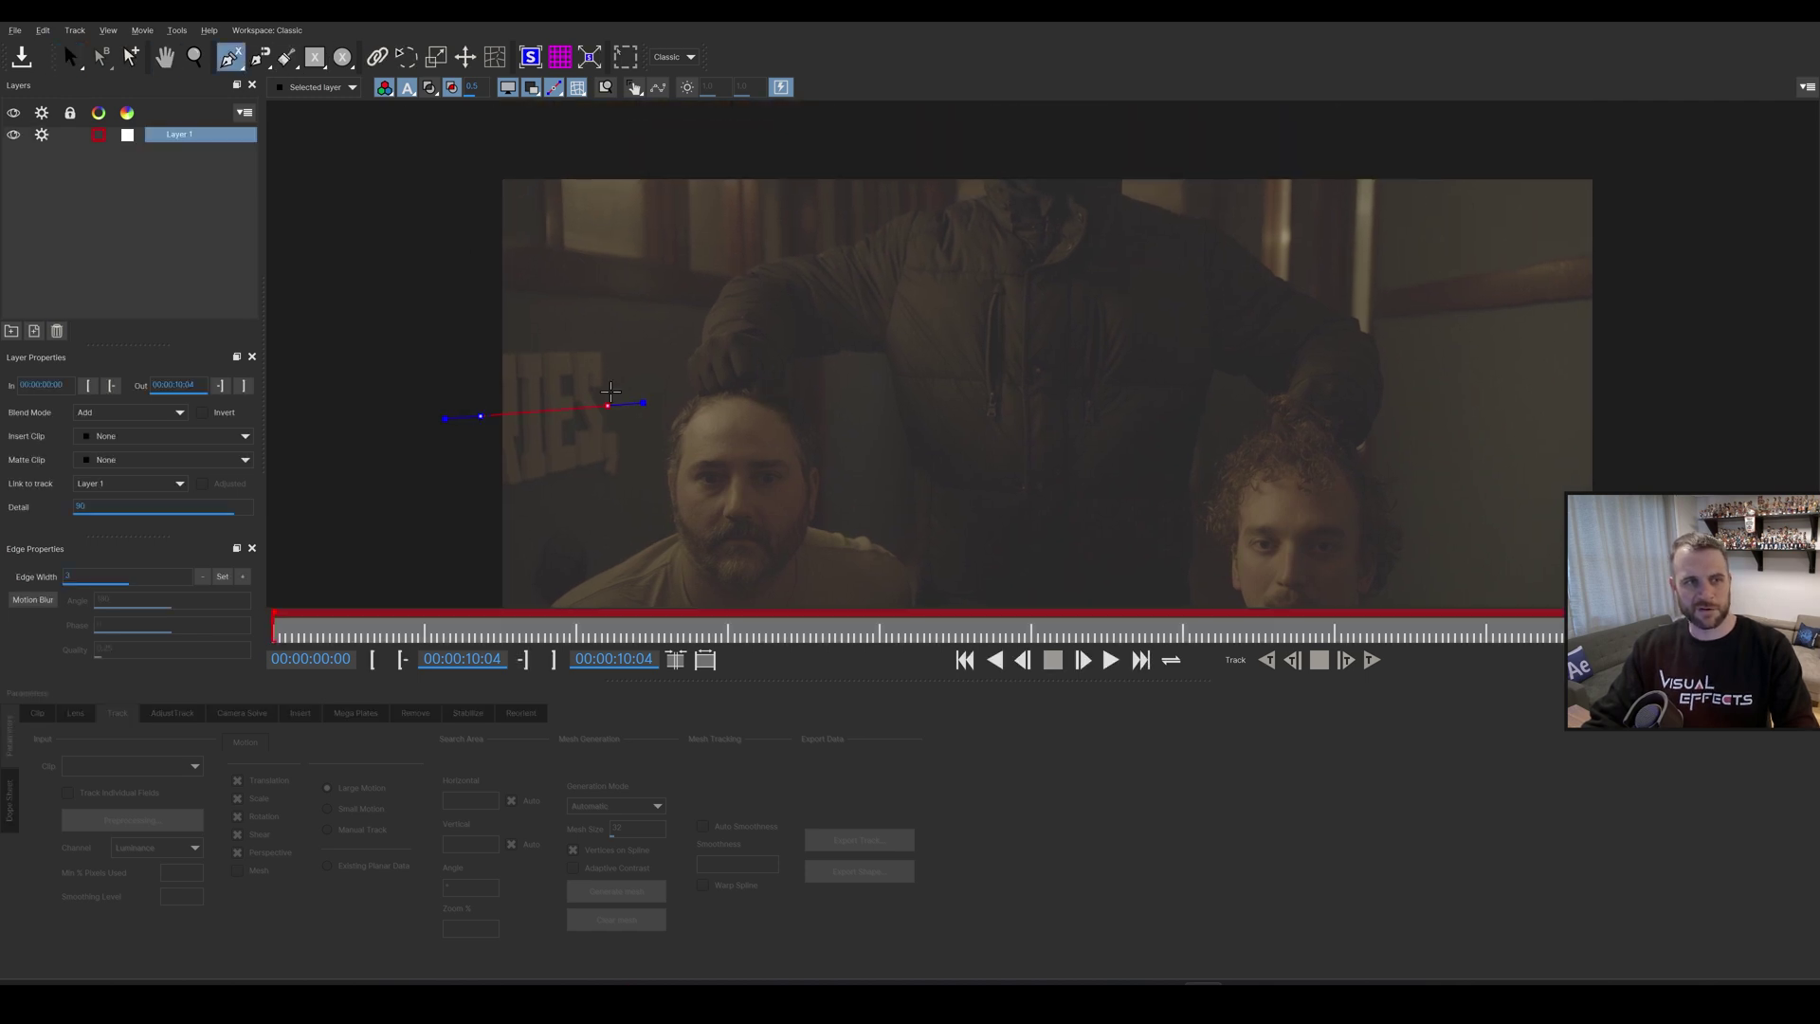
{"action": "left_click", "coordinate": [755, 252]}
{"action": "right_click", "coordinate": [471, 191]}
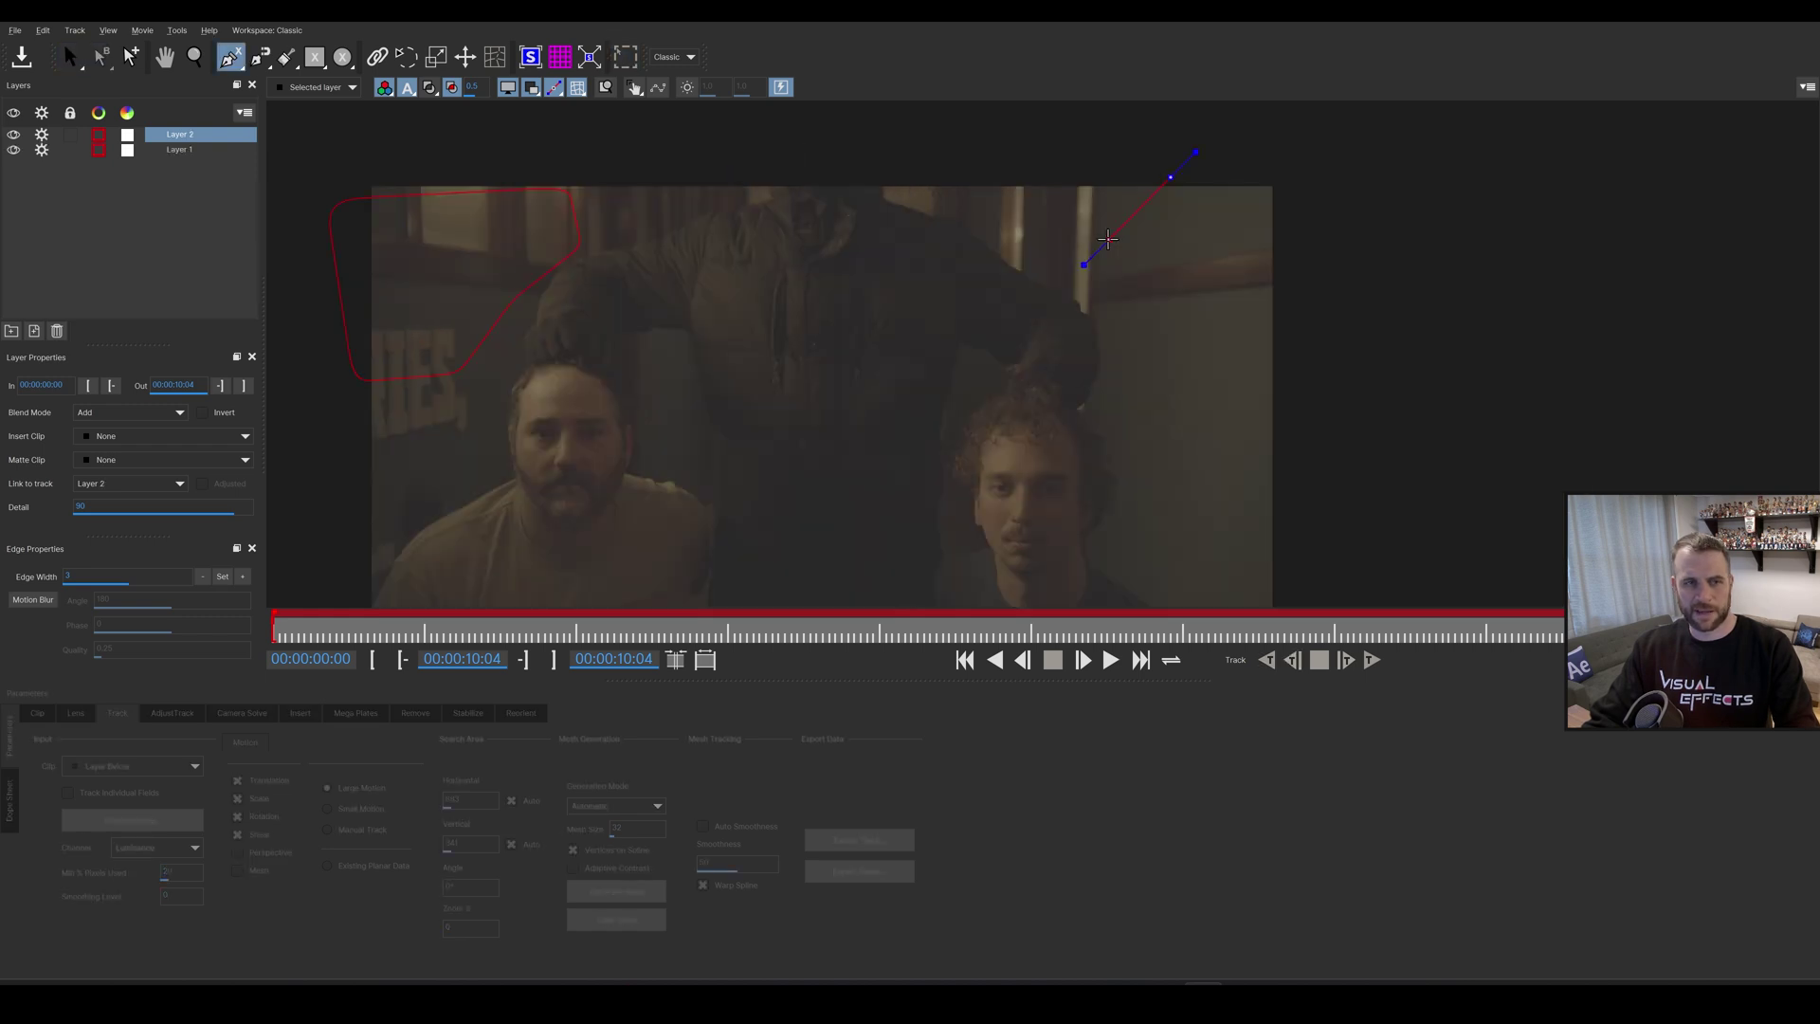
- Outline the right wall with a second closed X-Spline extending past the frame edge, and start tracking it
{"action": "left_click", "coordinate": [1086, 289]}
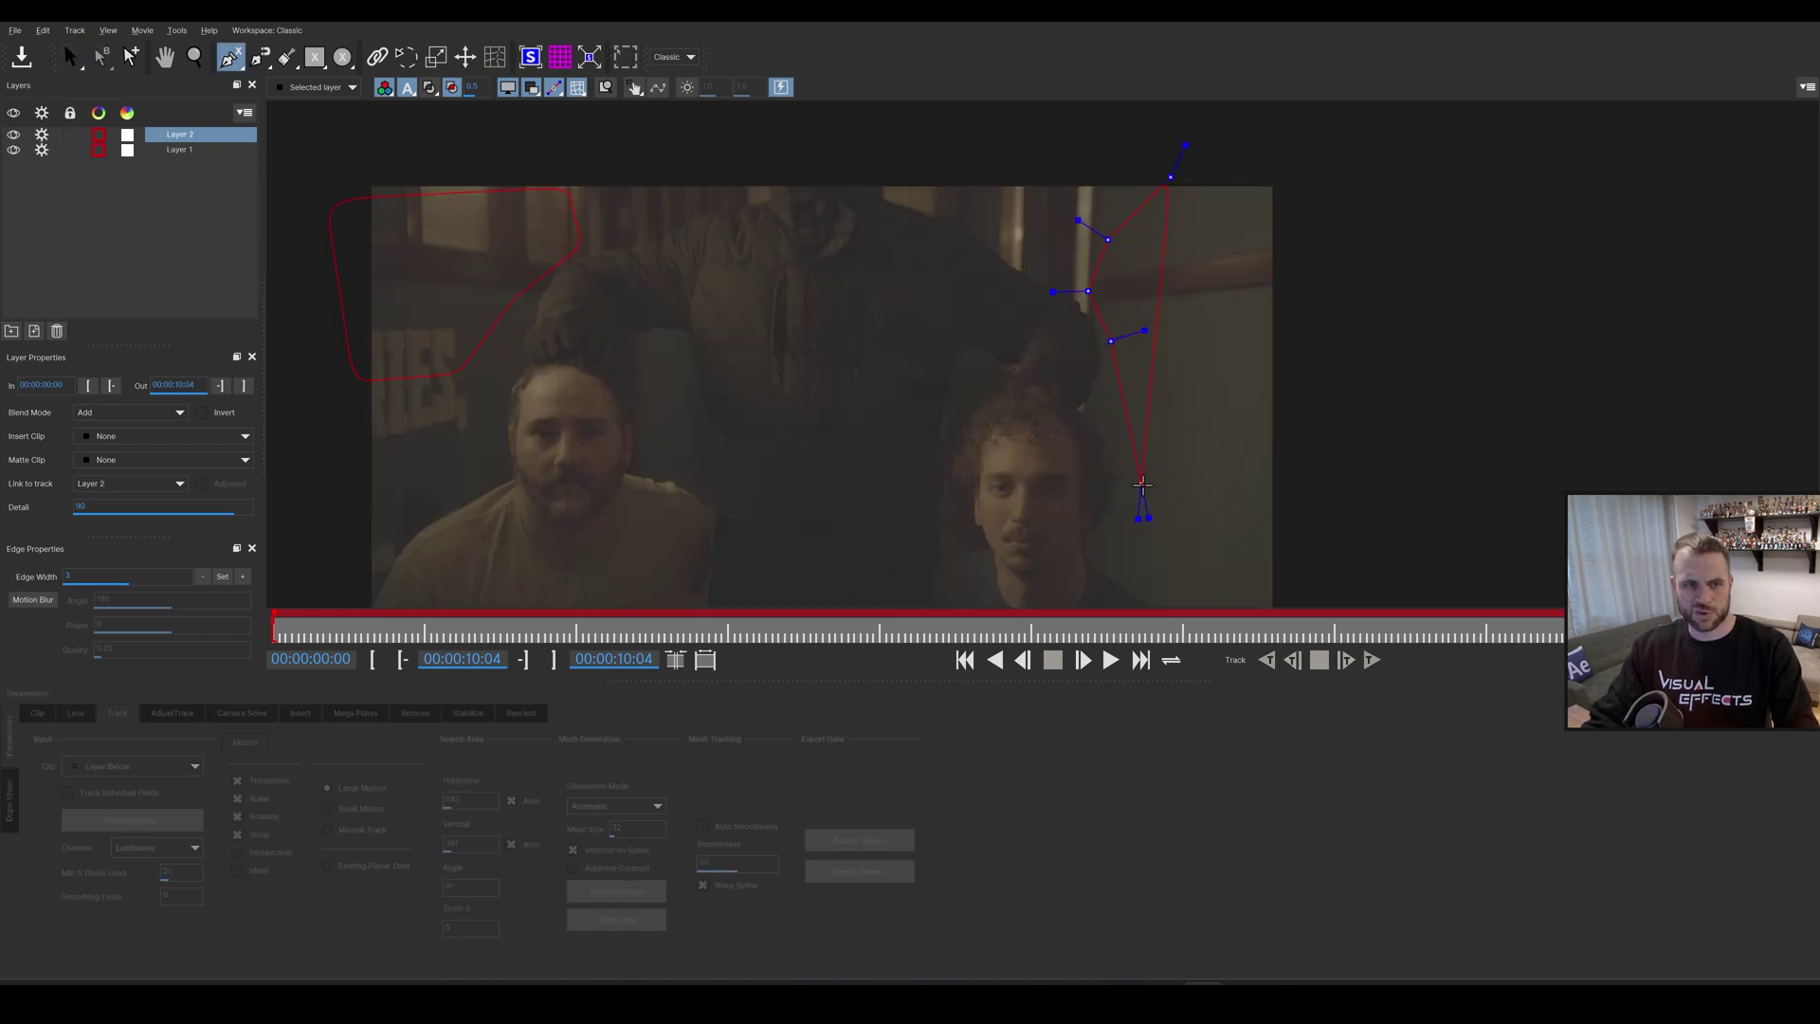
{"action": "left_click_drag", "start_coordinate": [1161, 503], "coordinate": [1182, 316]}
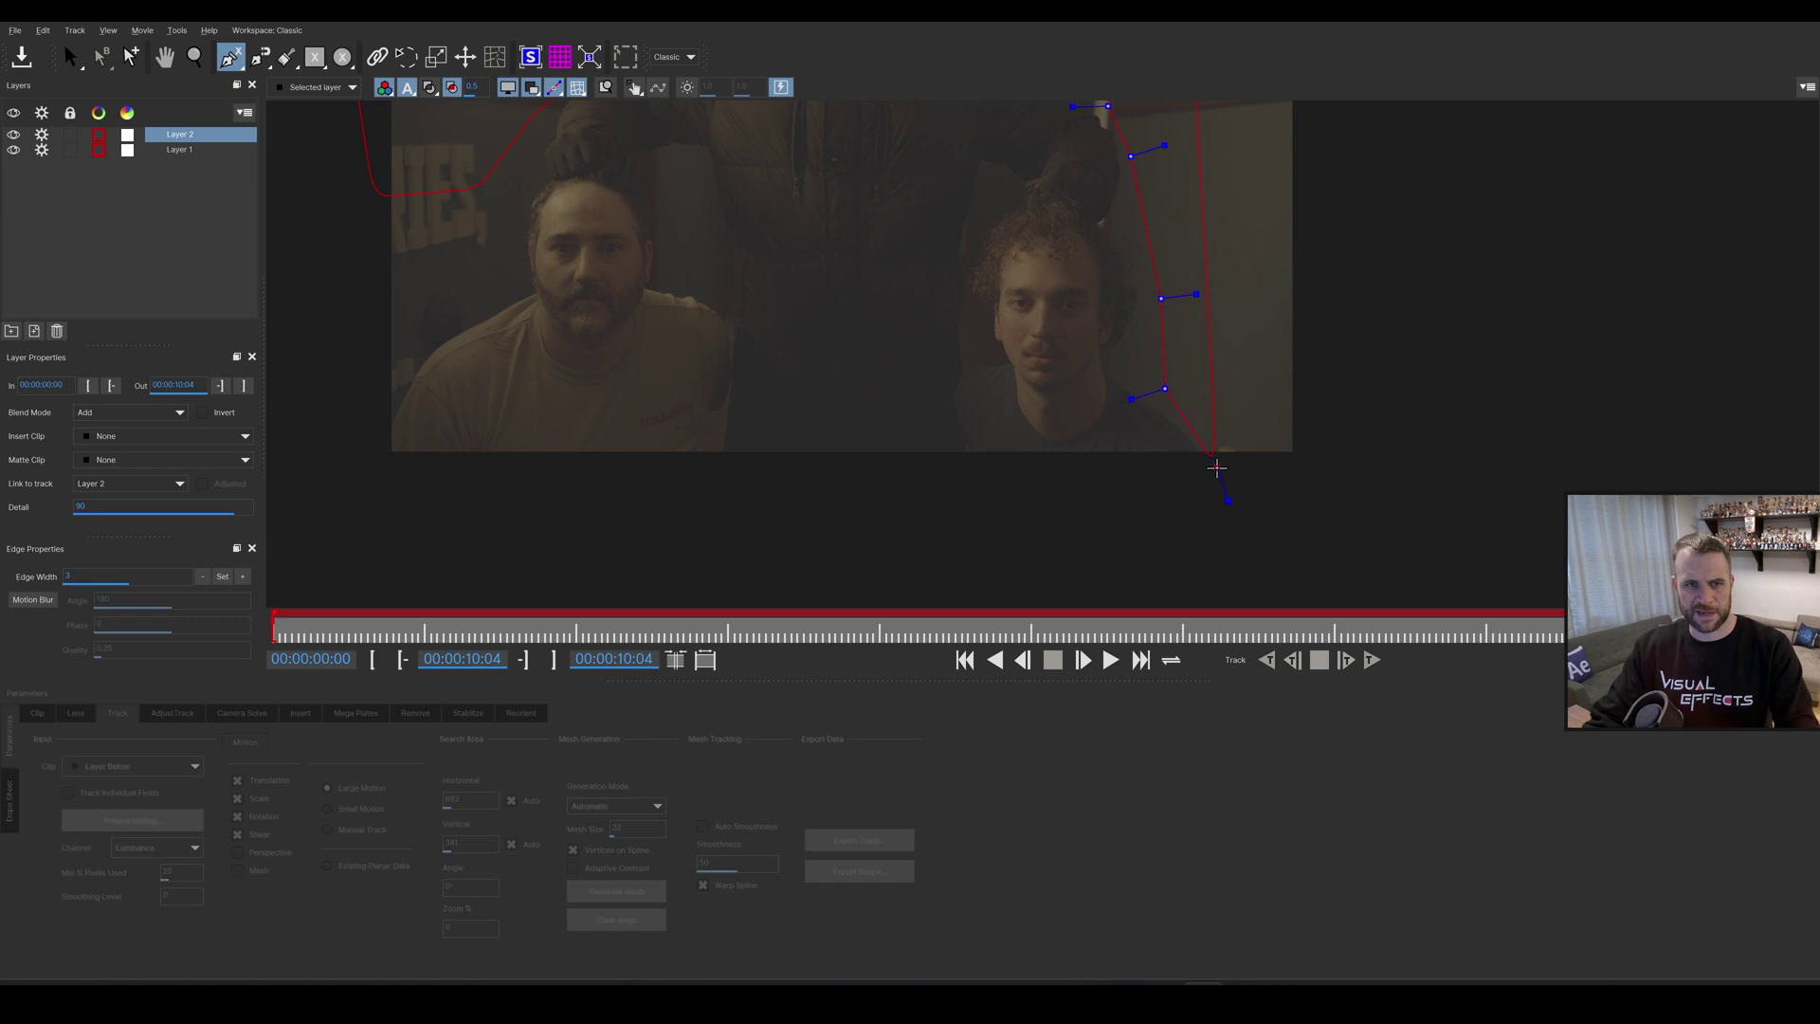
{"action": "left_click", "coordinate": [1315, 520]}
{"action": "left_click_drag", "start_coordinate": [1337, 325], "coordinate": [1347, 454]}
{"action": "right_click", "coordinate": [1316, 120]}
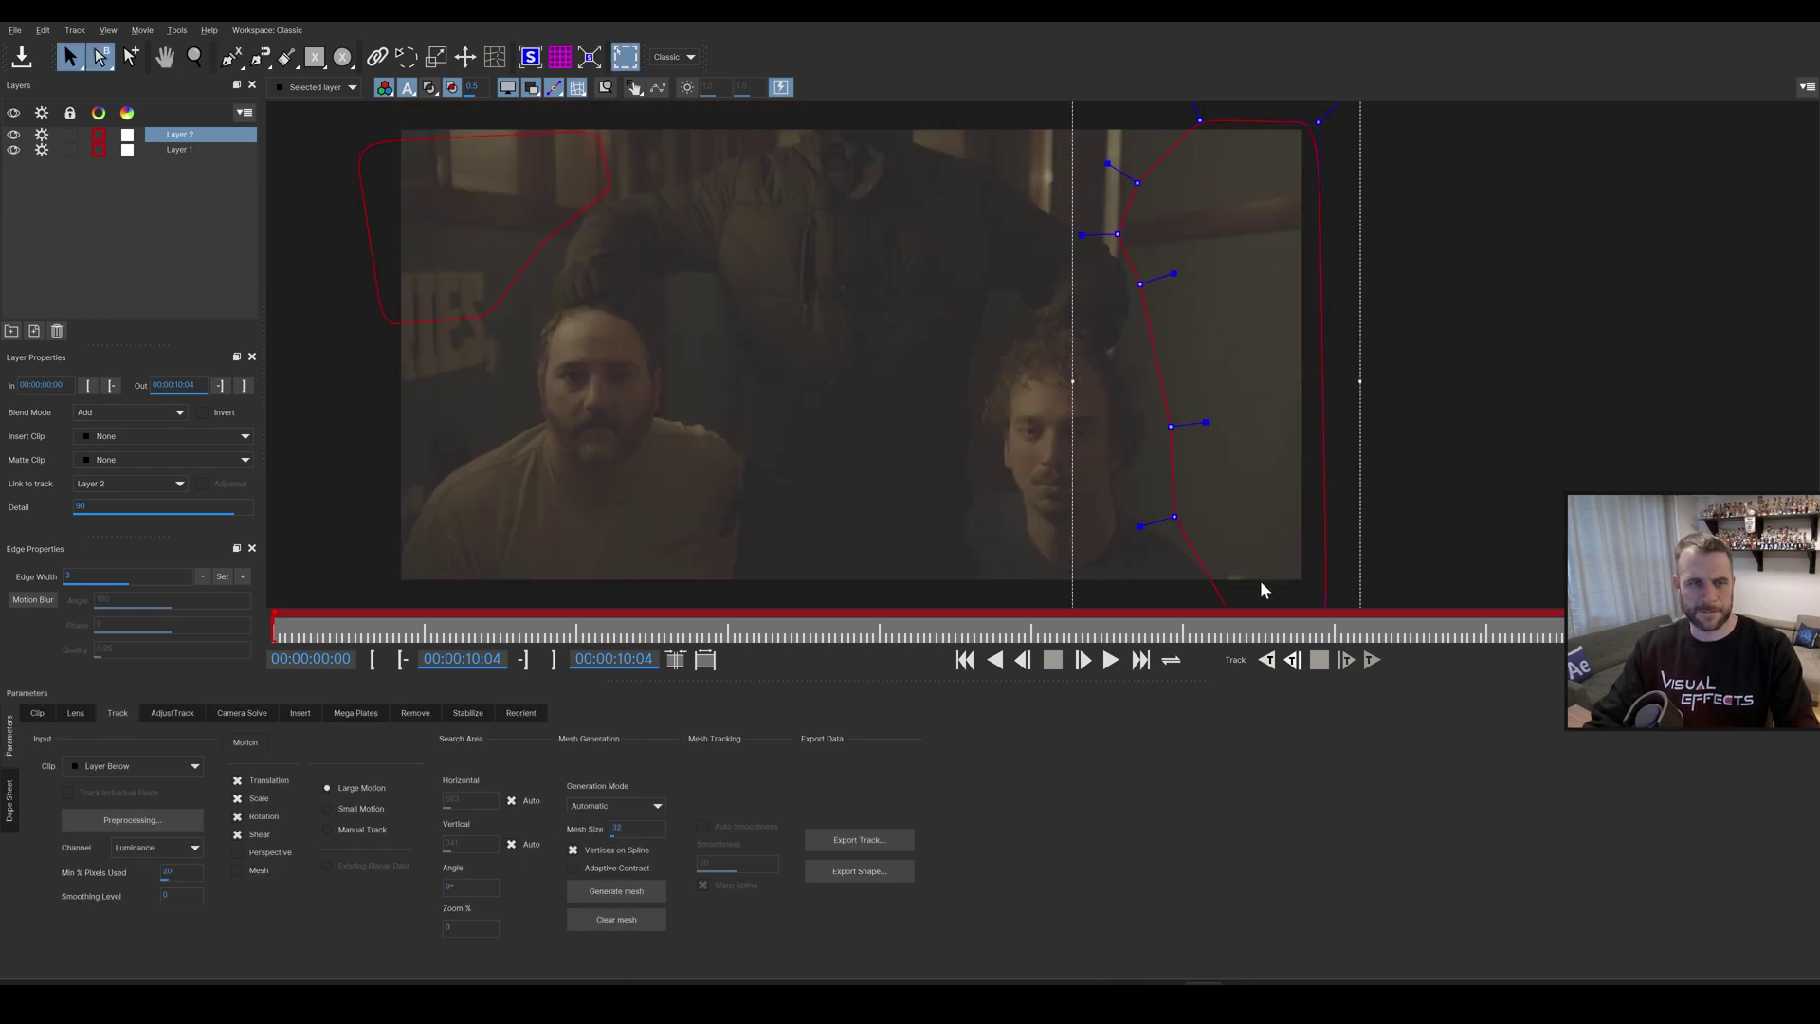
{"action": "left_click", "coordinate": [1265, 661]}
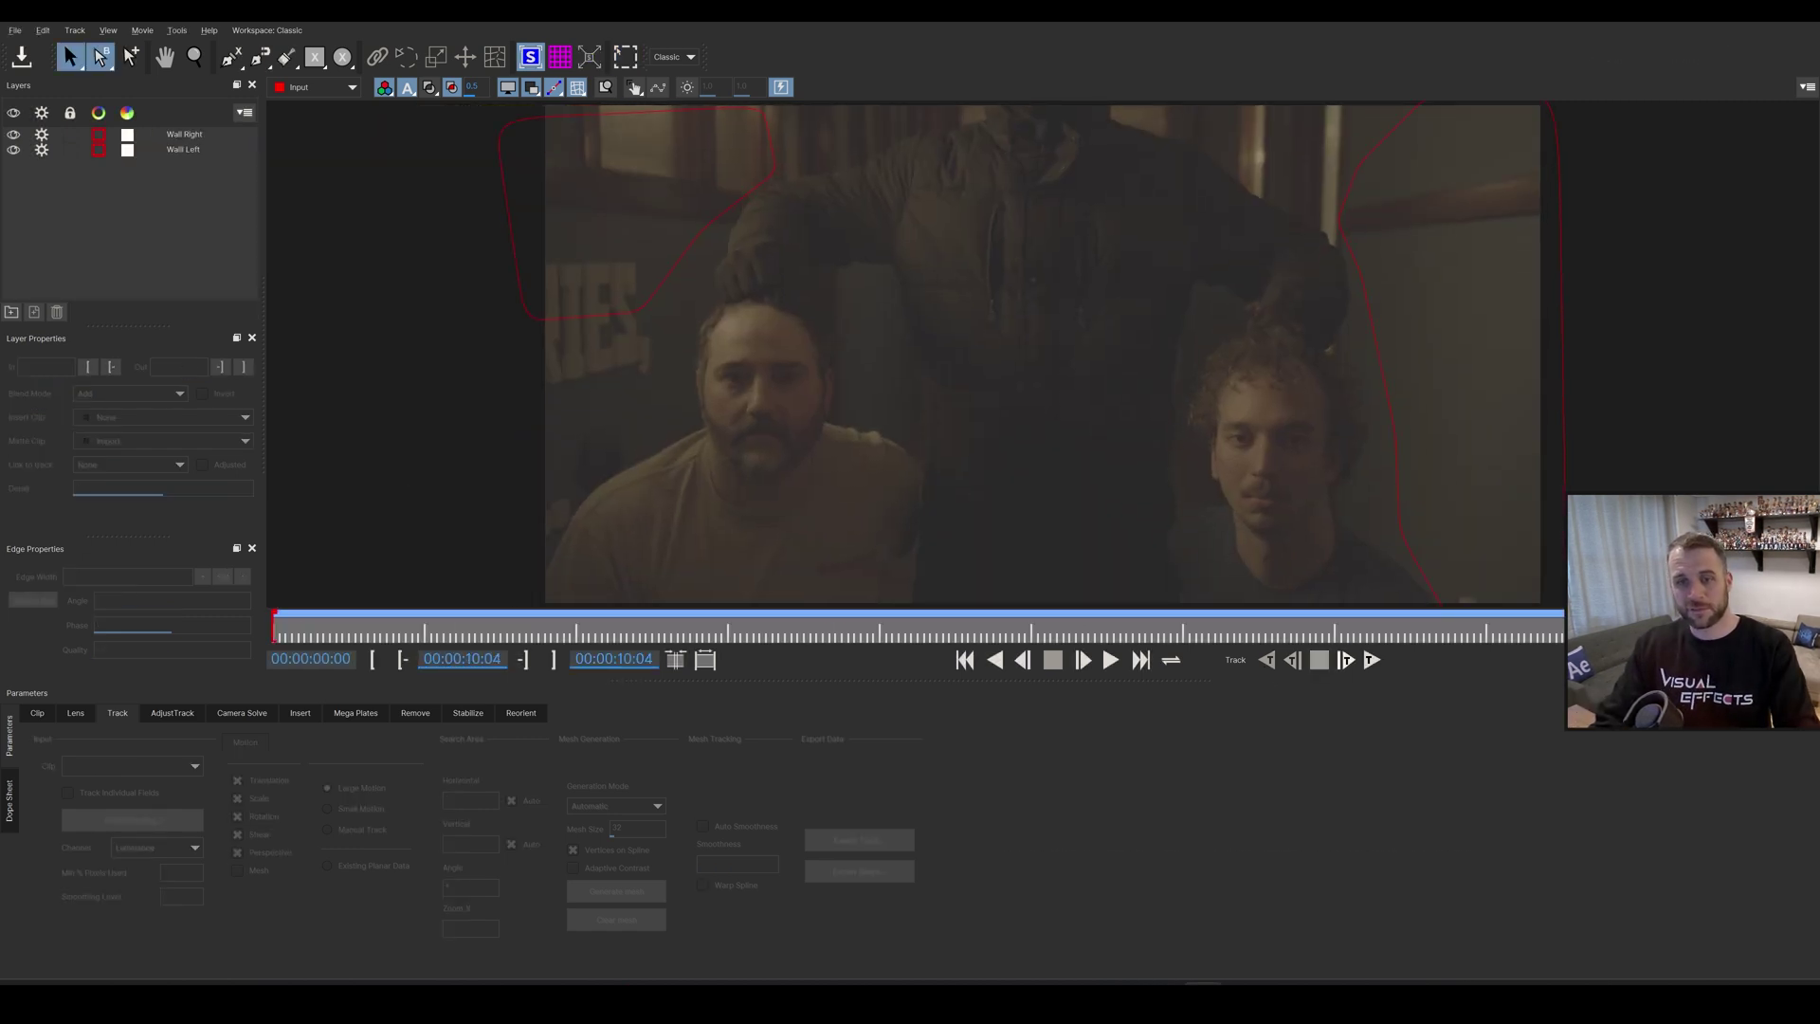
- Align the planar surfaces of Wall Left and Wall Right to the full frame, and save and close Mocha to return to After Effects
{"action": "left_click", "coordinate": [180, 149]}
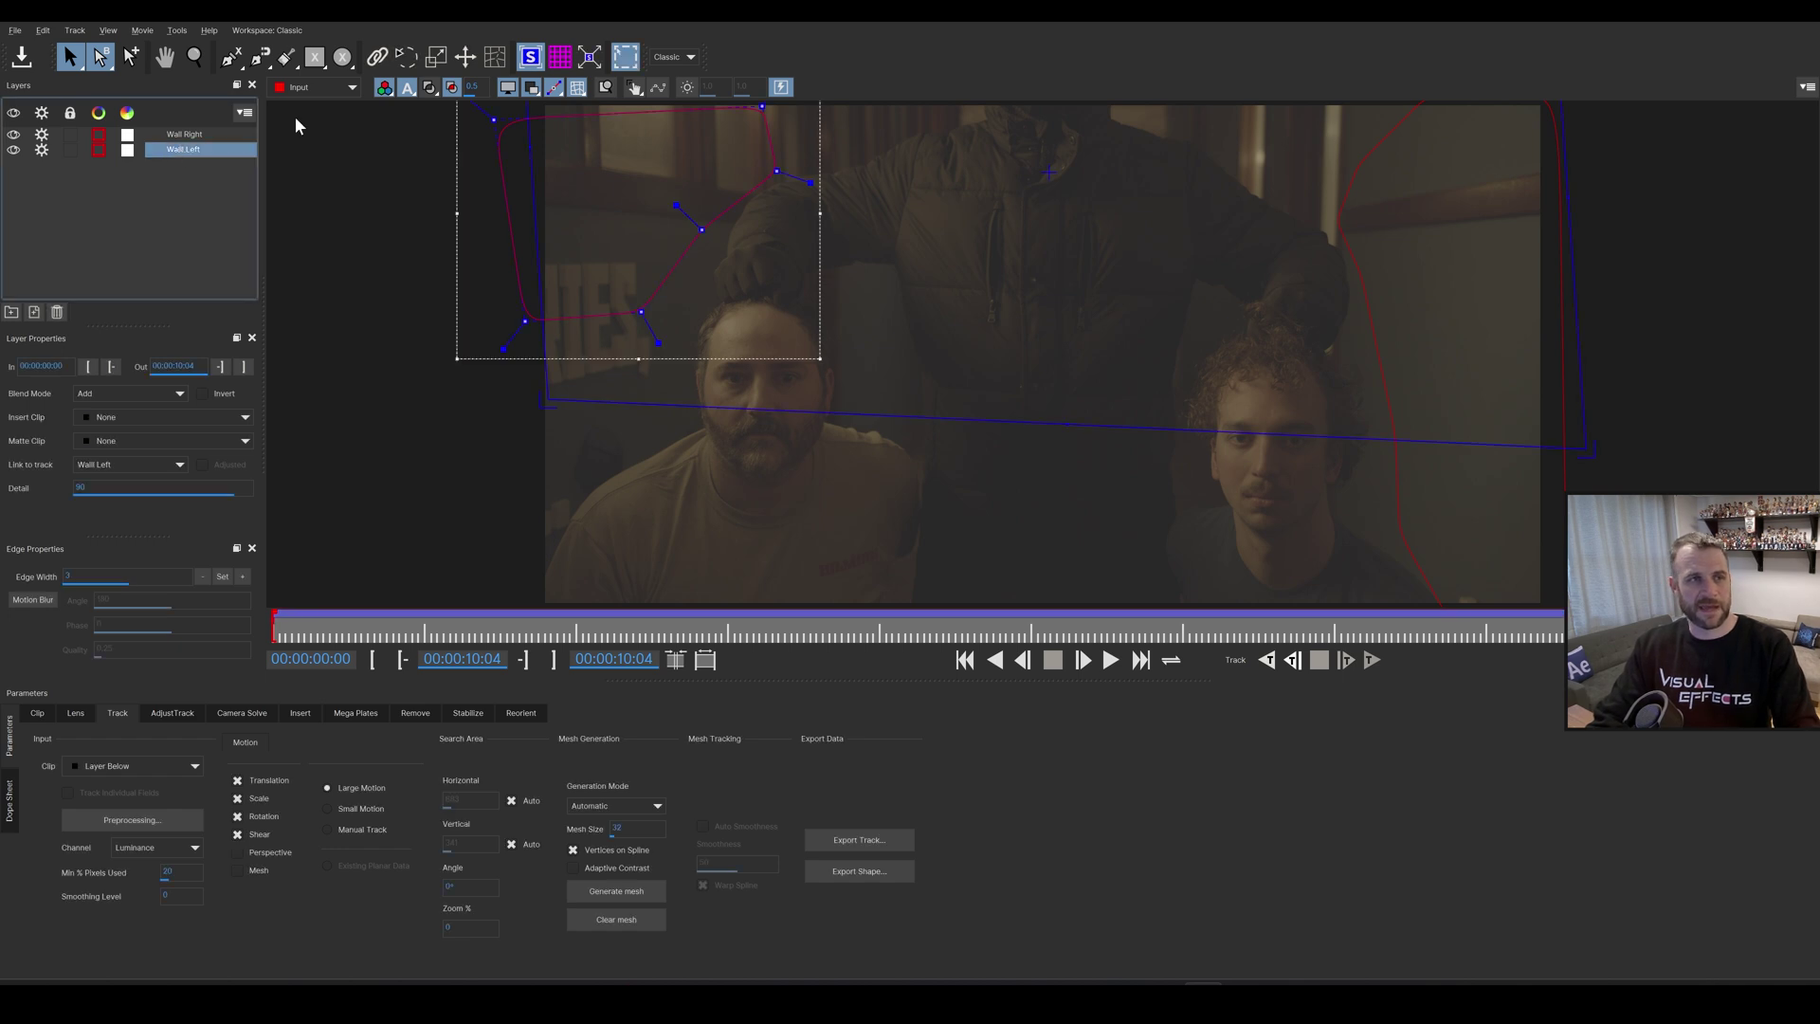
{"action": "left_click", "coordinate": [589, 59]}
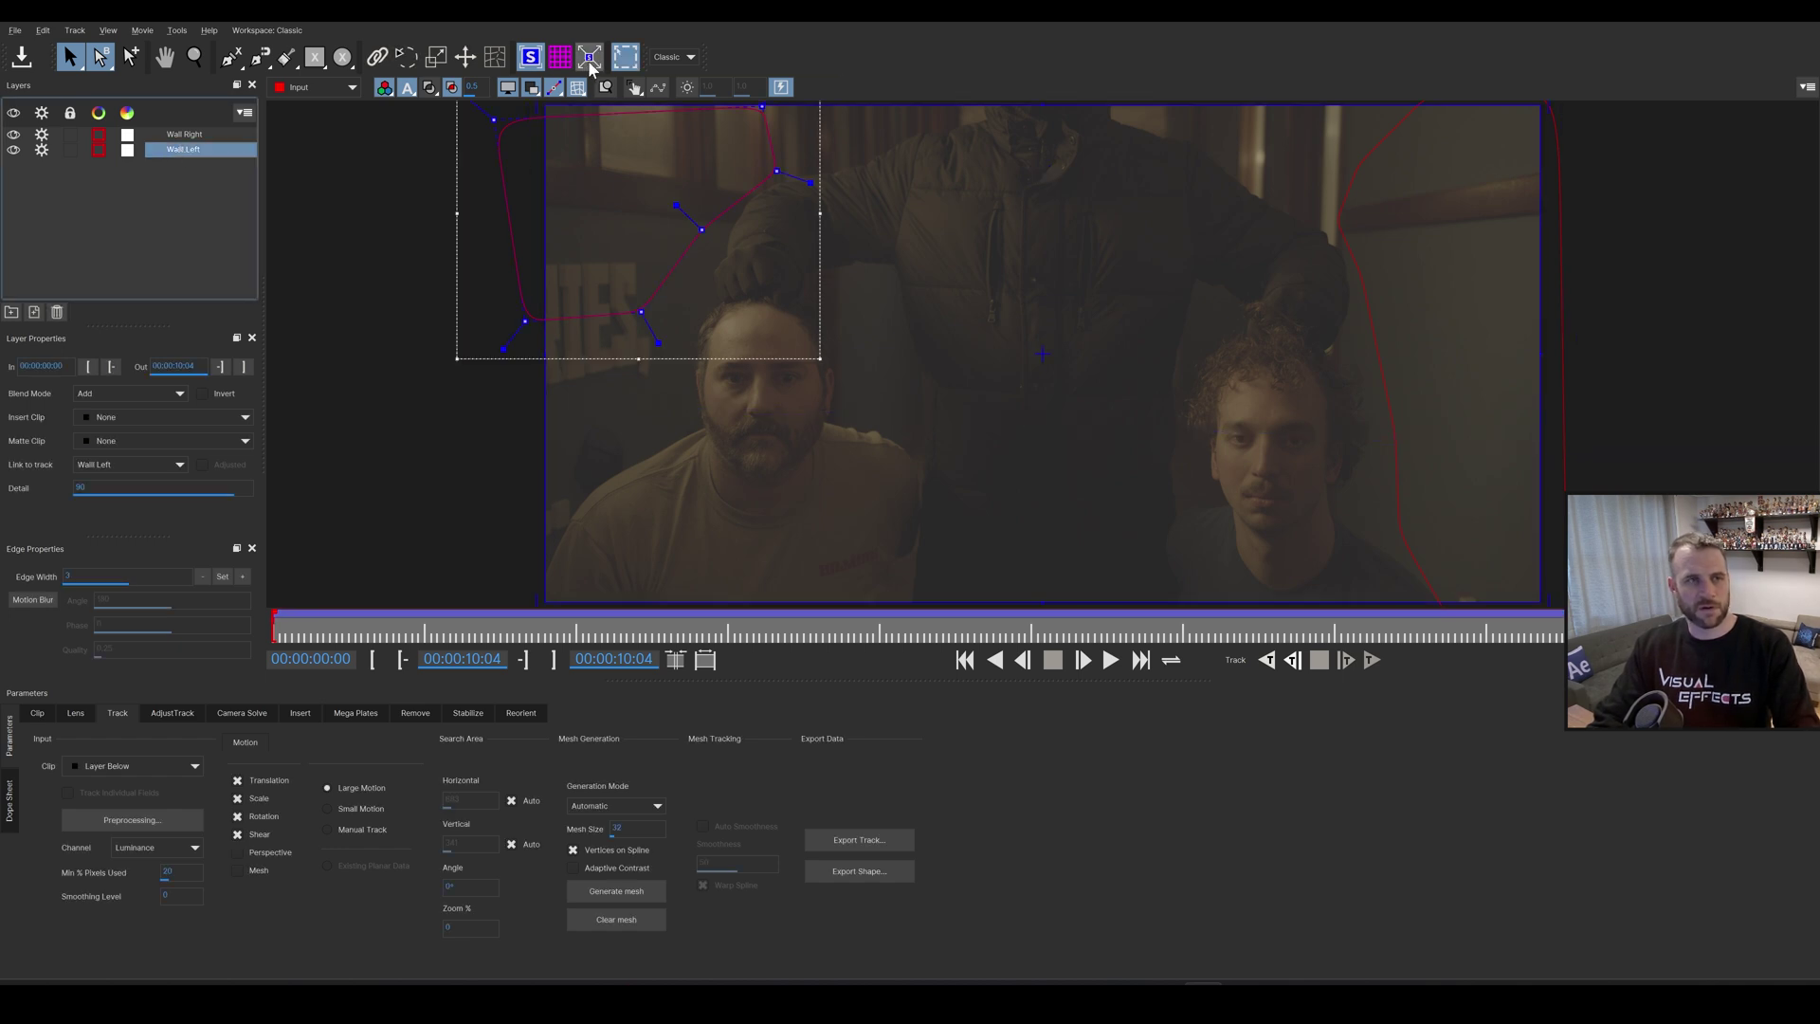
{"action": "left_click", "coordinate": [182, 134]}
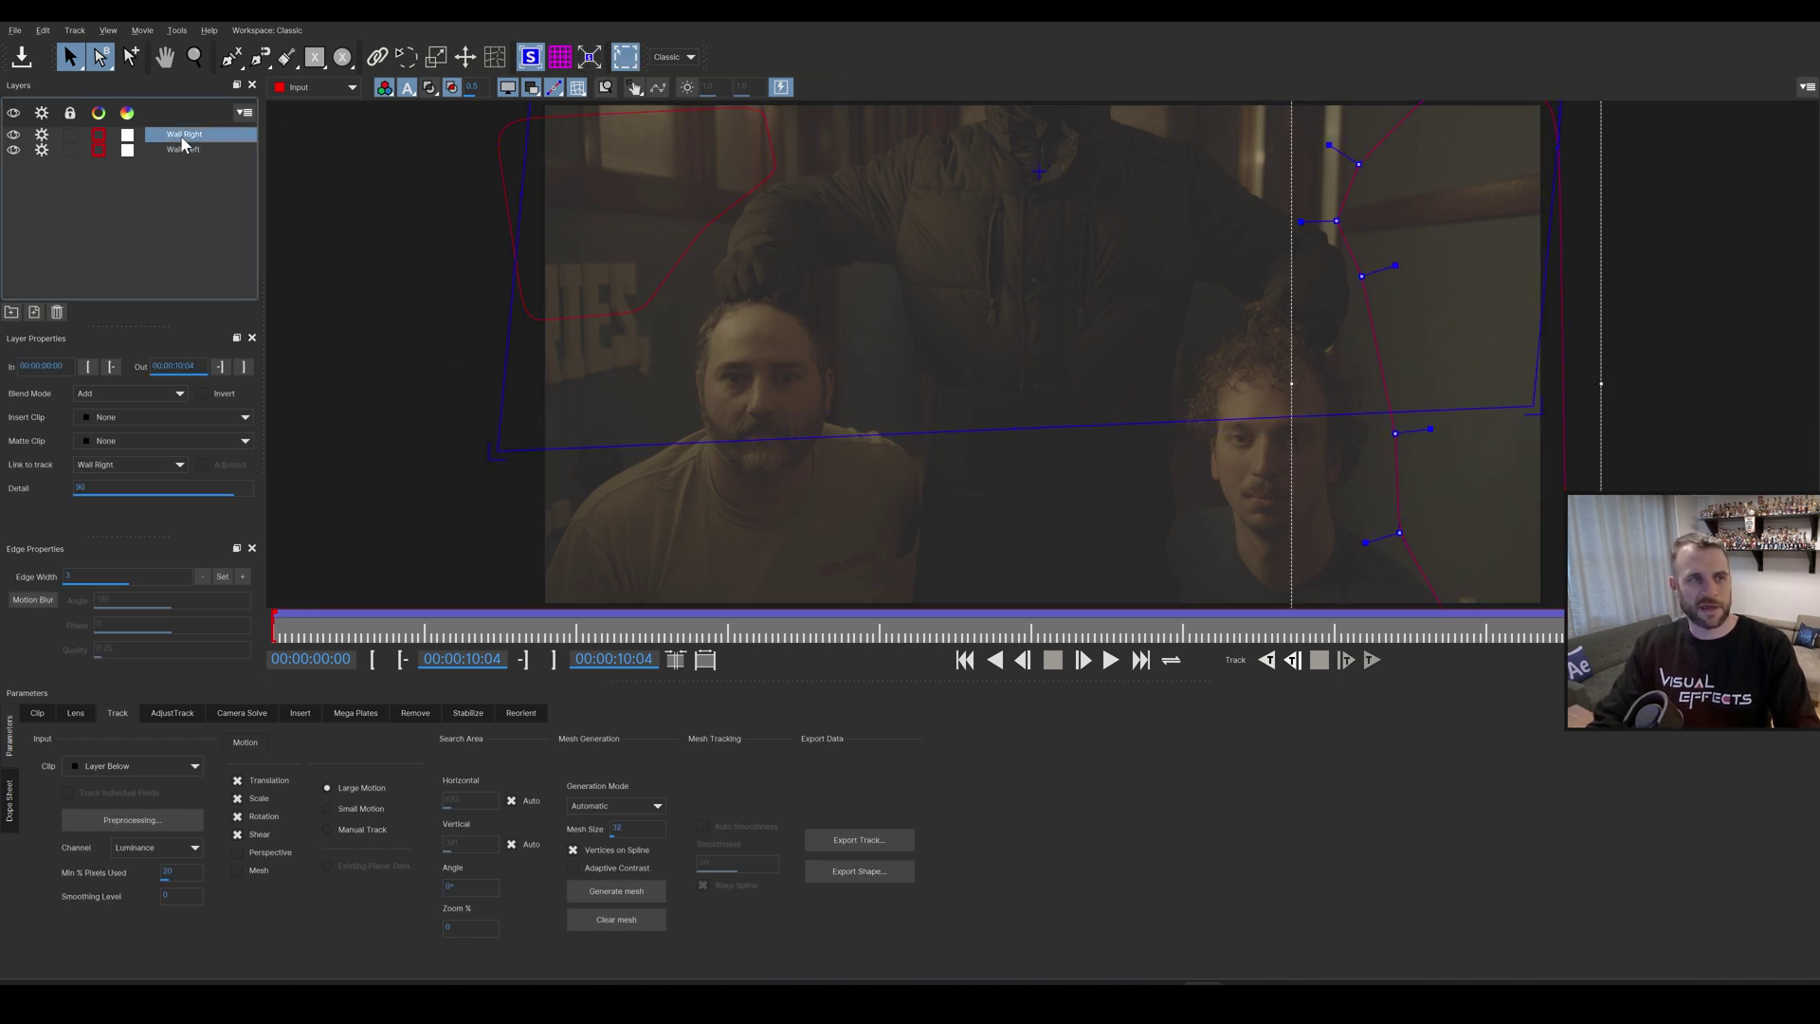
{"action": "left_click", "coordinate": [589, 58]}
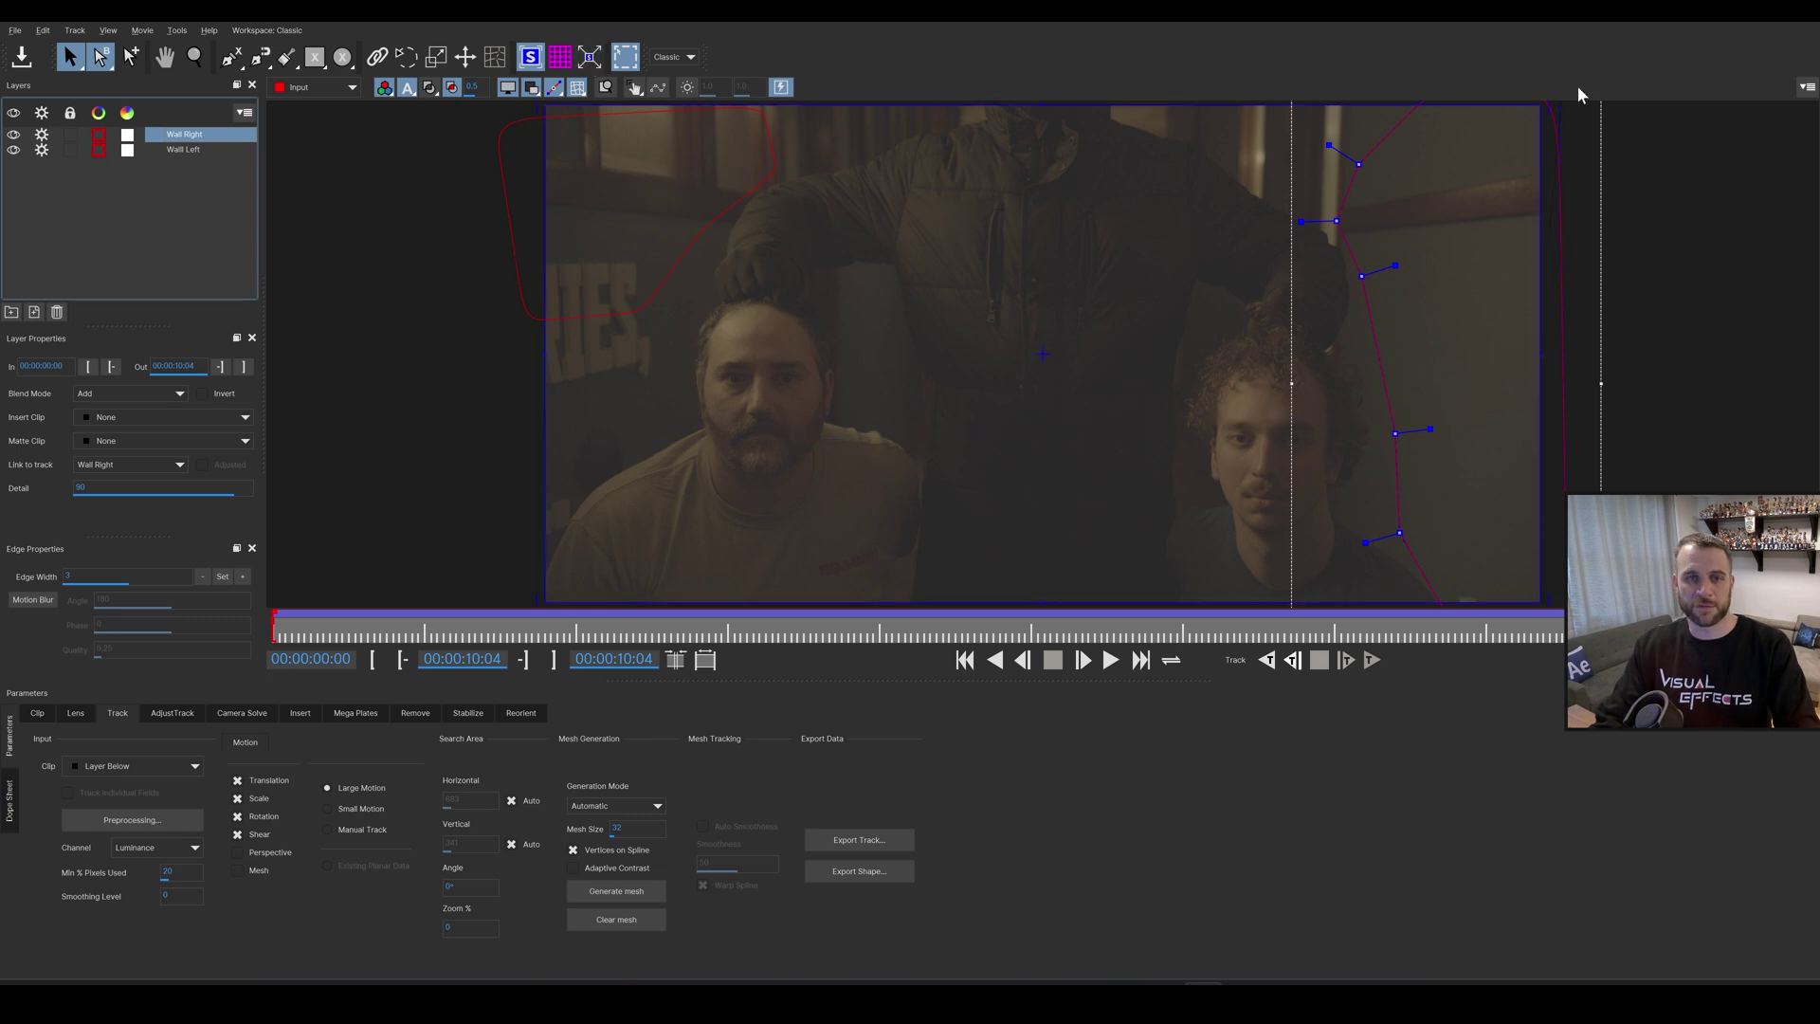
{"action": "left_click", "coordinate": [1801, 29]}
{"action": "left_click", "coordinate": [1174, 533]}
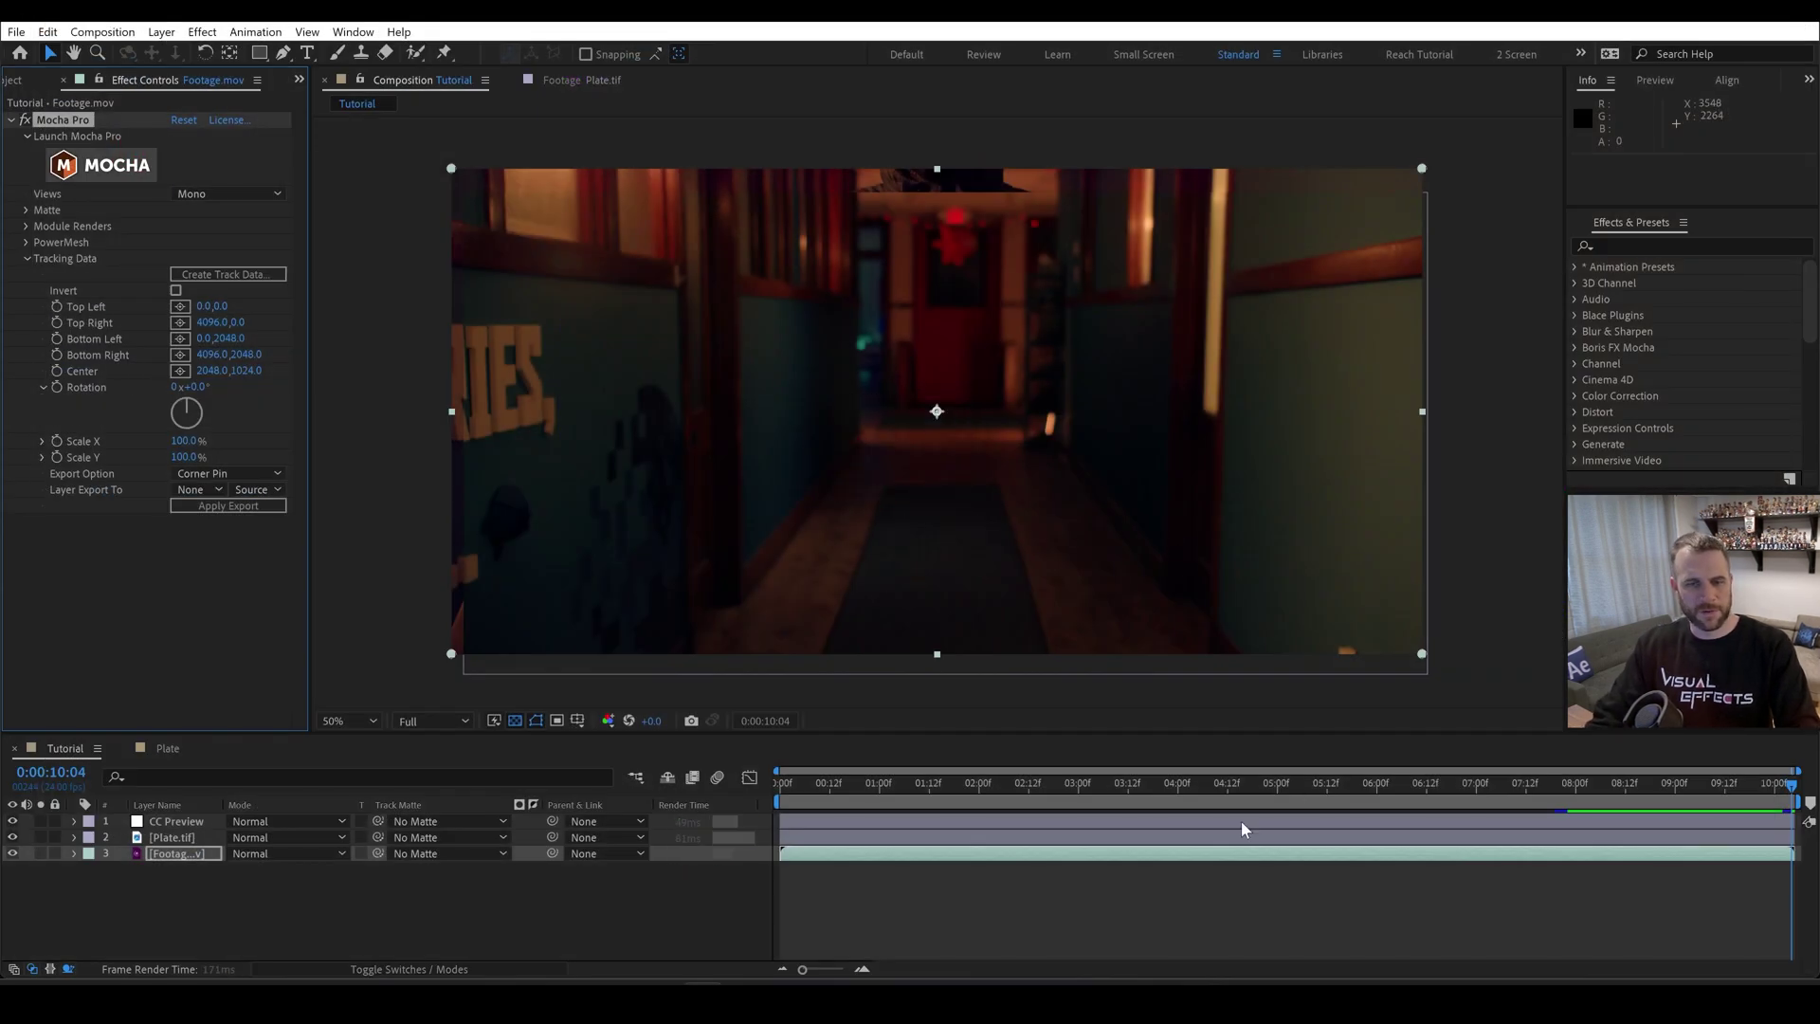
- Pre-compose the Plate.tif layer into a new composition named Plate, moving all attributes into it
{"action": "left_click", "coordinate": [171, 837]}
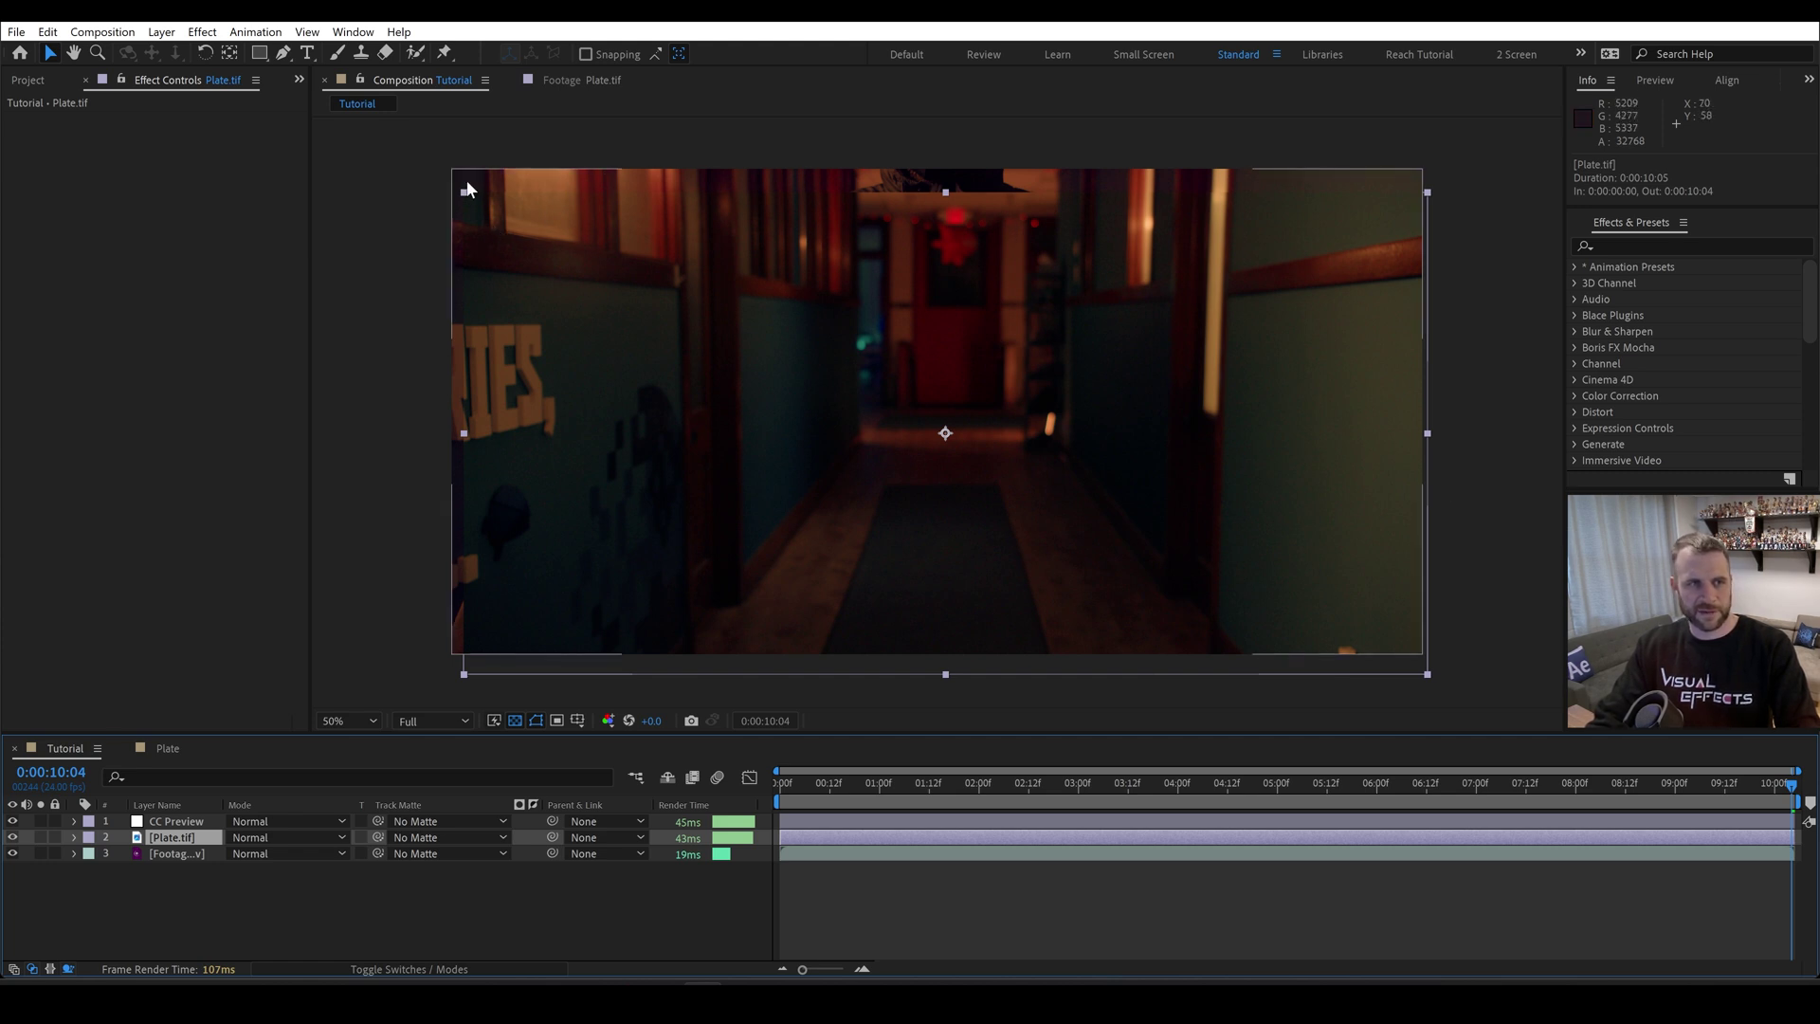
{"action": "left_click", "coordinate": [159, 32]}
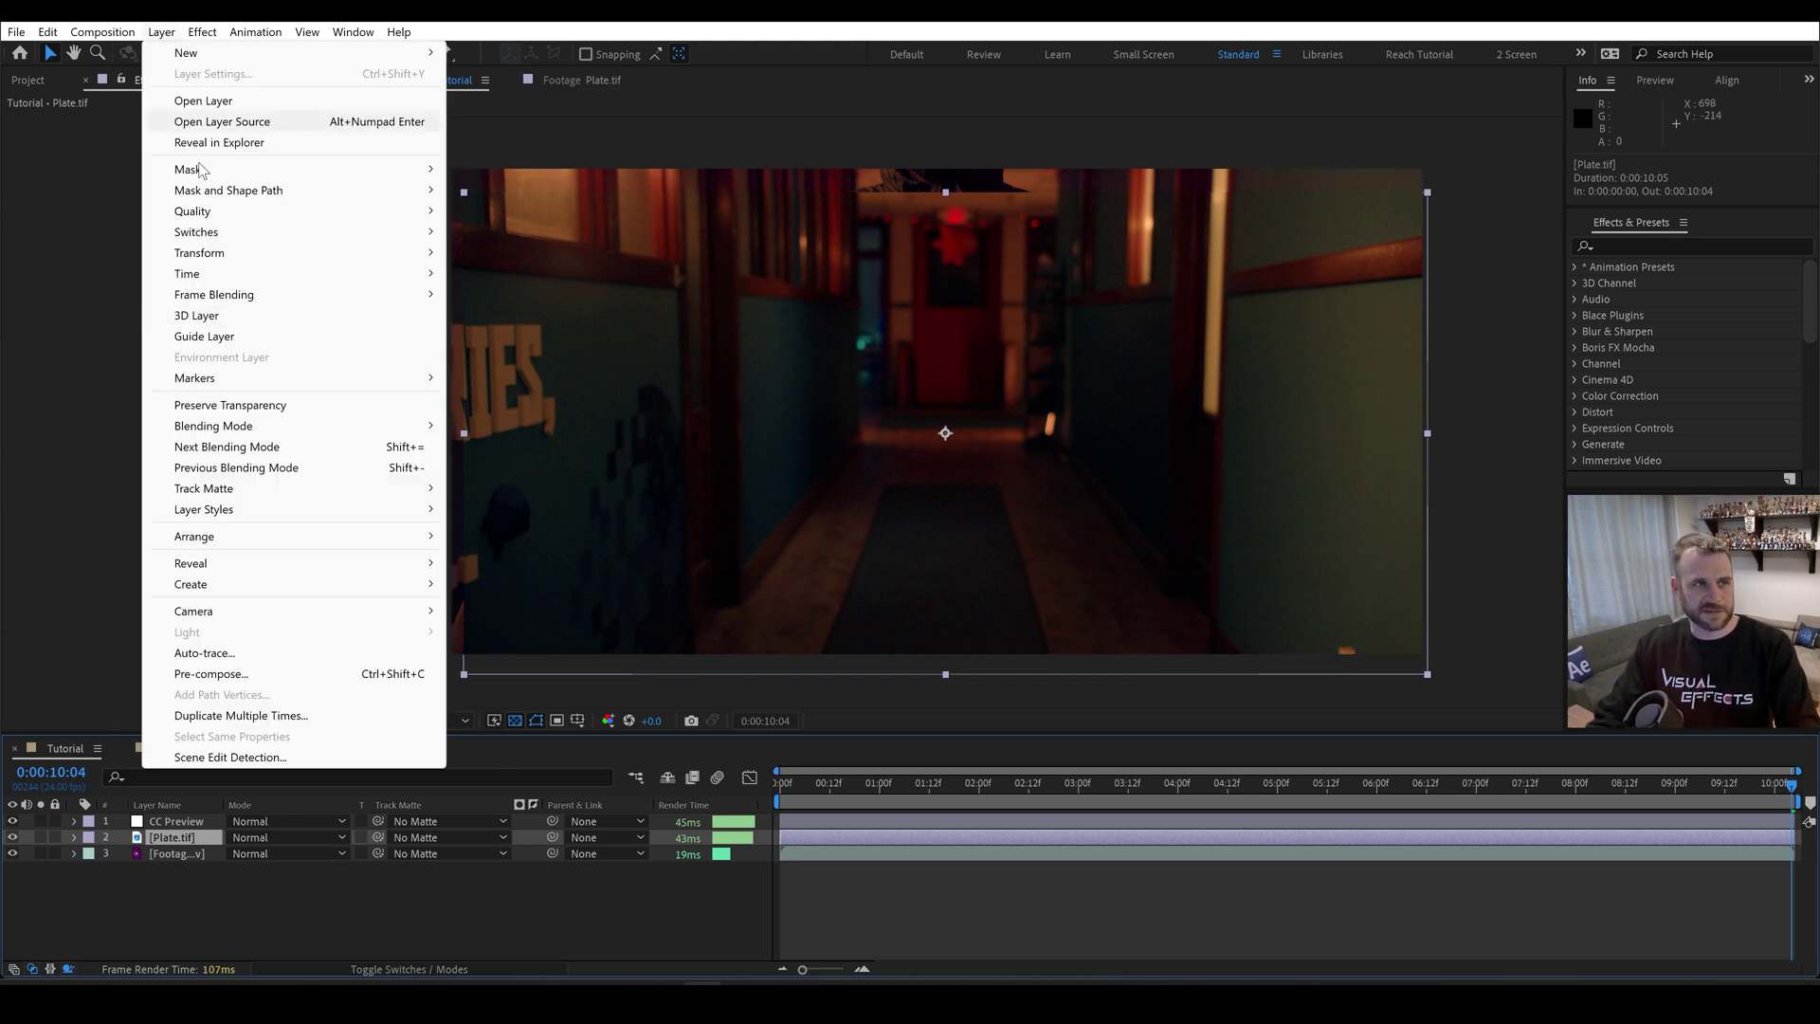
{"action": "left_click", "coordinate": [213, 674]}
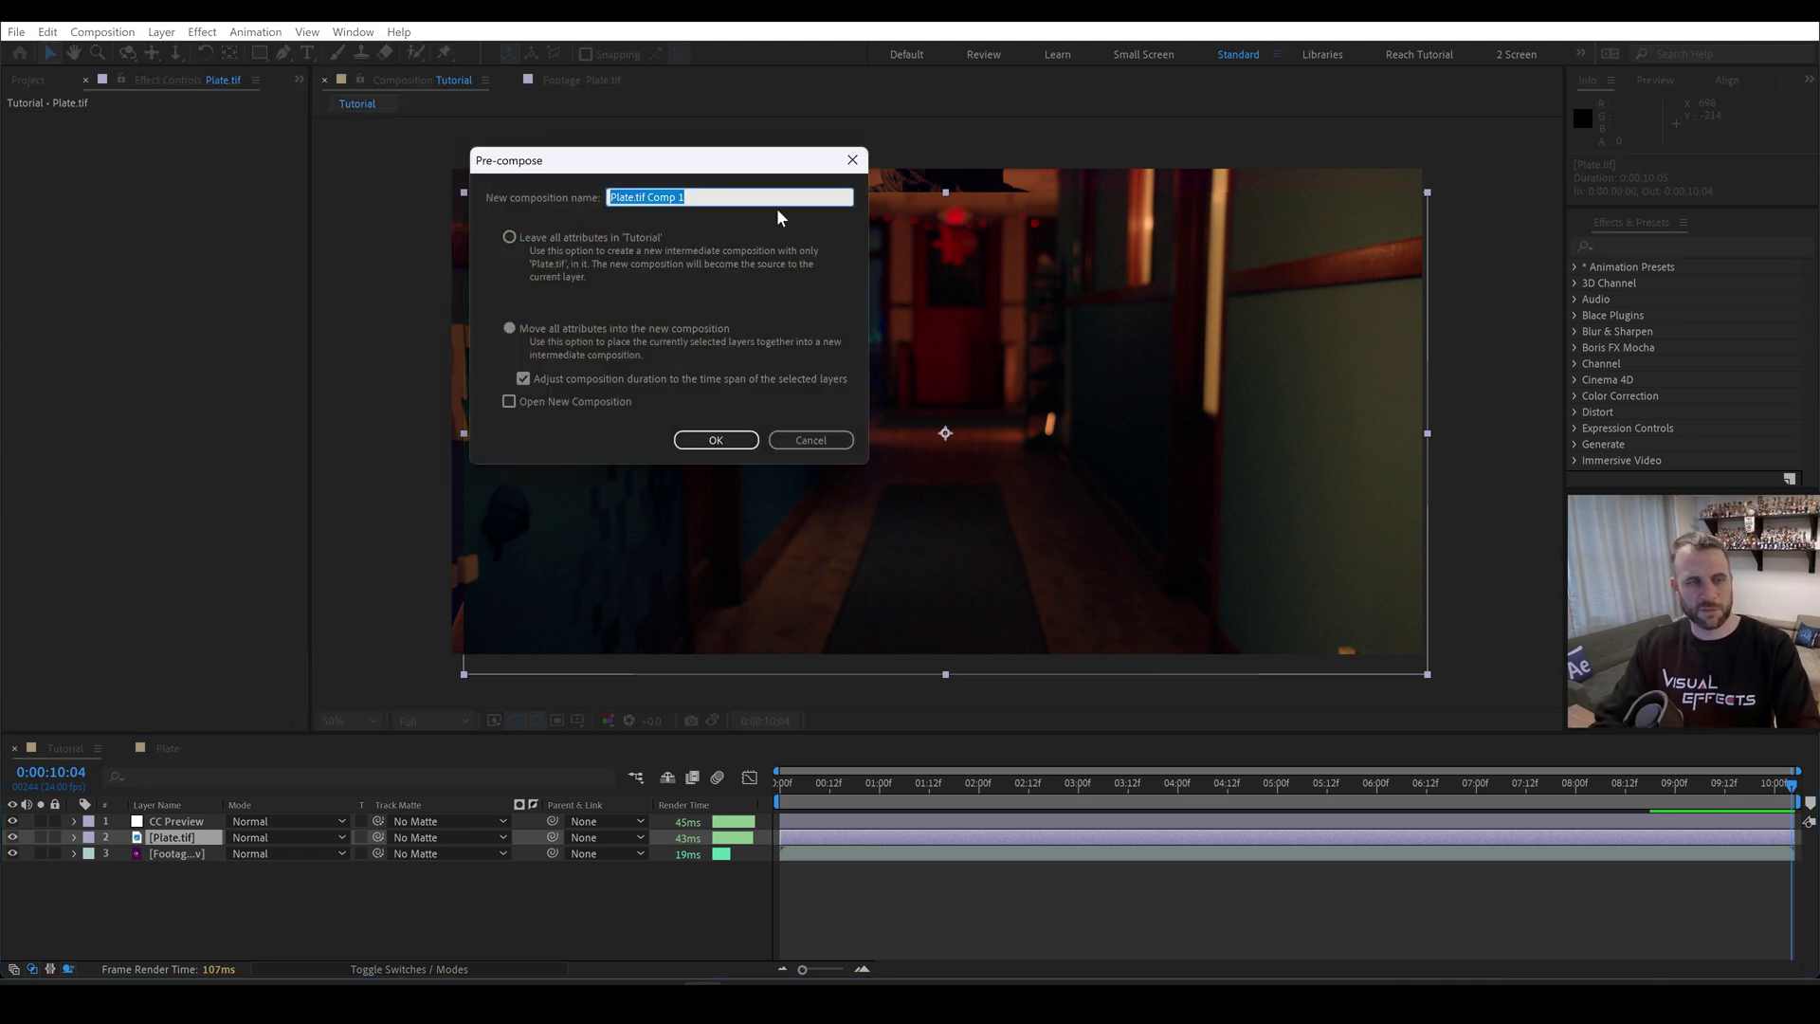
{"action": "type", "text": "Plate"}
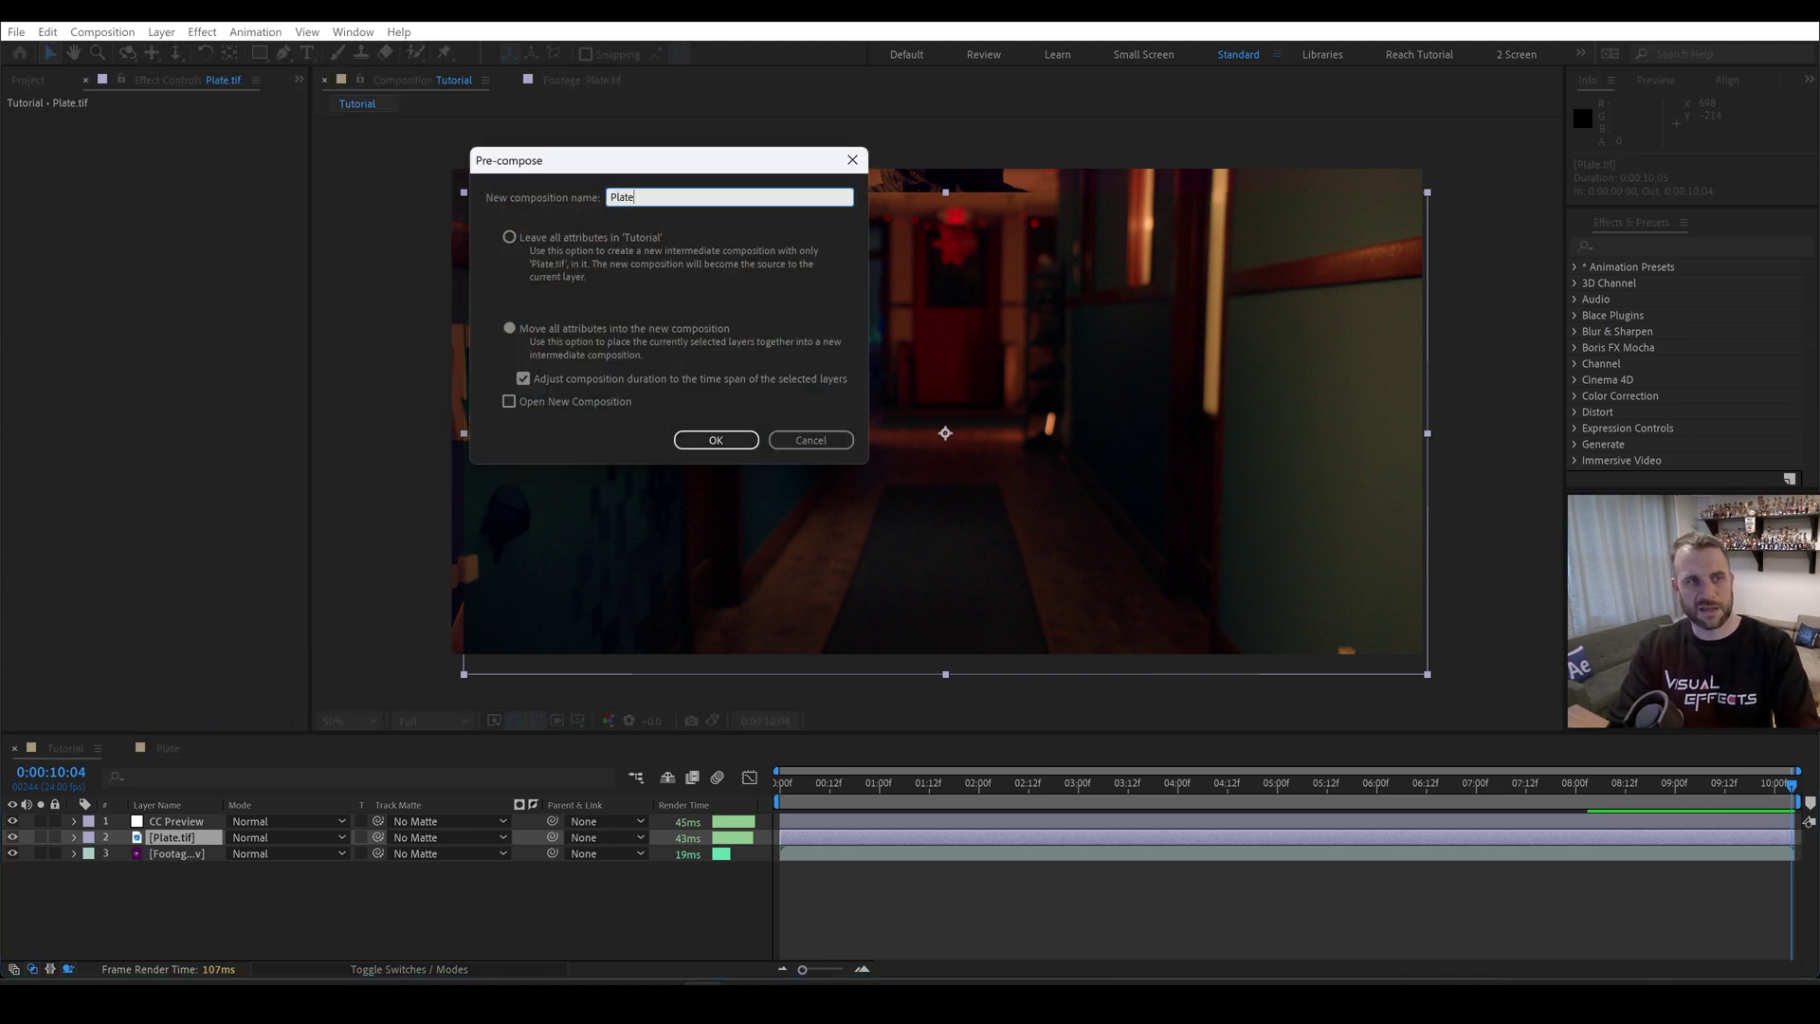
{"action": "key", "text": "Return"}
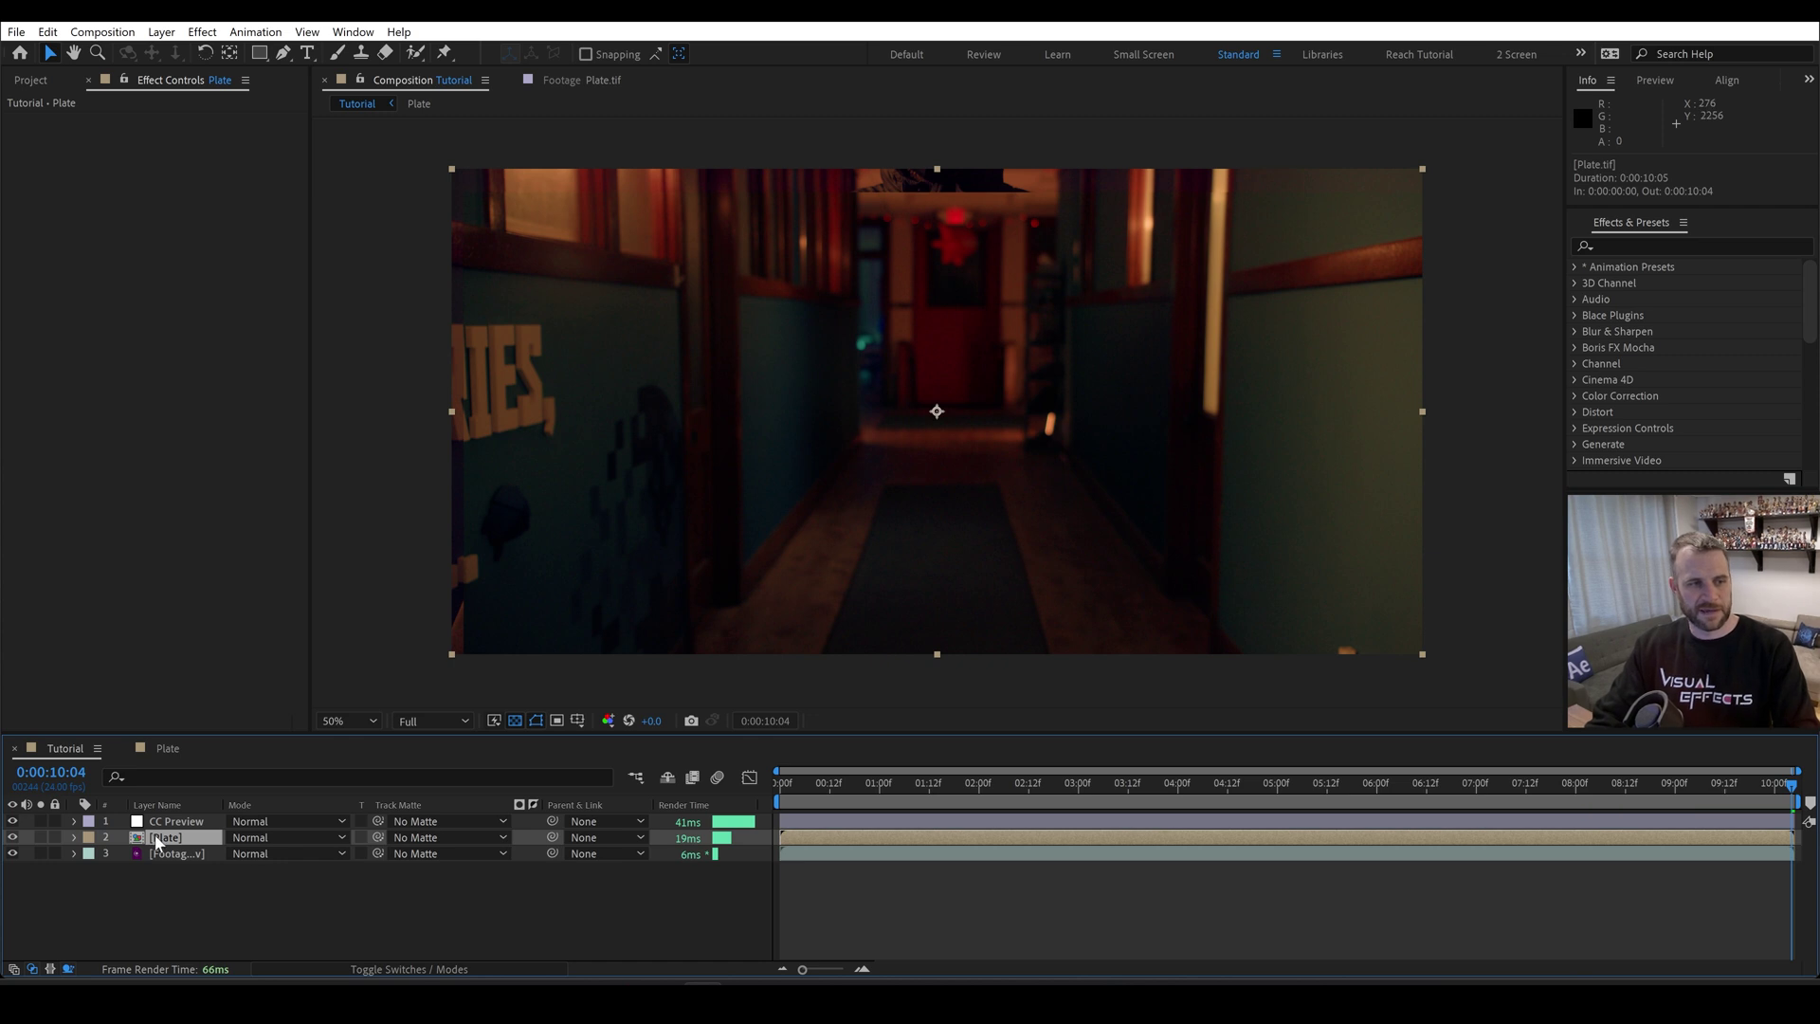
- Duplicate the Plate precomp layer and rename the two copies Left Wall and Right Wall
{"action": "key", "text": "ctrl+d"}
{"action": "key", "text": "Return"}
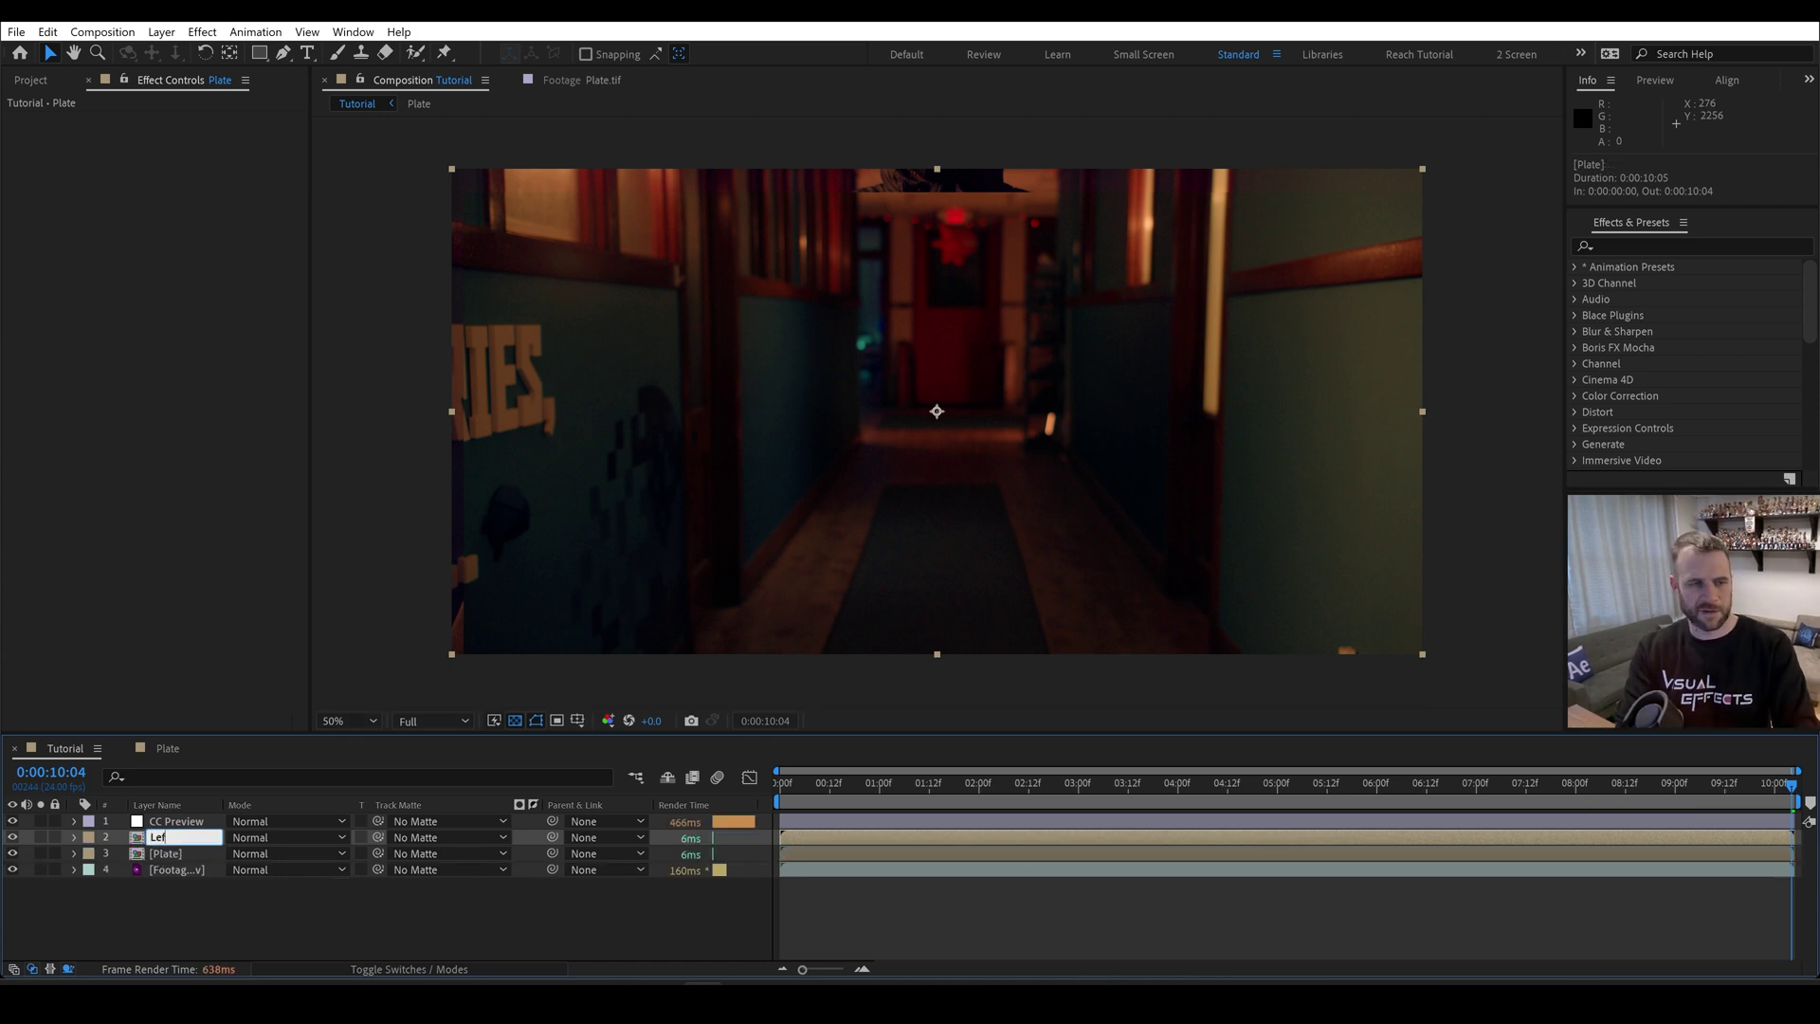
{"action": "type", "text": "Left Wall"}
{"action": "key", "text": "Tab"}
{"action": "type", "text": "R"}
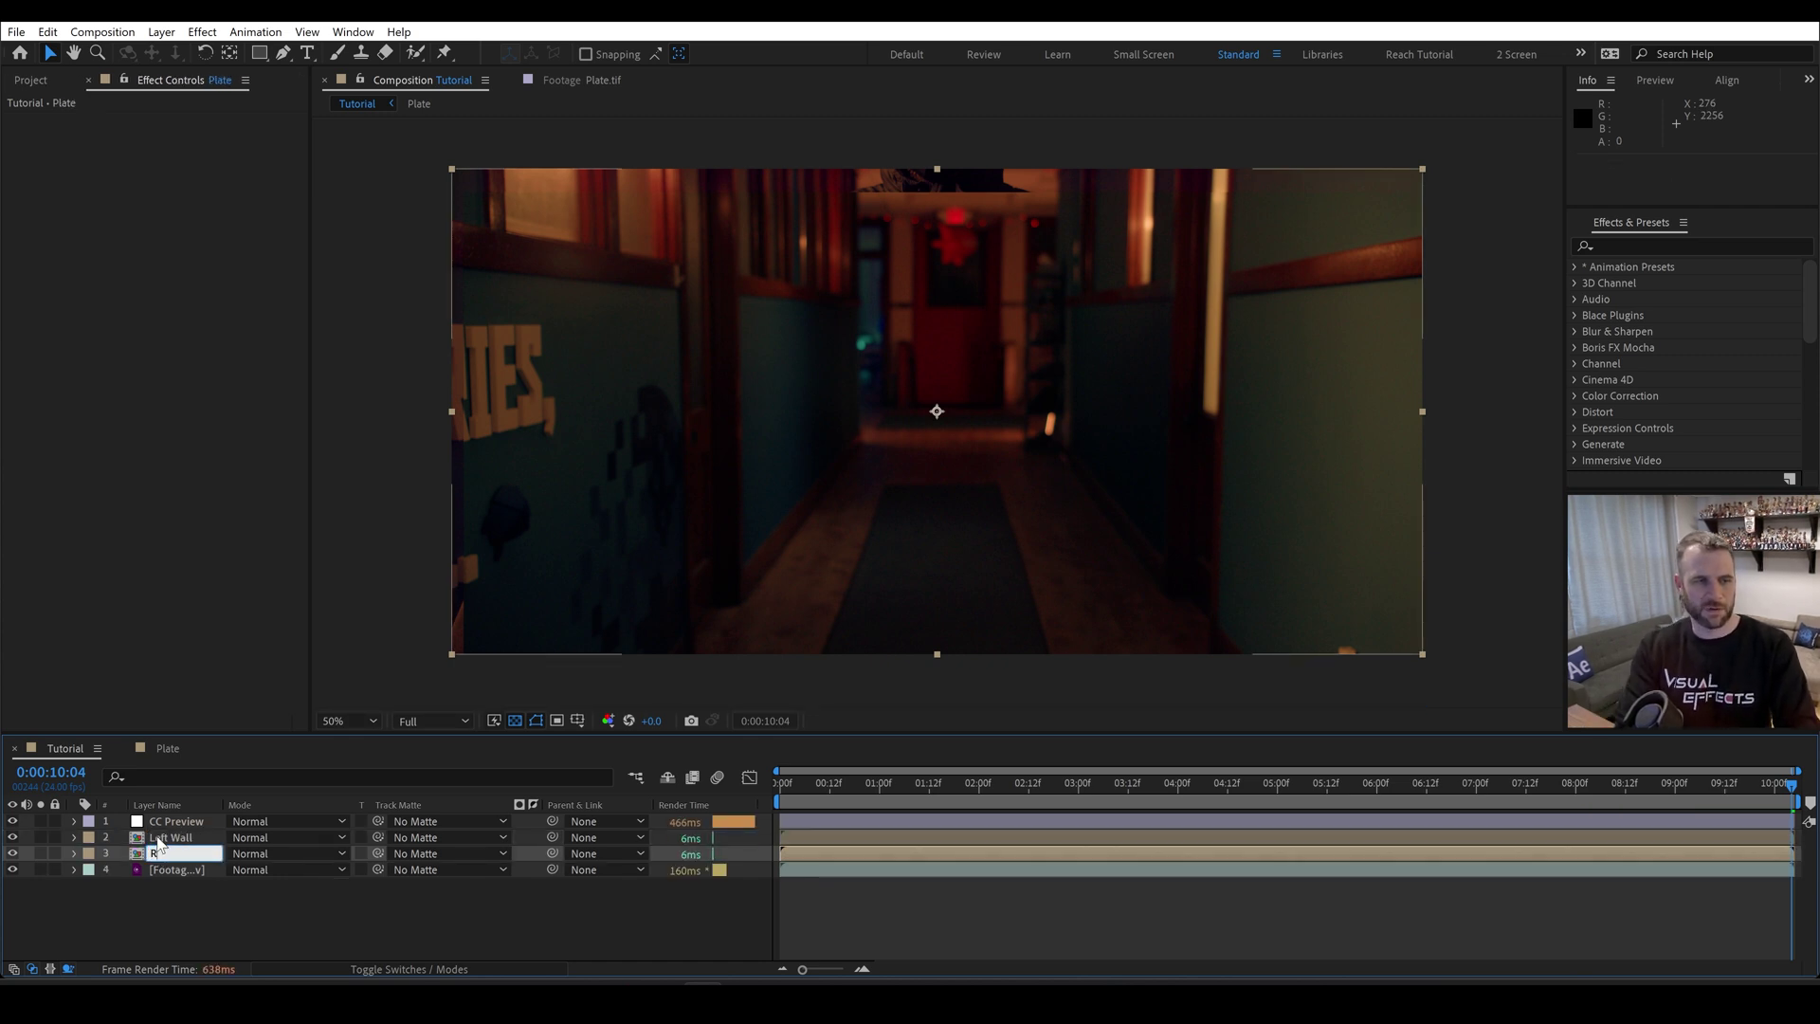
{"action": "type", "text": "ight Wall"}
{"action": "key", "text": "Return"}
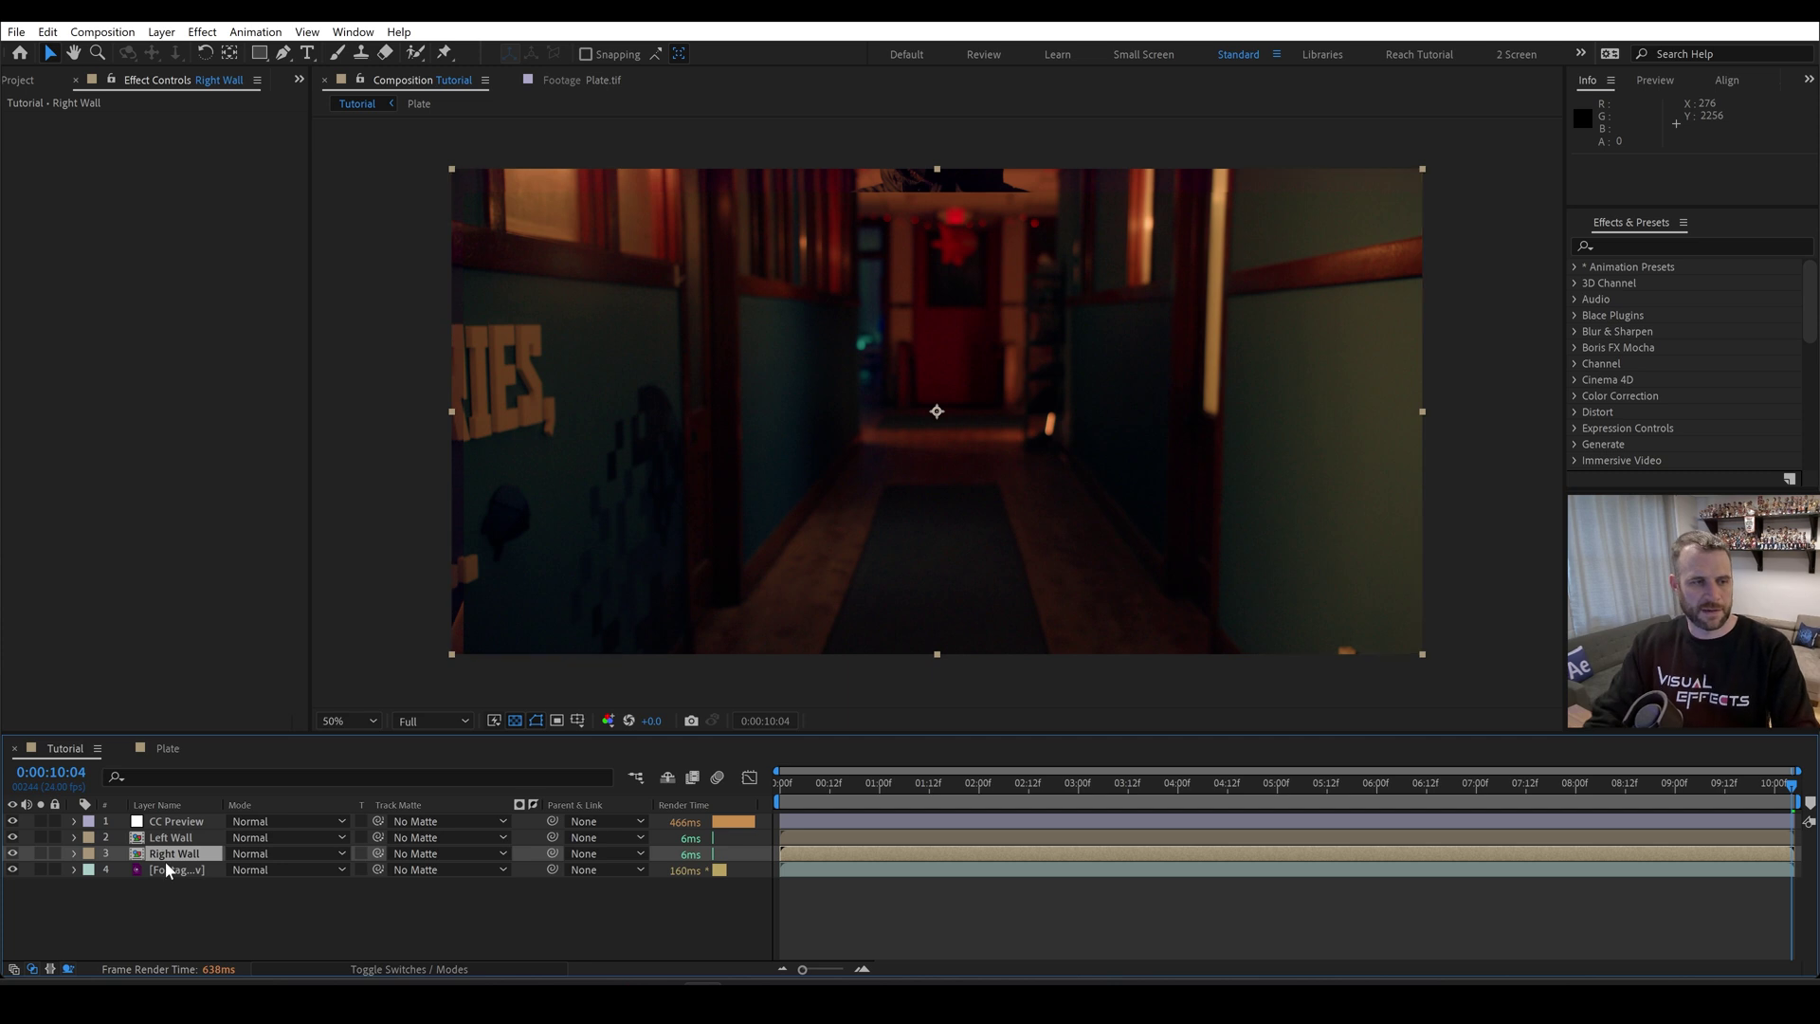
- Create track data from the Wall Left track in the Mocha Pro effect on Footage.mov
{"action": "left_click", "coordinate": [167, 866]}
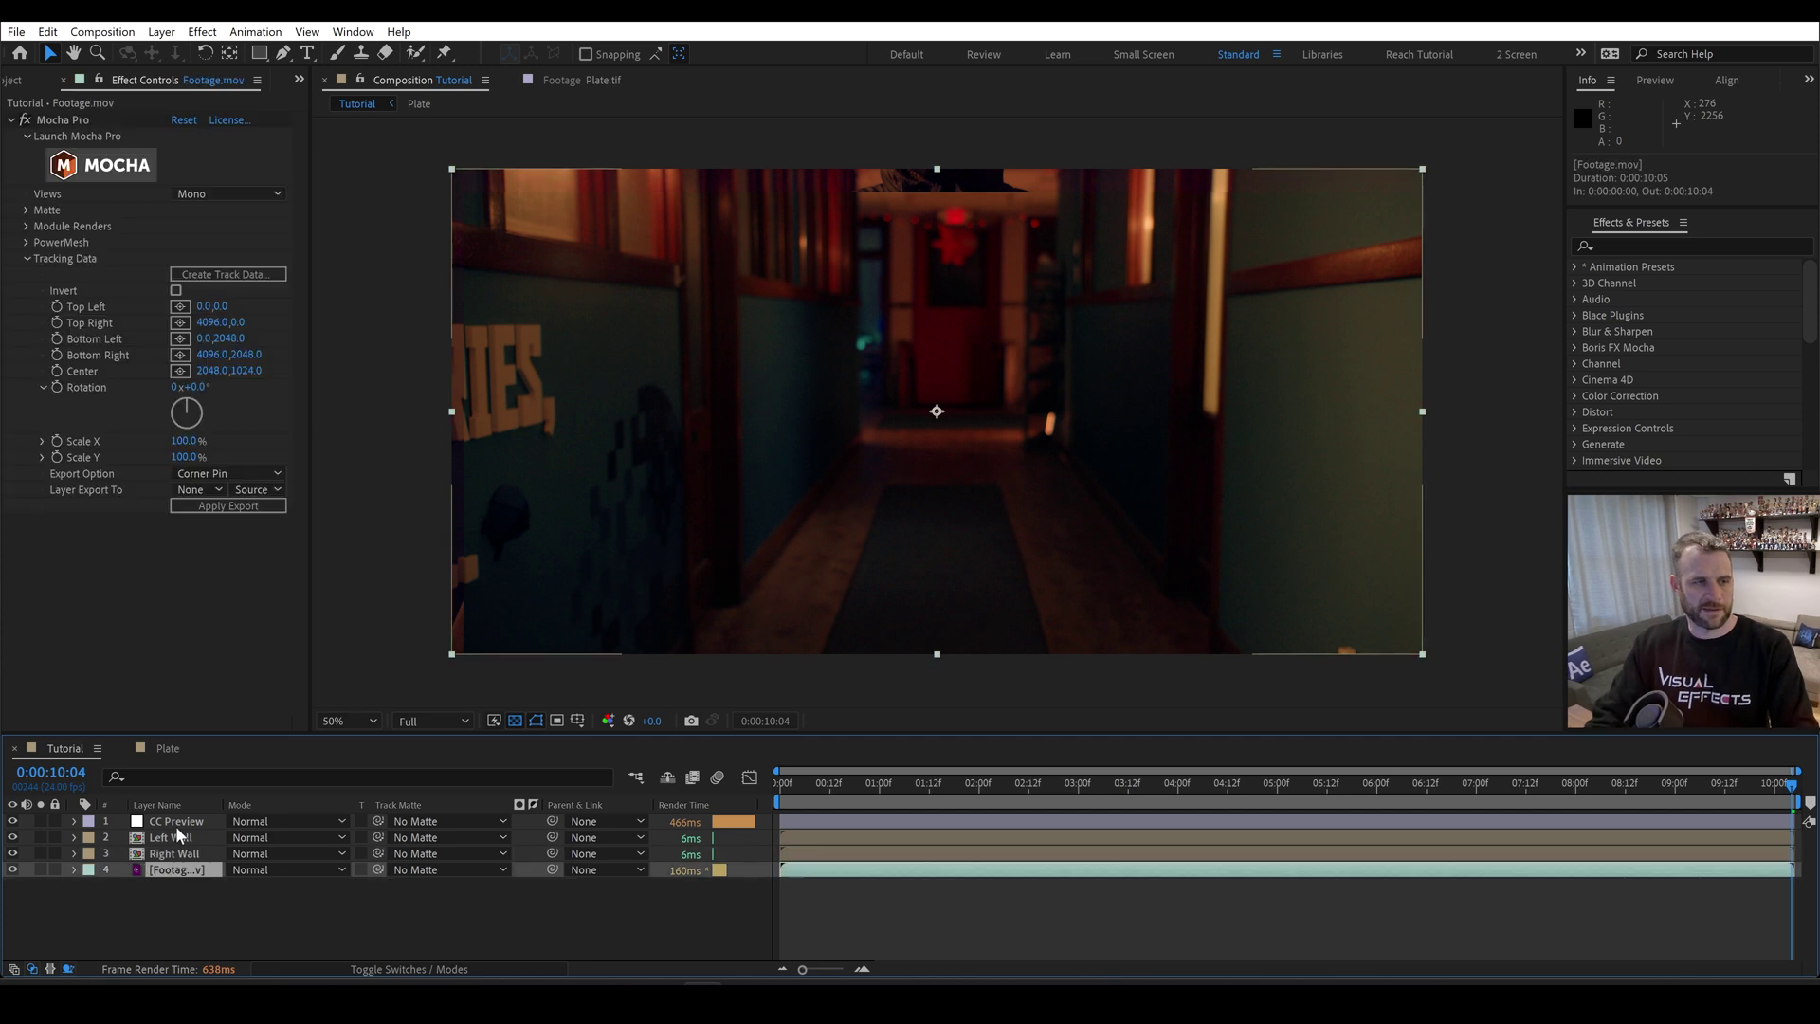
{"action": "left_click", "coordinate": [235, 273]}
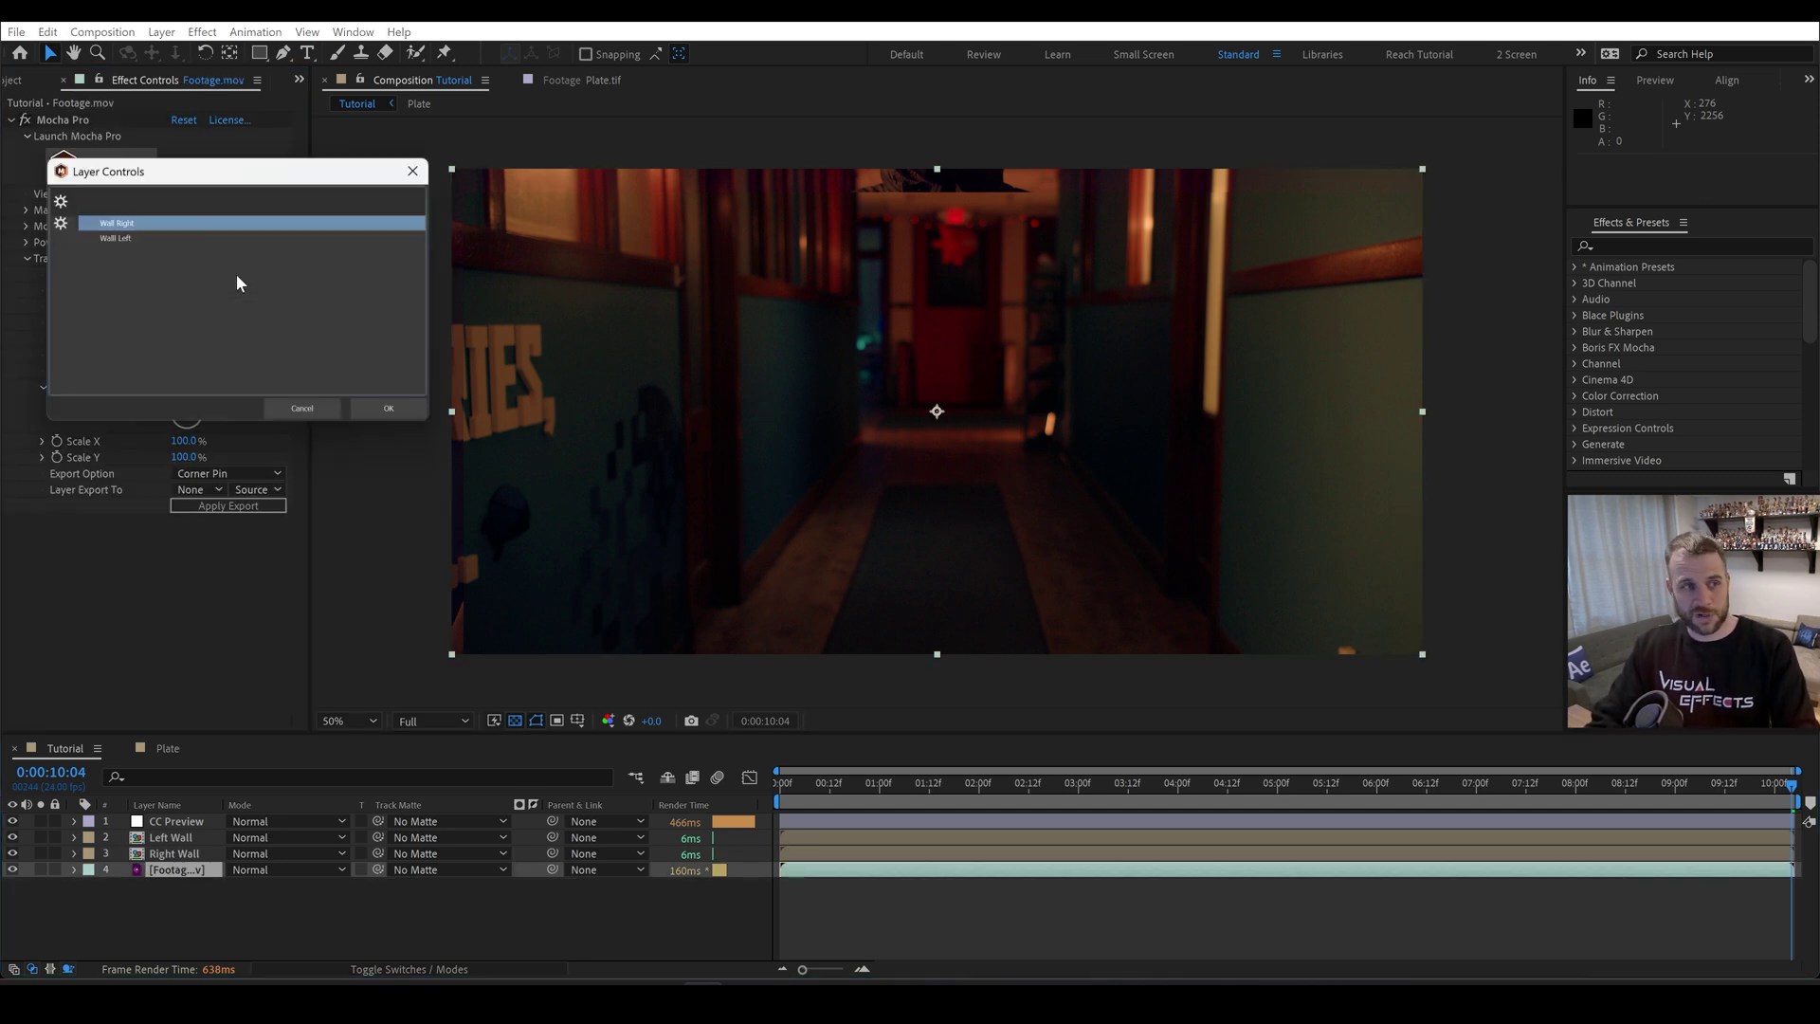
{"action": "left_click", "coordinate": [128, 238]}
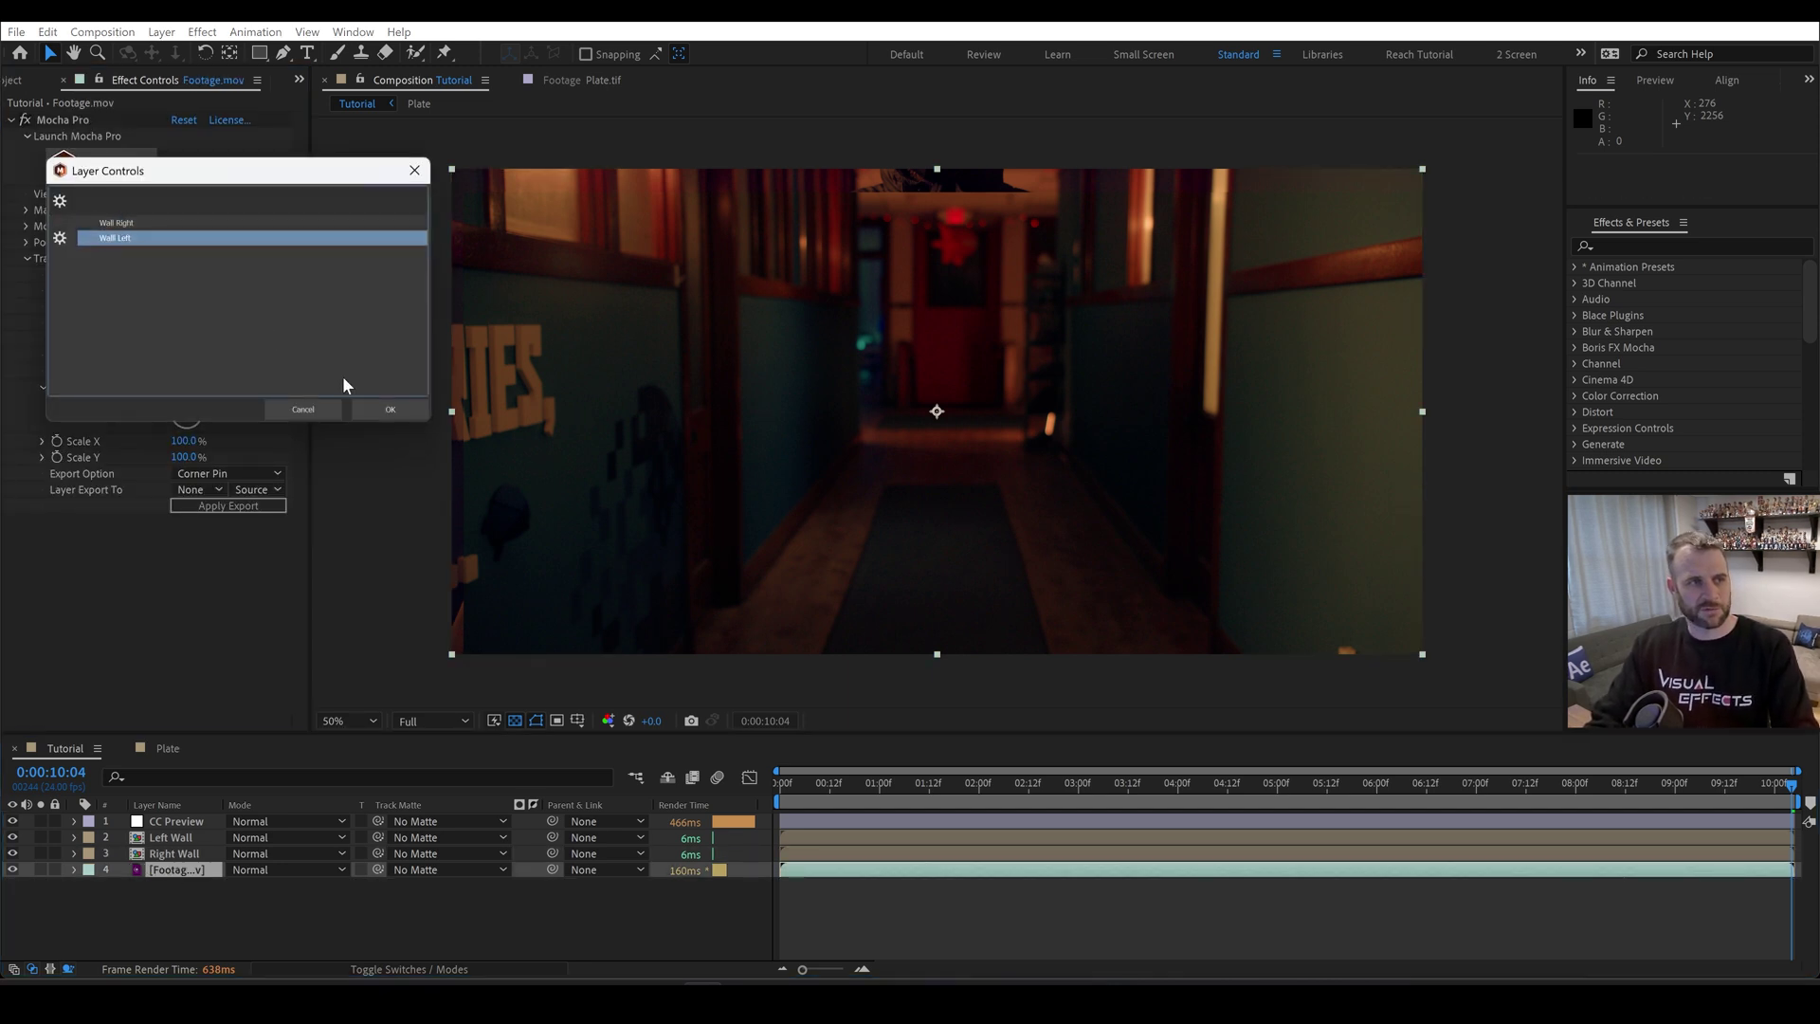
{"action": "left_click", "coordinate": [392, 410]}
- Export the Wall Left track to the Left Wall layer as Corner Pin (Support Motion Blur)
{"action": "left_click", "coordinate": [237, 473]}
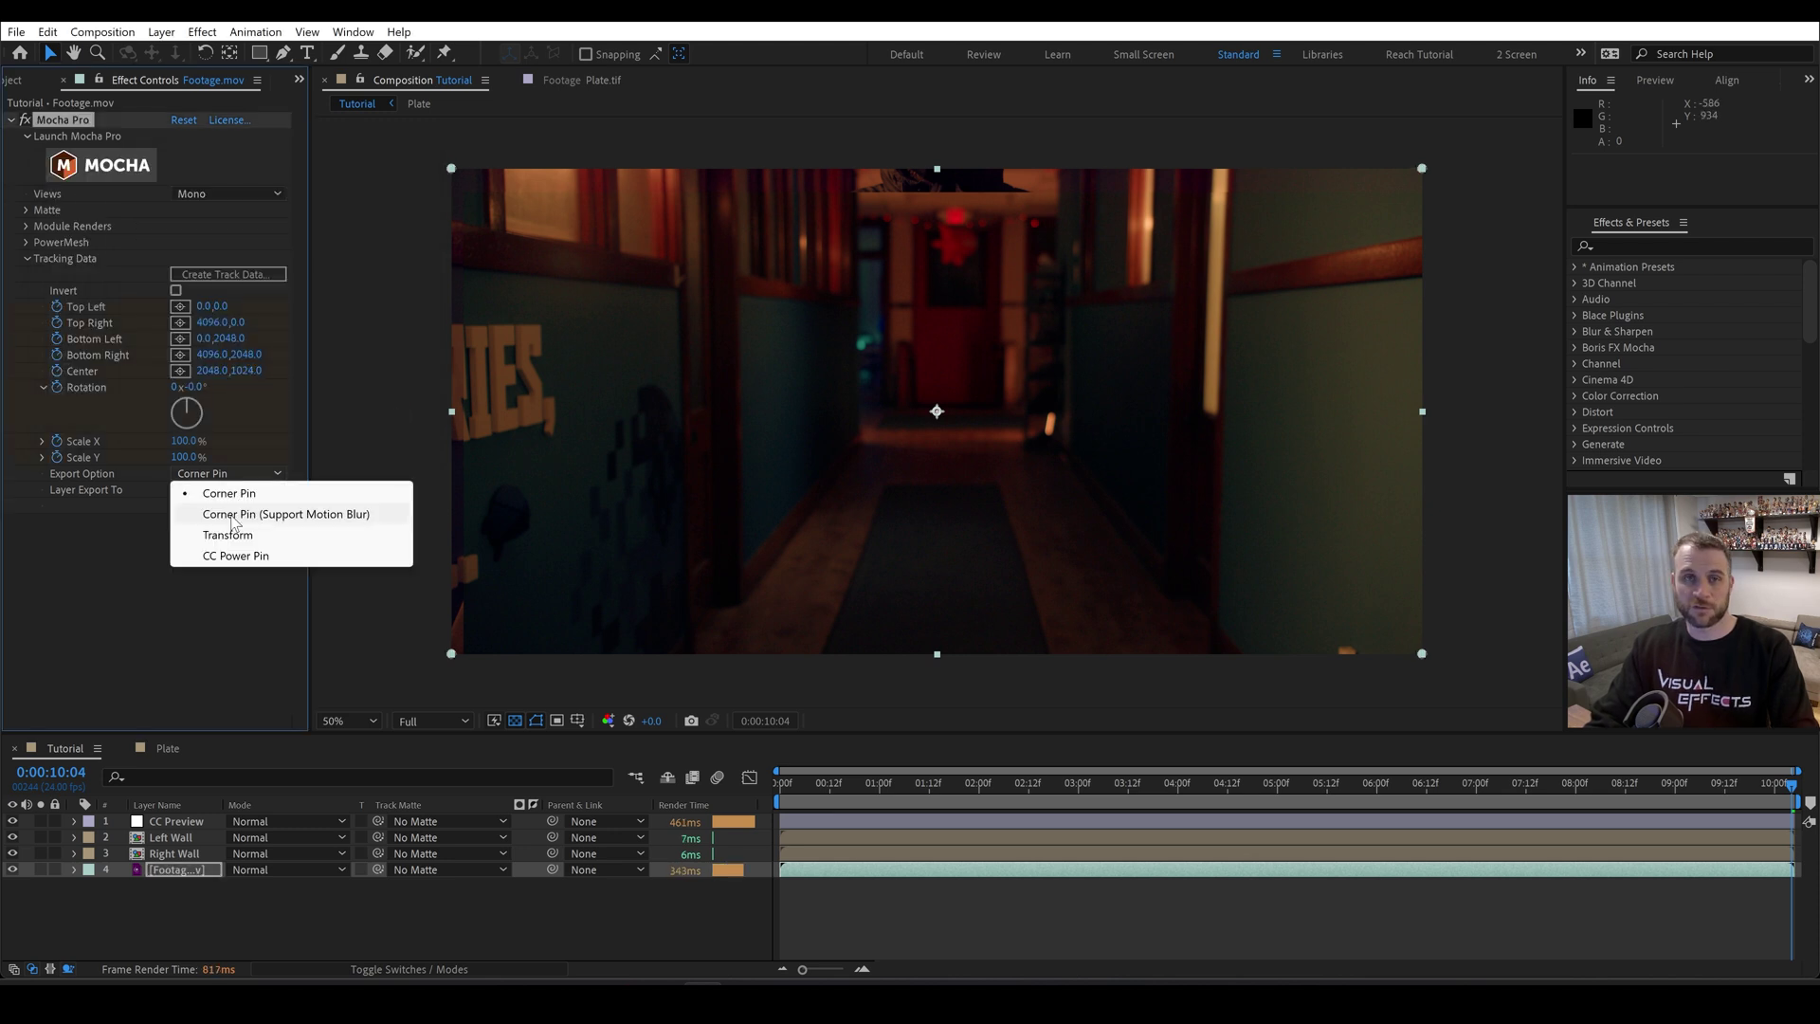
{"action": "left_click", "coordinate": [234, 516]}
{"action": "left_click", "coordinate": [199, 489]}
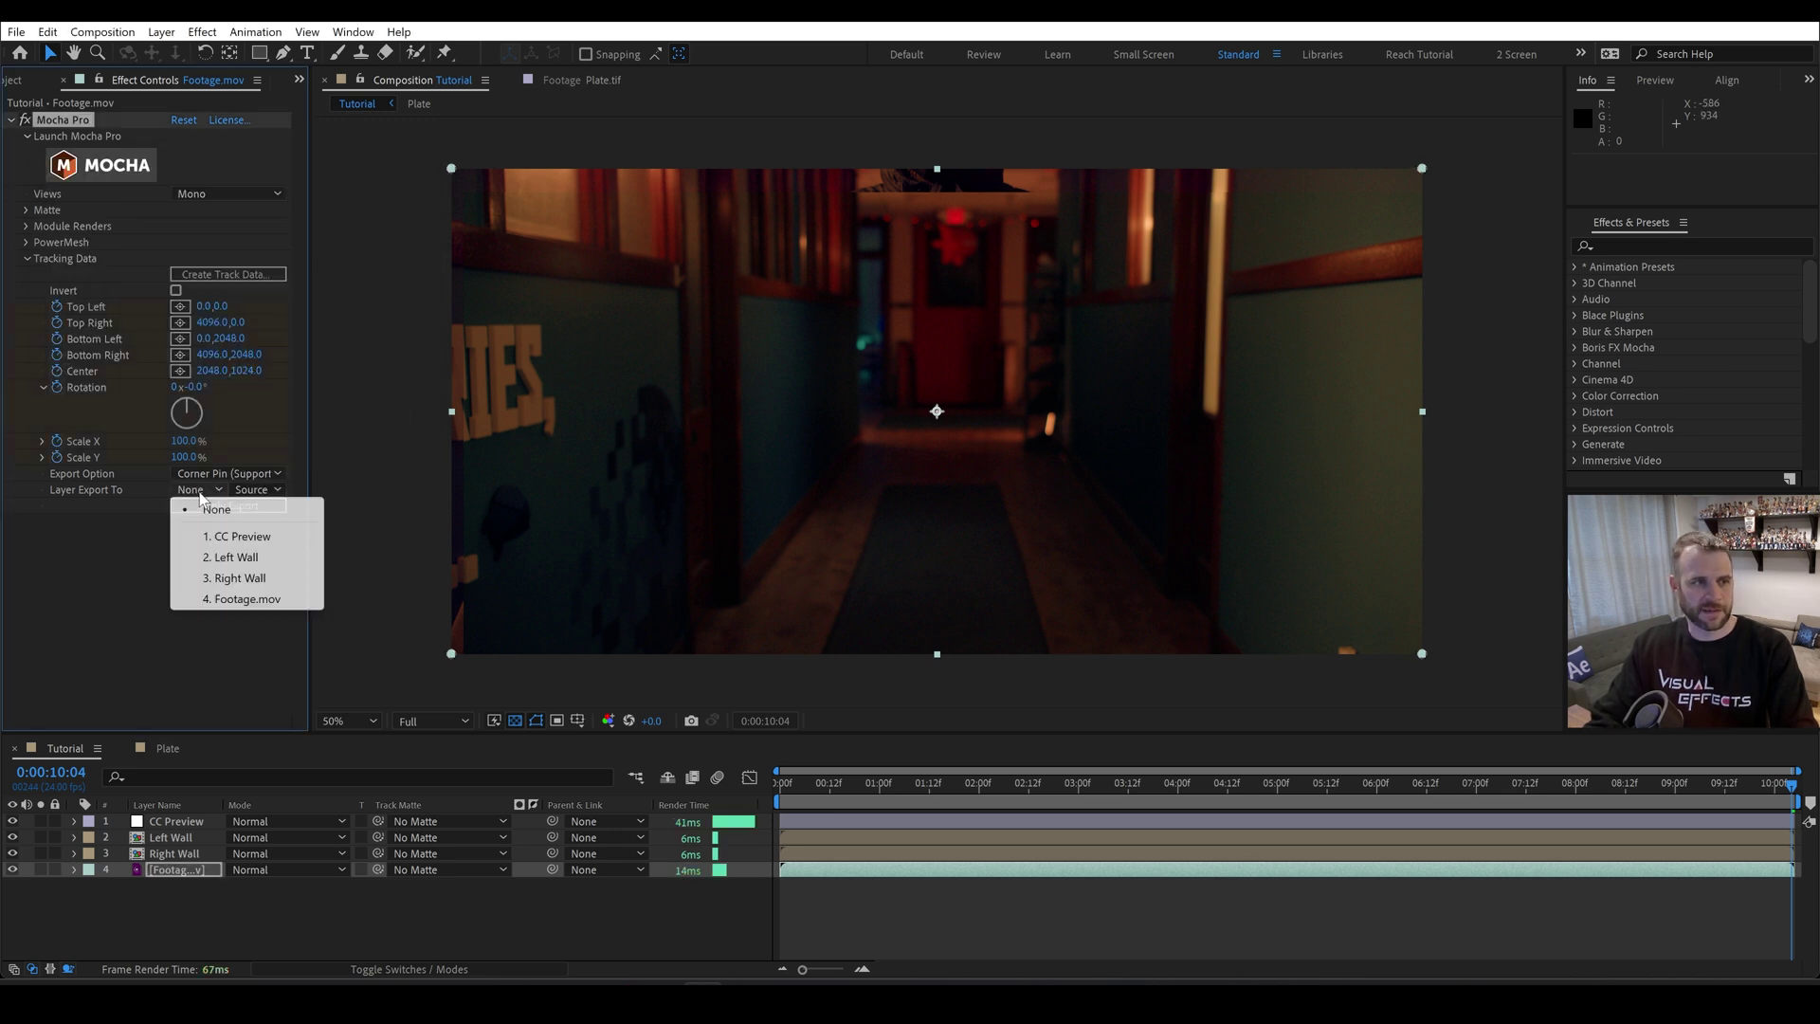
{"action": "left_click", "coordinate": [227, 557]}
{"action": "left_click", "coordinate": [211, 504]}
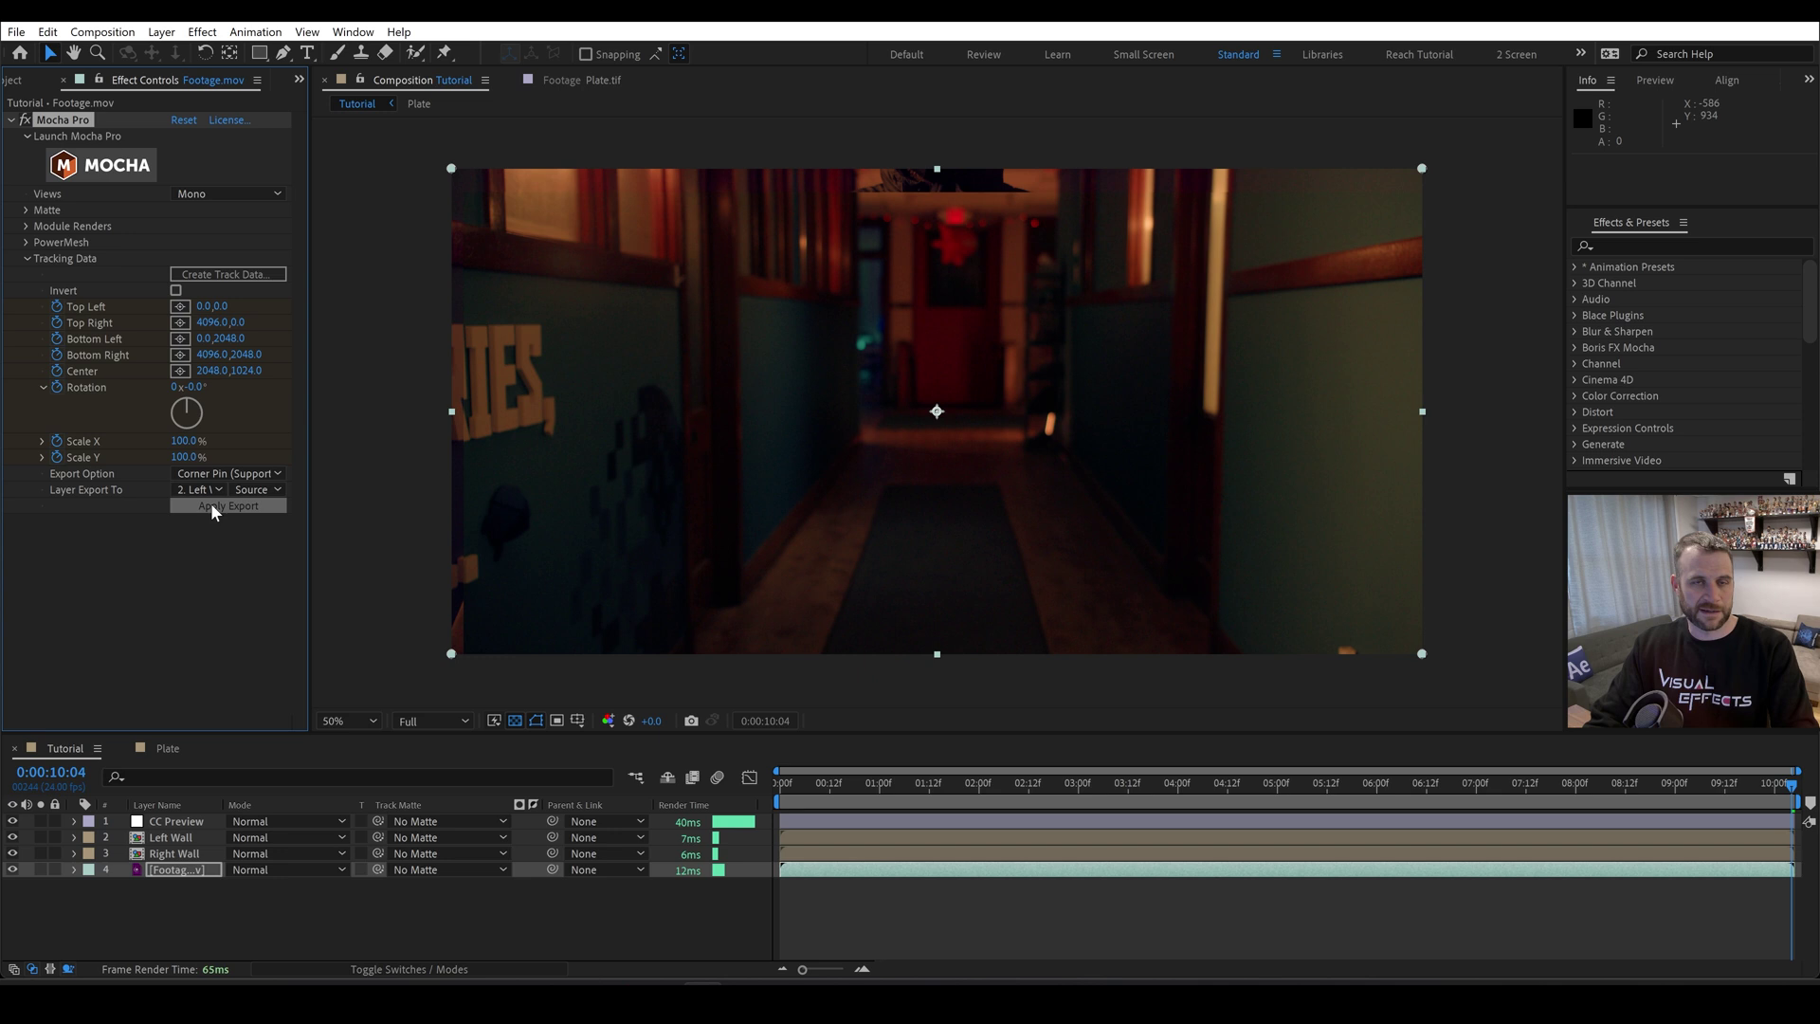
- Create track data from Wall Right in Footage.mov's Mocha Pro effect and apply the export to the Right Wall layer
{"action": "left_click", "coordinate": [190, 866]}
{"action": "left_click", "coordinate": [218, 275]}
{"action": "left_click", "coordinate": [146, 231]}
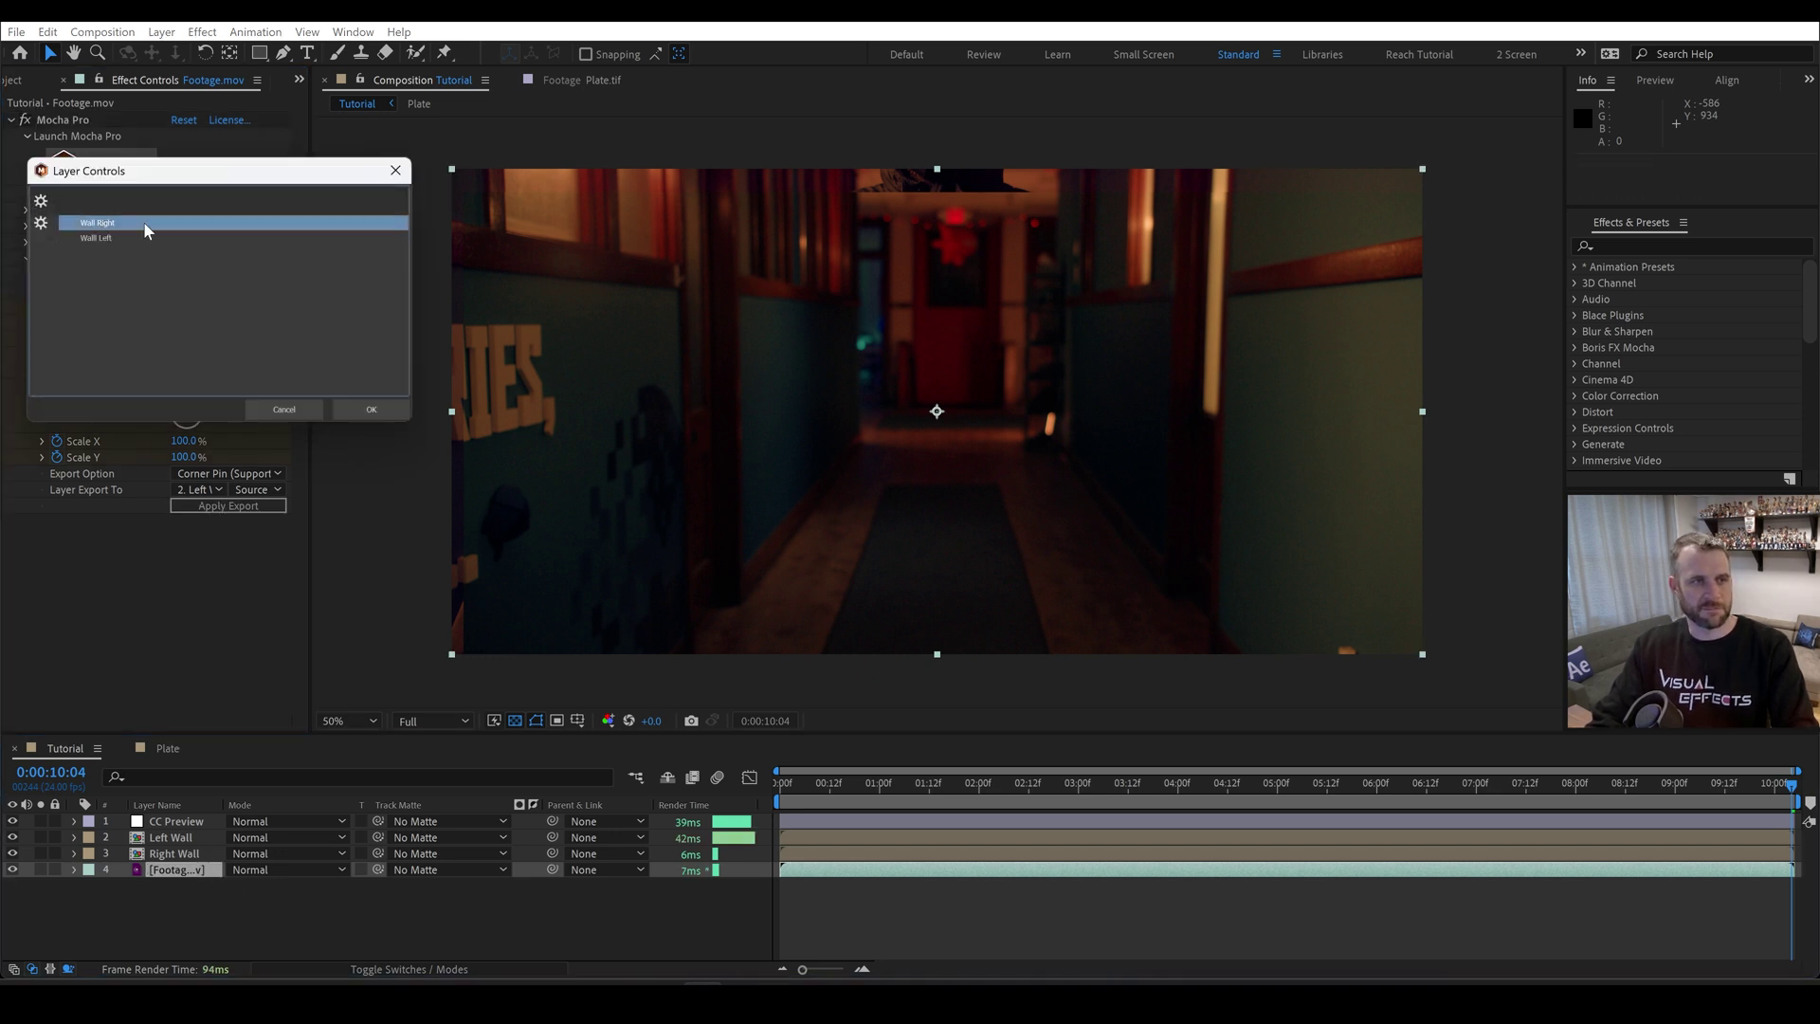
{"action": "left_click", "coordinate": [370, 406]}
{"action": "left_click", "coordinate": [204, 487]}
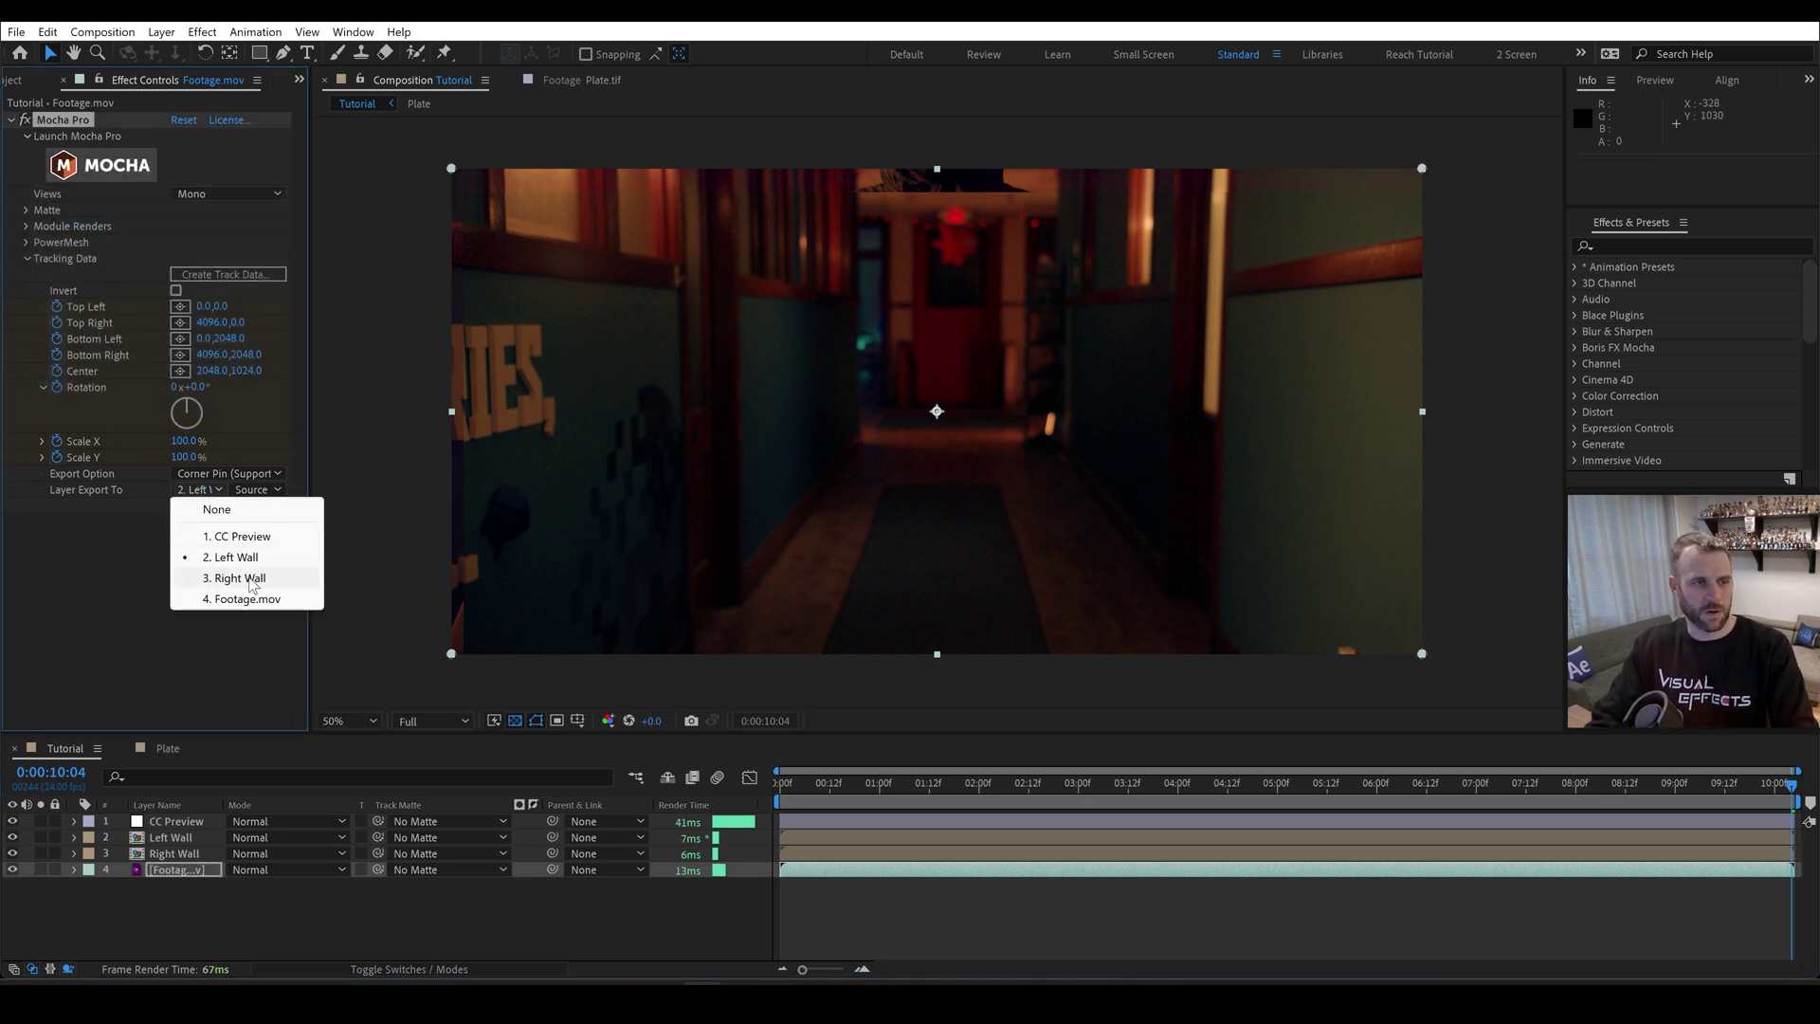
{"action": "left_click", "coordinate": [232, 580]}
{"action": "left_click", "coordinate": [245, 508]}
- Draw a closed Pen mask on the Right Wall layer around the lower right wall, extending past the frame edges
{"action": "left_click", "coordinate": [180, 854]}
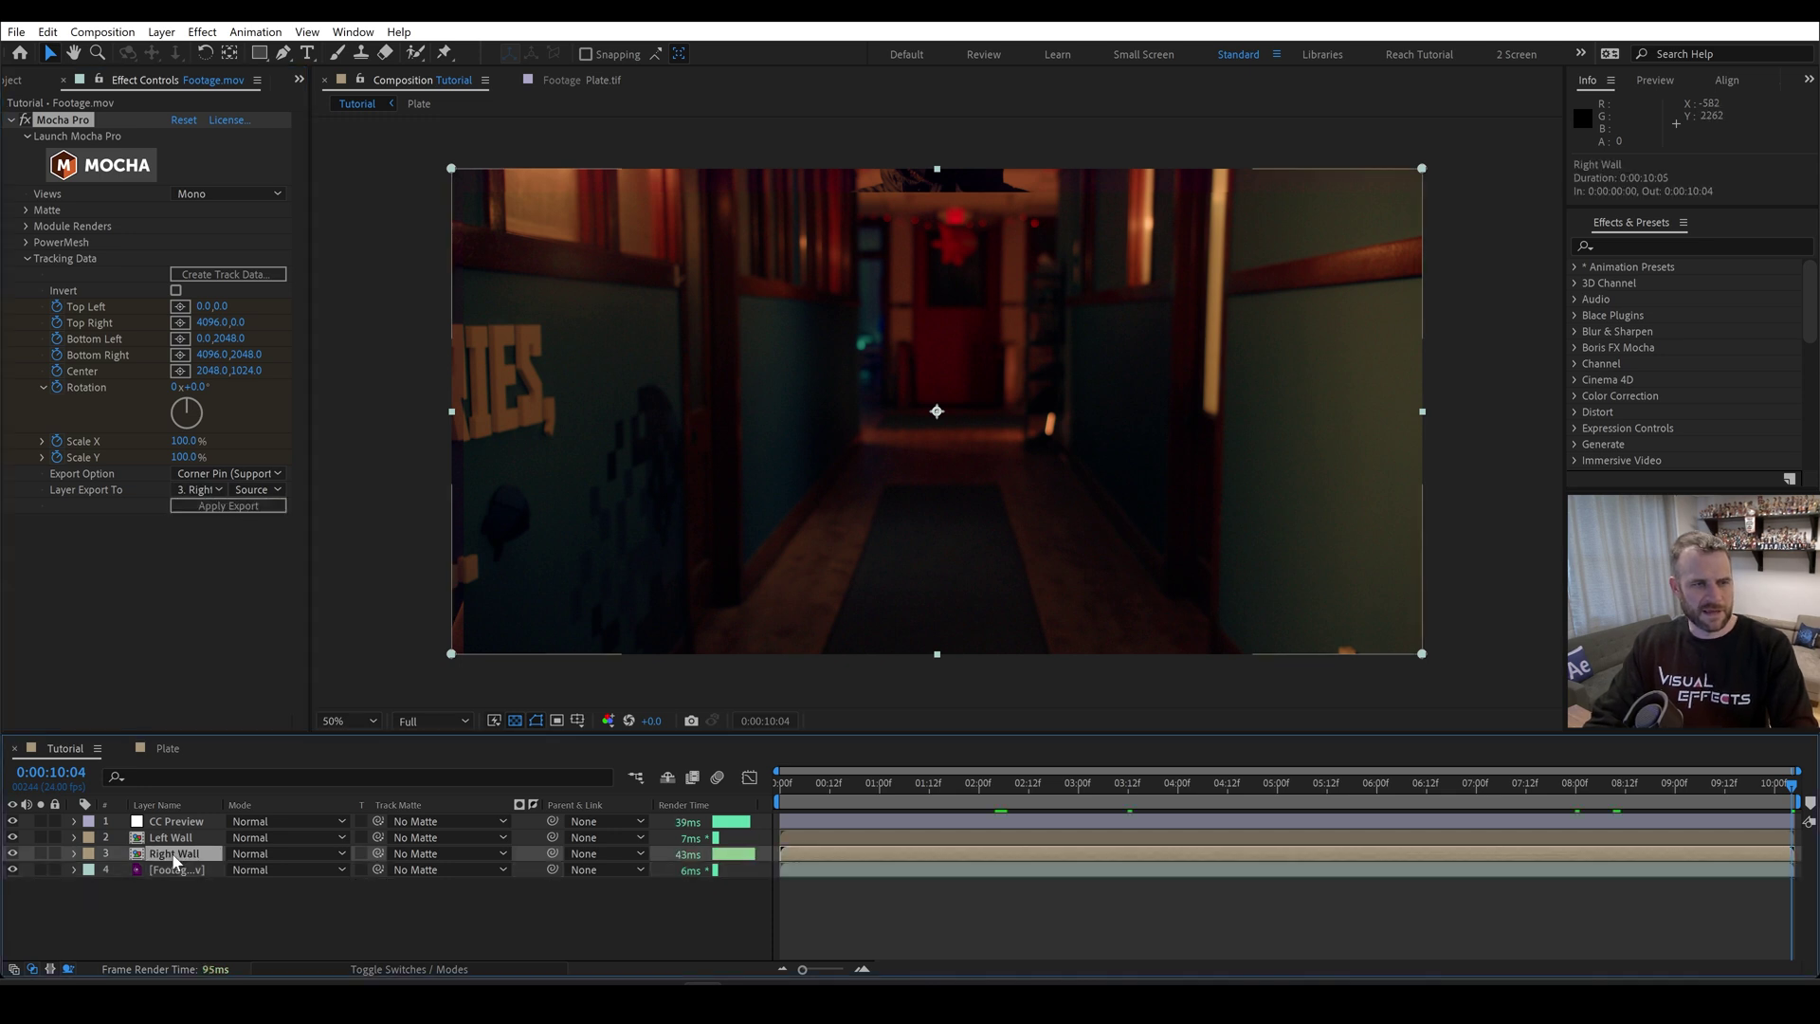
{"action": "left_click", "coordinate": [283, 53]}
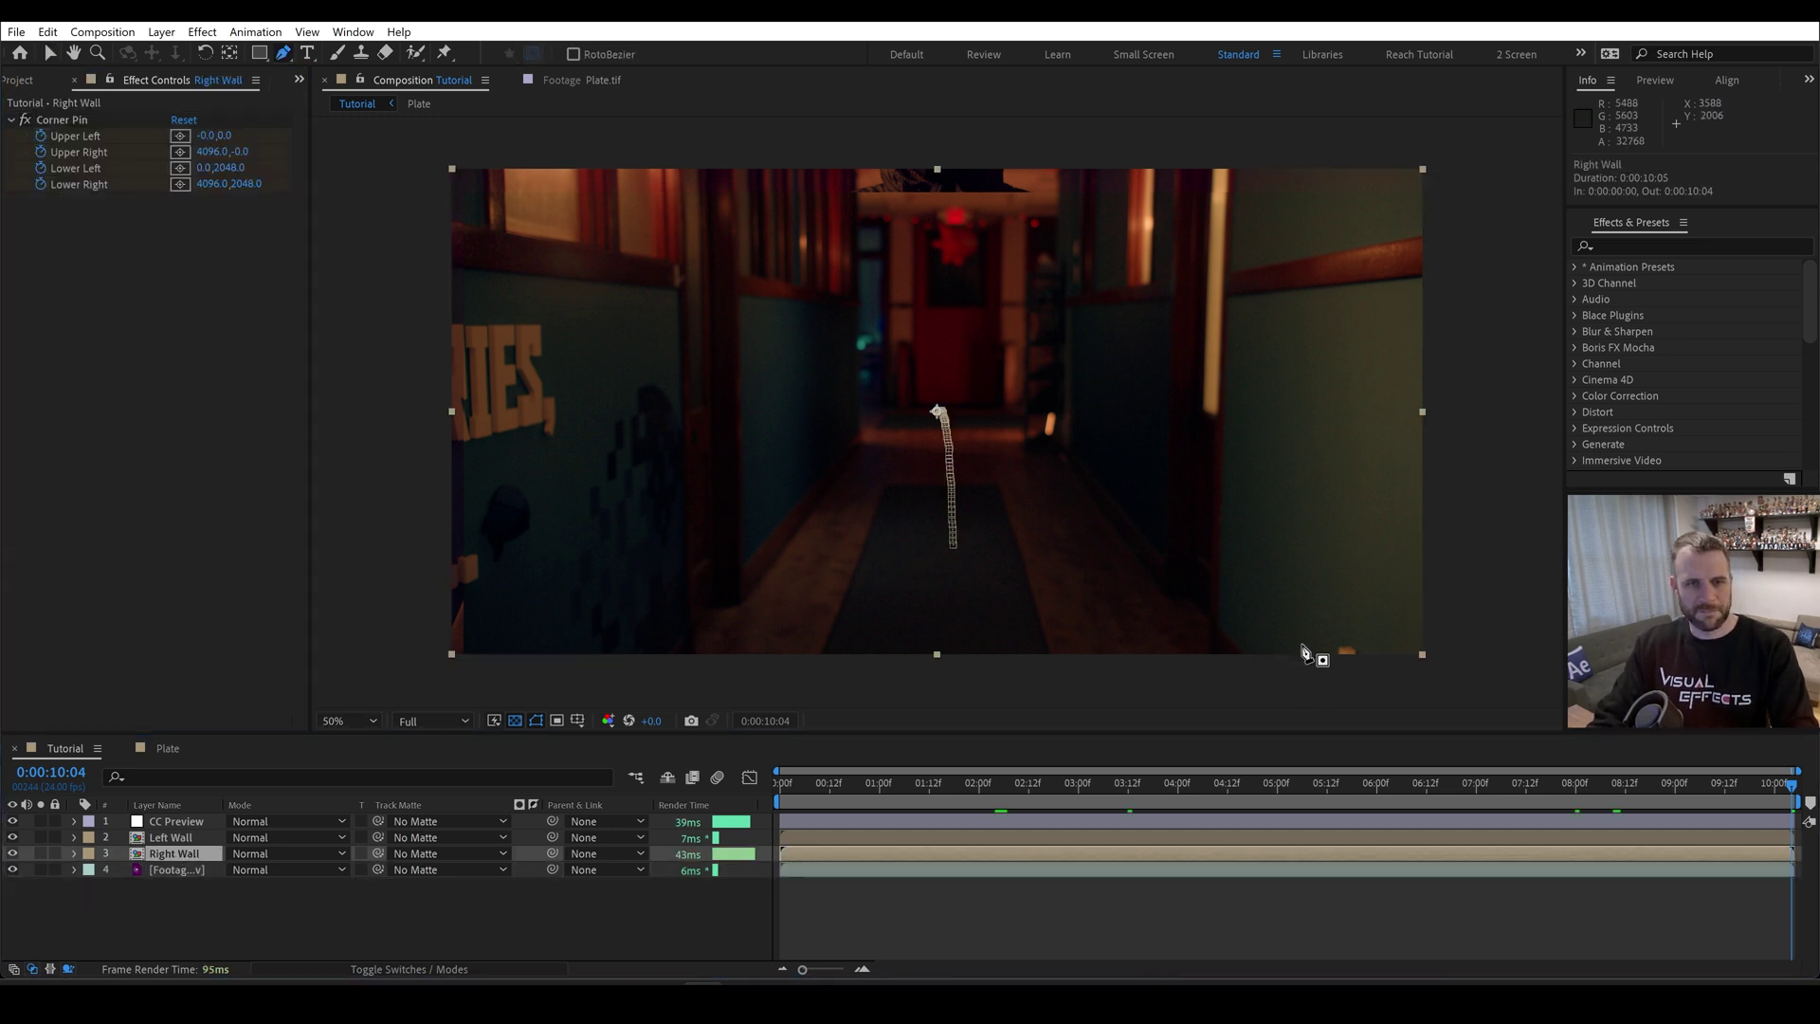
{"action": "left_click", "coordinate": [1163, 683]}
{"action": "left_click", "coordinate": [1065, 563]}
{"action": "left_click", "coordinate": [1096, 392]}
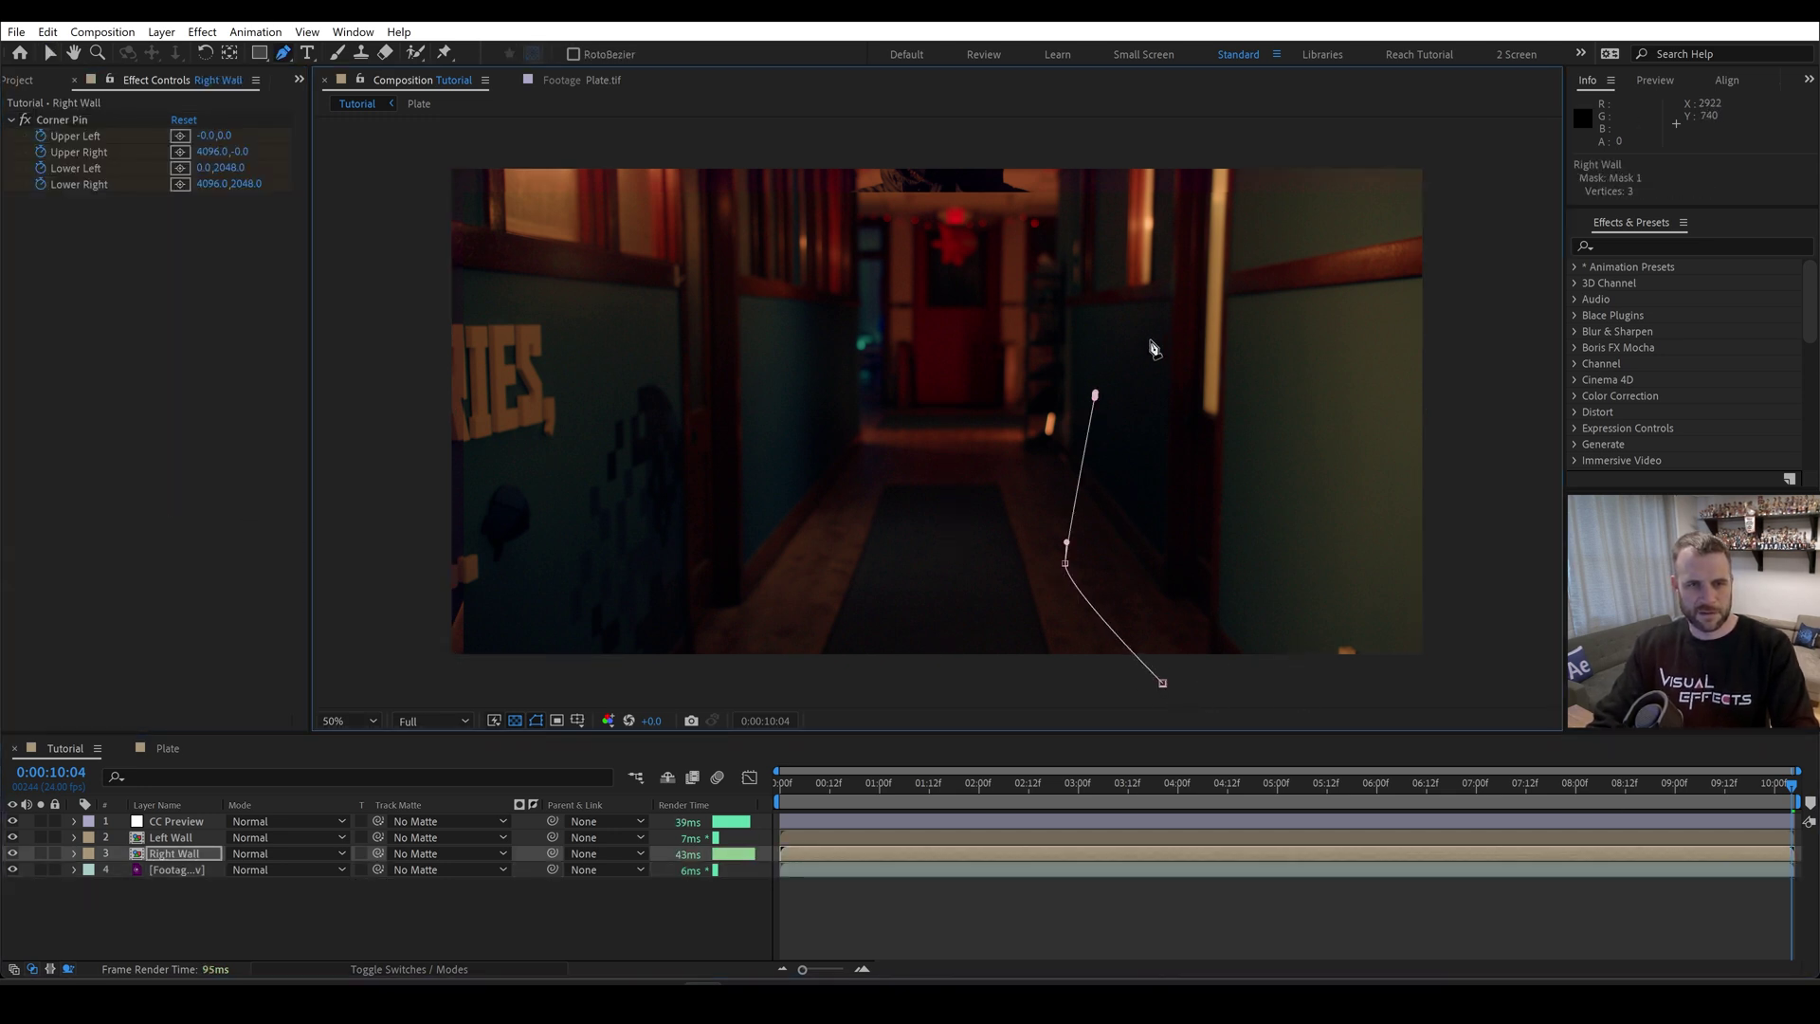
{"action": "left_click", "coordinate": [1216, 323]}
{"action": "left_click", "coordinate": [1442, 305]}
{"action": "left_click_drag", "start_coordinate": [1445, 676], "coordinate": [1395, 666]}
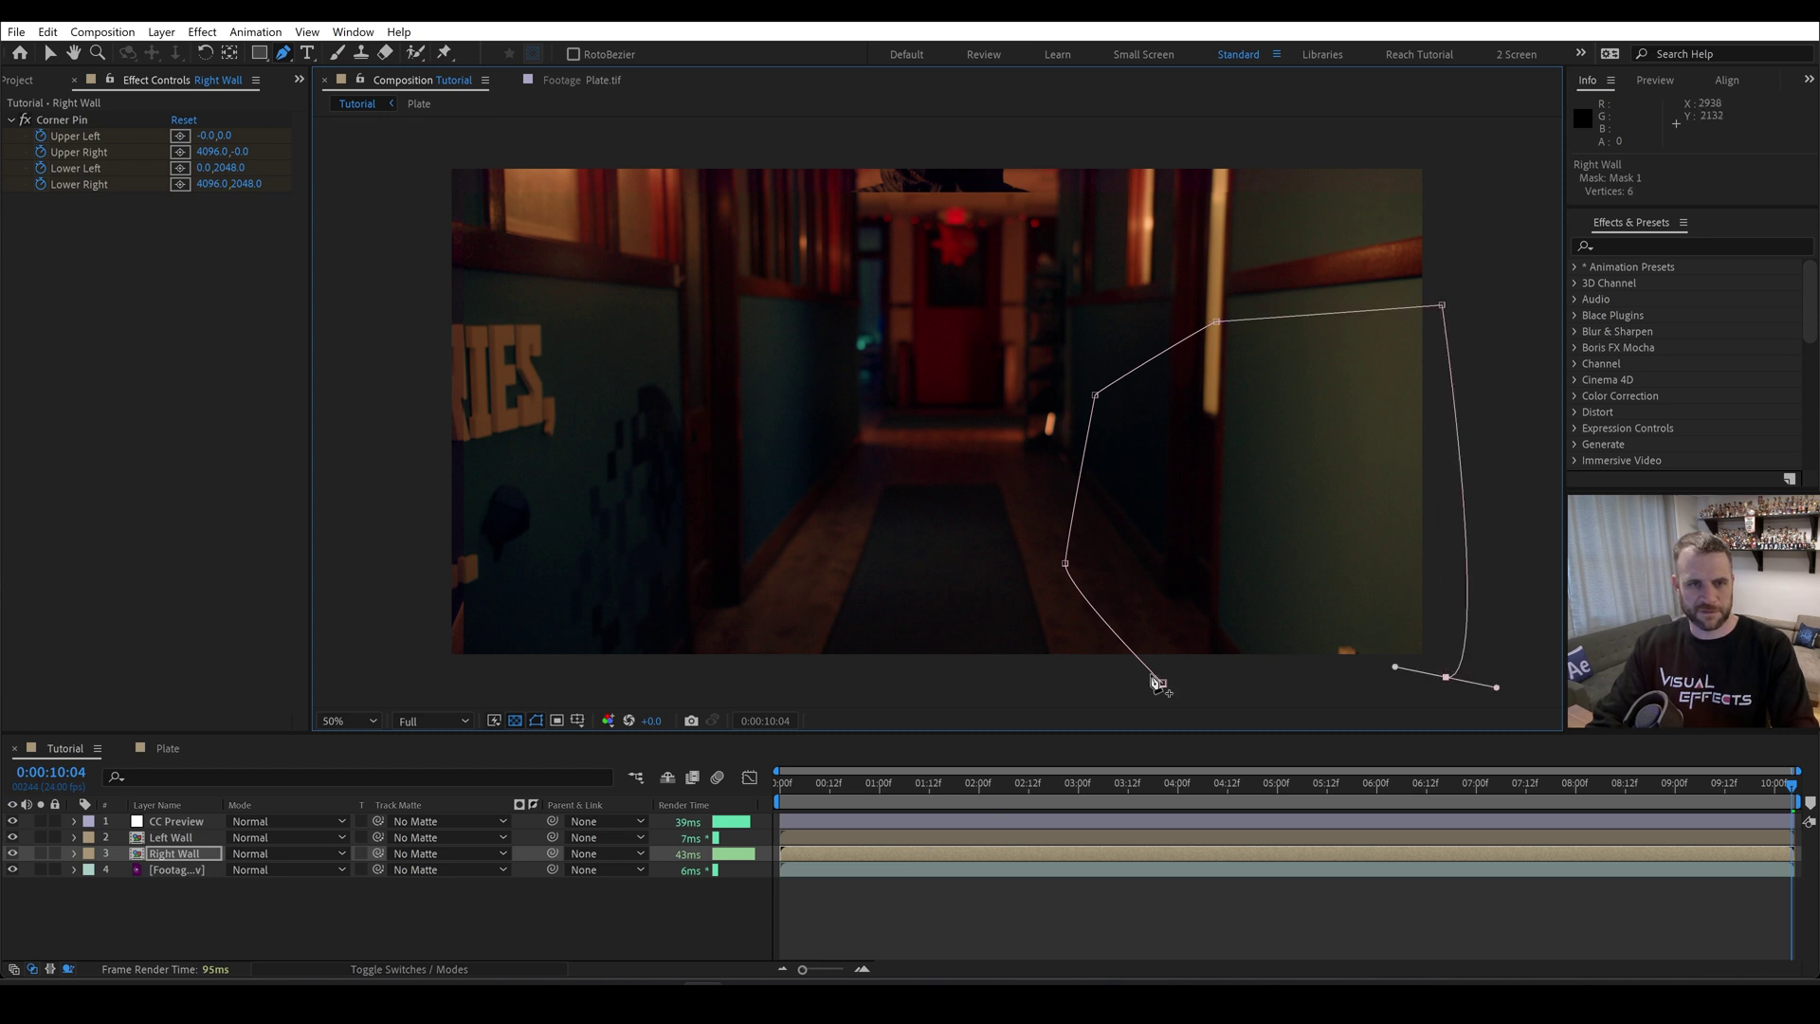
{"action": "left_click", "coordinate": [1163, 683]}
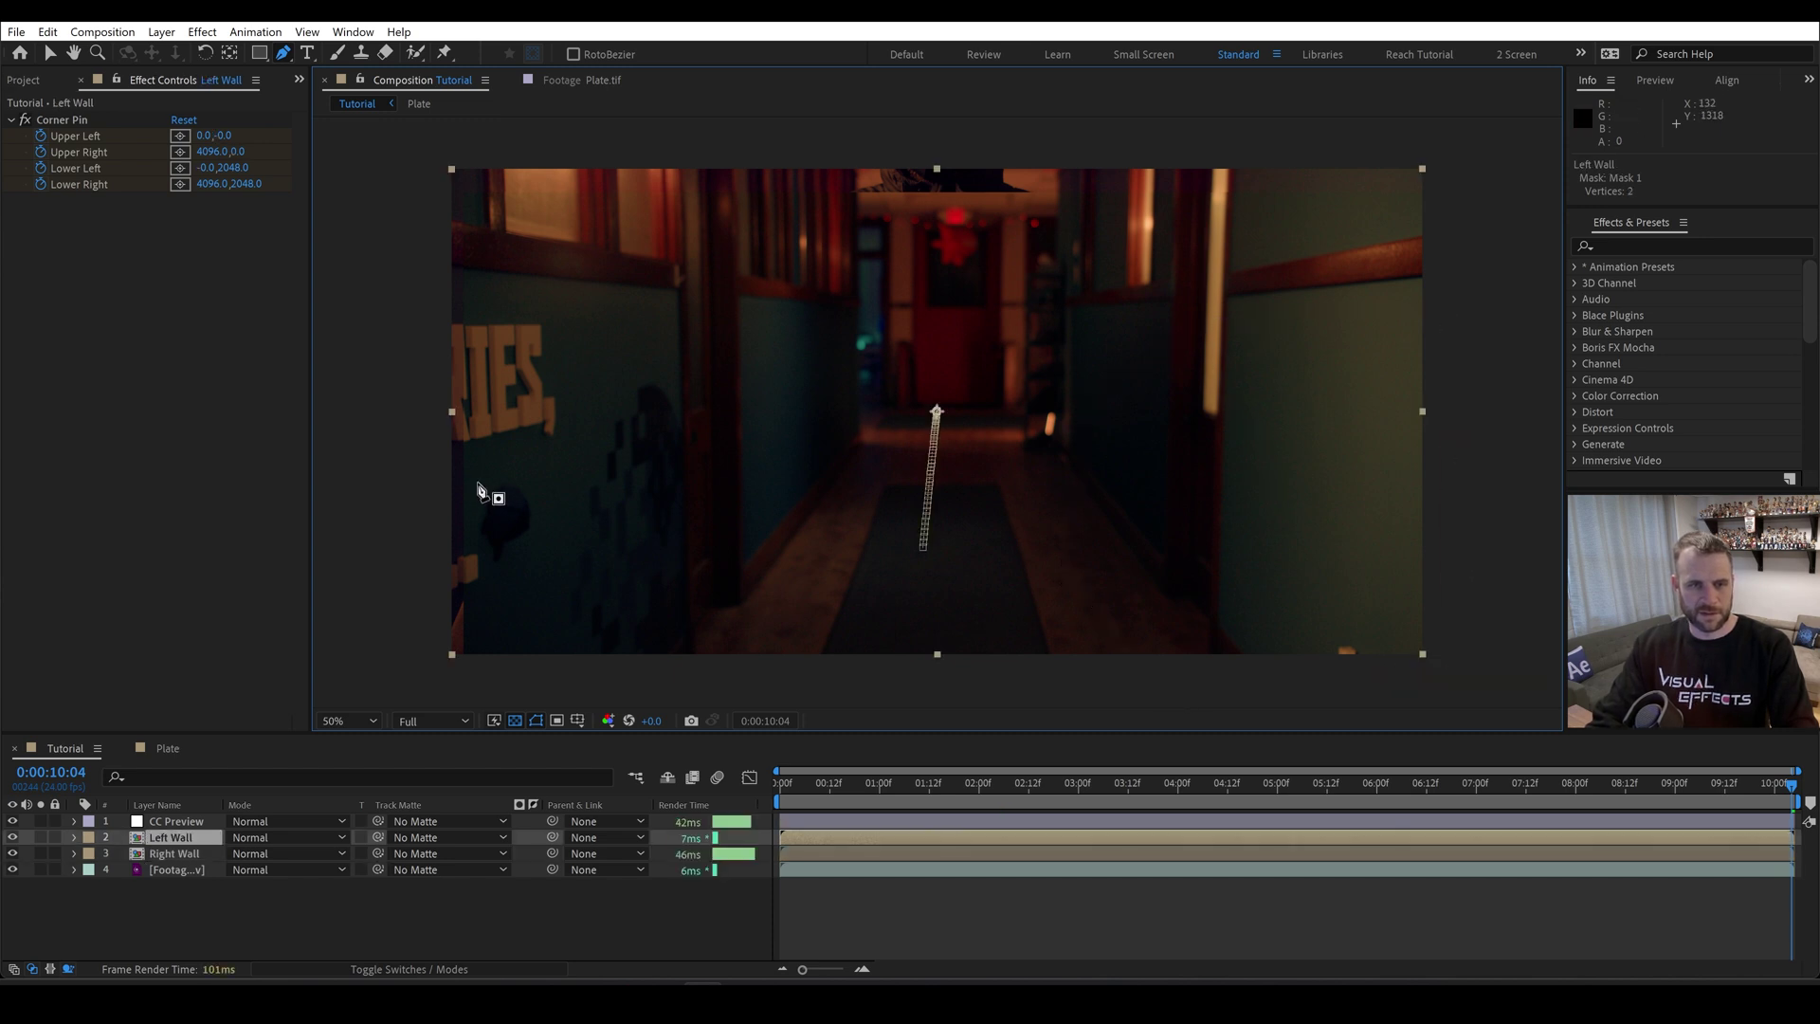
- Draw a closed Pen mask on the Left Wall layer around the lower left wall, extending below the frame
{"action": "left_click_drag", "start_coordinate": [477, 483], "coordinate": [495, 471]}
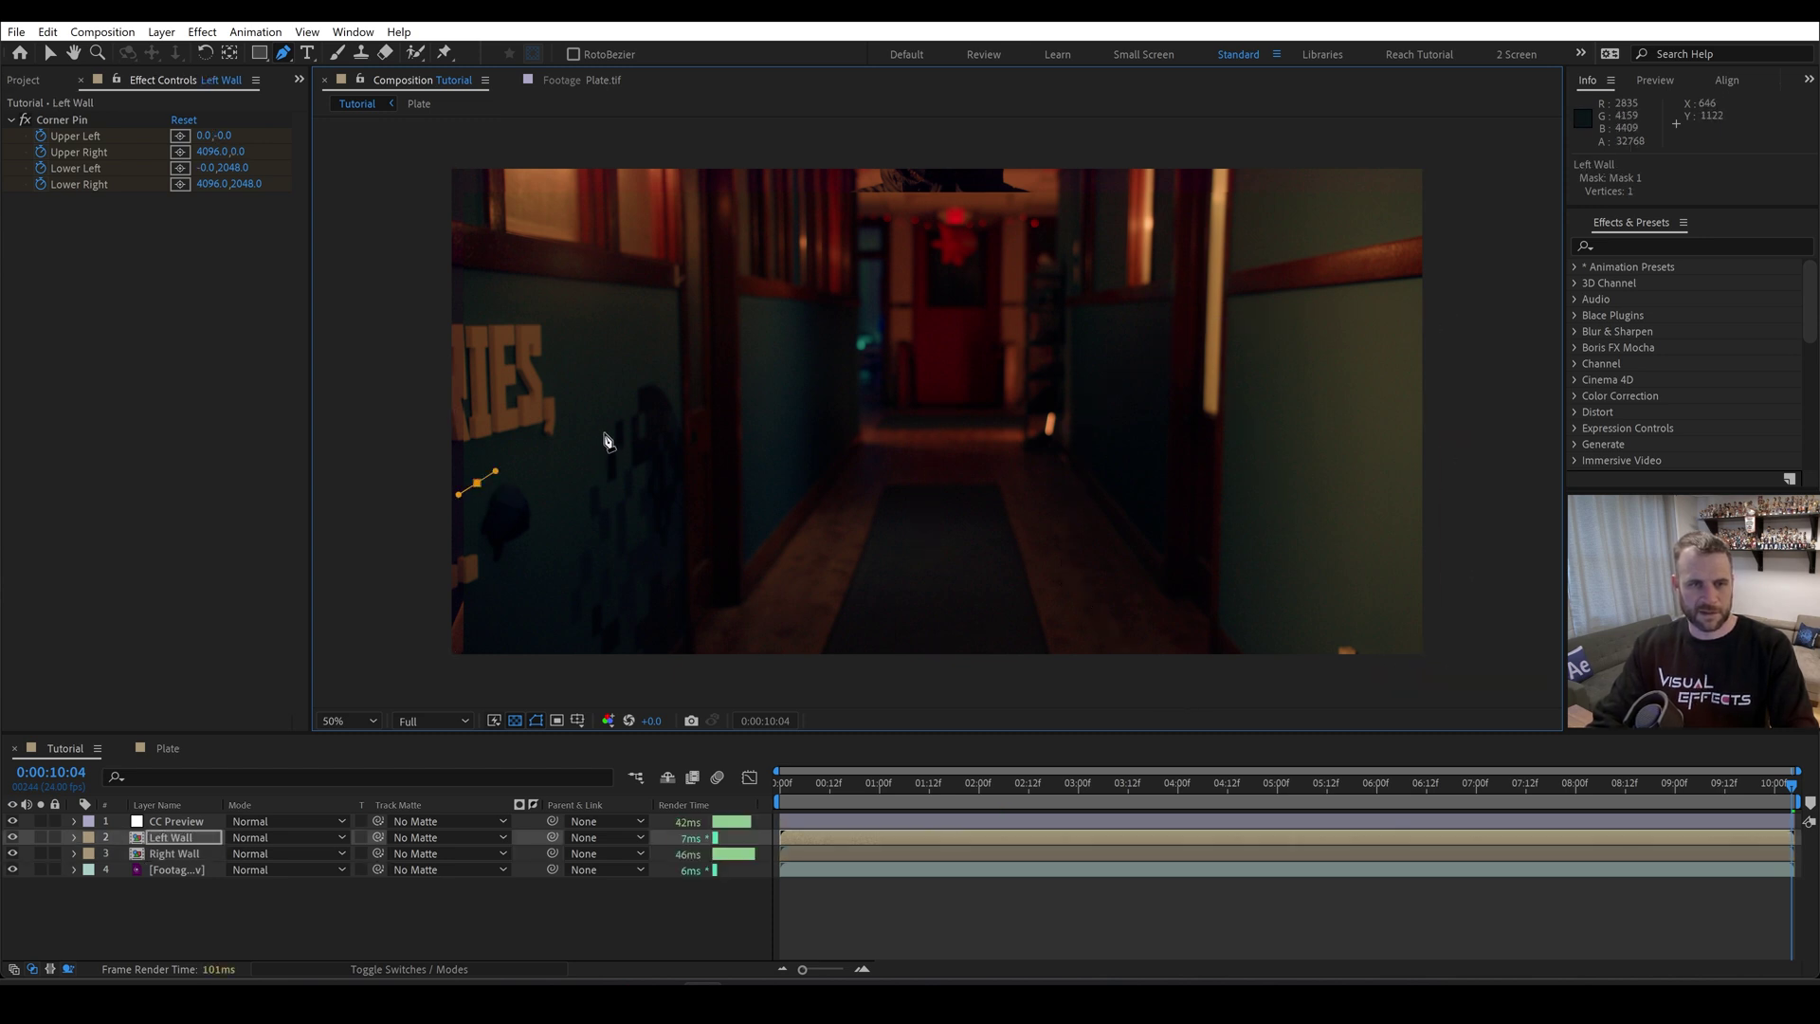
{"action": "left_click", "coordinate": [601, 426]}
{"action": "left_click_drag", "start_coordinate": [629, 373], "coordinate": [650, 370]}
{"action": "left_click_drag", "start_coordinate": [701, 364], "coordinate": [717, 368]}
{"action": "left_click", "coordinate": [780, 384]}
{"action": "left_click_drag", "start_coordinate": [777, 687], "coordinate": [762, 686]}
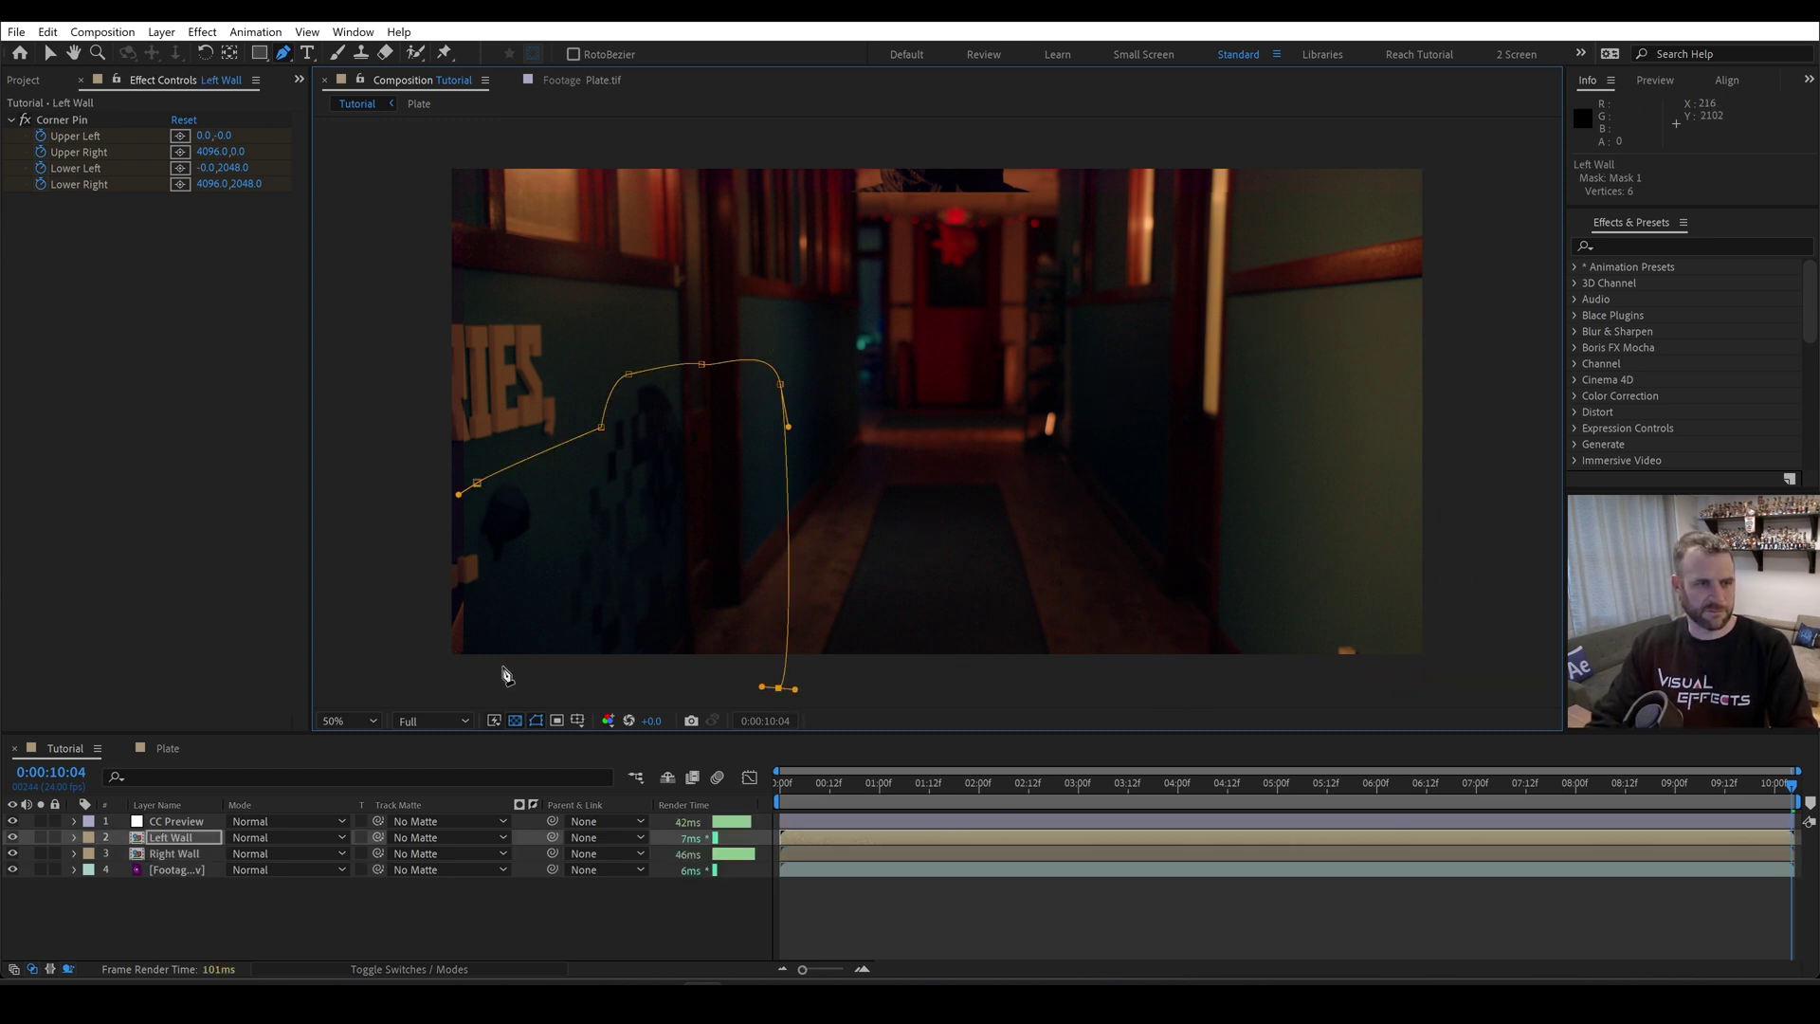
{"action": "left_click_drag", "start_coordinate": [487, 675], "coordinate": [484, 663]}
{"action": "left_click", "coordinate": [477, 482]}
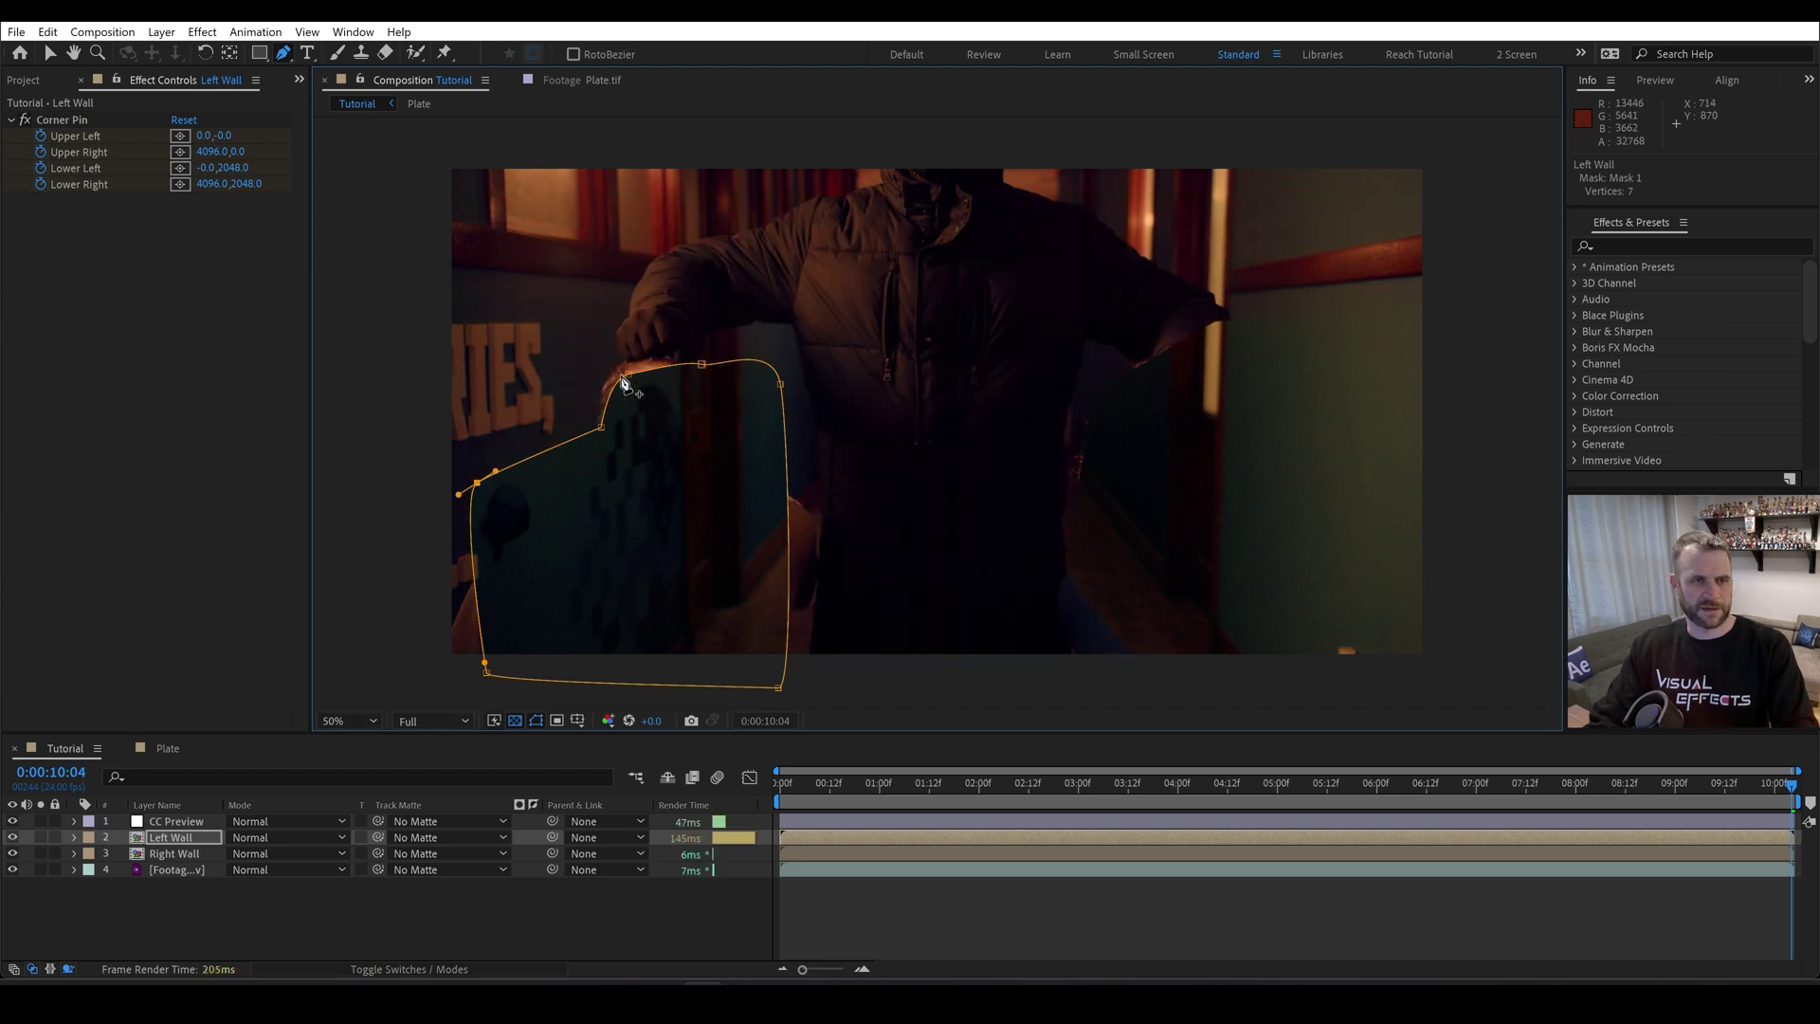
- Reshape the Left Wall mask so its upper edge crosses the left man's face and its inner side covers his shoulder
{"action": "left_click_drag", "start_coordinate": [629, 374], "coordinate": [609, 344]}
{"action": "left_click_drag", "start_coordinate": [601, 426], "coordinate": [572, 453]}
{"action": "left_click_drag", "start_coordinate": [610, 344], "coordinate": [649, 459]}
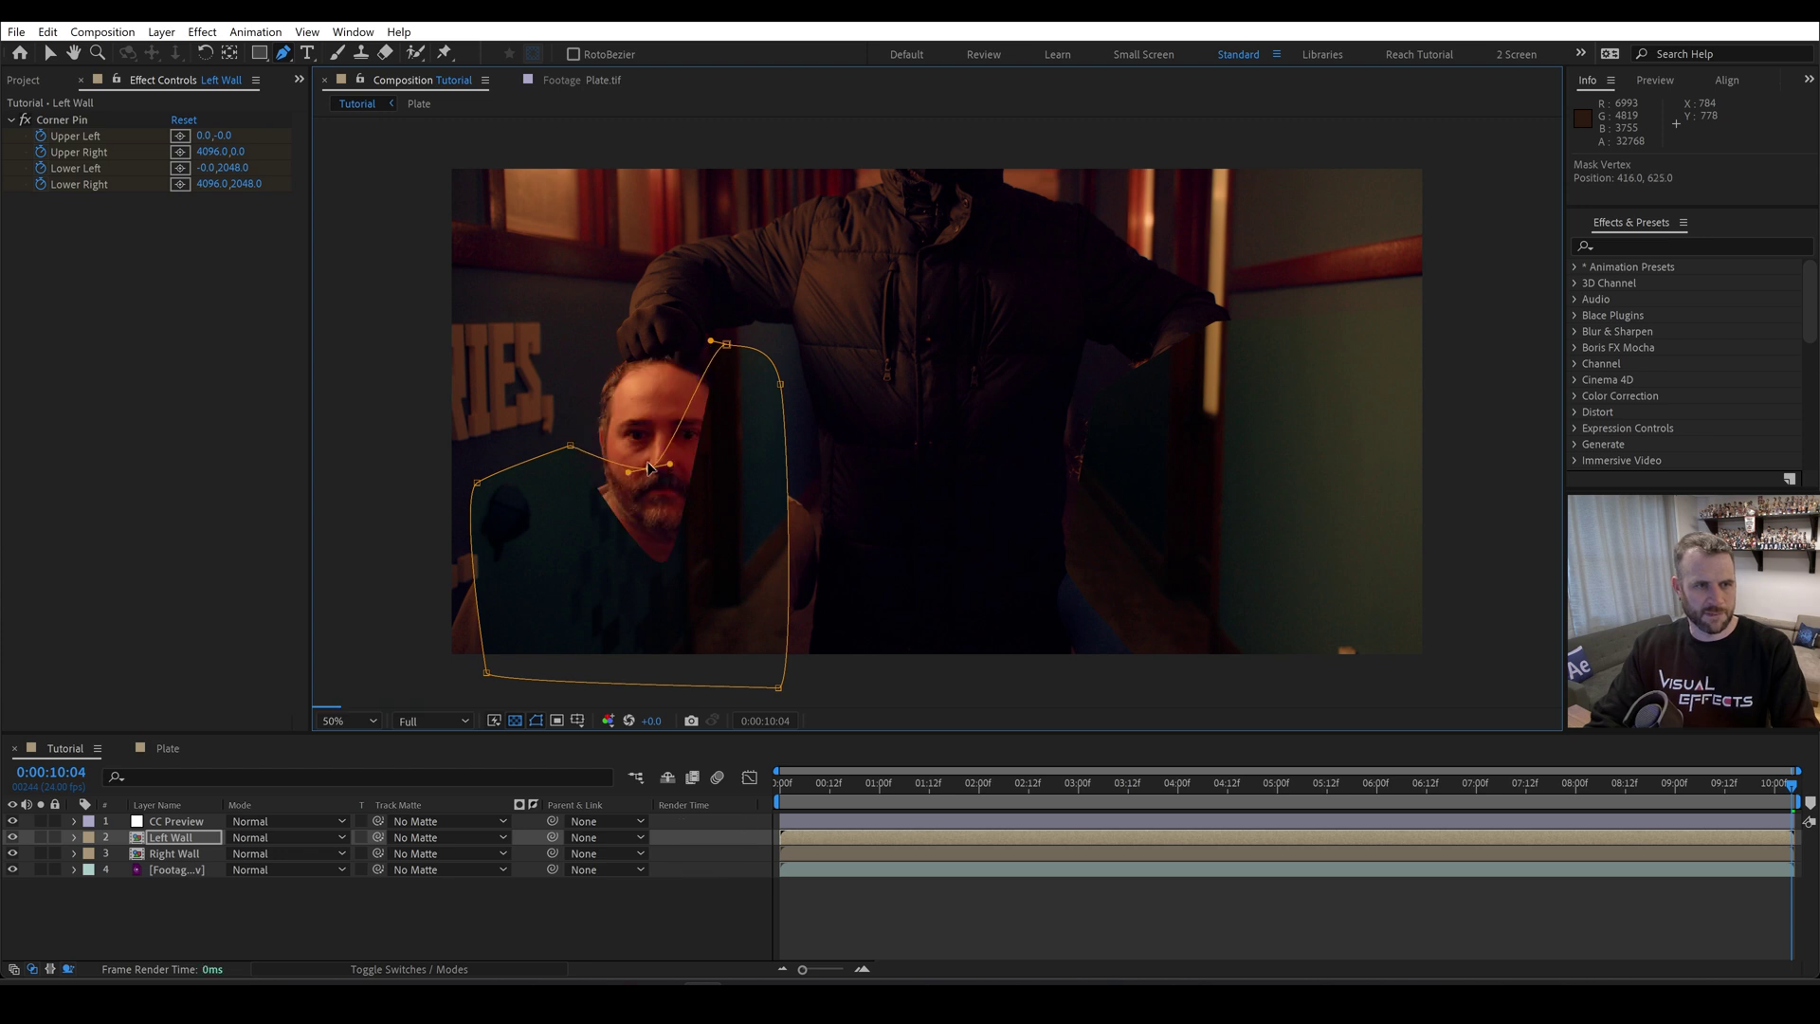
{"action": "left_click_drag", "start_coordinate": [726, 343], "coordinate": [797, 481]}
- Lower the upper edge of the Right Wall mask across the right man's forehead and pull its outer corner beyond the frame
{"action": "left_click_drag", "start_coordinate": [1218, 320], "coordinate": [1196, 471]}
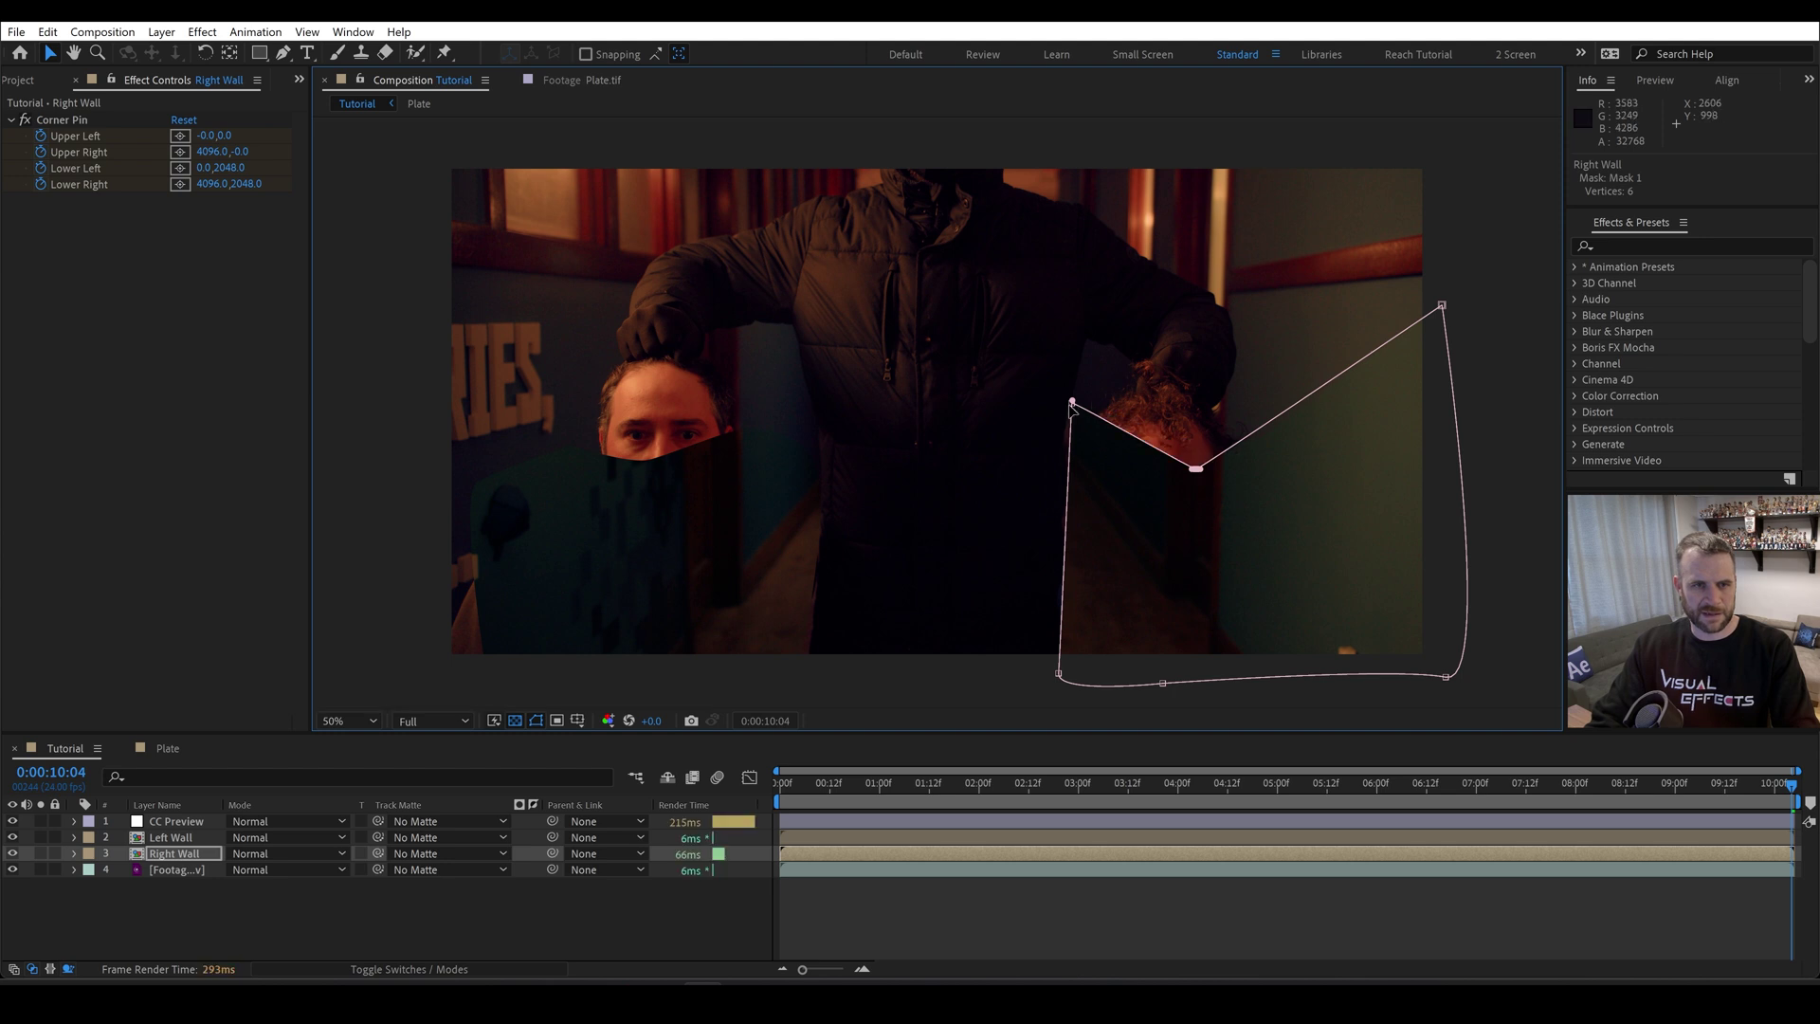
{"action": "left_click_drag", "start_coordinate": [1072, 402], "coordinate": [1070, 446]}
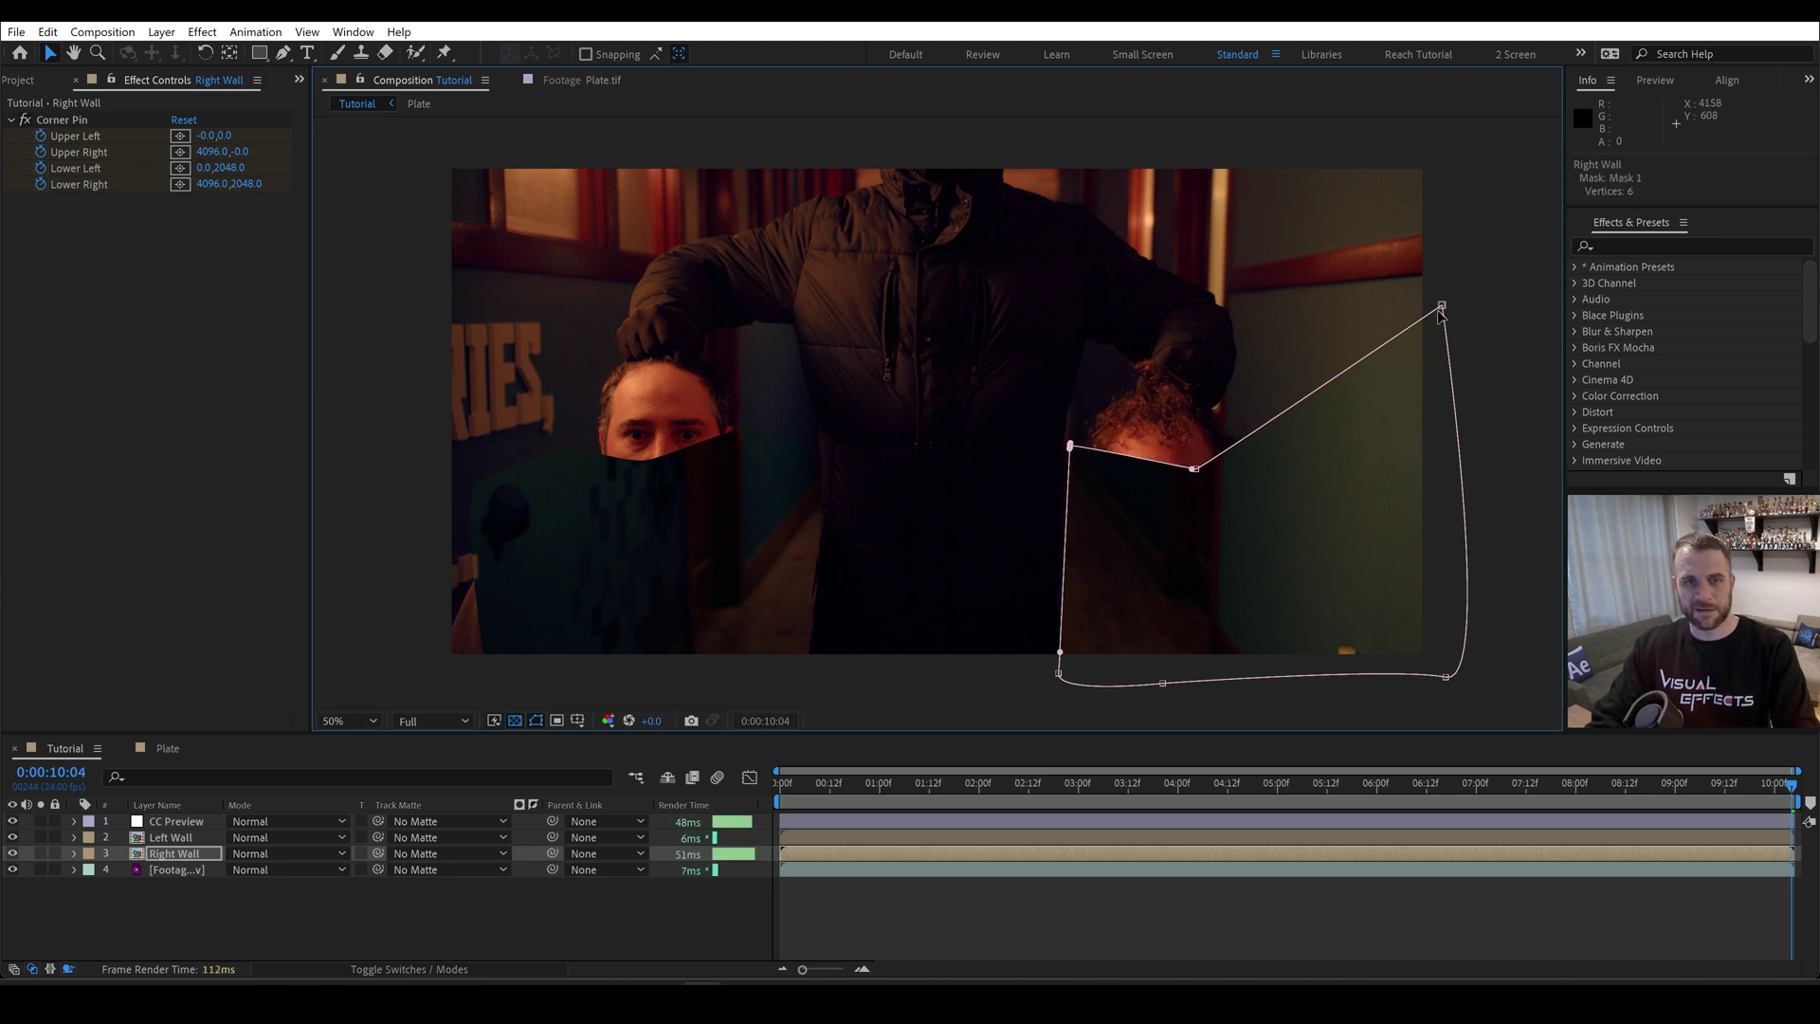
{"action": "left_click_drag", "start_coordinate": [1441, 305], "coordinate": [1484, 386]}
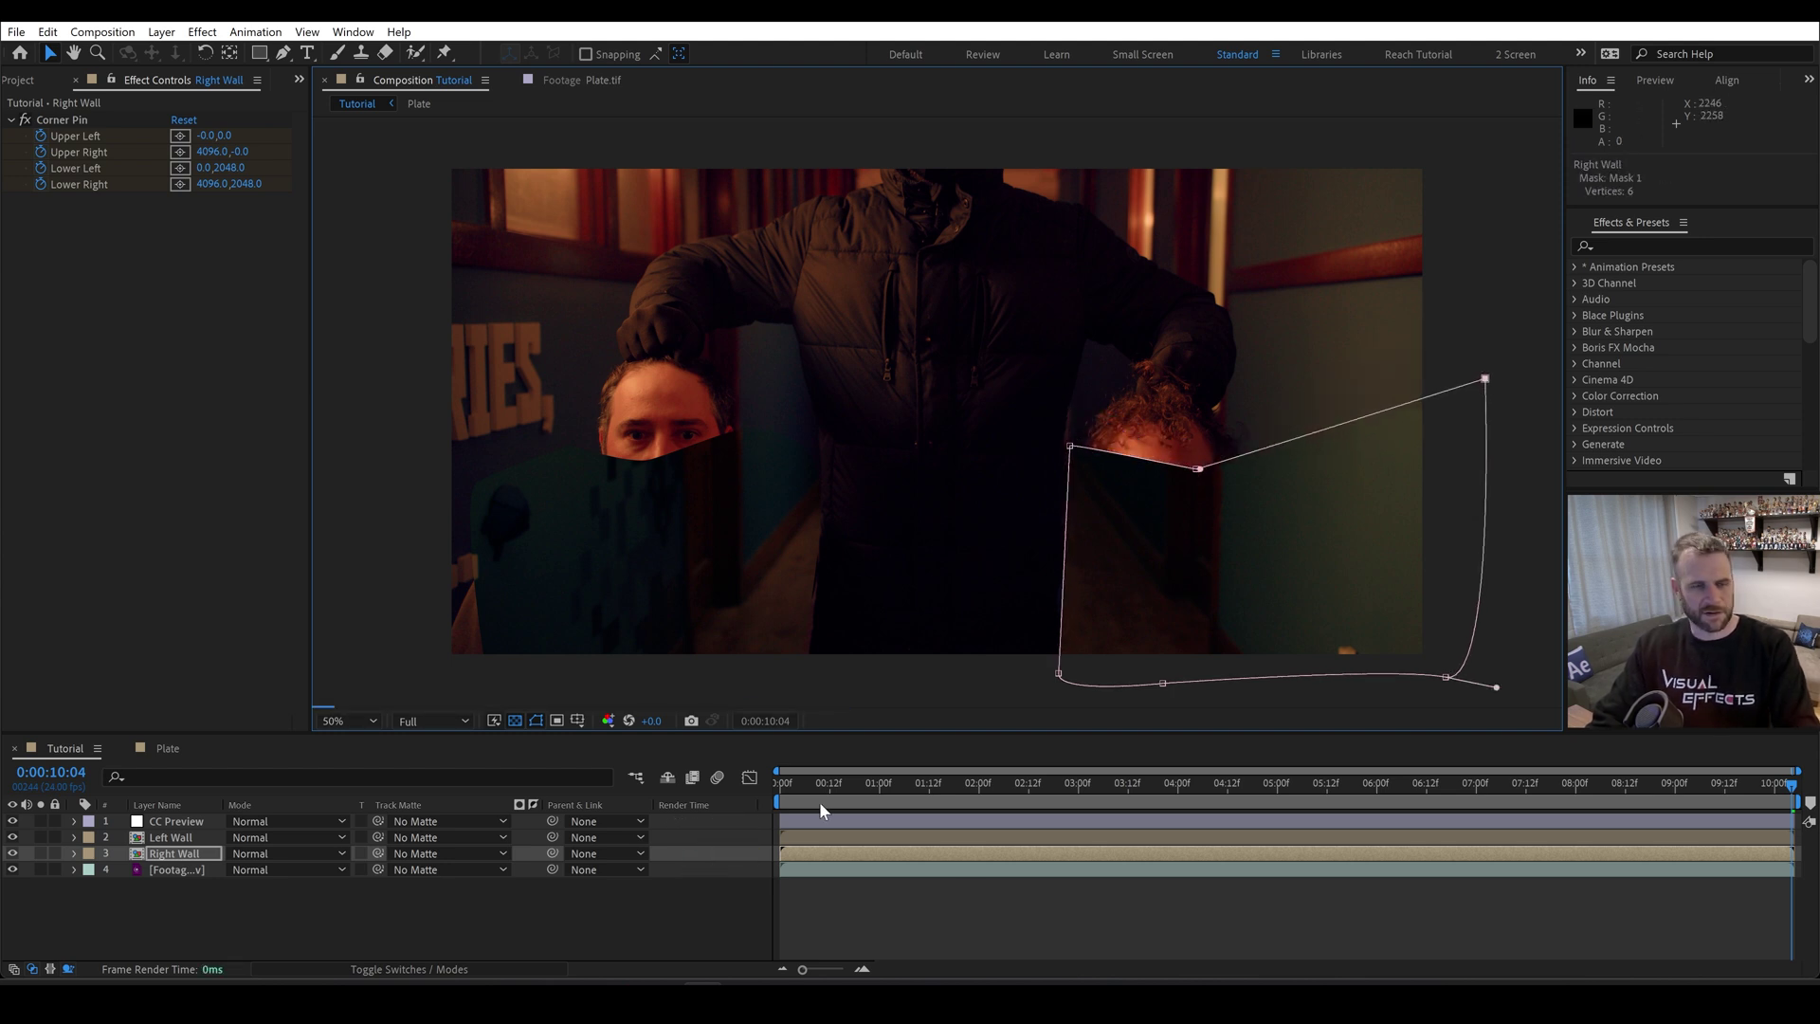
{"action": "left_click", "coordinate": [1056, 900]}
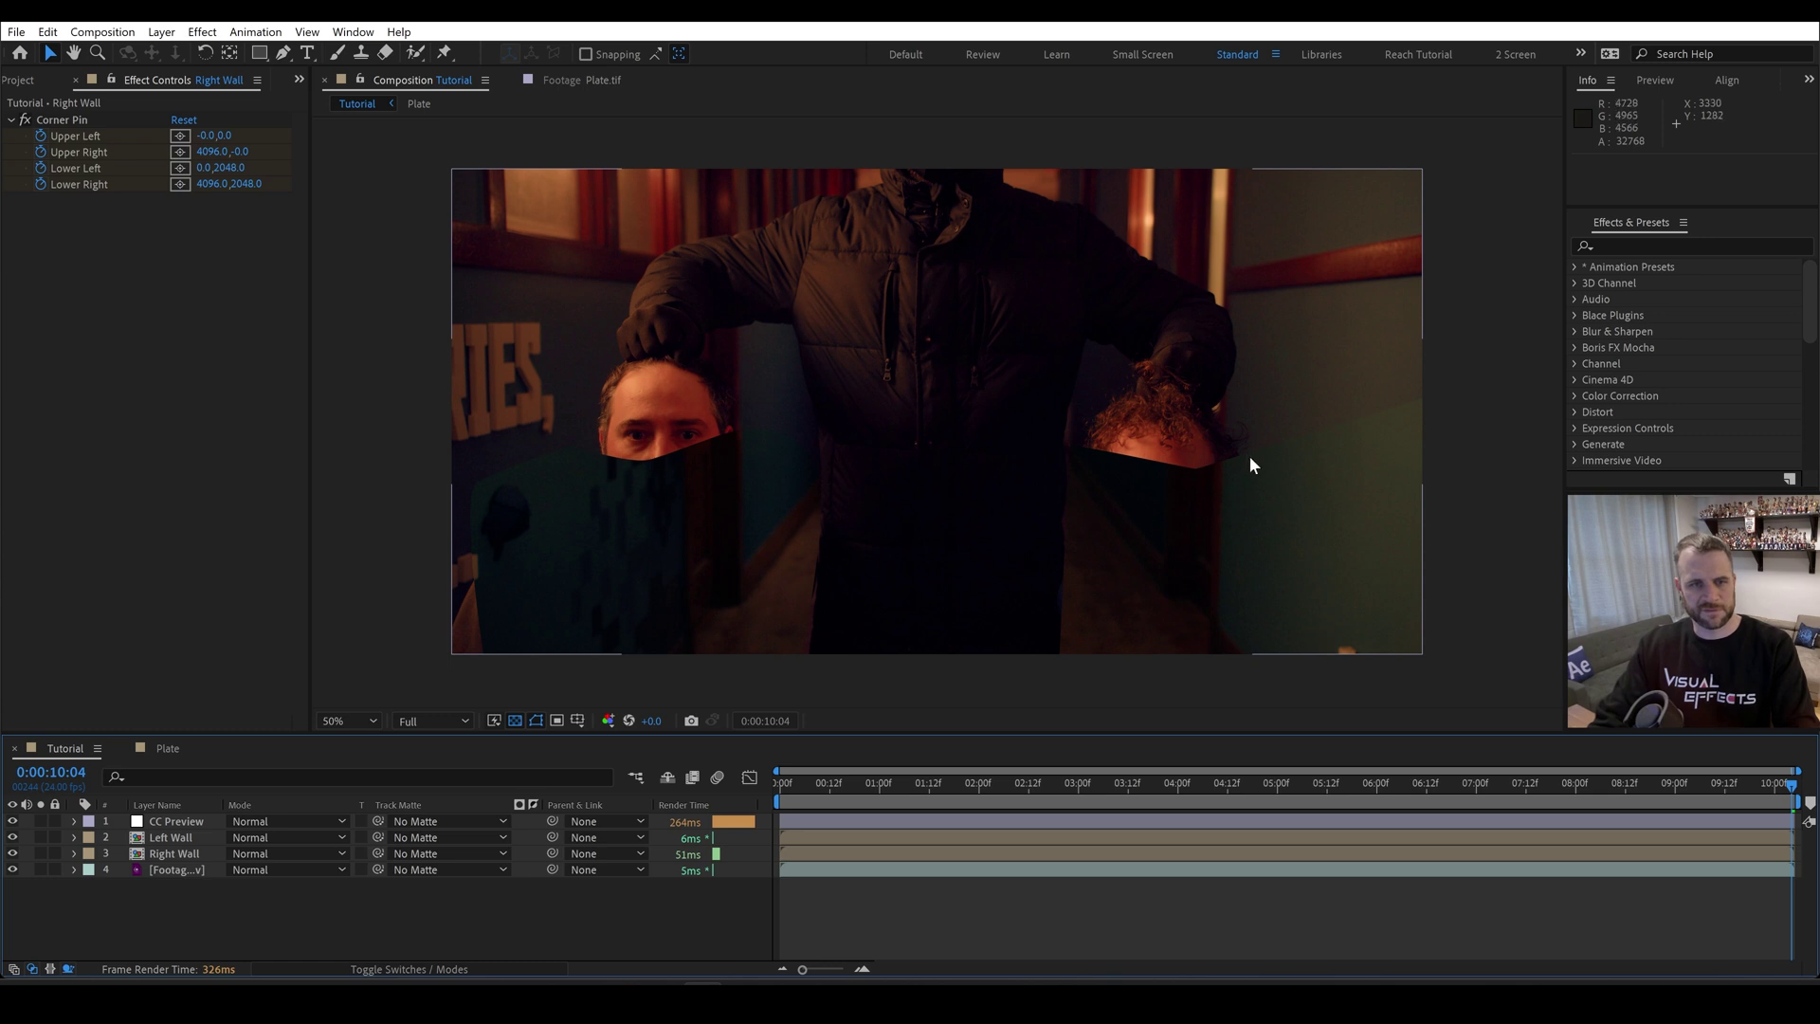
- Check the Left Wall mask and preview the composition from the beginning to review the tracked plates
{"action": "left_click", "coordinate": [175, 838]}
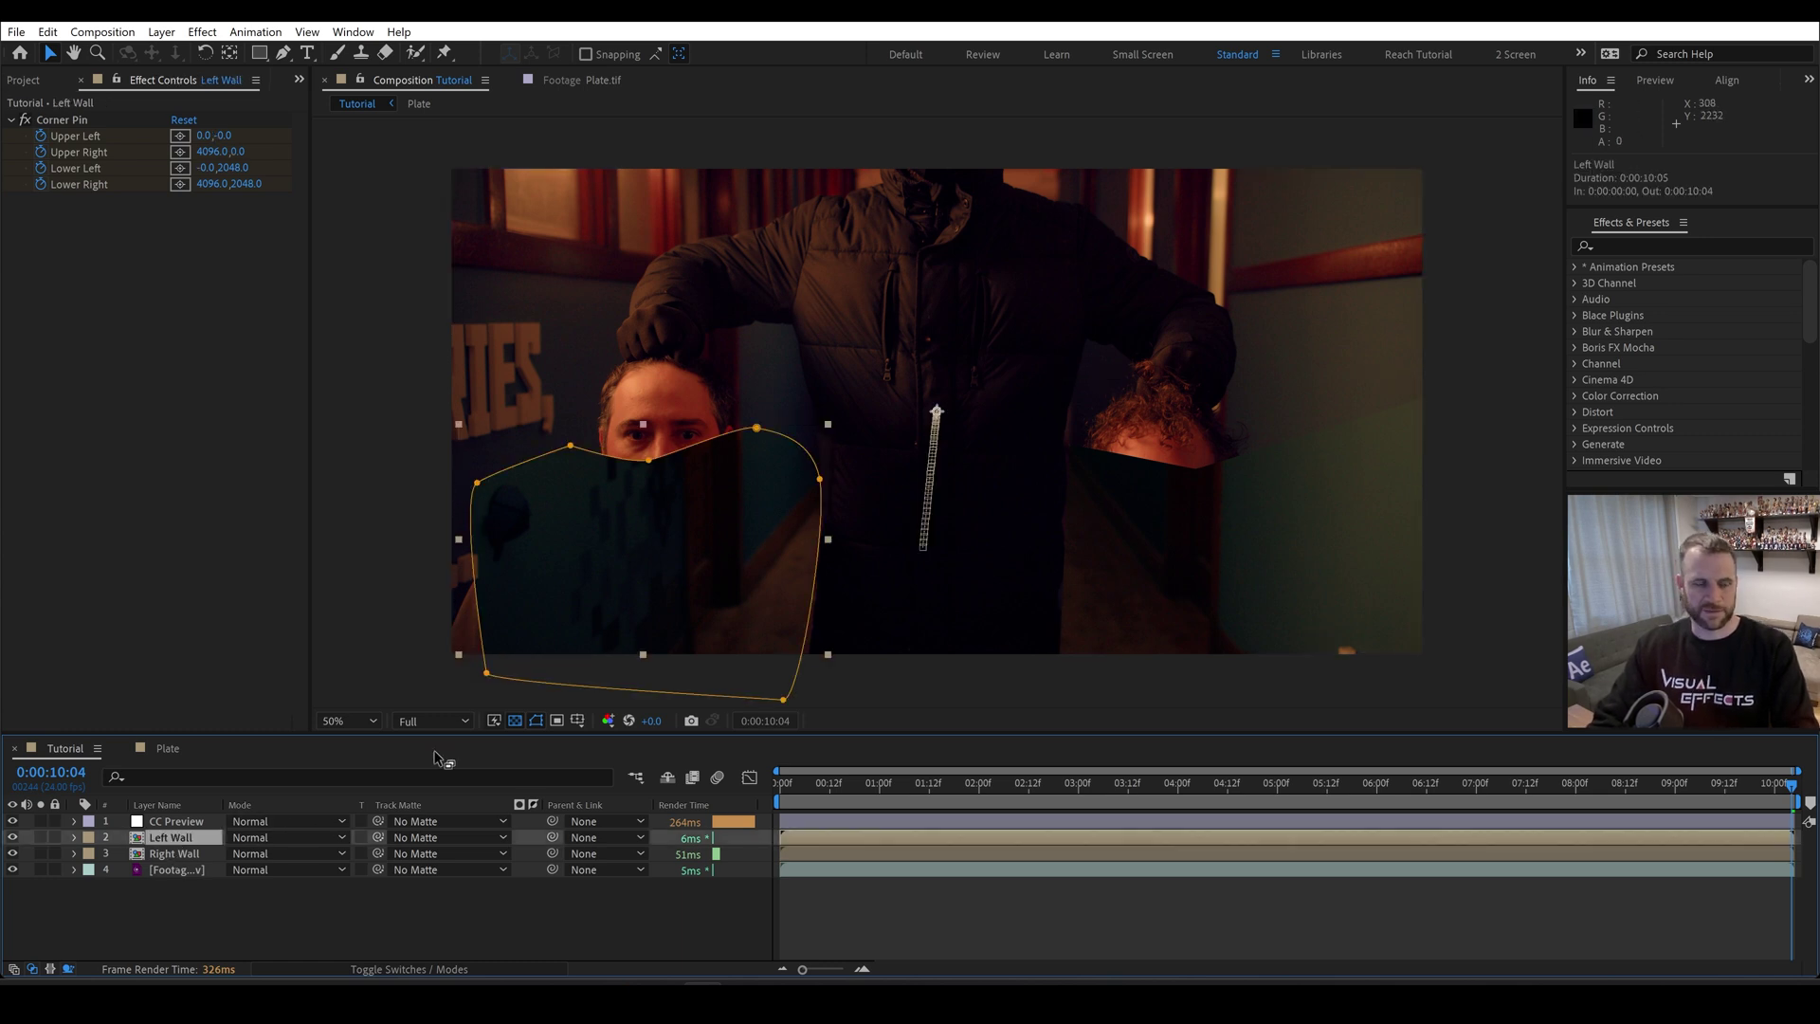
{"action": "left_click", "coordinate": [903, 897]}
{"action": "left_click", "coordinate": [469, 610]}
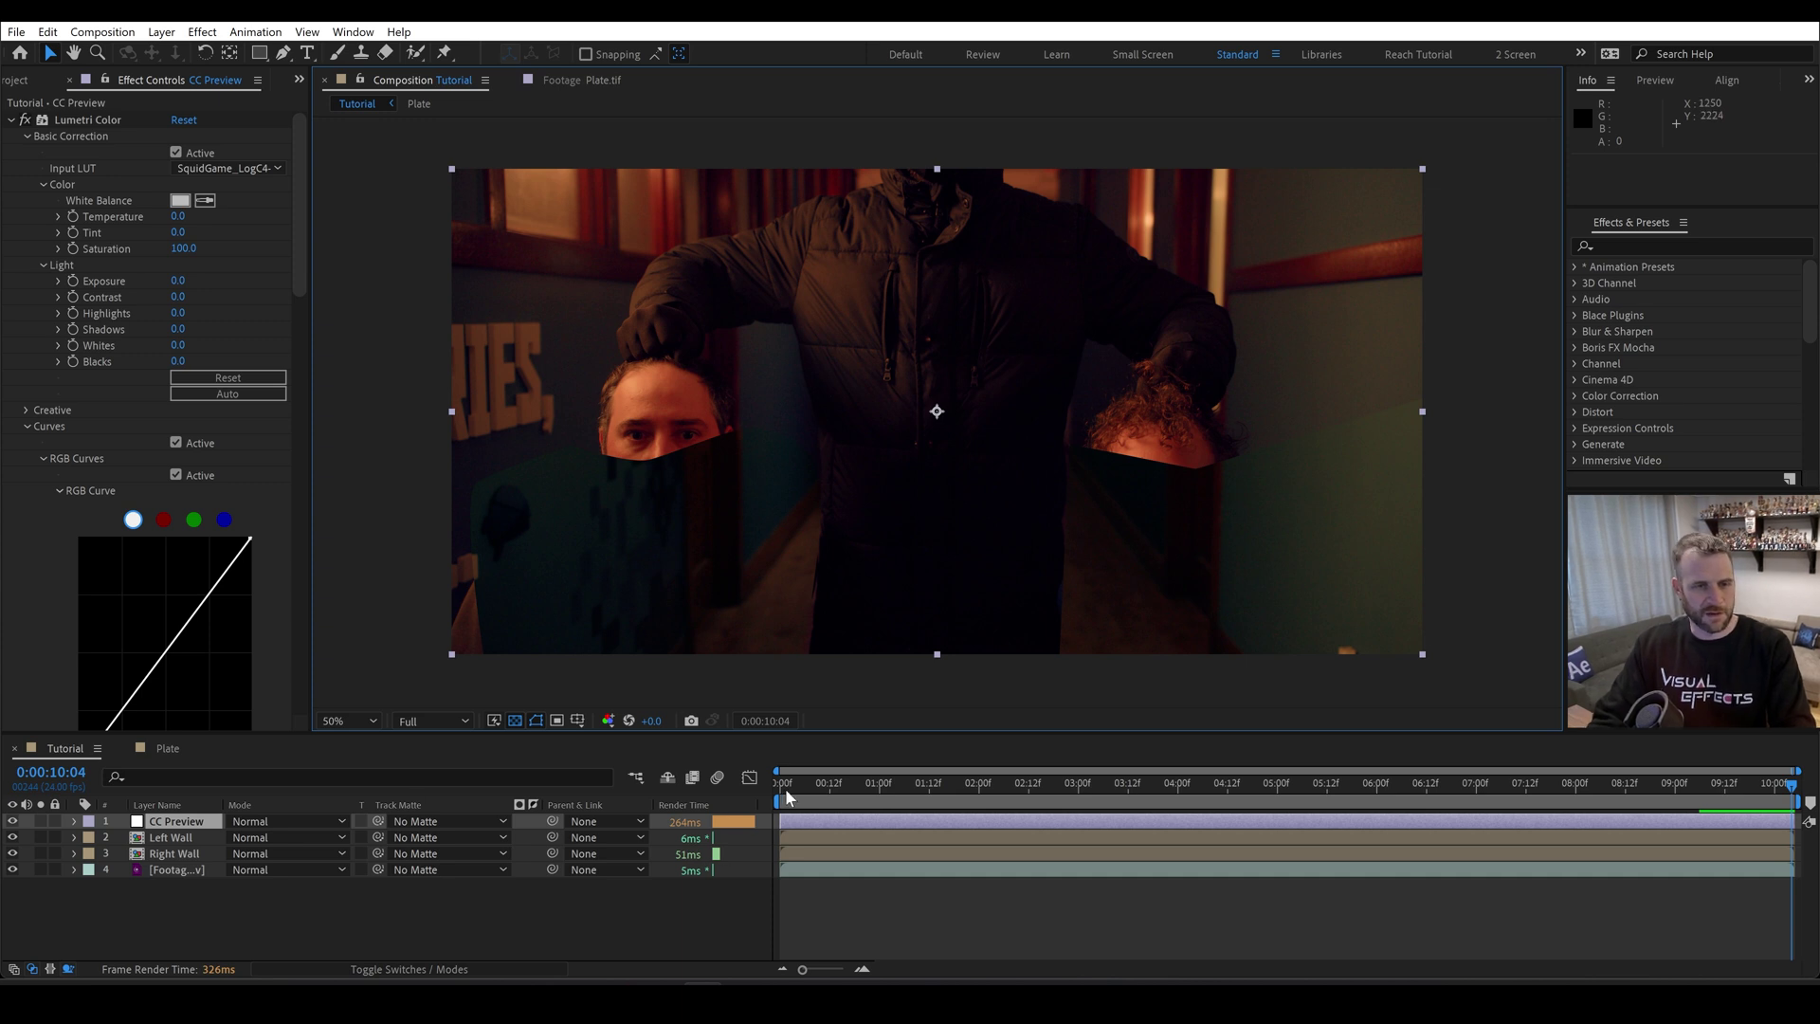
{"action": "left_click_drag", "start_coordinate": [785, 788], "coordinate": [754, 786]}
{"action": "key", "text": "space"}
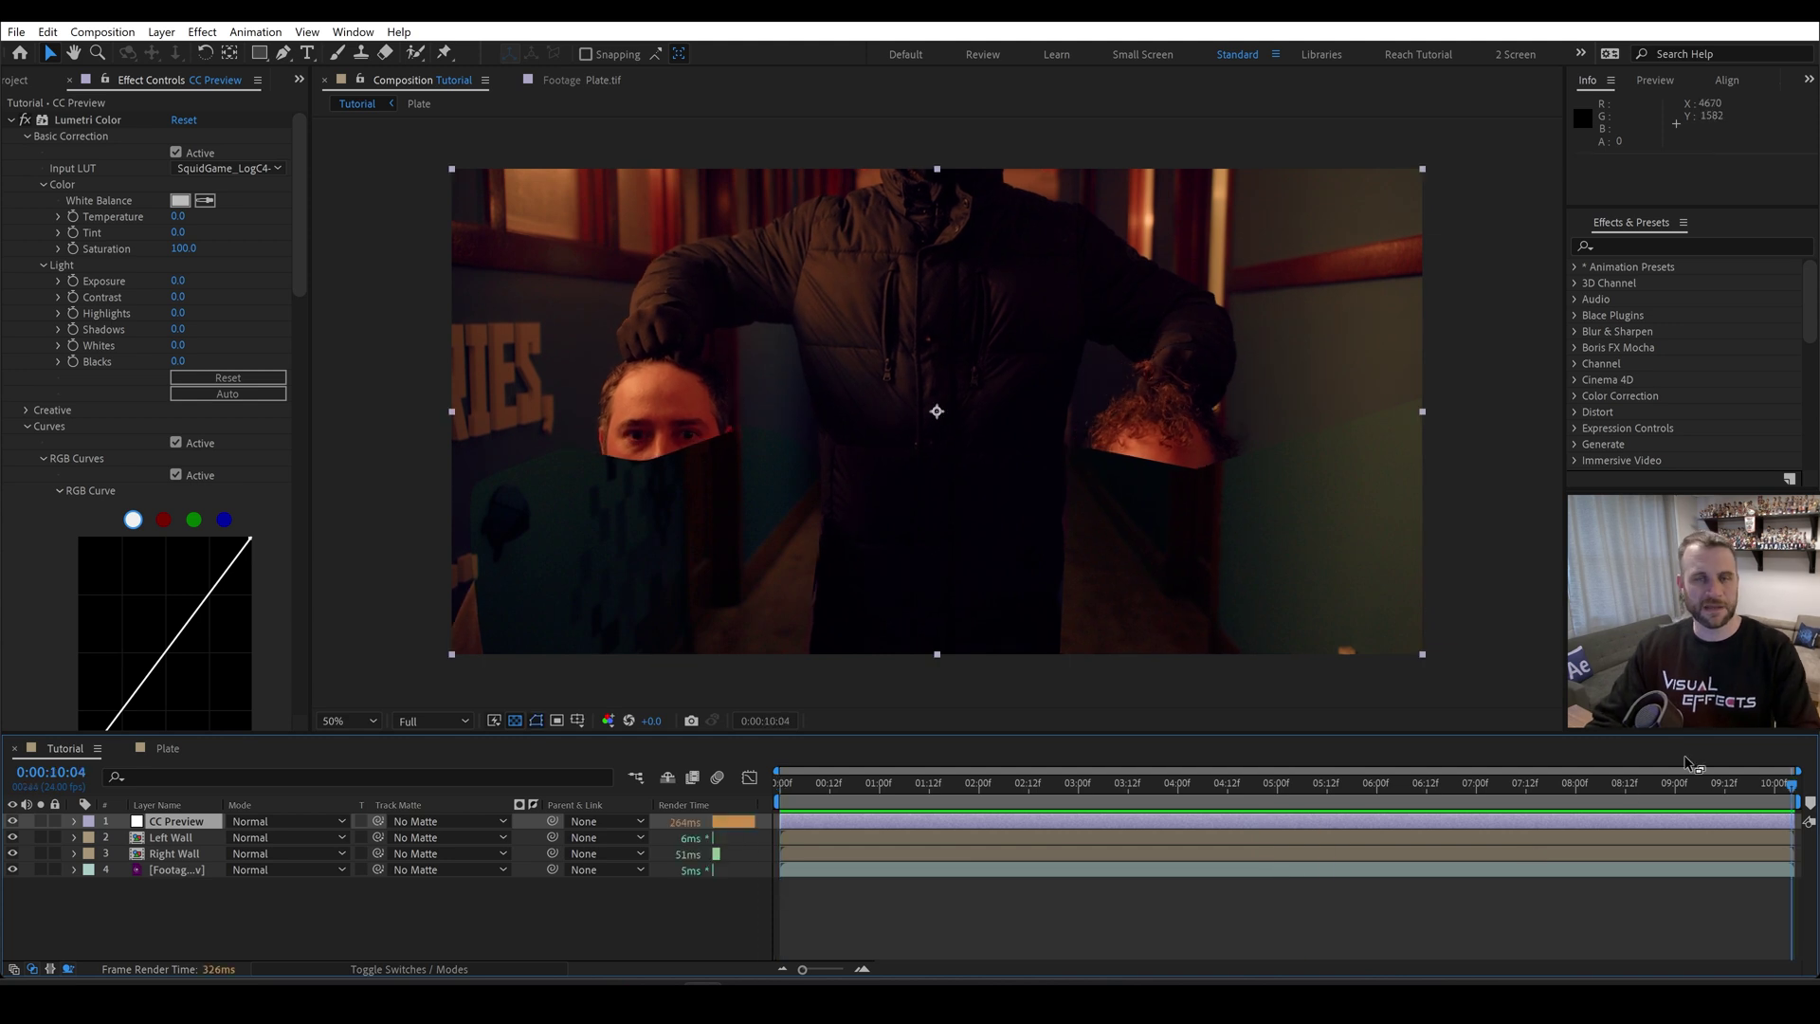
- Duplicate Footage.mov above the wall layers and paint a Roto Brush selection over the left man's head
{"action": "left_click", "coordinate": [197, 869]}
{"action": "key", "text": "ctrl+d"}
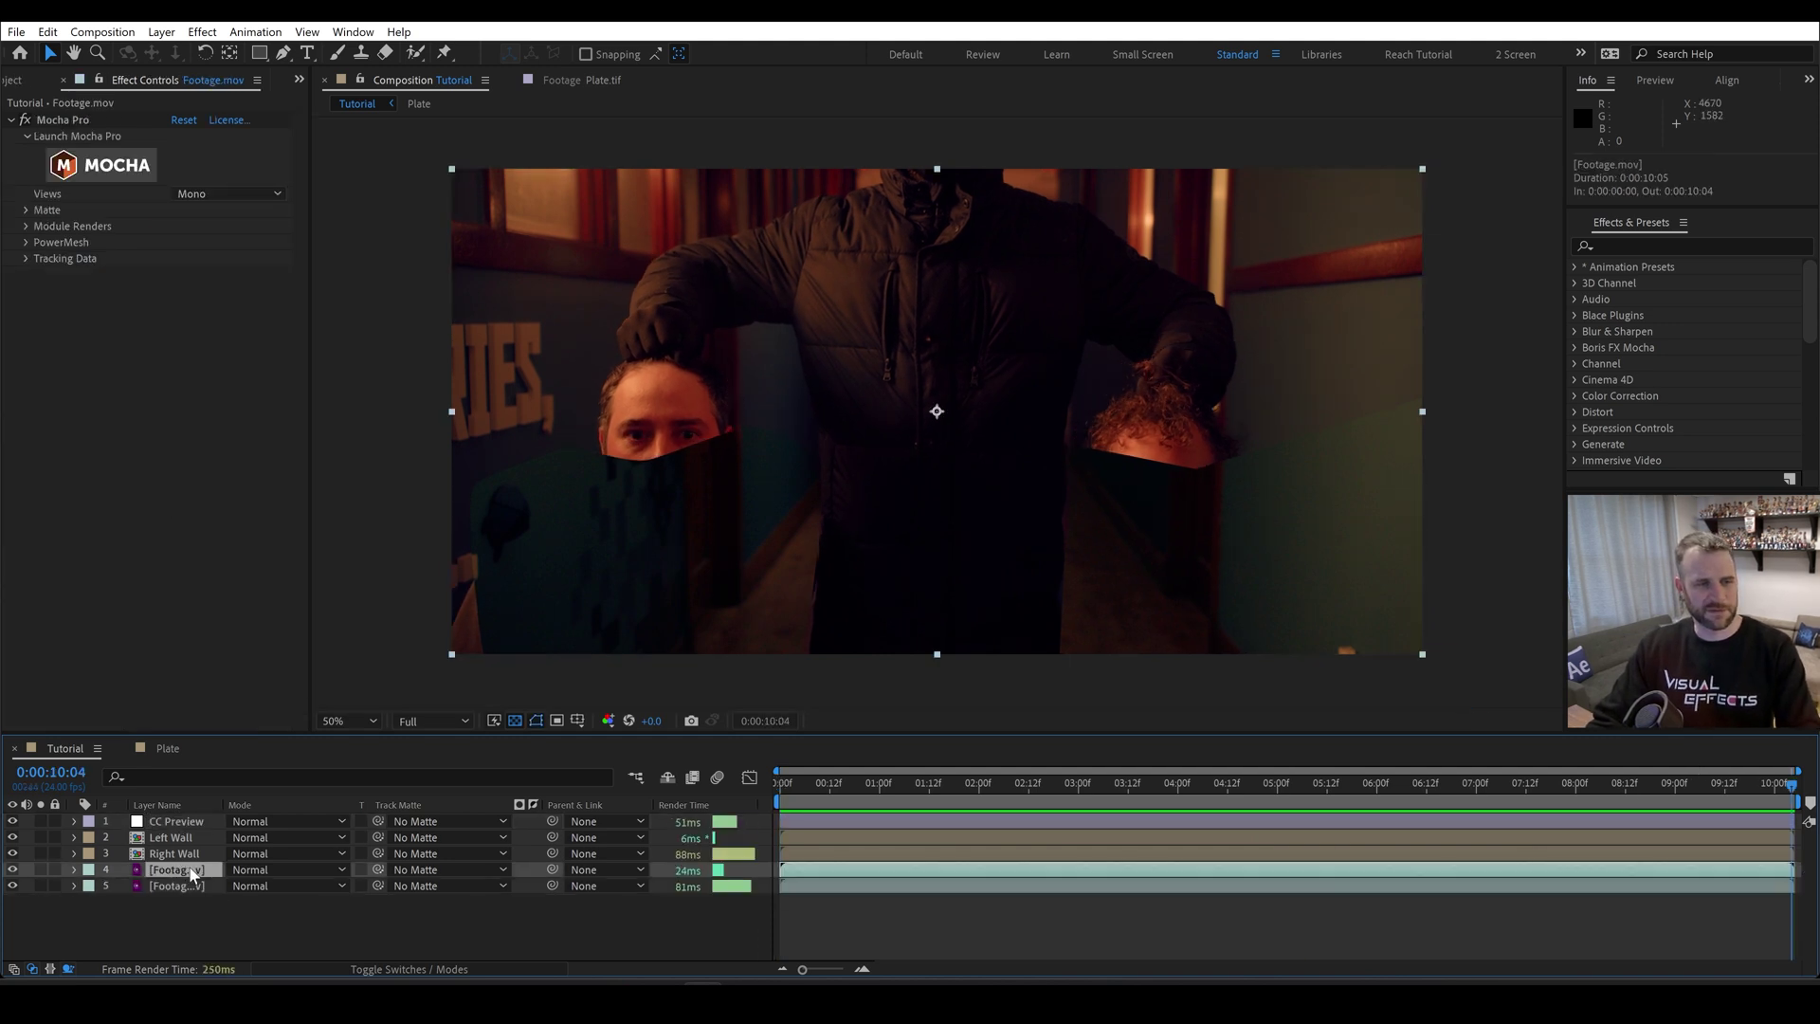
{"action": "left_click_drag", "start_coordinate": [199, 867], "coordinate": [180, 813]}
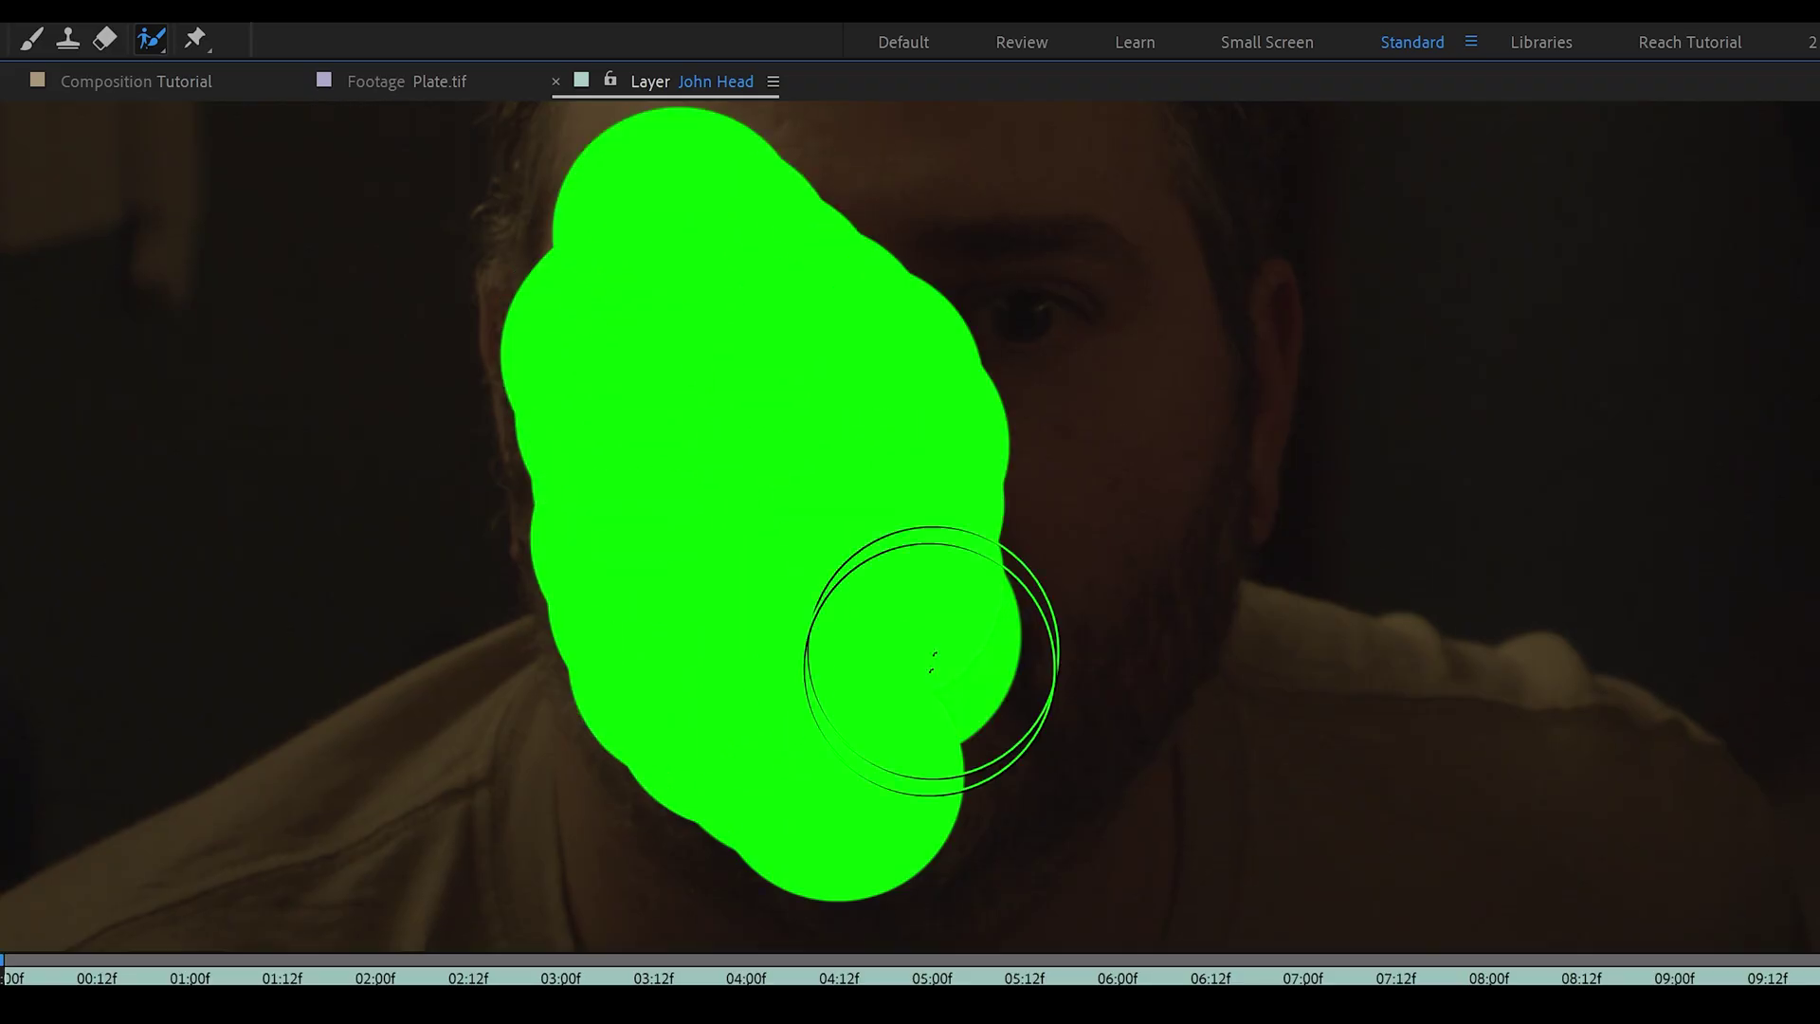
{"action": "left_click_drag", "start_coordinate": [926, 650], "coordinate": [929, 654]}
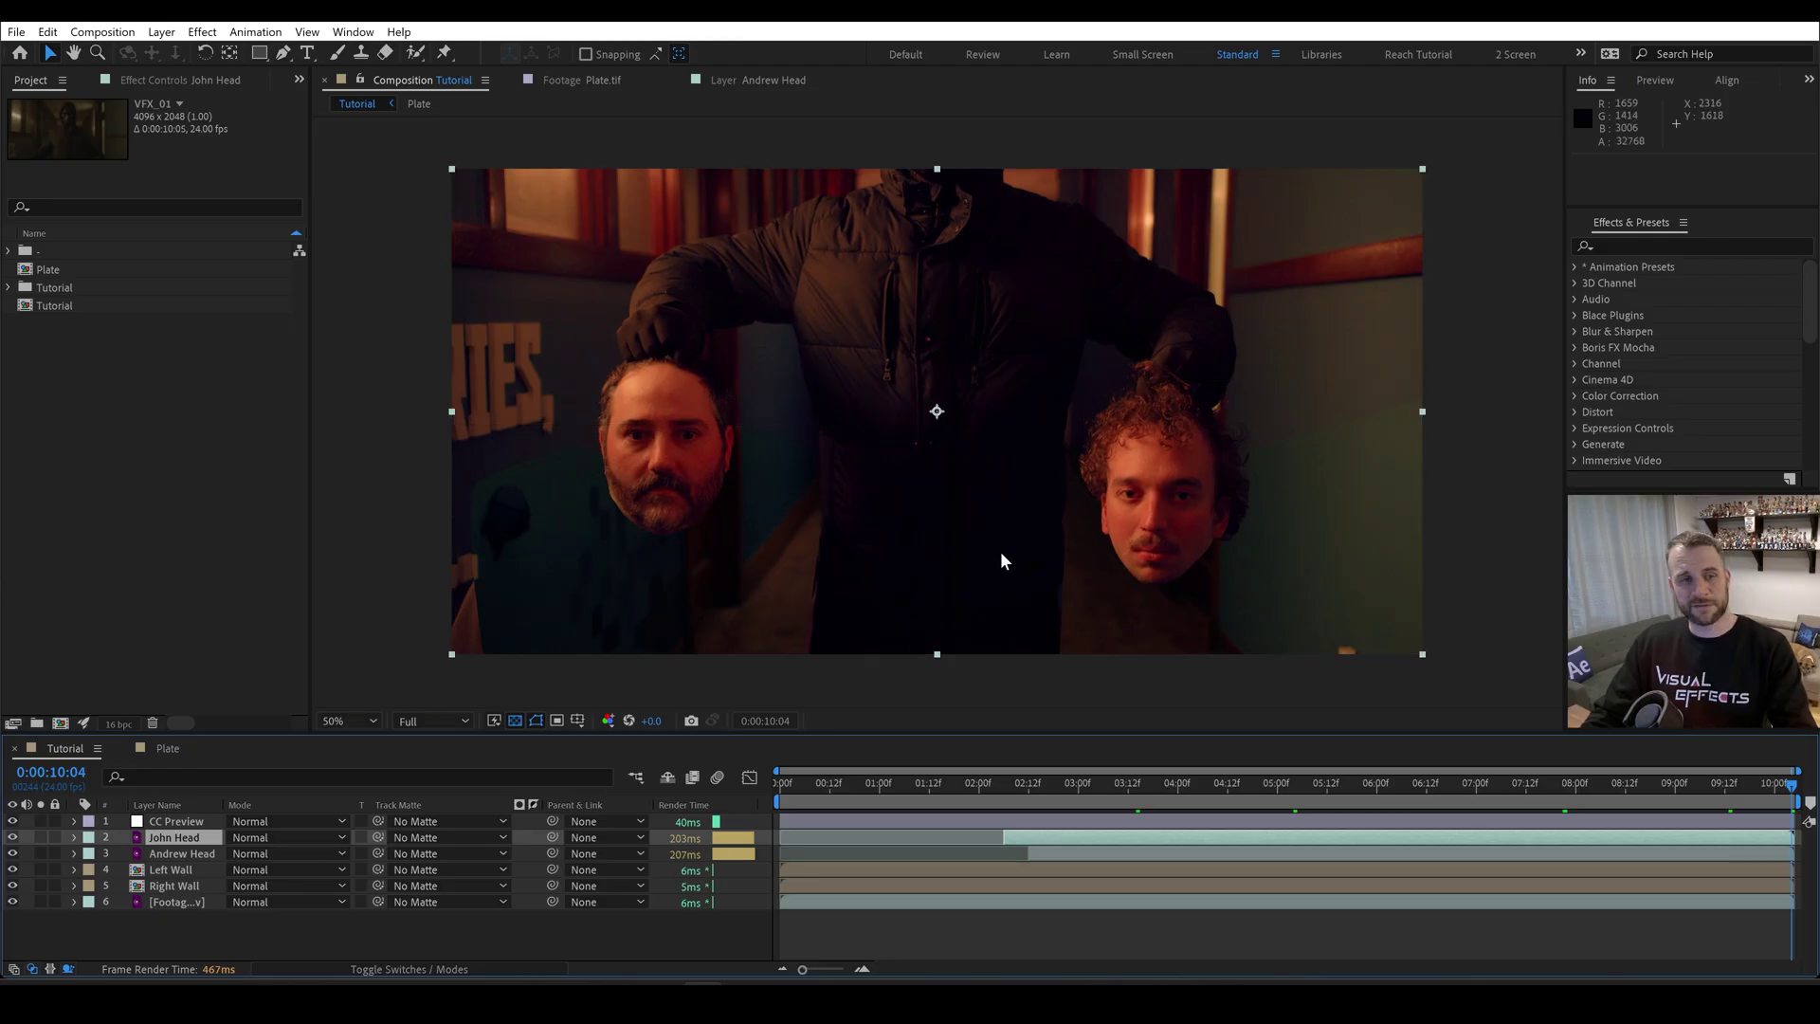
- Hide both head layers and both wall layers, and raise the viewer exposure to +3.2
{"action": "left_click", "coordinate": [12, 837]}
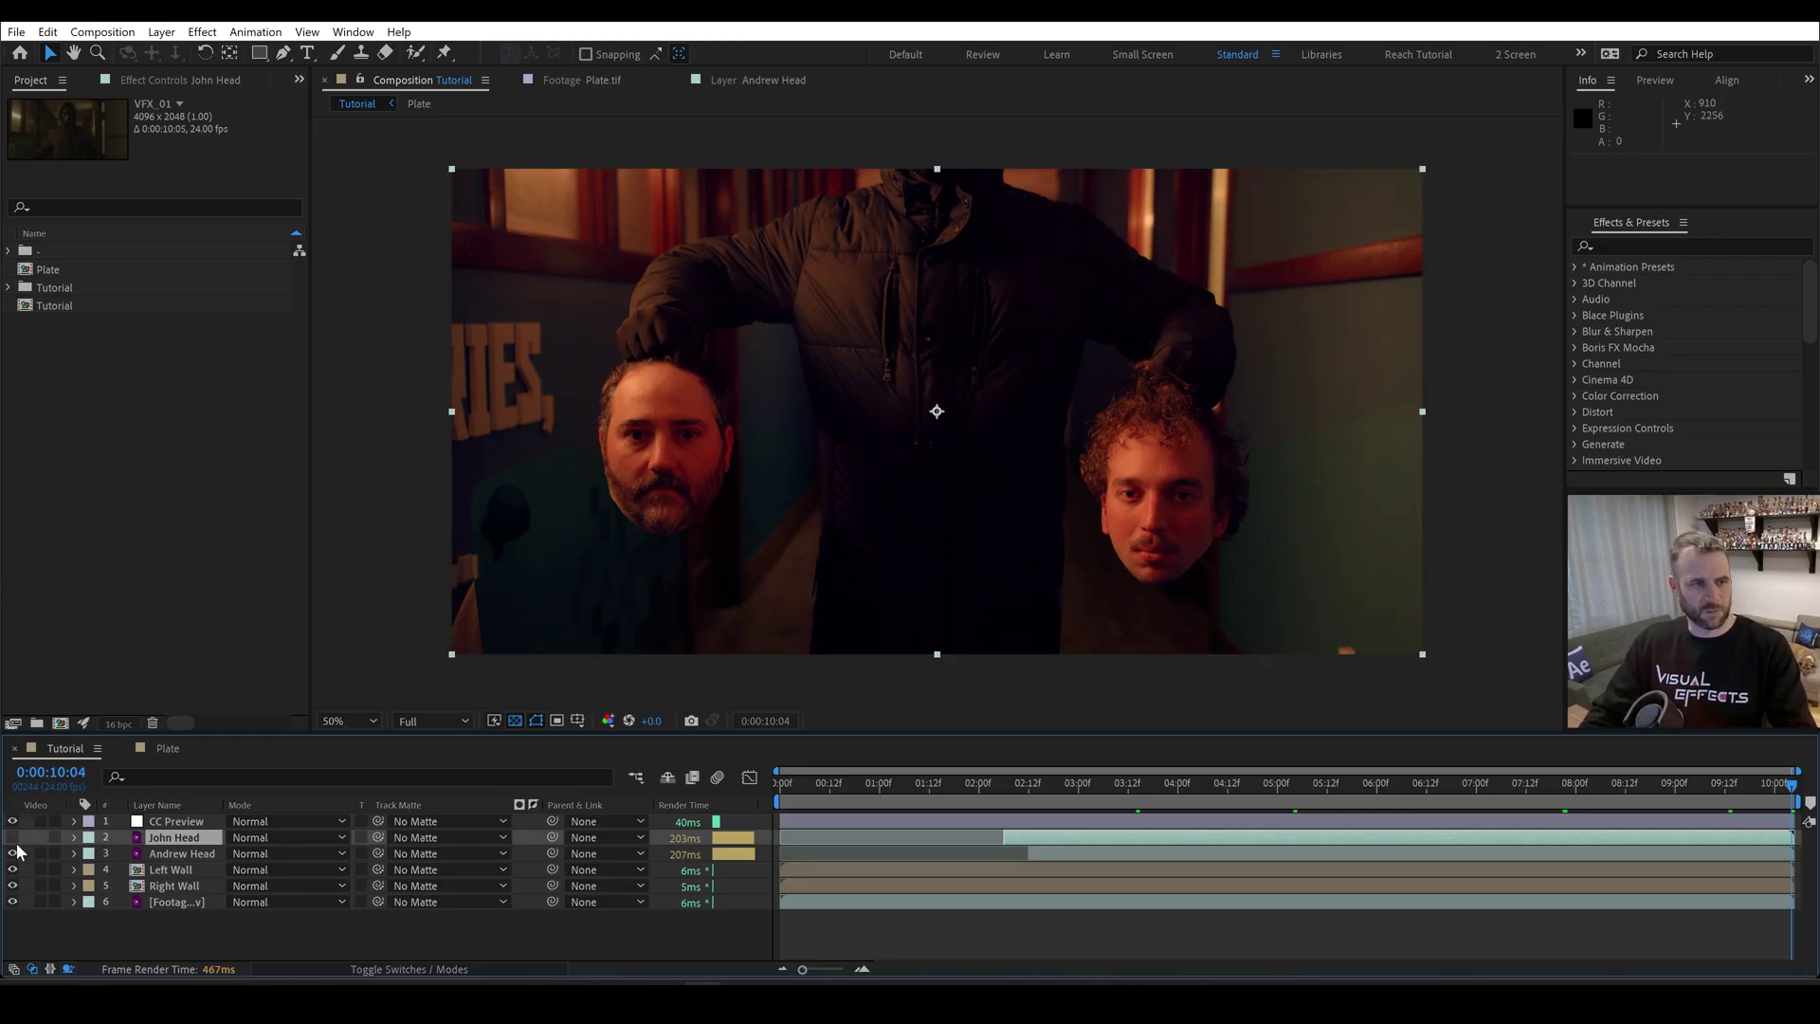
{"action": "left_click", "coordinate": [12, 902]}
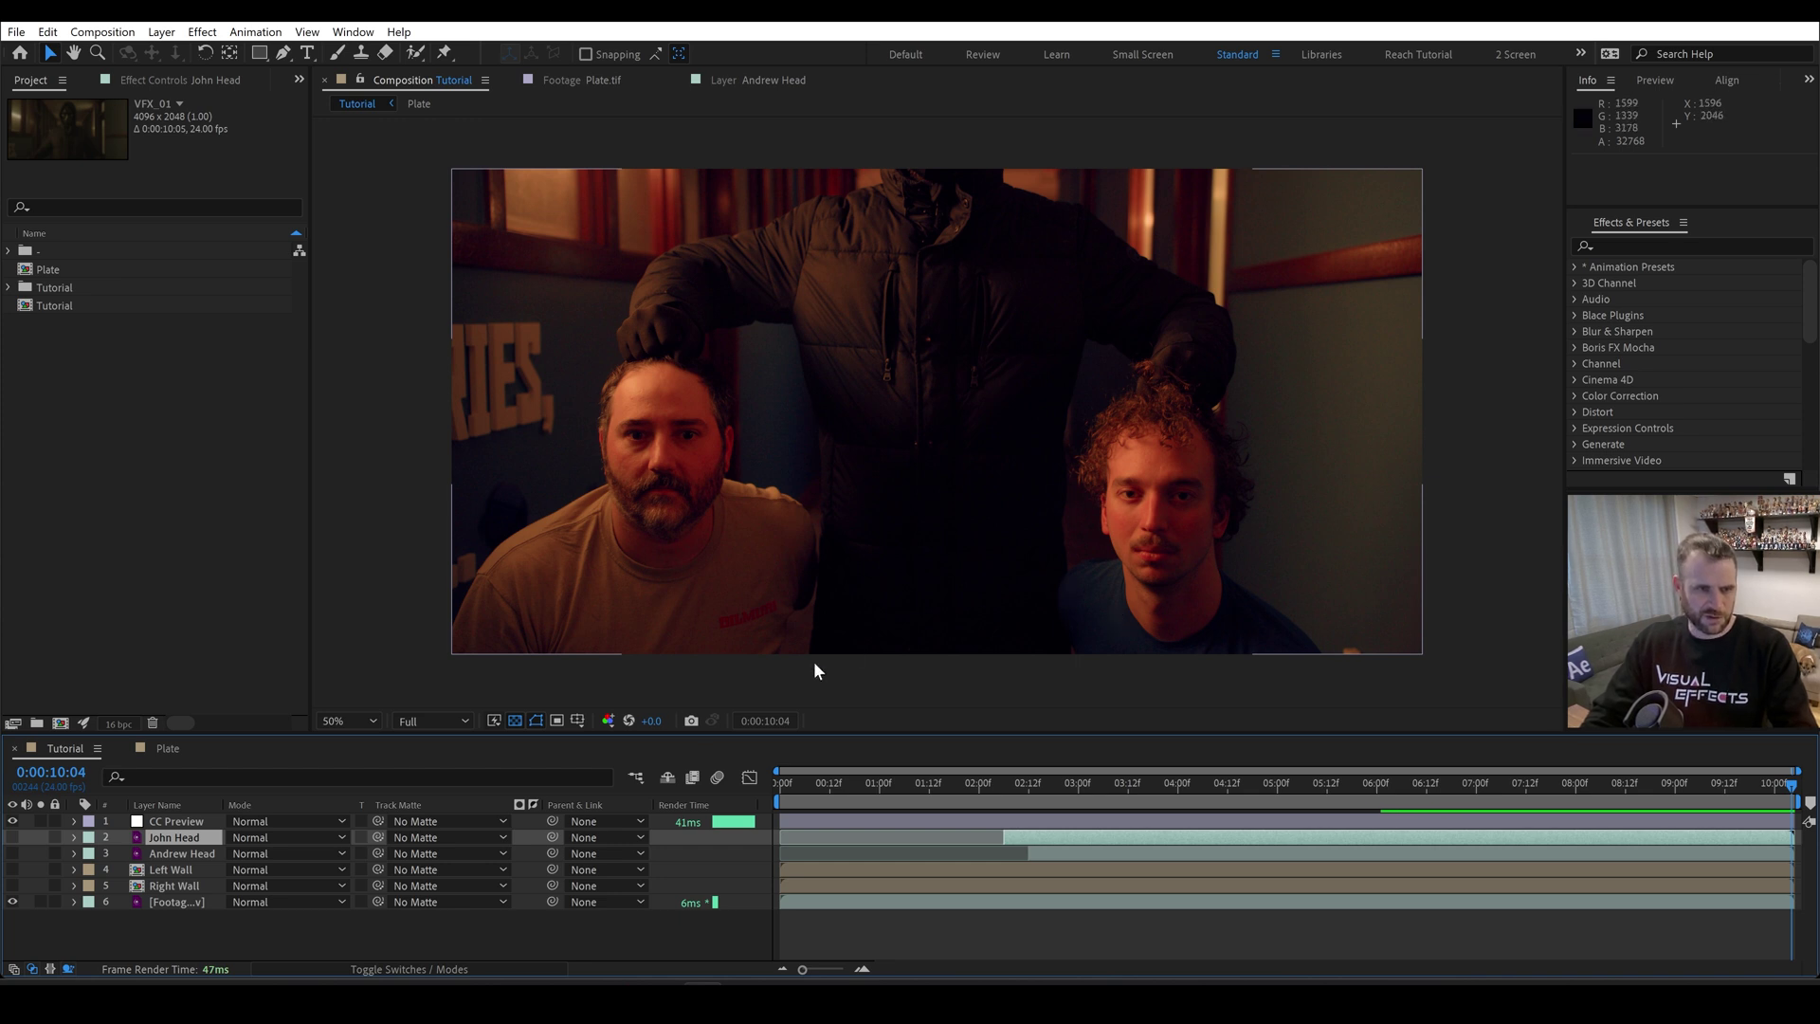
{"action": "left_click_drag", "start_coordinate": [651, 720], "coordinate": [916, 725]}
- Open Mocha Pro from the effect on the bottom Footage.mov layer
{"action": "left_click", "coordinate": [183, 903]}
{"action": "left_click", "coordinate": [143, 82]}
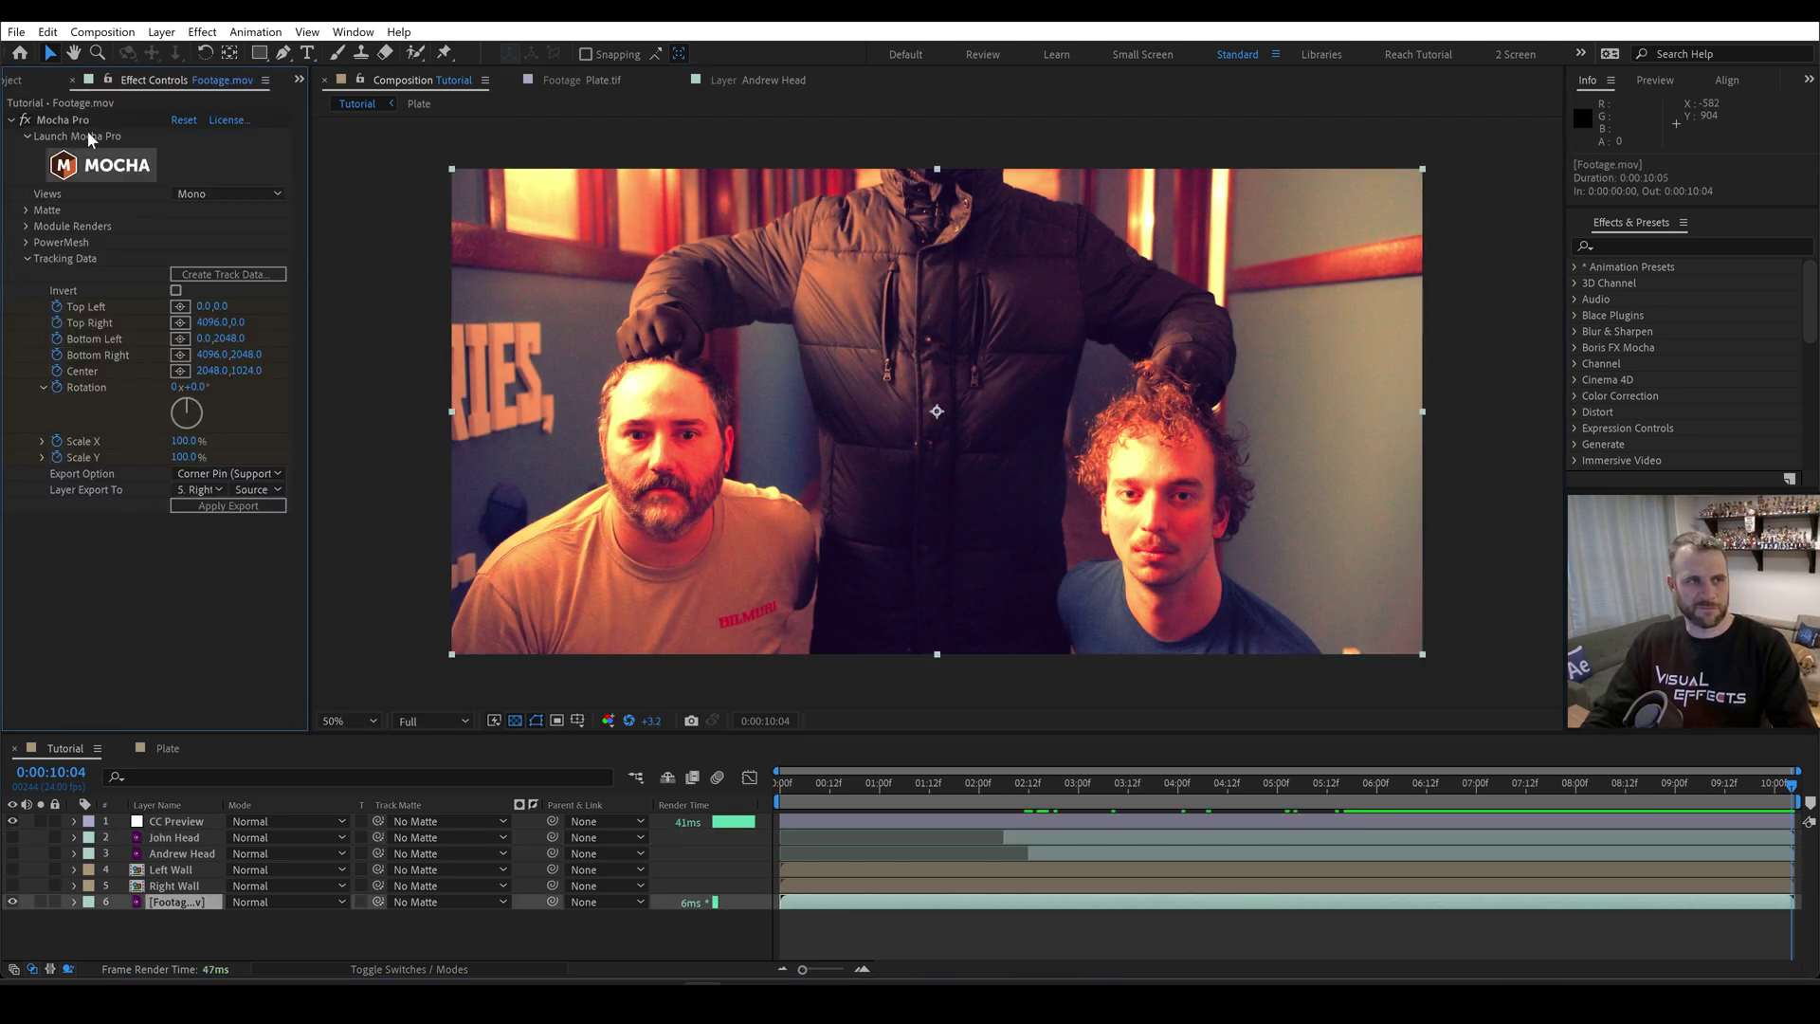
{"action": "left_click", "coordinate": [97, 167]}
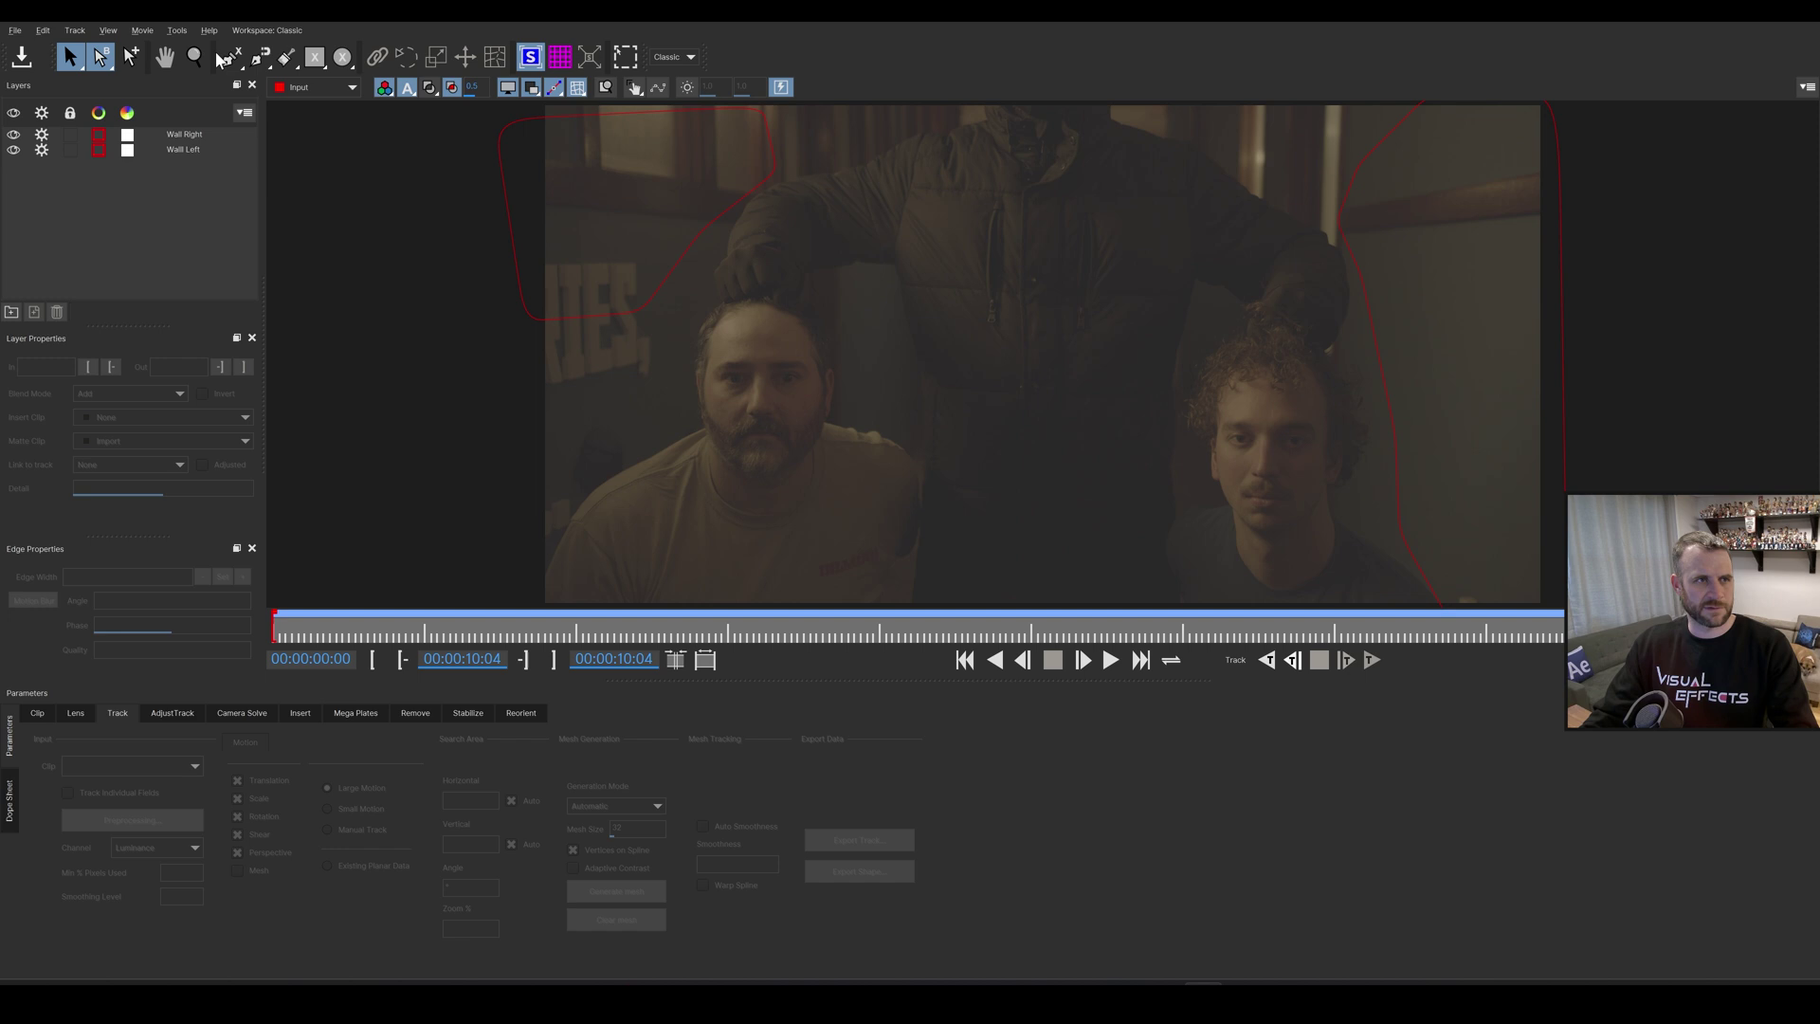
- Draw a closed X-Spline around the central figure's coat, from the chest to just below the frame
{"action": "left_click_drag", "start_coordinate": [937, 476], "coordinate": [933, 470]}
{"action": "key", "text": "ctrl+l"}
{"action": "left_click", "coordinate": [904, 512]}
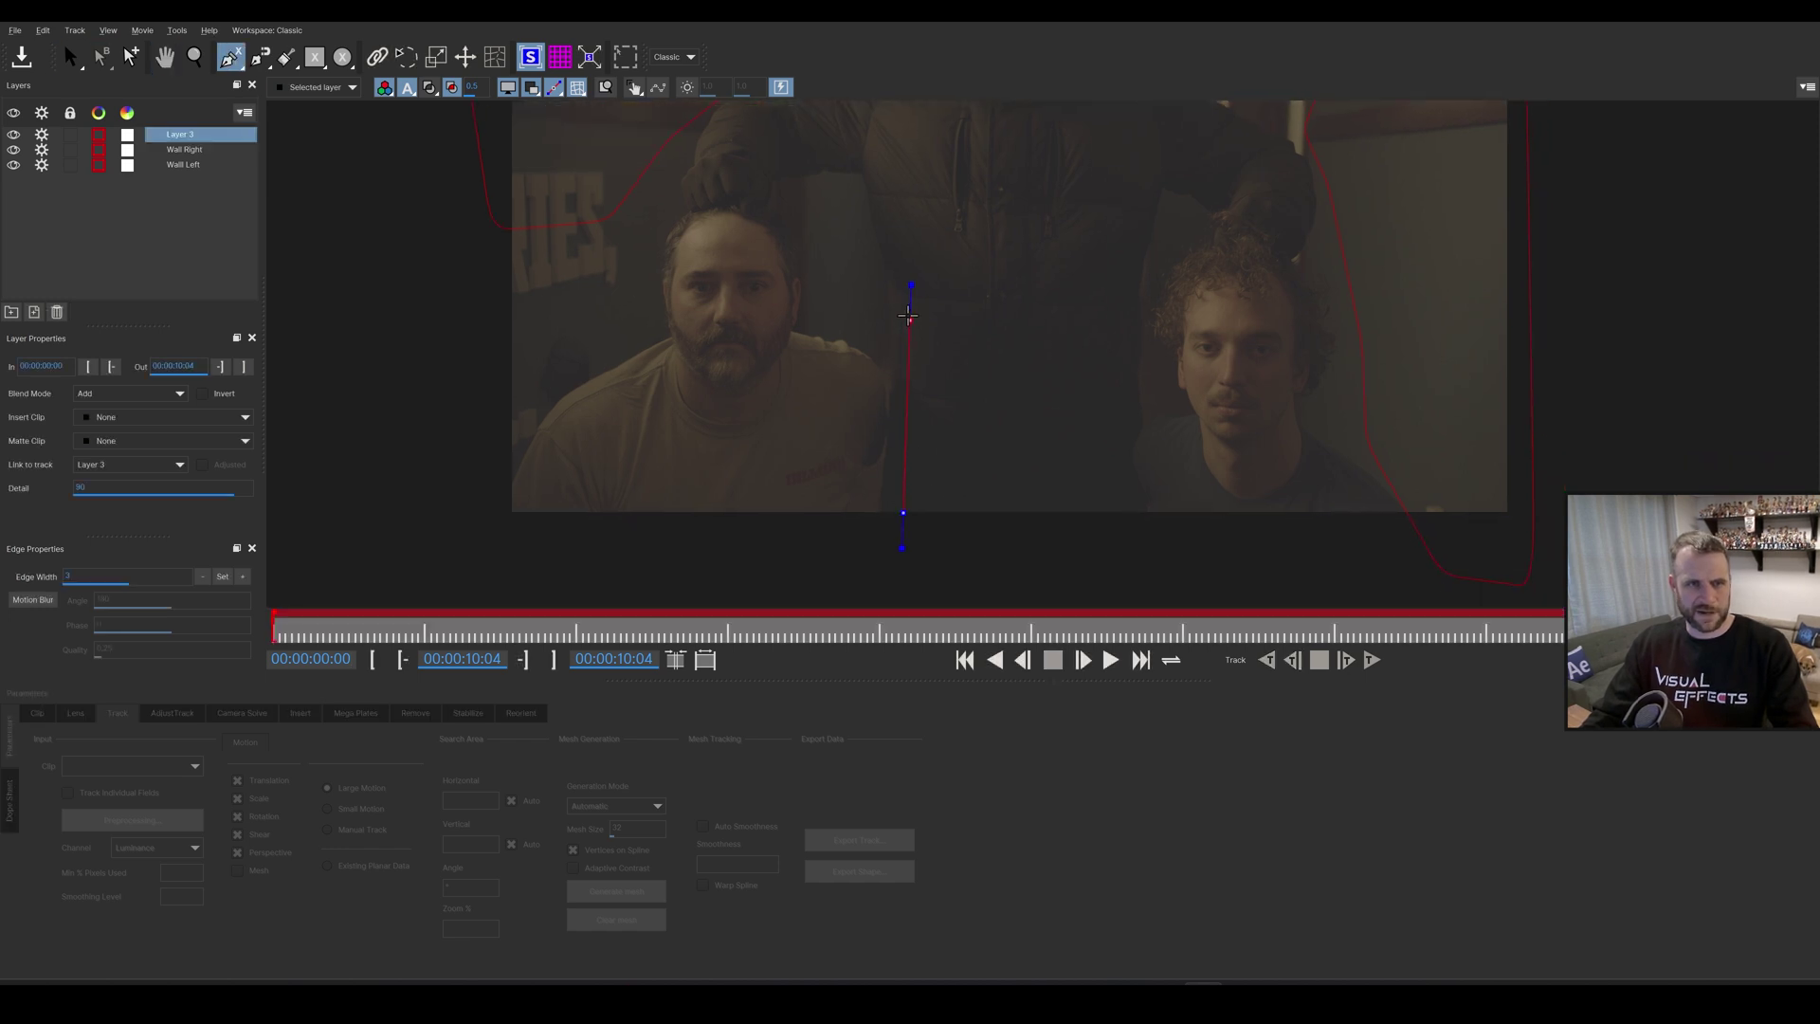
{"action": "left_click", "coordinate": [909, 308]}
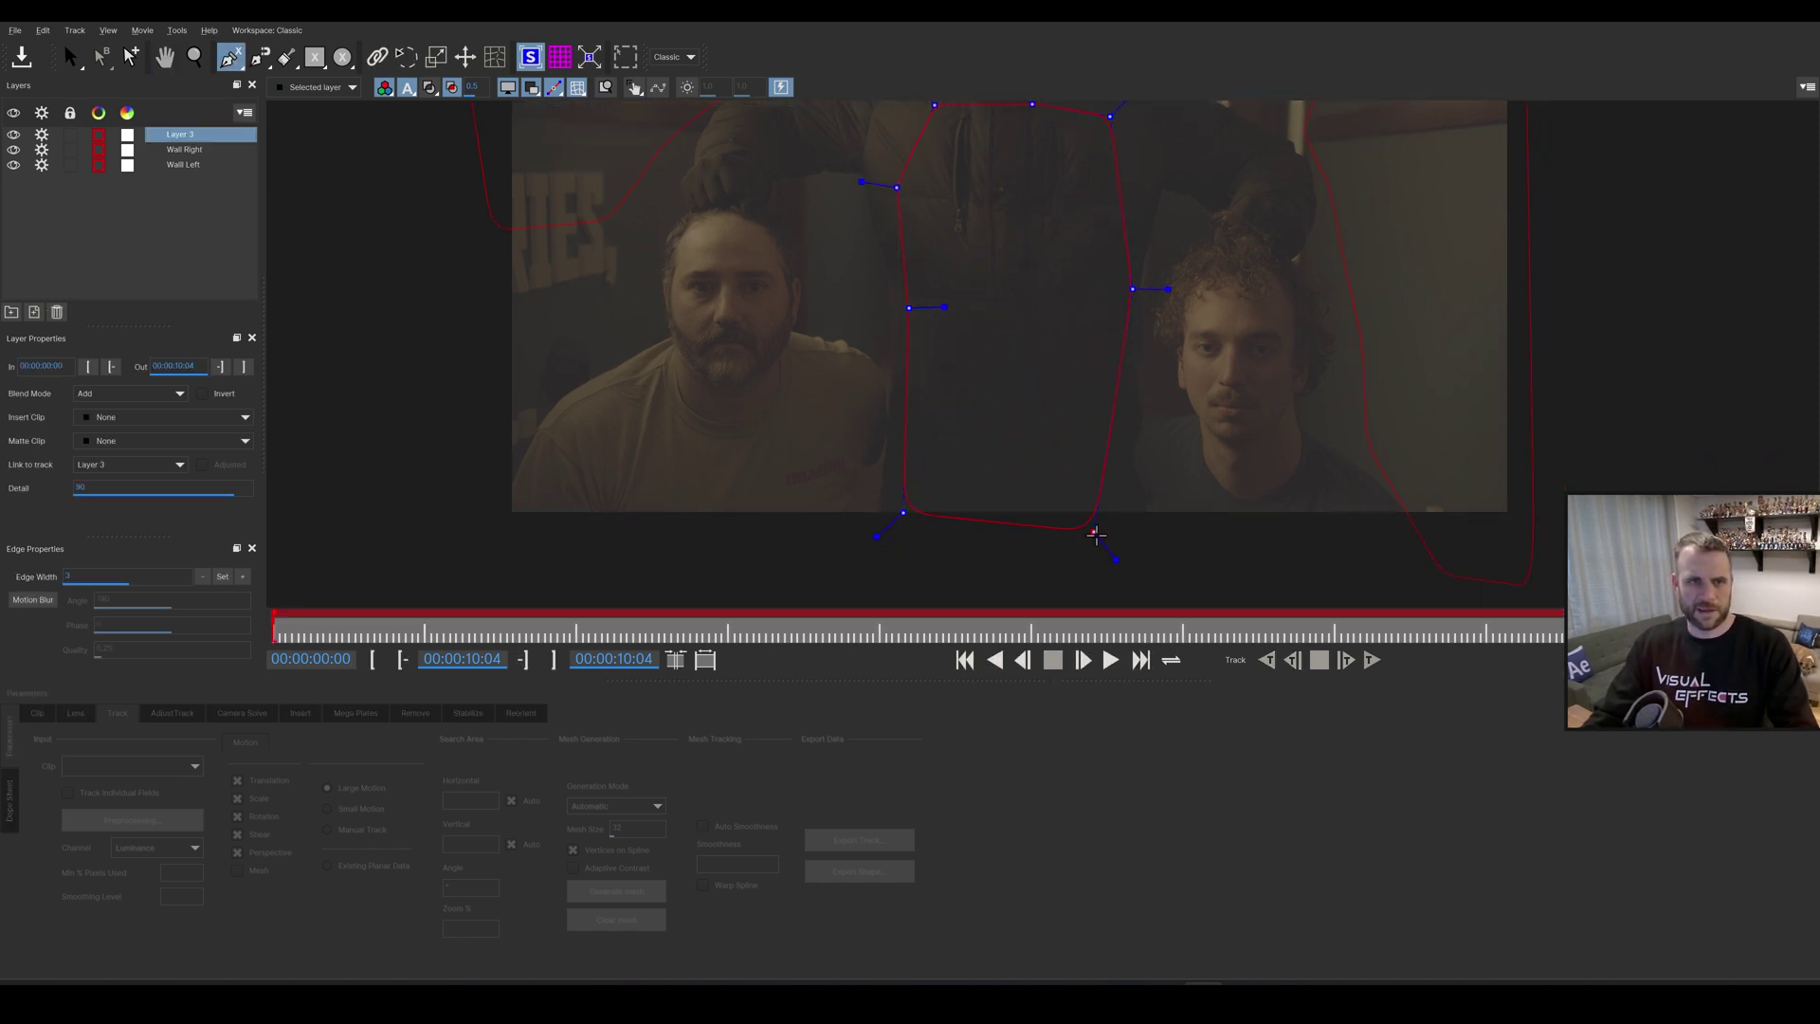
{"action": "right_click", "coordinate": [1104, 524]}
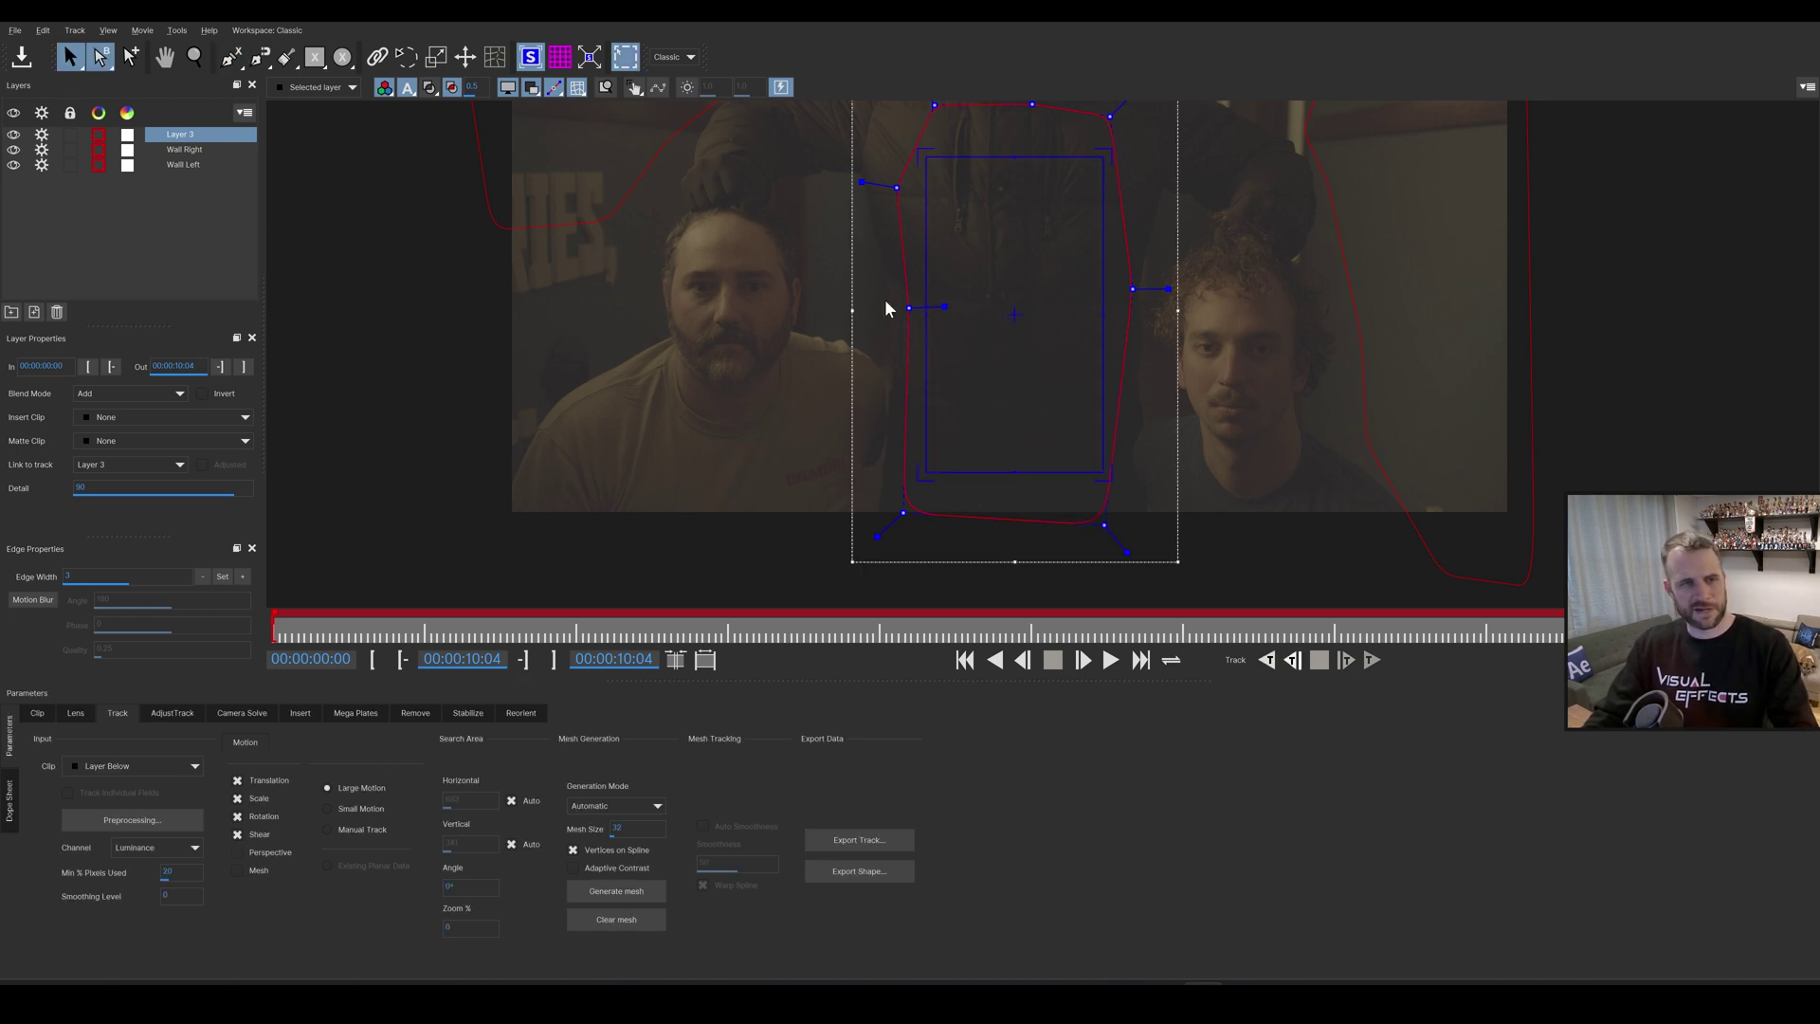
{"action": "left_click_drag", "start_coordinate": [887, 308], "coordinate": [863, 387]}
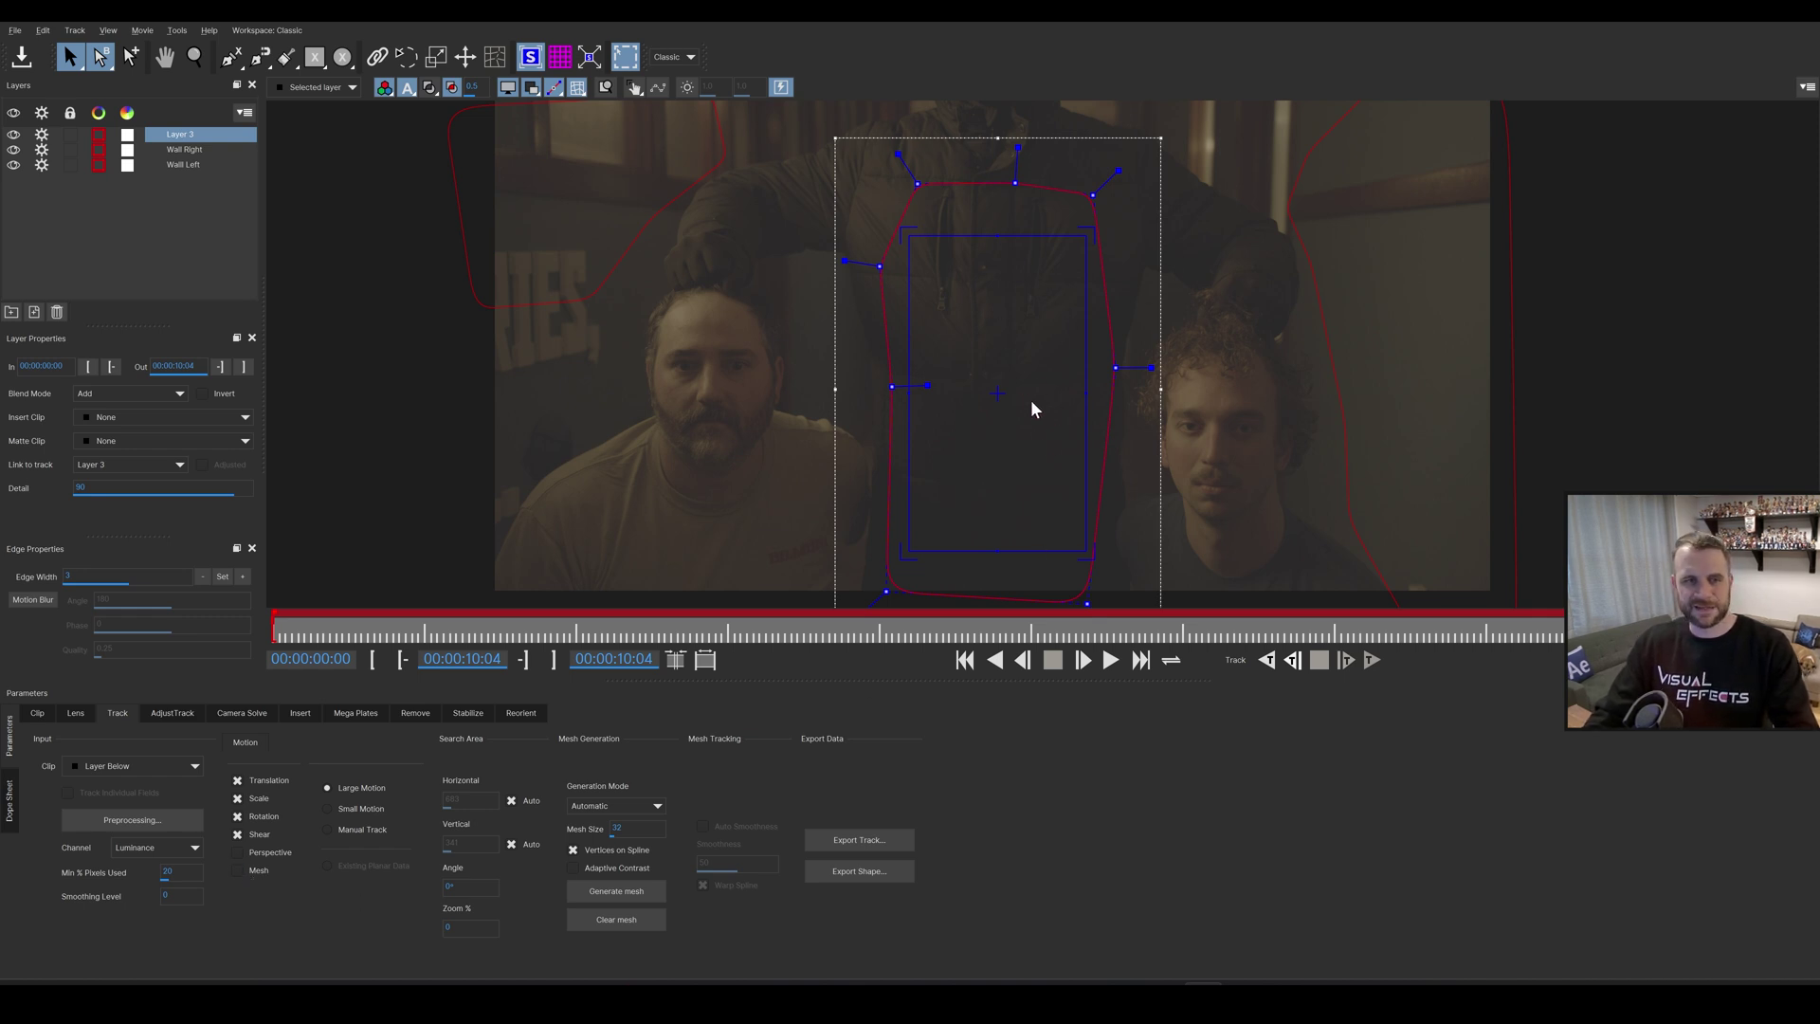
- Rename the new spline layer Coat and track it backward through the clip with tracking off for both wall layers
{"action": "double_click", "coordinate": [200, 138]}
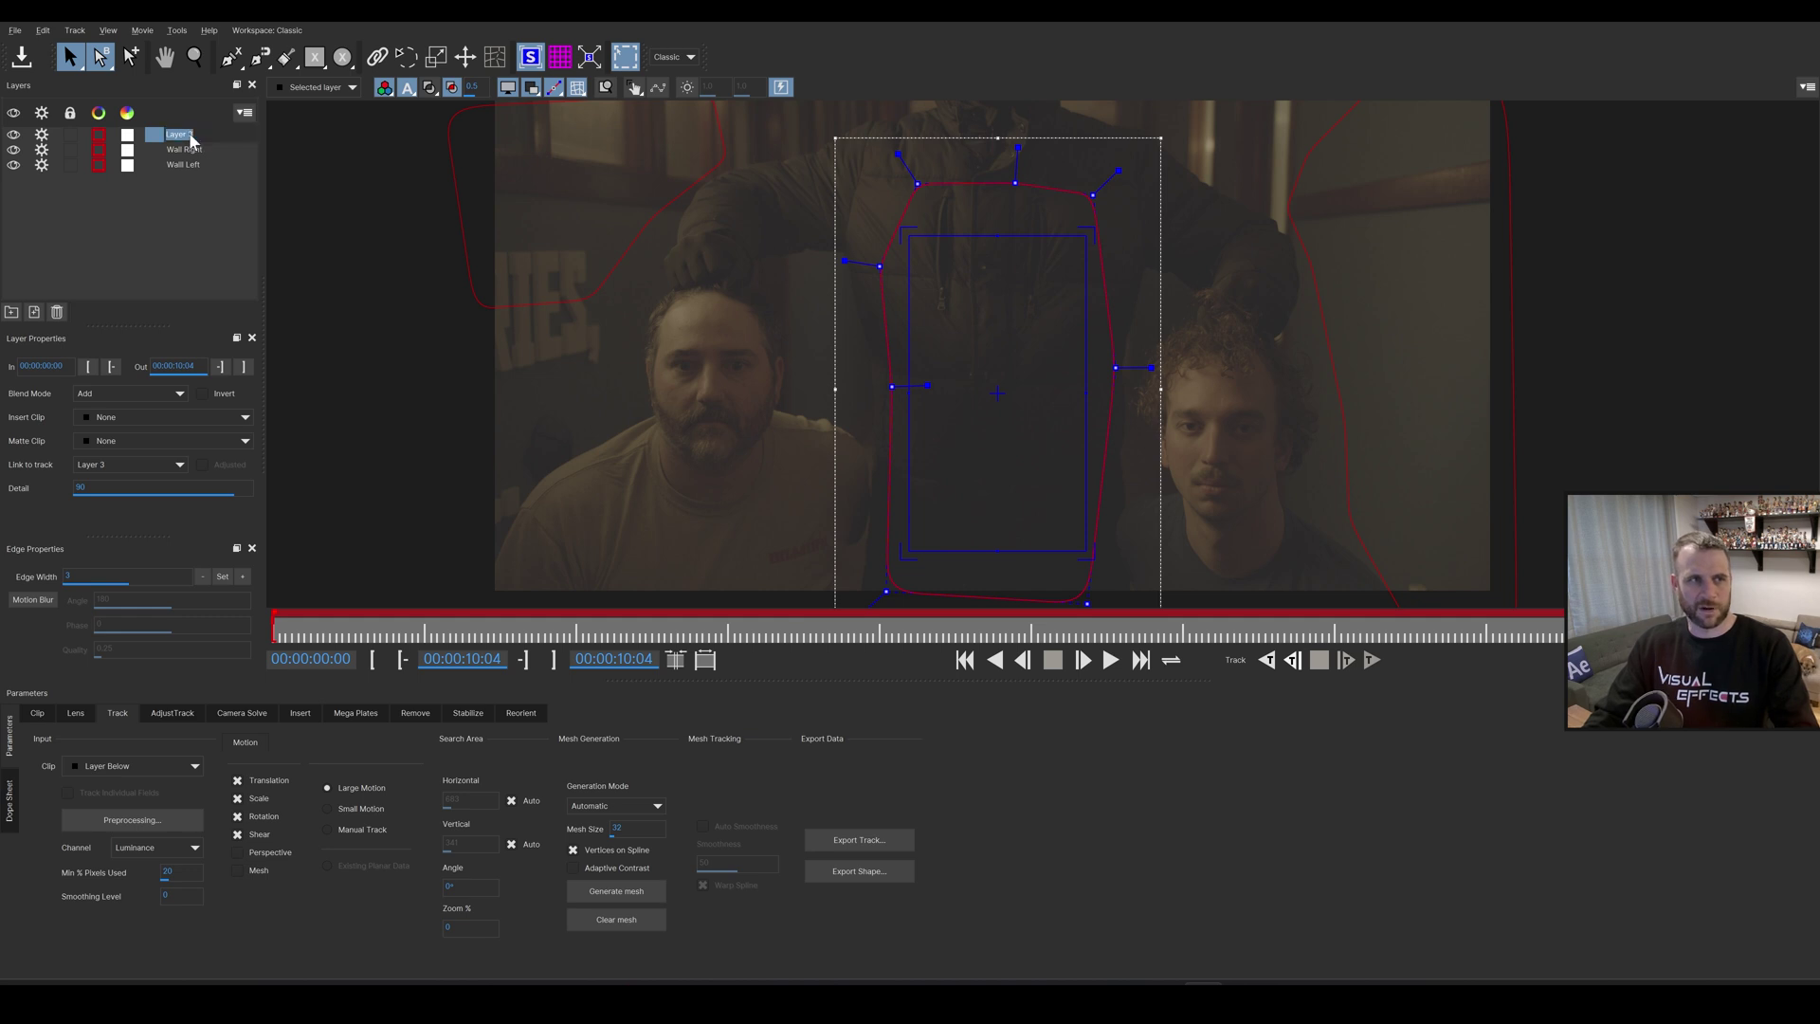
{"action": "type", "text": "coat"}
{"action": "key", "text": "Return"}
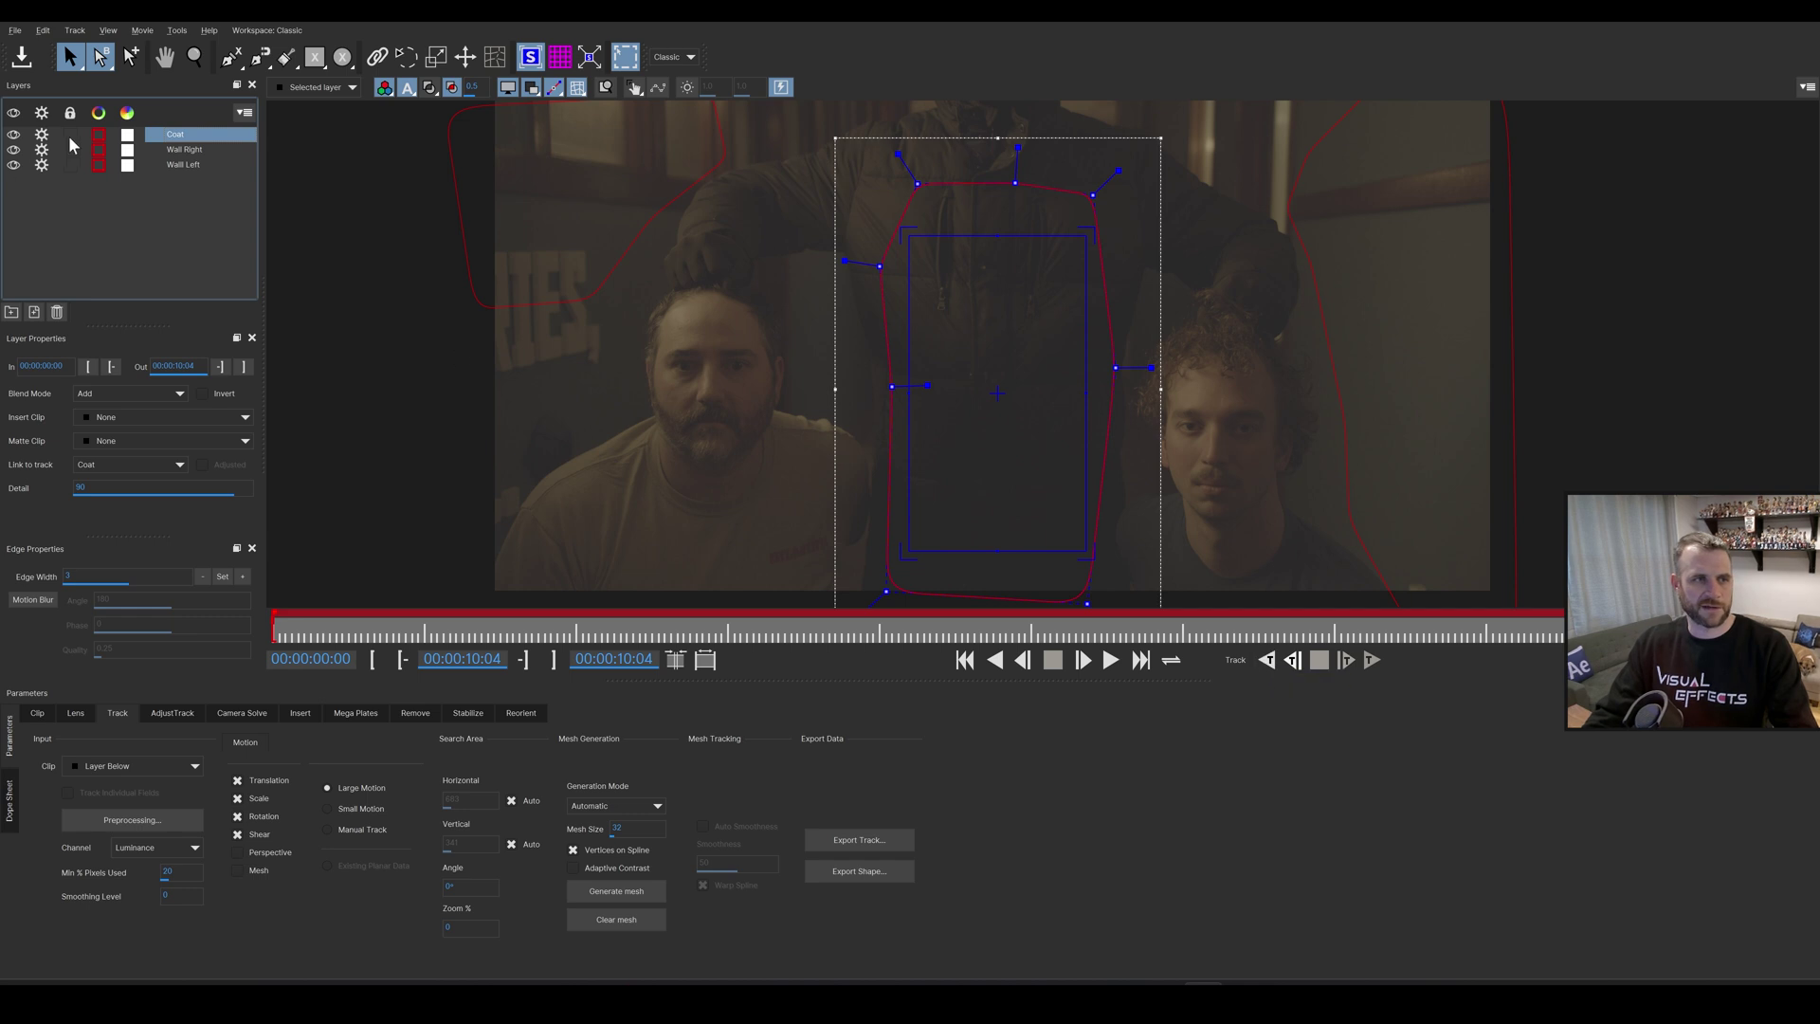
{"action": "left_click", "coordinate": [1265, 658]}
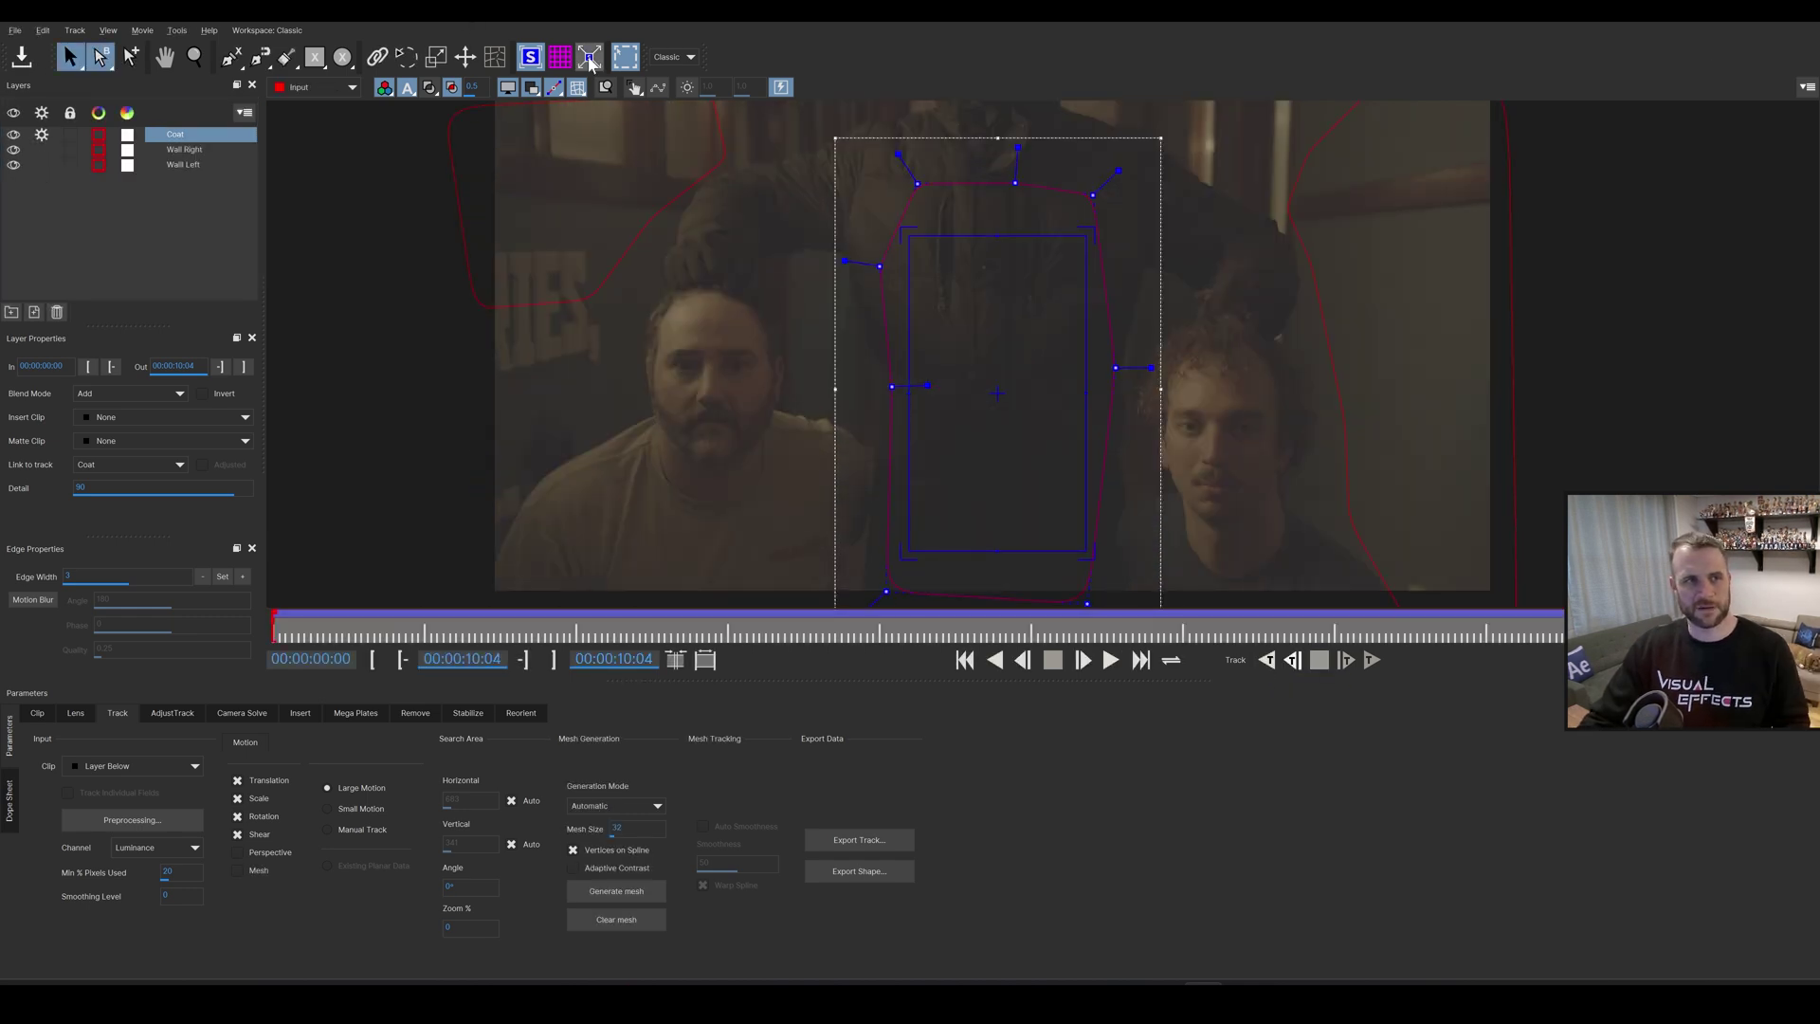
- Fit the Coat layer's surface to the full frame and turn off tracking for Coat at 00:00:02:02
{"action": "left_click", "coordinate": [589, 59]}
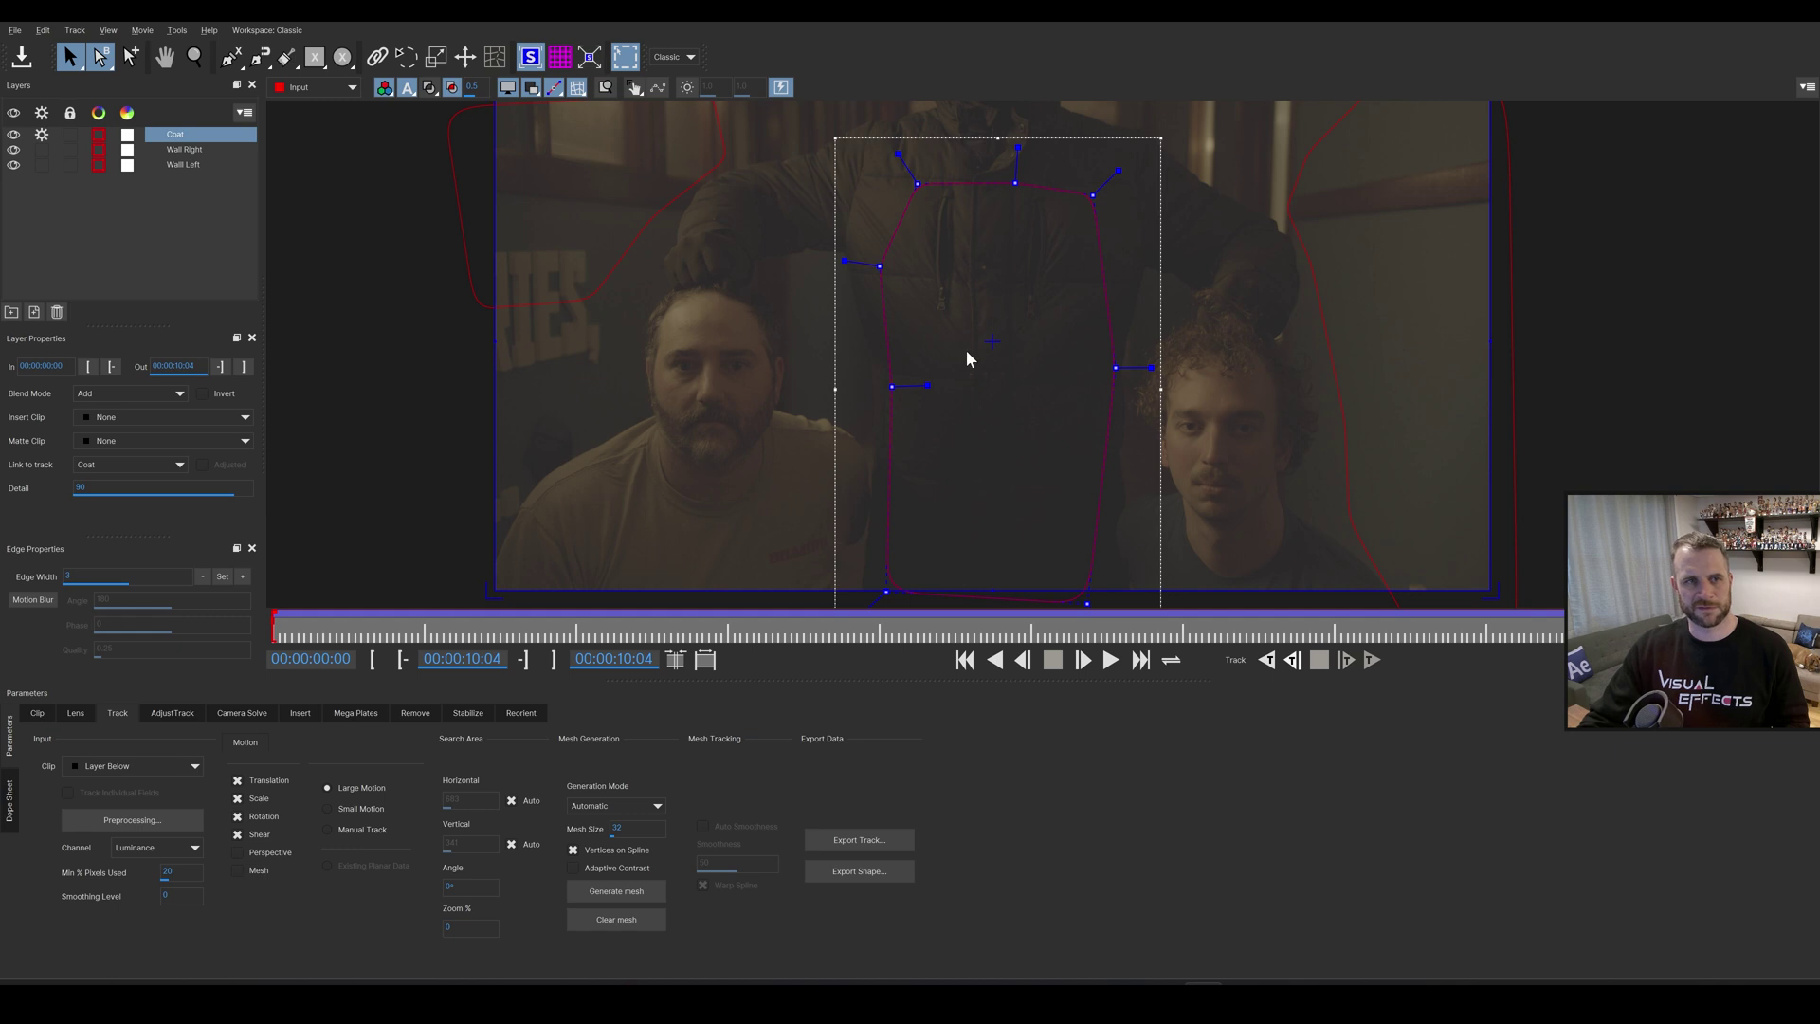
{"action": "left_click_drag", "start_coordinate": [984, 626], "coordinate": [588, 612]}
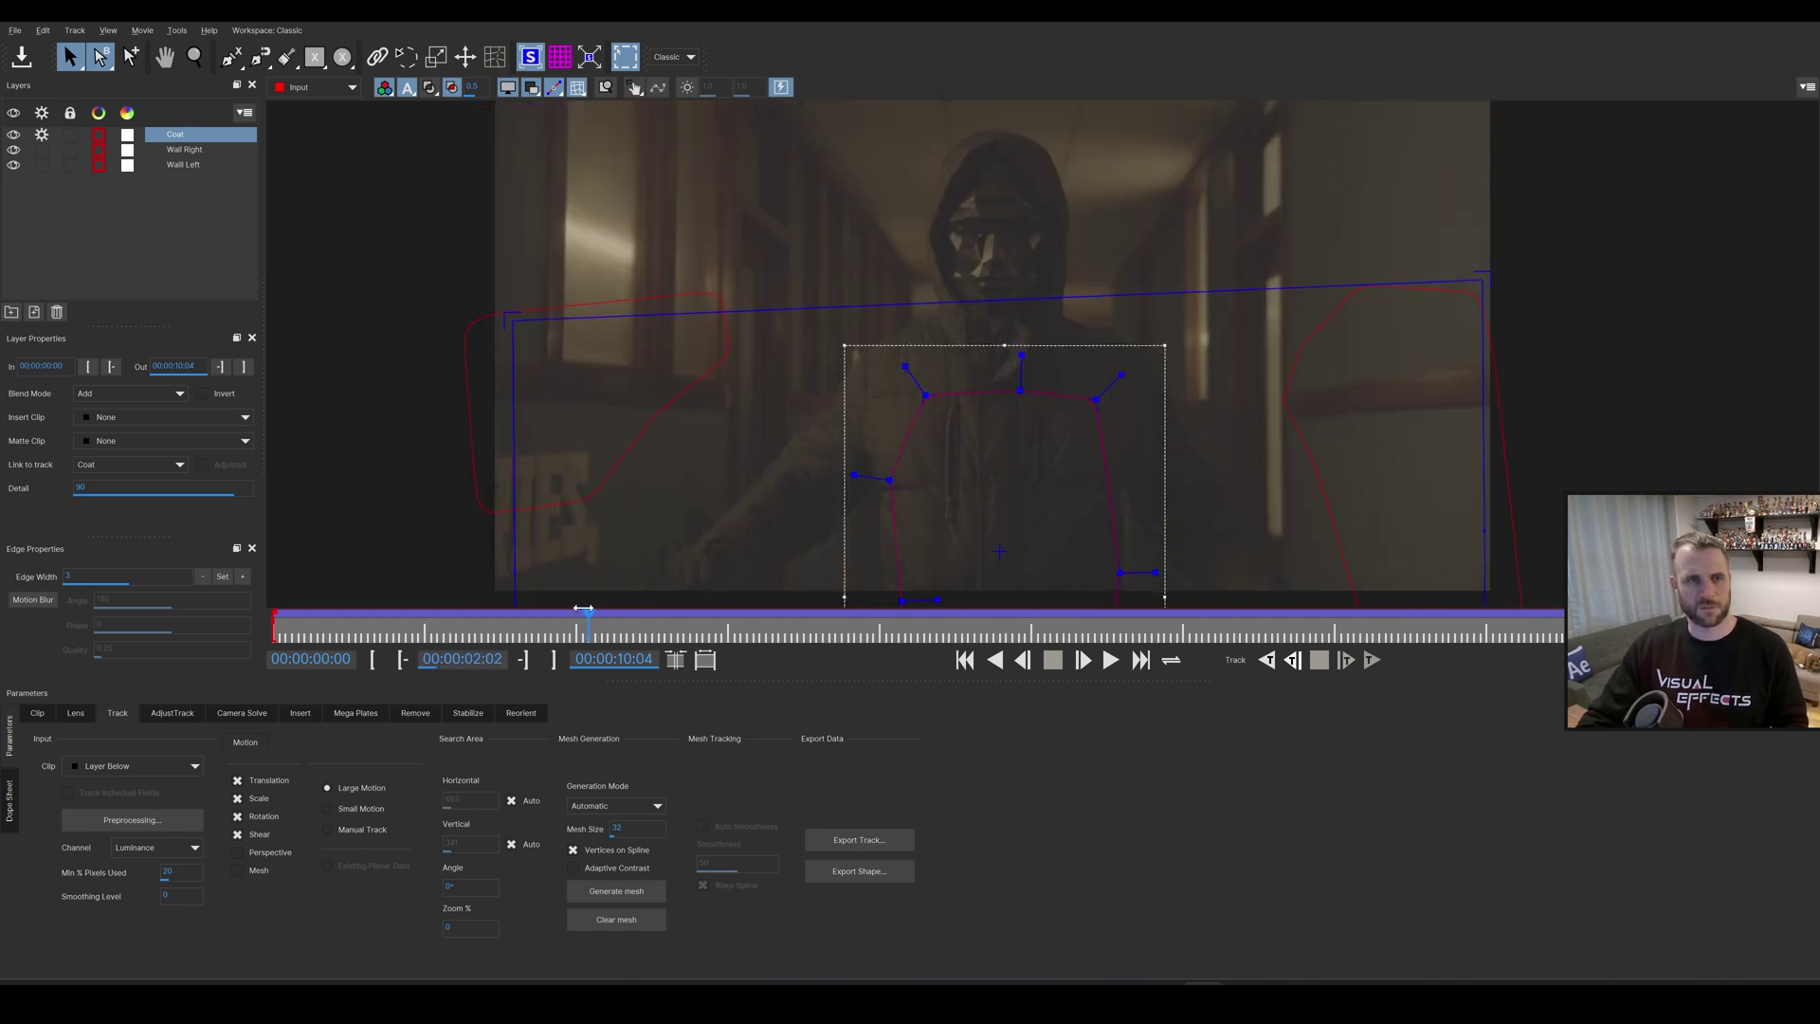
{"action": "left_click", "coordinate": [39, 138]}
- Draw a closed X-Spline around the central figure's face mask, inside the edge of the hood
{"action": "scroll", "coordinate": [1024, 279], "scroll_direction": "up", "scroll_amount": 1}
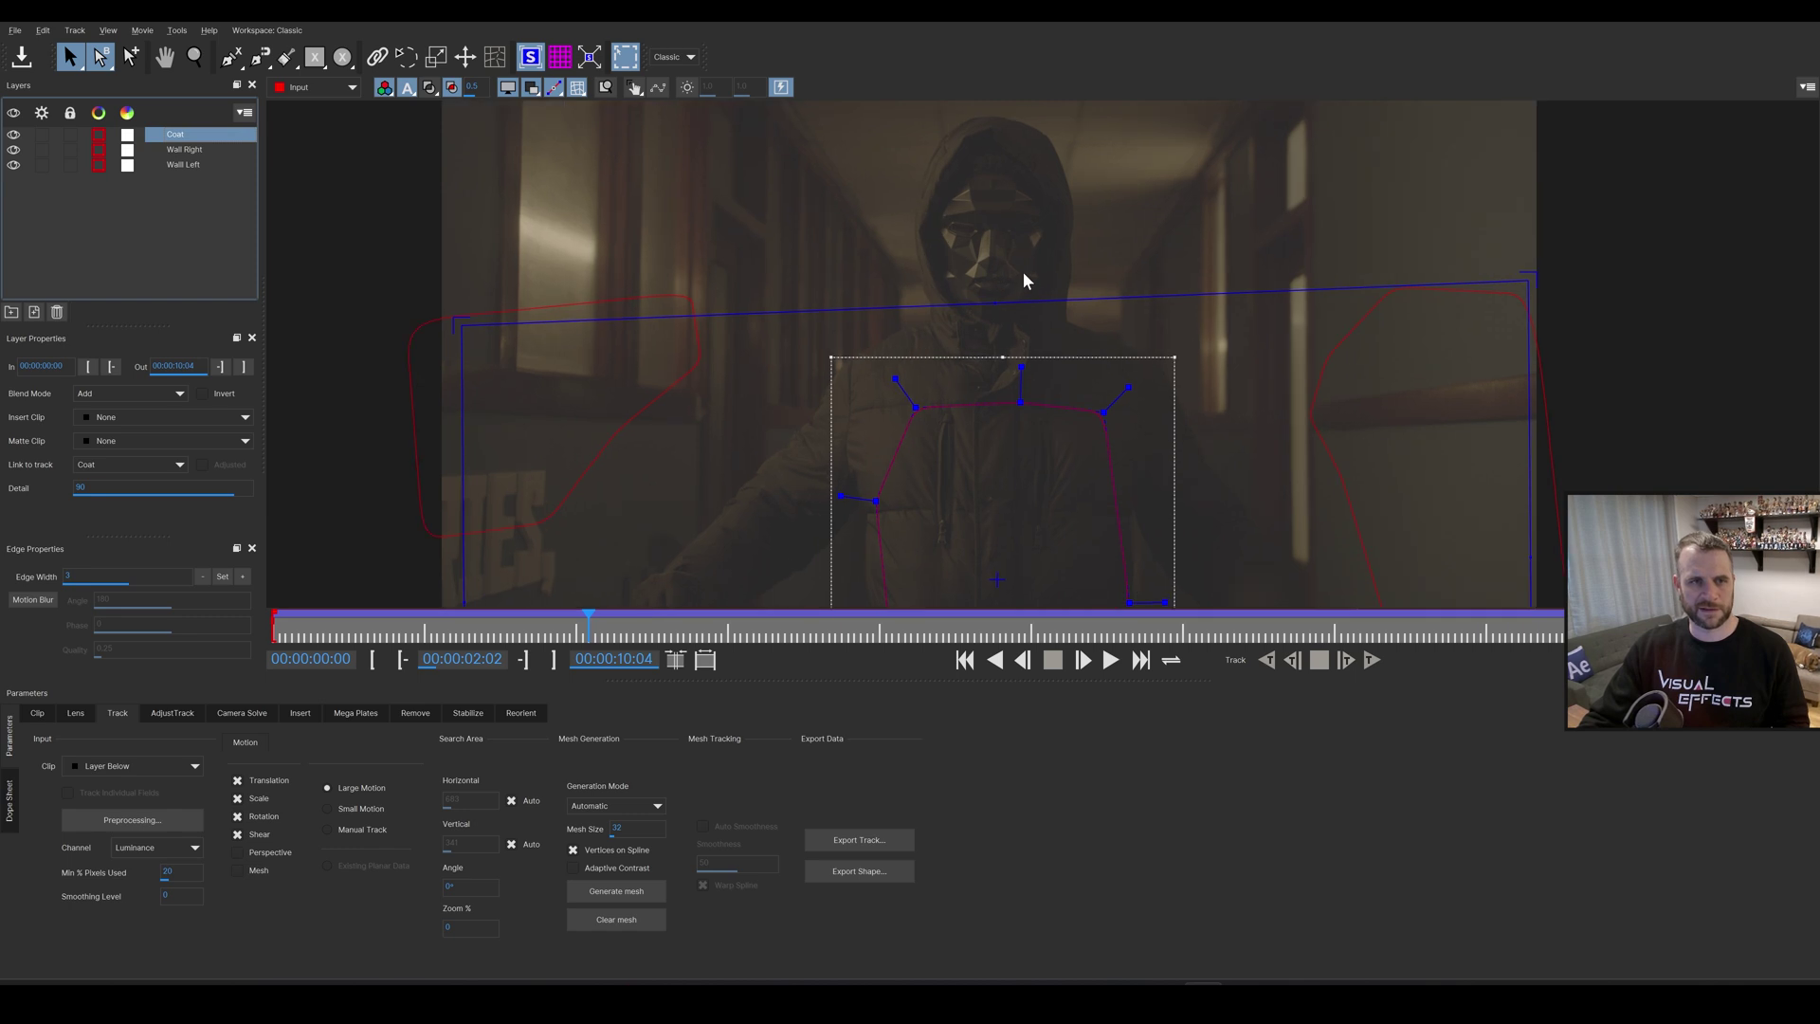
{"action": "key", "text": "ctrl+l"}
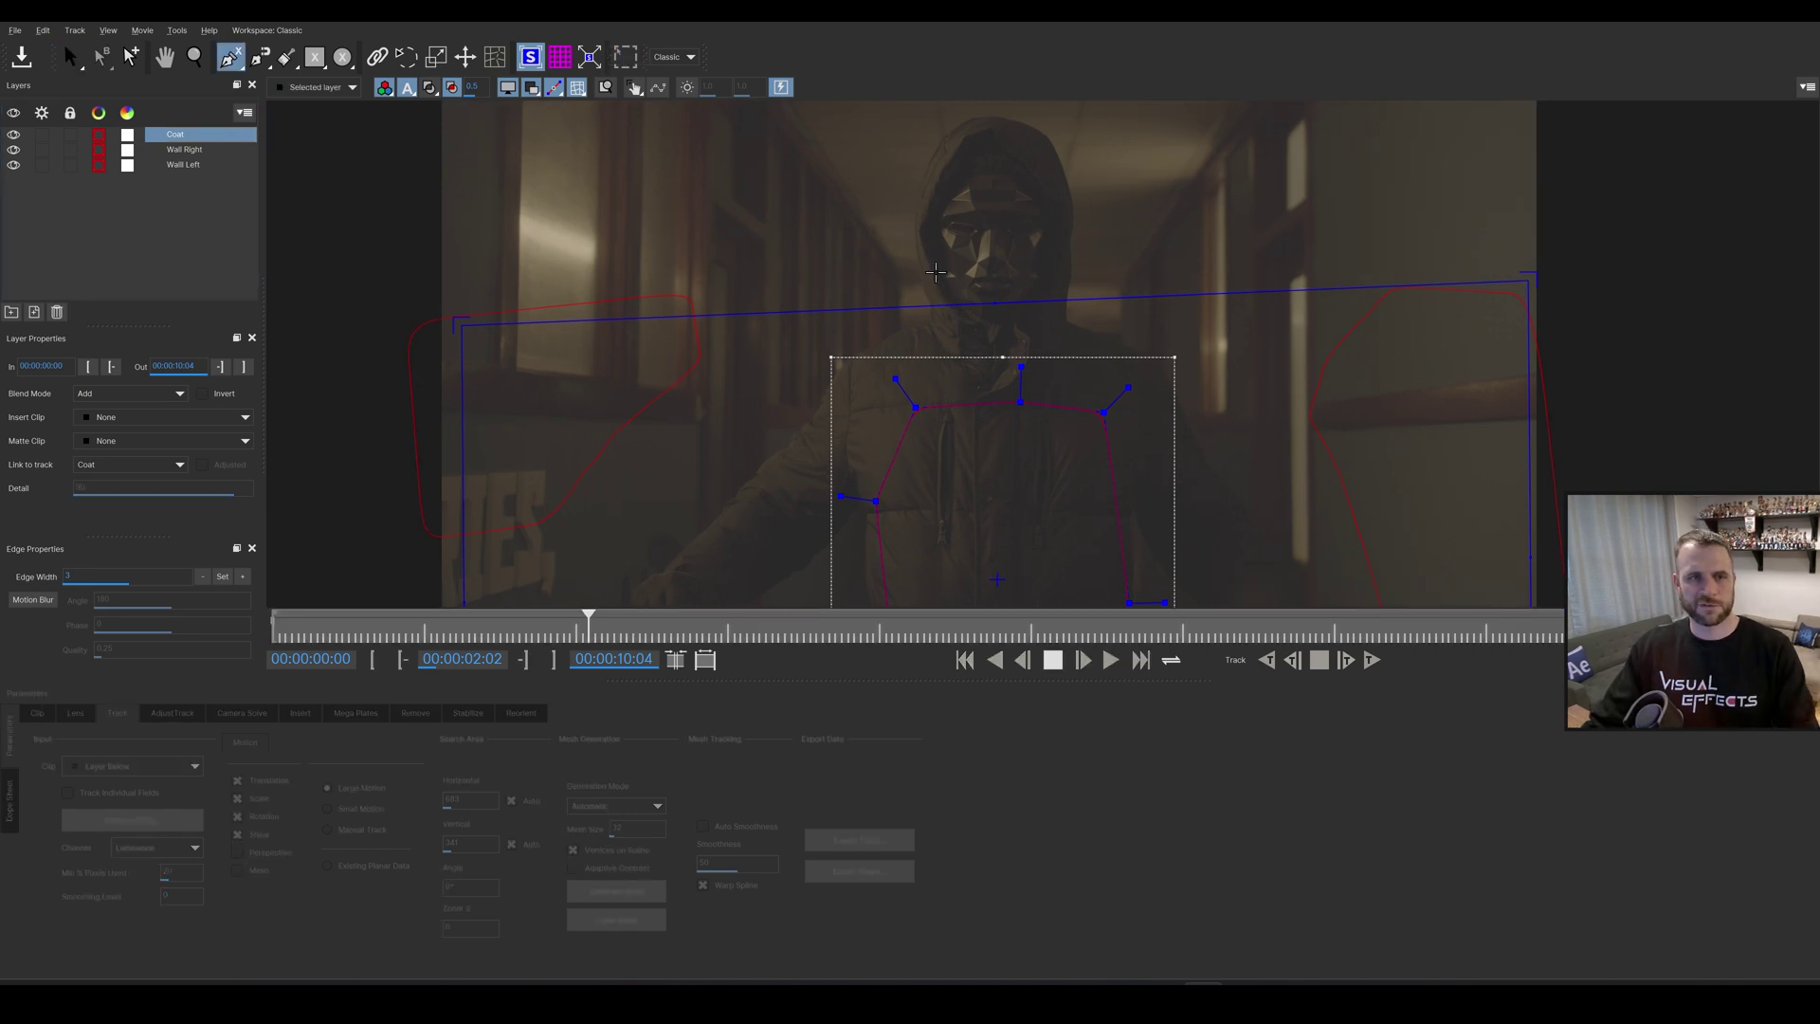
{"action": "left_click", "coordinate": [939, 274]}
{"action": "left_click", "coordinate": [935, 233]}
{"action": "left_click", "coordinate": [946, 197]}
{"action": "left_click", "coordinate": [962, 170]}
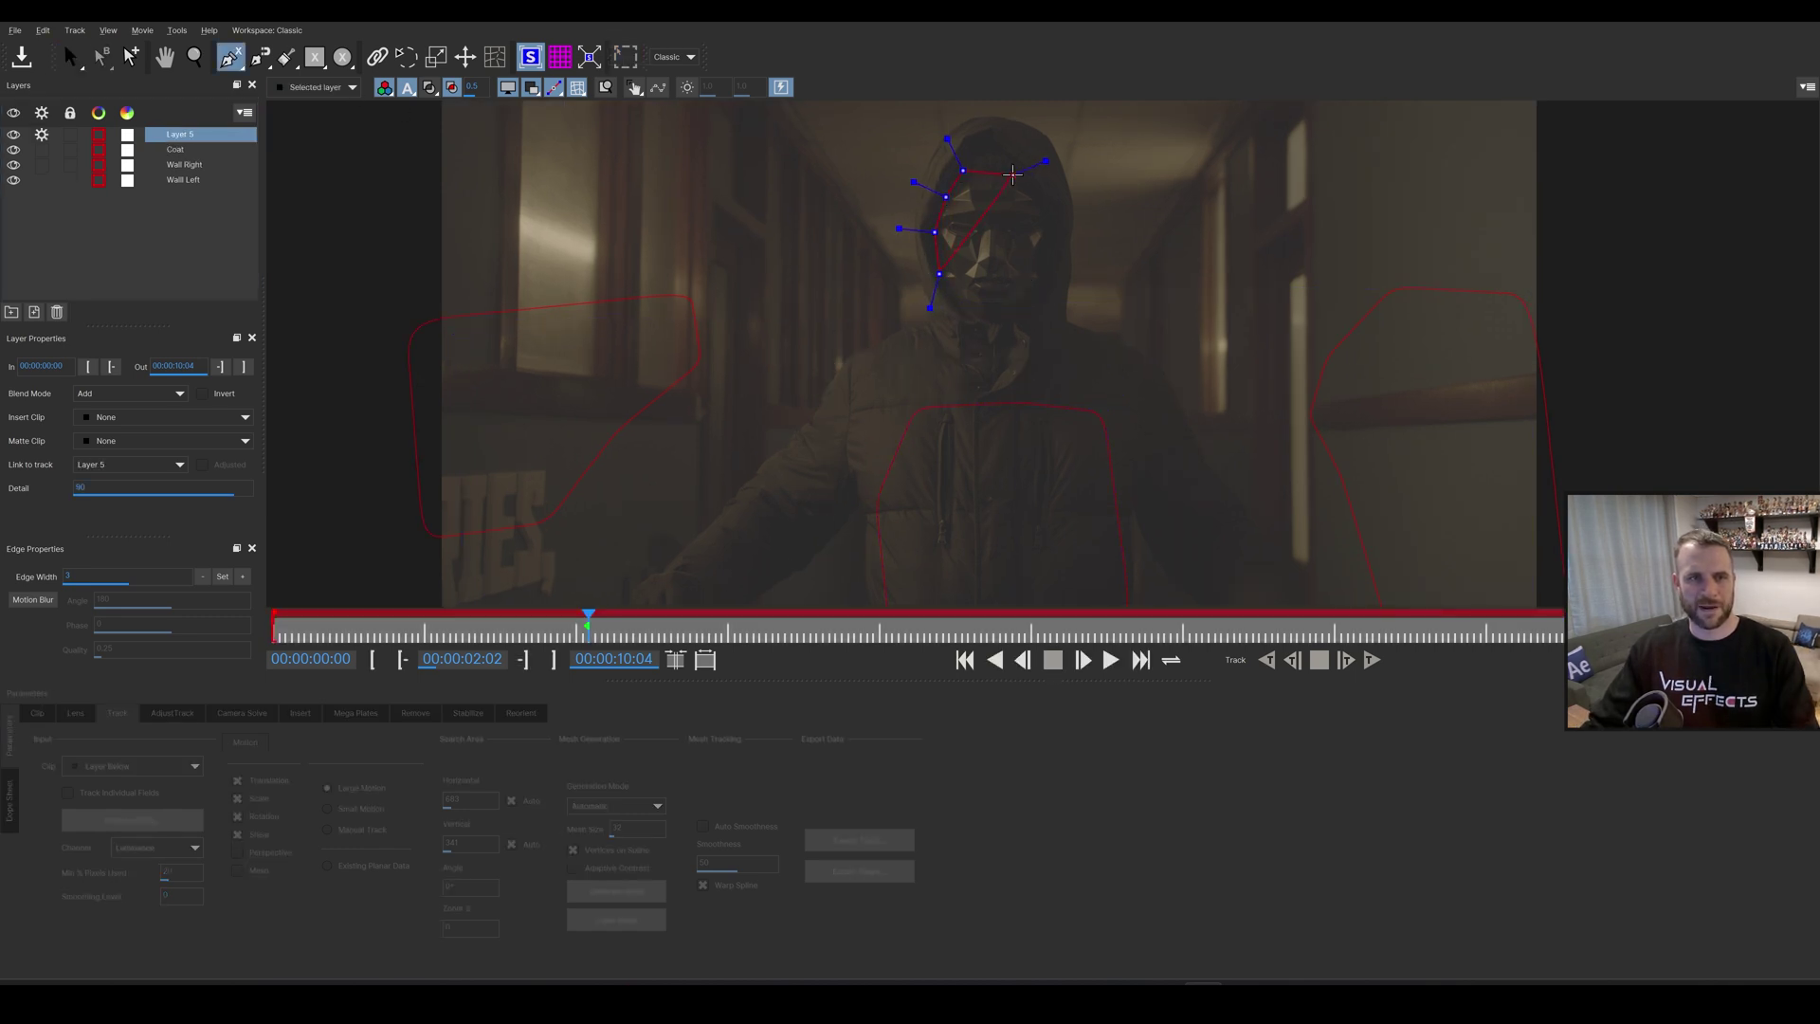
{"action": "left_click", "coordinate": [1013, 175]}
{"action": "left_click", "coordinate": [1056, 223]}
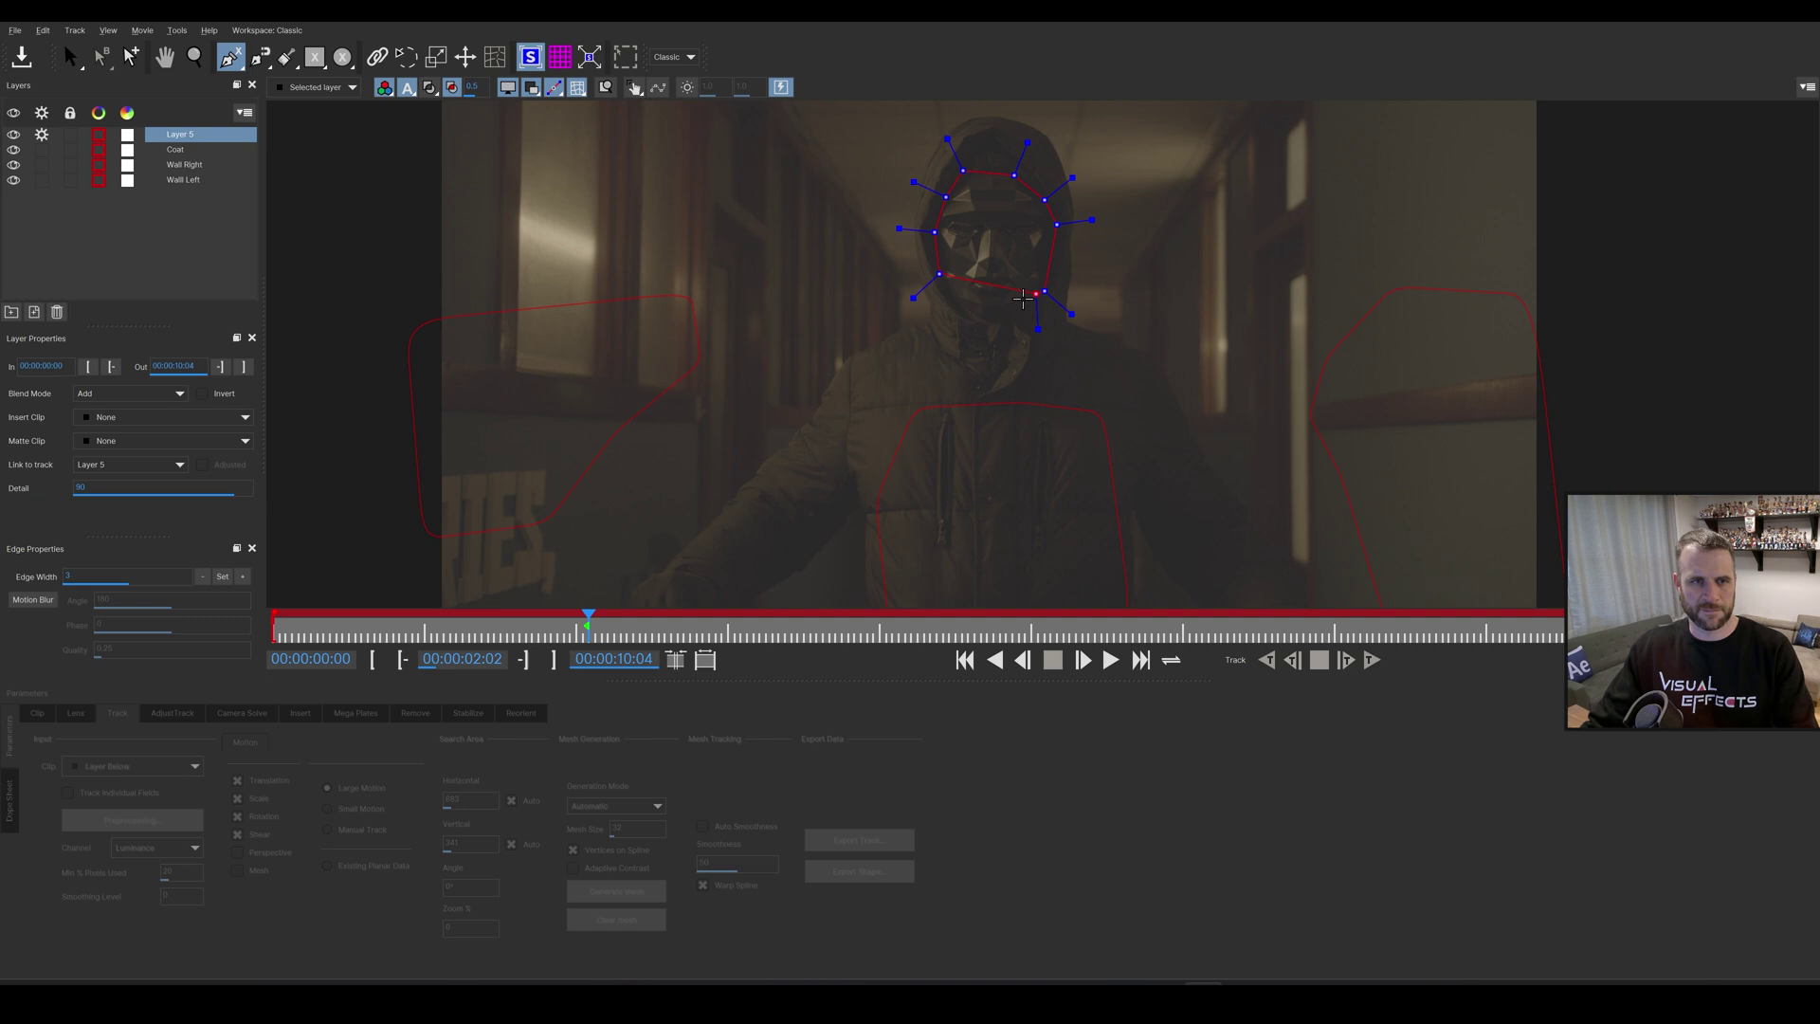
{"action": "left_click", "coordinate": [1004, 311]}
{"action": "left_click", "coordinate": [961, 304]}
{"action": "right_click", "coordinate": [961, 304]}
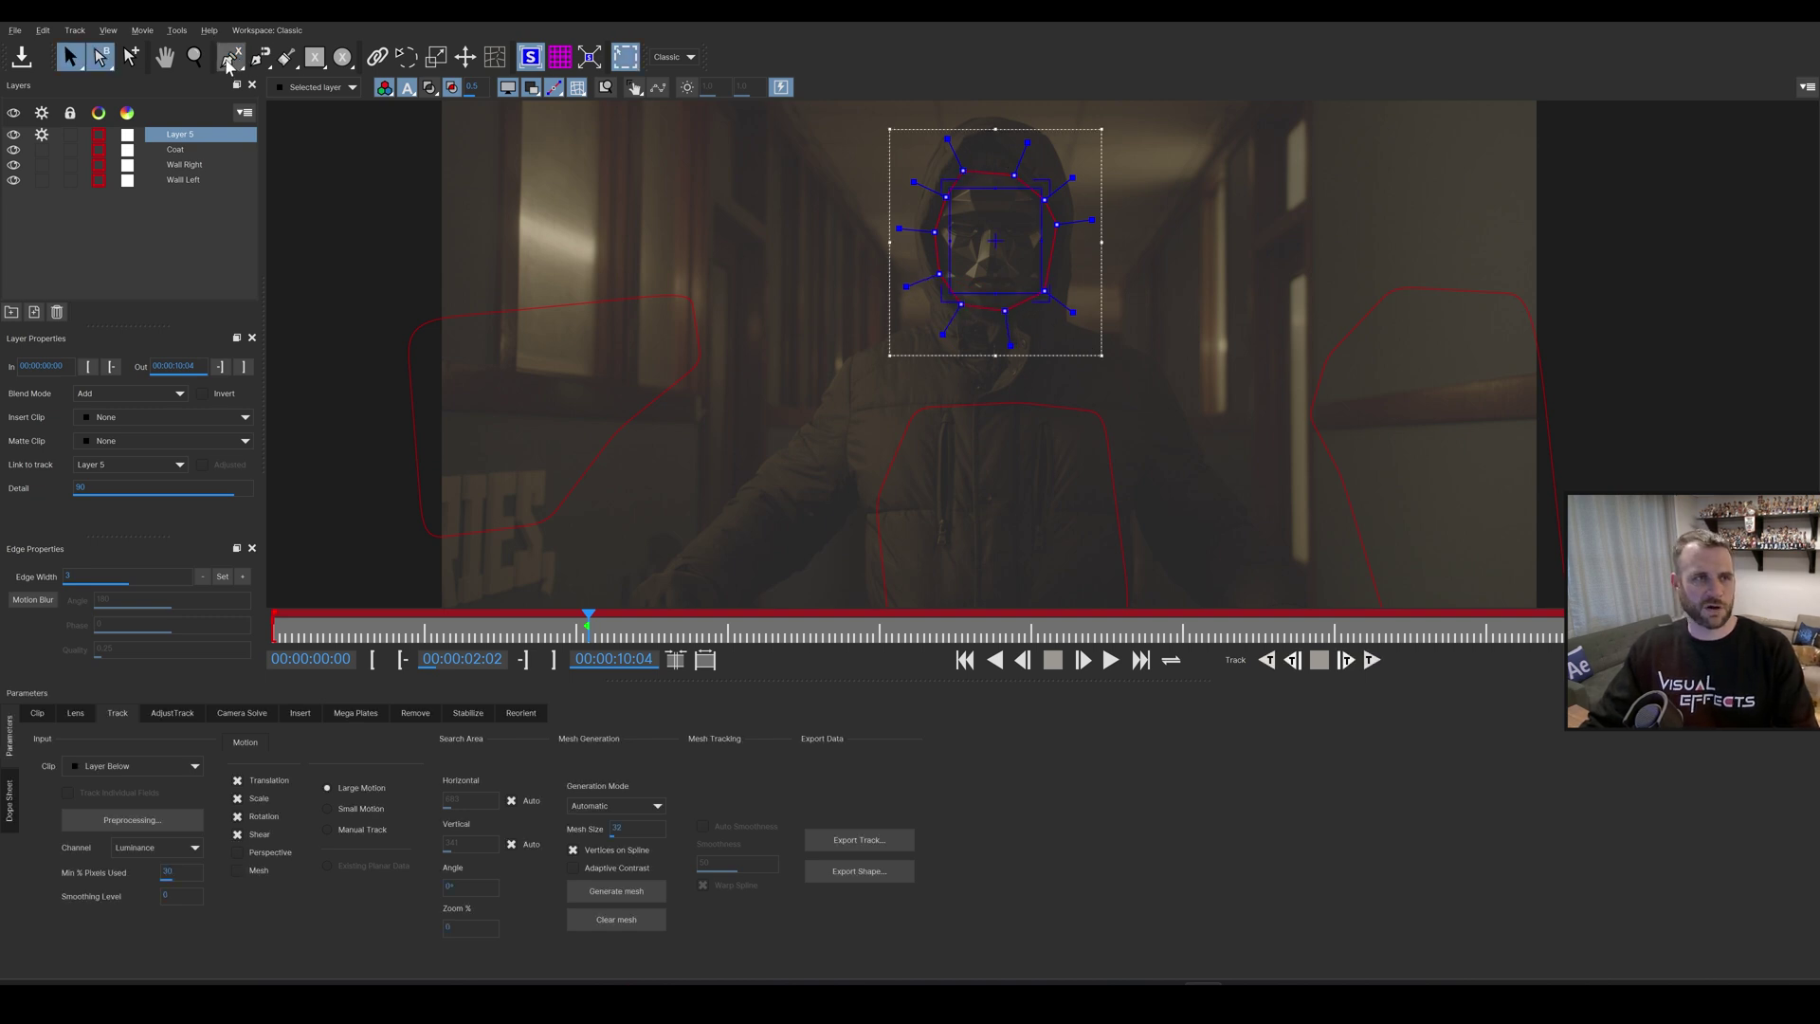
- Draw a second closed X-Spline around the figure's neck, between the face mask and the coat shape
{"action": "left_click", "coordinate": [231, 57]}
{"action": "left_click", "coordinate": [949, 418]}
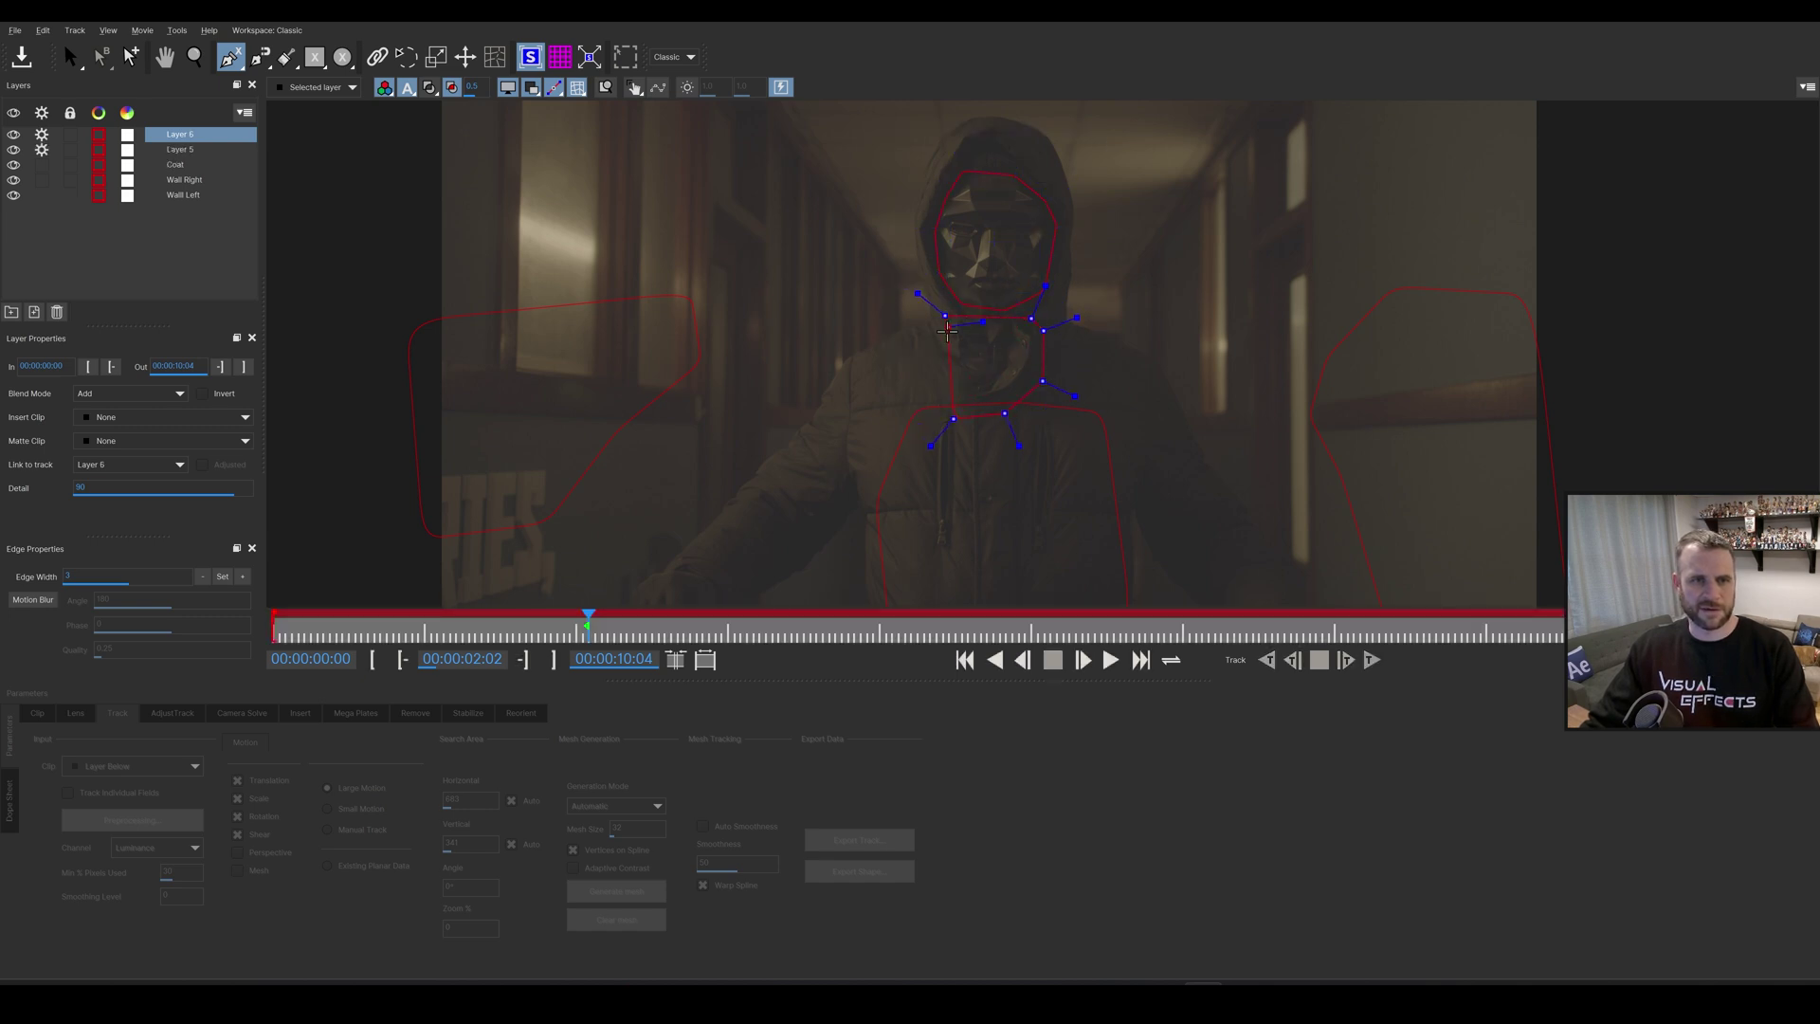
{"action": "left_click", "coordinate": [943, 373]}
{"action": "right_click", "coordinate": [938, 373]}
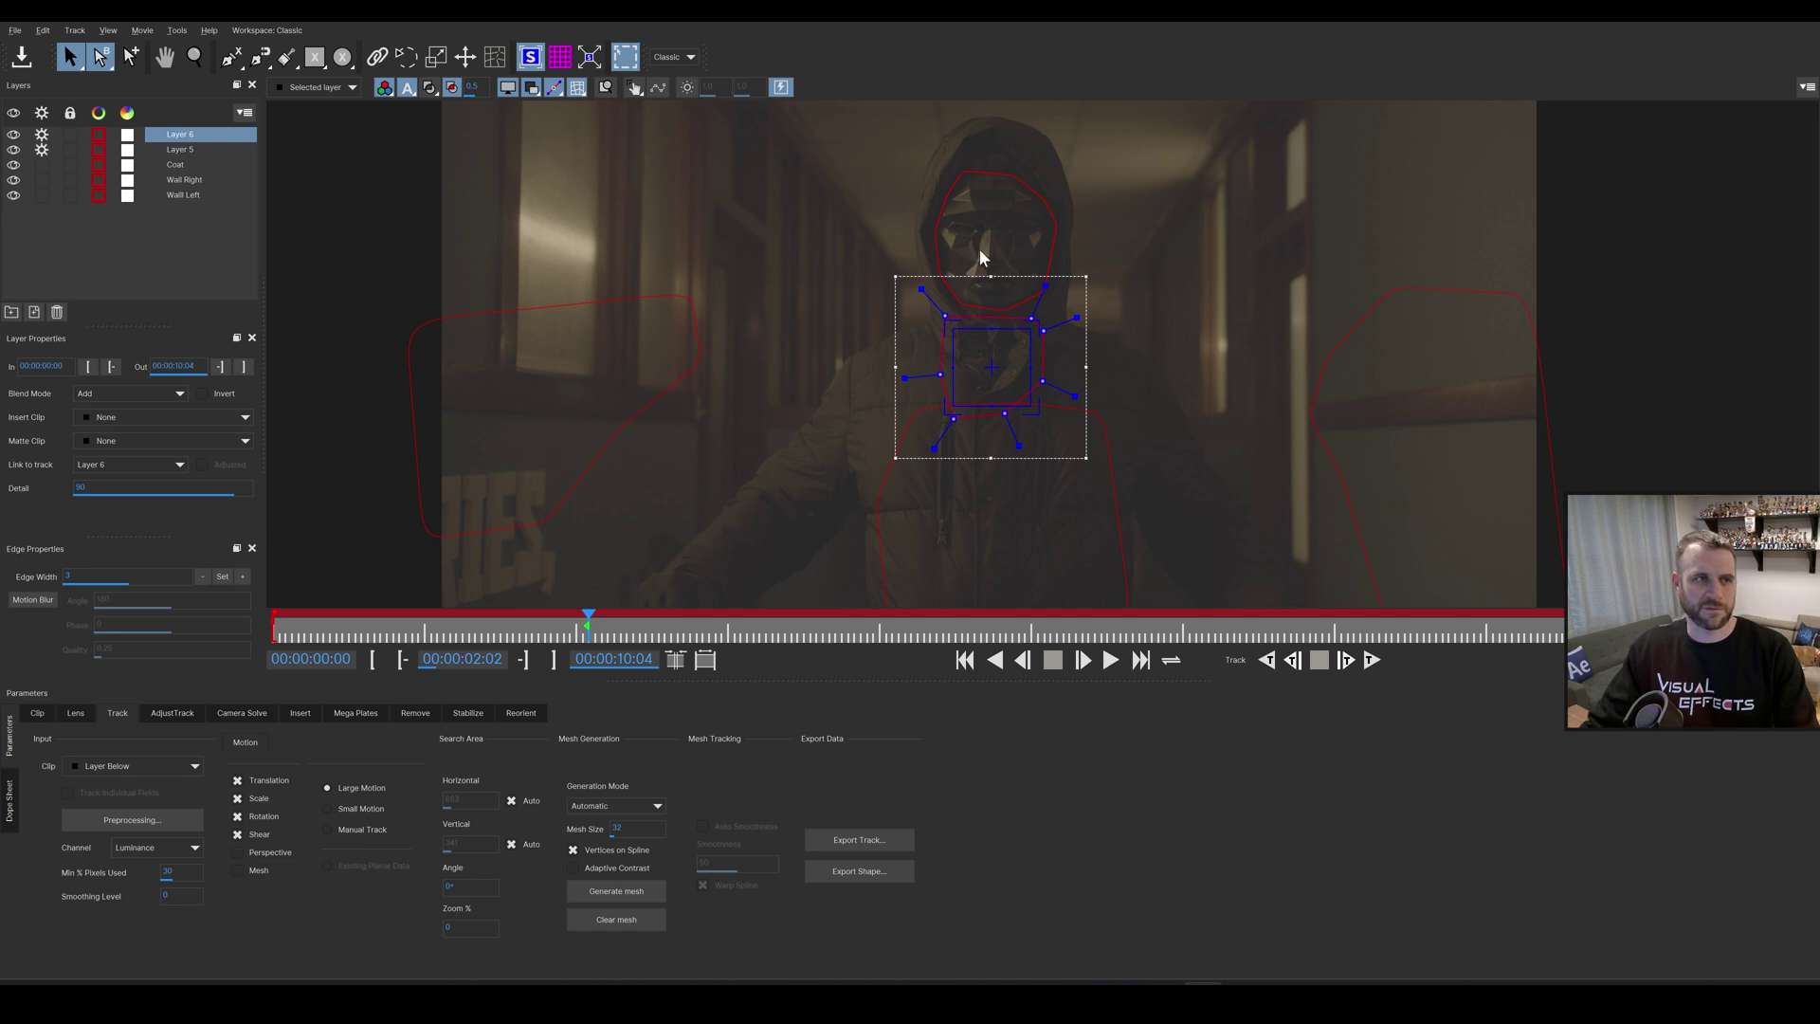
- Rename the neck spline layer neck area and the face spline layer mask
{"action": "double_click", "coordinate": [181, 137]}
{"action": "type", "text": "neck area"}
{"action": "key", "text": "Return"}
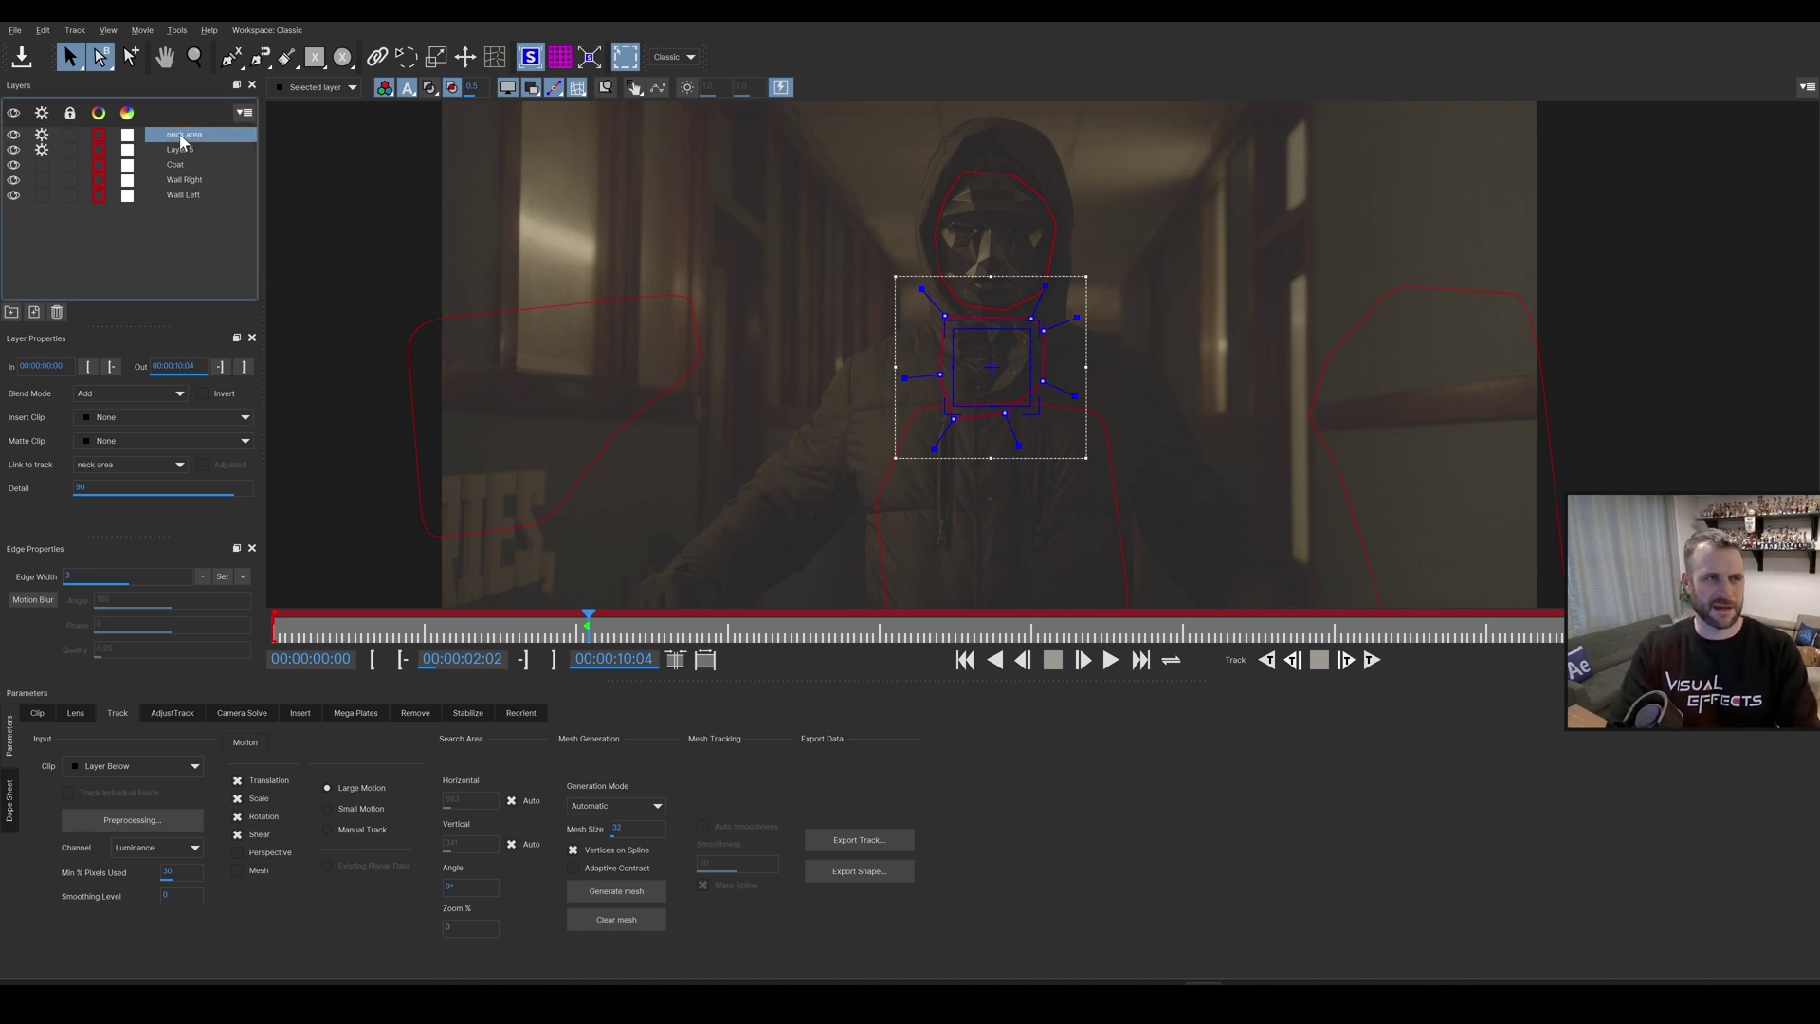
{"action": "double_click", "coordinate": [194, 144]}
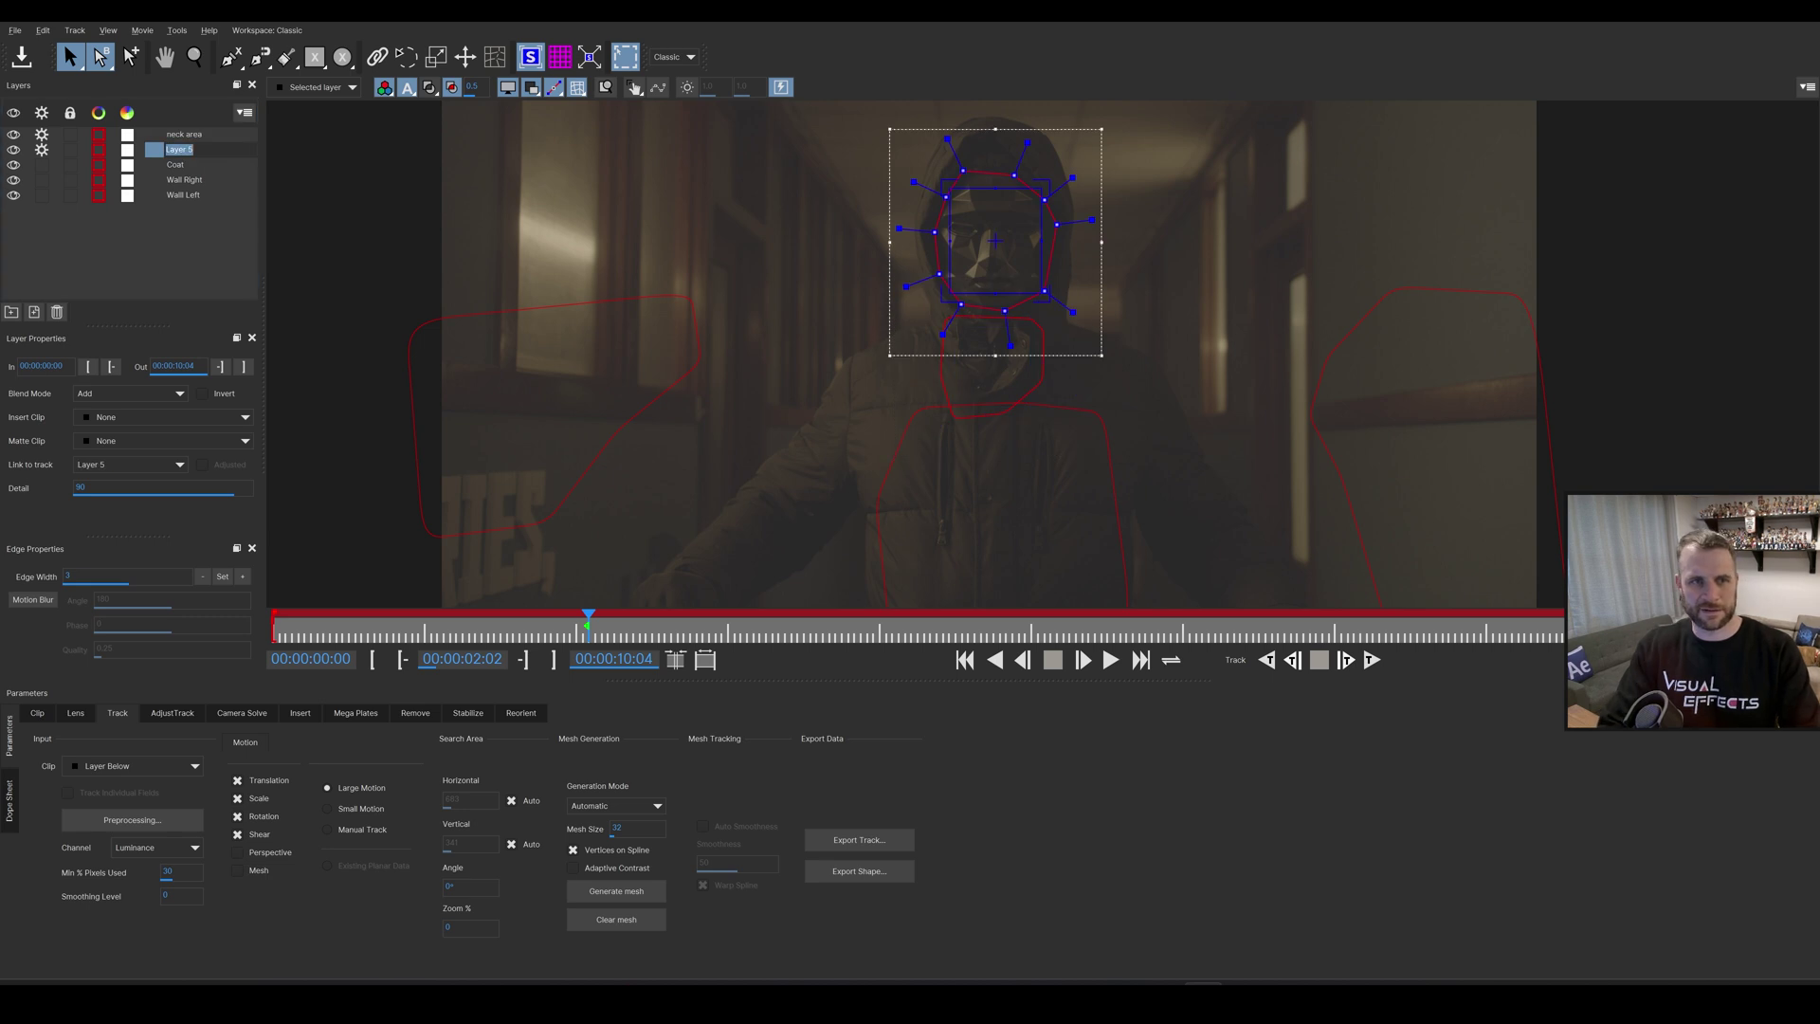
{"action": "key", "text": "Return"}
- Track the mask and neck area layers forward and backward through the clip
{"action": "left_click", "coordinate": [1370, 660]}
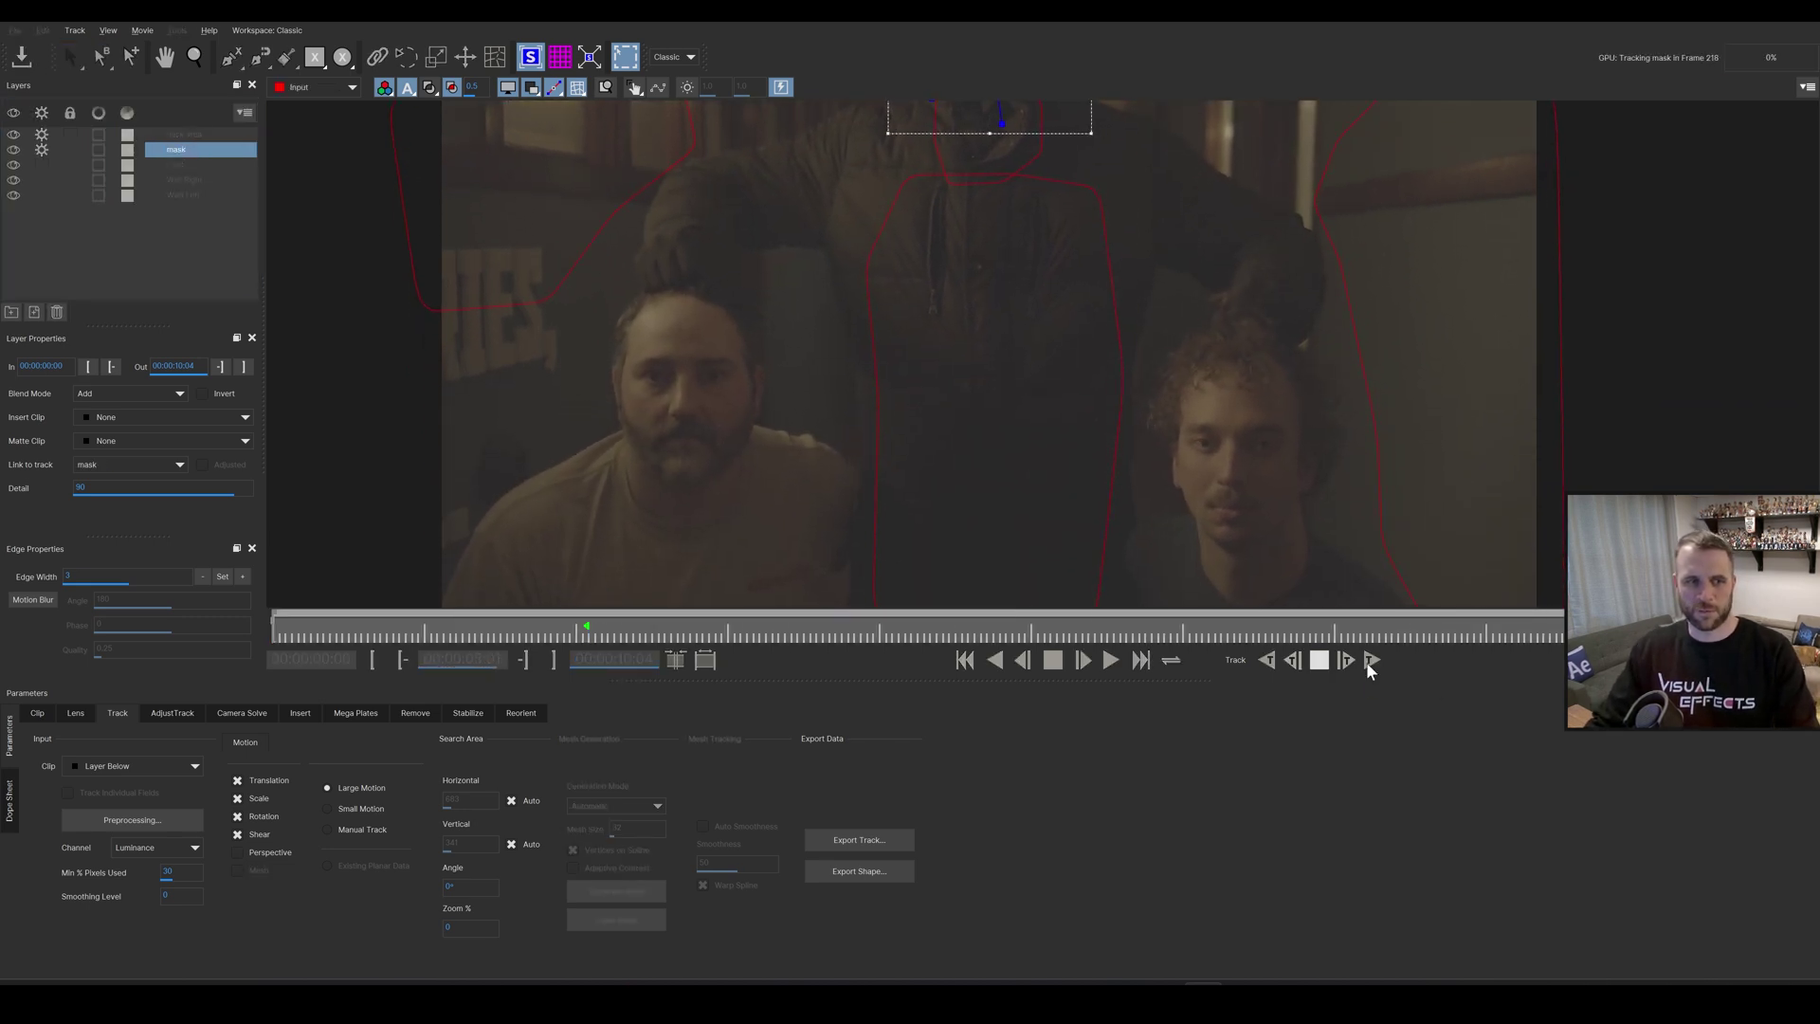
{"action": "left_click", "coordinate": [1268, 662]}
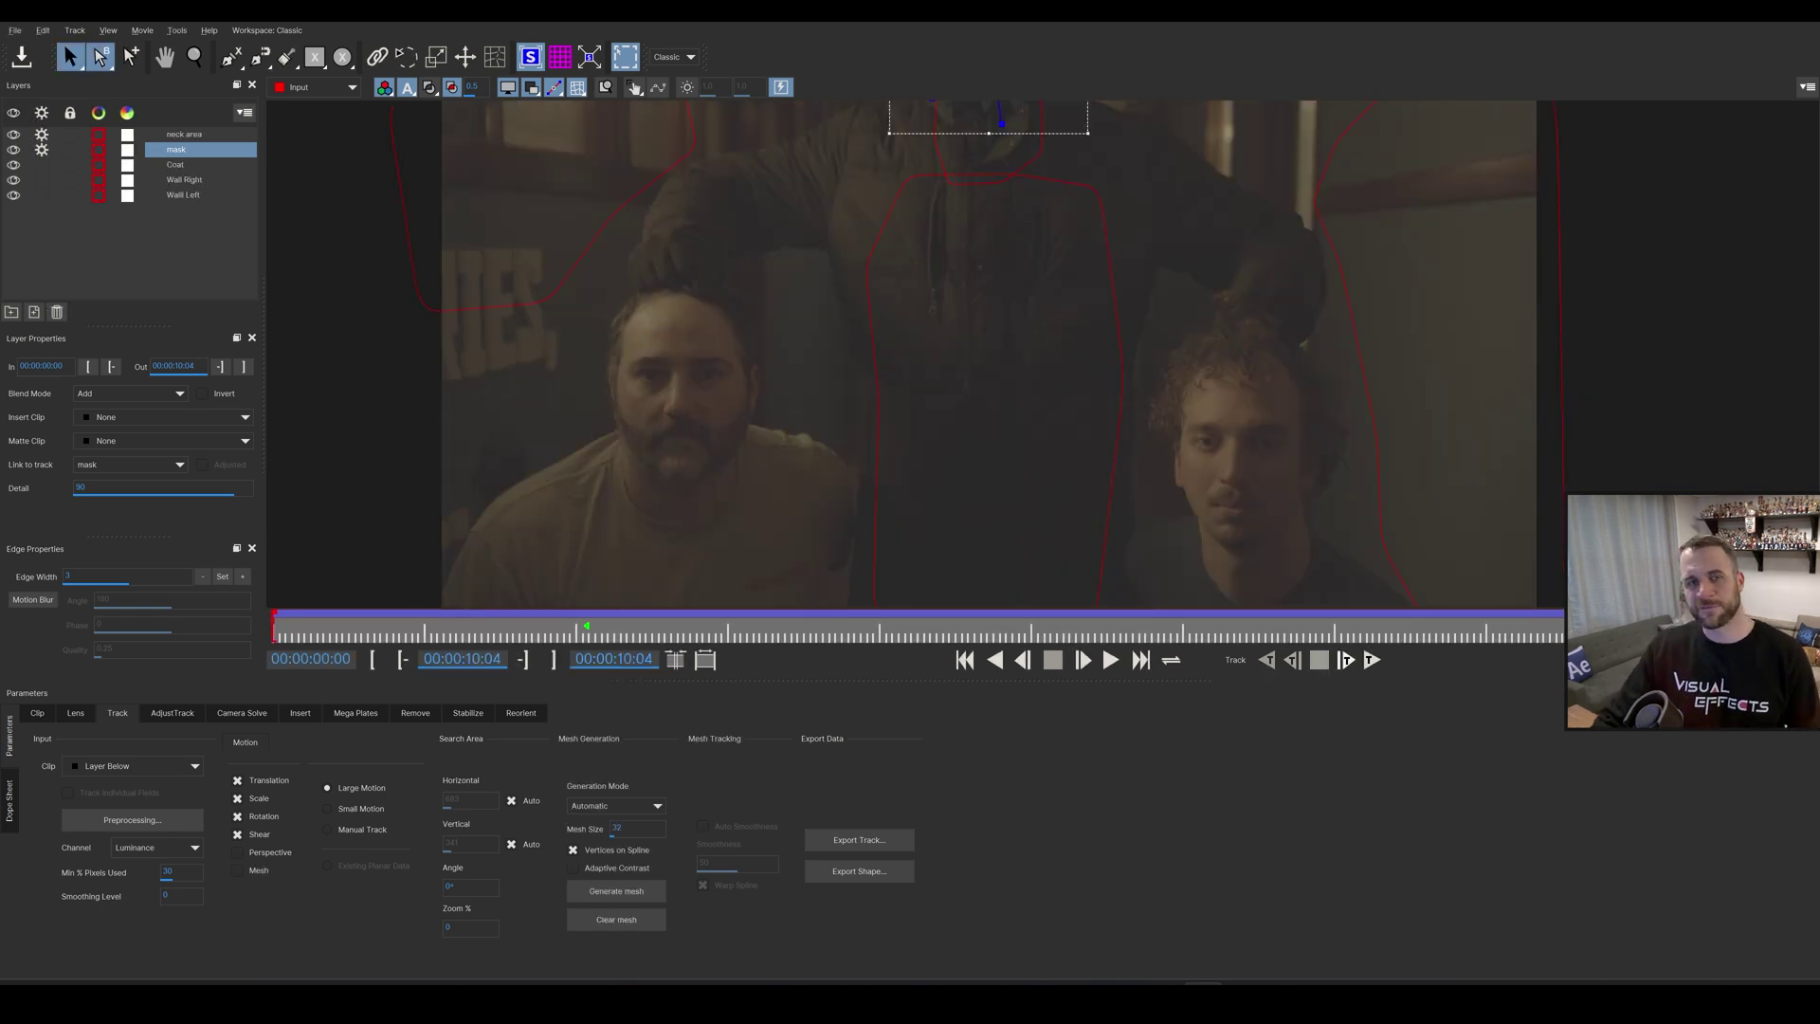
{"action": "mouse_move", "coordinate": [1808, 620]}
{"action": "left_mouse_down"}
{"action": "mouse_move", "coordinate": [833, 594]}
{"action": "mouse_move", "coordinate": [528, 641]}
{"action": "mouse_move", "coordinate": [127, 604]}
{"action": "left_mouse_up"}
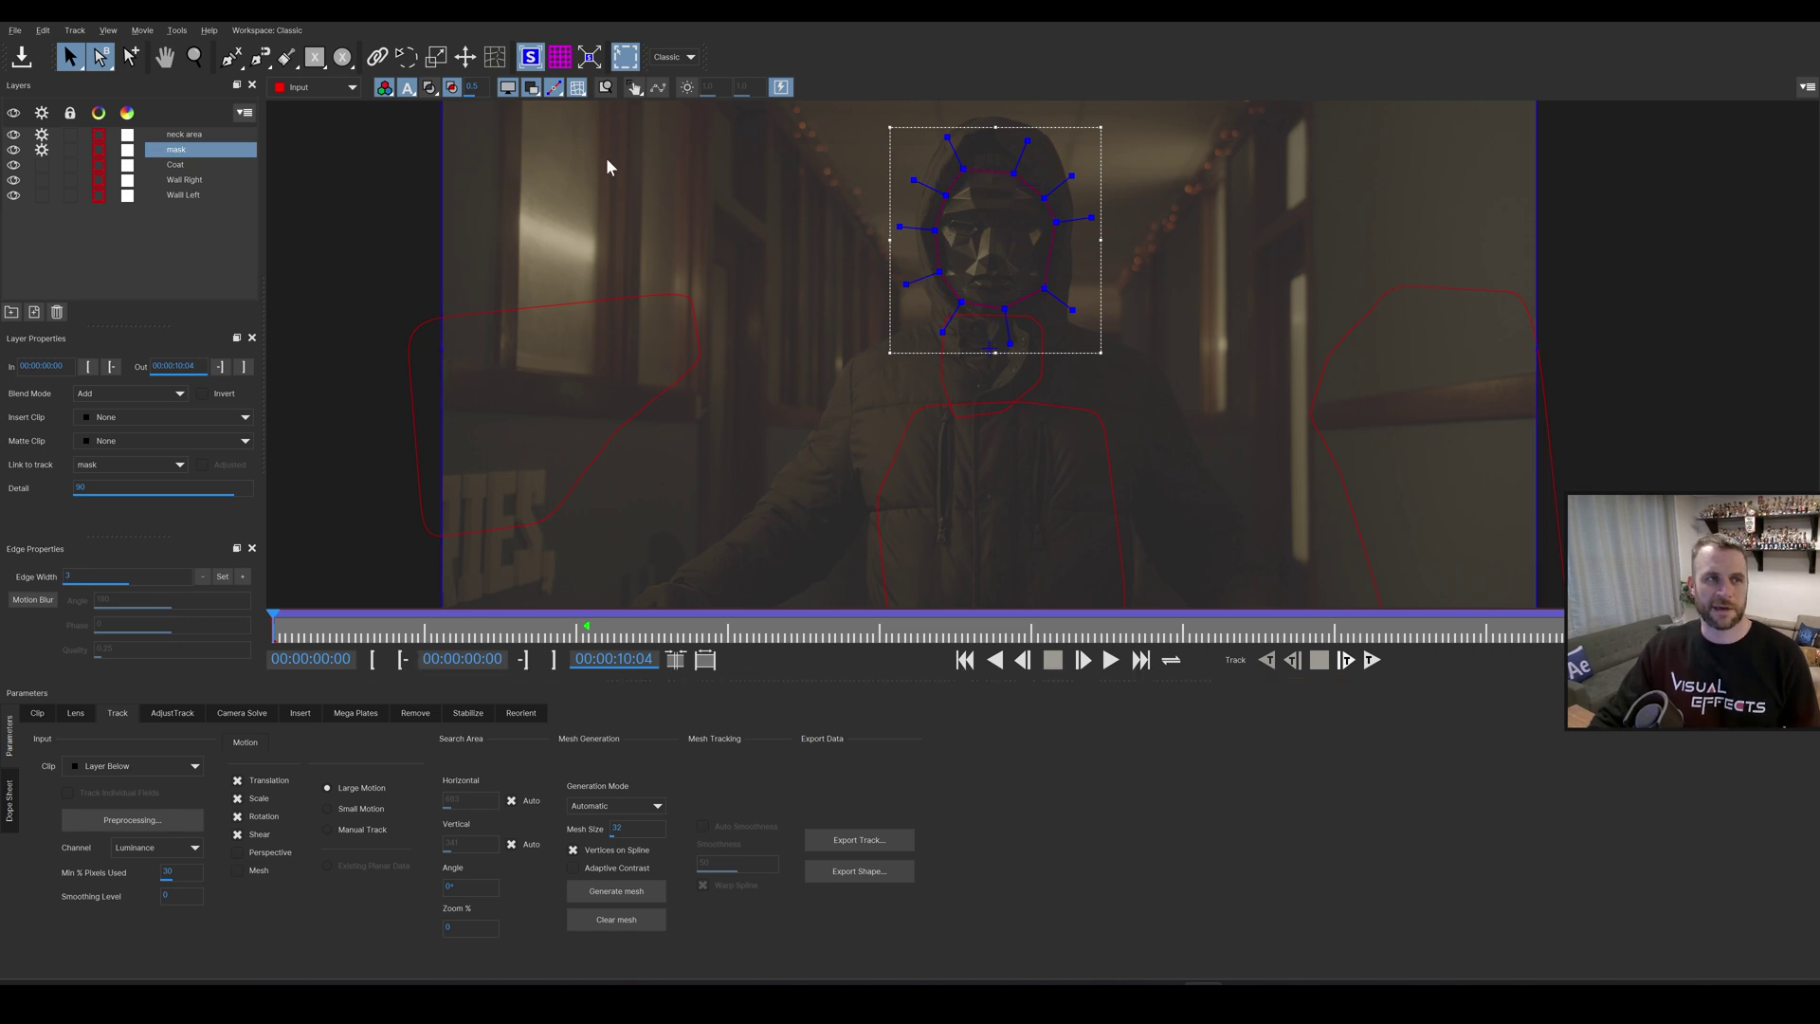
- Fit the neck area layer's surface to the full frame and close Mocha Pro to return to After Effects
{"action": "left_click", "coordinate": [243, 138]}
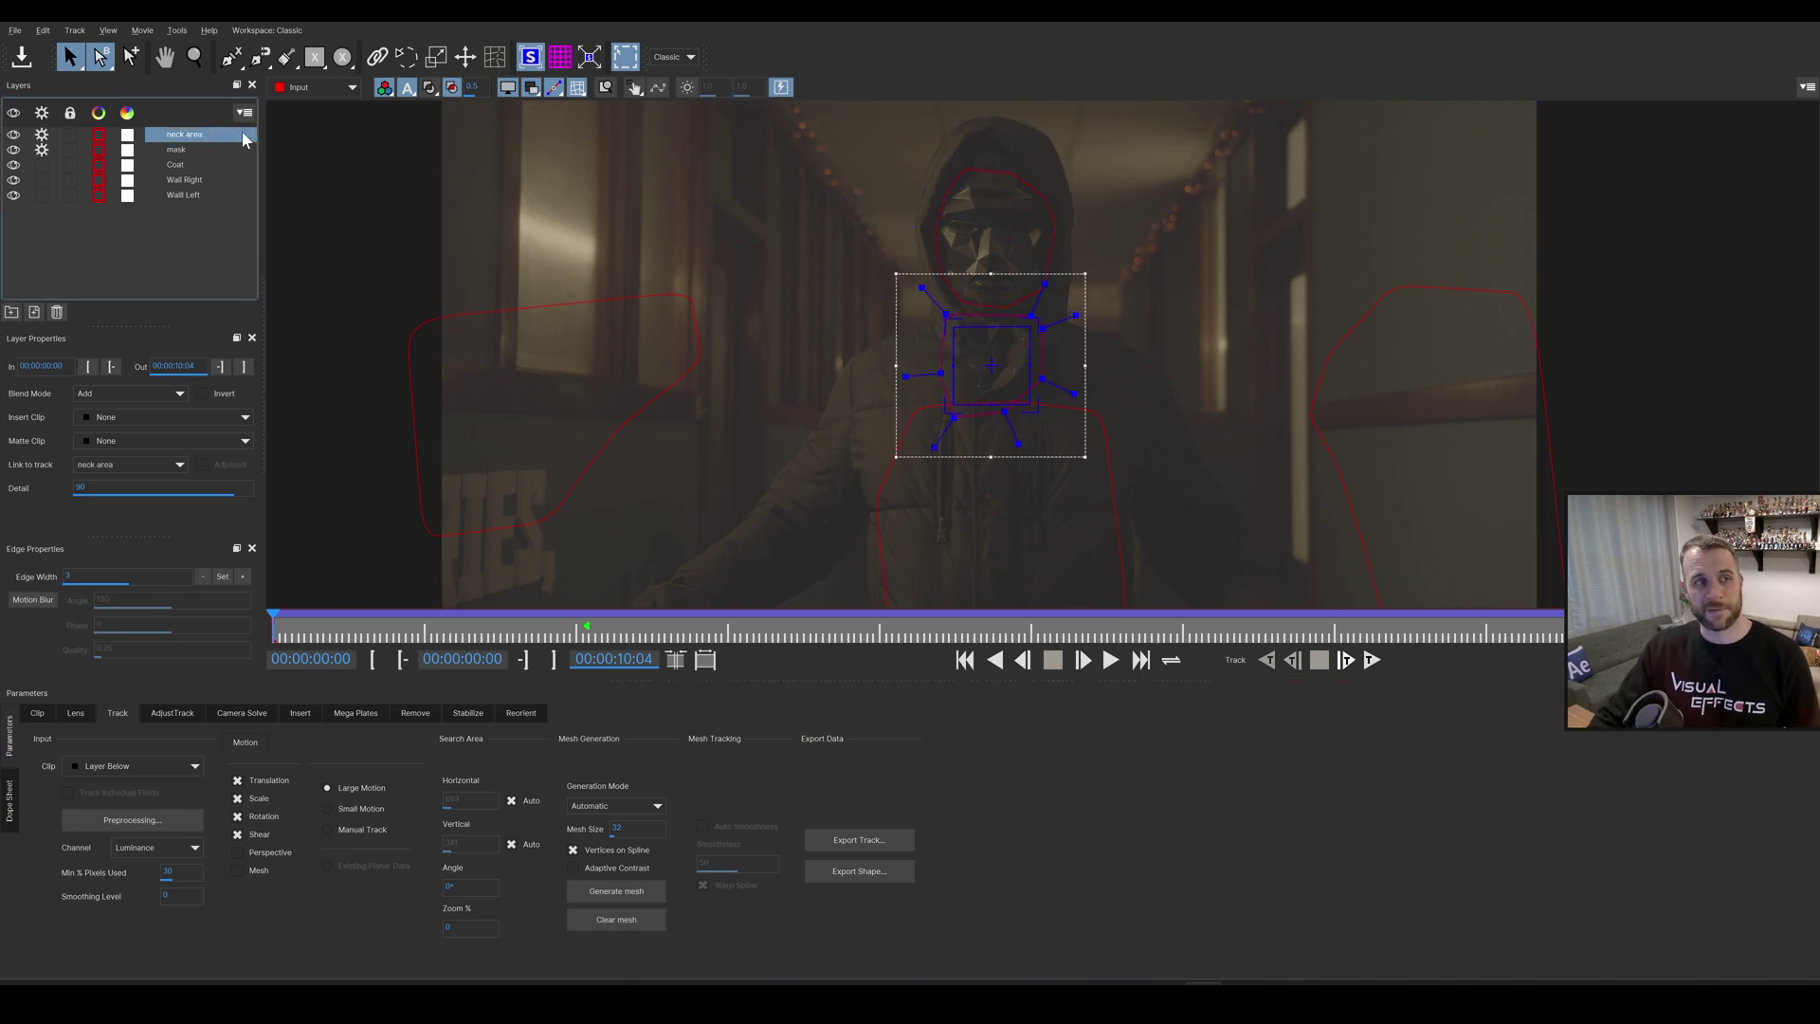
{"action": "left_click", "coordinate": [588, 59]}
{"action": "left_click", "coordinate": [1152, 548]}
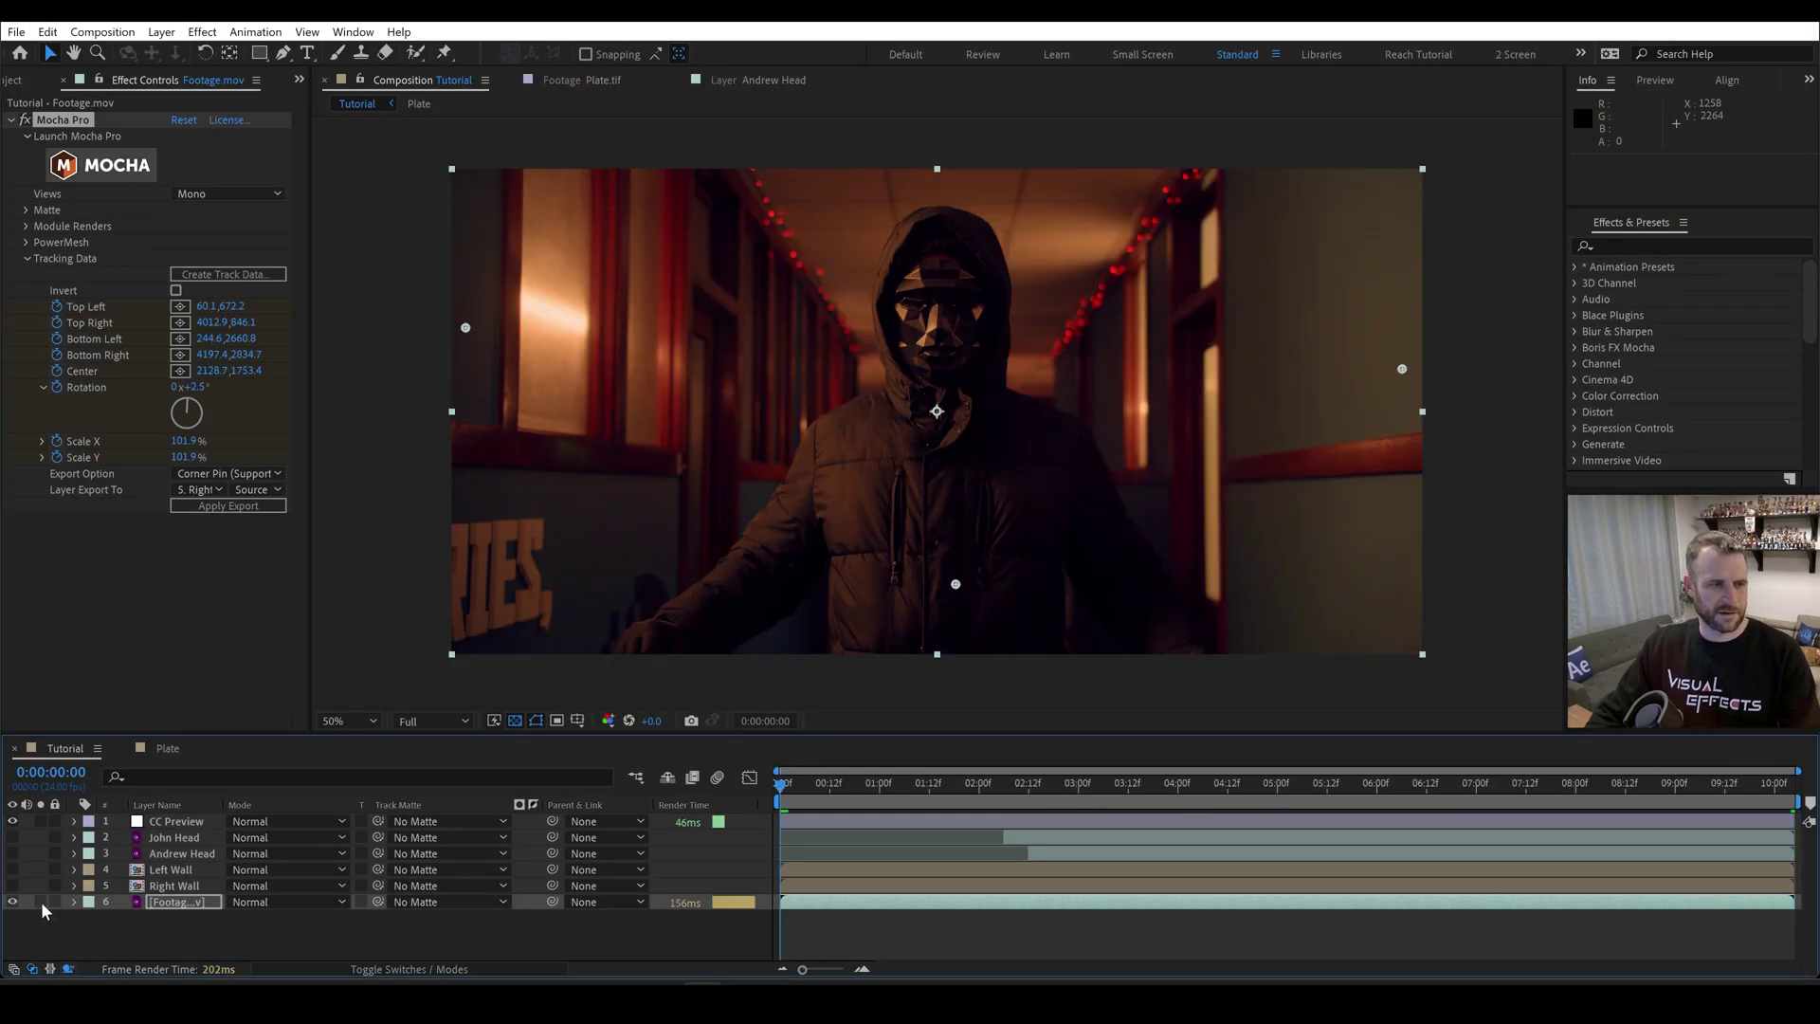
- Solo the bottom Footage.mov layer and create a Content-Aware Fill reference frame of its first frame in Photoshop
{"action": "left_click", "coordinate": [40, 905]}
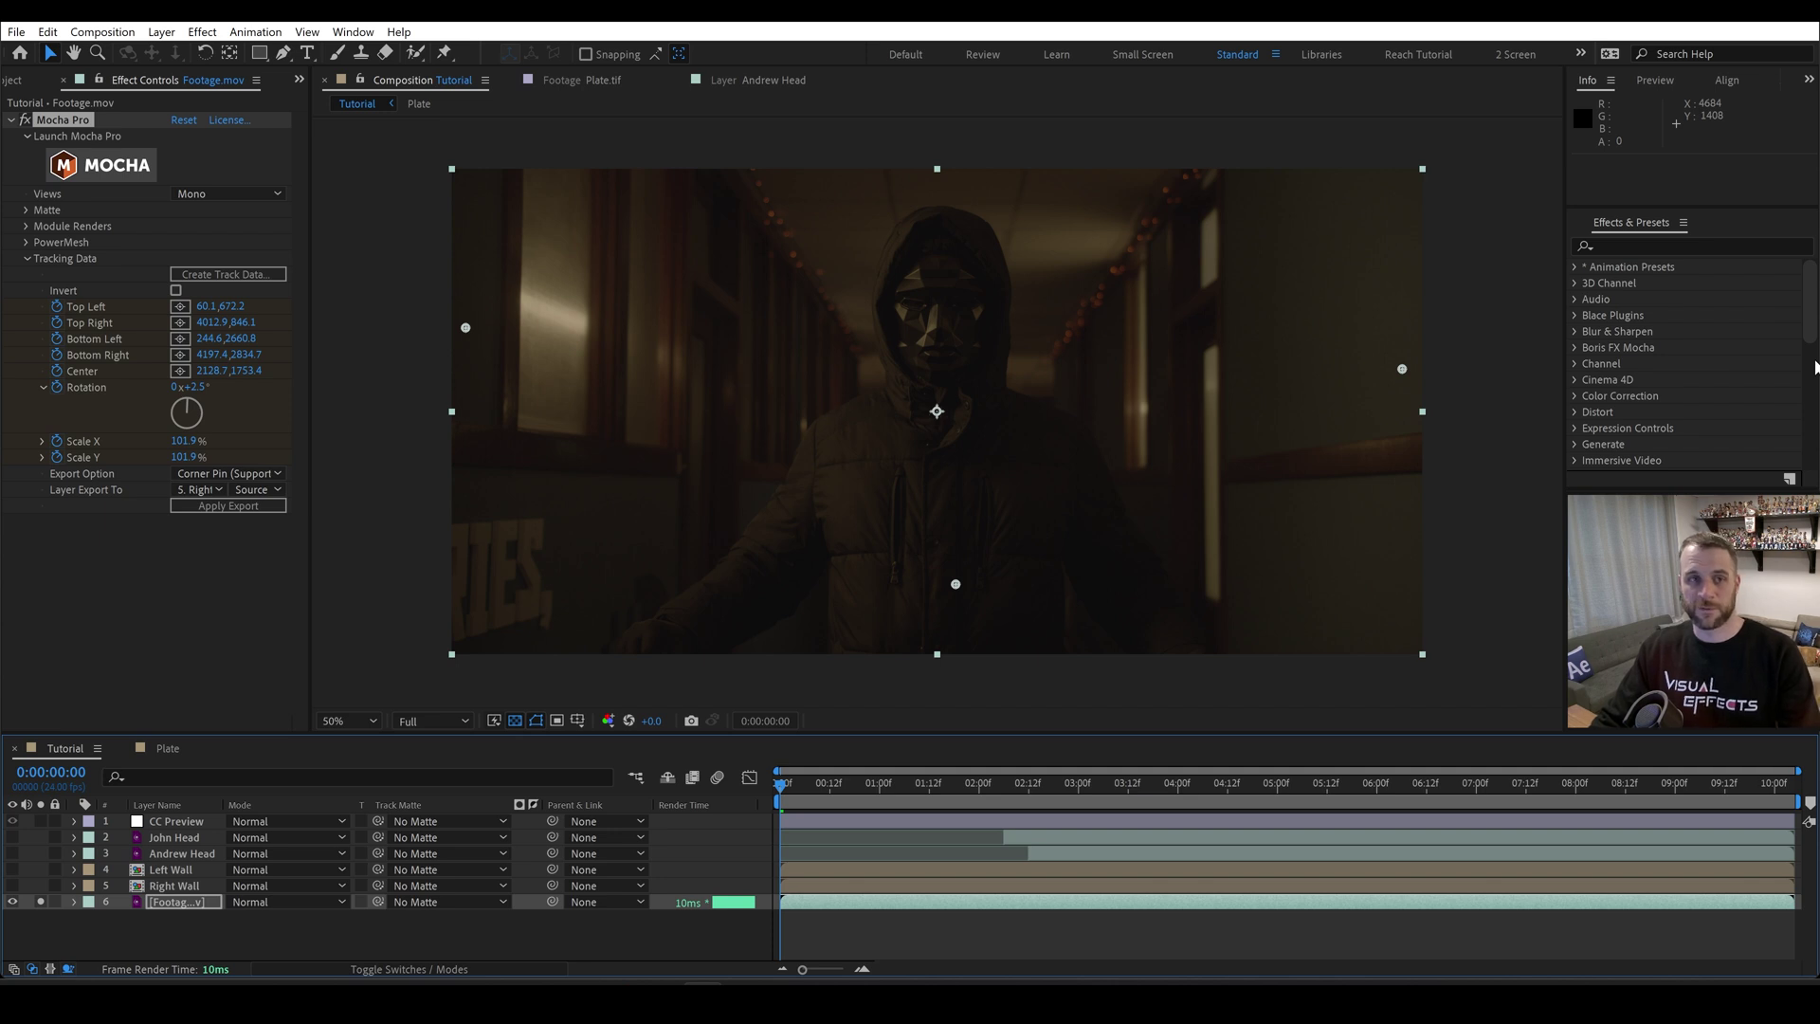
{"action": "left_click", "coordinate": [353, 31]}
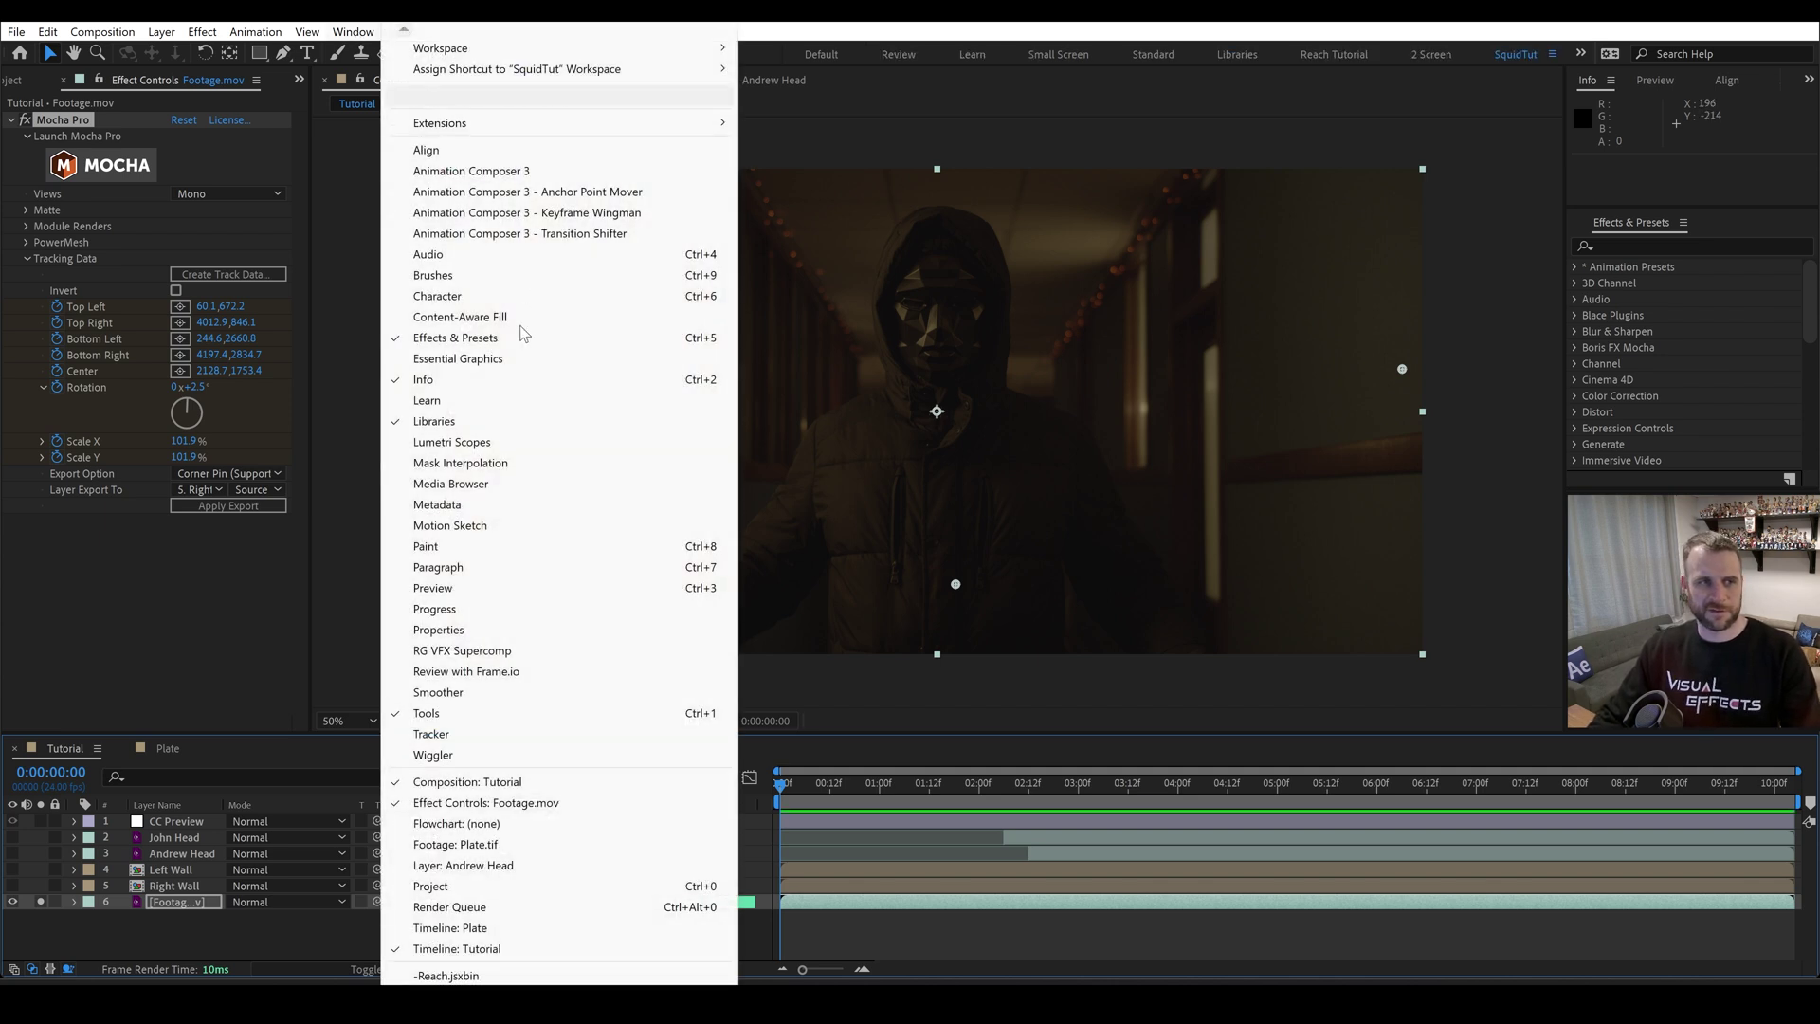
{"action": "left_click", "coordinate": [488, 317]}
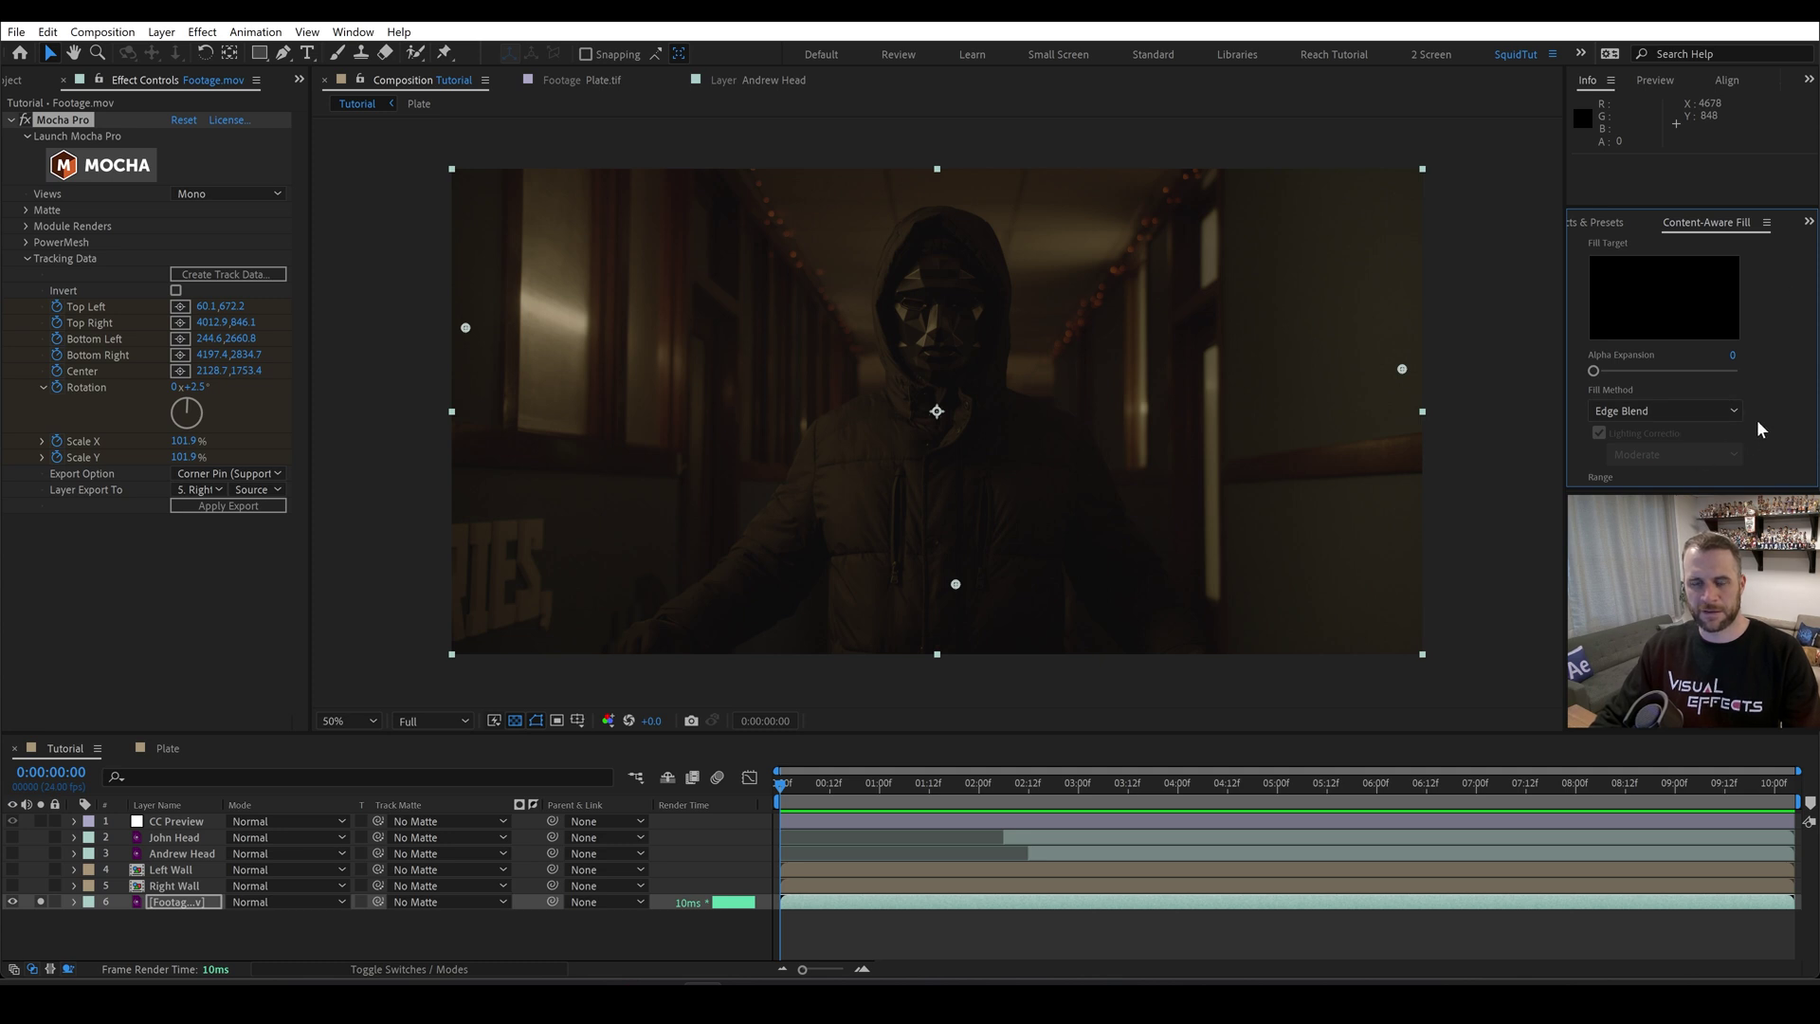
{"action": "left_click_drag", "start_coordinate": [1622, 207], "coordinate": [1625, 110]}
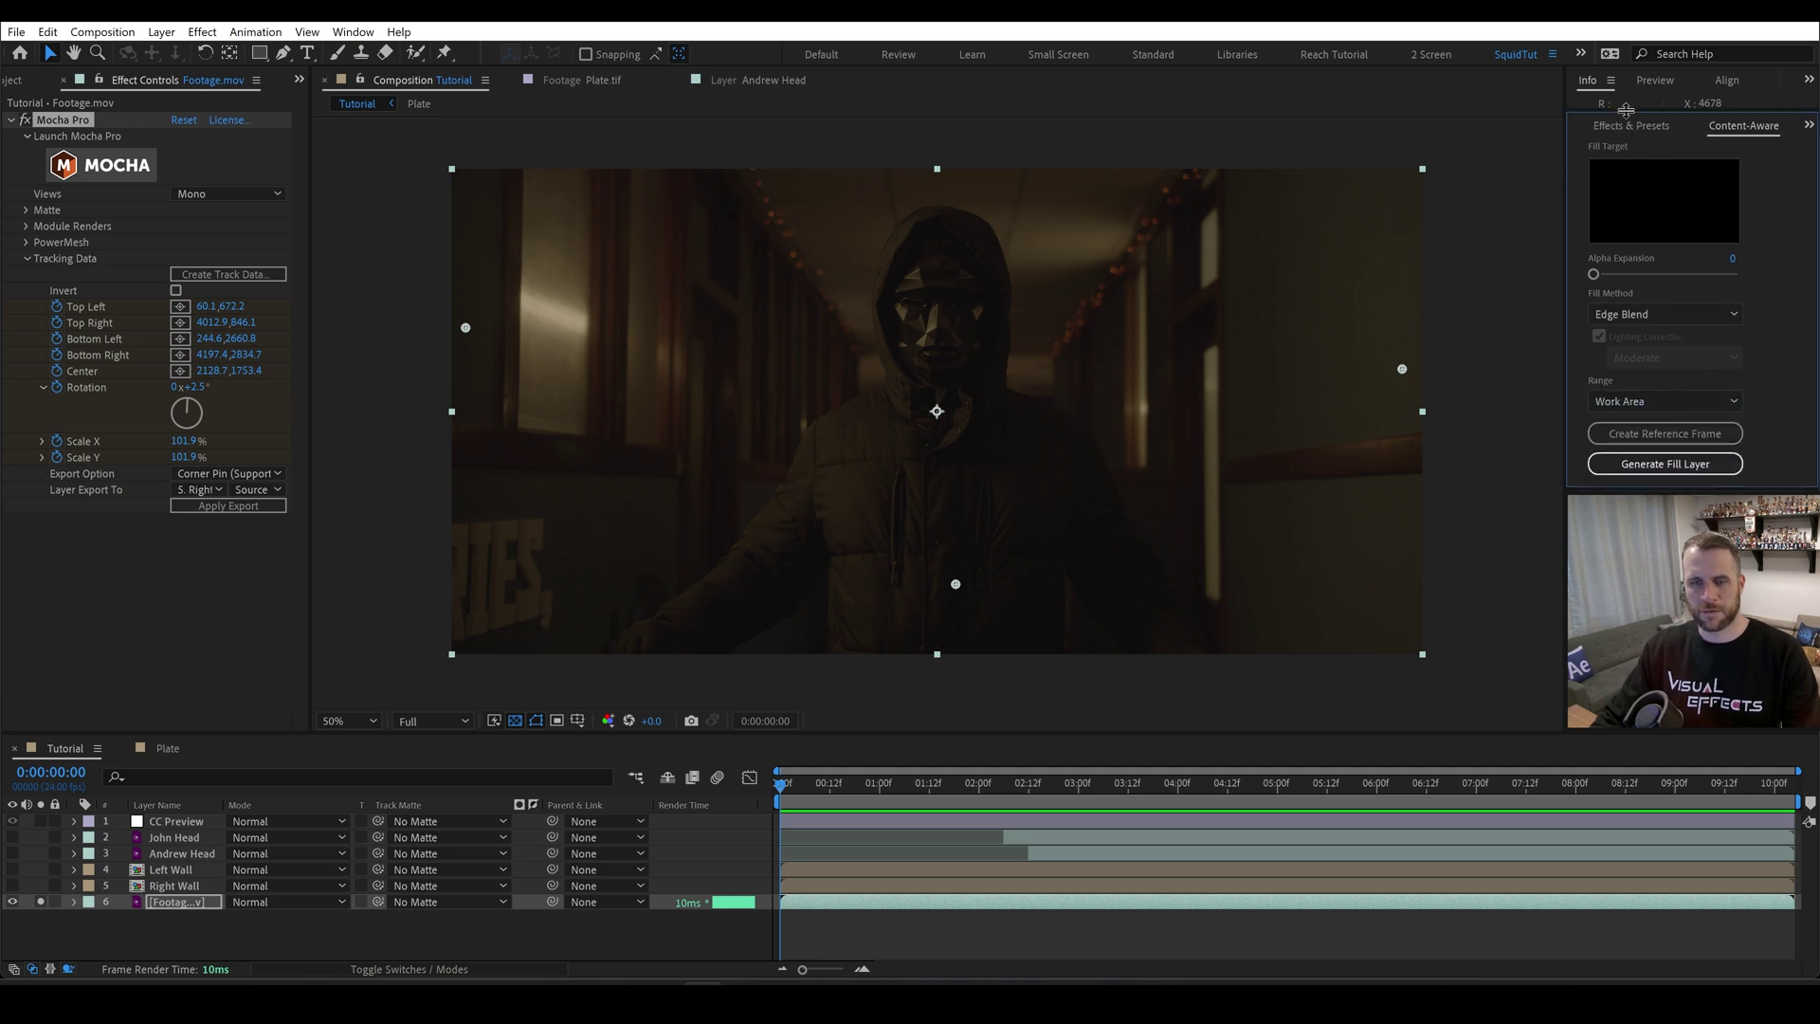
{"action": "left_click", "coordinate": [1661, 441]}
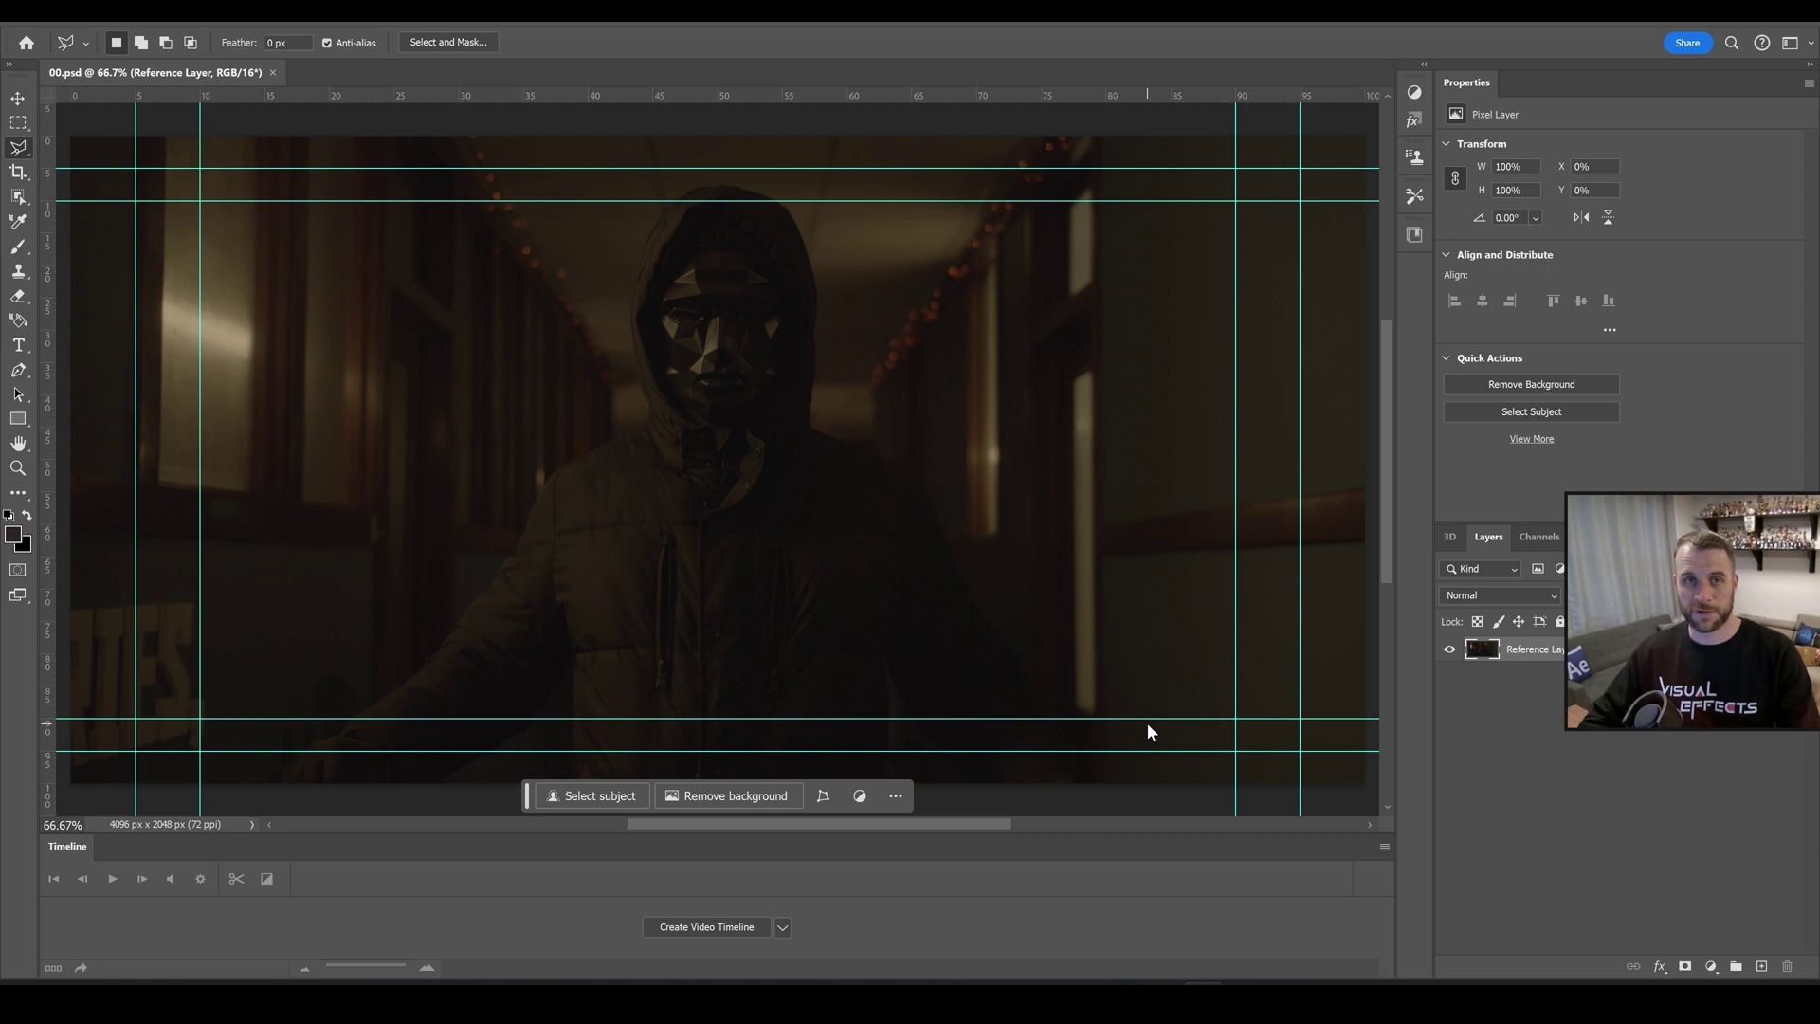
- Select the figure's neck area with the Polygonal Lasso and replace it using Generative Fill without a prompt
{"action": "left_click", "coordinate": [674, 517]}
{"action": "left_click", "coordinate": [710, 531]}
{"action": "left_click", "coordinate": [779, 511]}
{"action": "left_click", "coordinate": [784, 446]}
{"action": "left_click", "coordinate": [778, 417]}
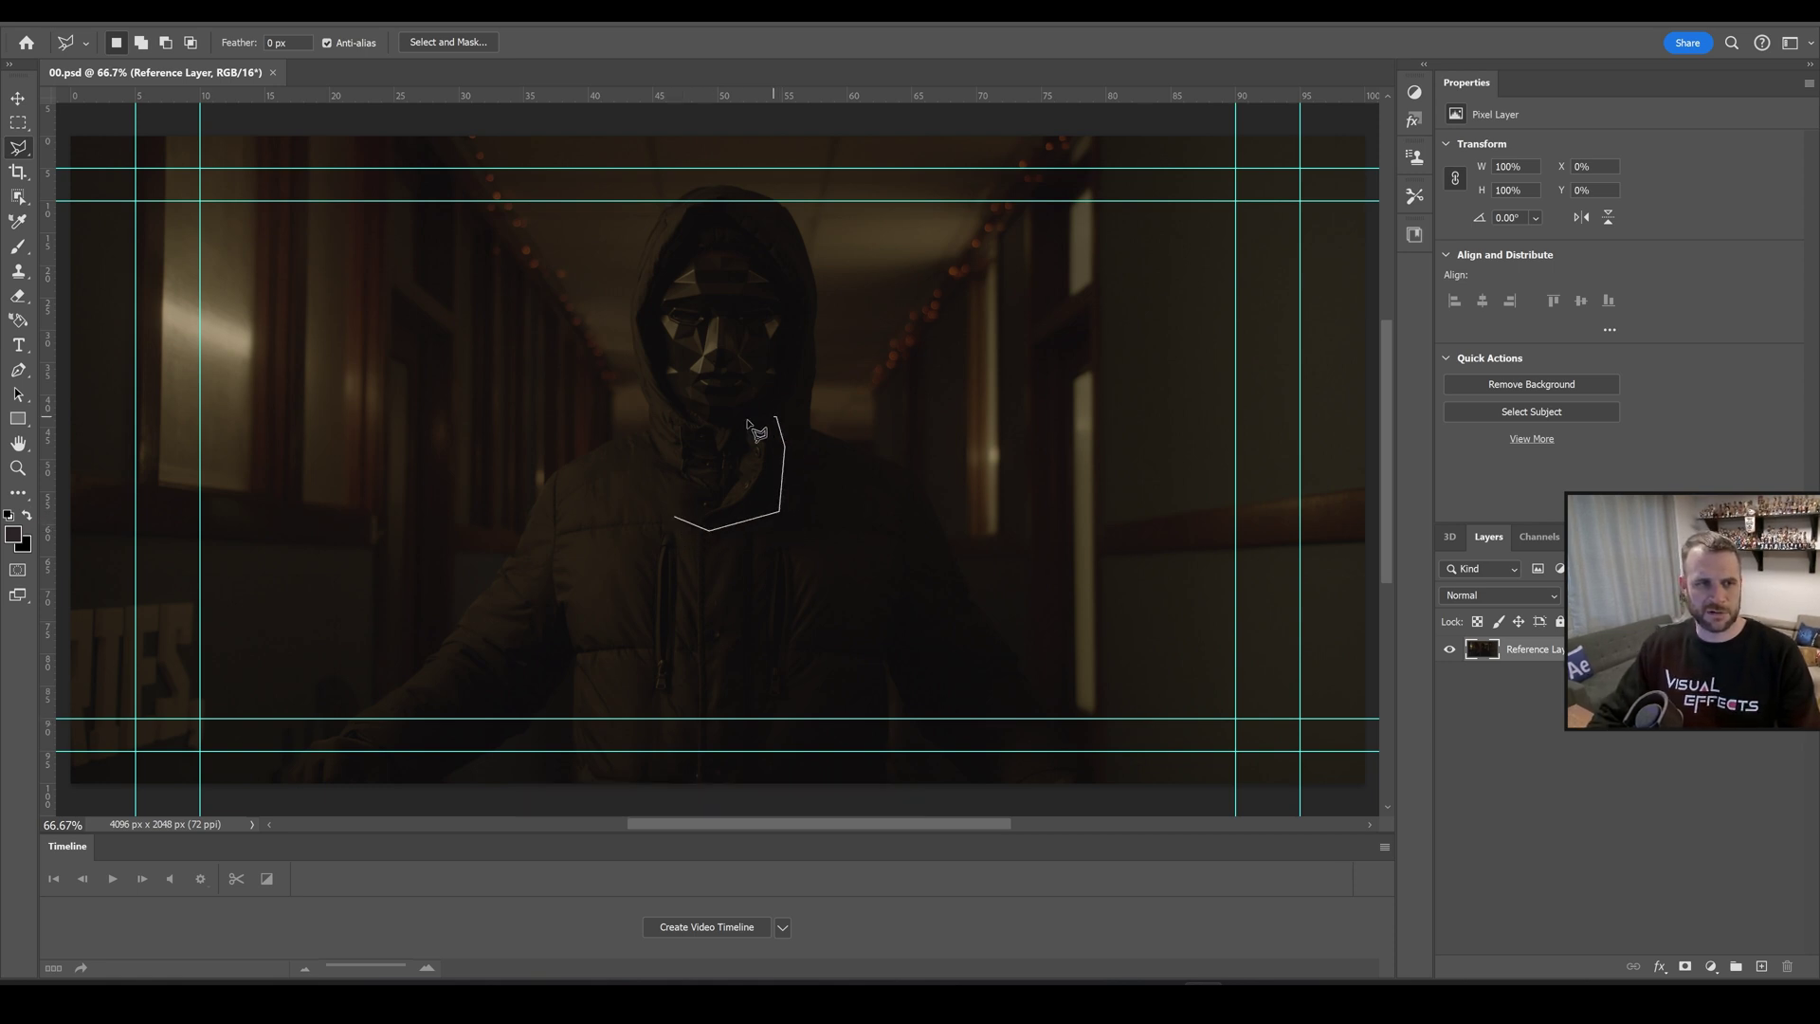
{"action": "left_click", "coordinate": [703, 423]}
{"action": "left_click", "coordinate": [658, 428]}
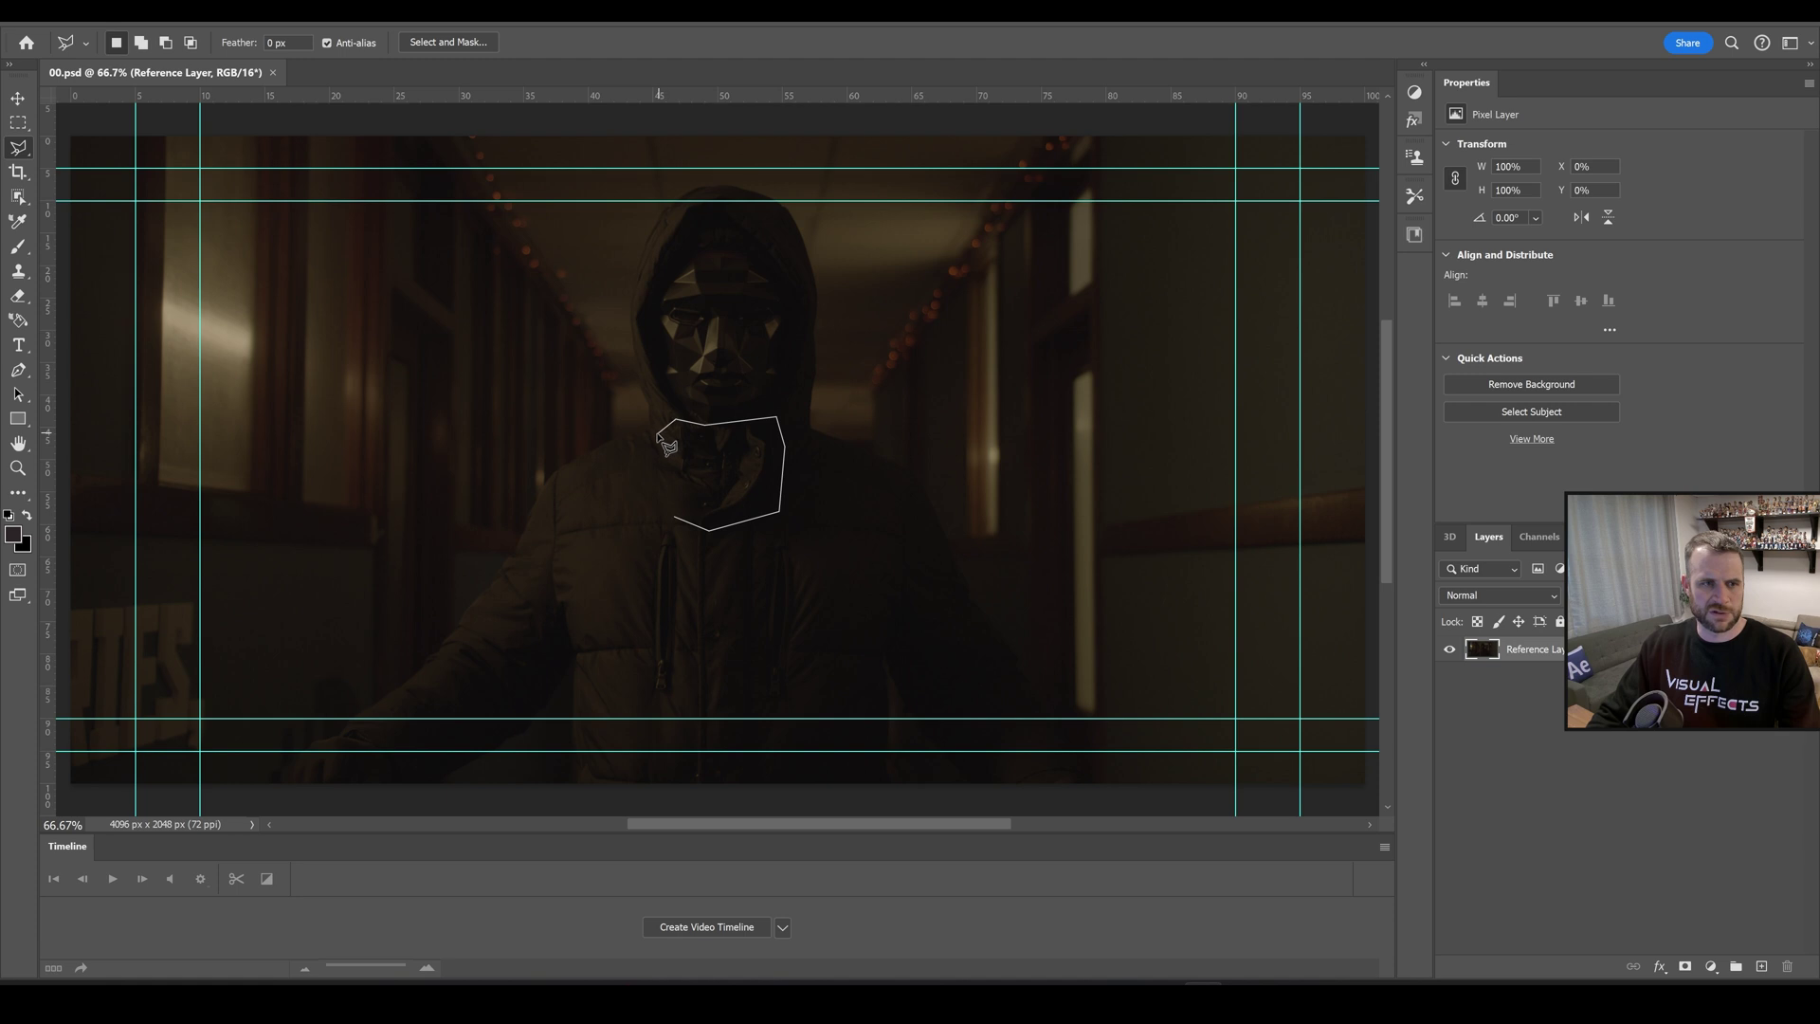
{"action": "left_click", "coordinate": [674, 517]}
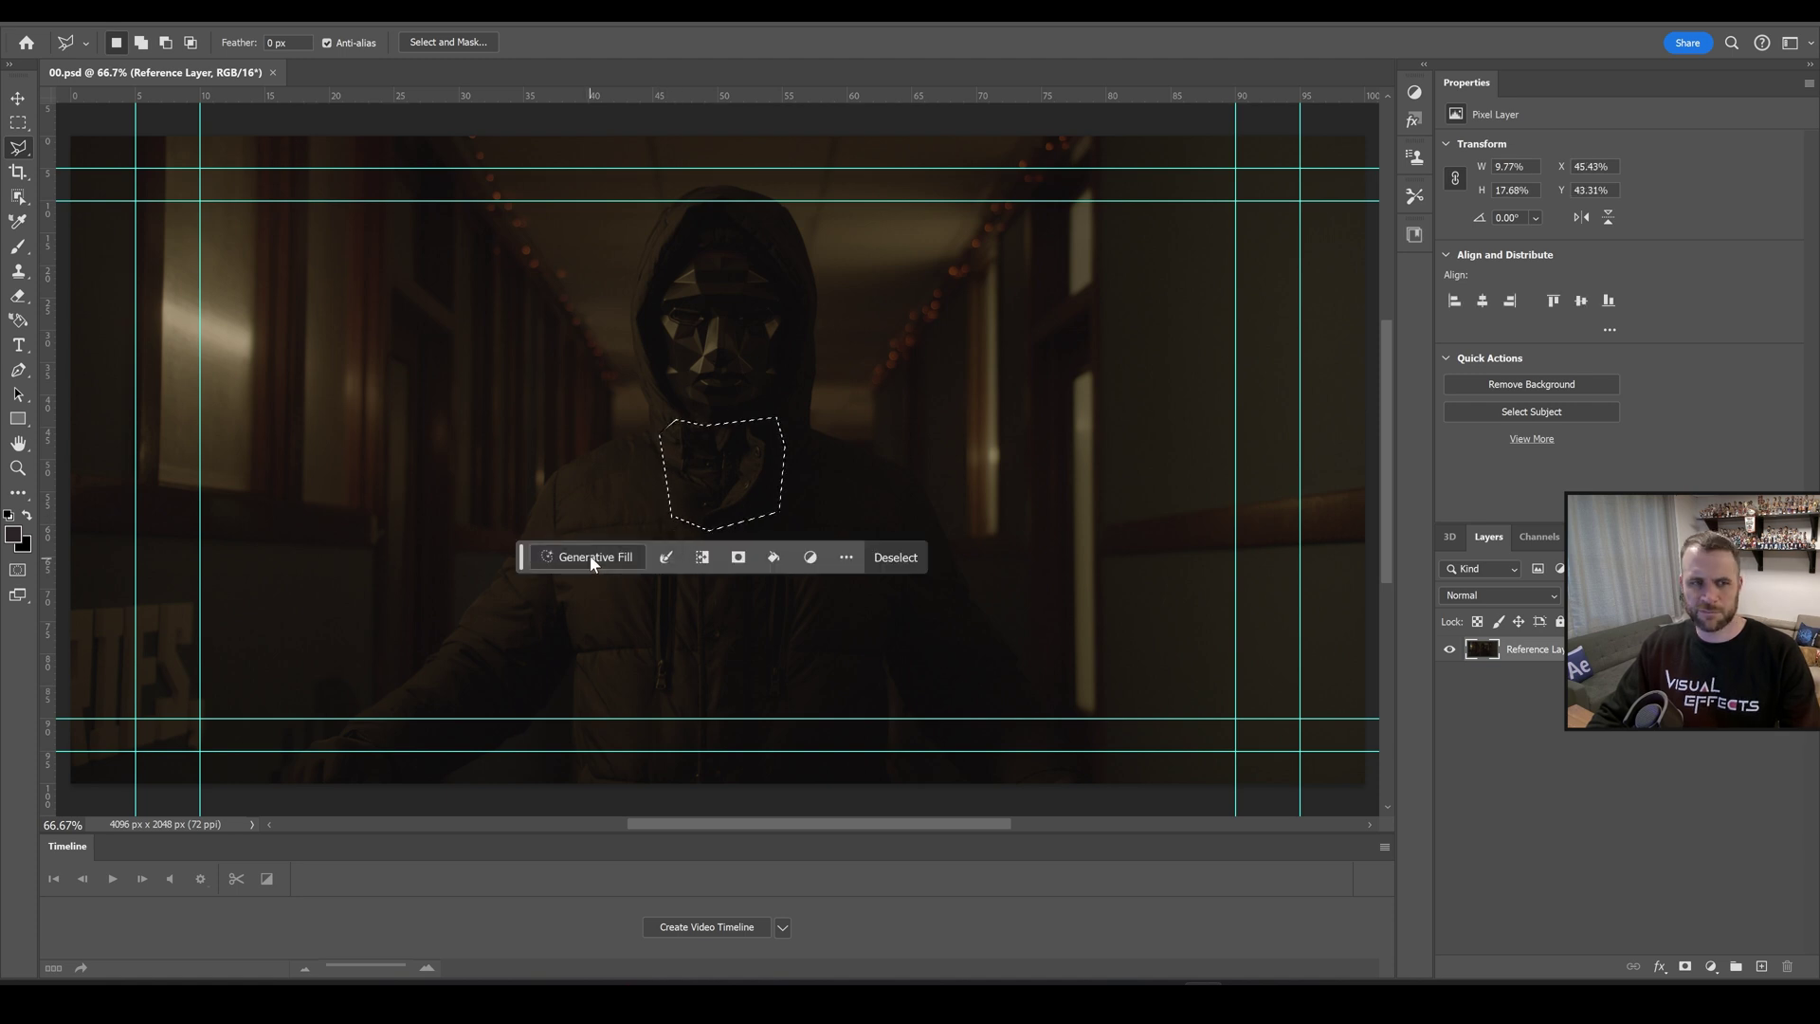
{"action": "left_click", "coordinate": [588, 560]}
{"action": "left_click", "coordinate": [930, 557]}
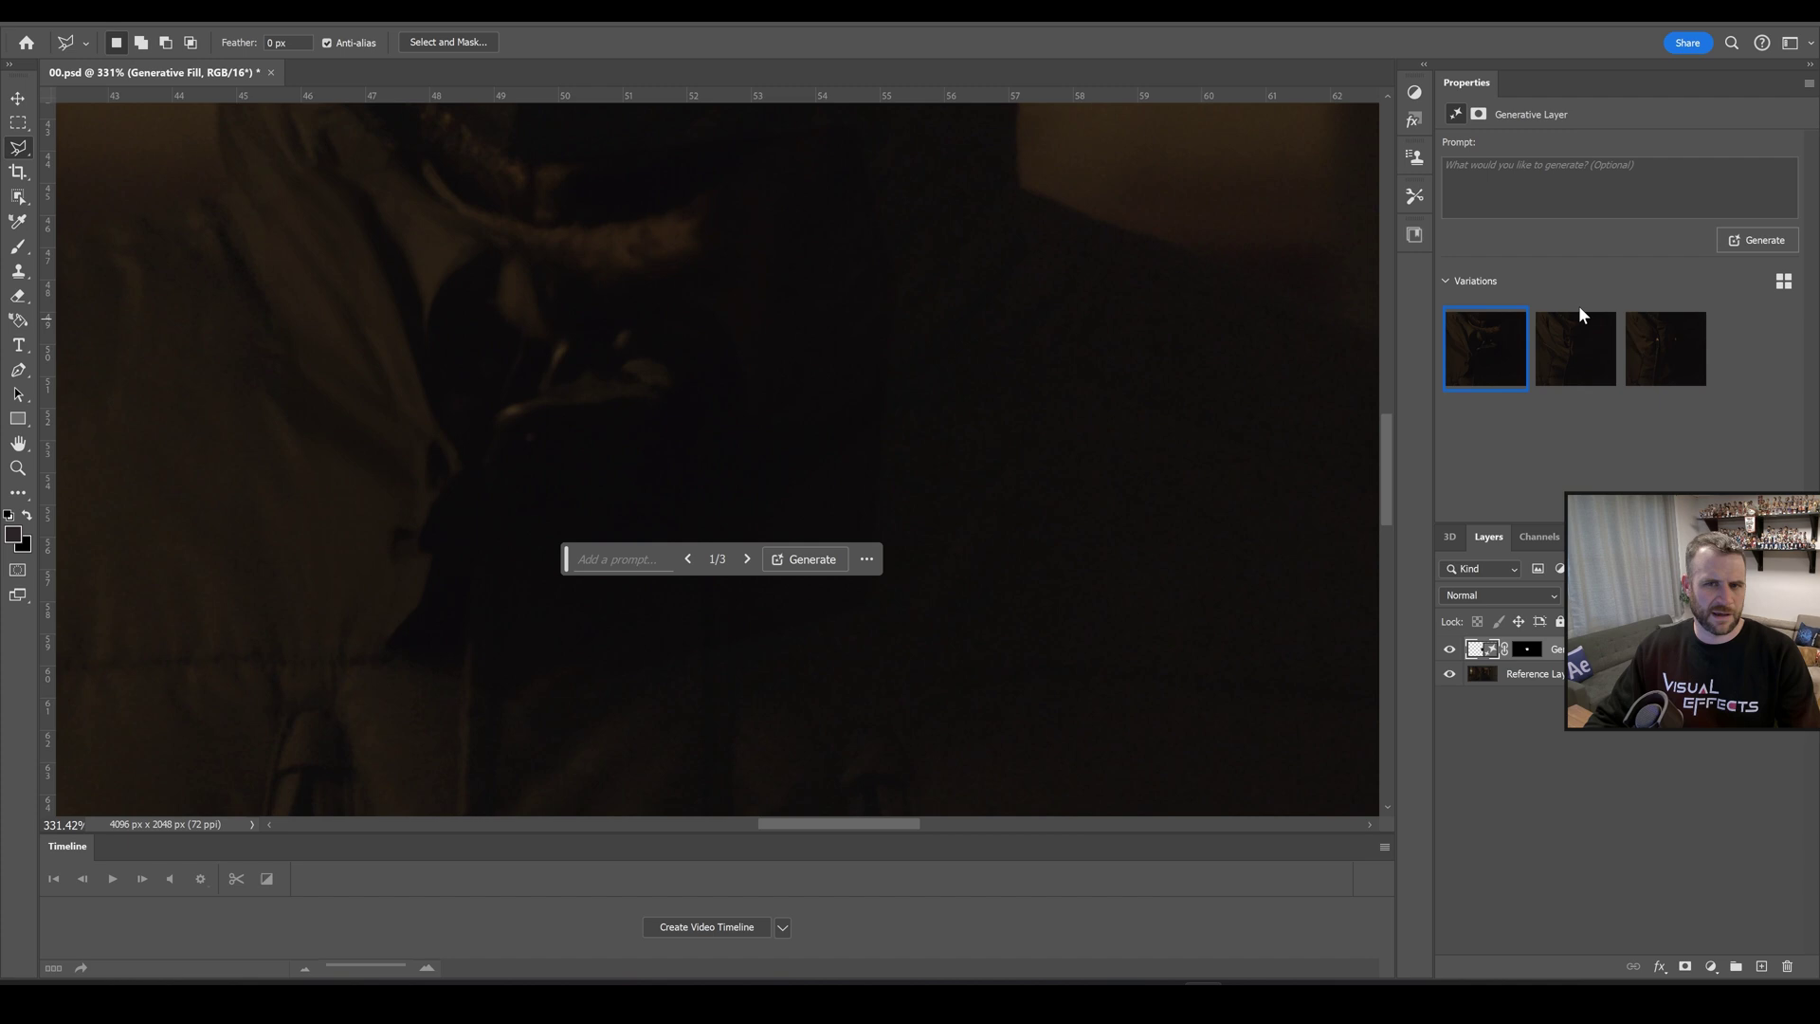
- Compare the generated neck variations and keep the second one
{"action": "left_click", "coordinate": [1569, 357]}
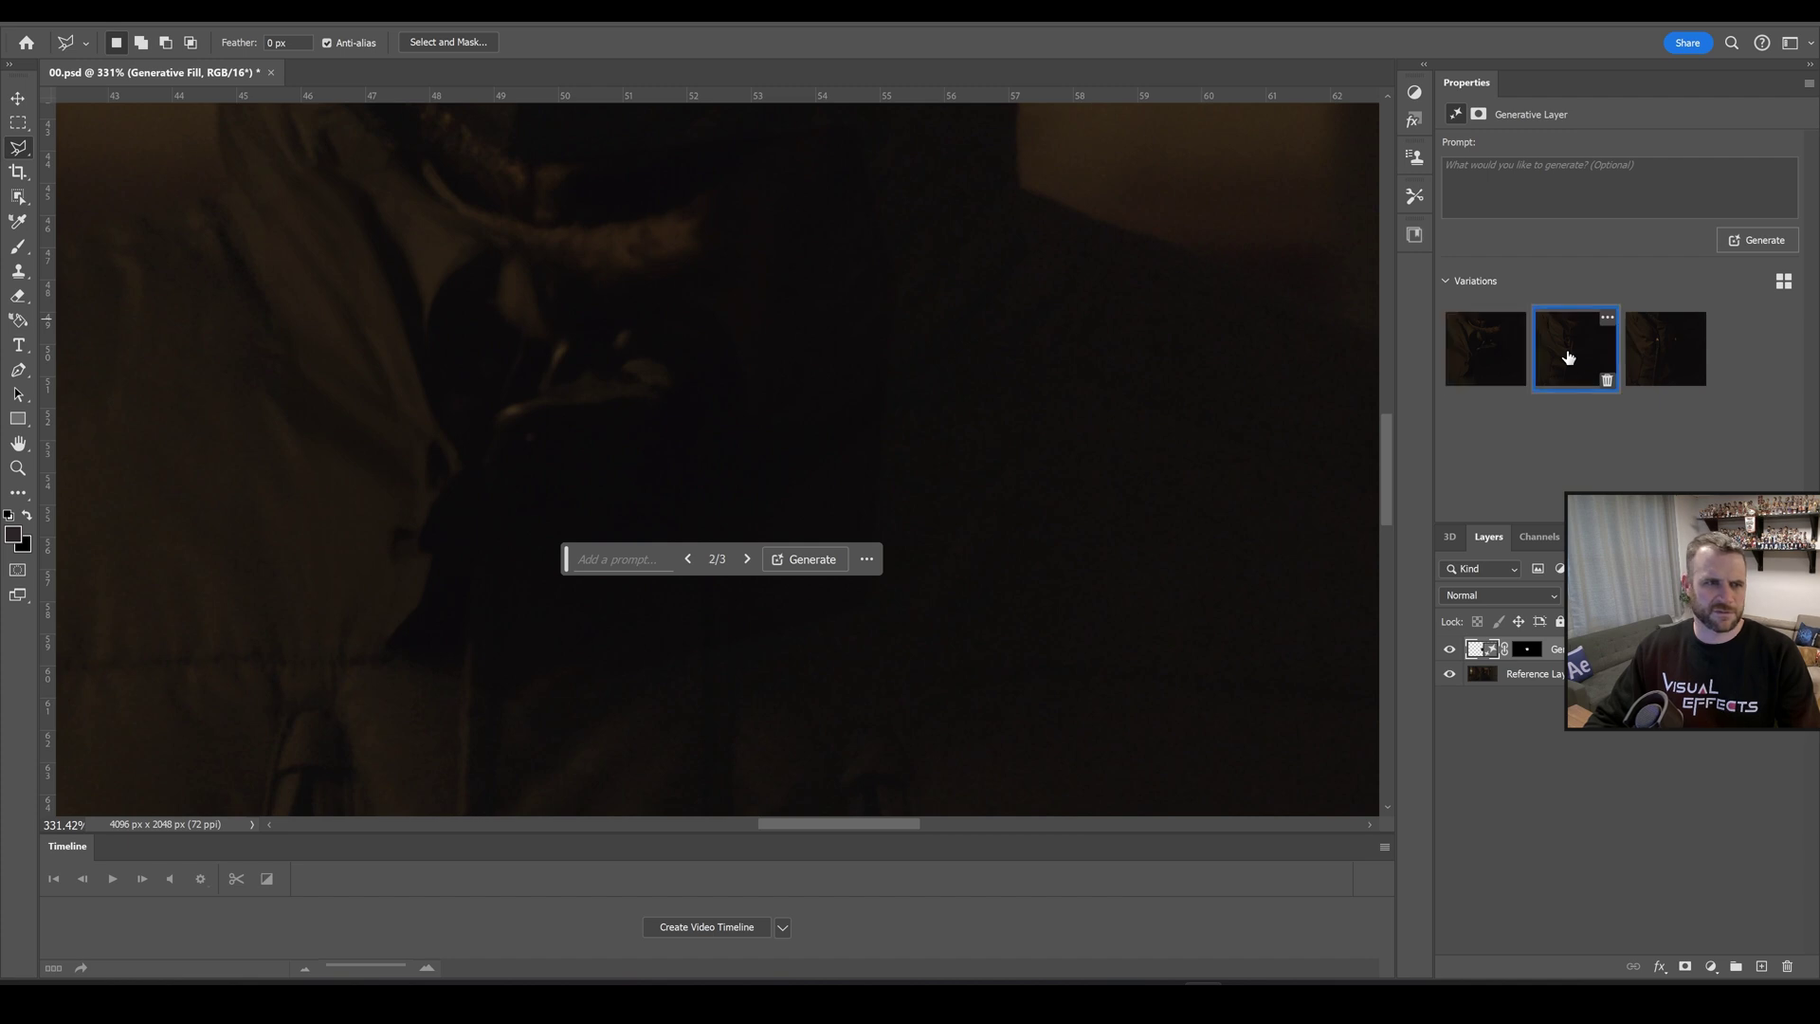
{"action": "scroll", "coordinate": [806, 394], "scroll_direction": "down", "scroll_amount": 5}
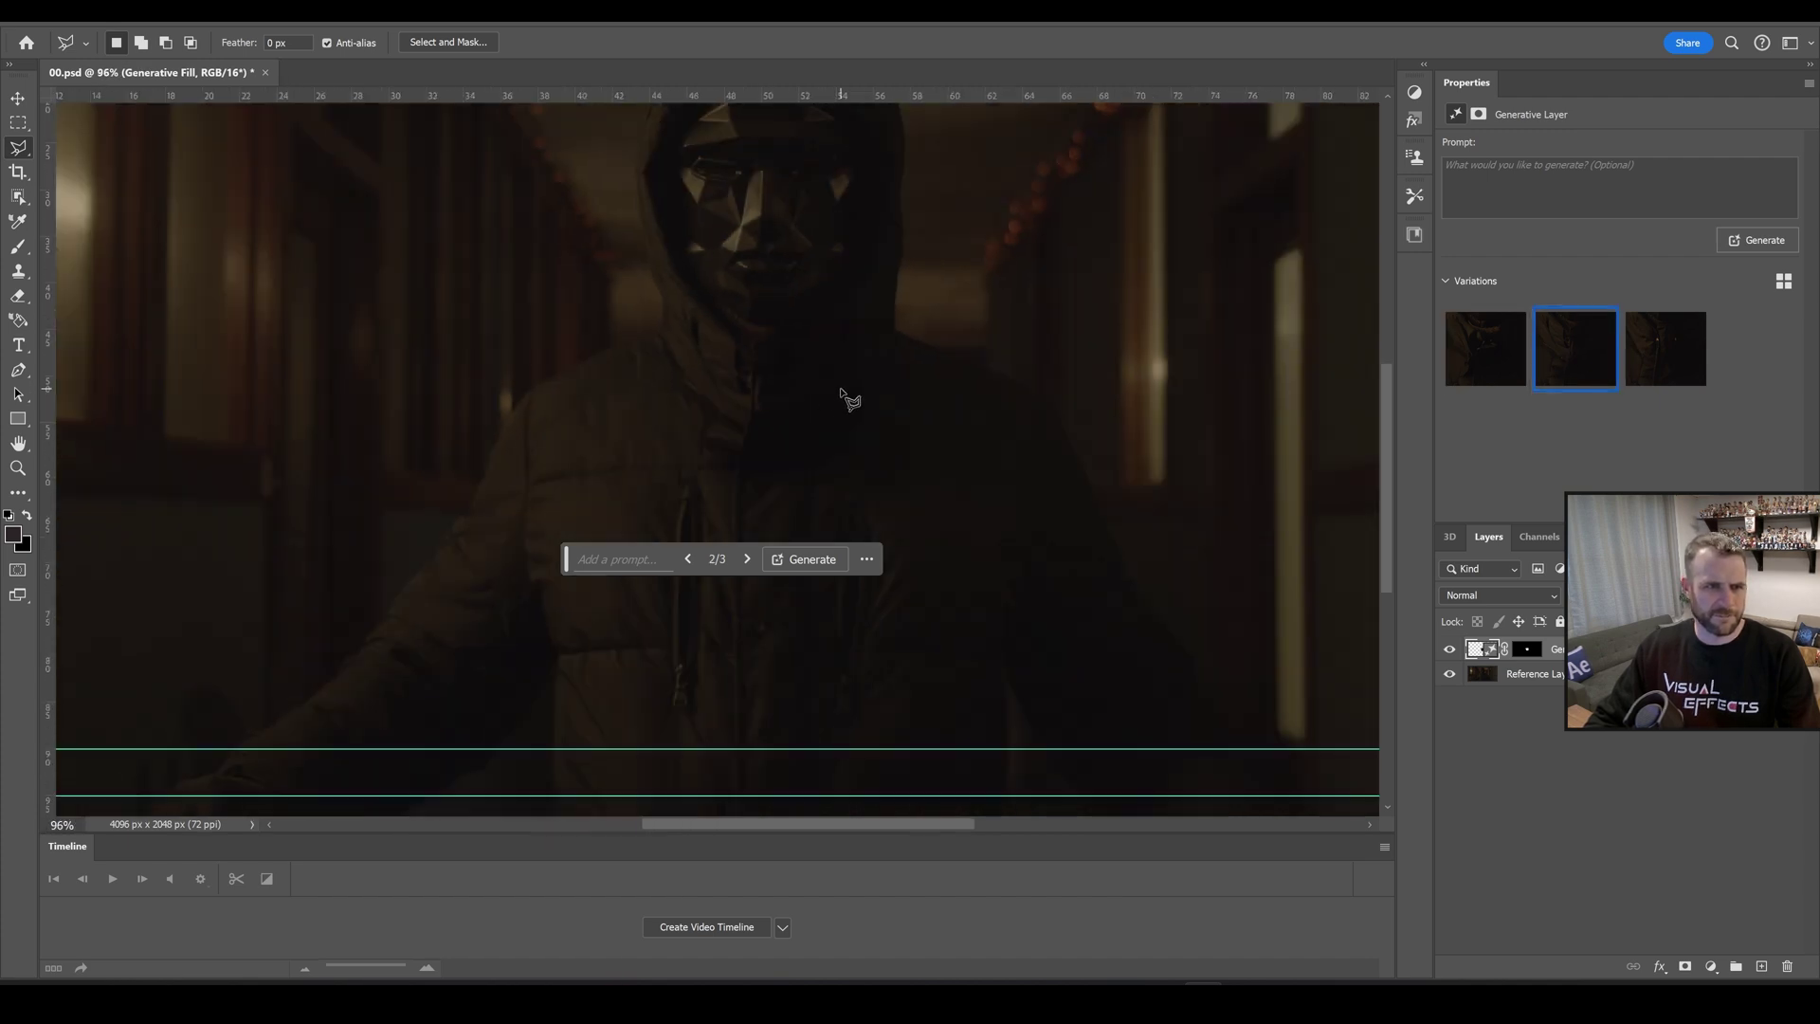
{"action": "left_click", "coordinate": [1647, 360]}
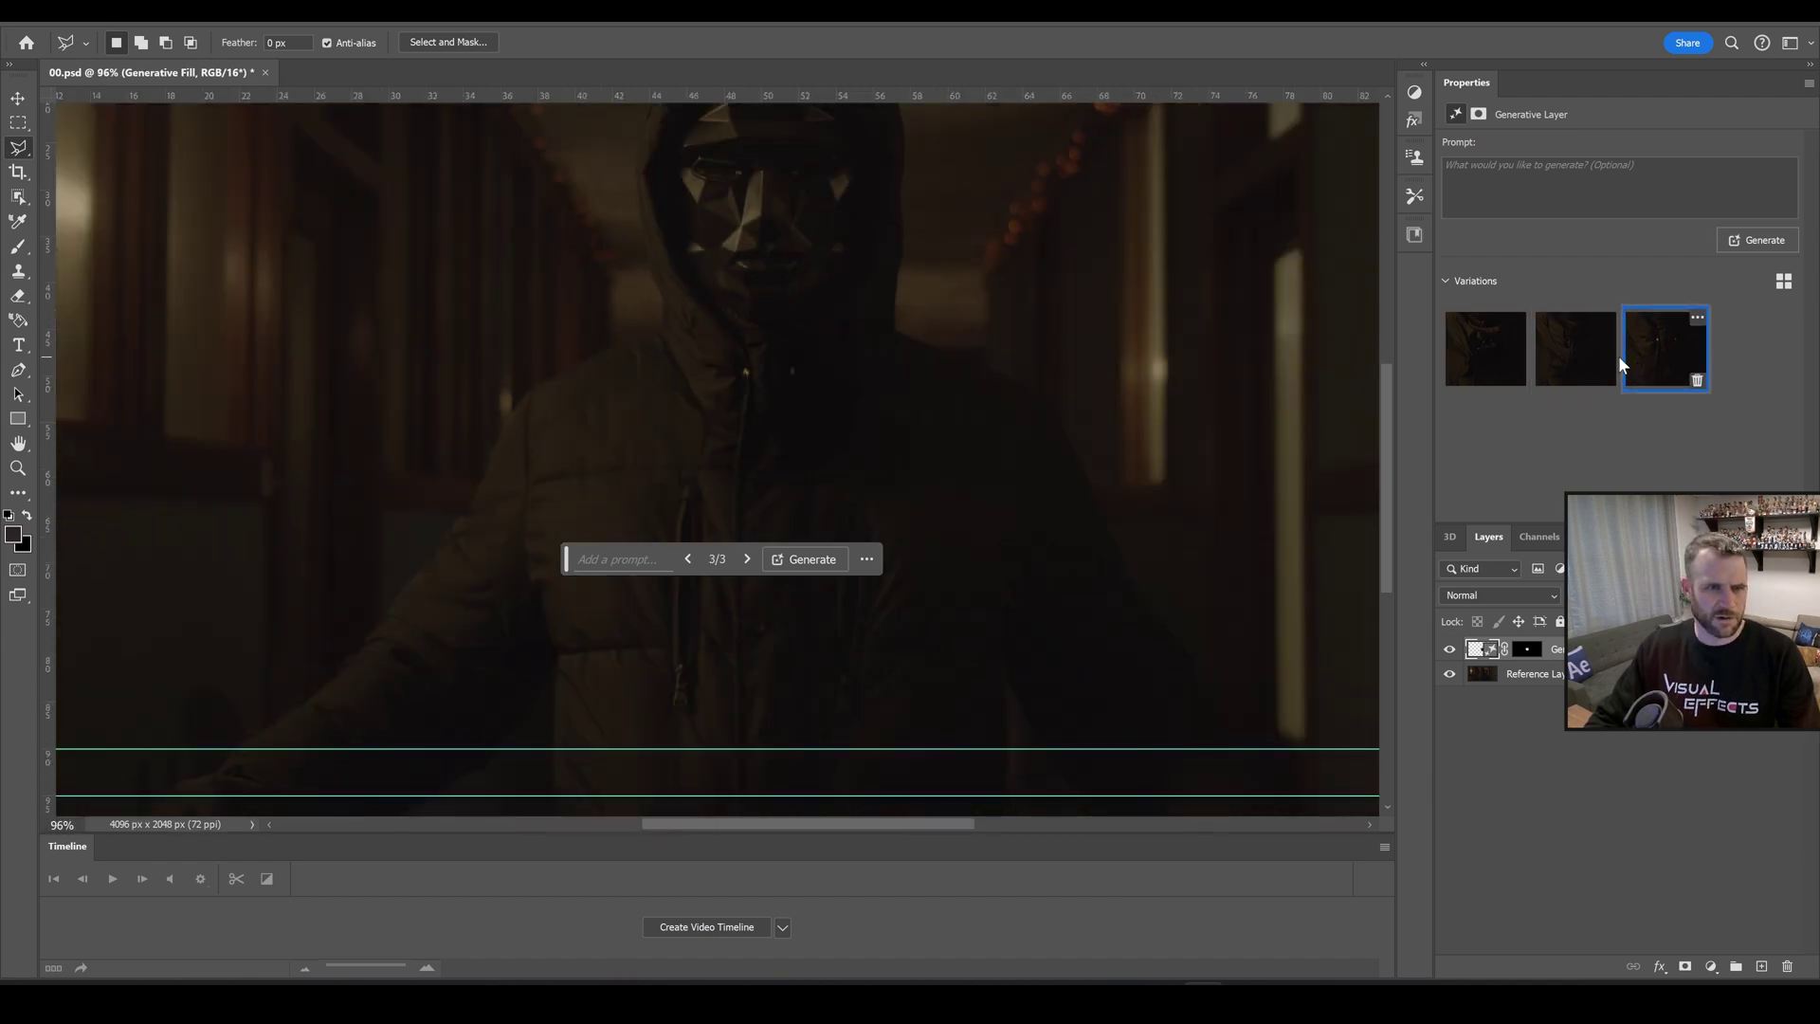
{"action": "left_click", "coordinate": [1567, 358]}
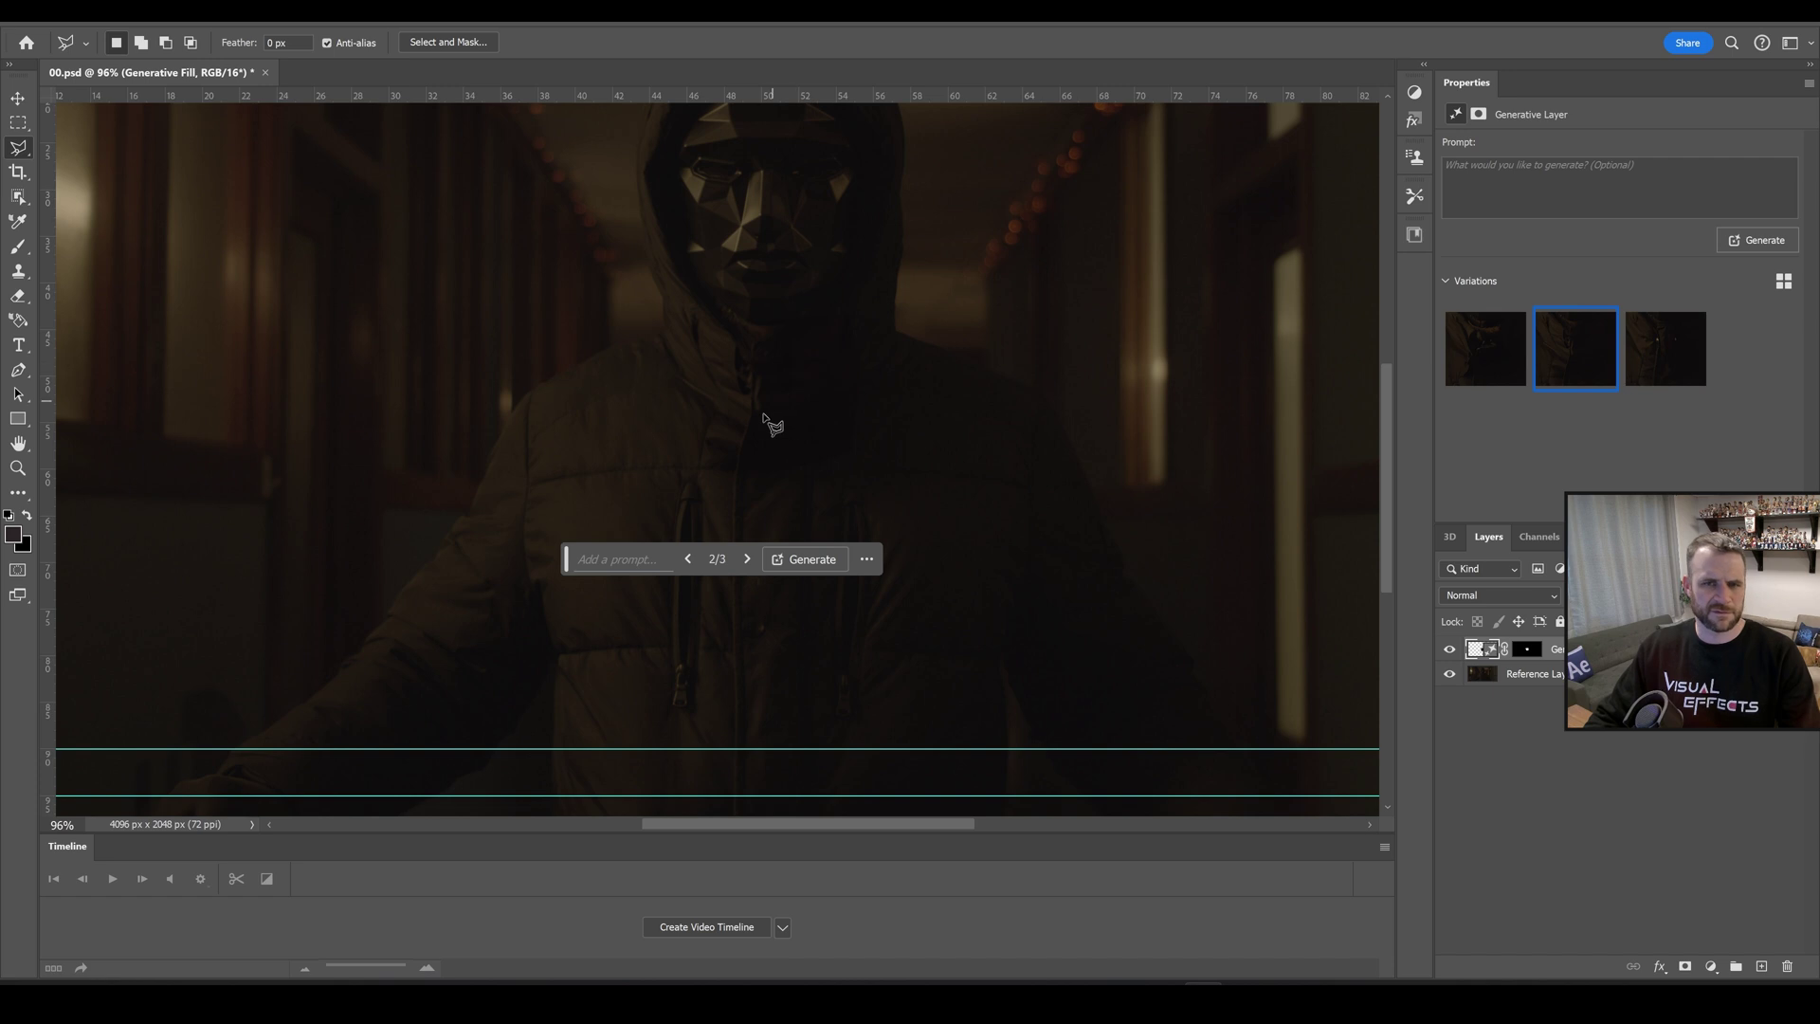
- Select the forehead area of the face mask and replace it using Generative Fill without a prompt
{"action": "scroll", "coordinate": [815, 369], "scroll_direction": "up", "scroll_amount": 3}
{"action": "mouse_move", "coordinate": [896, 342]}
{"action": "left_mouse_down"}
{"action": "mouse_move", "coordinate": [823, 244]}
{"action": "mouse_move", "coordinate": [763, 217]}
{"action": "mouse_move", "coordinate": [689, 214]}
{"action": "mouse_move", "coordinate": [633, 249]}
{"action": "mouse_move", "coordinate": [606, 297]}
{"action": "mouse_move", "coordinate": [616, 343]}
{"action": "mouse_move", "coordinate": [773, 312]}
{"action": "mouse_move", "coordinate": [895, 347]}
{"action": "left_mouse_up"}
{"action": "left_click", "coordinate": [933, 386]}
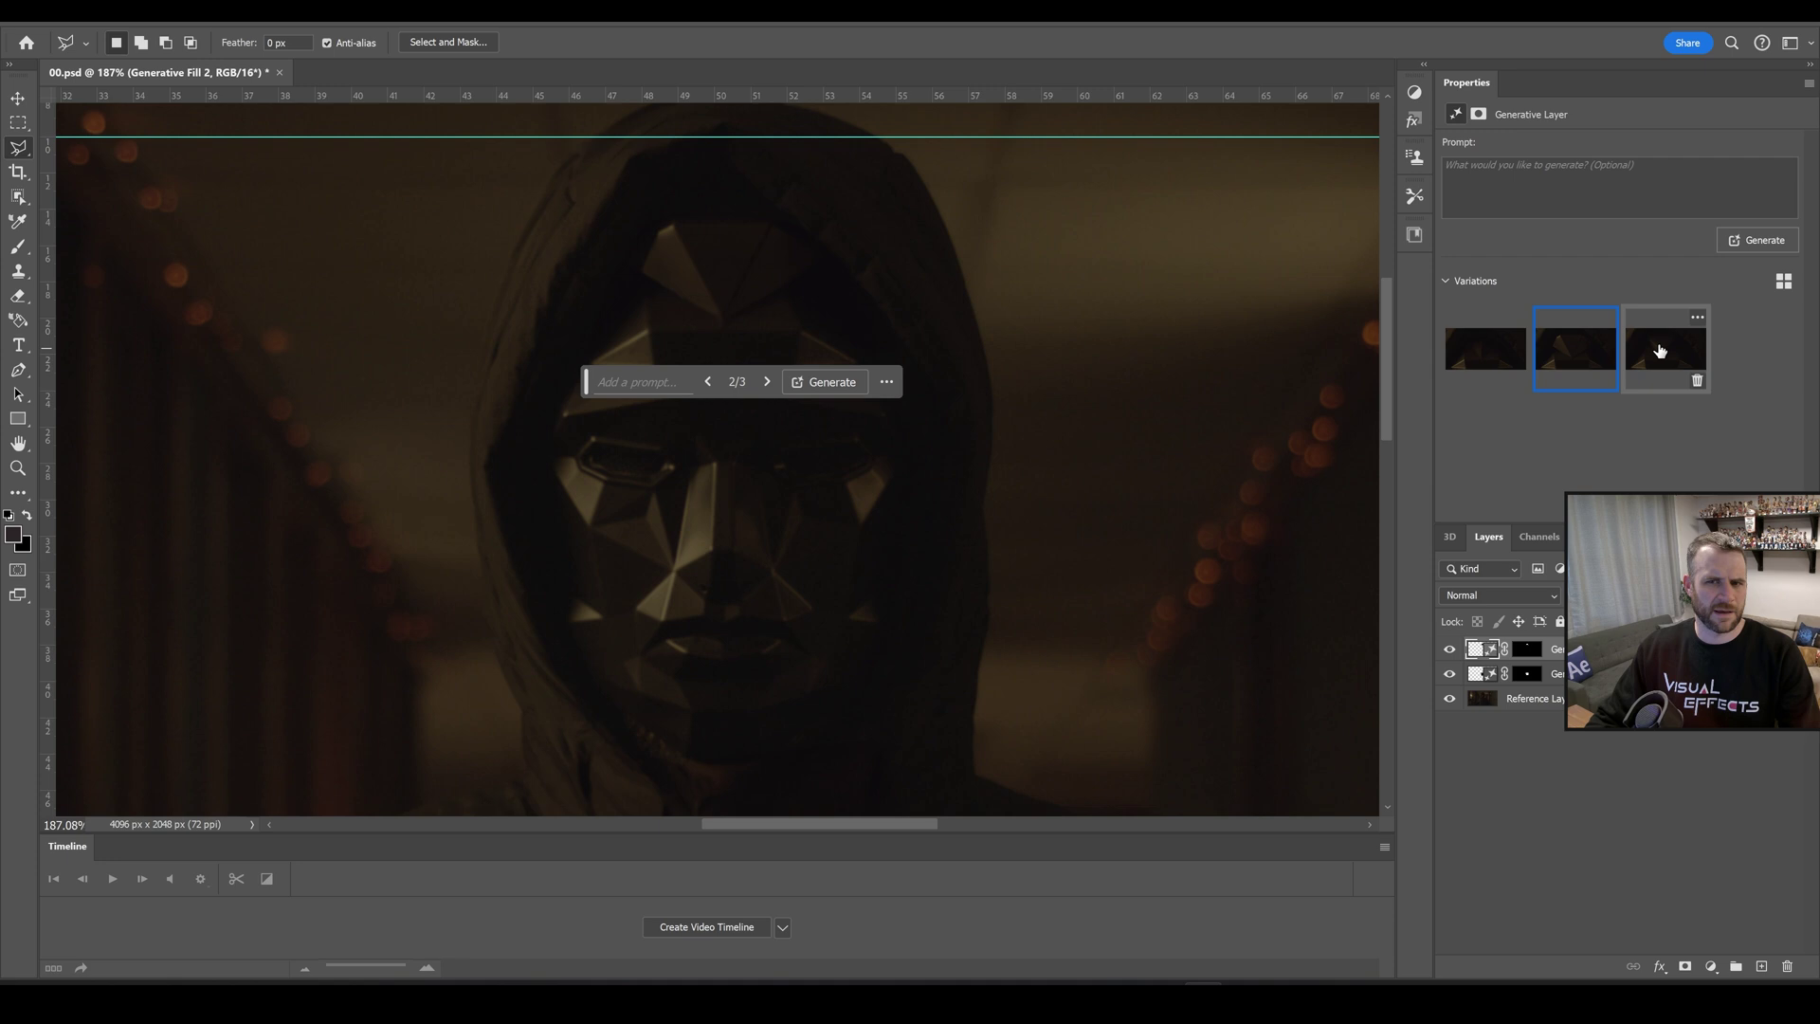
- Compare the generated forehead variations and keep the first one
{"action": "scroll", "coordinate": [764, 293], "scroll_direction": "down", "scroll_amount": 3}
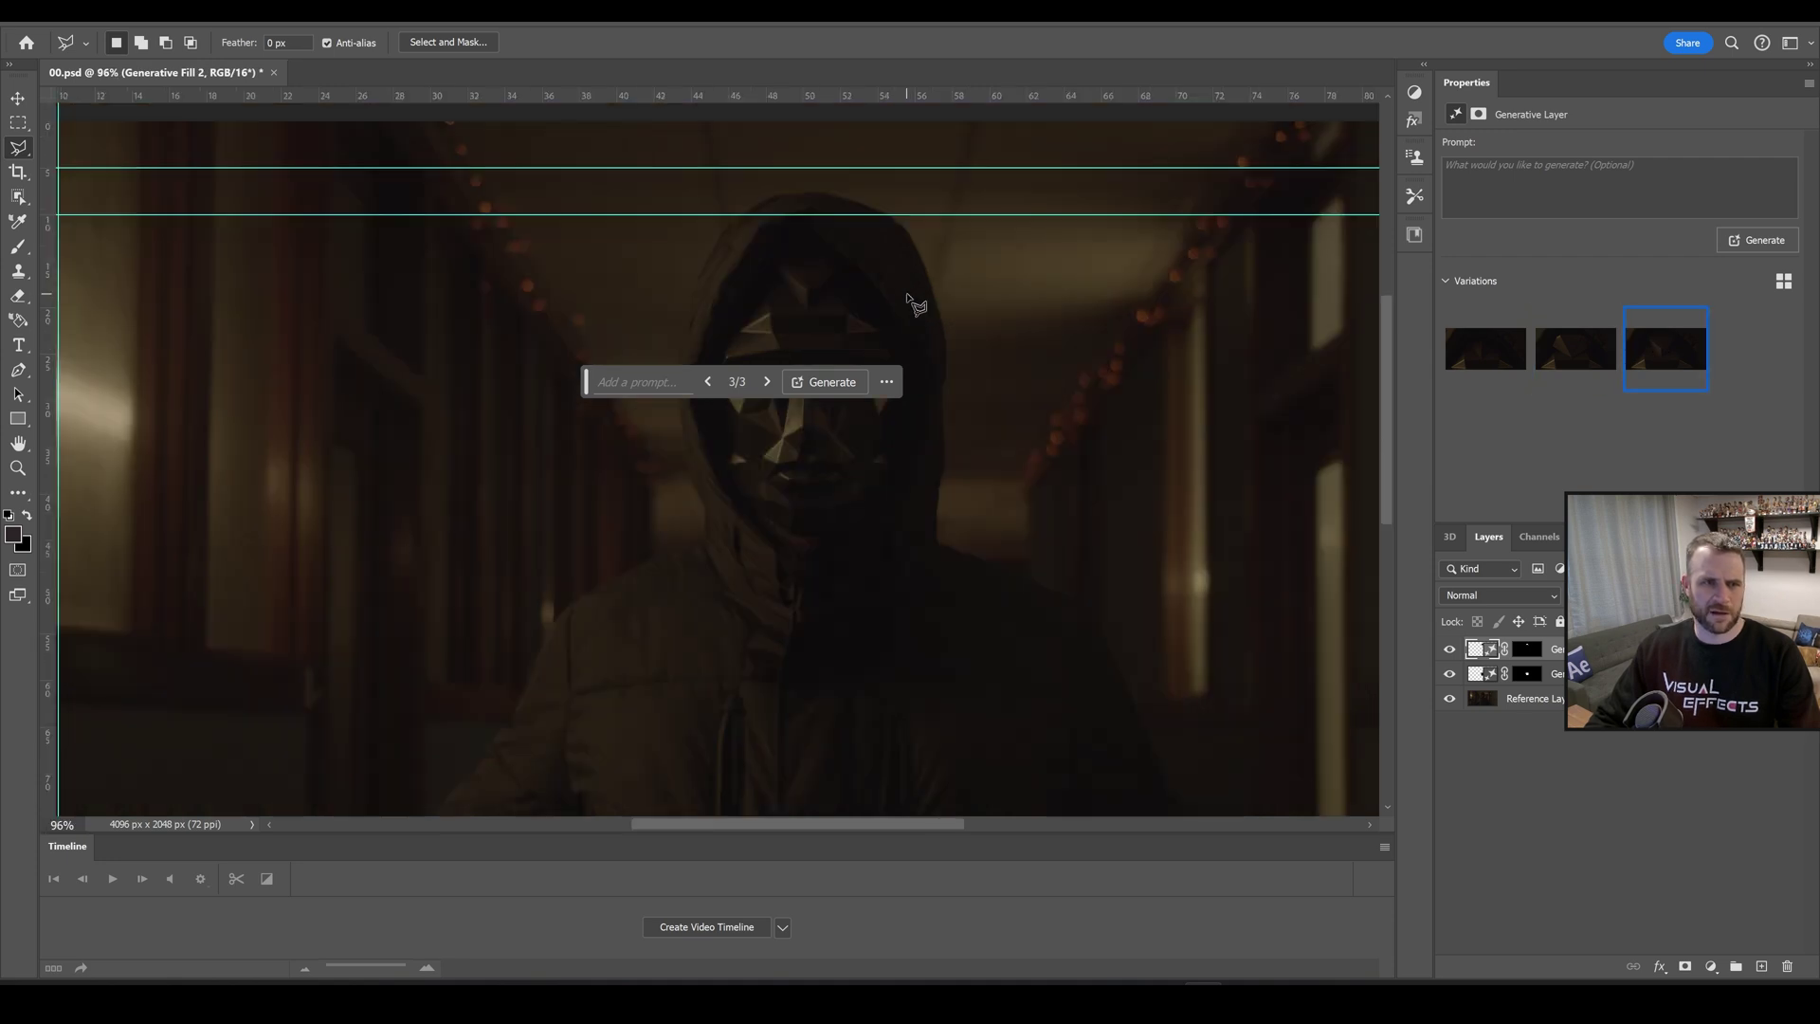
{"action": "left_click_drag", "start_coordinate": [587, 381], "coordinate": [982, 363]}
{"action": "left_click", "coordinate": [1507, 345]}
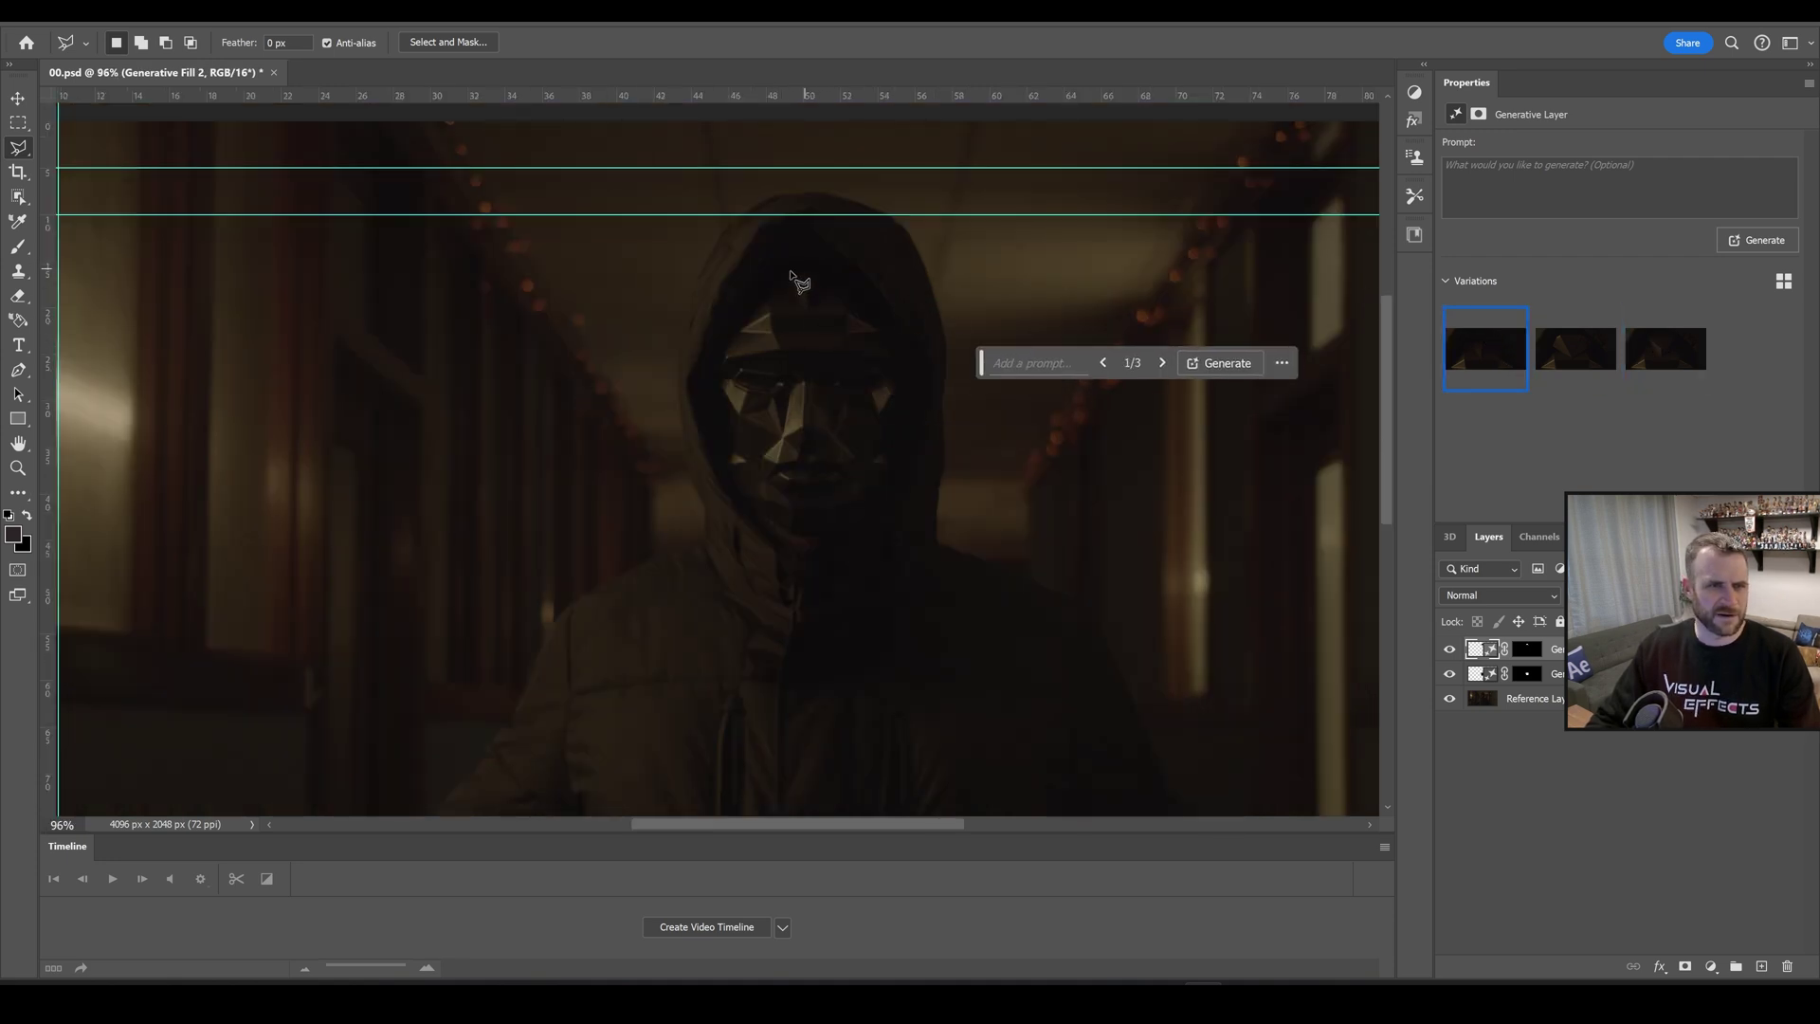
- Compare the forehead fill with the original by toggling its layer's visibility, and examine the whole frame
{"action": "scroll", "coordinate": [793, 281], "scroll_direction": "up", "scroll_amount": 5}
{"action": "left_click", "coordinate": [1447, 650]}
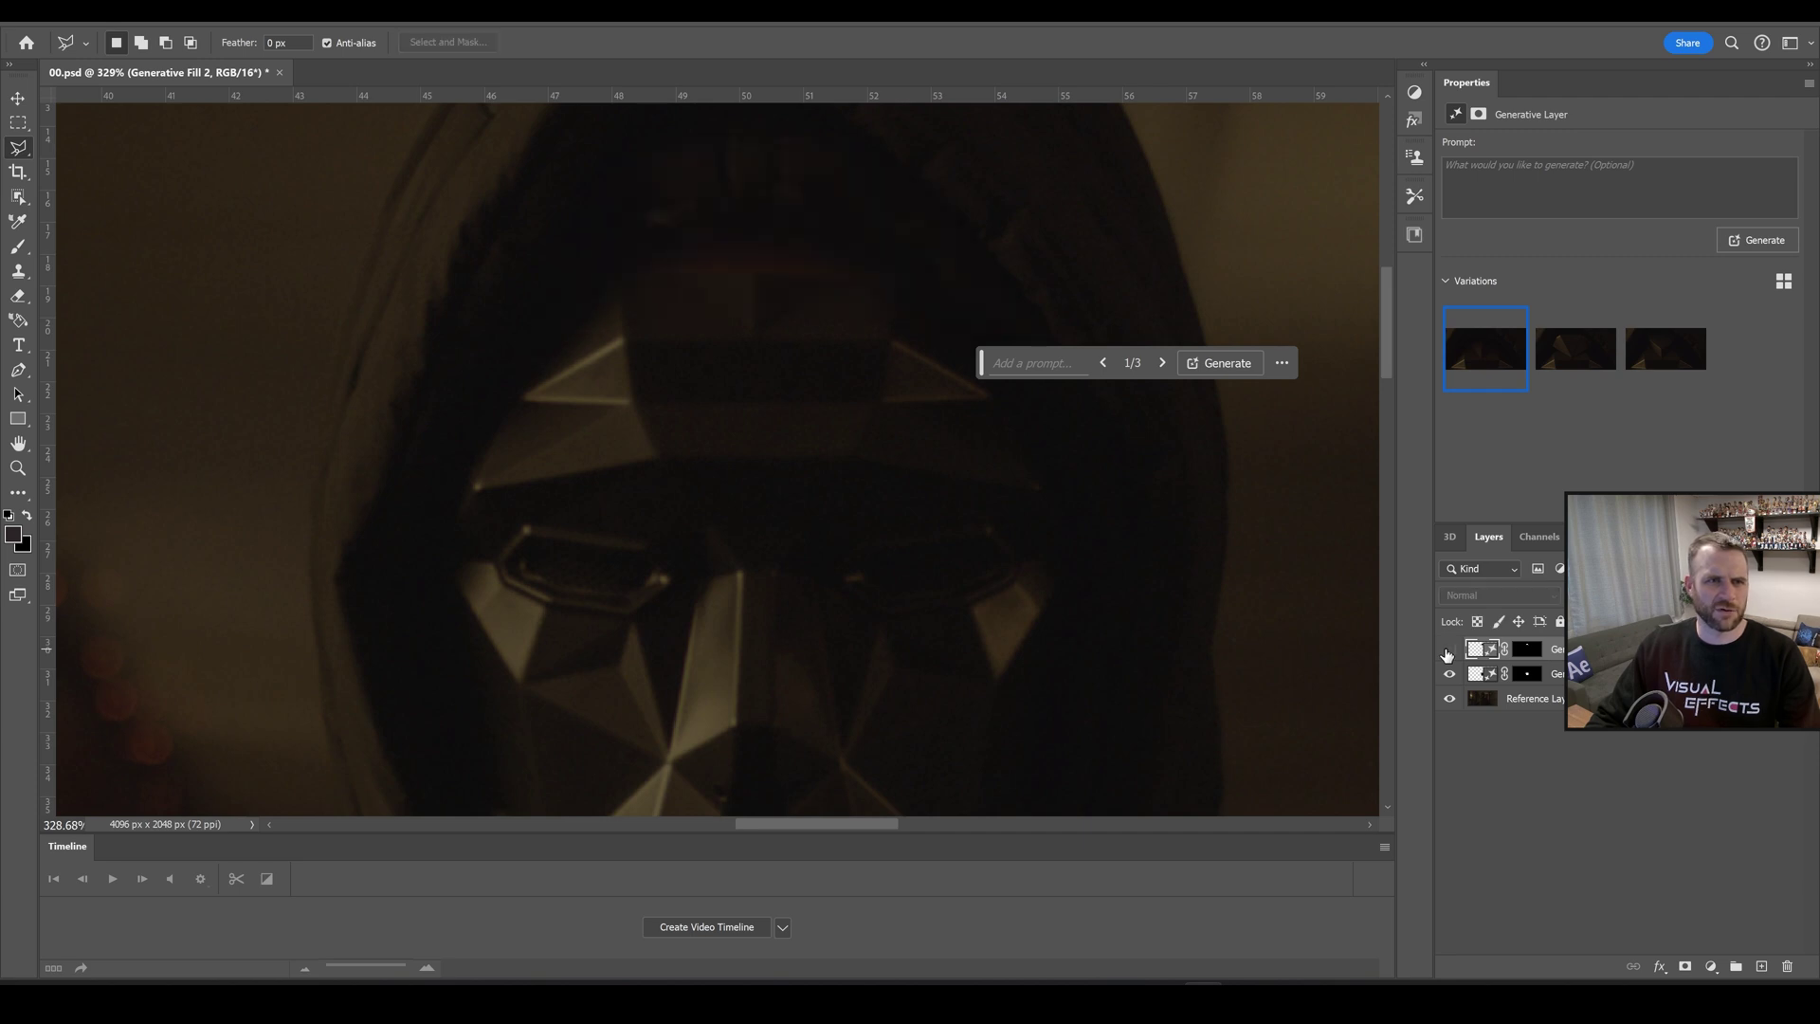
{"action": "left_click", "coordinate": [1448, 650]}
{"action": "scroll", "coordinate": [1180, 547], "scroll_direction": "down", "scroll_amount": 10}
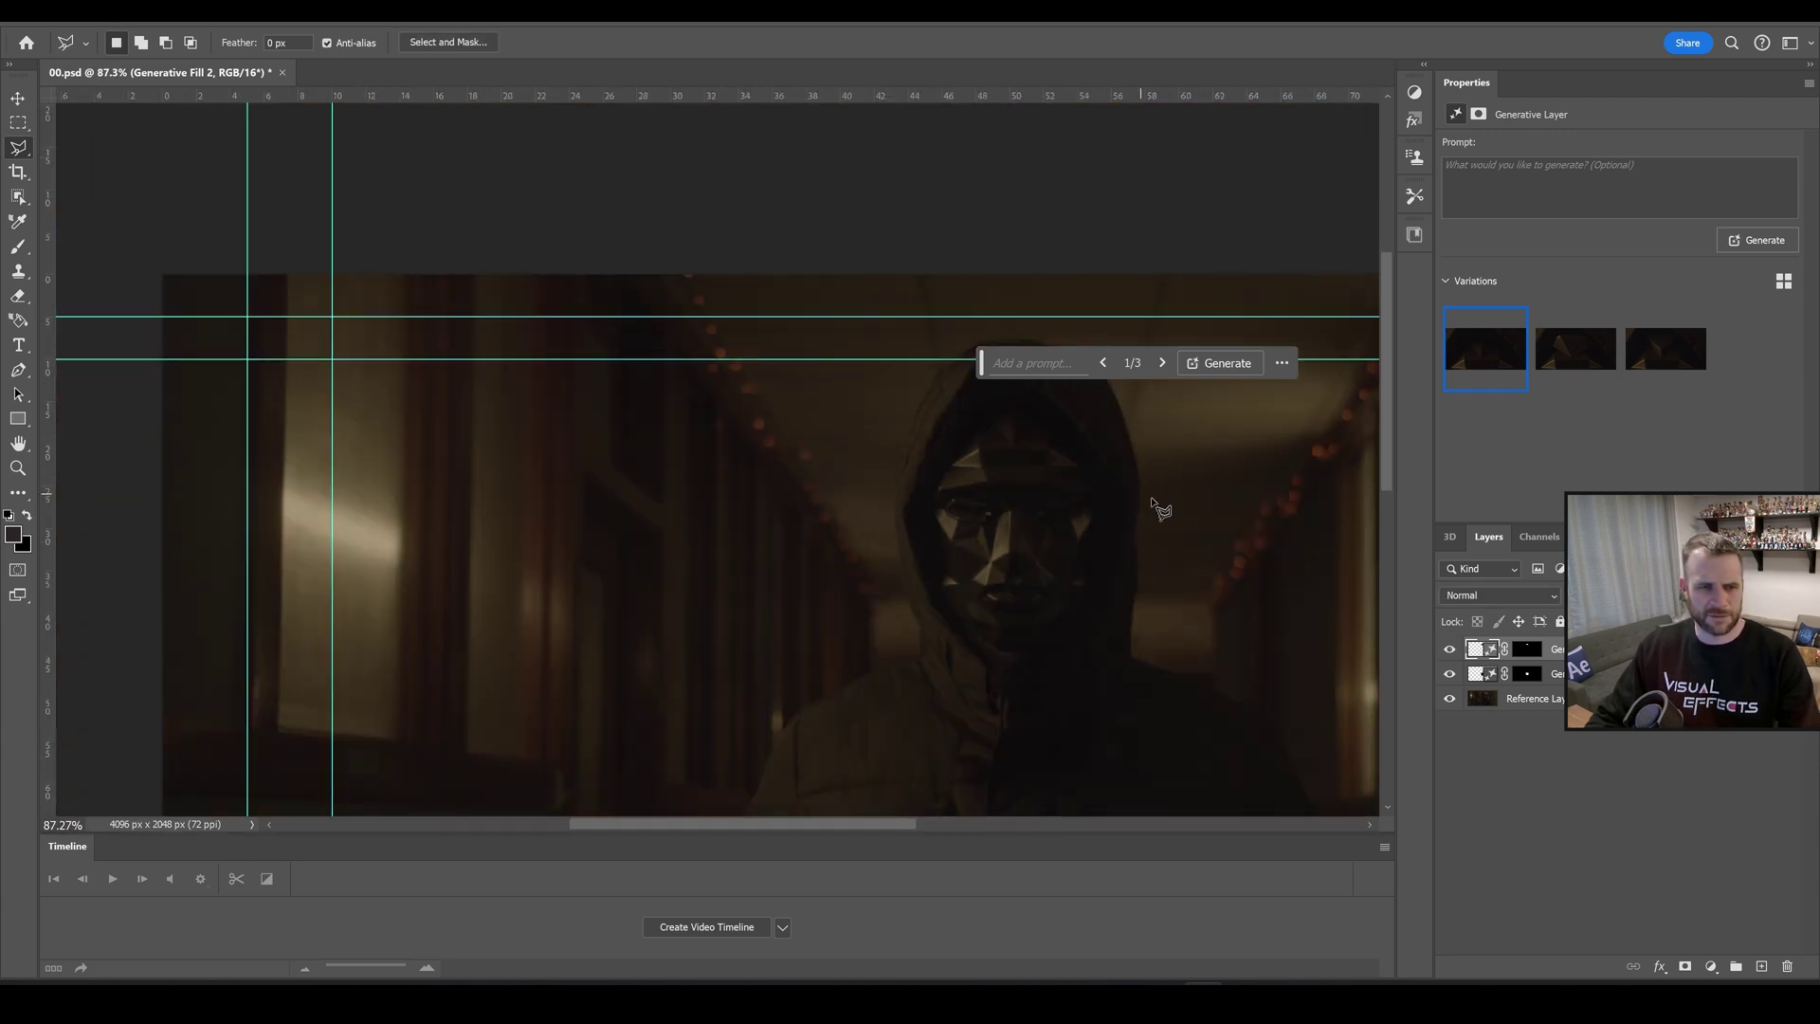
{"action": "scroll", "coordinate": [1176, 514], "scroll_direction": "down", "scroll_amount": 4}
{"action": "scroll", "coordinate": [1177, 515], "scroll_direction": "down", "scroll_amount": 5}
{"action": "left_click_drag", "start_coordinate": [767, 825], "coordinate": [873, 831]}
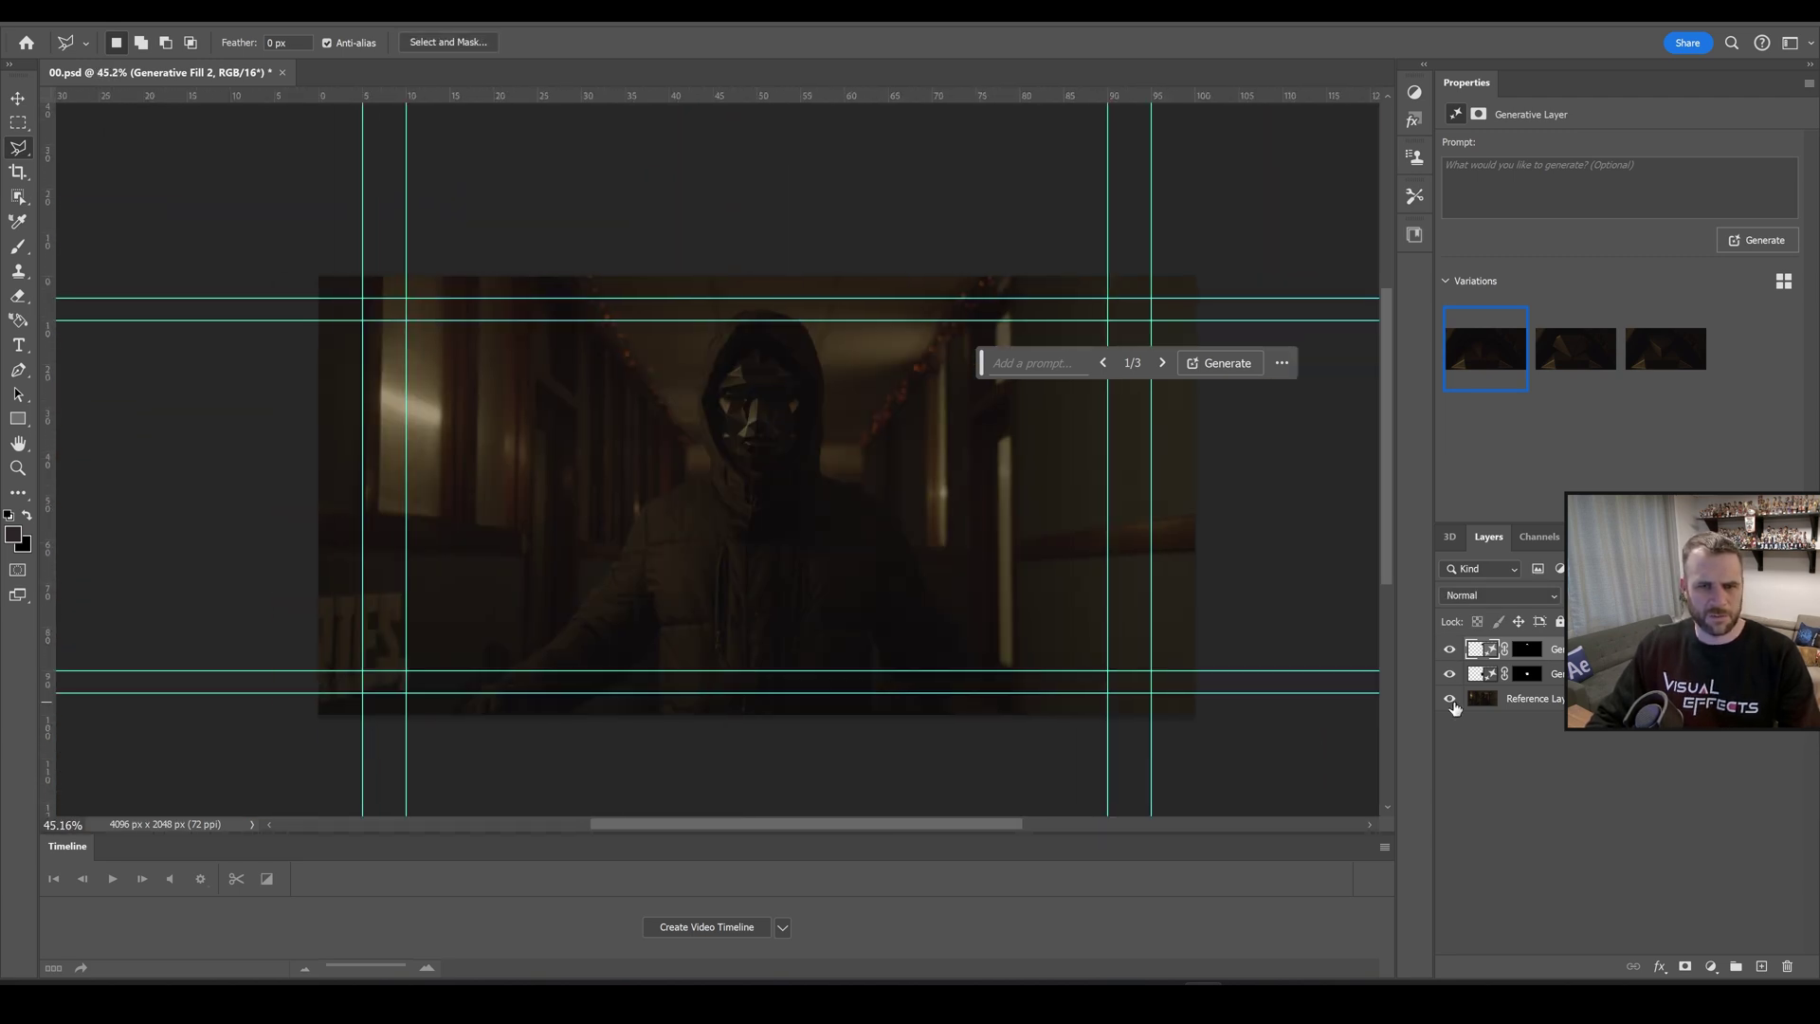
- Save the generative fill edits in 00.psd and switch back to After Effects
{"action": "key", "text": "ctrl+s"}
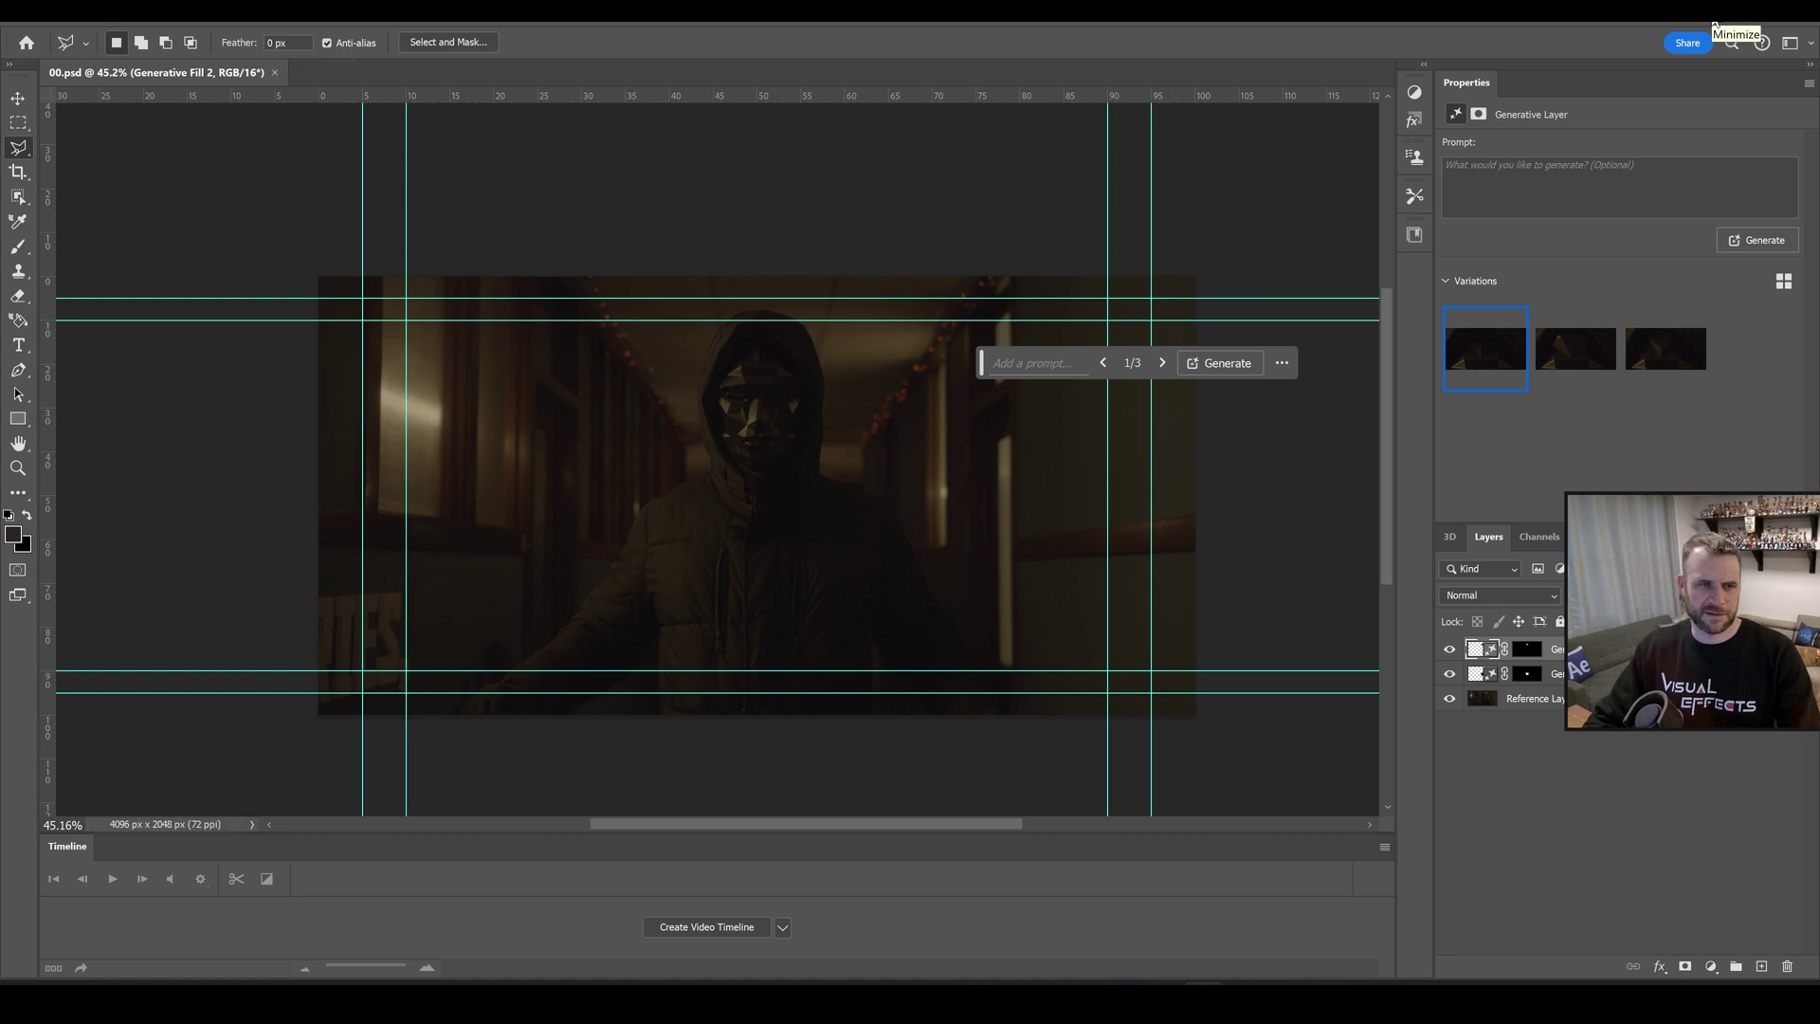
{"action": "left_click", "coordinate": [1715, 25]}
- Freeze the Reference Frame layer on its first frame and move it beneath the CC Preview layer
{"action": "right_click", "coordinate": [783, 821]}
{"action": "mouse_move", "coordinate": [967, 361]}
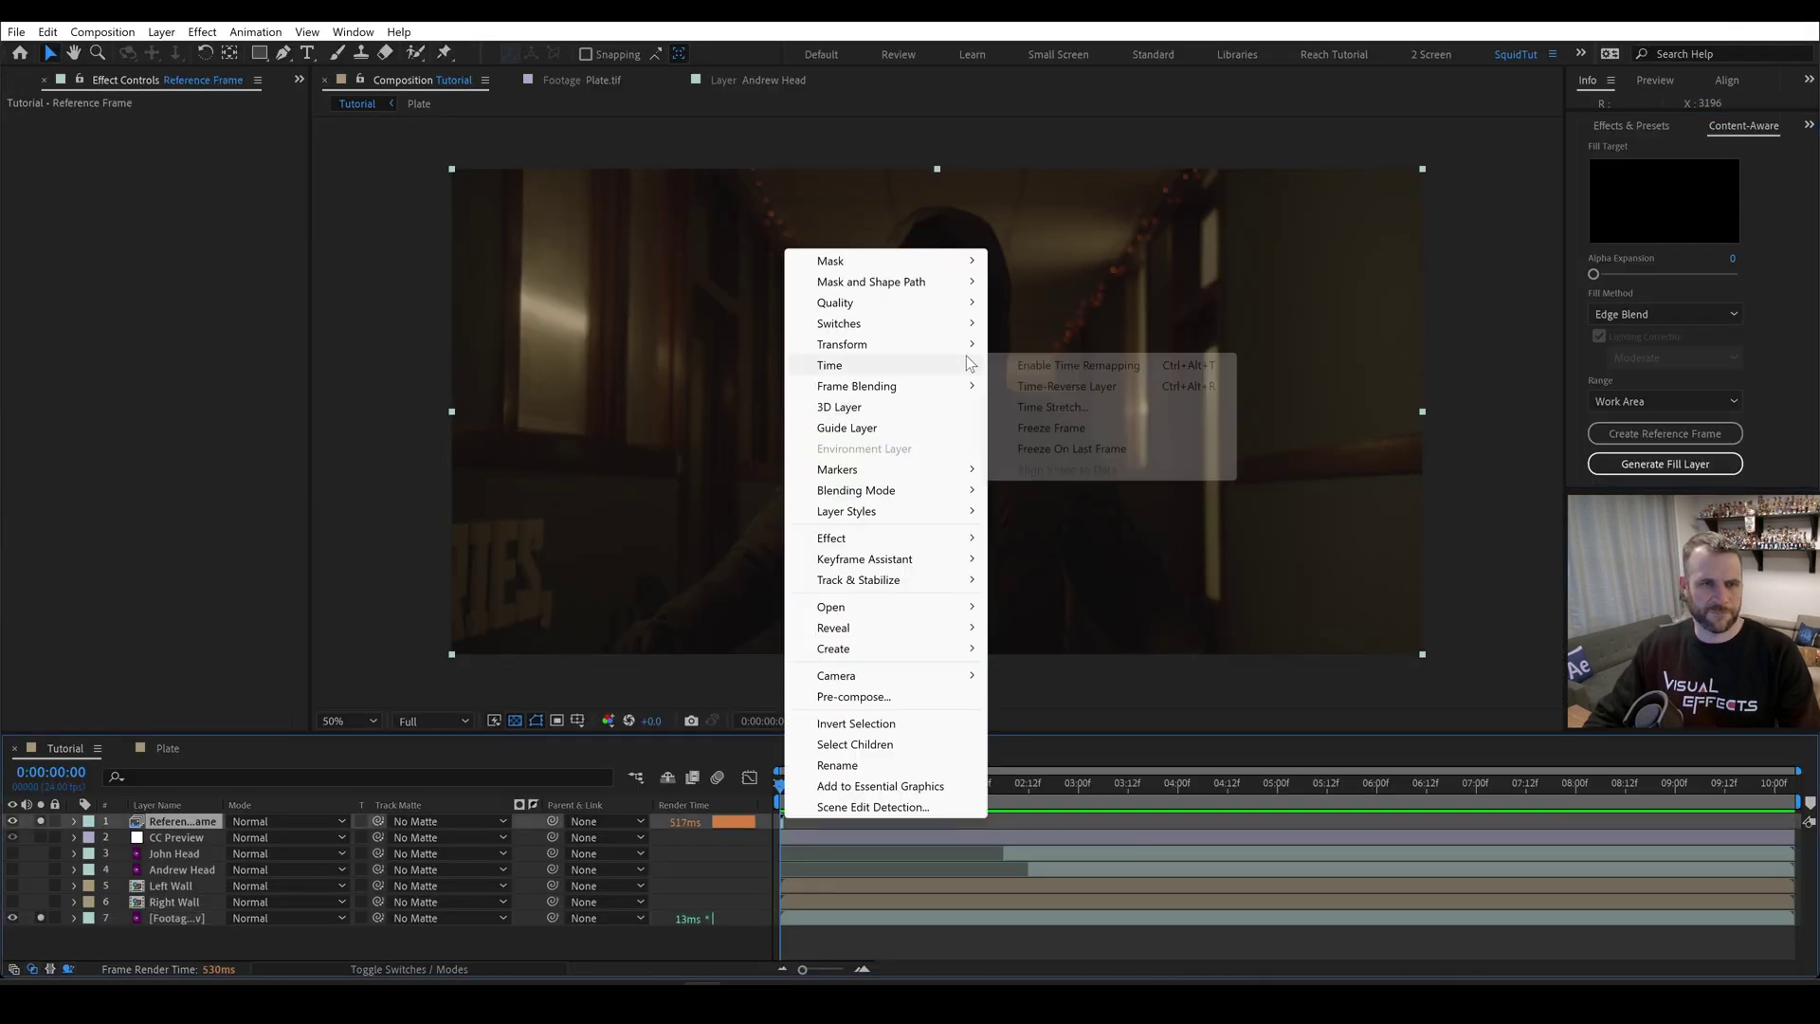
{"action": "left_click", "coordinate": [1051, 427]}
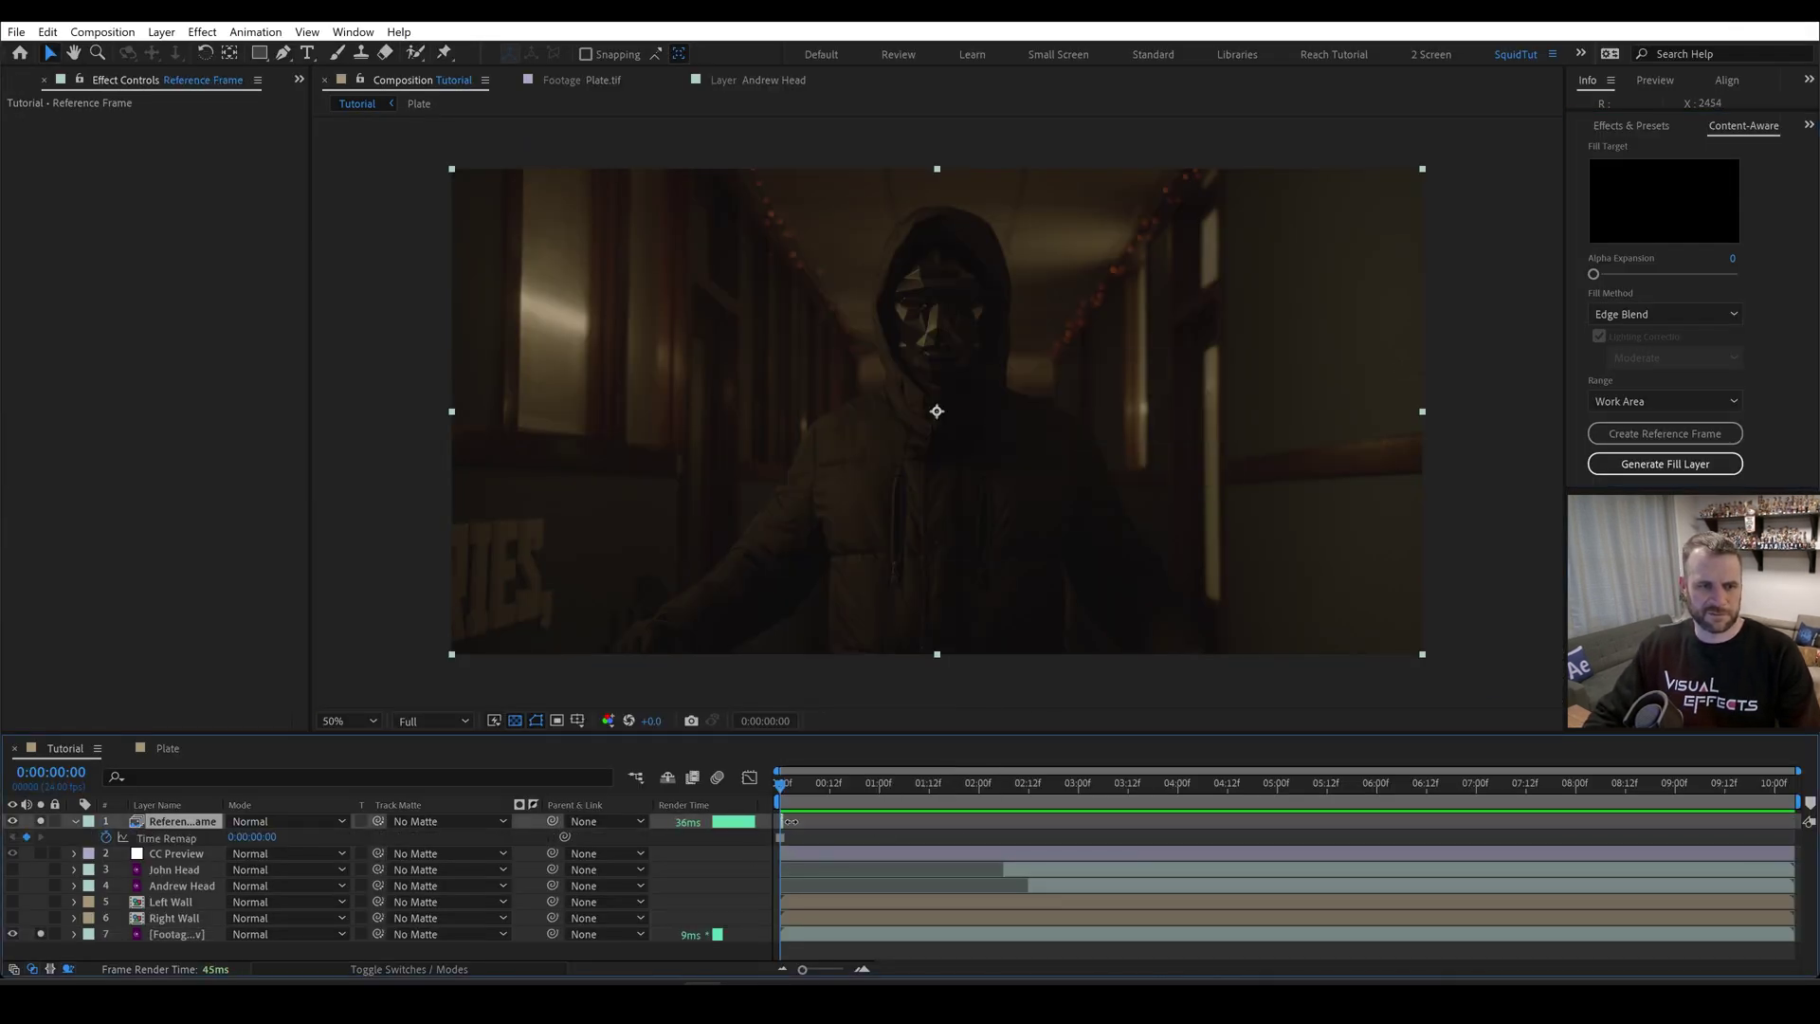
{"action": "left_click_drag", "start_coordinate": [177, 840], "coordinate": [169, 857]}
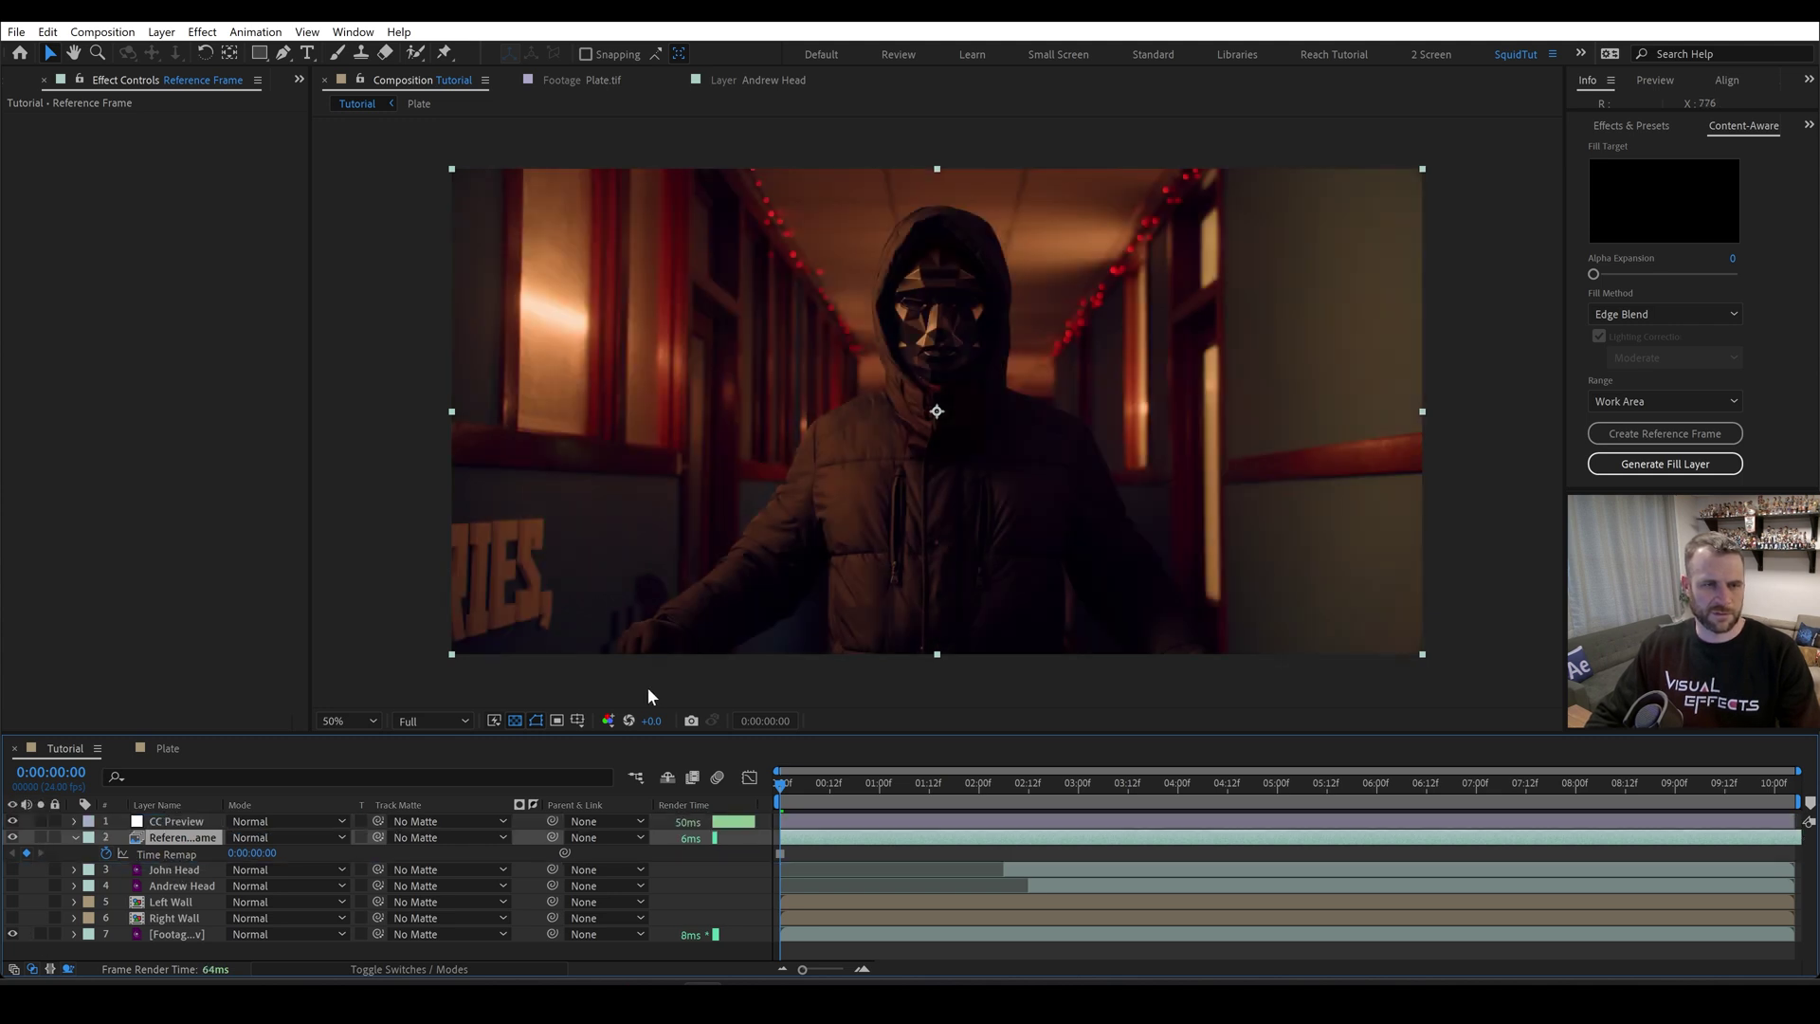
- Draw a closed Pen mask around the forehead area inside the hood on the Reference Frame layer
{"action": "scroll", "coordinate": [924, 285], "scroll_direction": "up", "scroll_amount": 4}
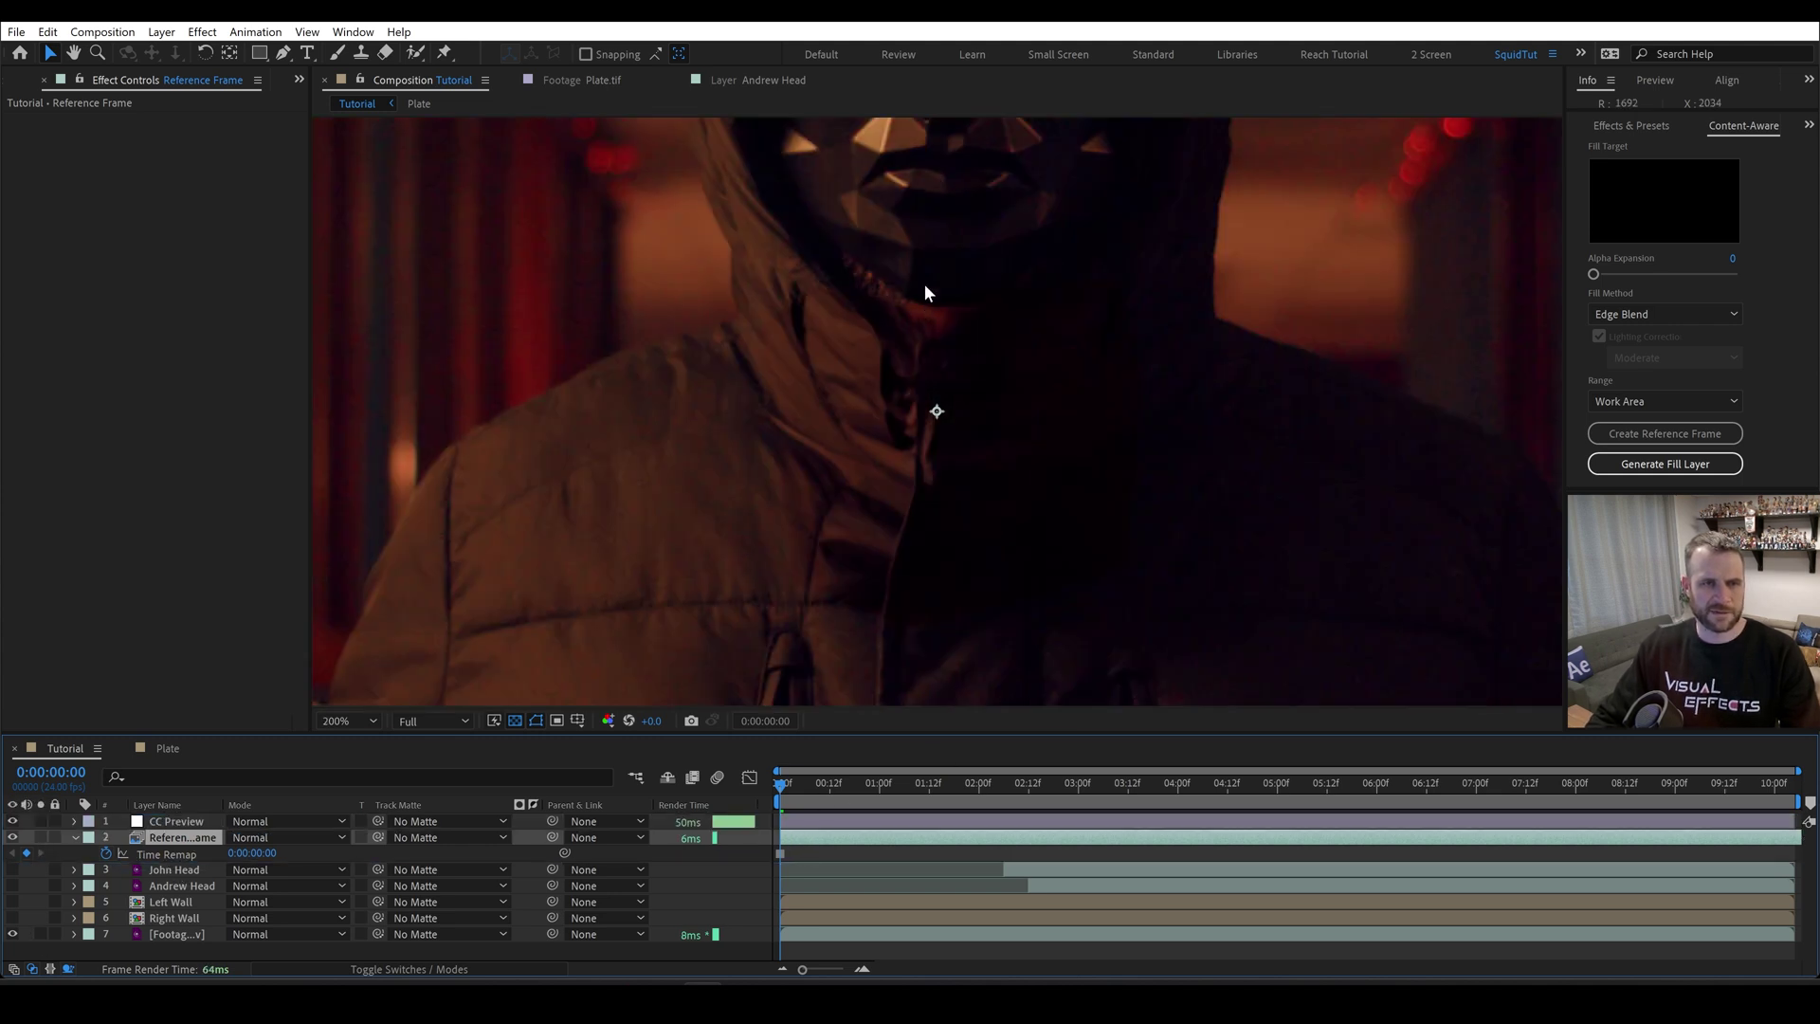
{"action": "key", "text": "v"}
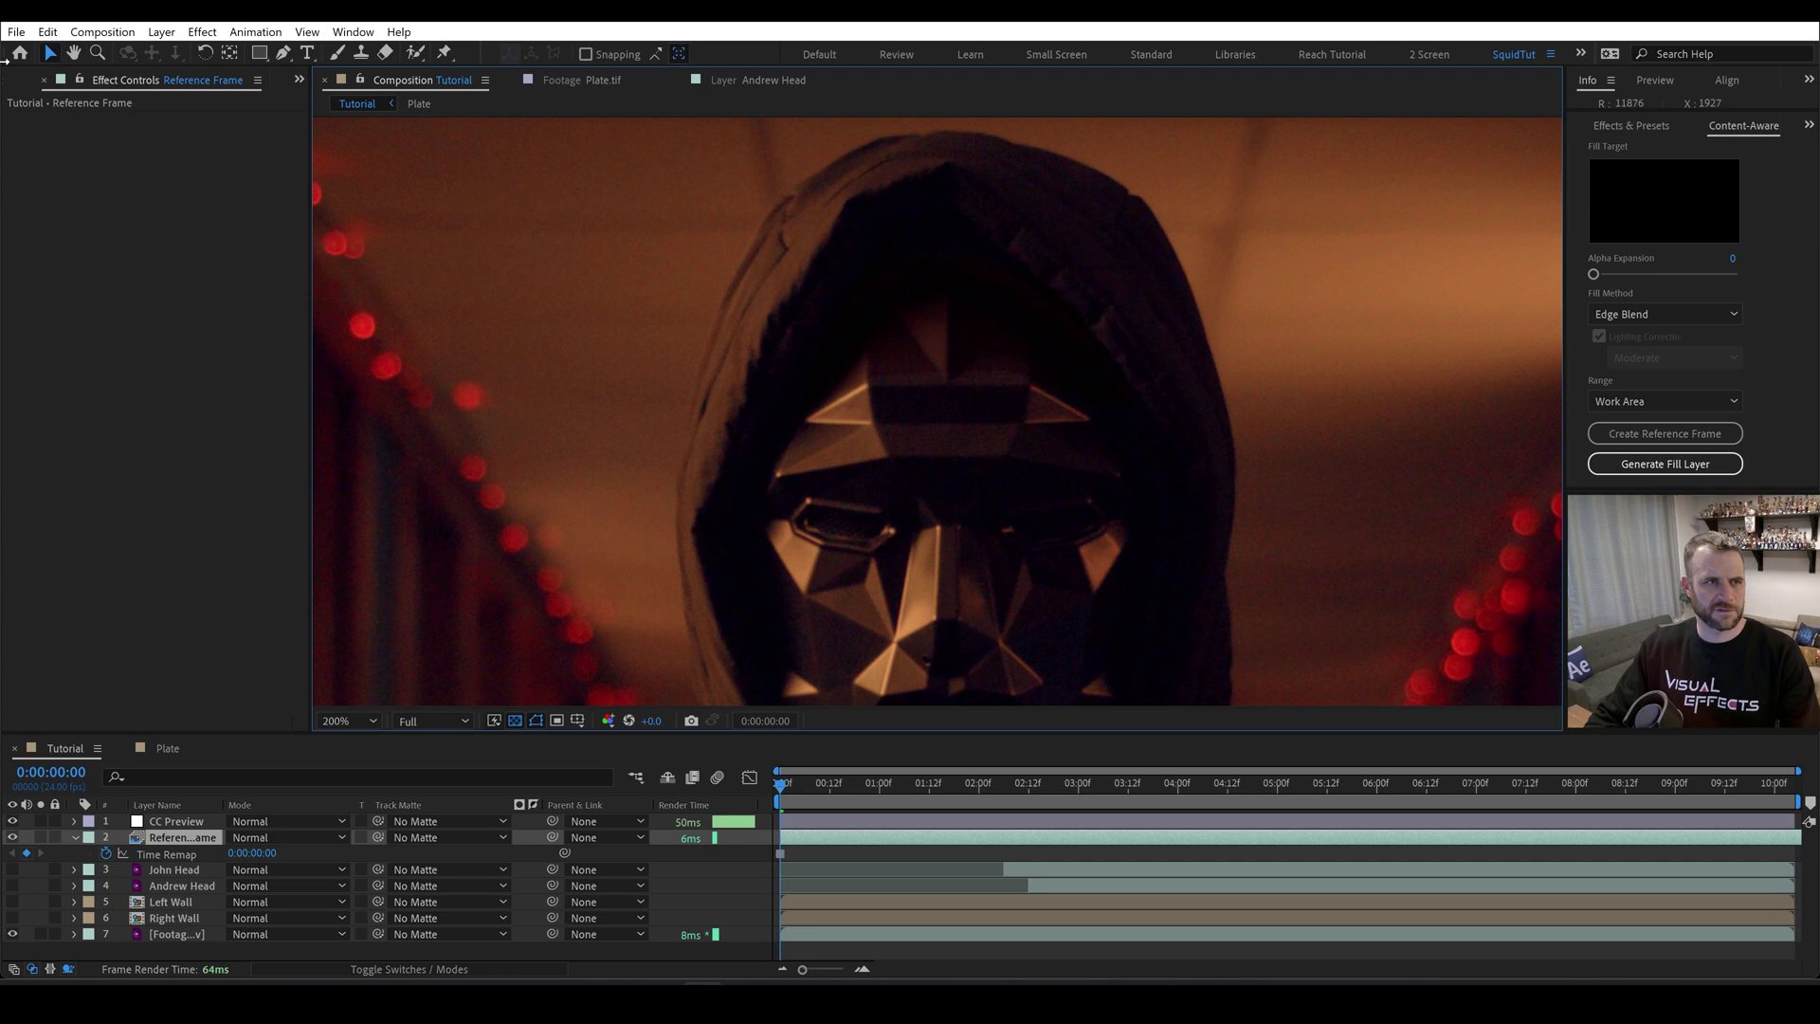
{"action": "left_click", "coordinate": [283, 53]}
{"action": "left_click_drag", "start_coordinate": [855, 377], "coordinate": [956, 377]}
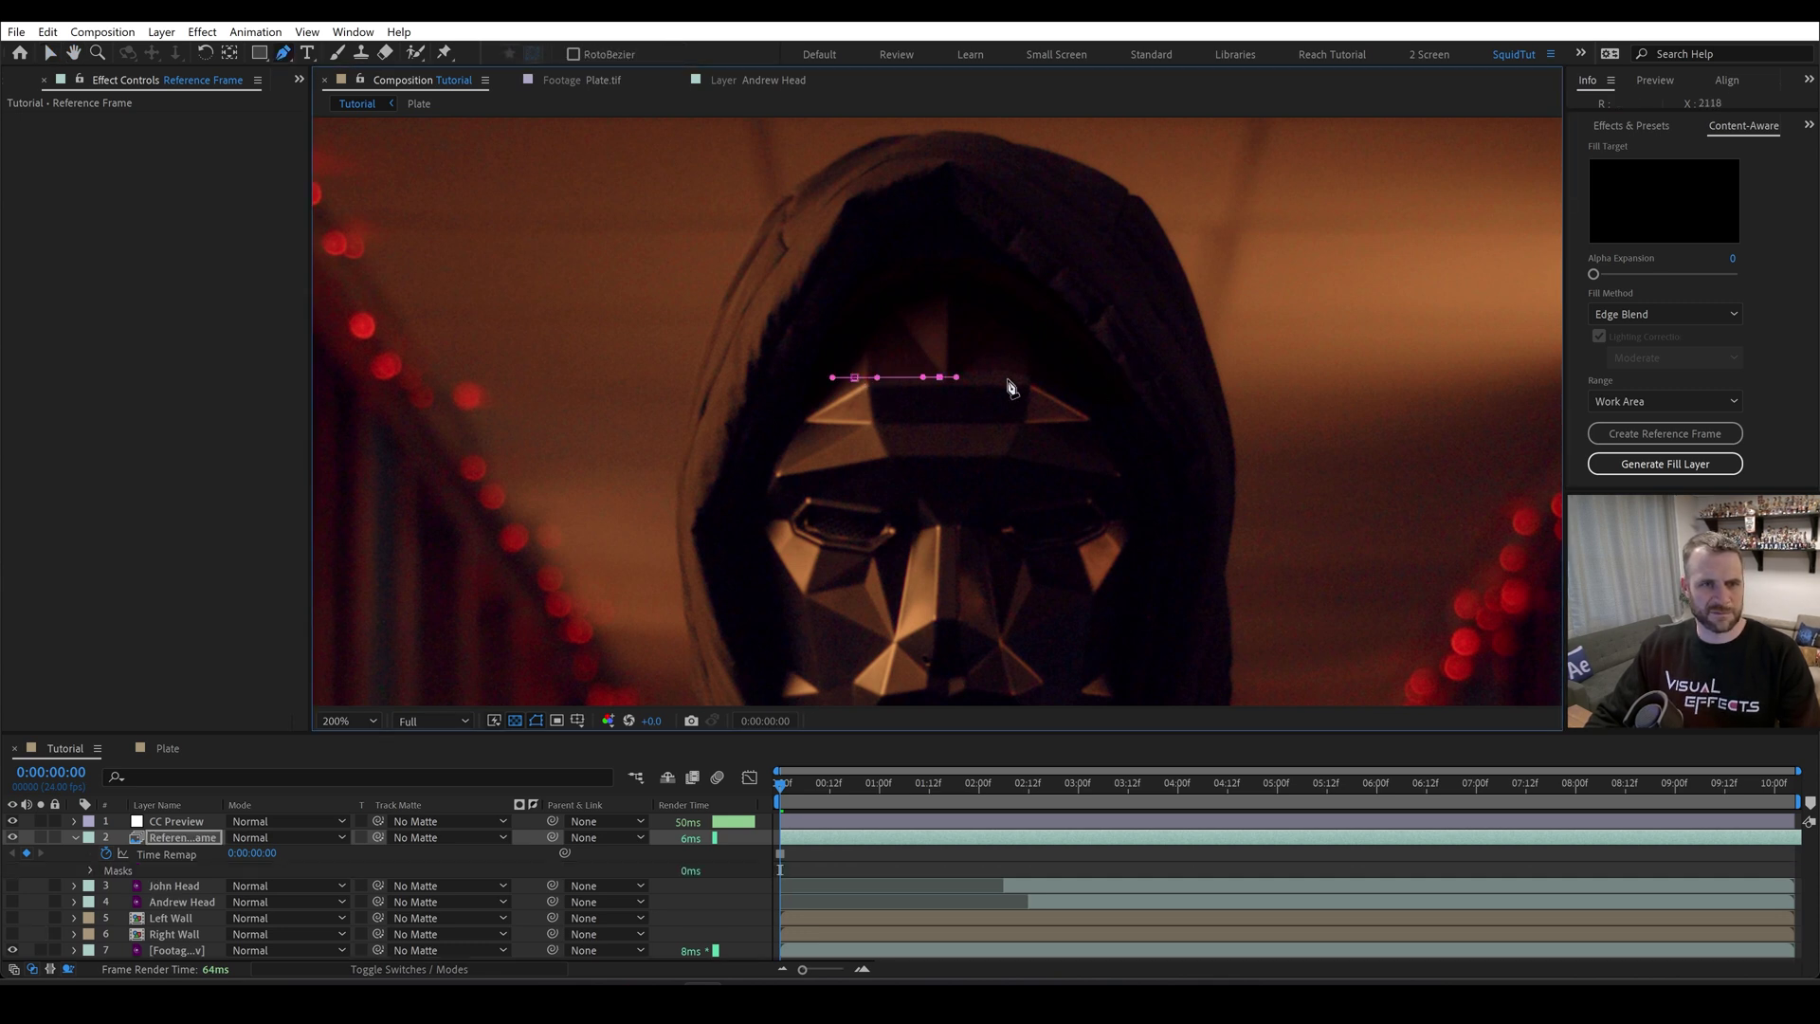
{"action": "left_click", "coordinate": [1008, 378]}
{"action": "left_click", "coordinate": [1071, 379]}
{"action": "left_click", "coordinate": [1097, 378]}
{"action": "left_click_drag", "start_coordinate": [1088, 337], "coordinate": [1023, 276]}
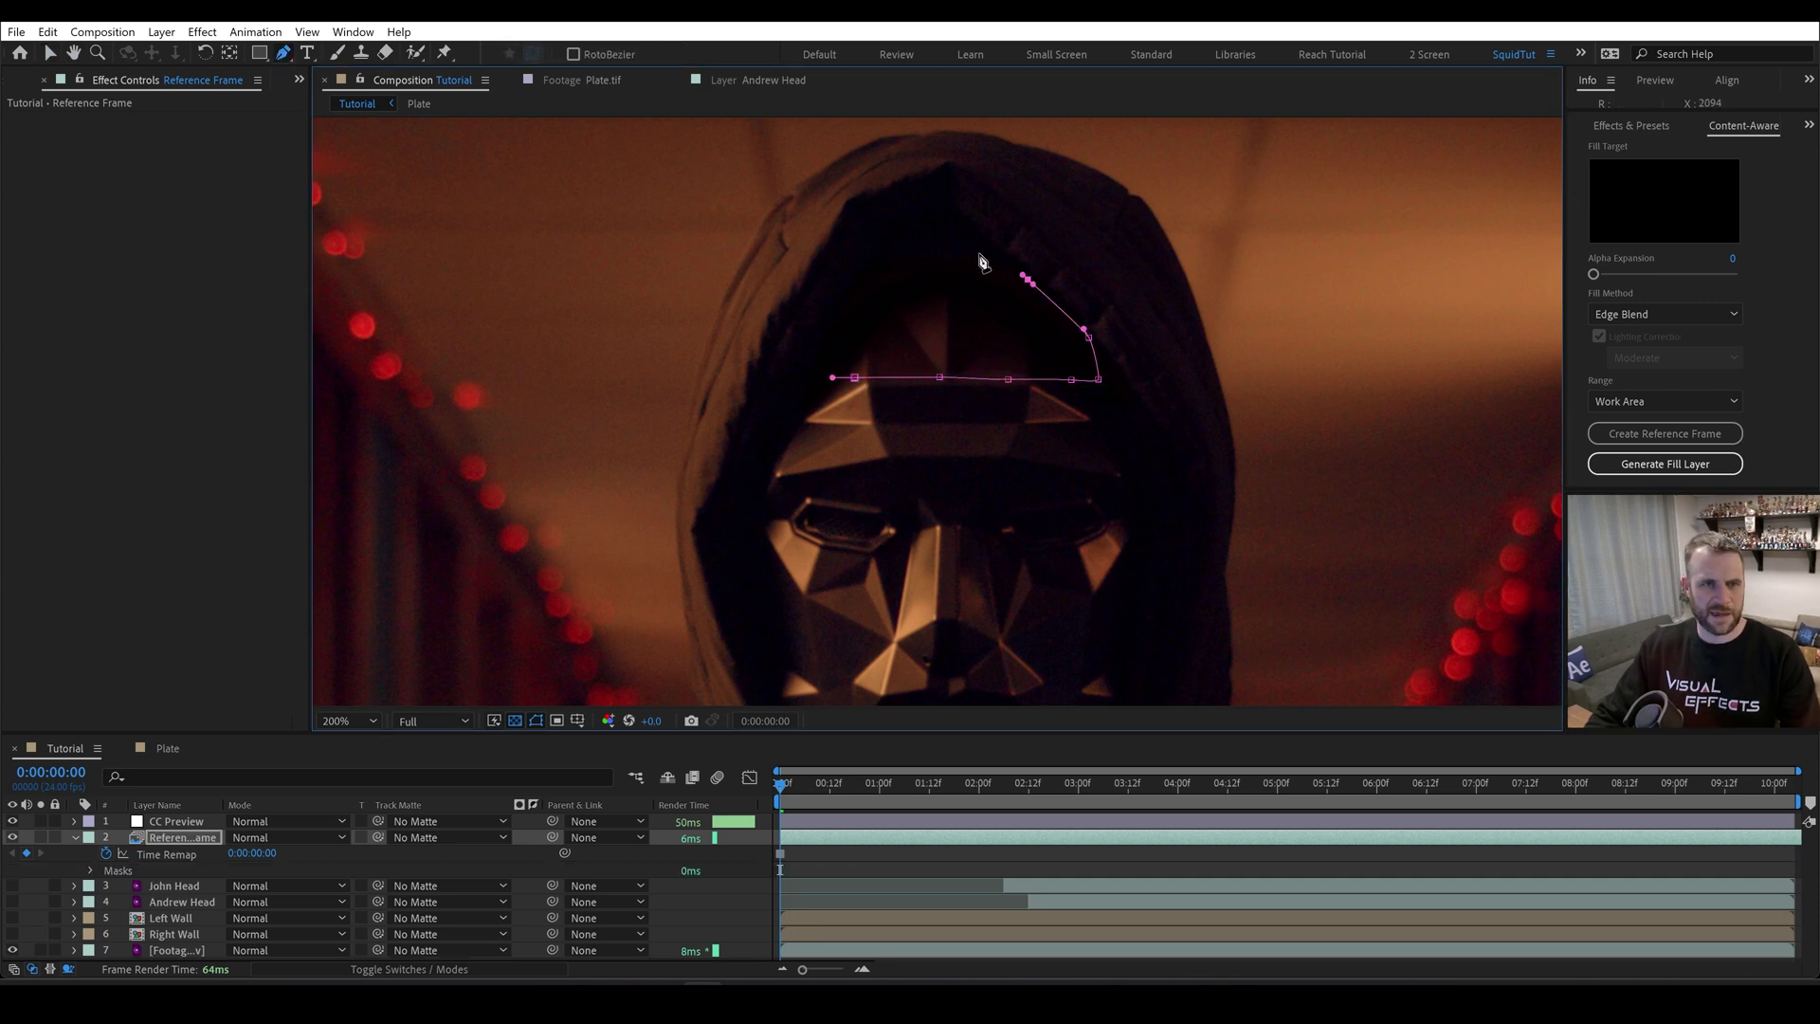
{"action": "left_click", "coordinate": [977, 252]}
{"action": "left_click", "coordinate": [908, 251]}
{"action": "left_click", "coordinate": [844, 286]}
{"action": "left_click", "coordinate": [811, 347]}
{"action": "left_click", "coordinate": [808, 376]}
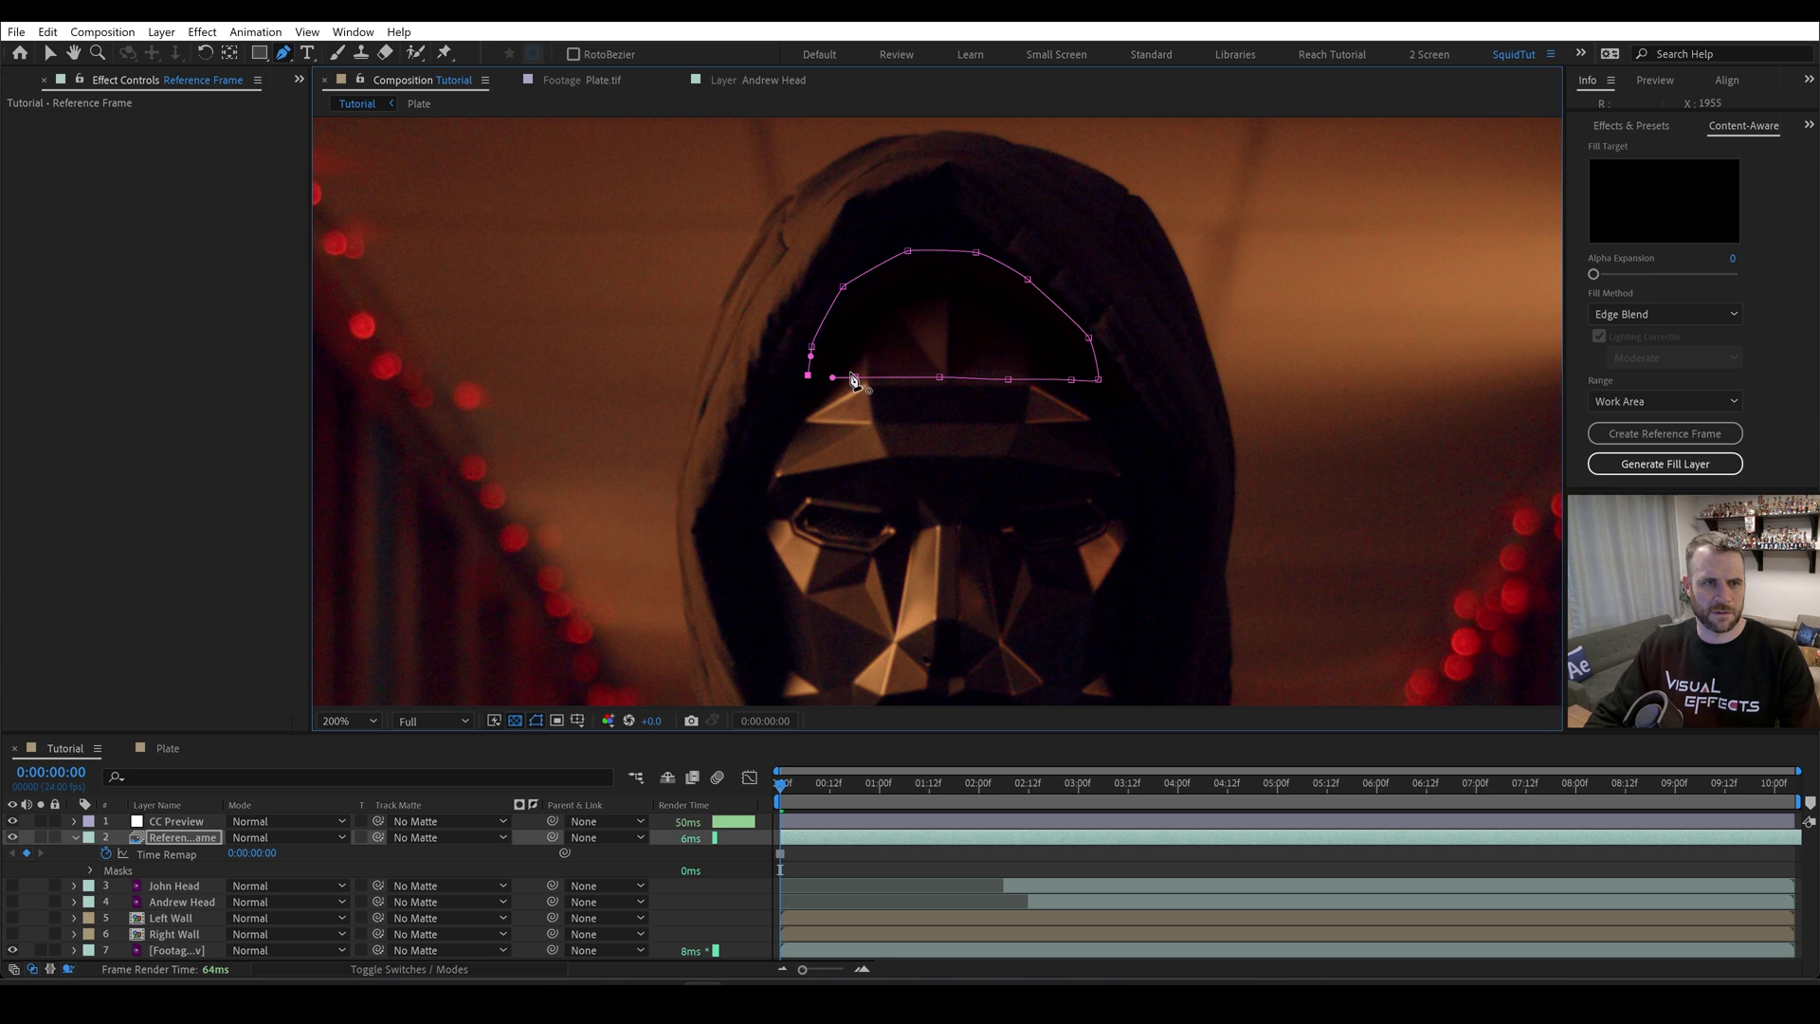
{"action": "left_click", "coordinate": [854, 378]}
- Add a second unmasked copy of the reference frame and draw a closed Pen mask around the coat's neck on it
{"action": "scroll", "coordinate": [987, 410], "scroll_direction": "down", "scroll_amount": 5}
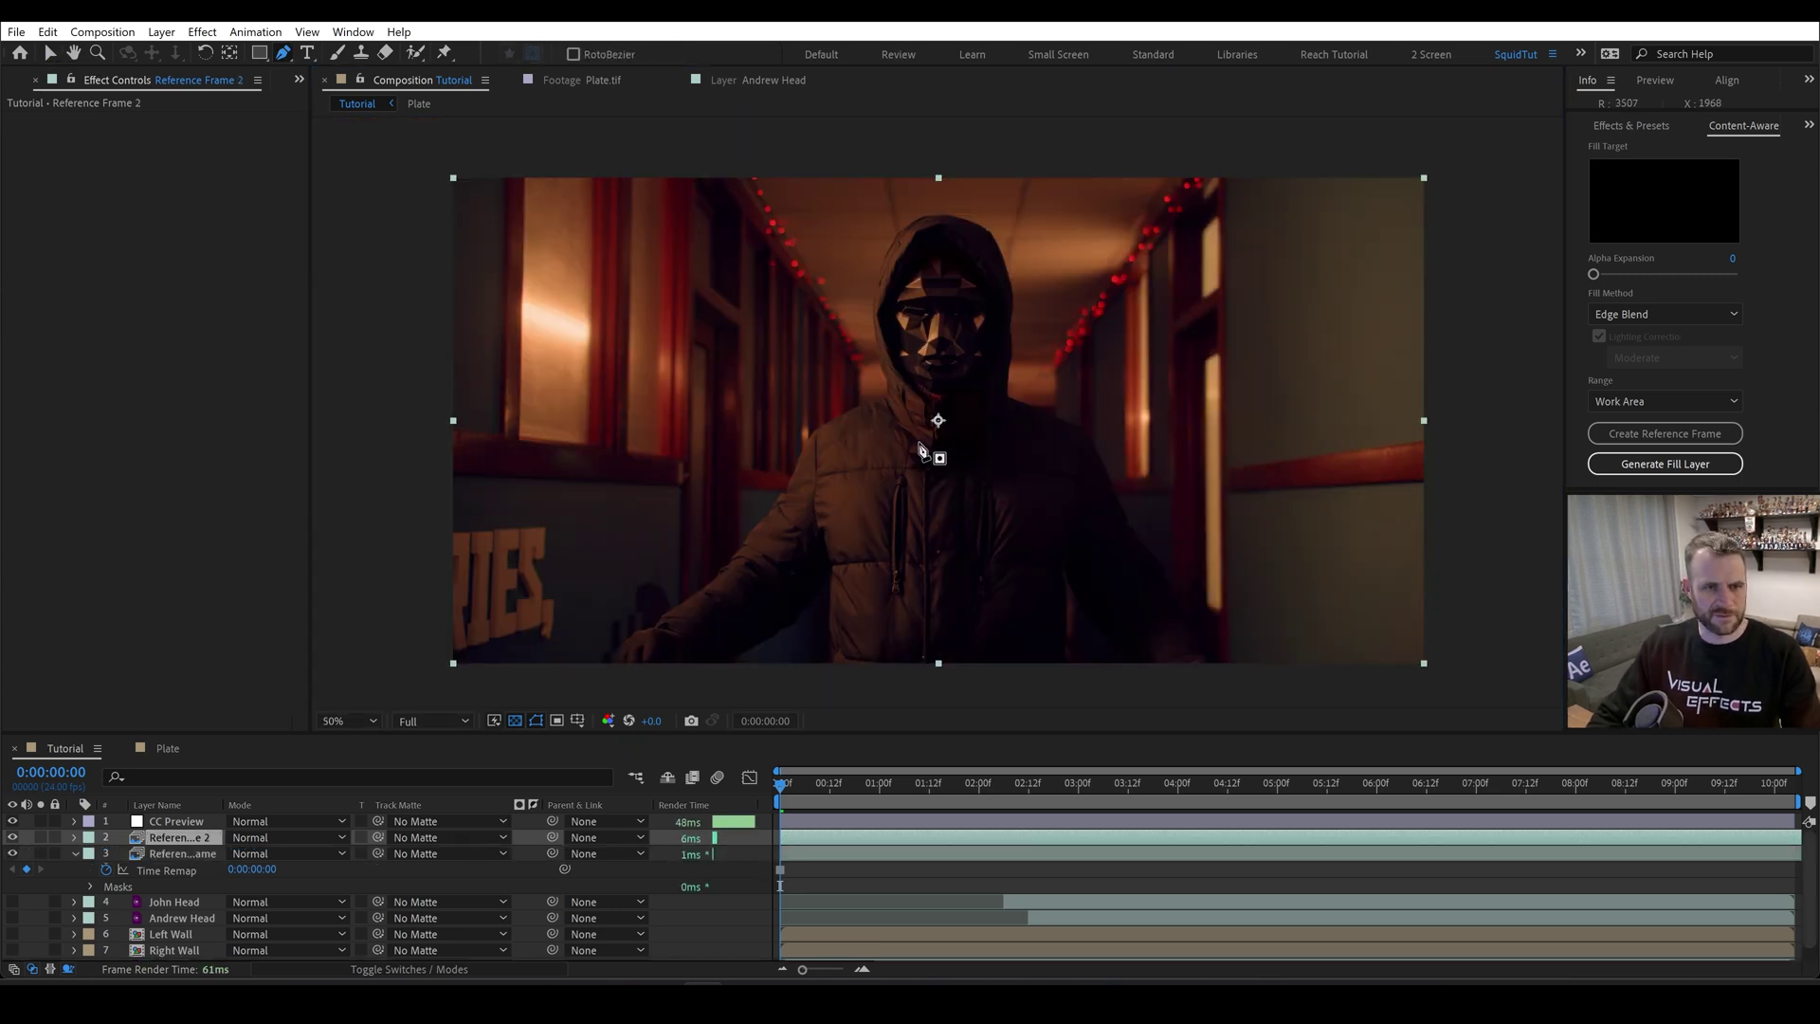
{"action": "left_click", "coordinate": [910, 451]}
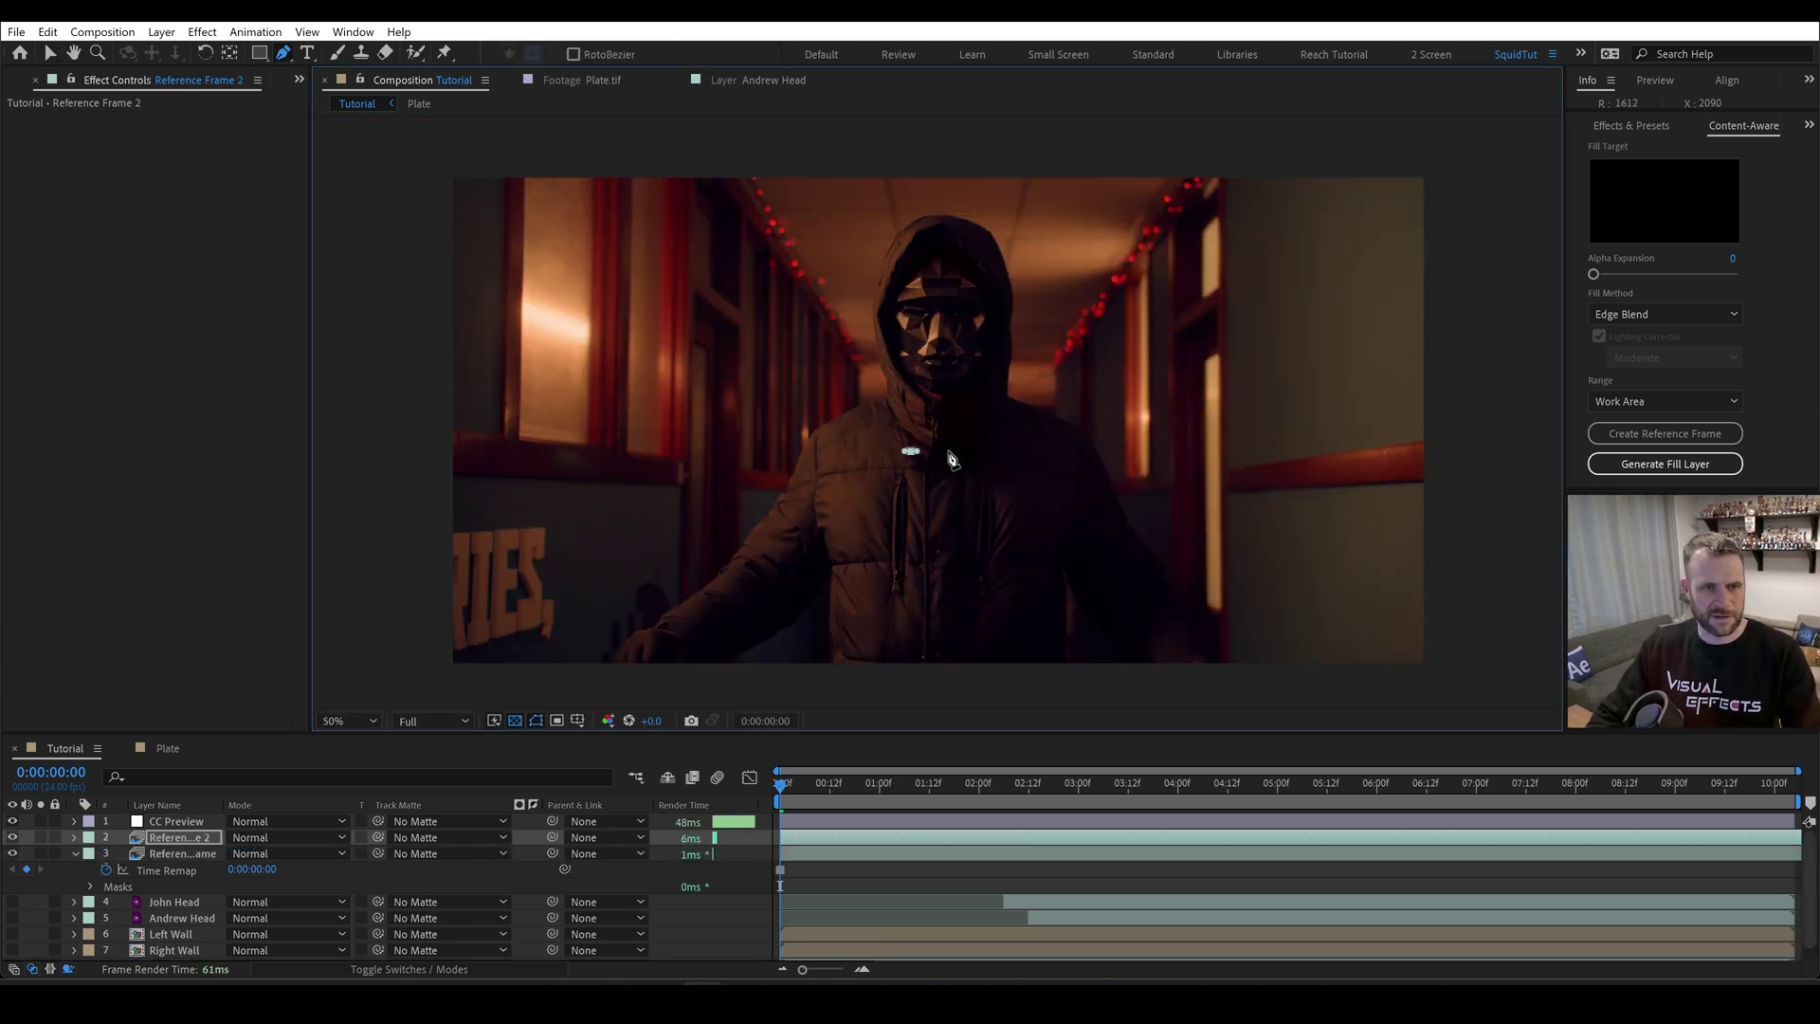
{"action": "left_click", "coordinate": [983, 395]}
{"action": "left_click", "coordinate": [948, 391]}
{"action": "left_click", "coordinate": [910, 393]}
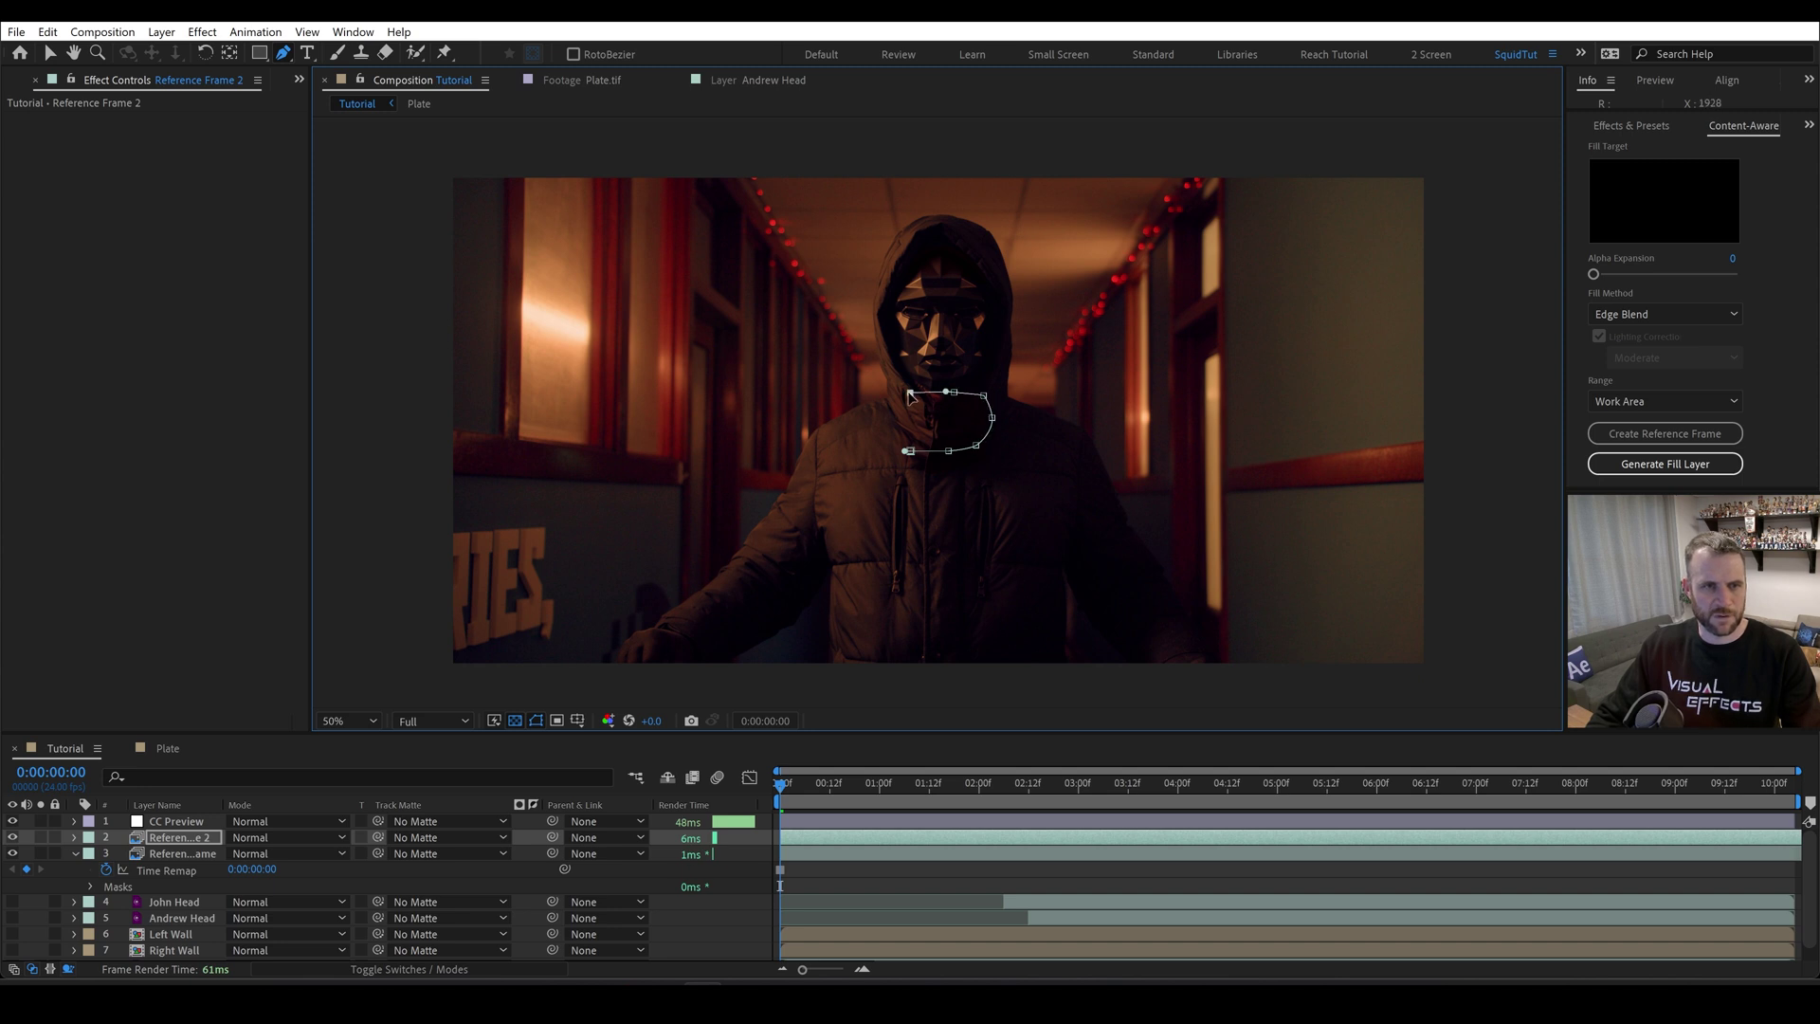
{"action": "left_click", "coordinate": [907, 452]}
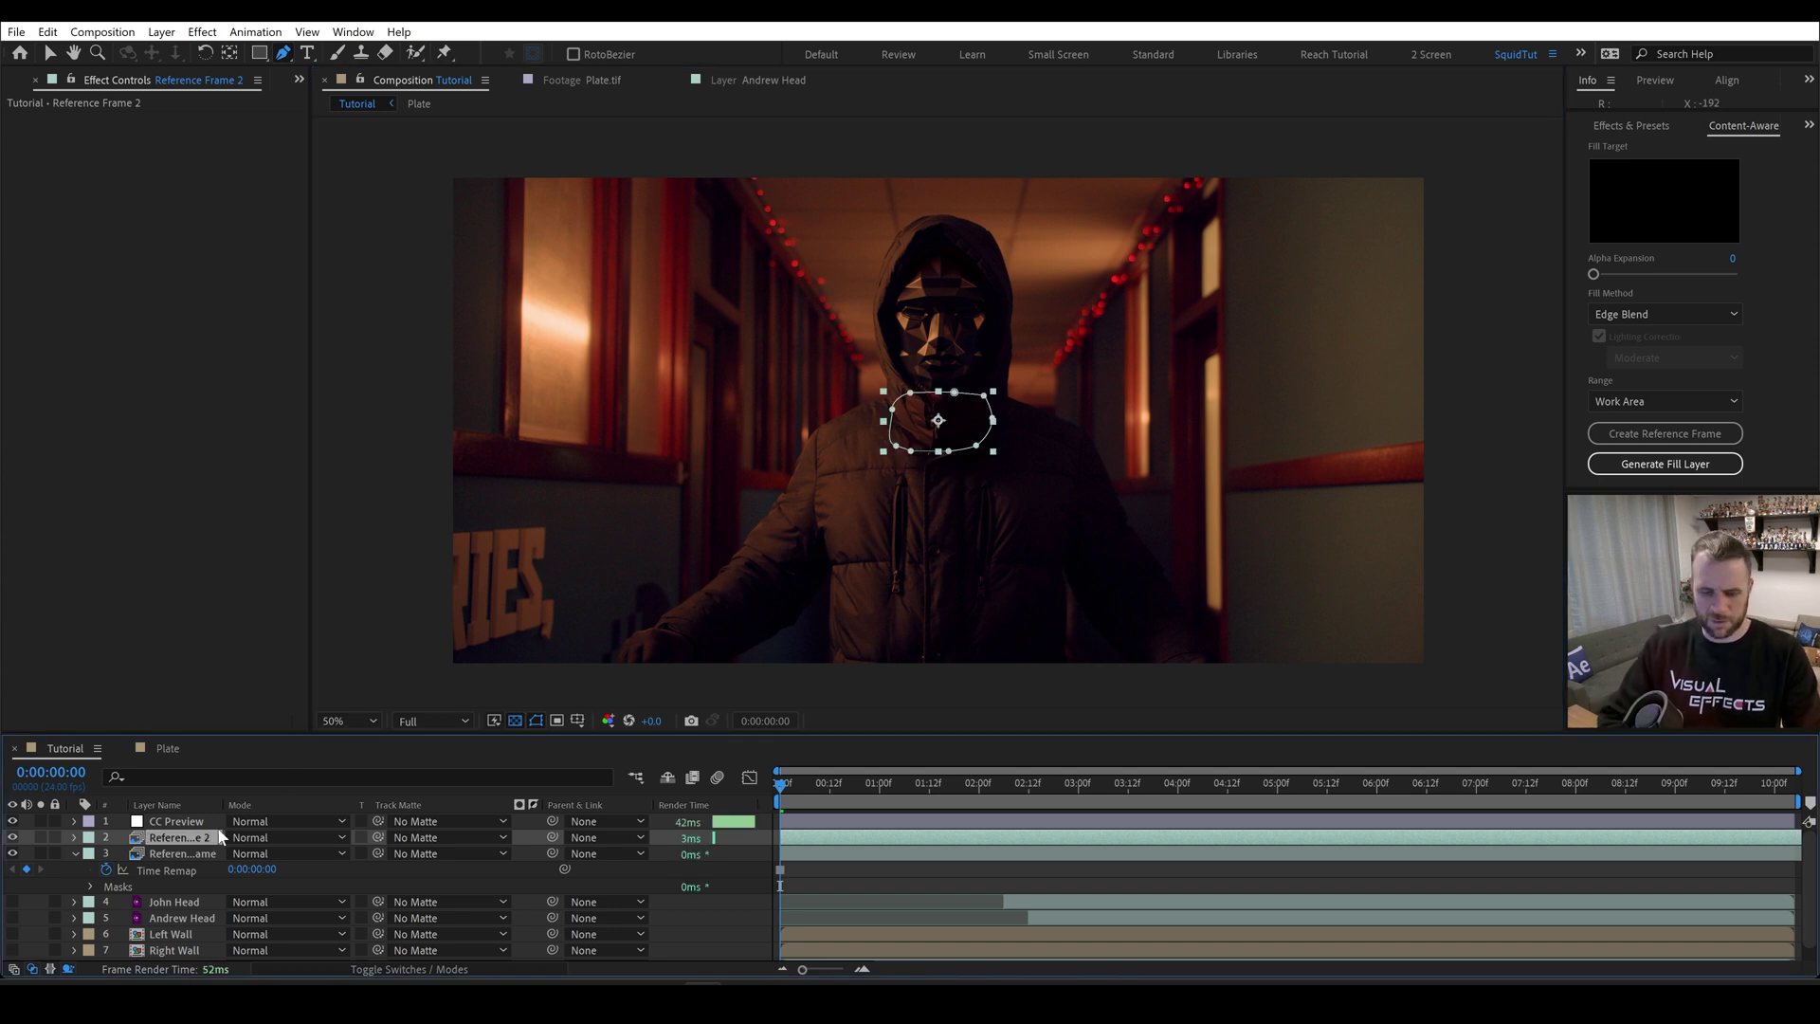
- Rename the neck-masked reference layer Coat Neck and the forehead-masked one Mask Extend
{"action": "key", "text": "Return"}
{"action": "type", "text": "Coat Neck"}
{"action": "key", "text": "Return"}
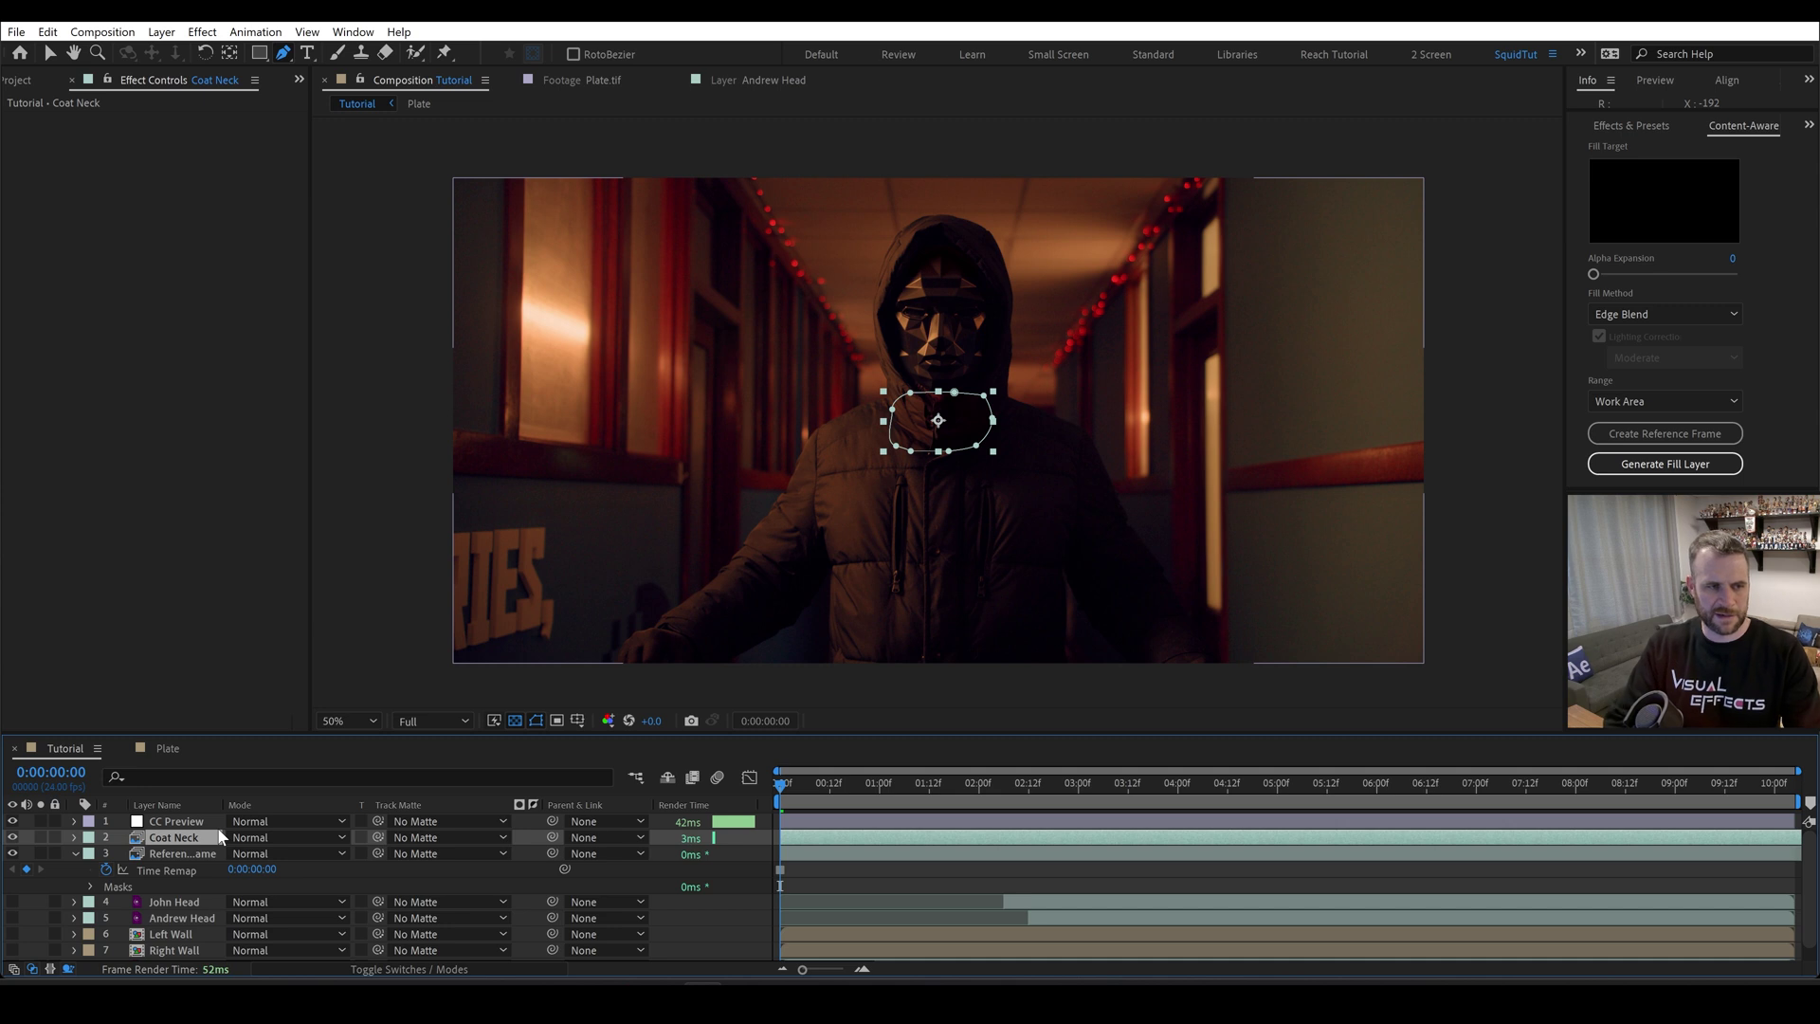
{"action": "key", "text": "ctrl+Down"}
{"action": "key", "text": "Return"}
{"action": "type", "text": "Mask"}
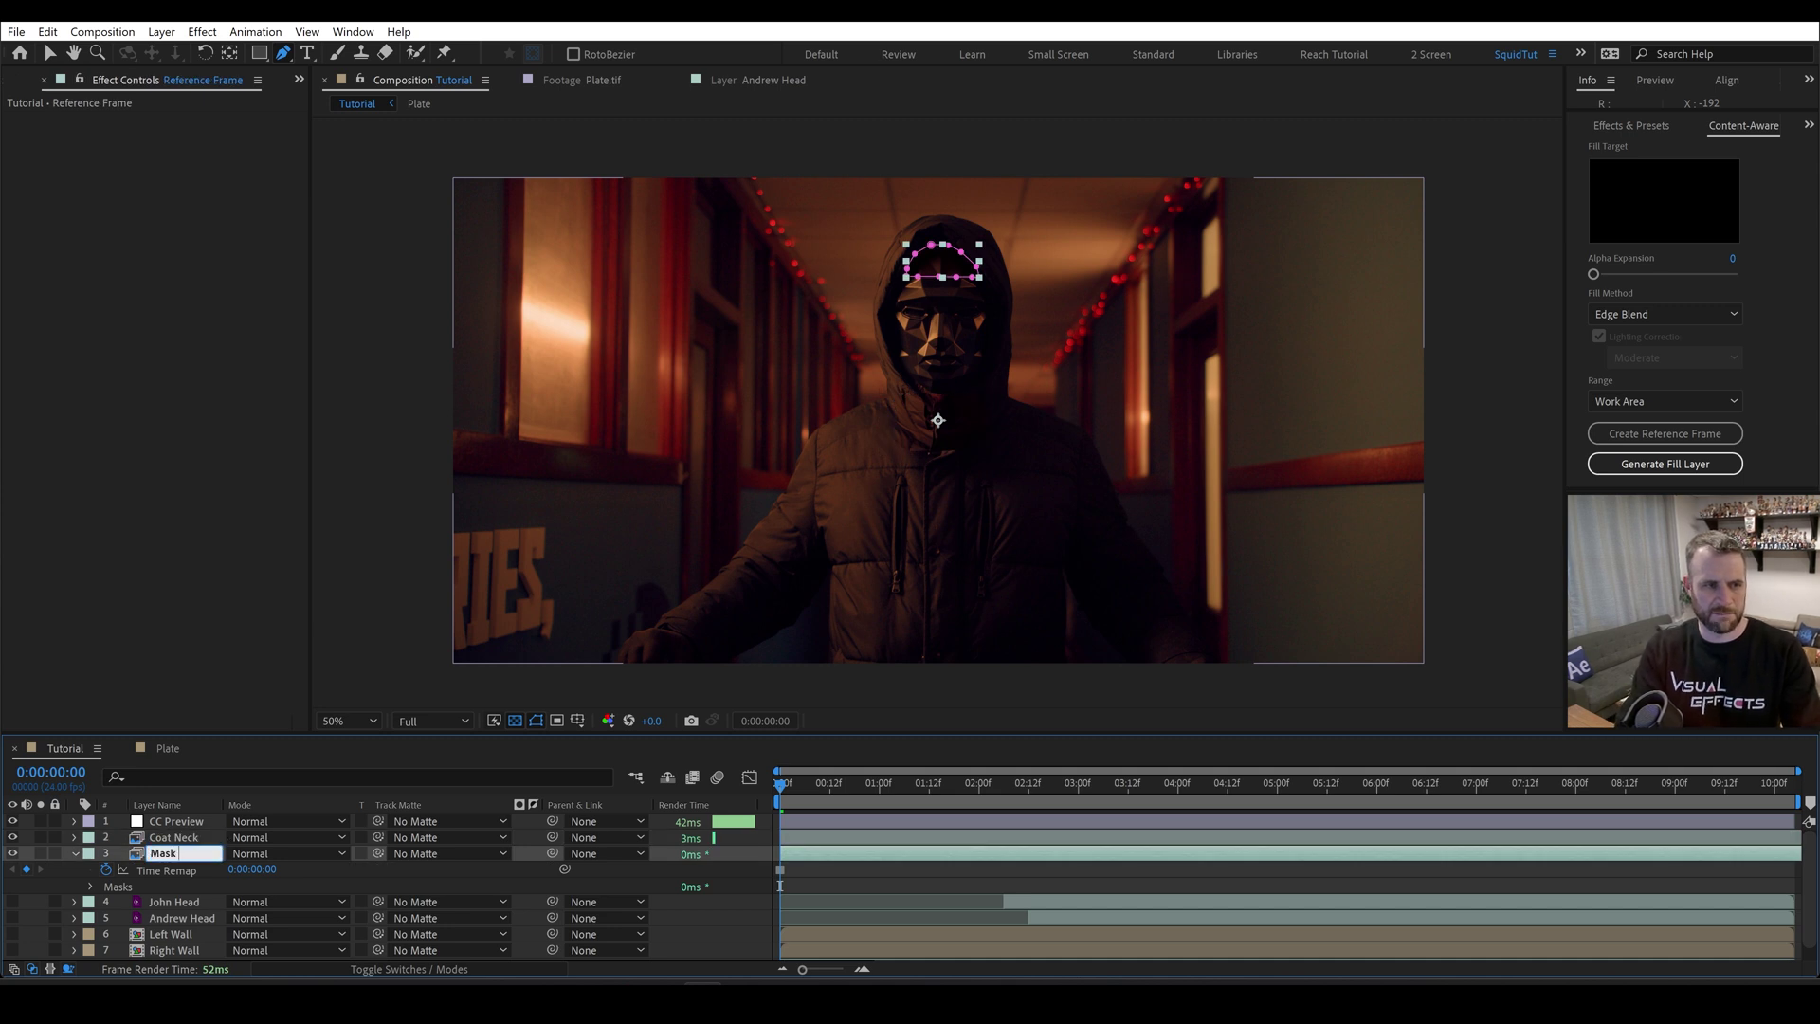
{"action": "type", "text": " Extend"}
{"action": "key", "text": "Return"}
- Create track data from the footage's Mocha neck area layer and apply it as a corner pin to Coat Neck
{"action": "scroll", "coordinate": [787, 948], "scroll_direction": "down", "scroll_amount": 1}
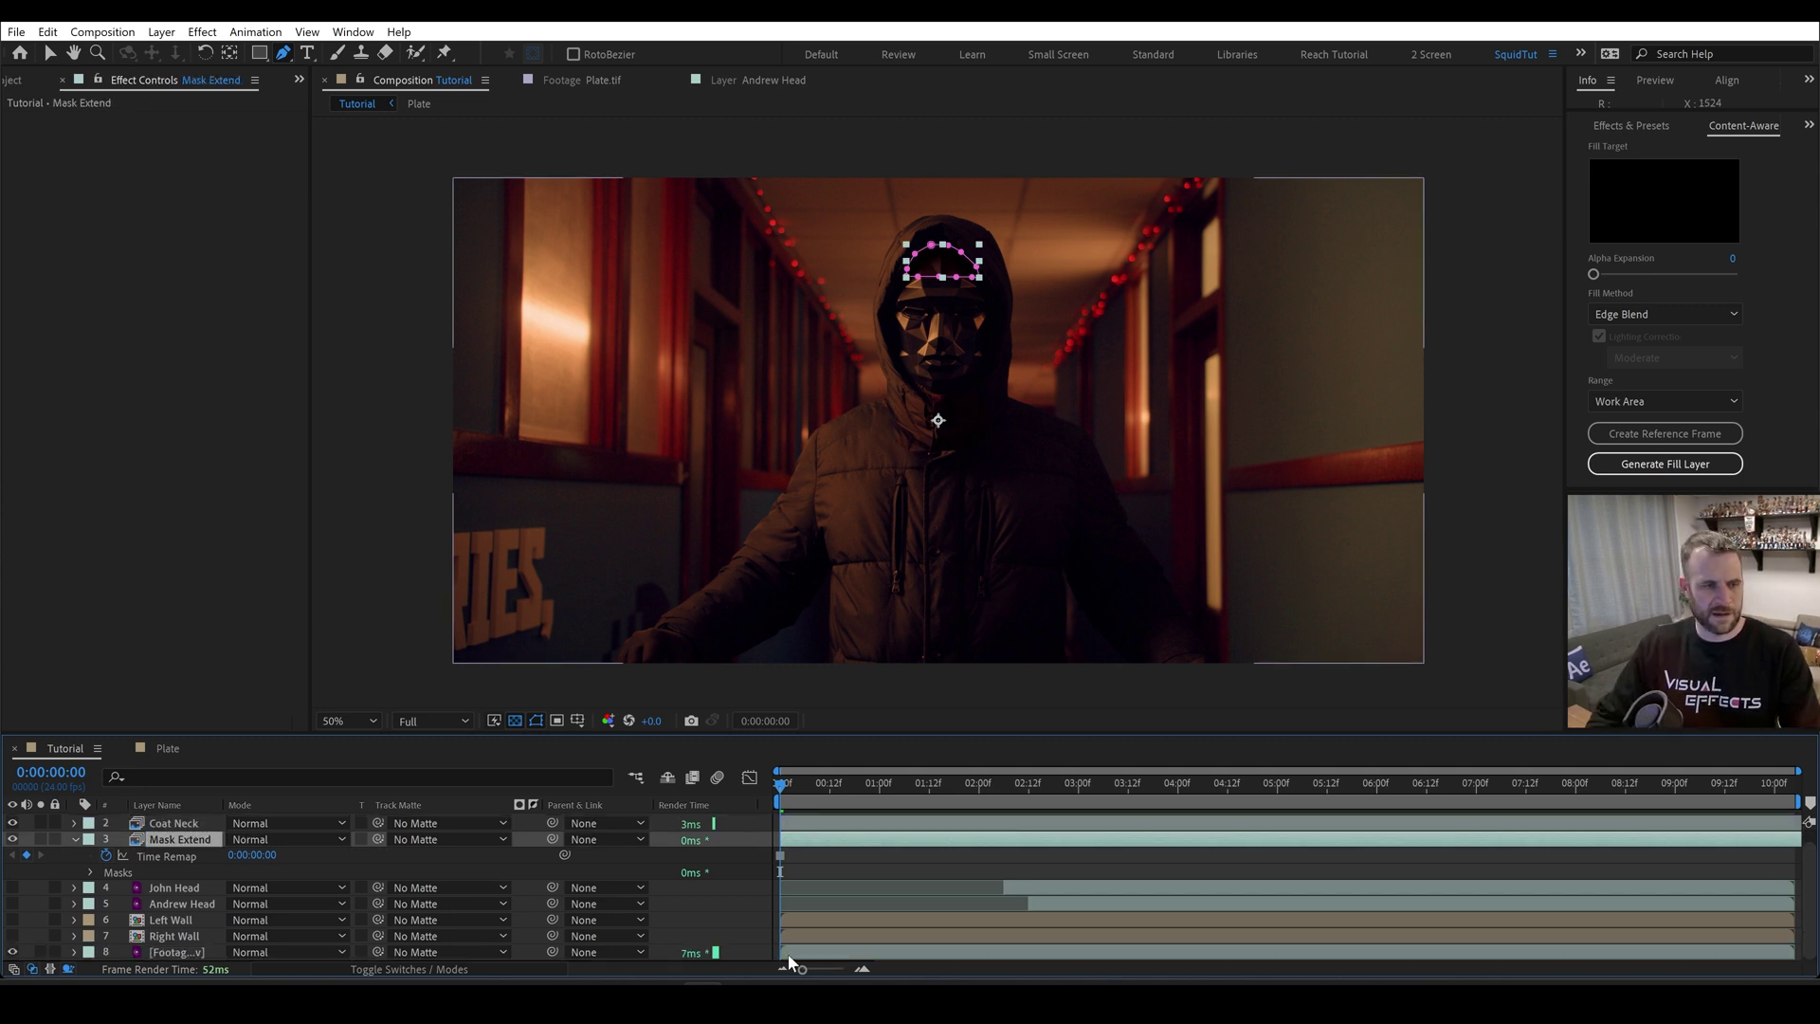
{"action": "left_click", "coordinate": [787, 953]}
{"action": "left_click", "coordinate": [237, 273]}
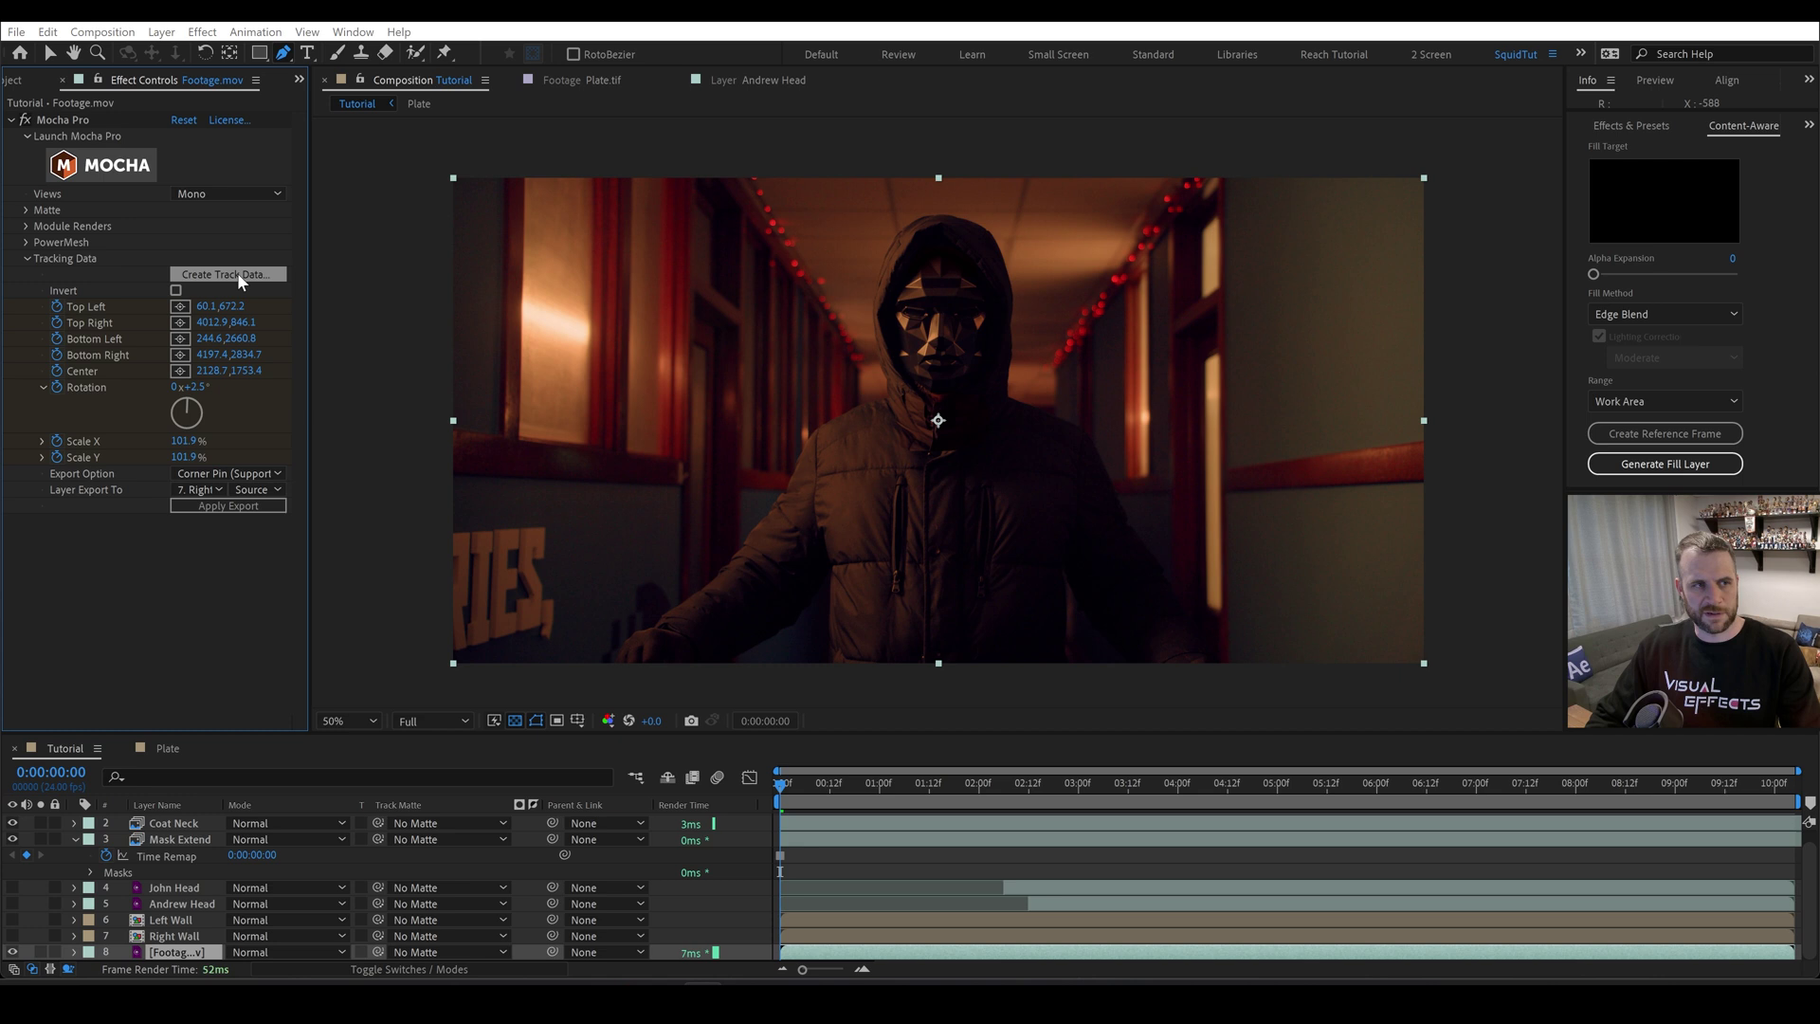
{"action": "left_click", "coordinate": [123, 220]}
{"action": "left_click", "coordinate": [396, 407]}
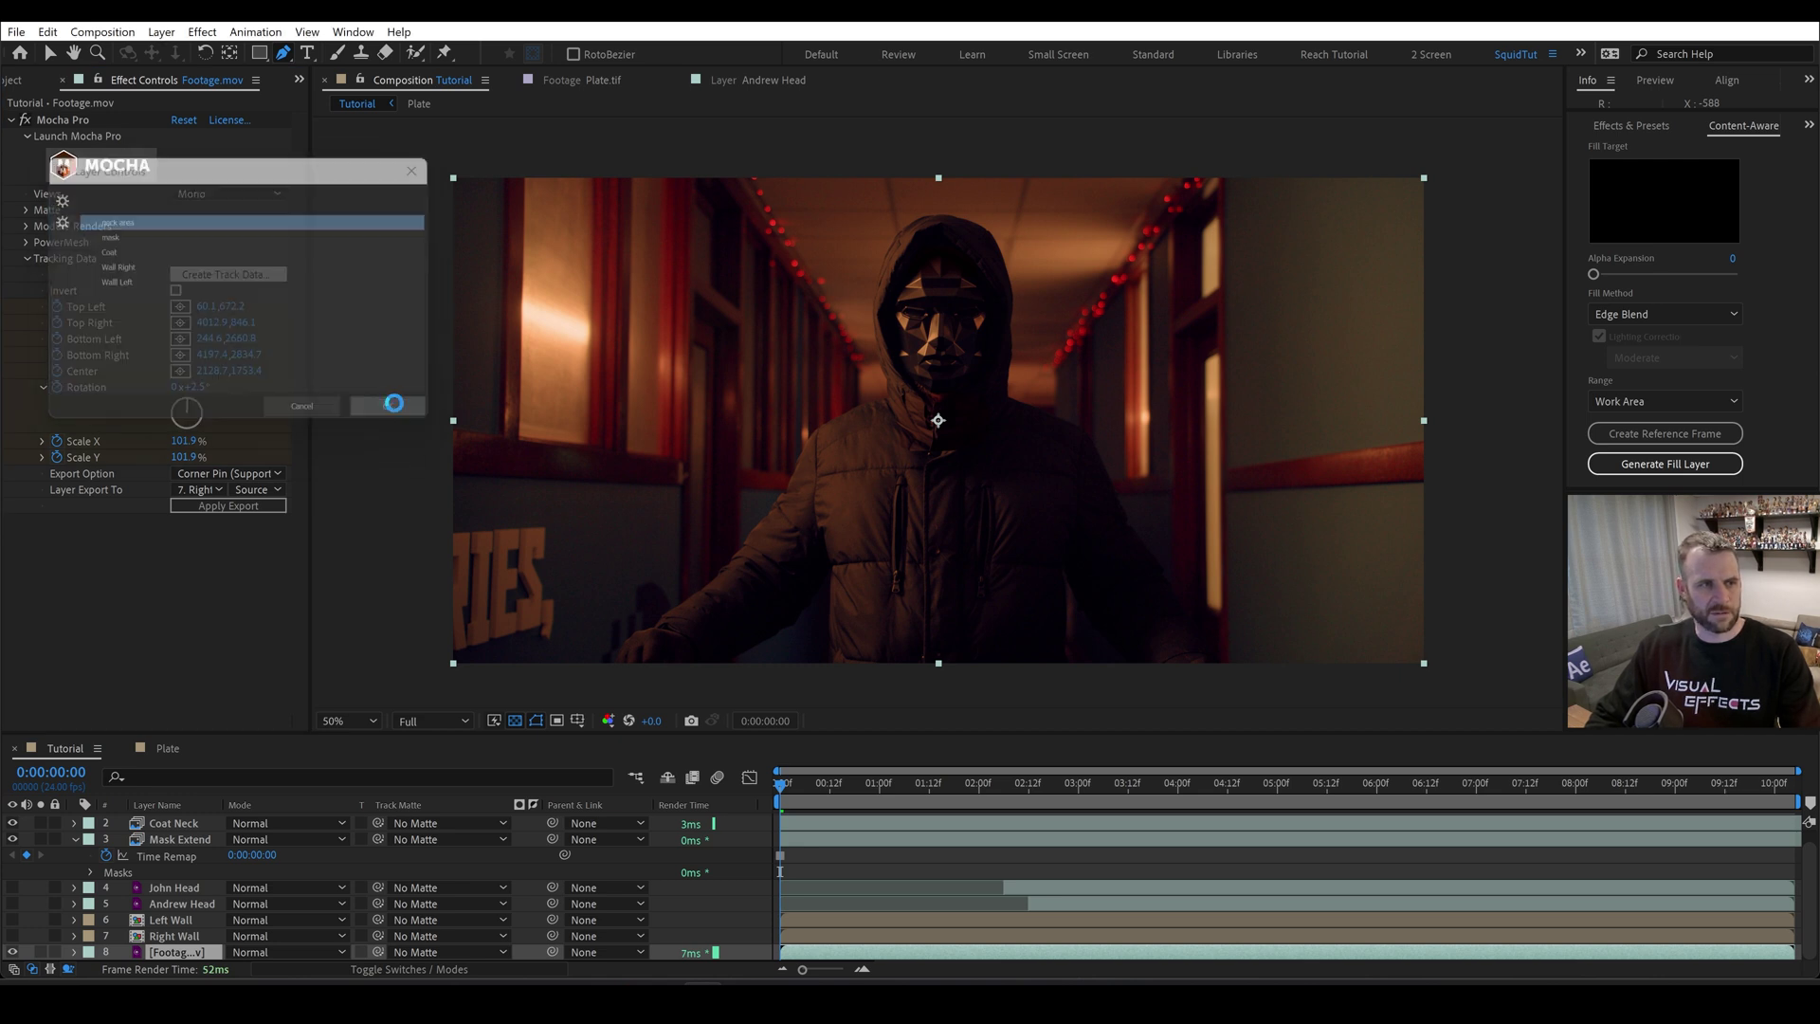
{"action": "left_click", "coordinate": [203, 490]}
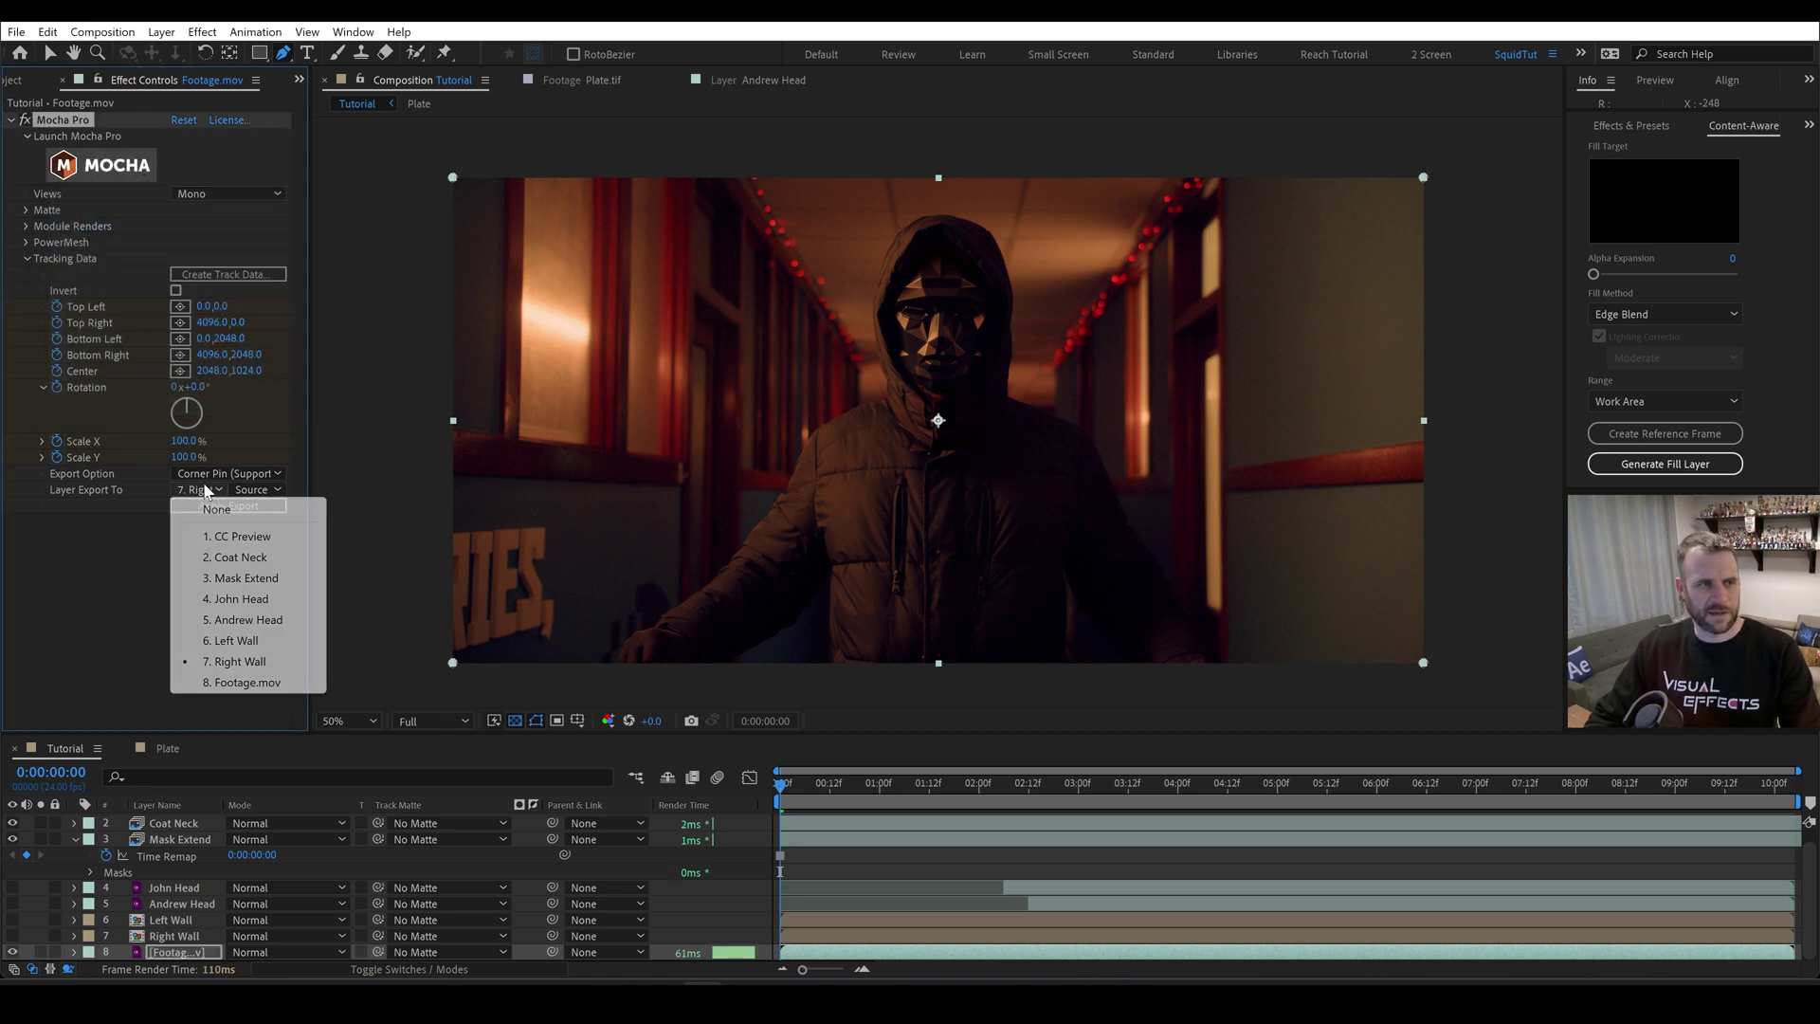
{"action": "left_click", "coordinate": [269, 559]}
{"action": "left_click", "coordinate": [218, 505]}
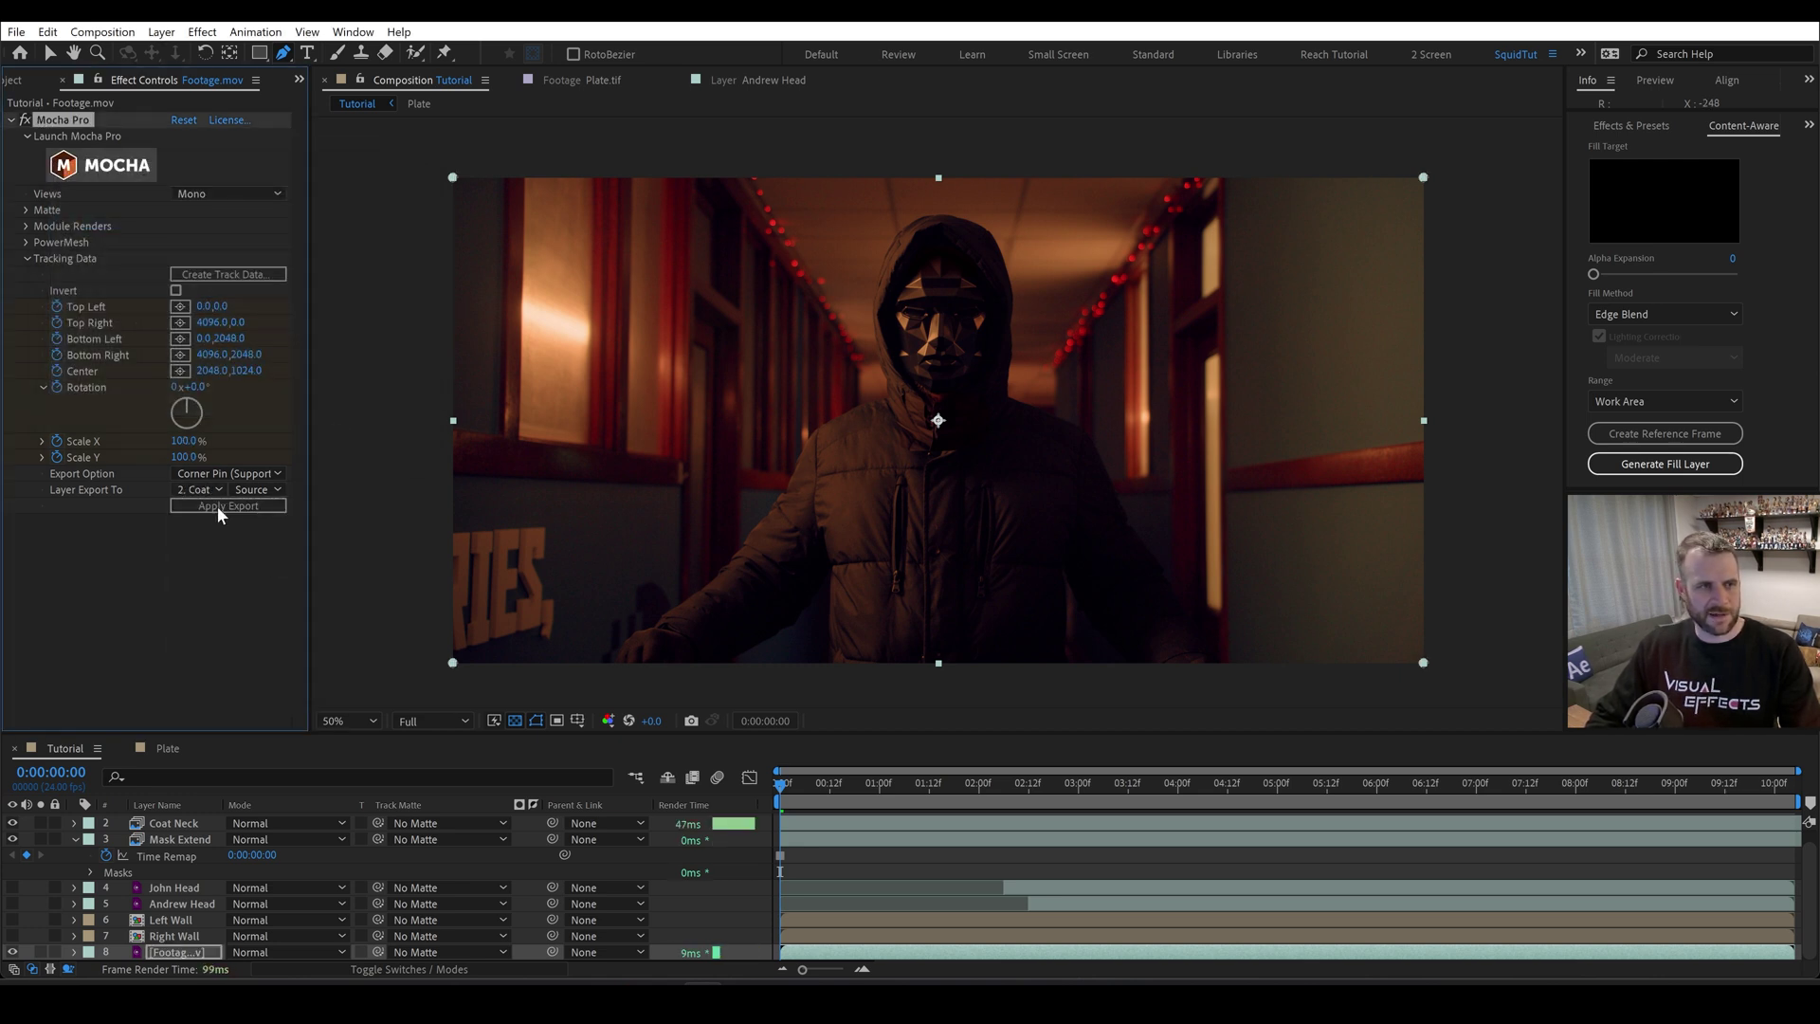
- Create track data from the Mocha mask layer and apply it as a corner pin to Mask Extend
{"action": "left_click", "coordinate": [235, 273]}
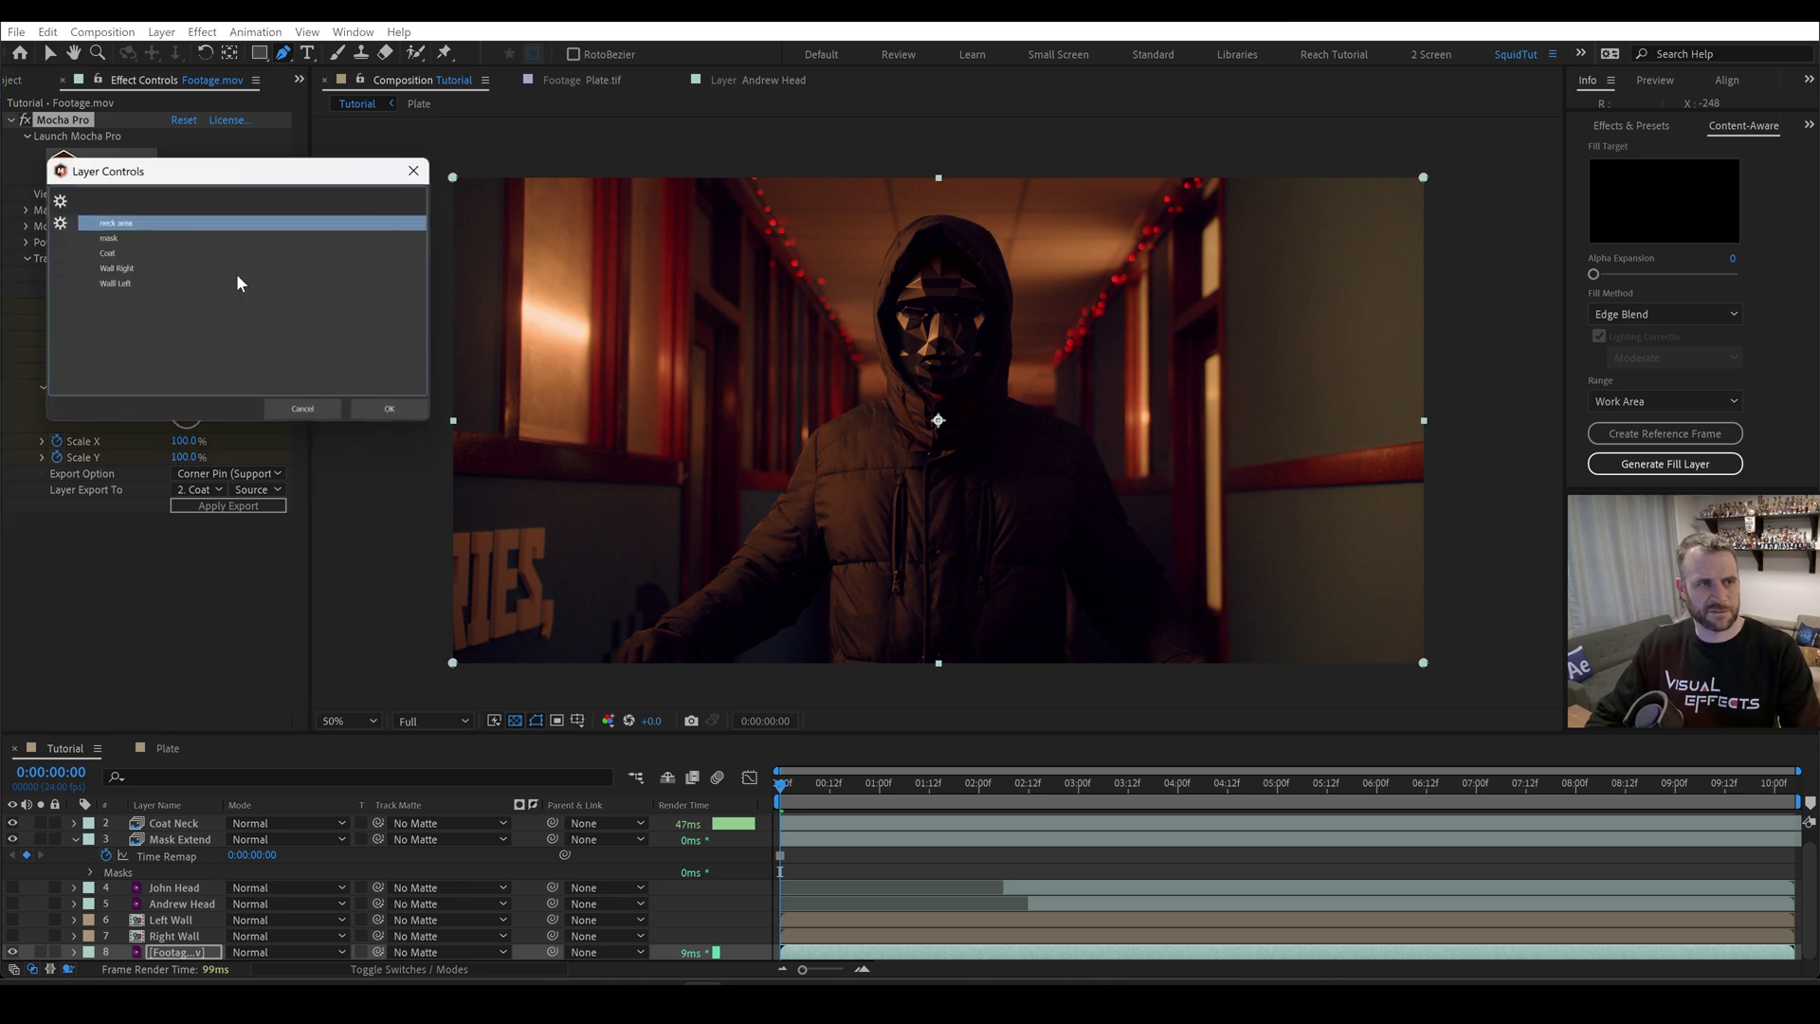
{"action": "left_click", "coordinate": [112, 236]}
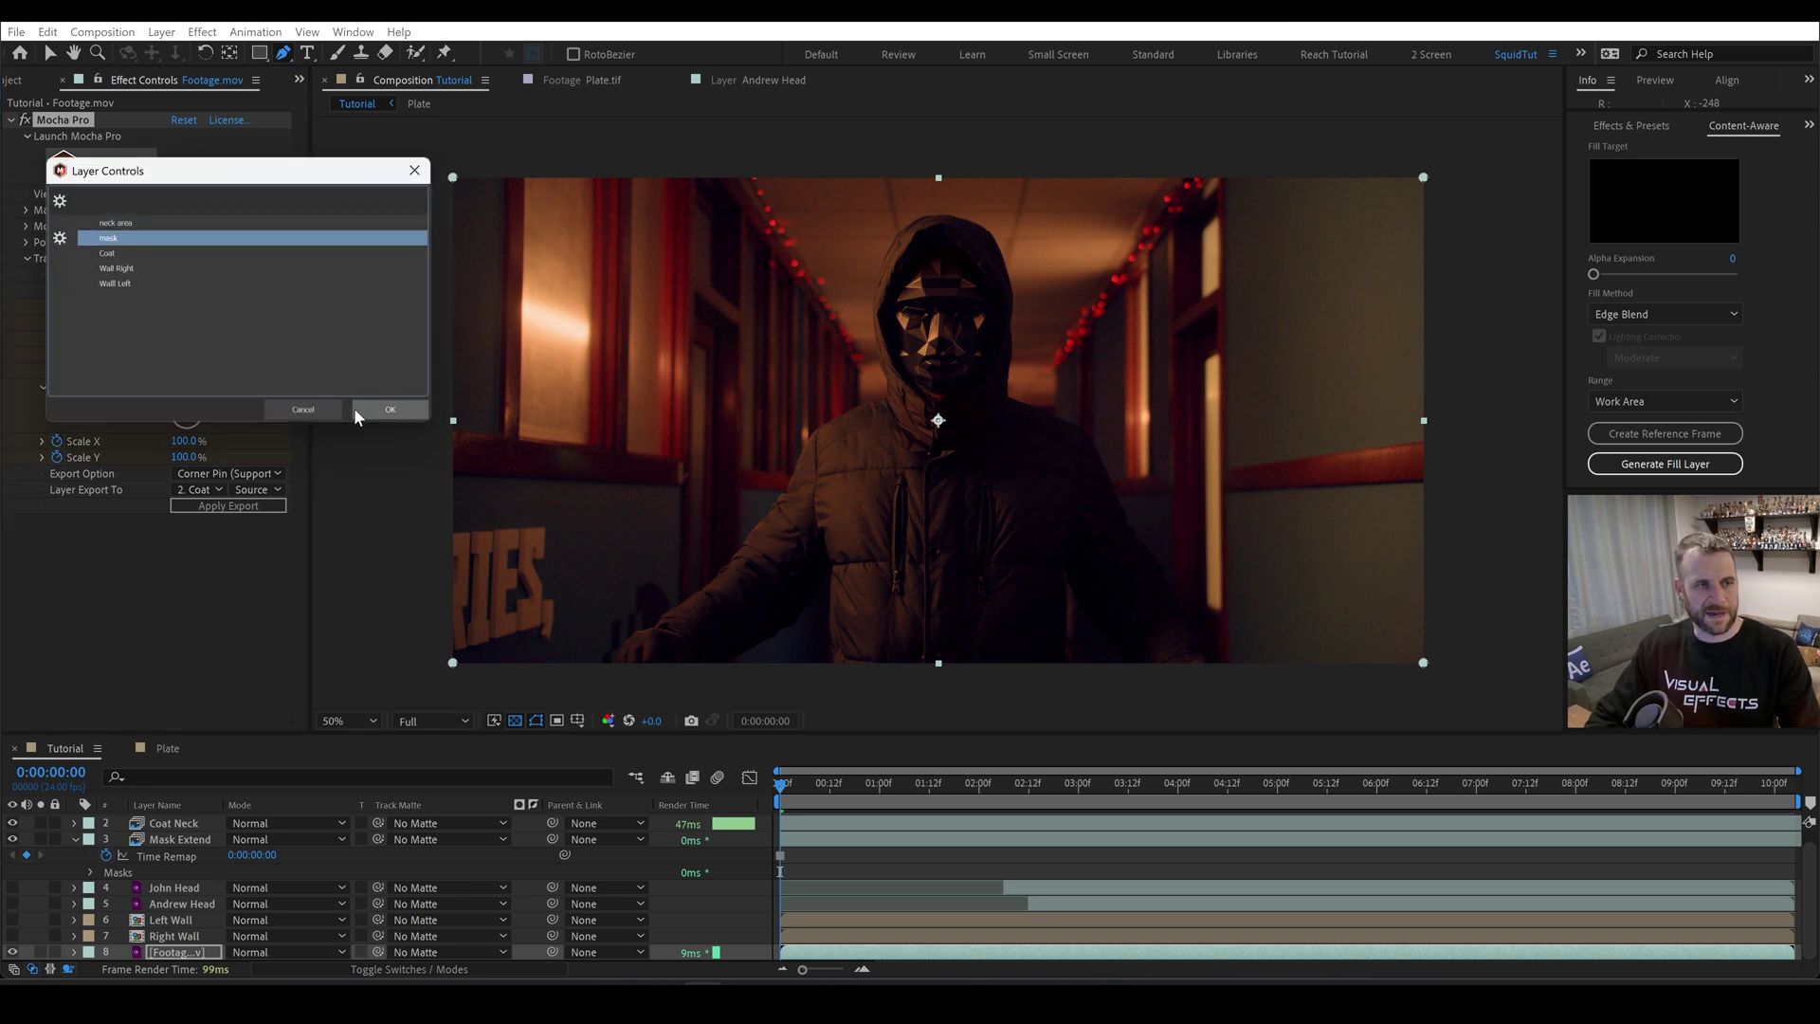
{"action": "left_click", "coordinate": [358, 408]}
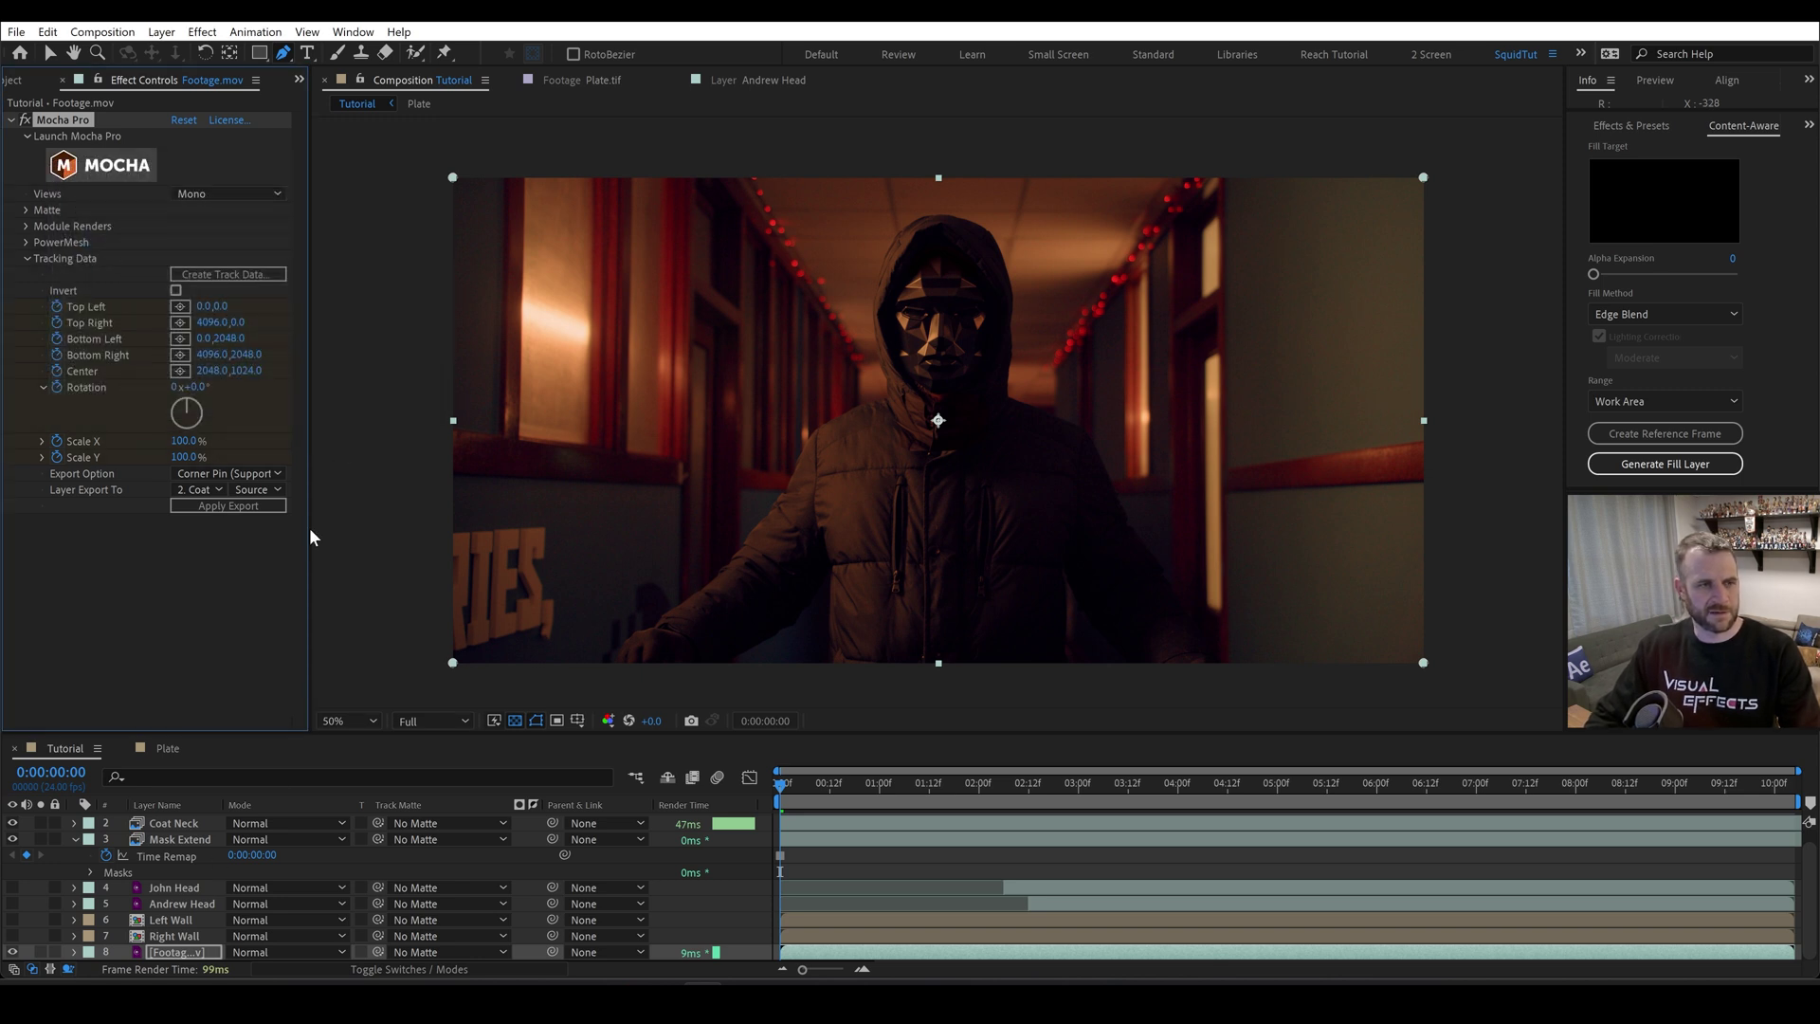
{"action": "left_click", "coordinate": [195, 491]}
{"action": "left_click", "coordinate": [254, 581]}
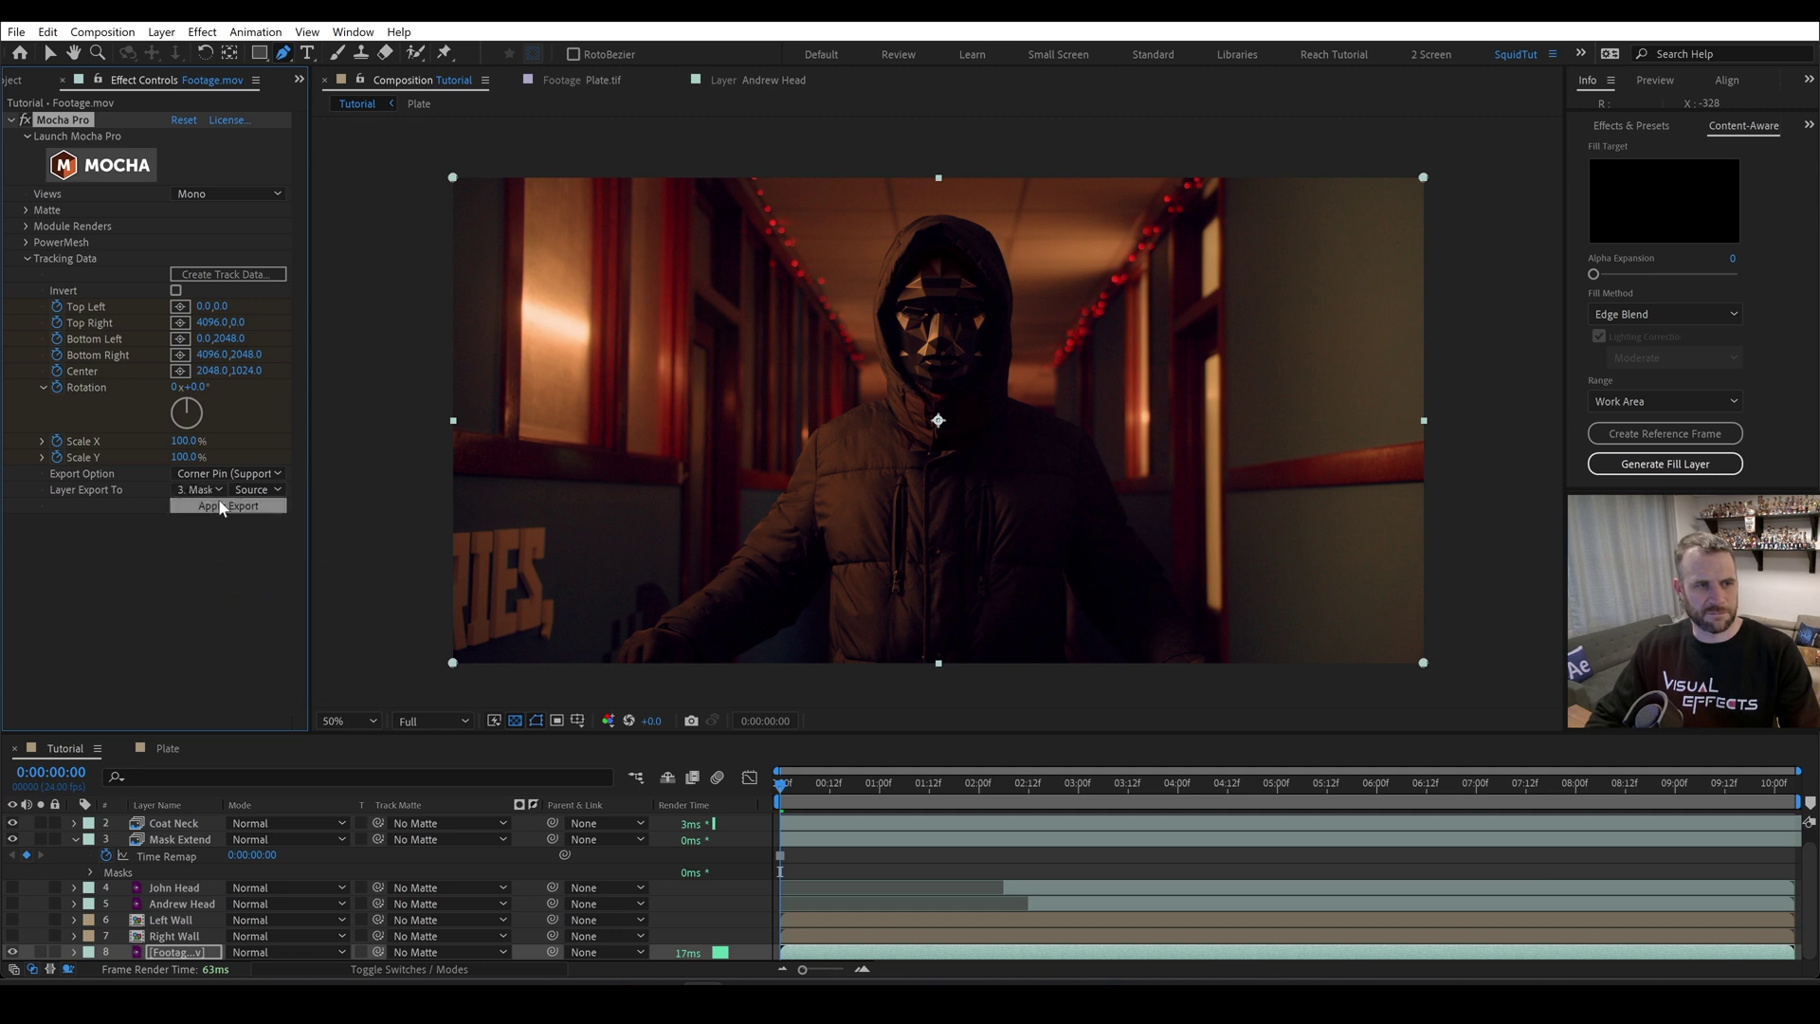
{"action": "left_click", "coordinate": [219, 506]}
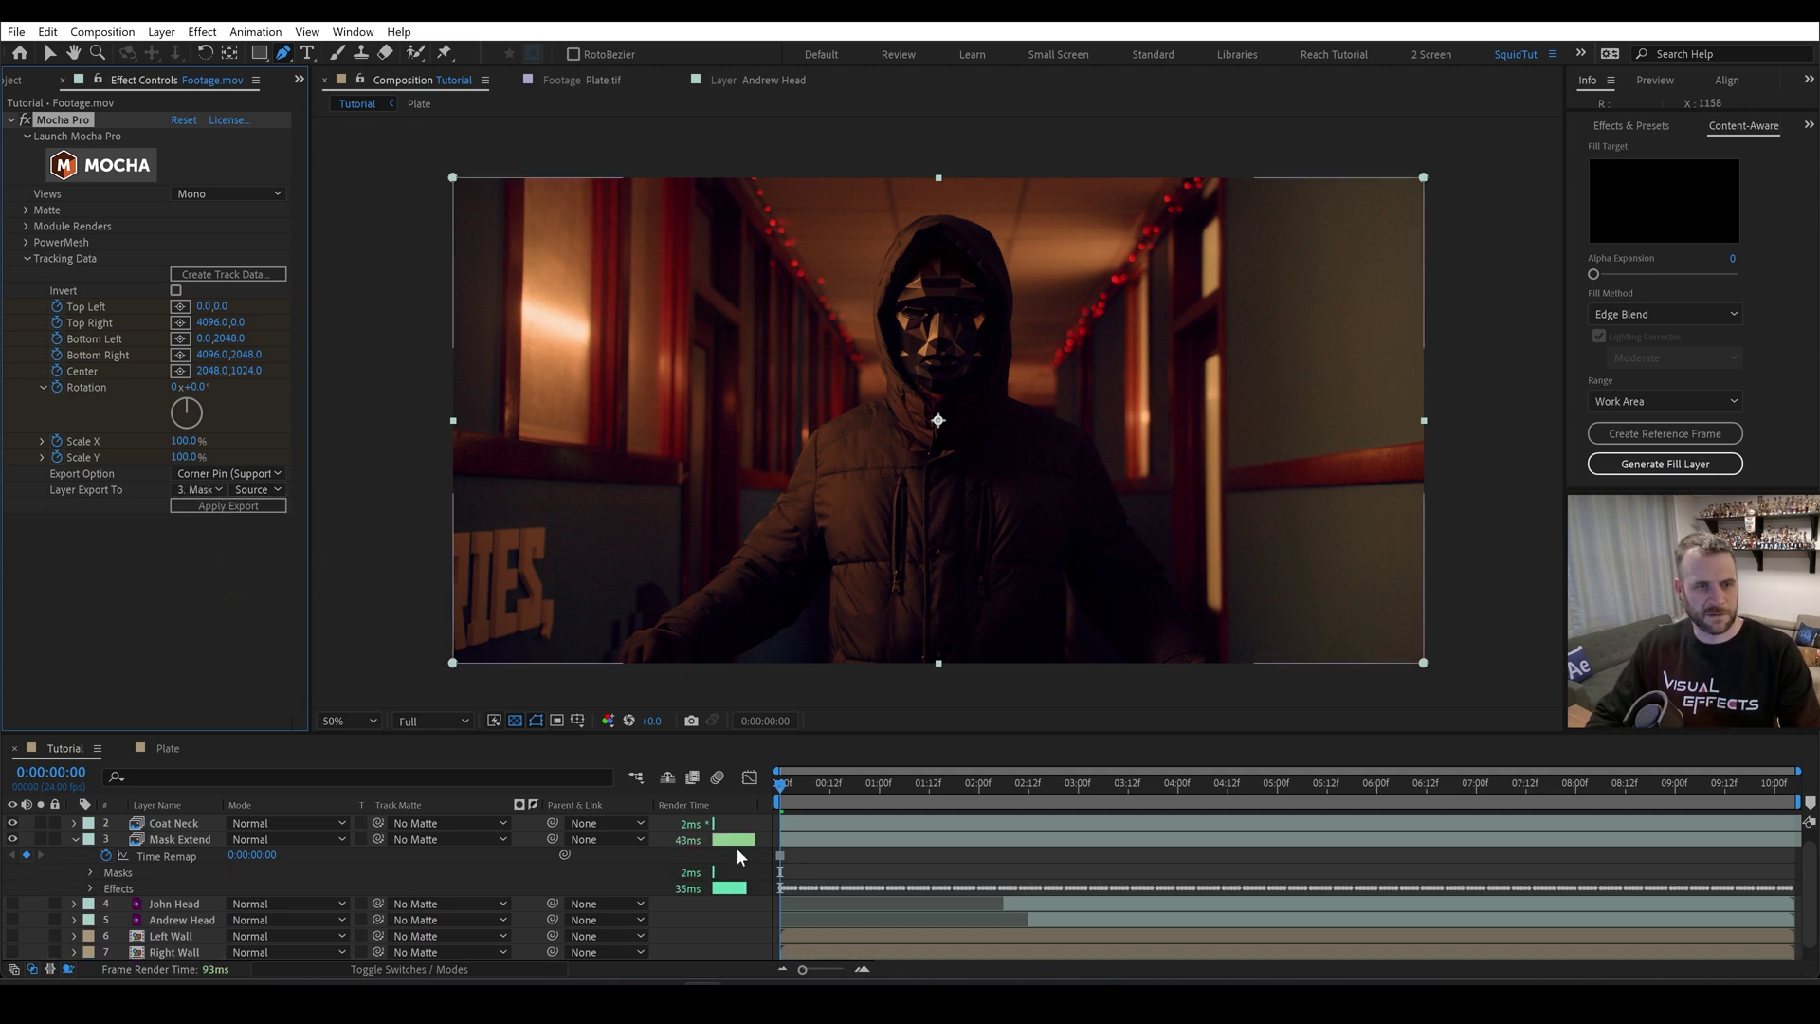
- Scrub the timeline to 0:00:02:16 to check how the tracked neck and forehead patches follow the figure
{"action": "left_click", "coordinate": [882, 783]}
{"action": "left_click_drag", "start_coordinate": [893, 785], "coordinate": [1045, 783]}
{"action": "left_click", "coordinate": [954, 847]}
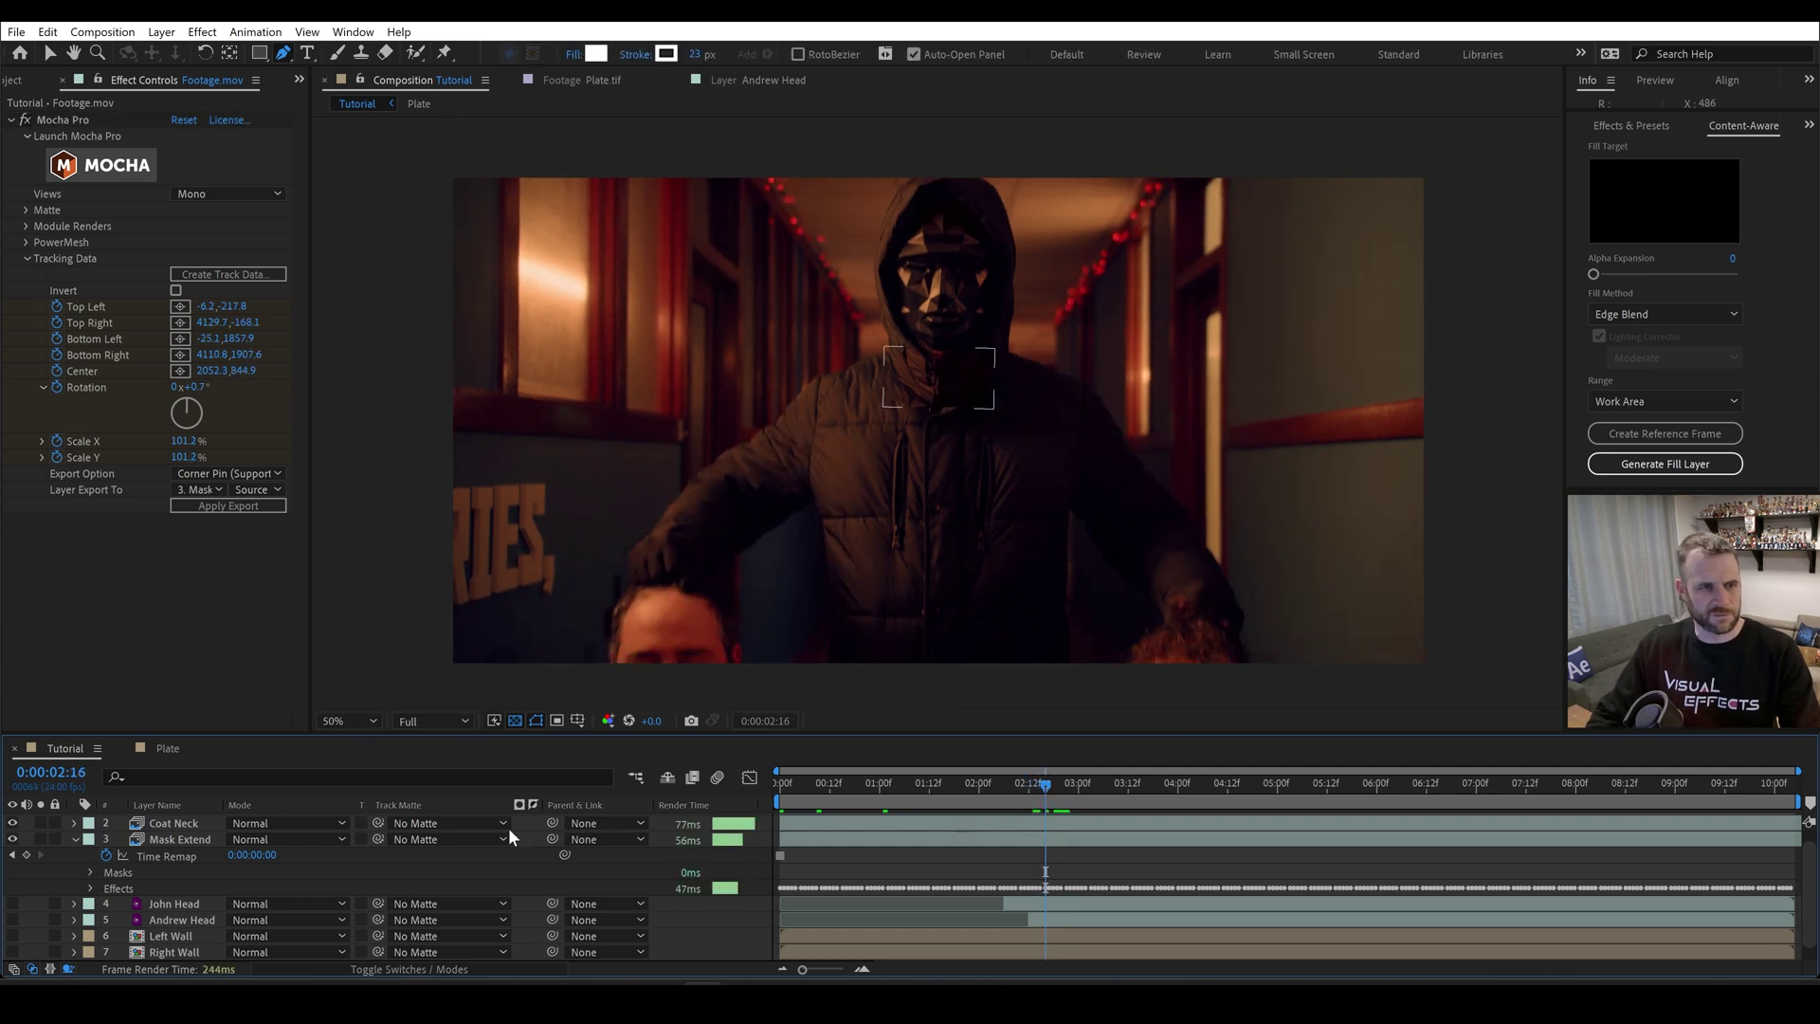
- Collapse the layer properties, show the layer switches, and enable motion blur on Coat Neck and Mask Extend
{"action": "key", "text": "ctrl+a"}
{"action": "left_click", "coordinate": [74, 839]}
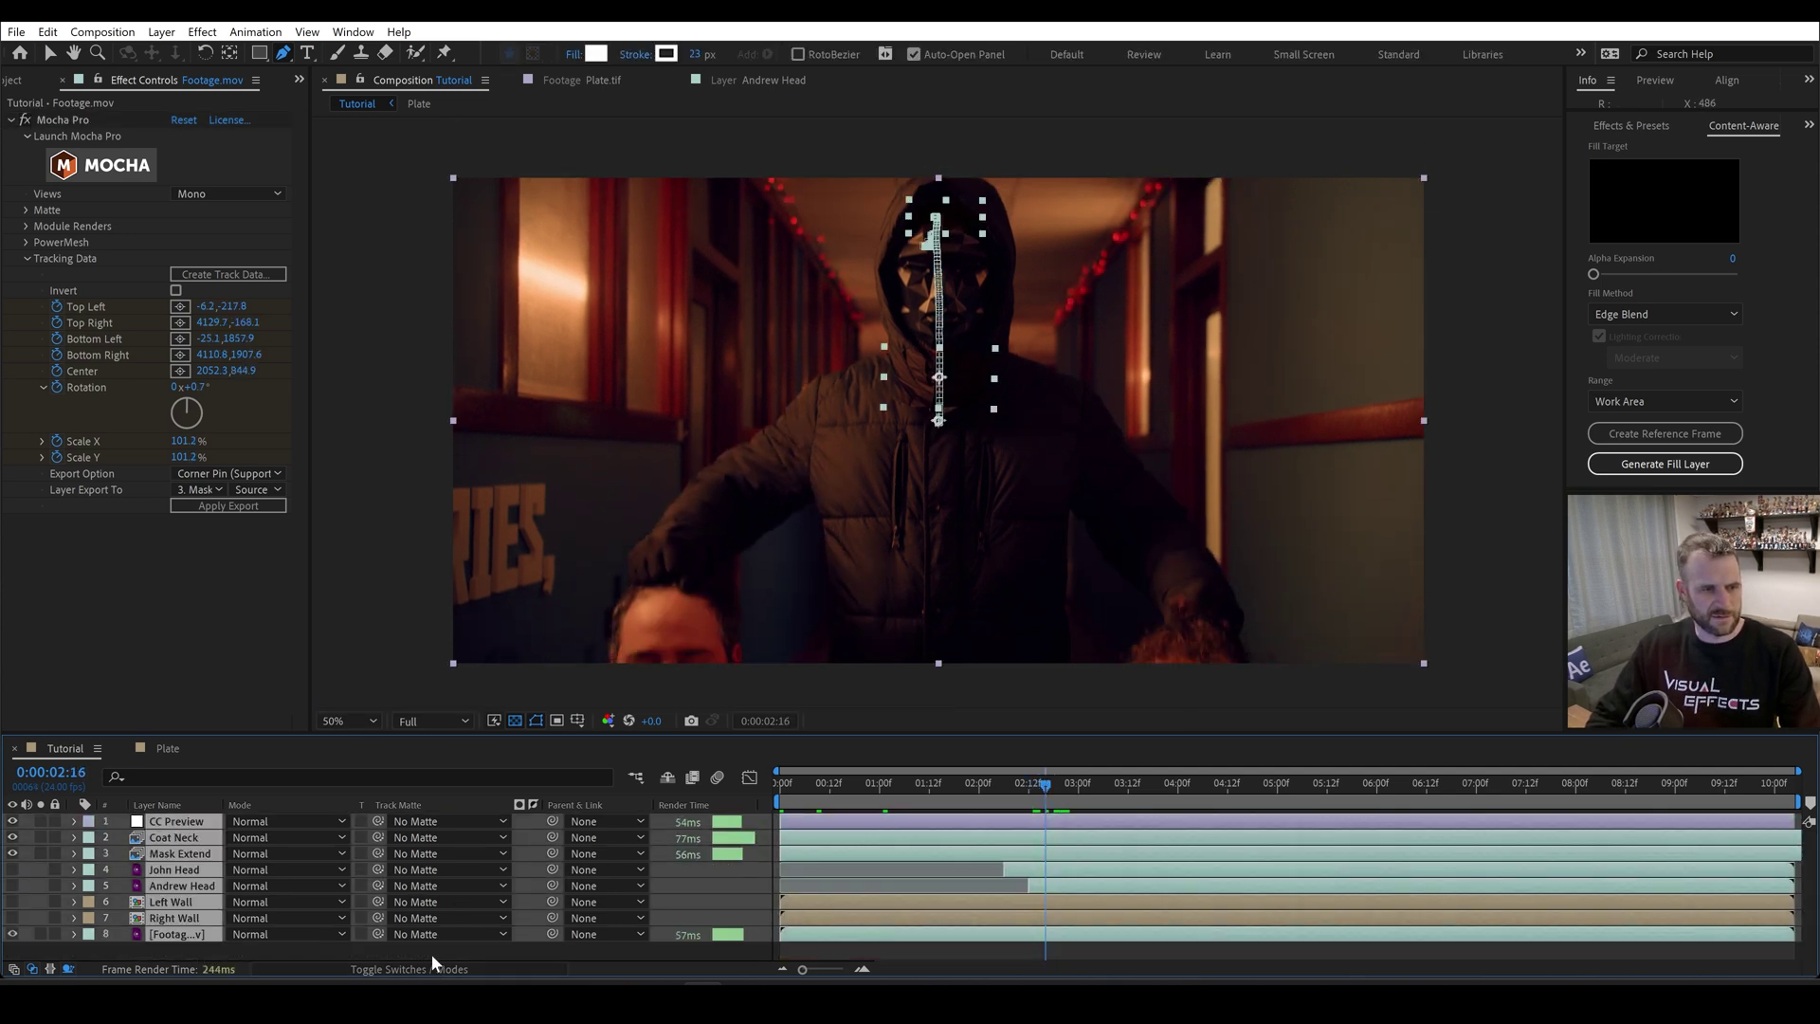
{"action": "left_click", "coordinate": [430, 953]}
{"action": "left_click", "coordinate": [431, 968]}
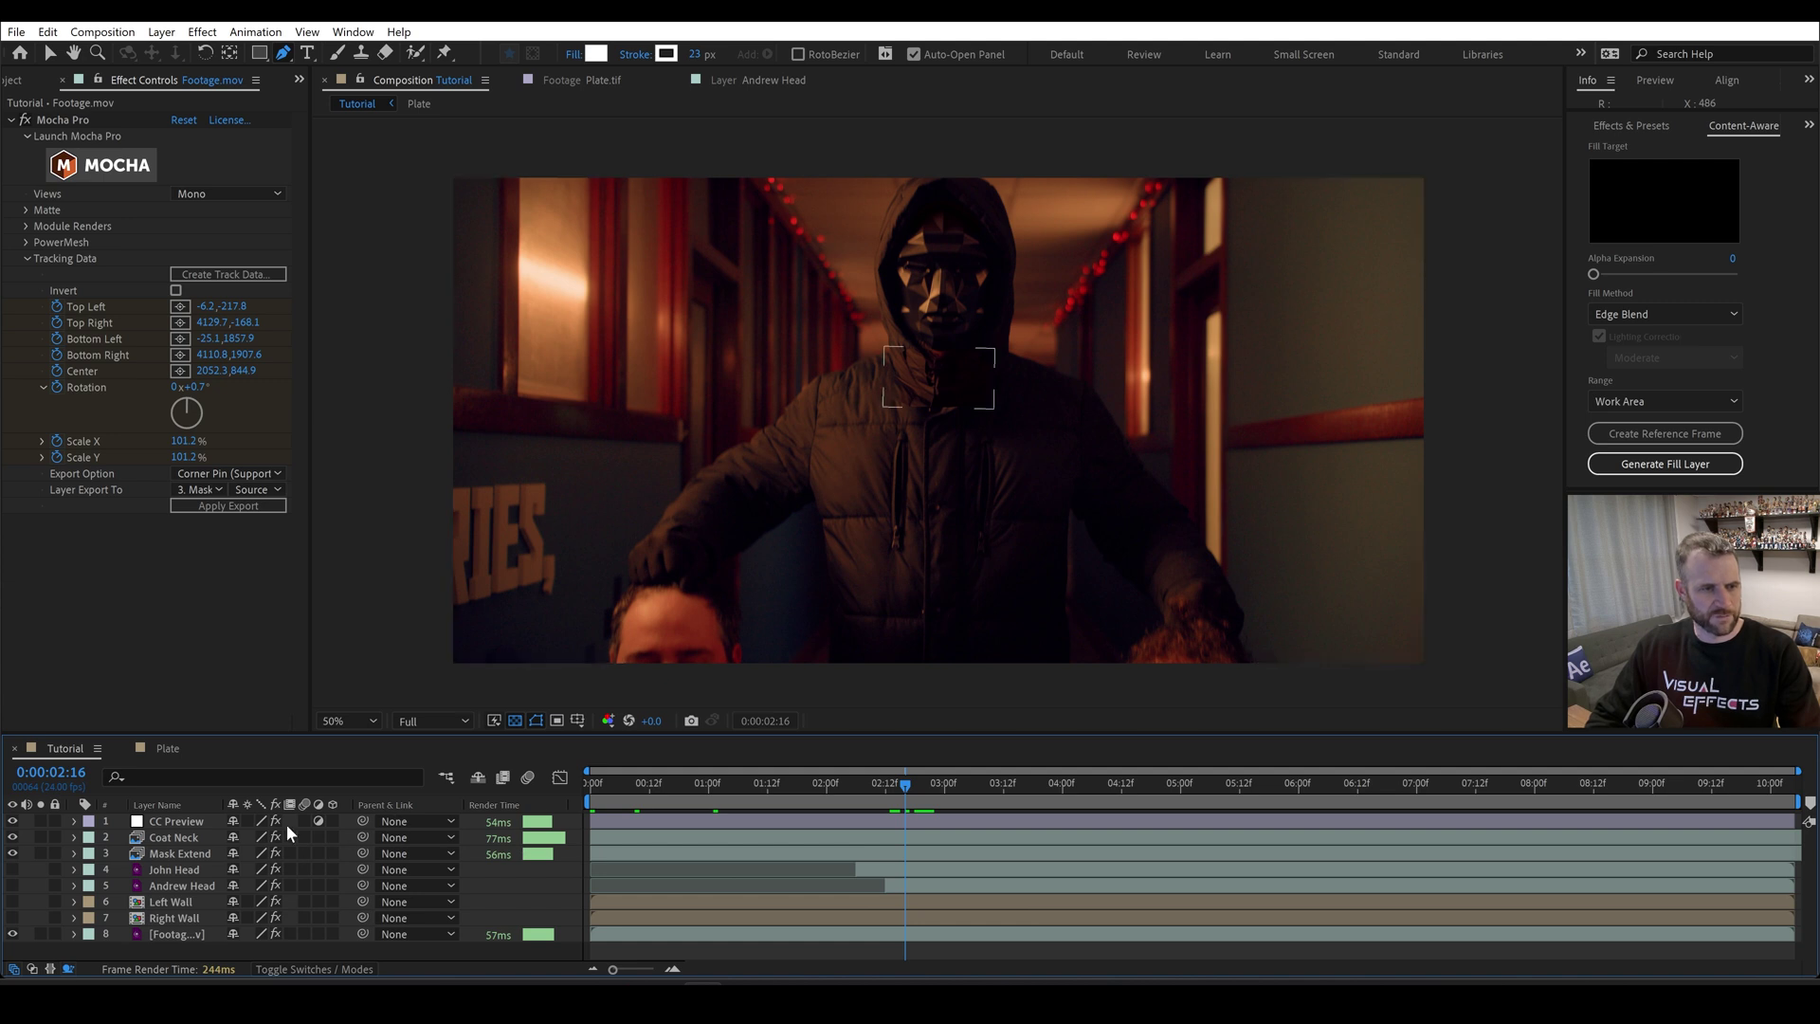
{"action": "left_click", "coordinate": [166, 854]}
{"action": "left_click", "coordinate": [173, 837], "text": "shift"}
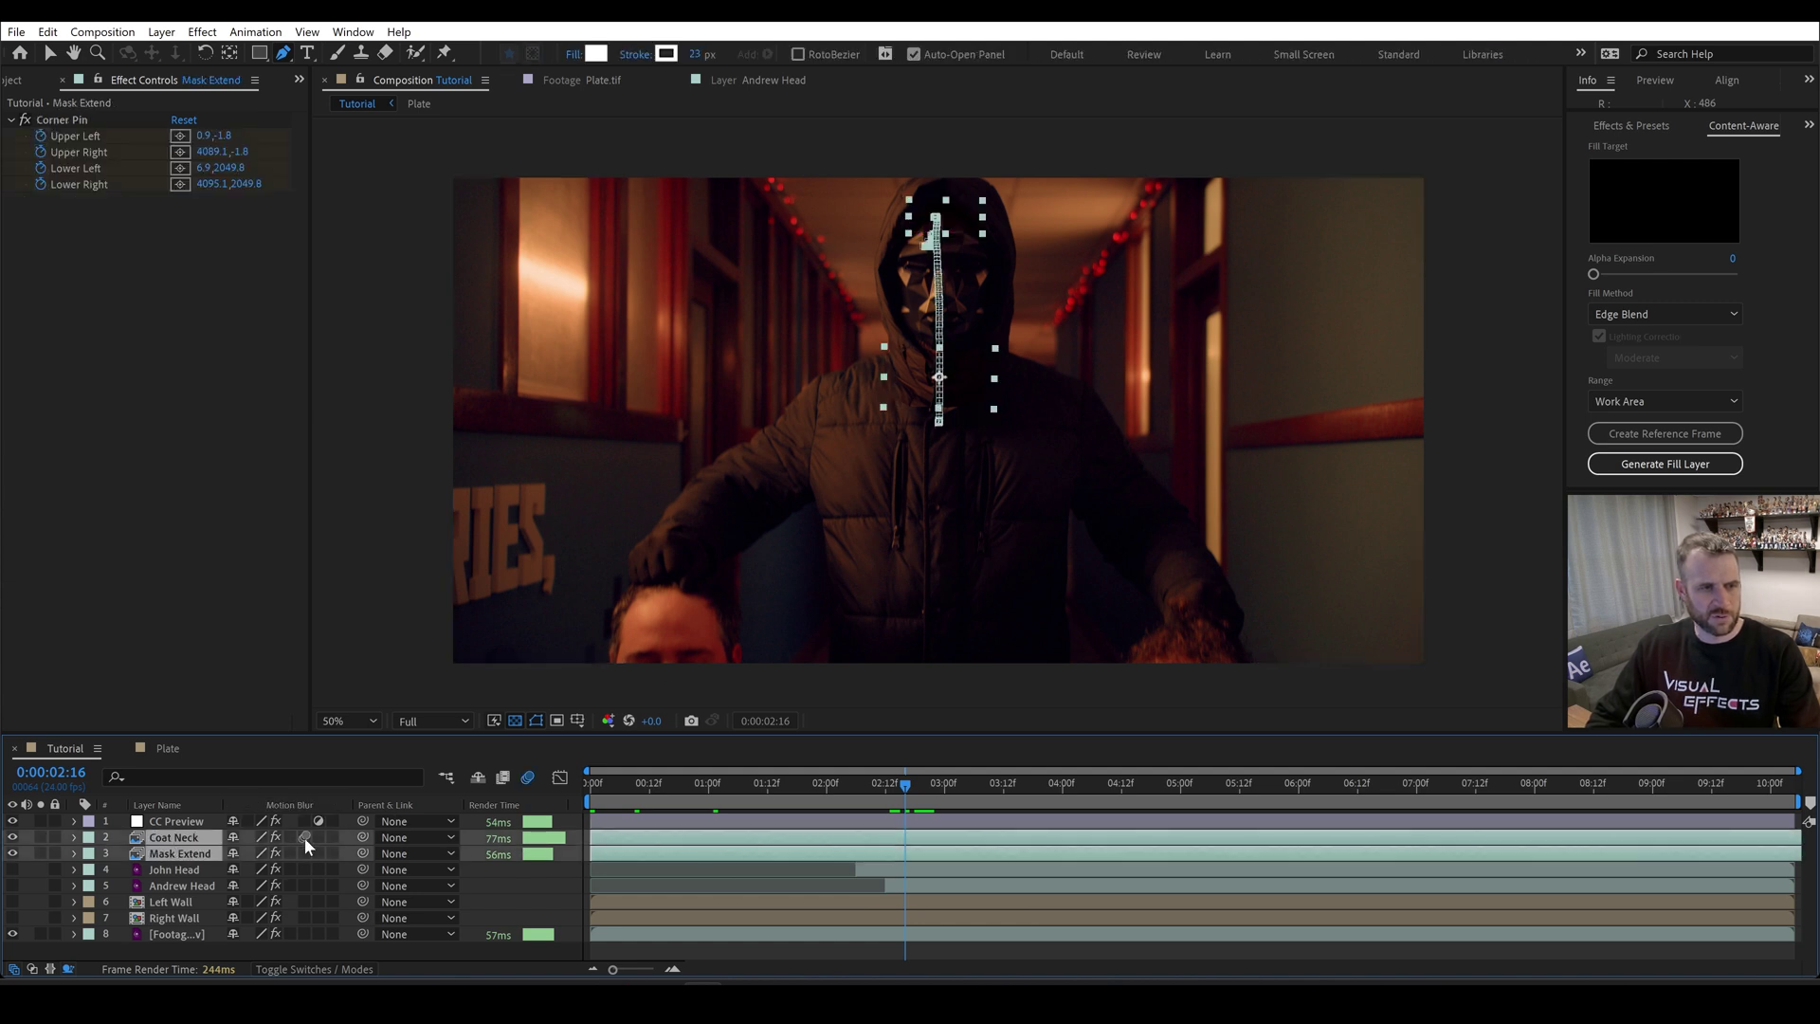
{"action": "left_click", "coordinate": [305, 838]}
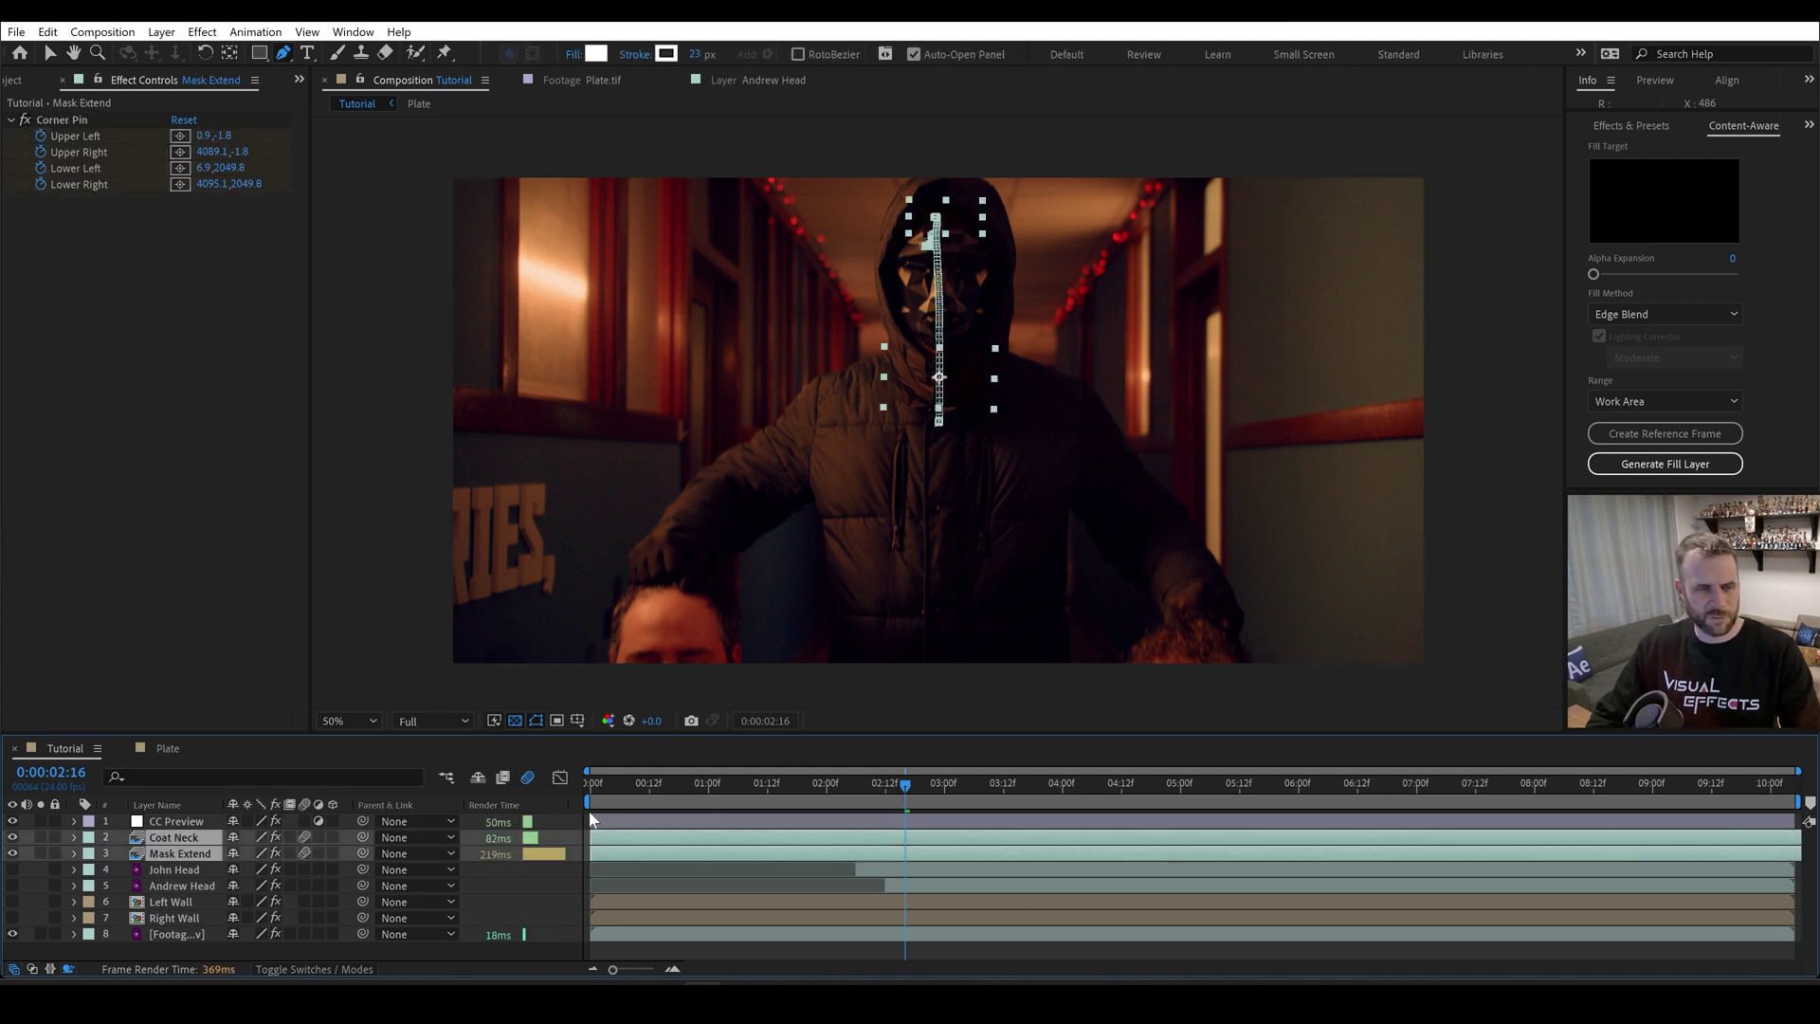
- Turn the visibility of the two head layers and both wall layers back on
{"action": "left_click", "coordinate": [187, 917]}
{"action": "left_click_drag", "start_coordinate": [10, 900], "coordinate": [12, 917]}
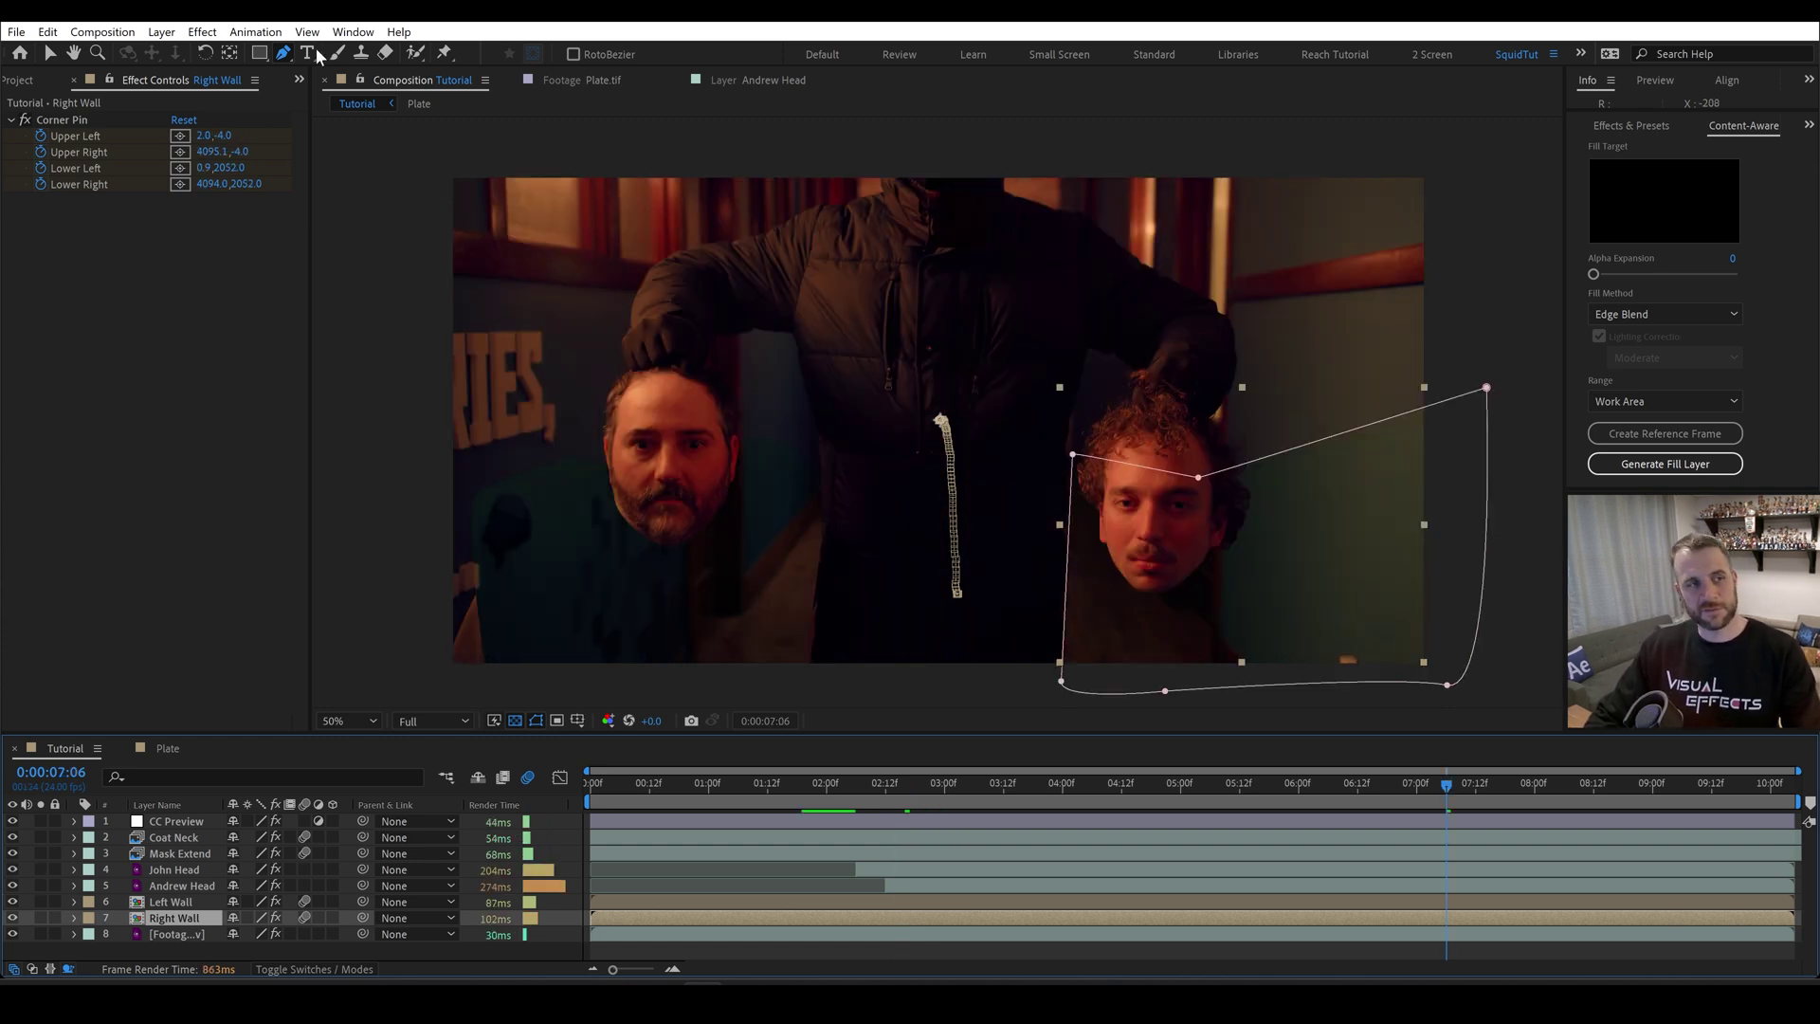
- Add a new adjustment layer and place it at the top of the Tutorial composition
{"action": "left_click", "coordinate": [161, 31]}
{"action": "mouse_move", "coordinate": [180, 50]}
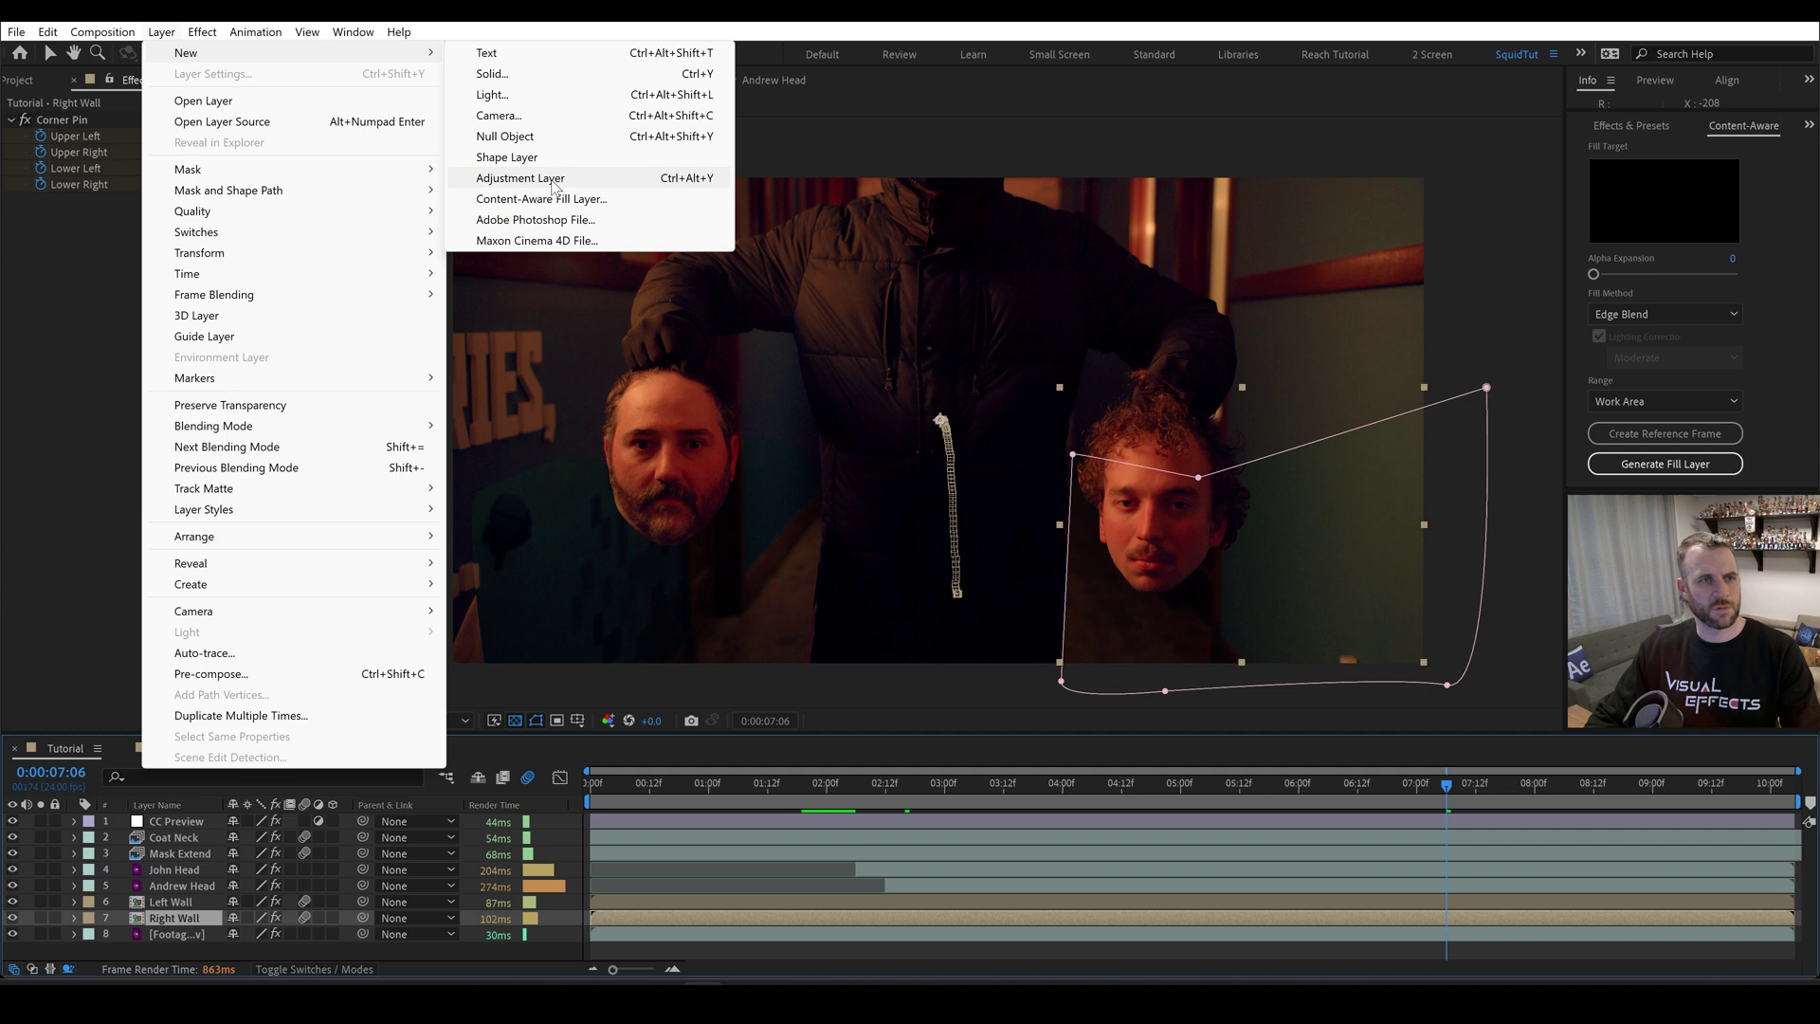
{"action": "left_click", "coordinate": [554, 179]}
{"action": "left_click_drag", "start_coordinate": [178, 919], "coordinate": [155, 817]}
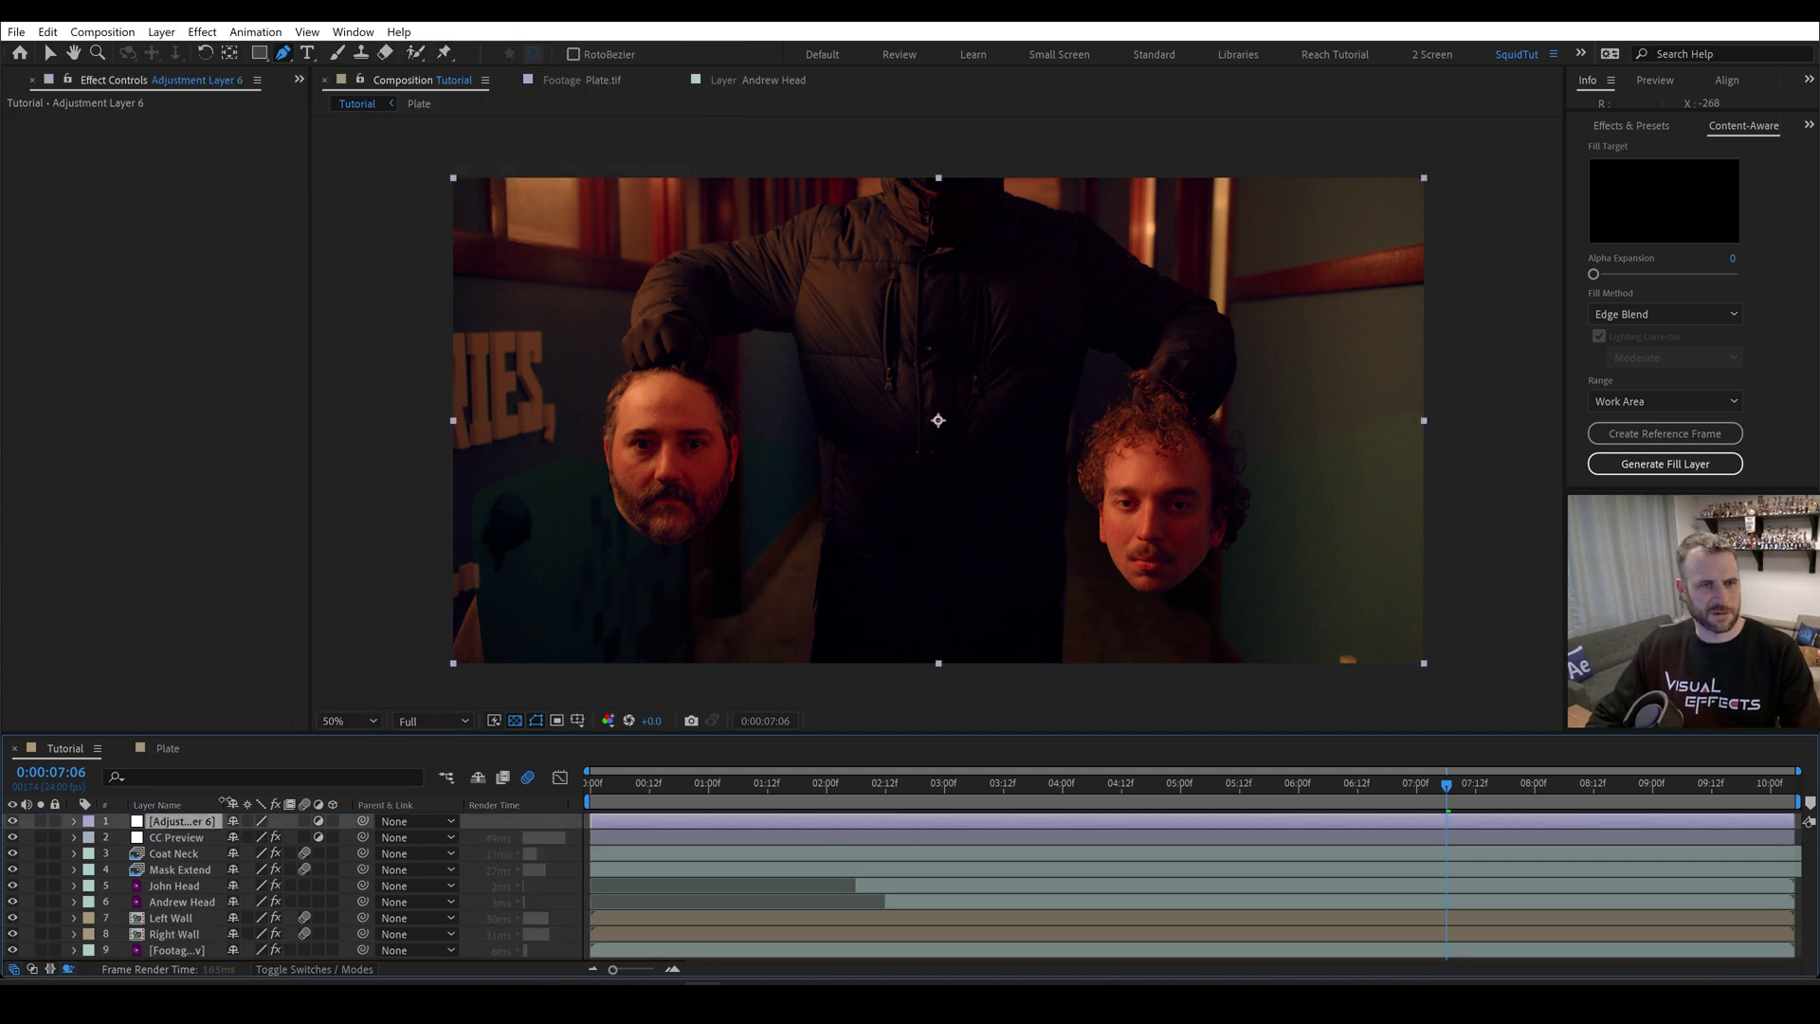
- Apply the Transform effect to the new adjustment layer and scale it up to about 106.3
{"action": "key", "text": "ctrl+space"}
{"action": "type", "text": "trans"}
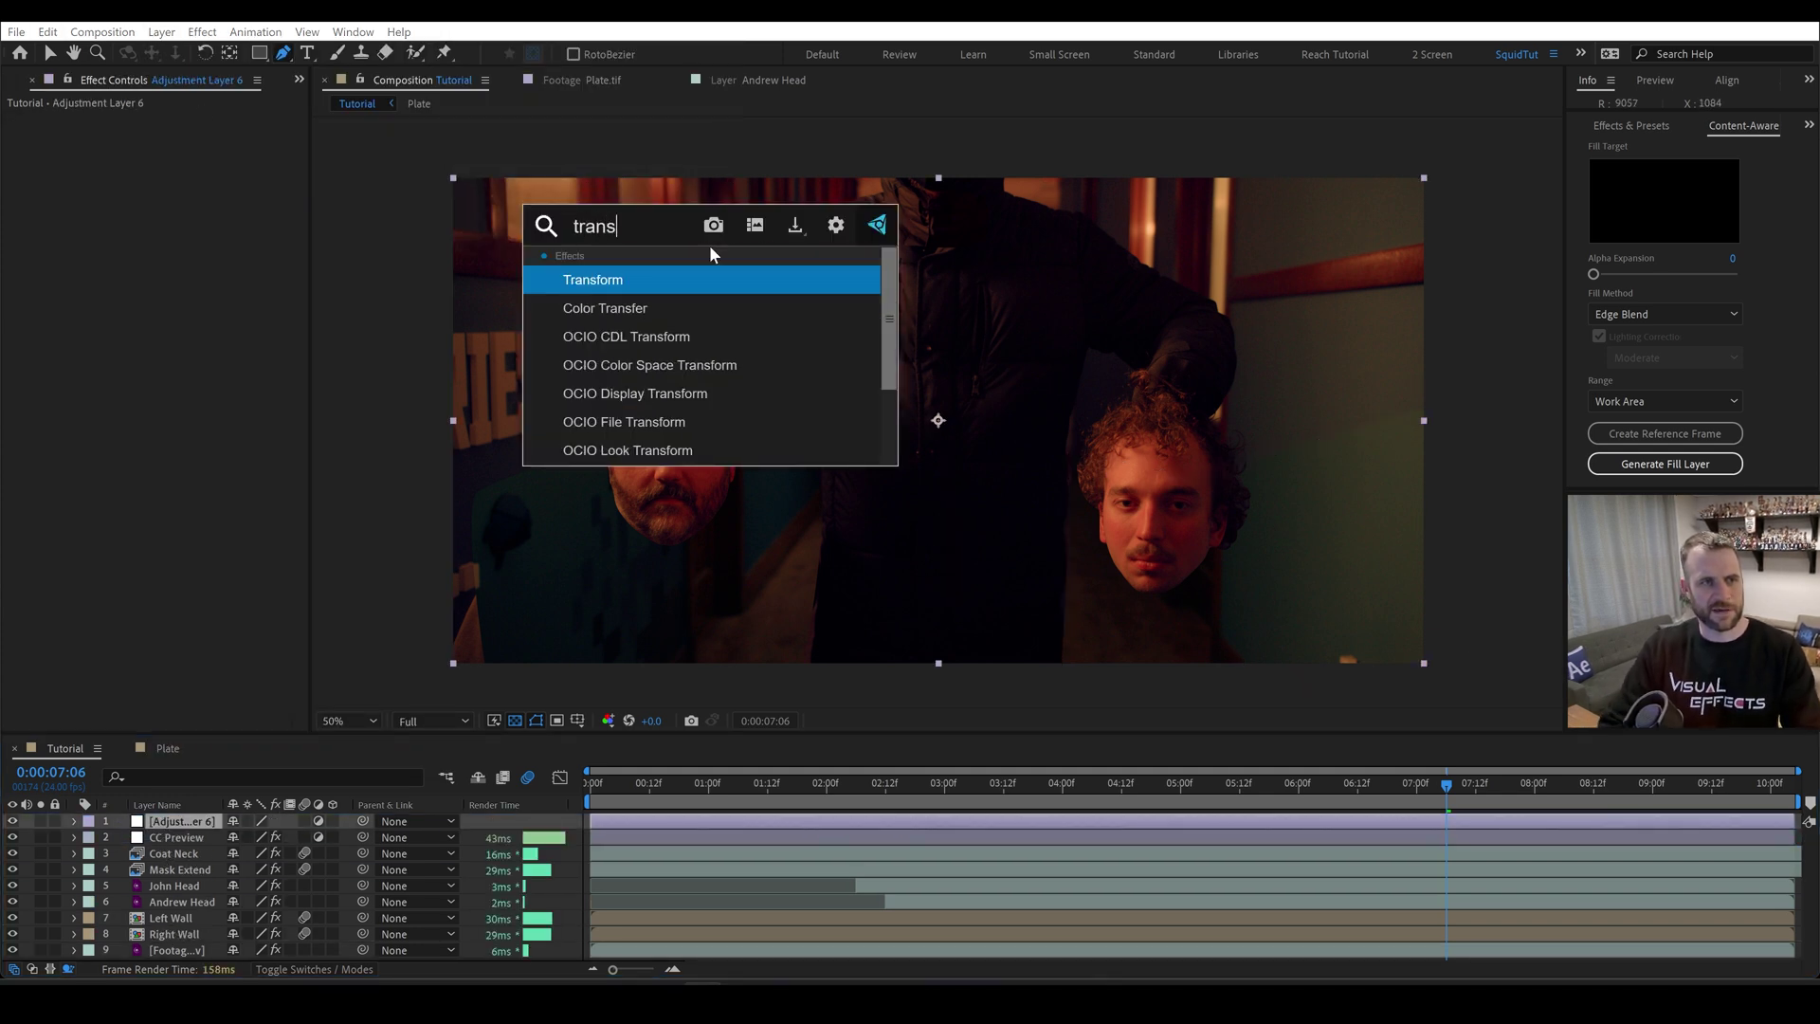
{"action": "key", "text": "Return"}
{"action": "key", "text": "v"}
{"action": "left_click", "coordinate": [183, 184]}
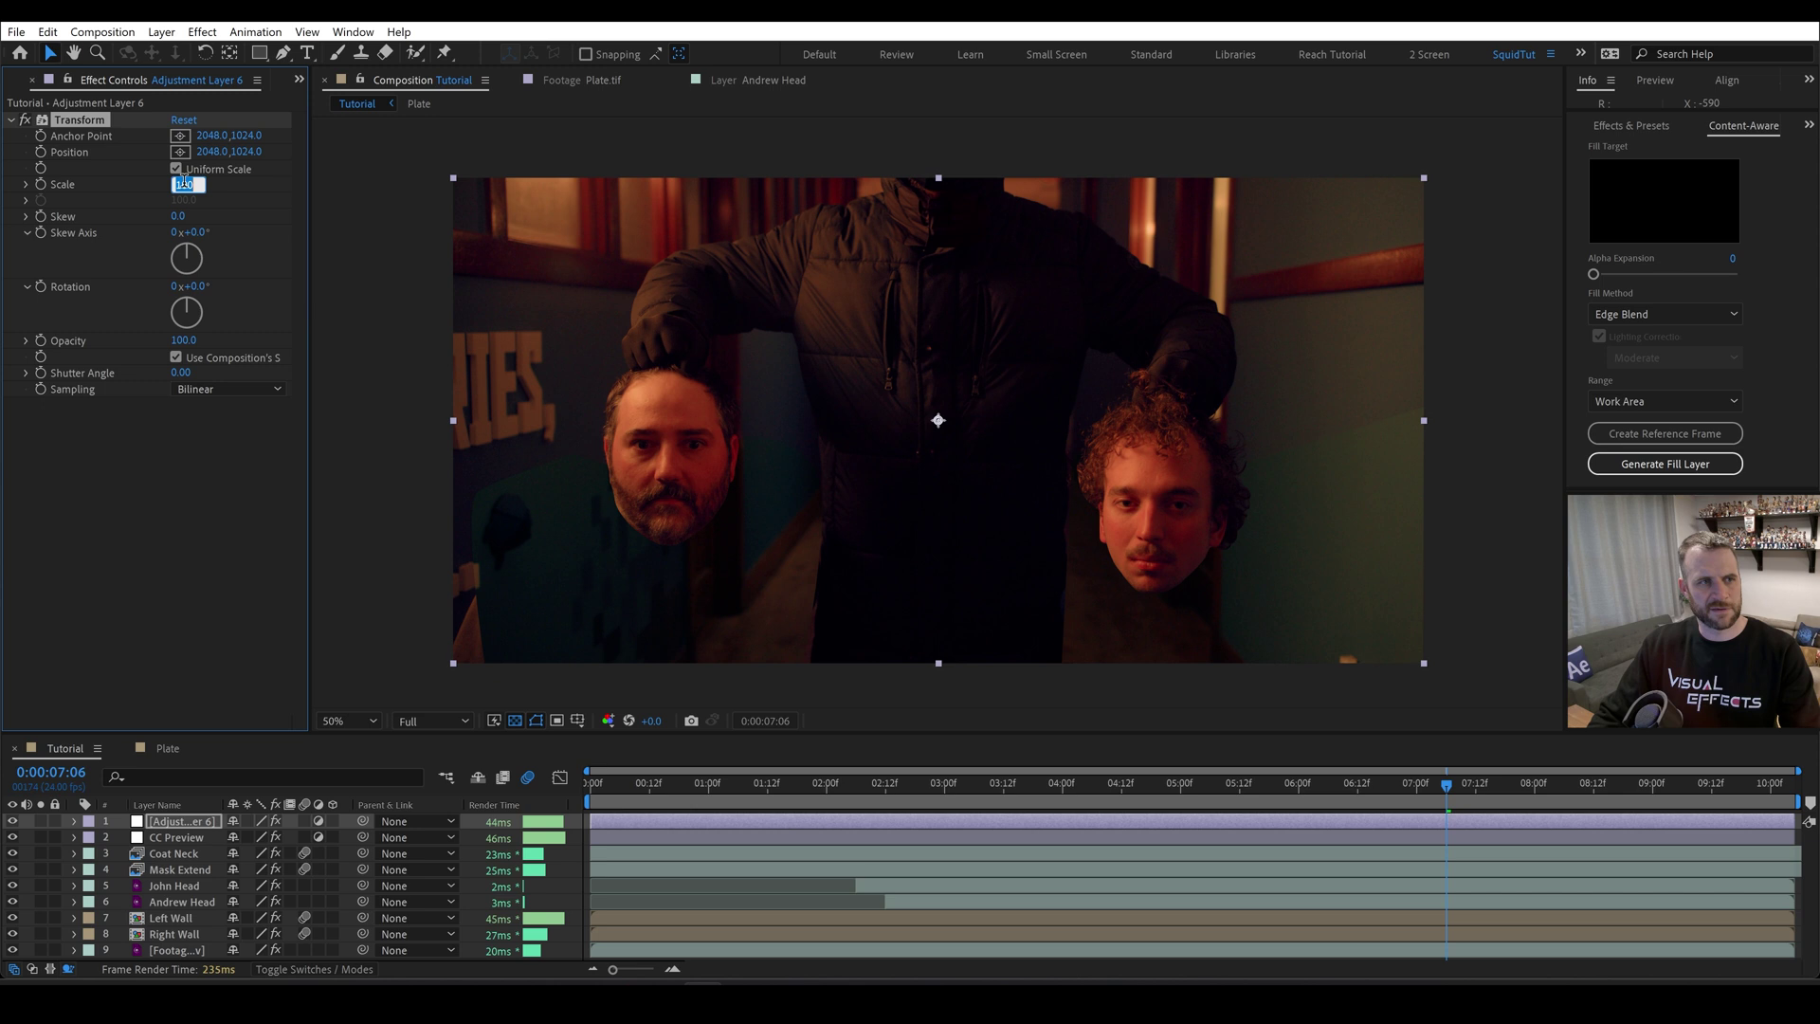
{"action": "type", "text": "105"}
{"action": "key", "text": "Return"}
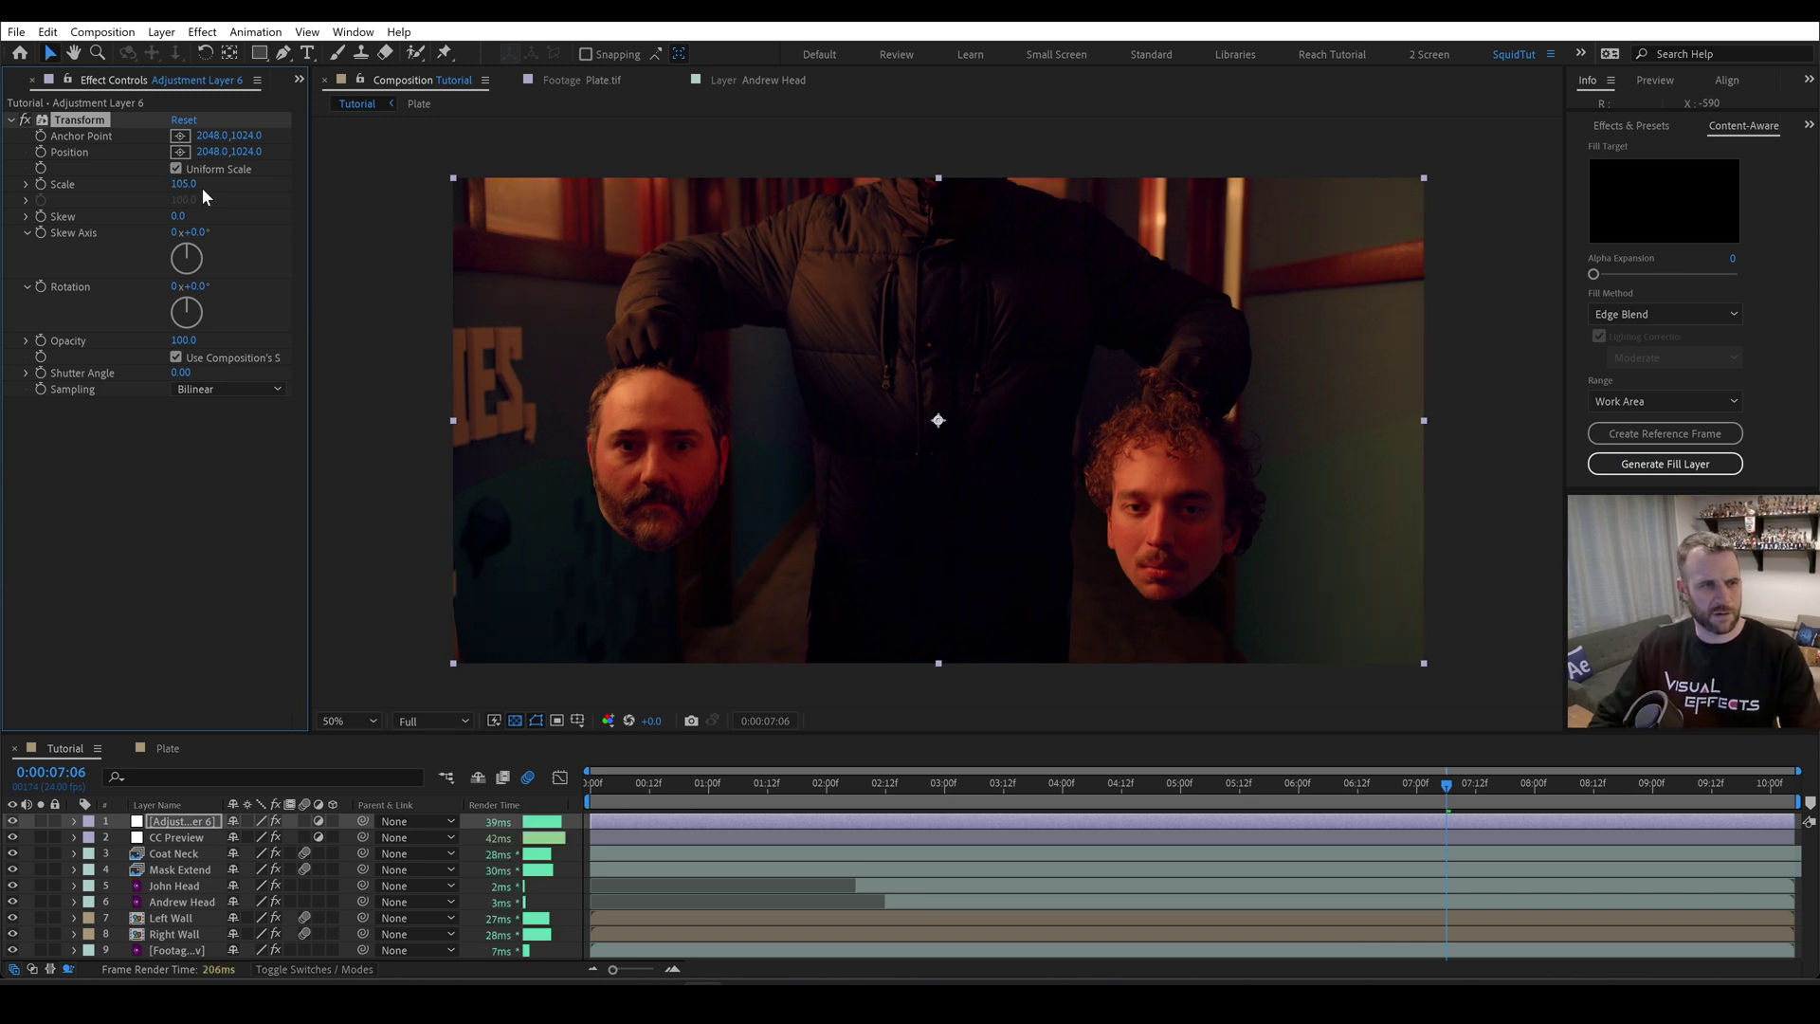
{"action": "mouse_move", "coordinate": [184, 183]}
{"action": "left_mouse_down"}
{"action": "mouse_move", "coordinate": [227, 184]}
{"action": "mouse_move", "coordinate": [192, 192]}
{"action": "mouse_move", "coordinate": [215, 192]}
{"action": "left_mouse_up"}
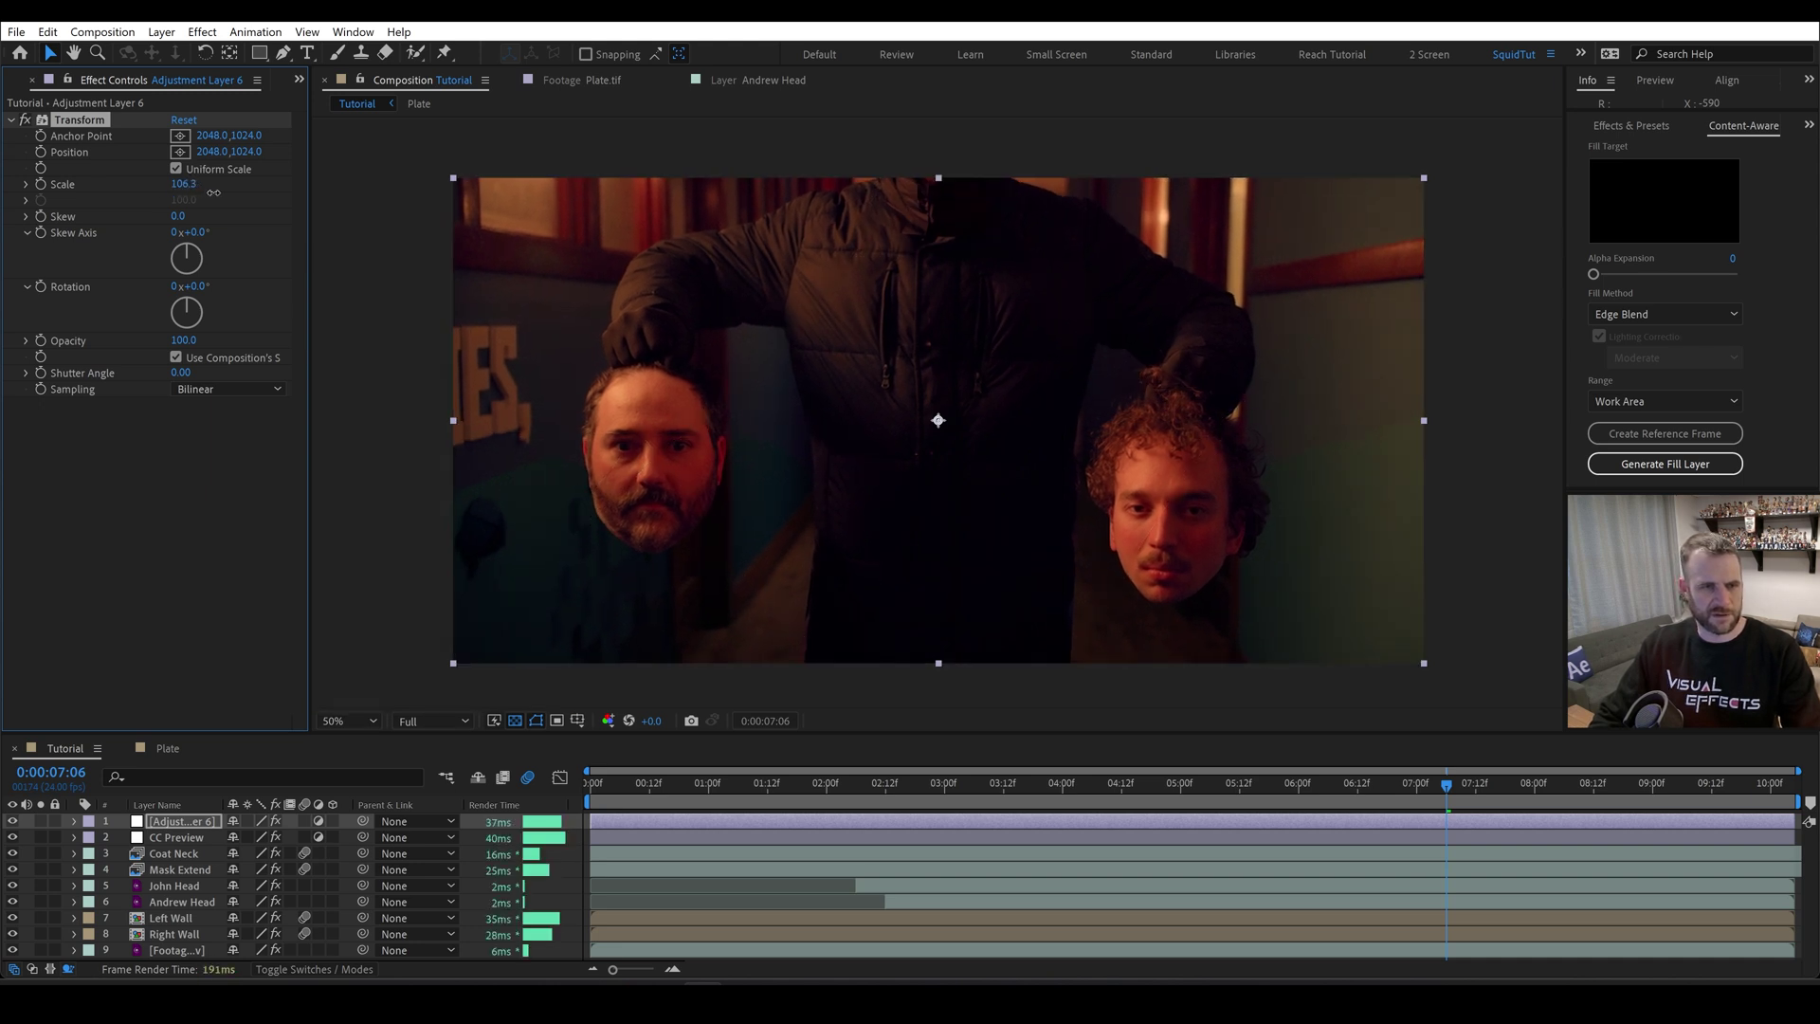
- Go to the last frame at 0:00:10:04 and rename the adjustment layer Punch In
{"action": "key", "text": "End"}
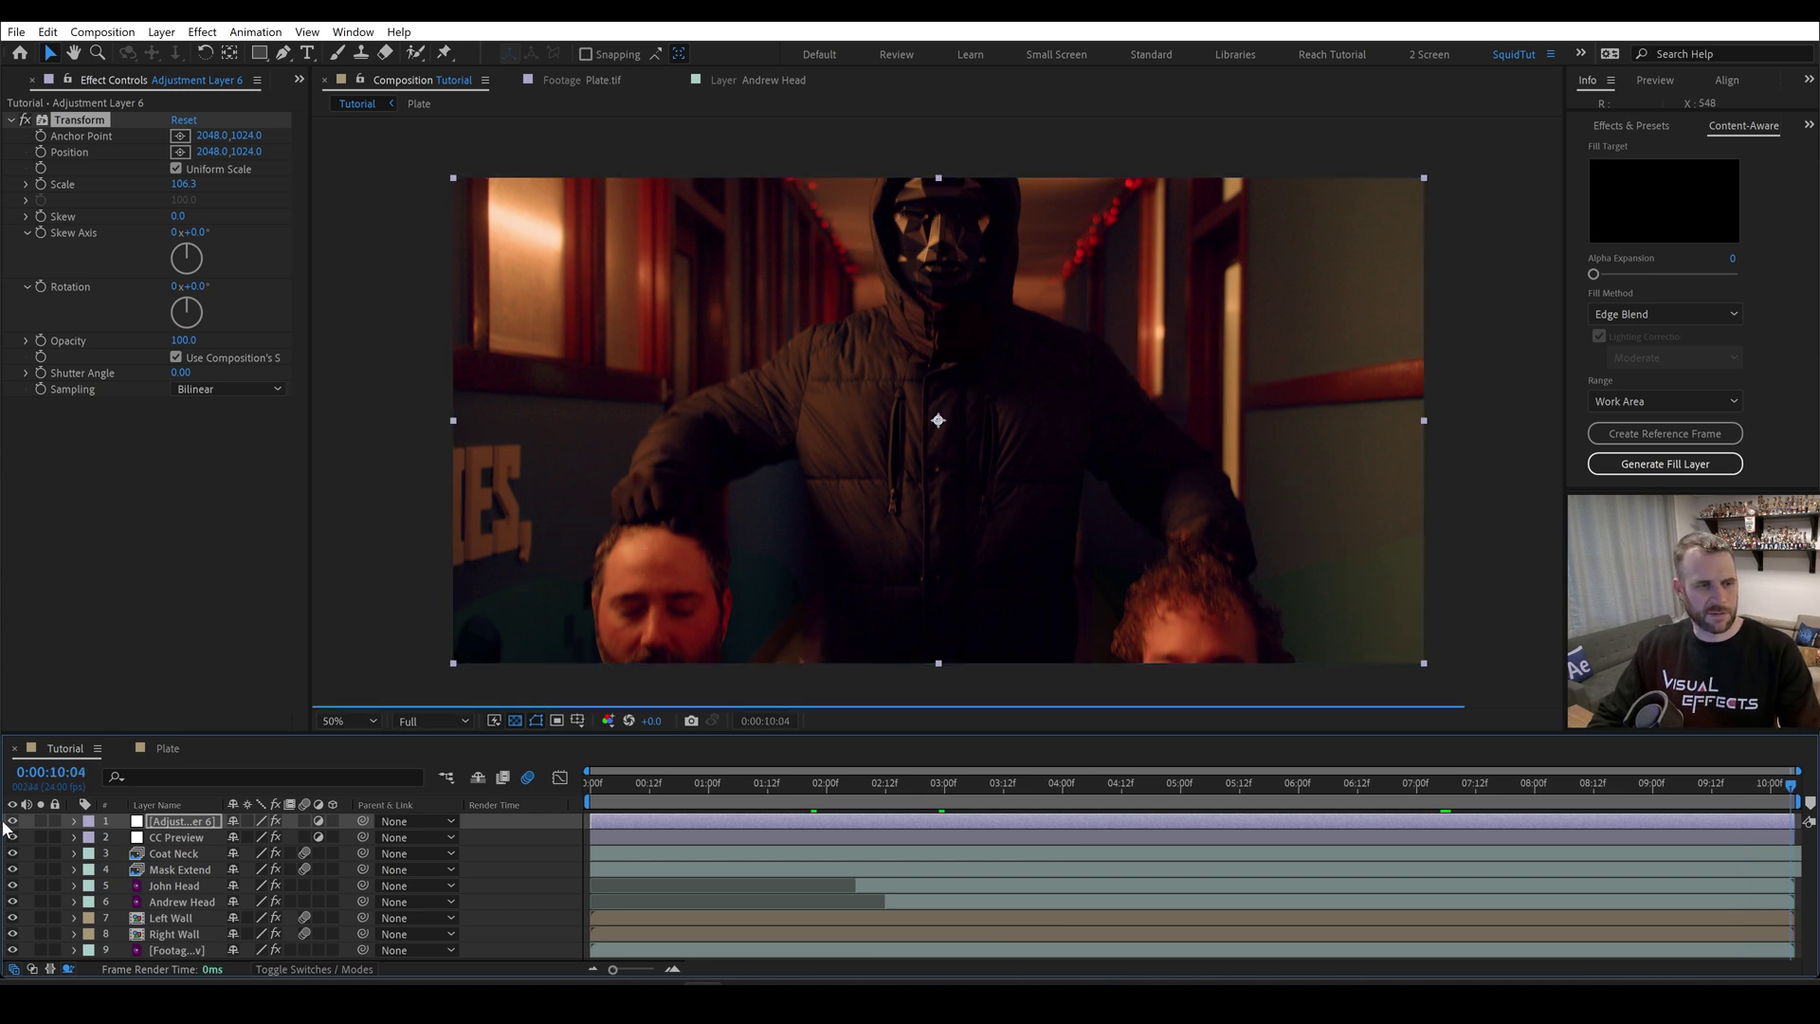
{"action": "left_click", "coordinate": [171, 825]}
{"action": "key", "text": "Return"}
{"action": "type", "text": "Punch In"}
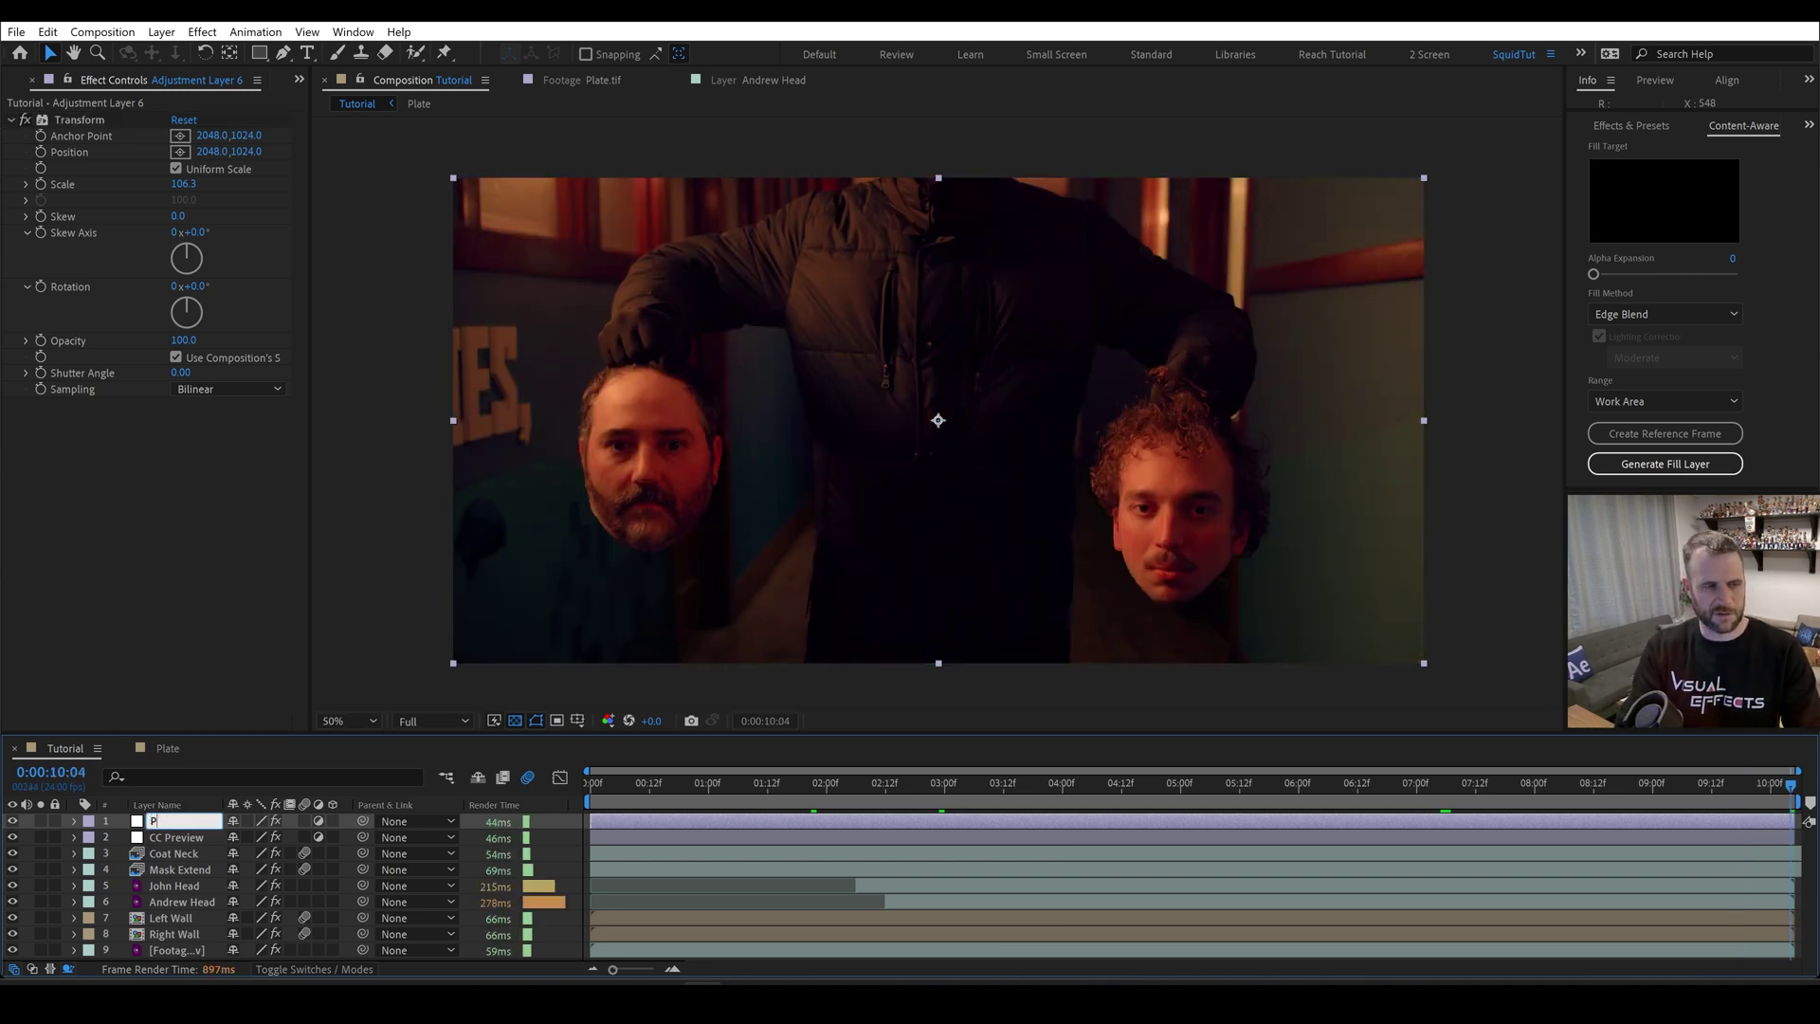
{"action": "key", "text": "Return"}
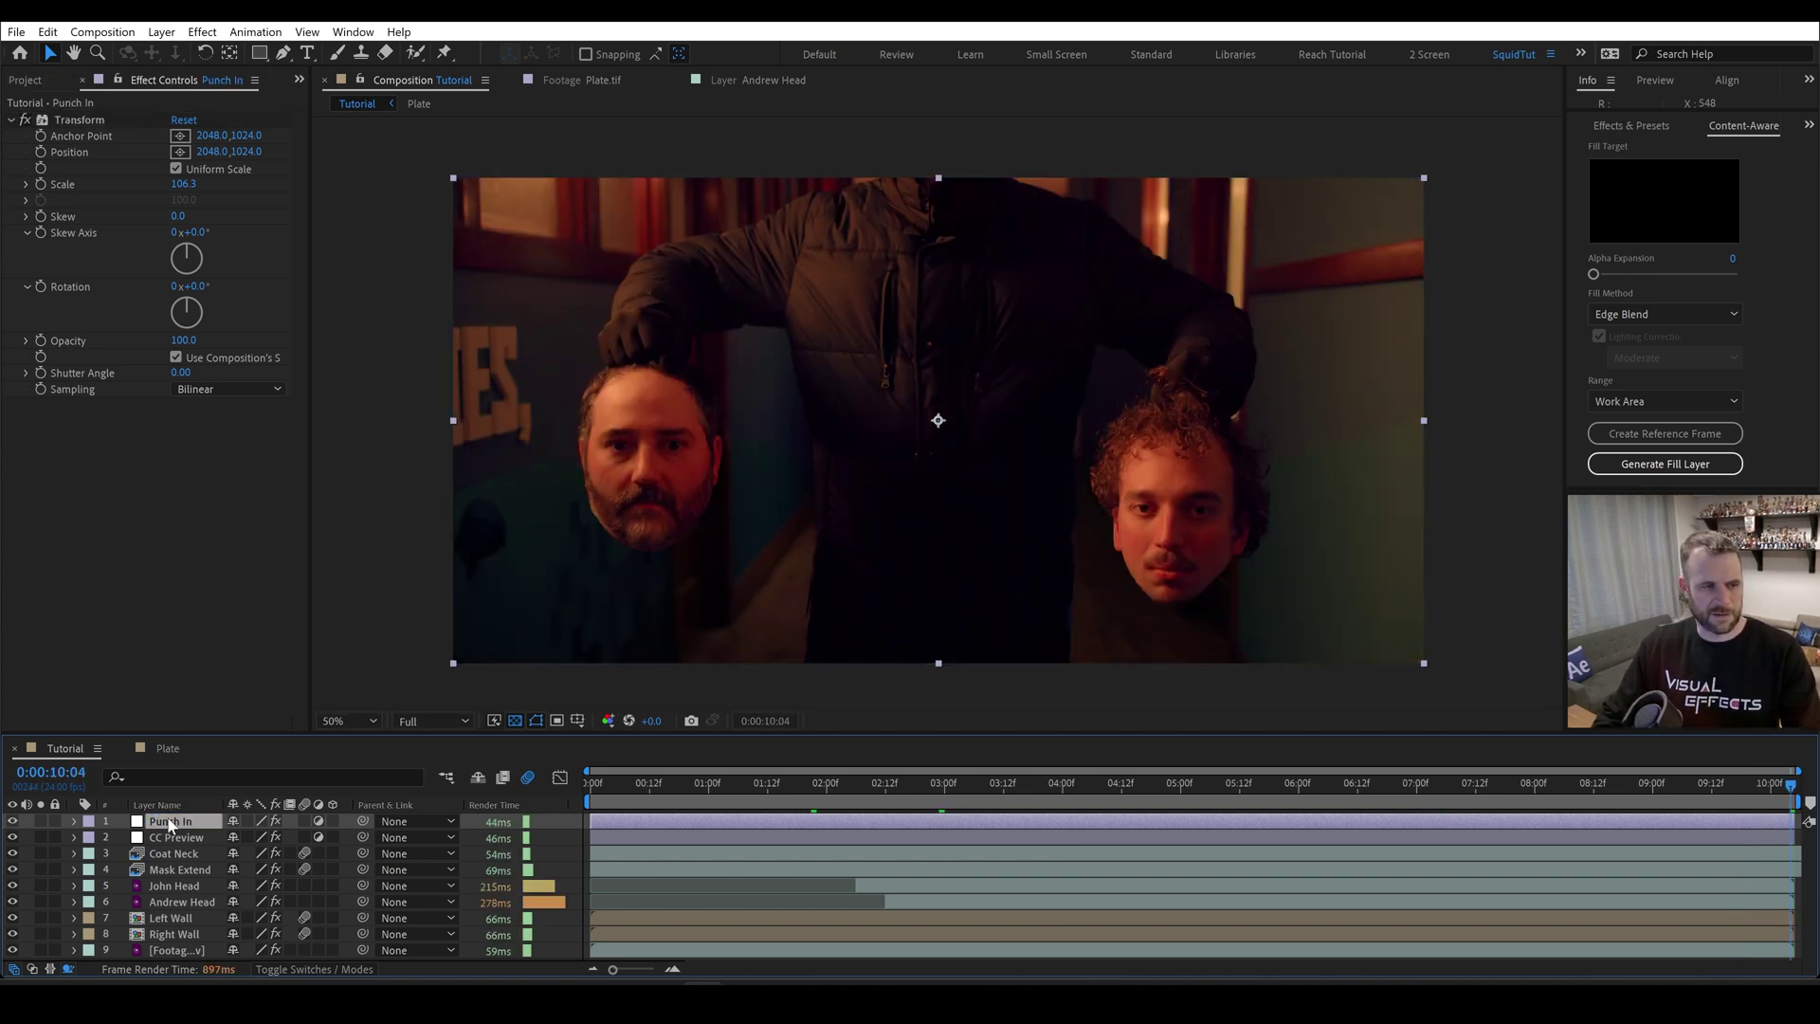
- Place the Punch In layer below CC Preview and turn CC Preview into a guide layer, keeping it visible
{"action": "left_click_drag", "start_coordinate": [171, 824], "coordinate": [167, 844]}
{"action": "left_click", "coordinate": [184, 827]}
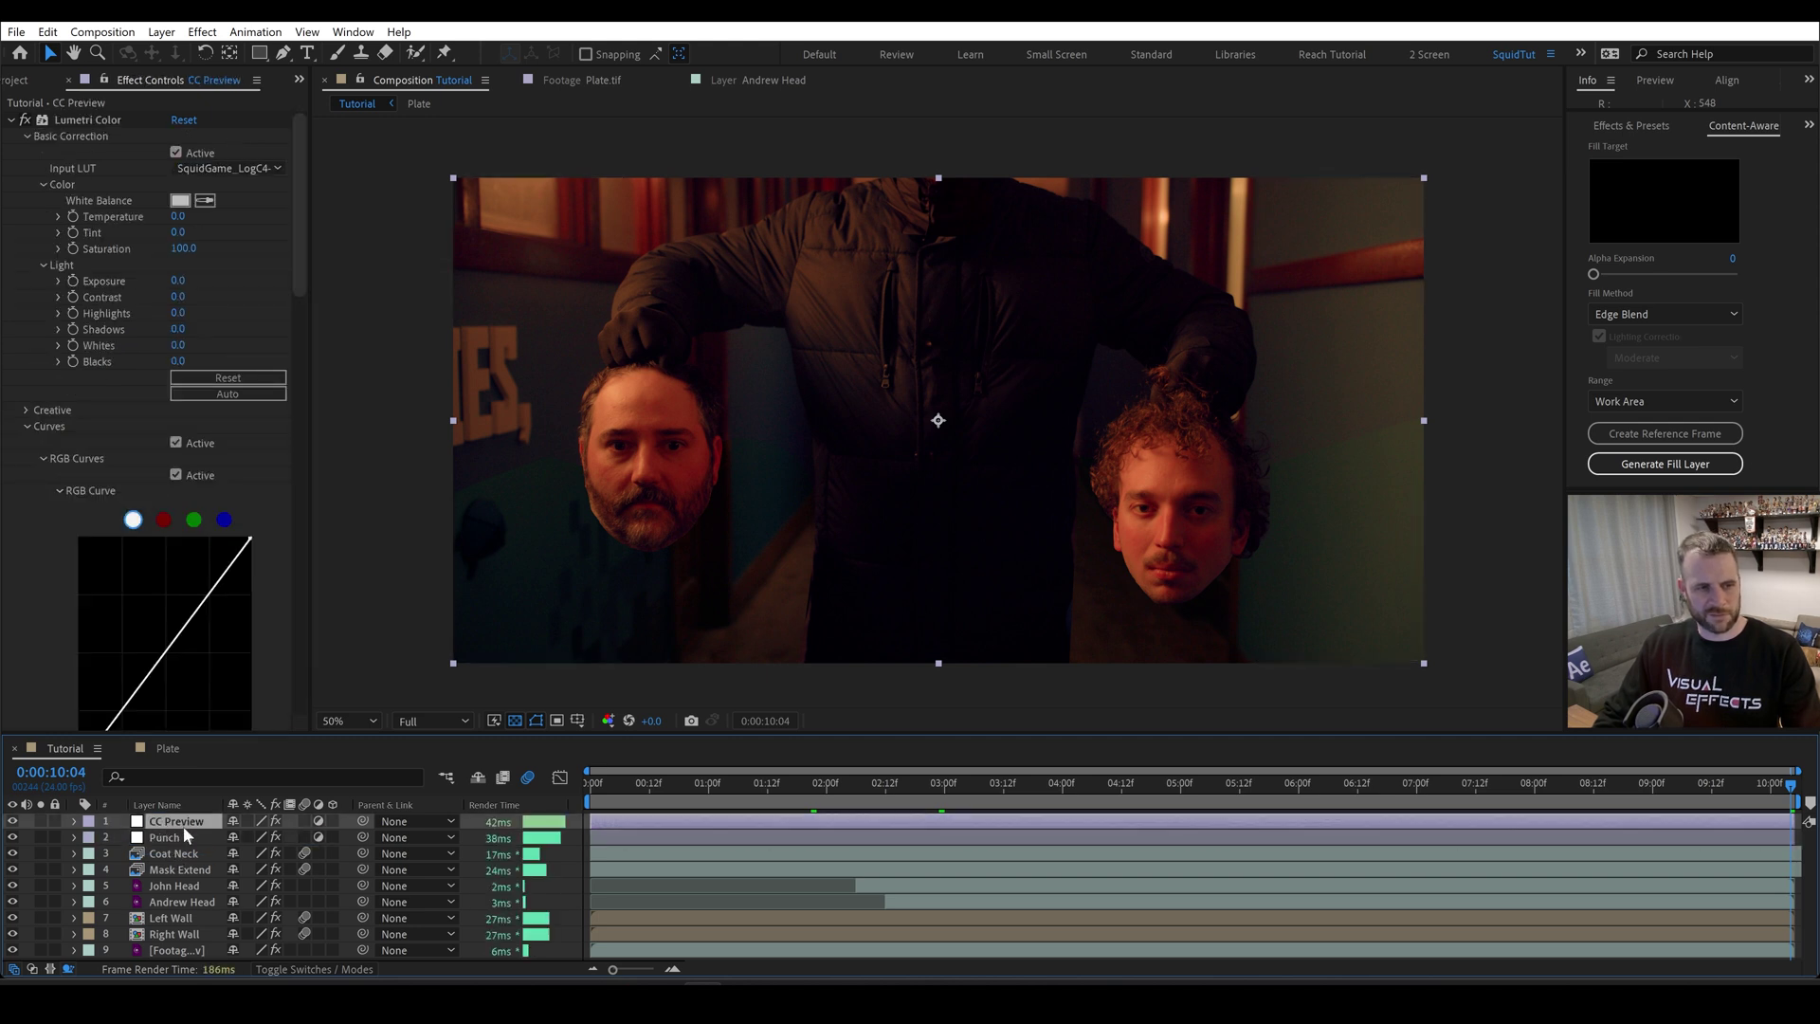
{"action": "right_click", "coordinate": [184, 826]}
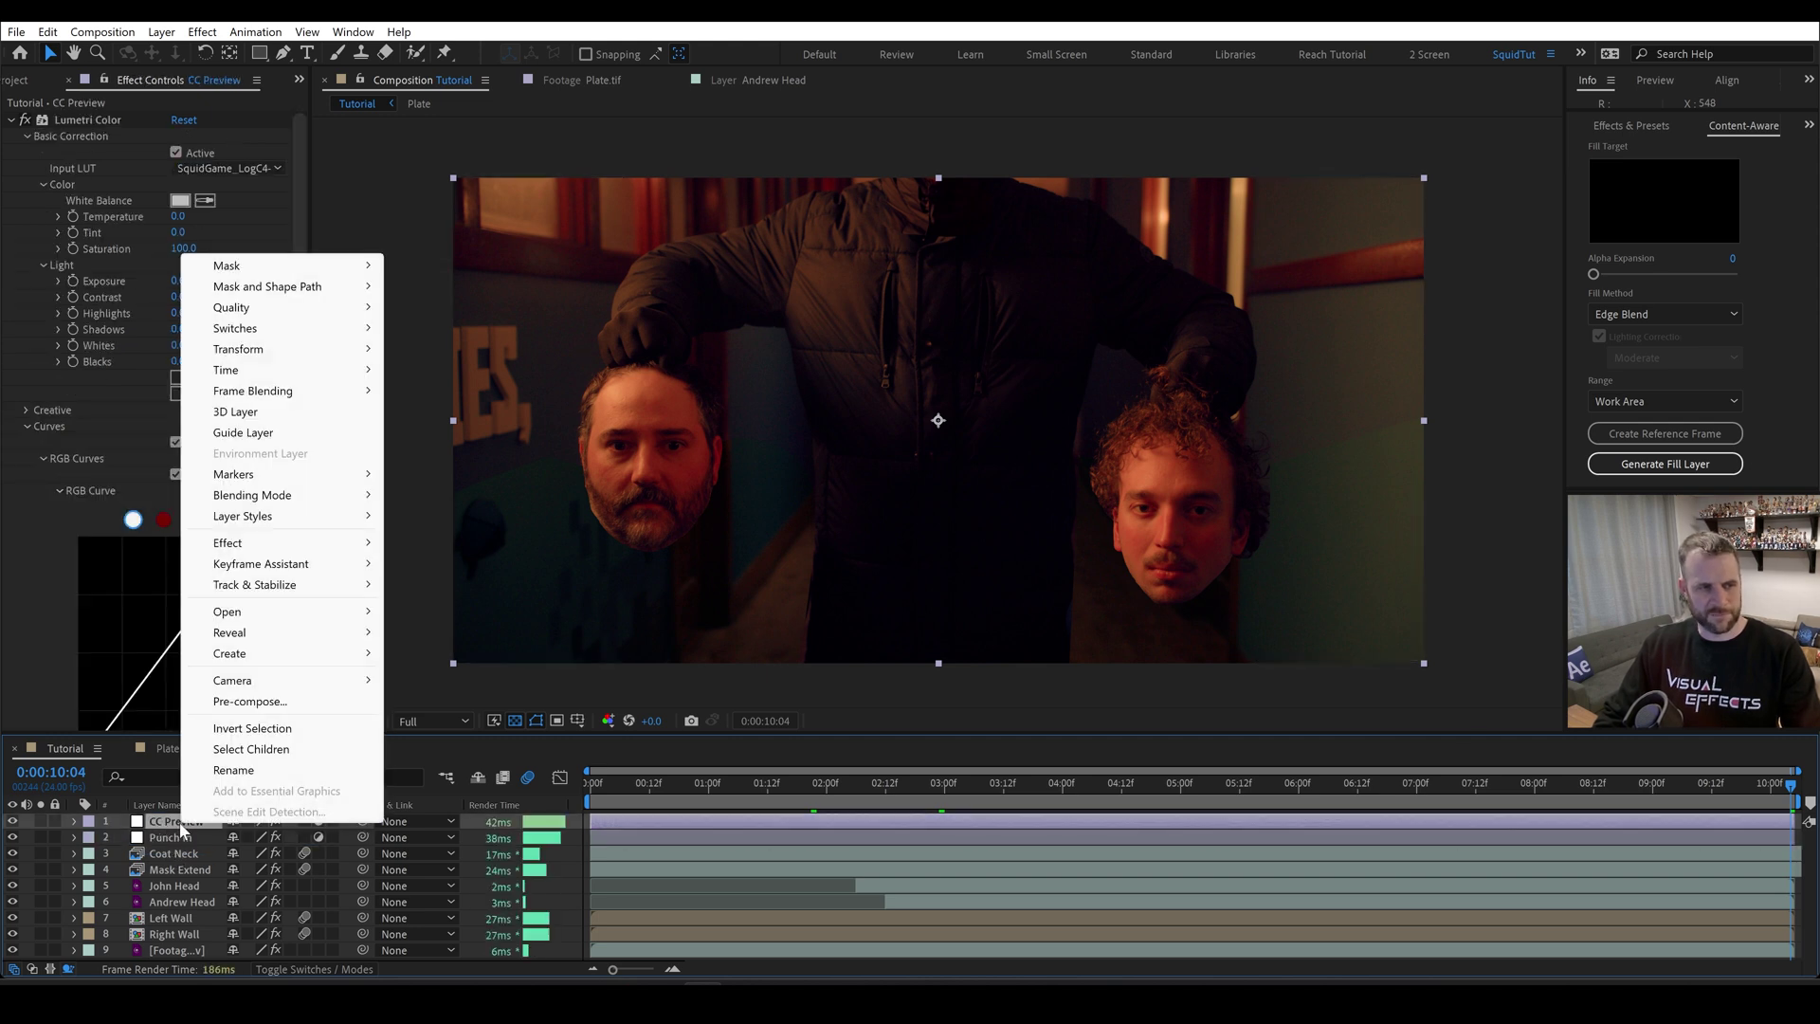
{"action": "left_click", "coordinate": [237, 432]}
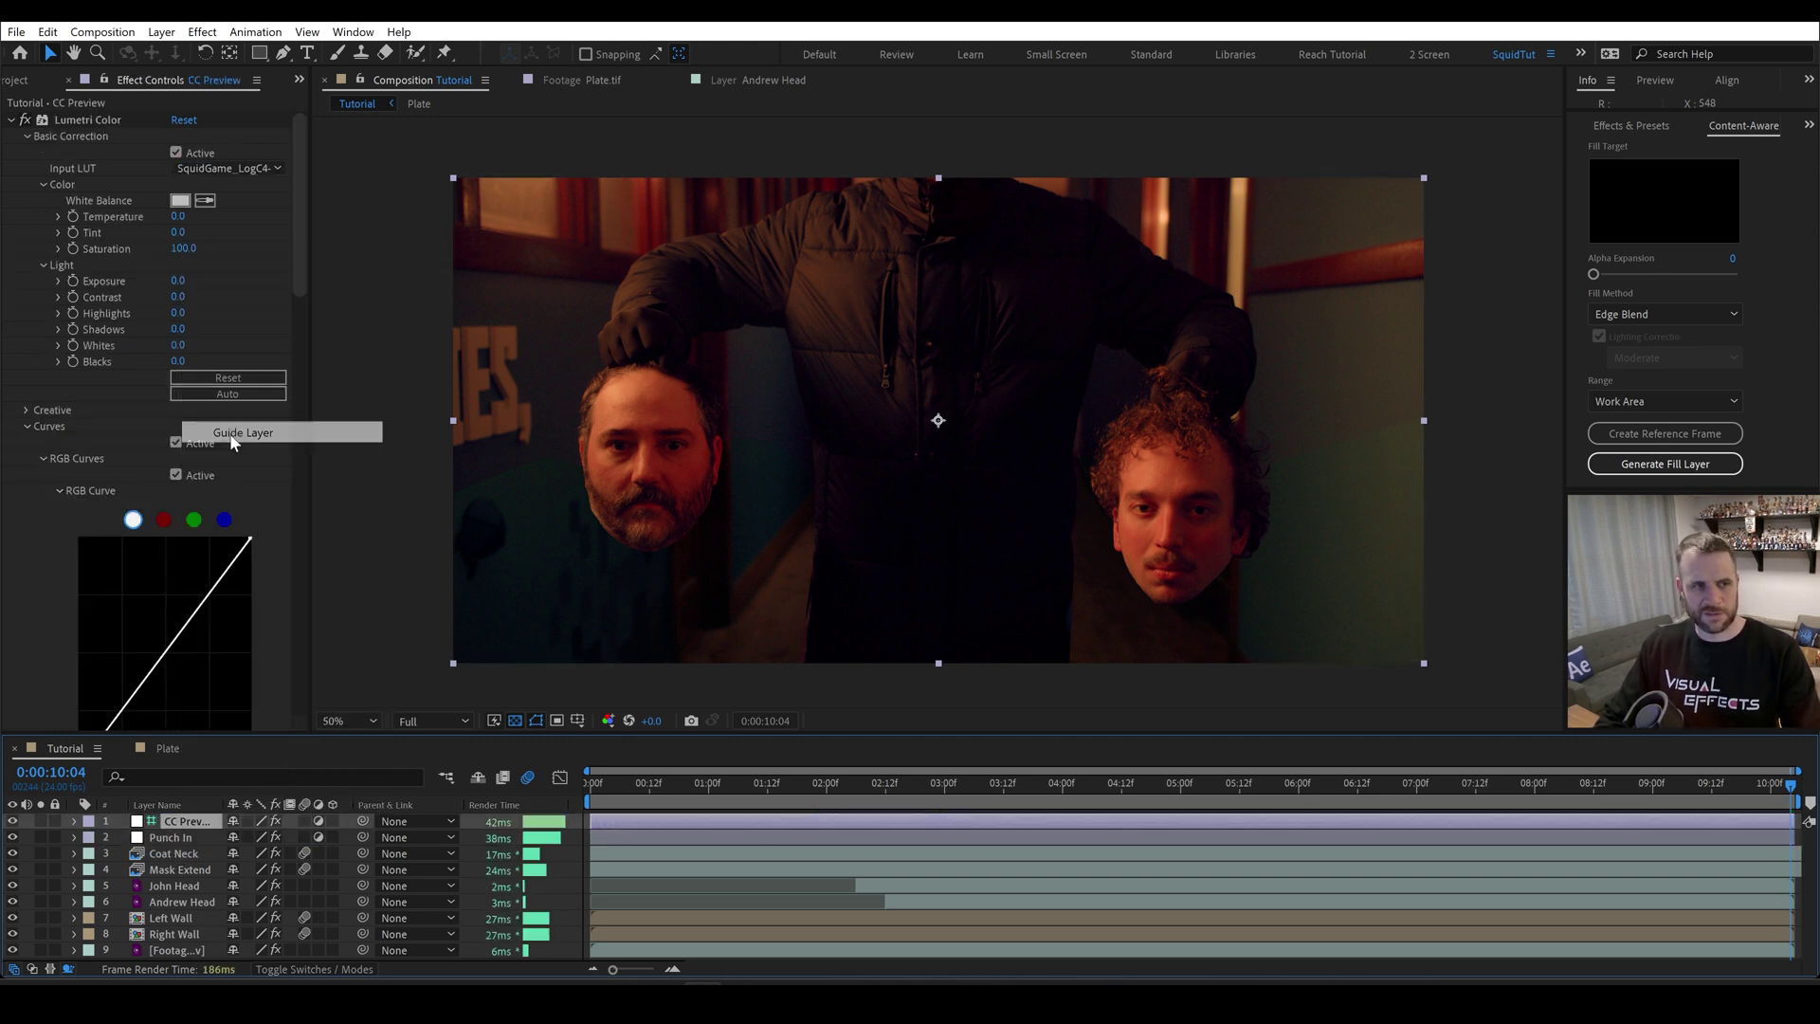
{"action": "left_click", "coordinate": [11, 822]}
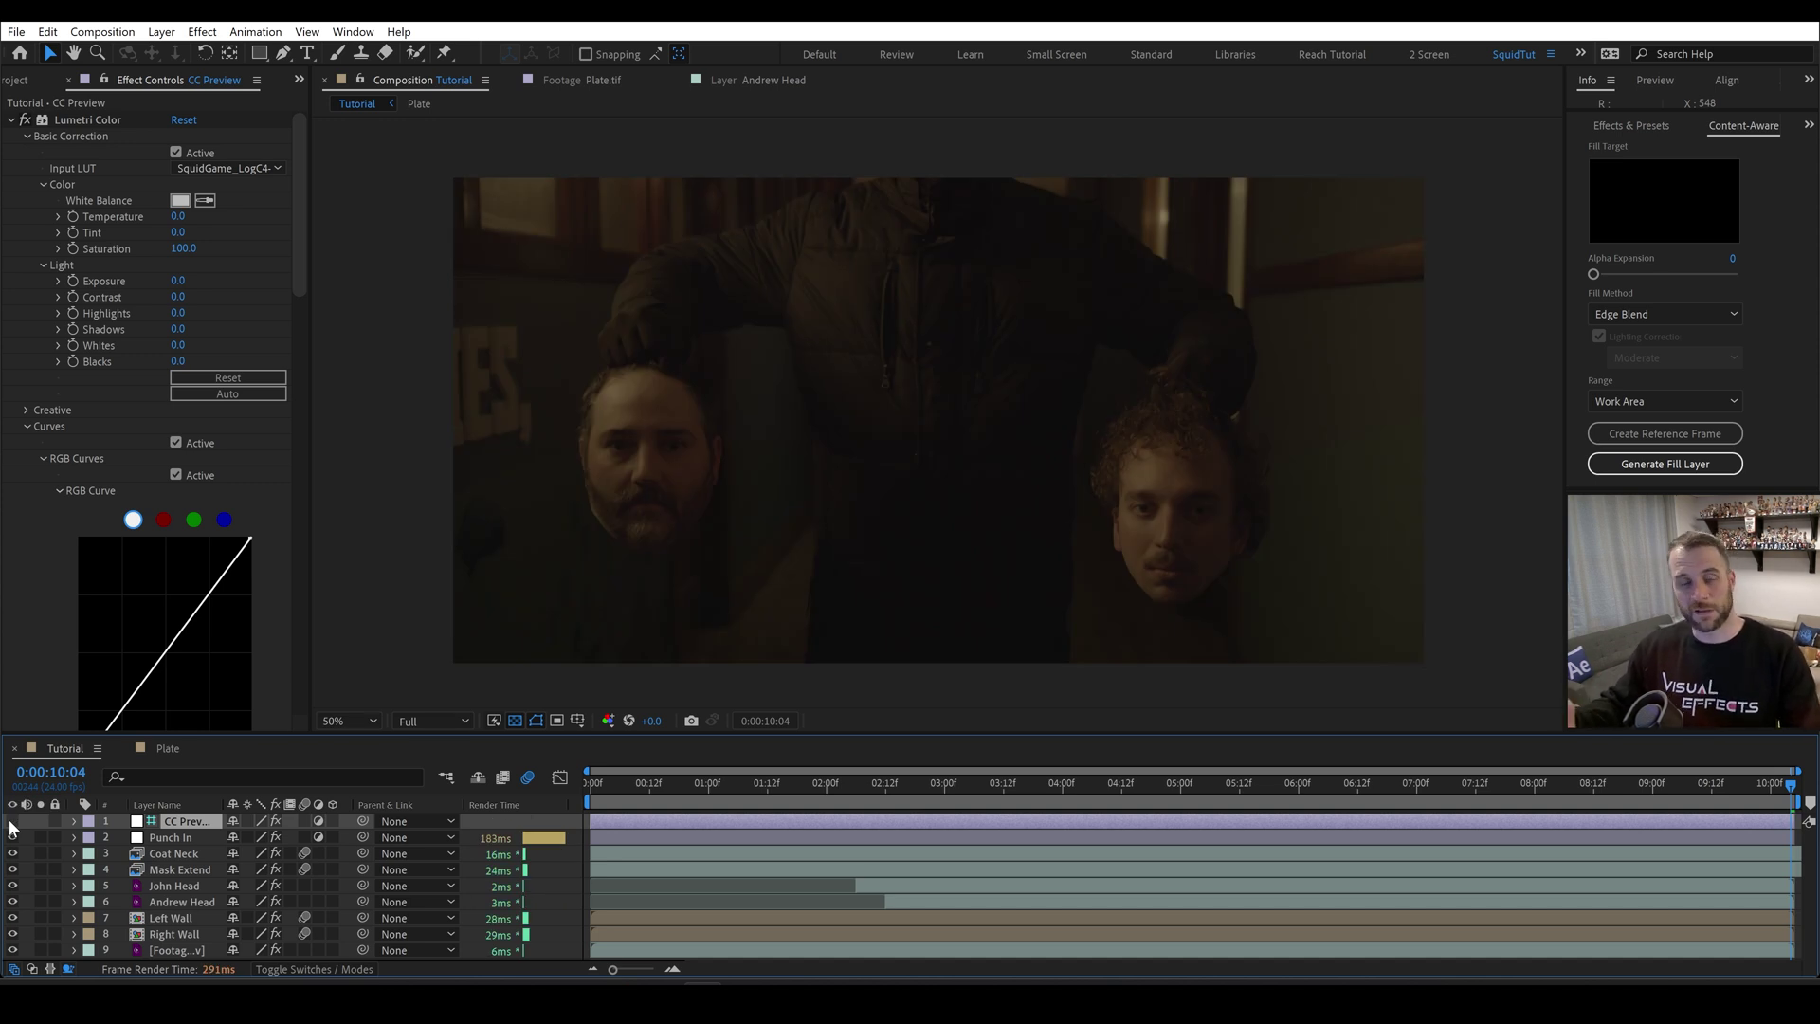
{"action": "left_click", "coordinate": [12, 822]}
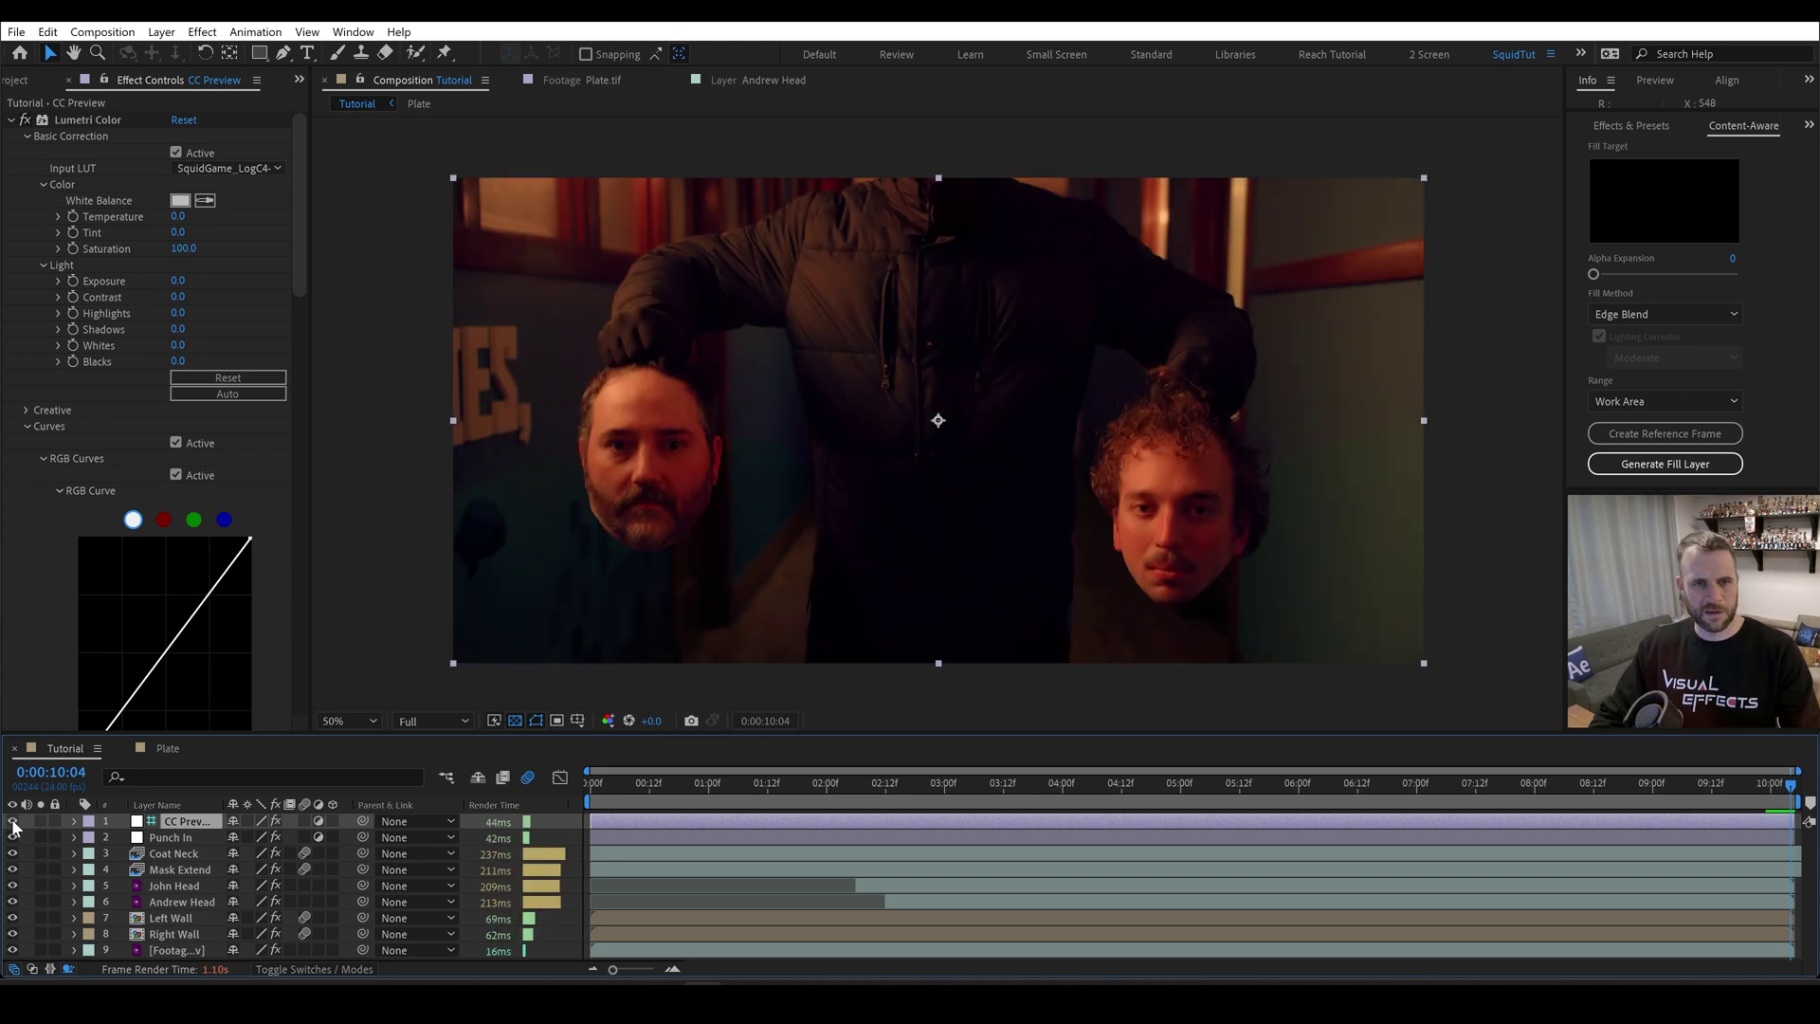
- Feather the Left Wall mask to 96 pixels and the Right Wall mask to 229 pixels
{"action": "left_click", "coordinate": [173, 916]}
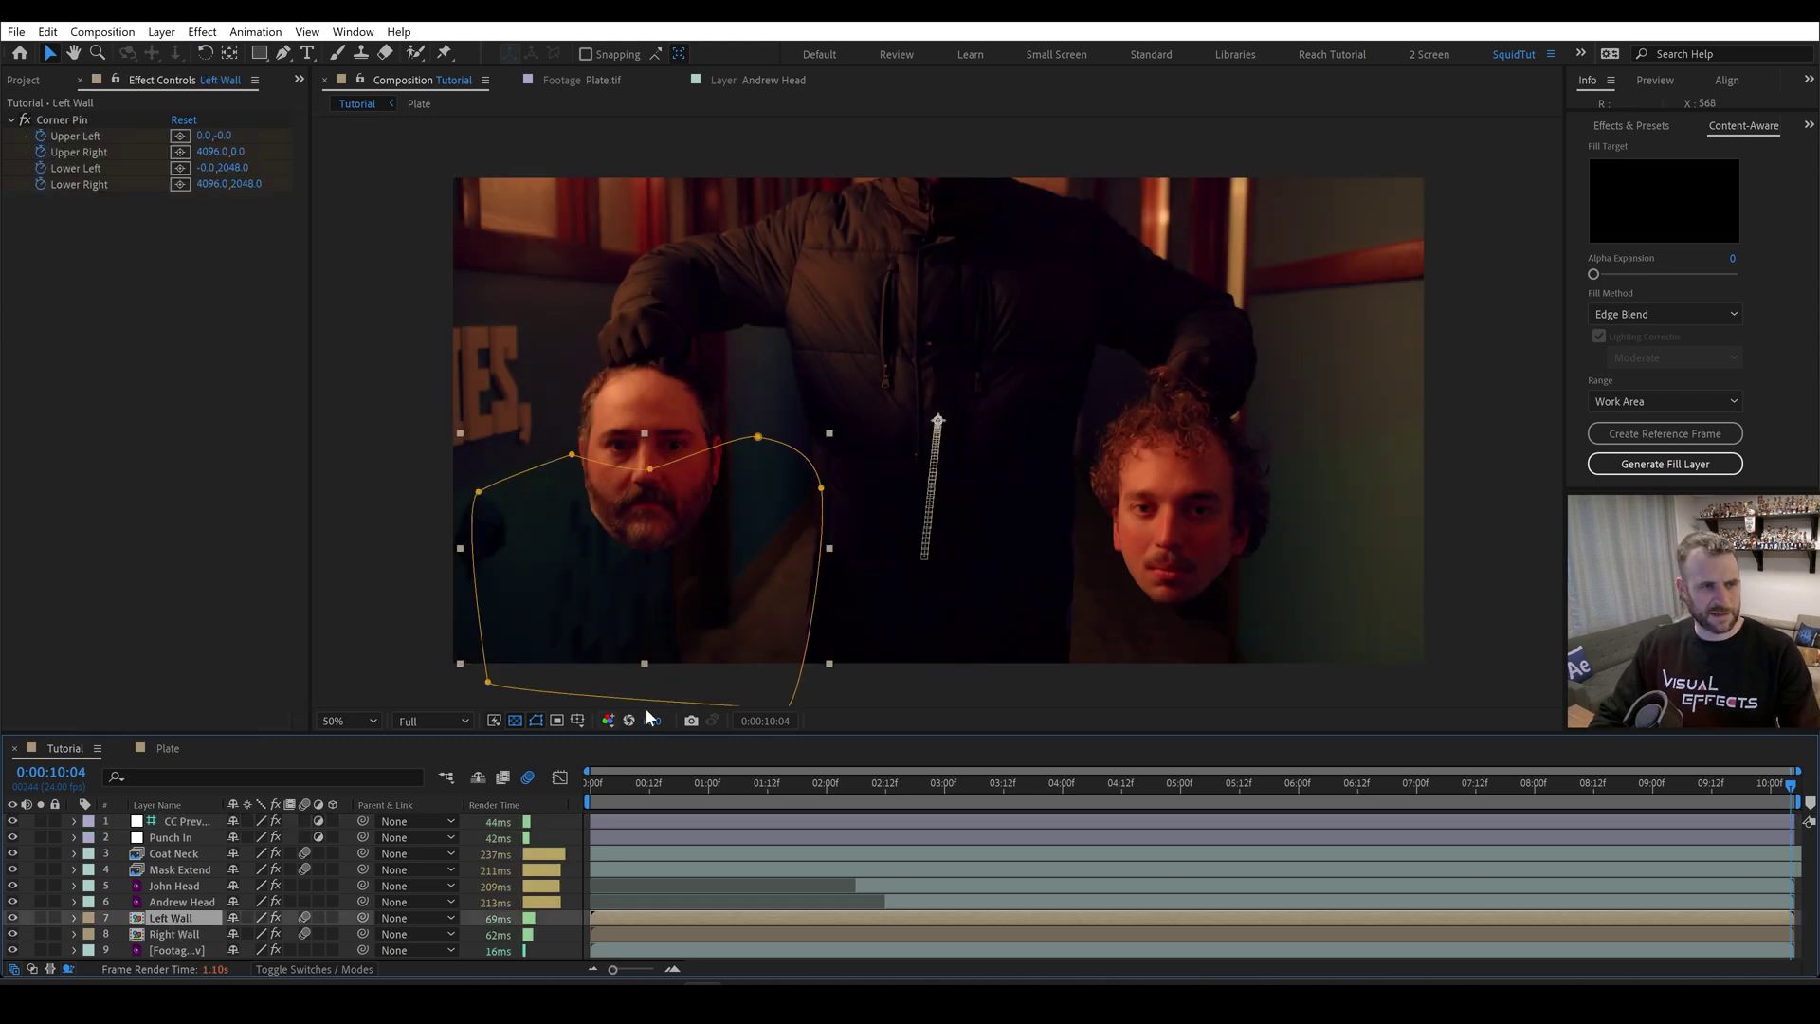
{"action": "key", "text": "f"}
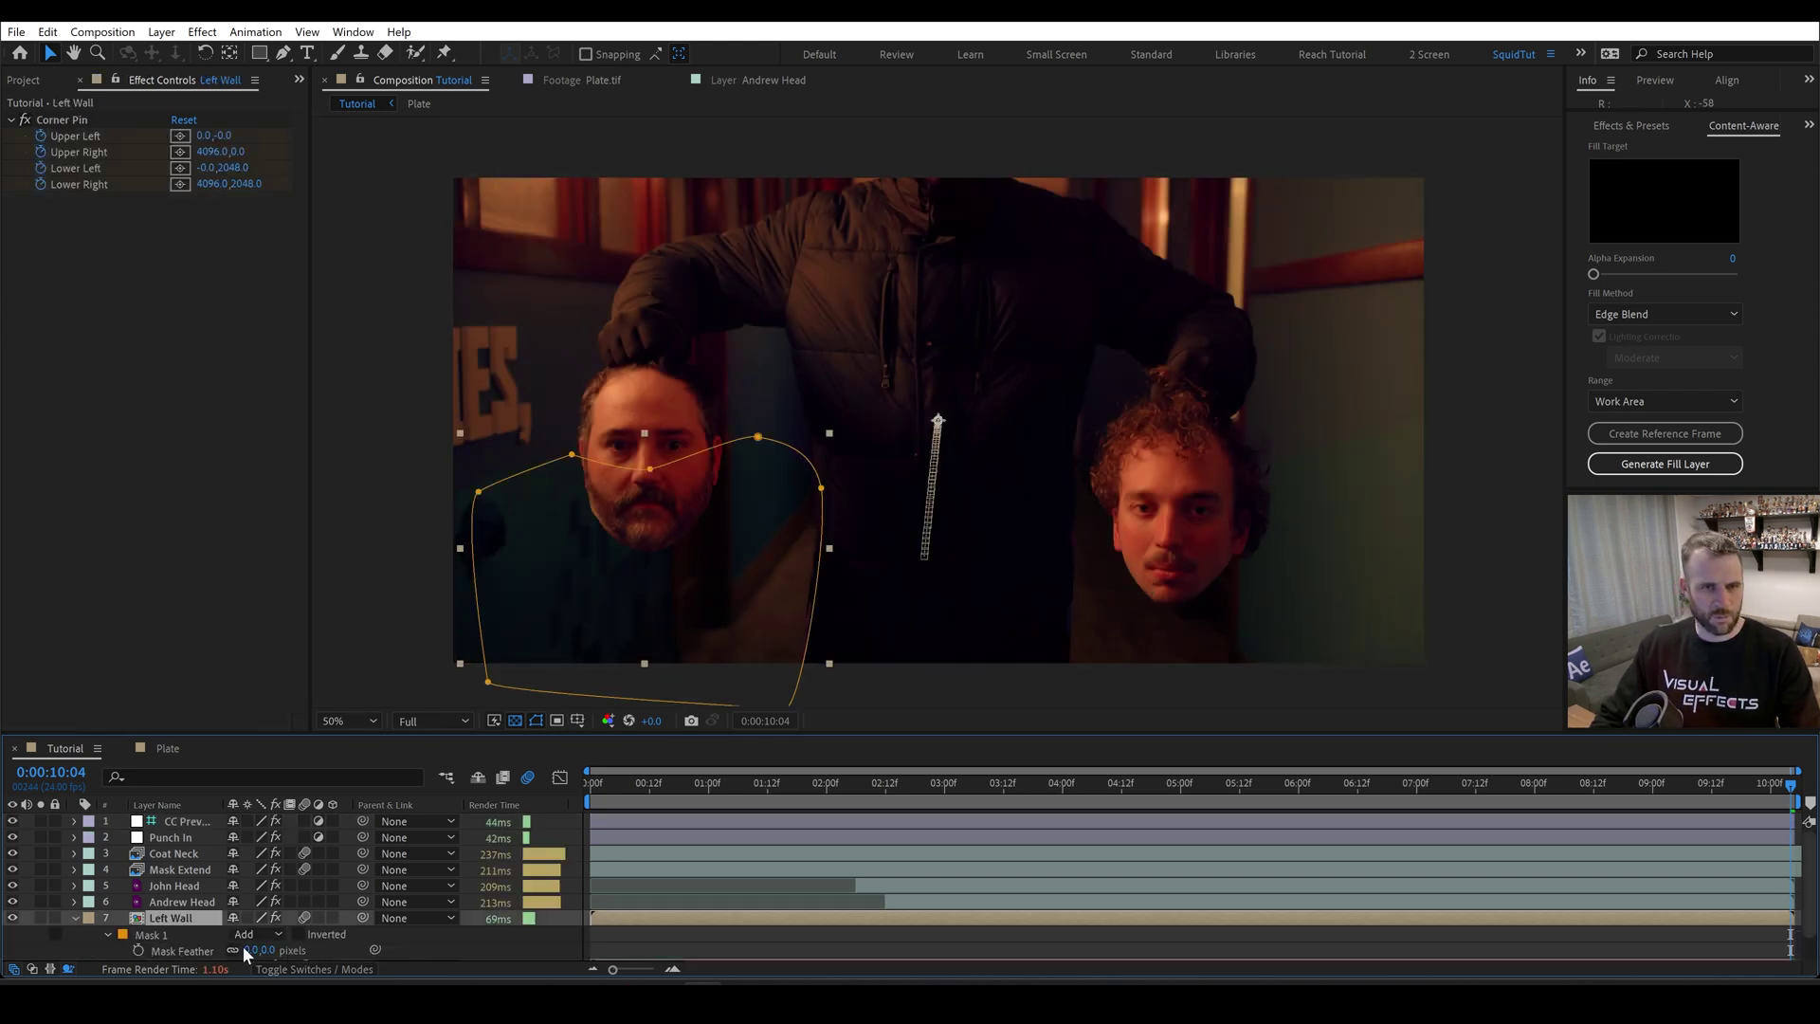
{"action": "left_click_drag", "start_coordinate": [242, 946], "coordinate": [292, 946]}
{"action": "scroll", "coordinate": [184, 912], "scroll_direction": "down", "scroll_amount": 1}
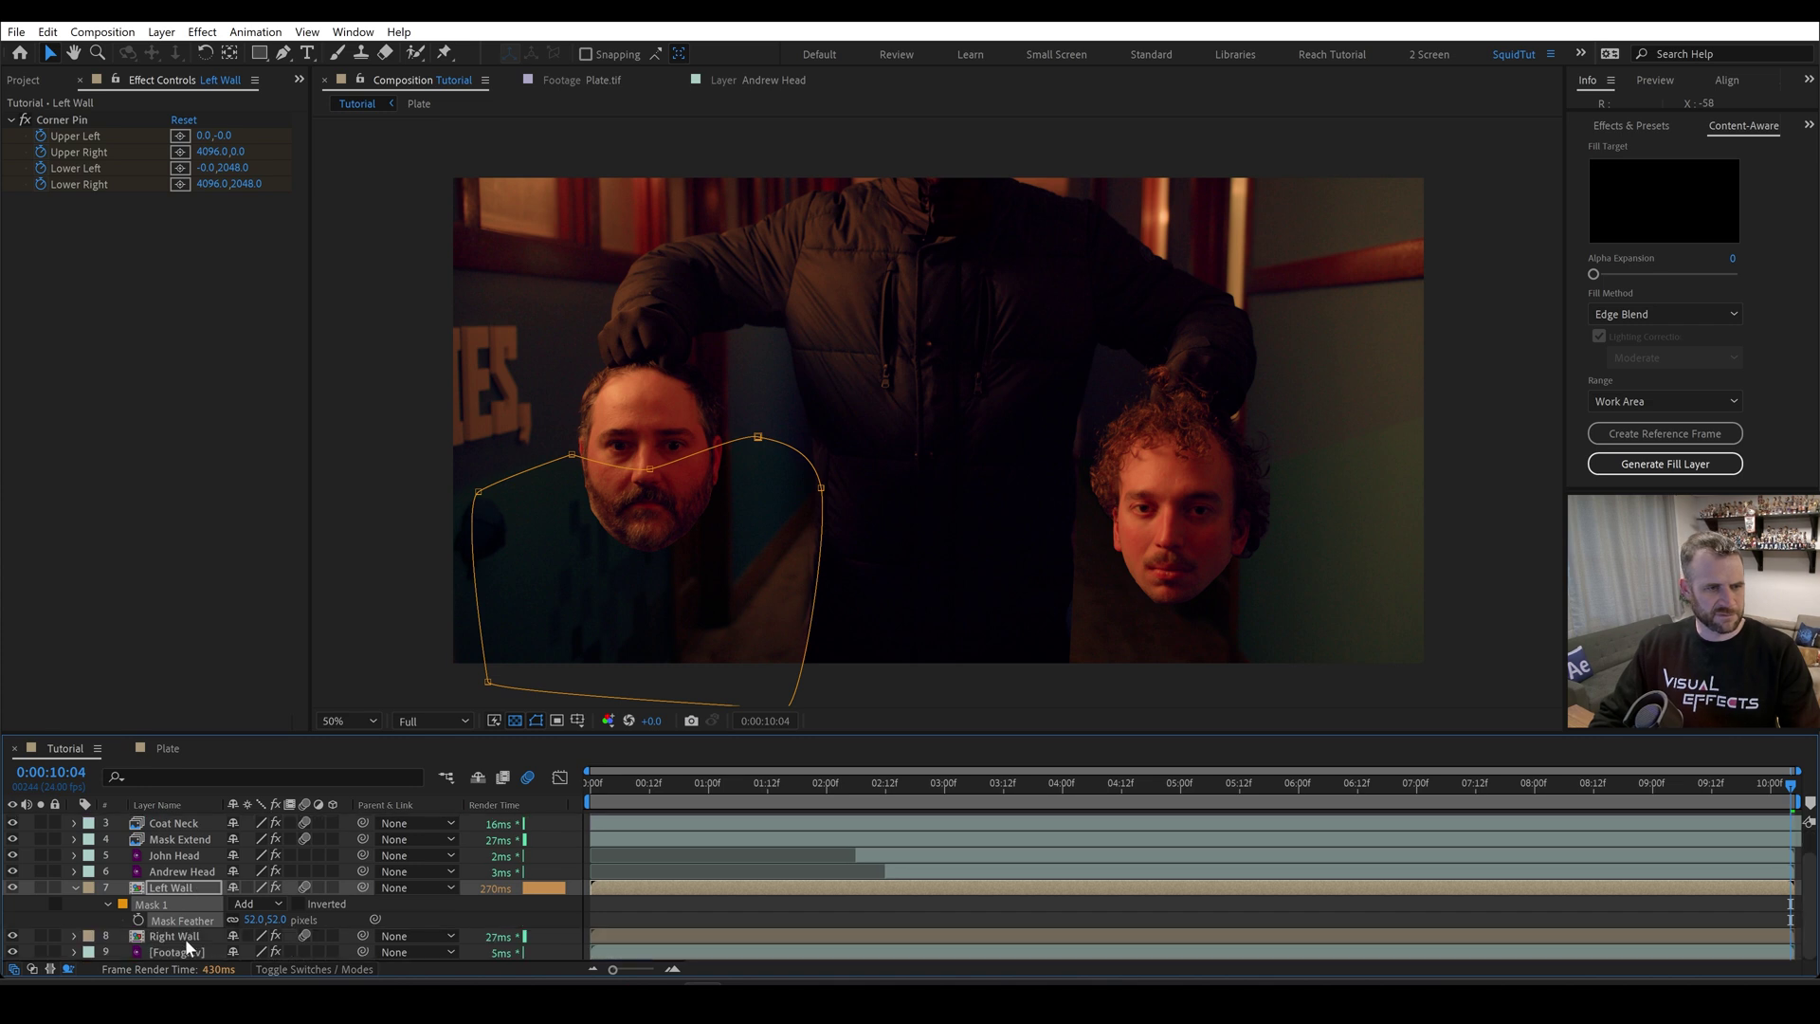
{"action": "left_click", "coordinate": [175, 938]}
{"action": "key", "text": "f"}
{"action": "left_click_drag", "start_coordinate": [261, 936], "coordinate": [493, 946]}
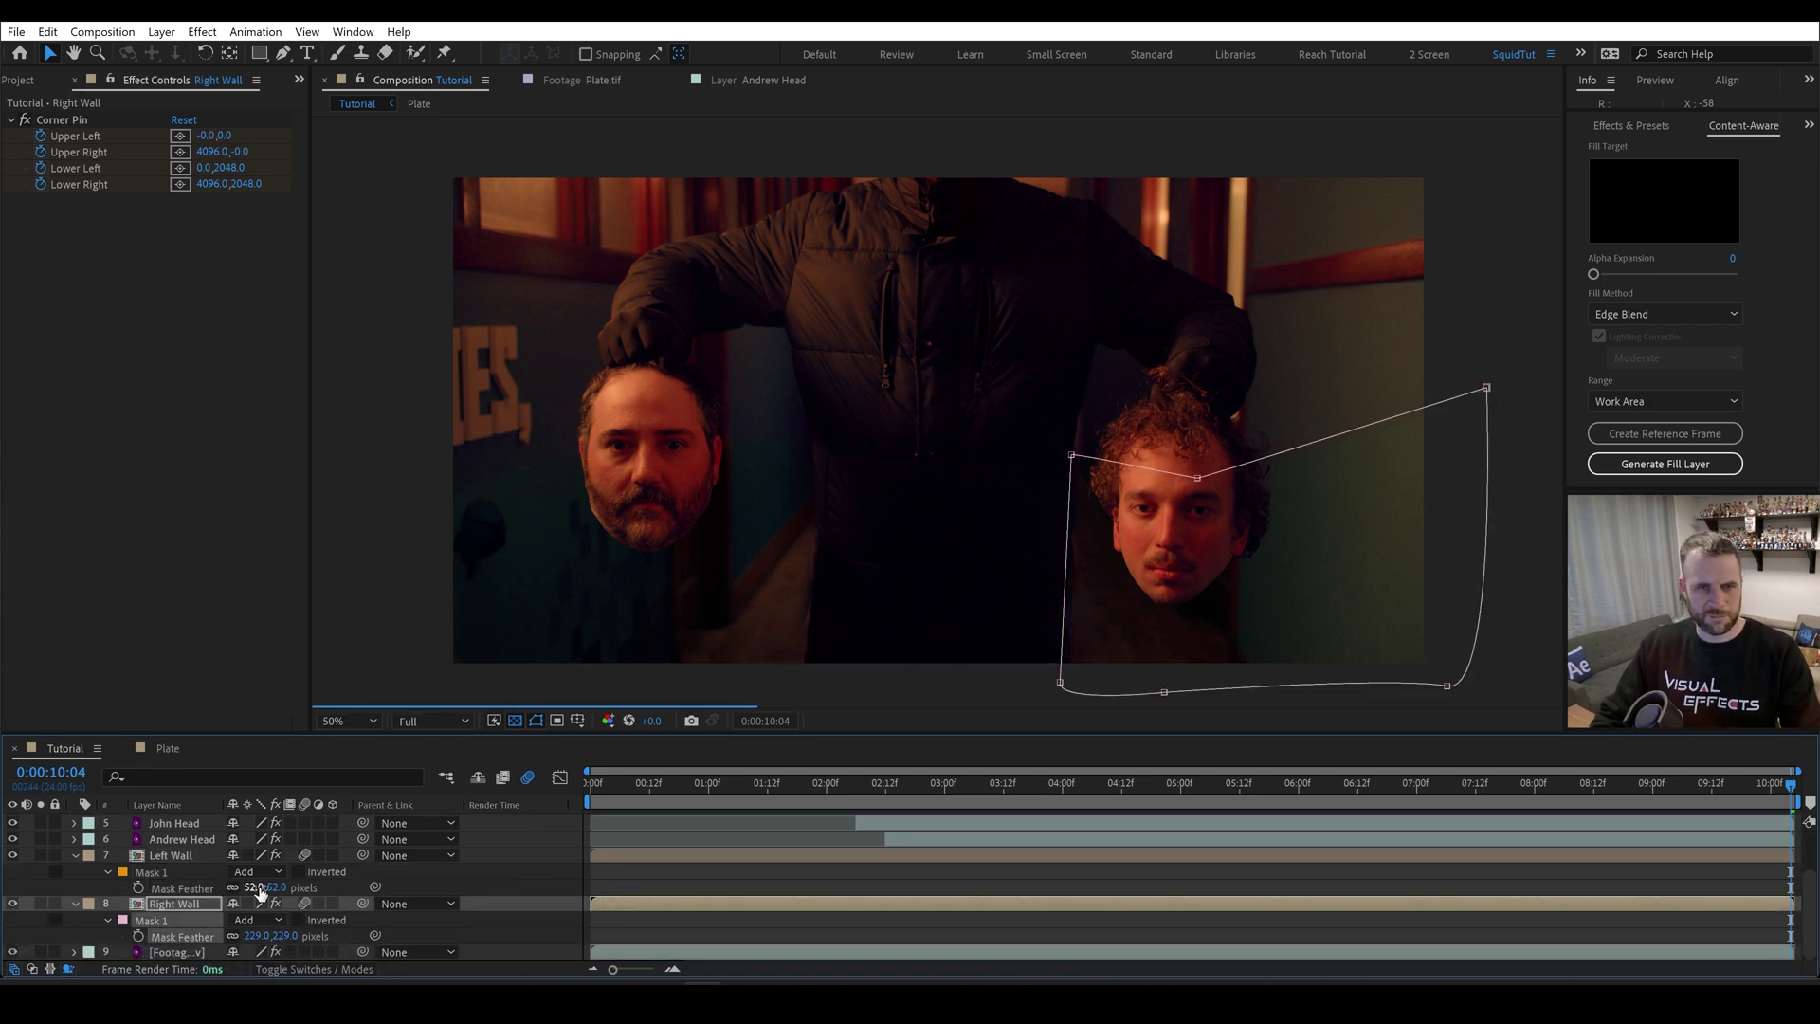
{"action": "left_click_drag", "start_coordinate": [258, 889], "coordinate": [301, 889]}
{"action": "left_click", "coordinate": [685, 878]}
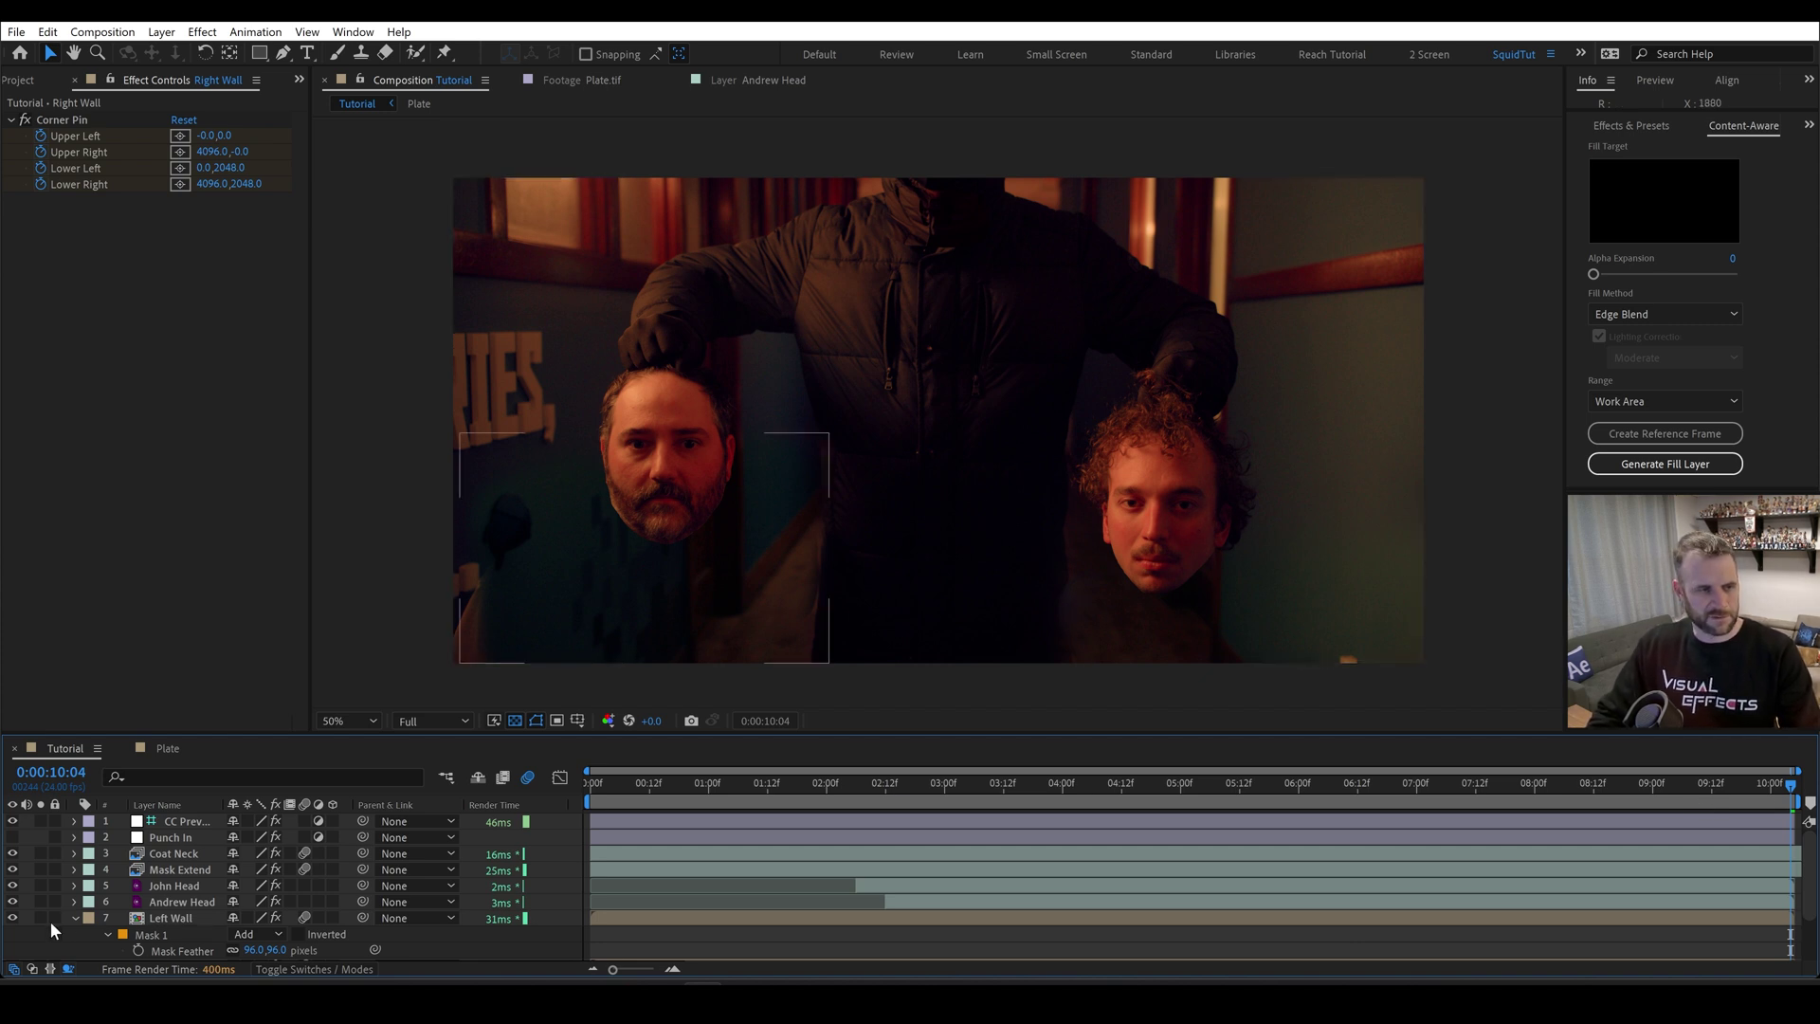
- Collapse the layer properties, solo the original footage layer, and create a Content-Aware reference frame from it
{"action": "key", "text": "ctrl+a"}
{"action": "left_click", "coordinate": [75, 918]}
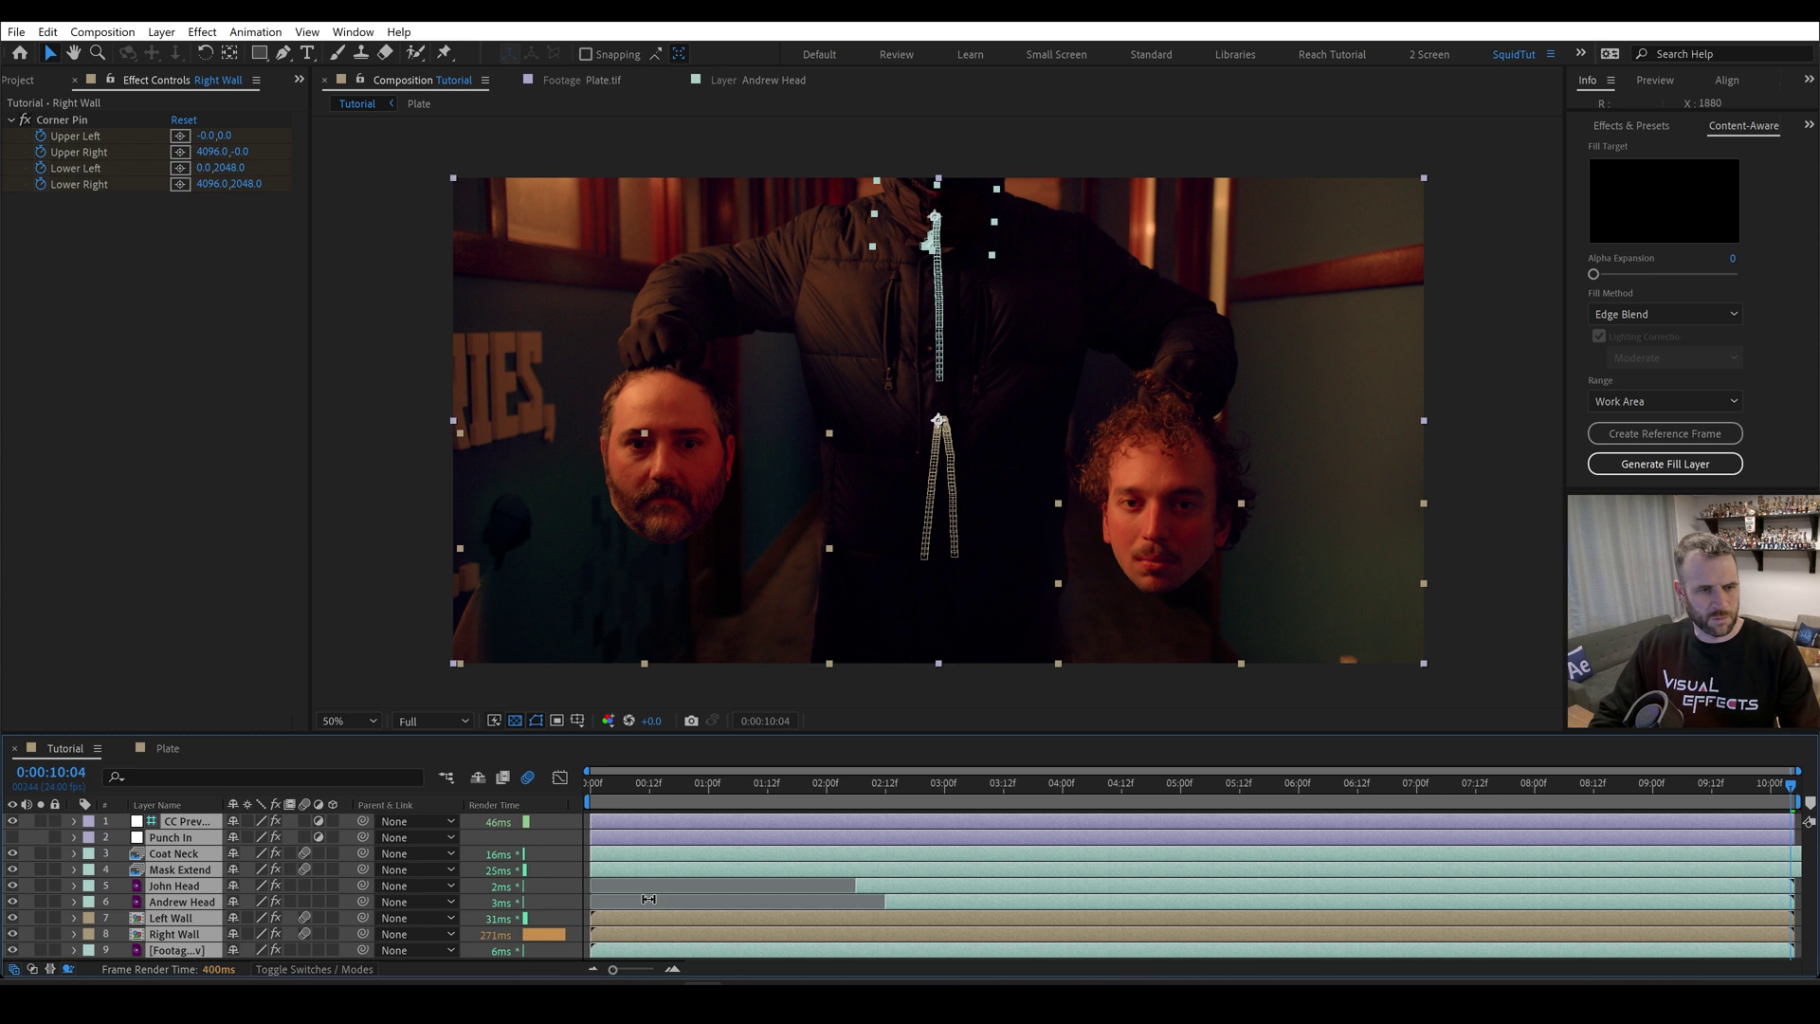
{"action": "left_click", "coordinate": [63, 954]}
{"action": "left_click", "coordinate": [41, 950]}
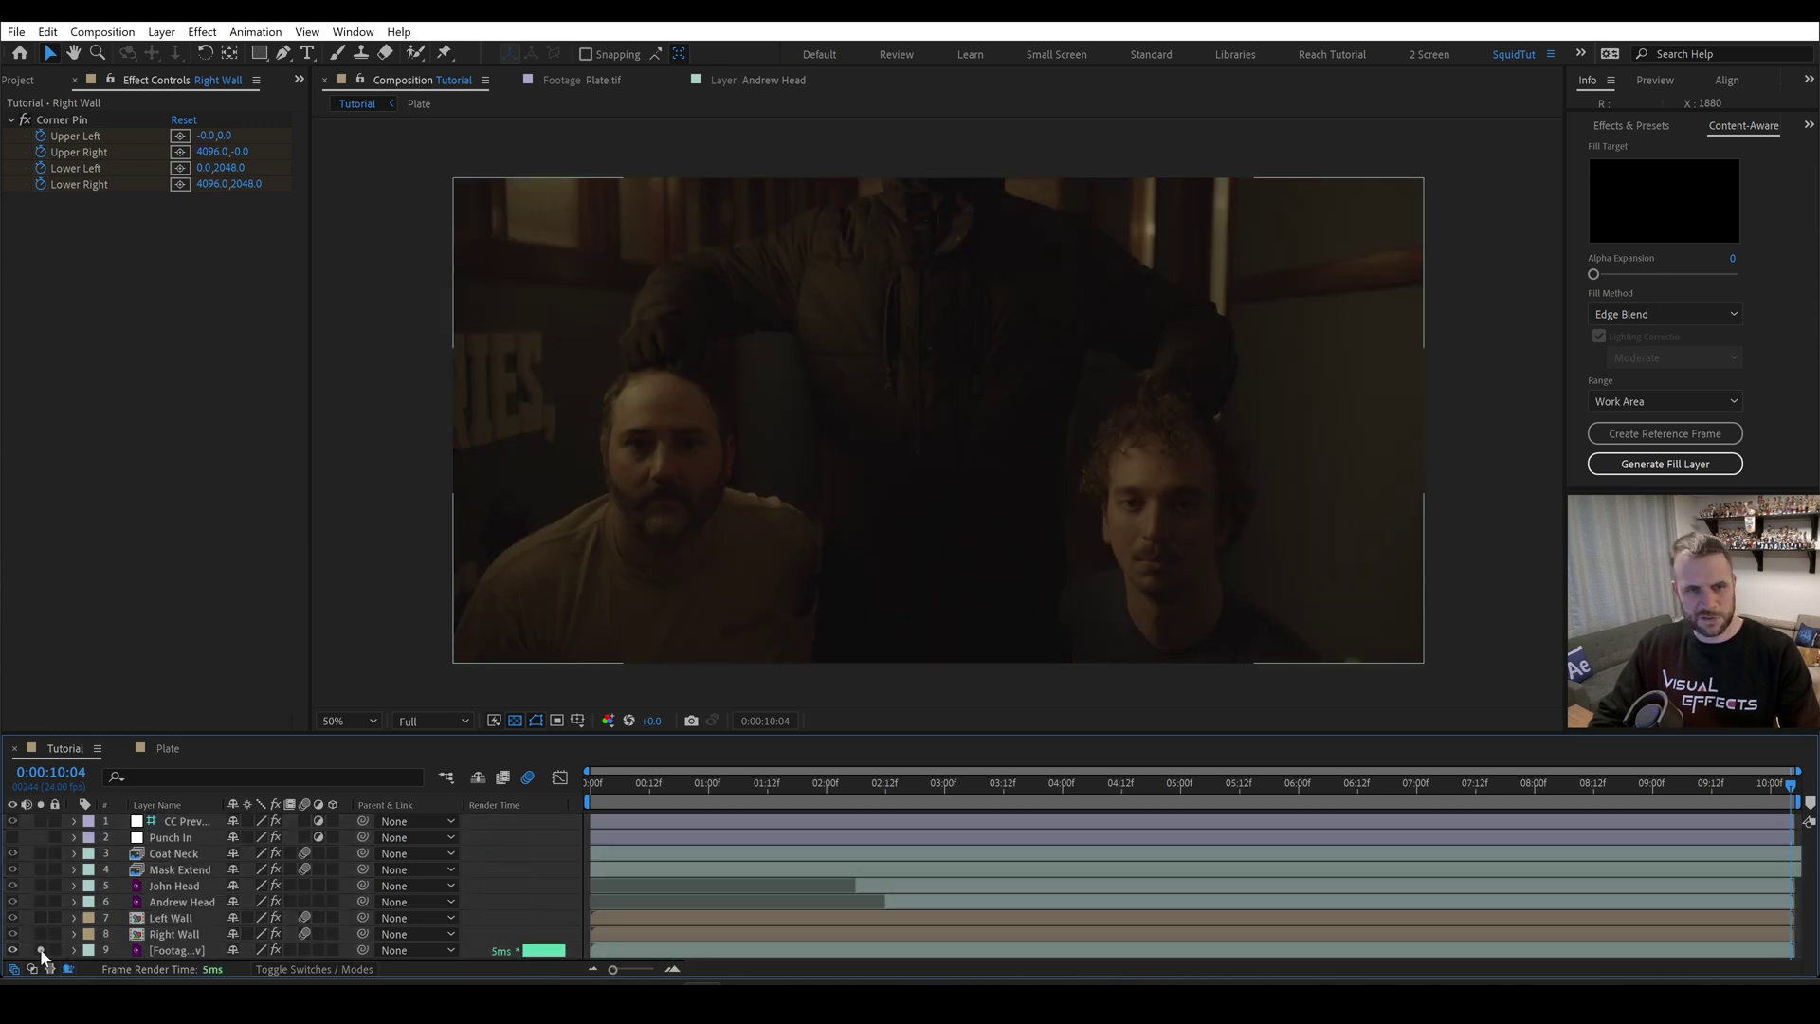
{"action": "left_click", "coordinate": [1668, 434]}
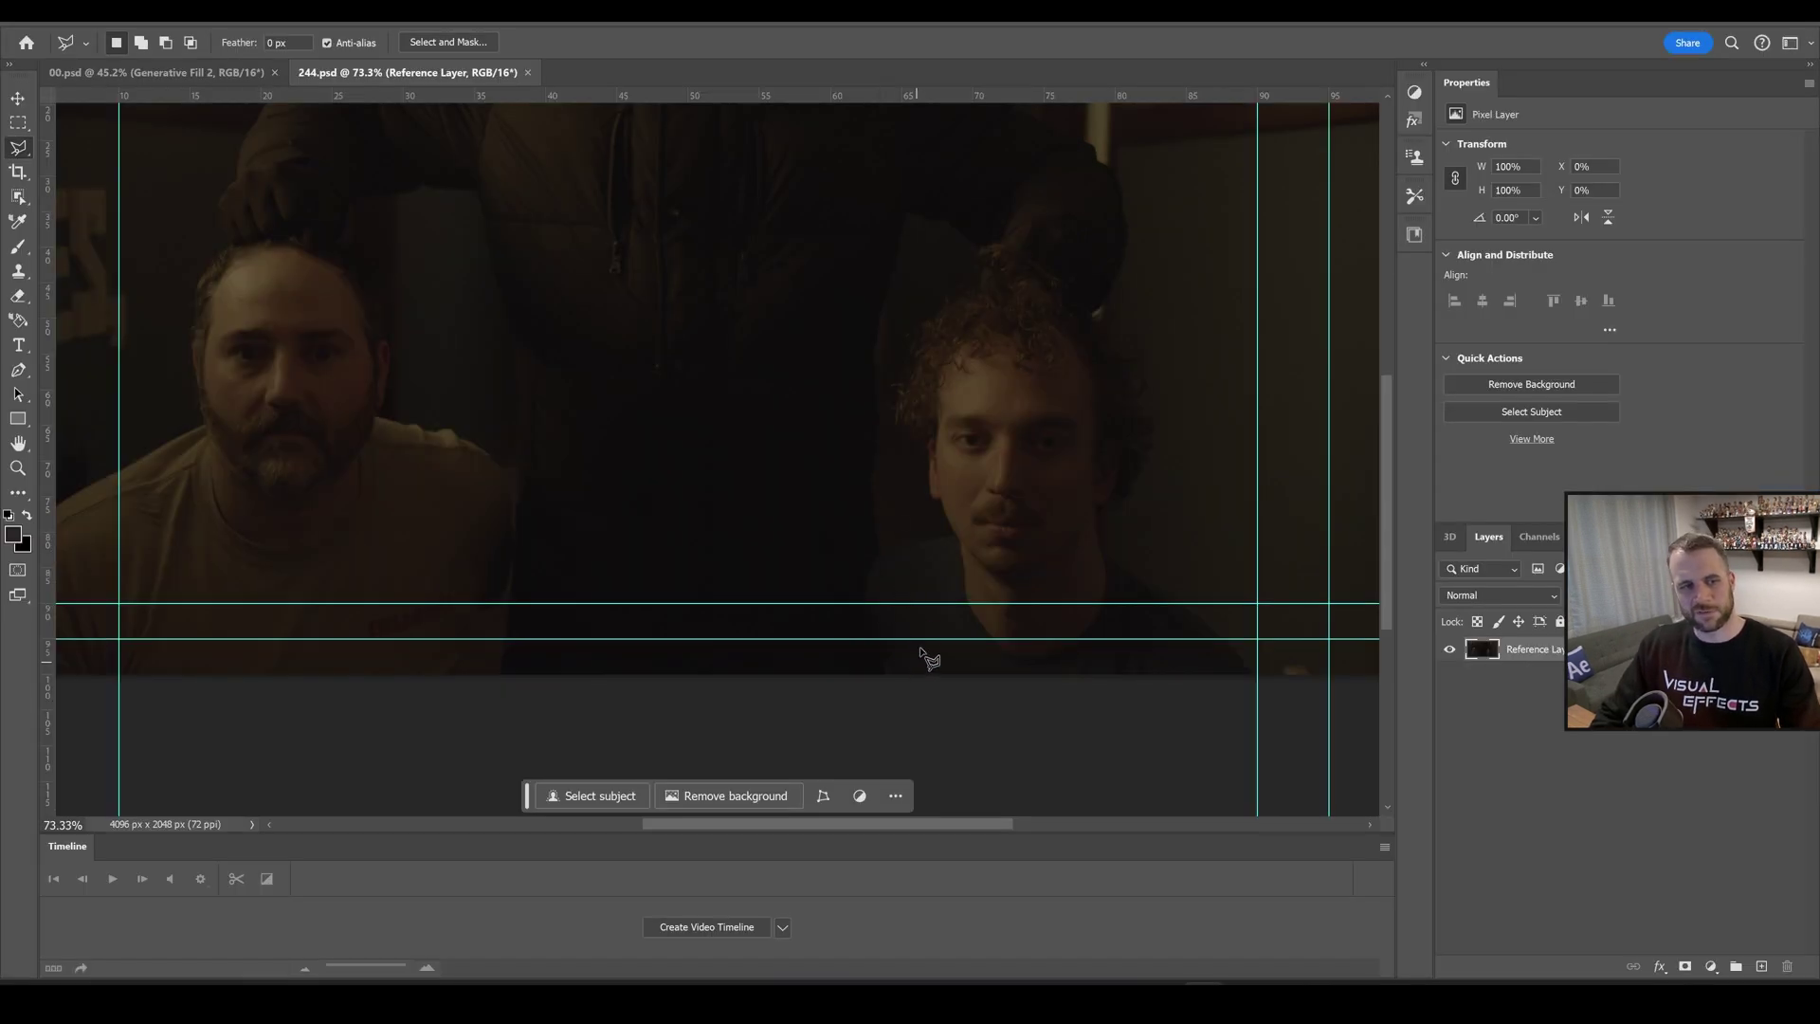
- In Photoshop, try a generative fill without a prompt on a lasso selection over the curly-haired man's shoulder beside the coat
{"action": "left_click", "coordinate": [852, 533]}
{"action": "left_click", "coordinate": [901, 519]}
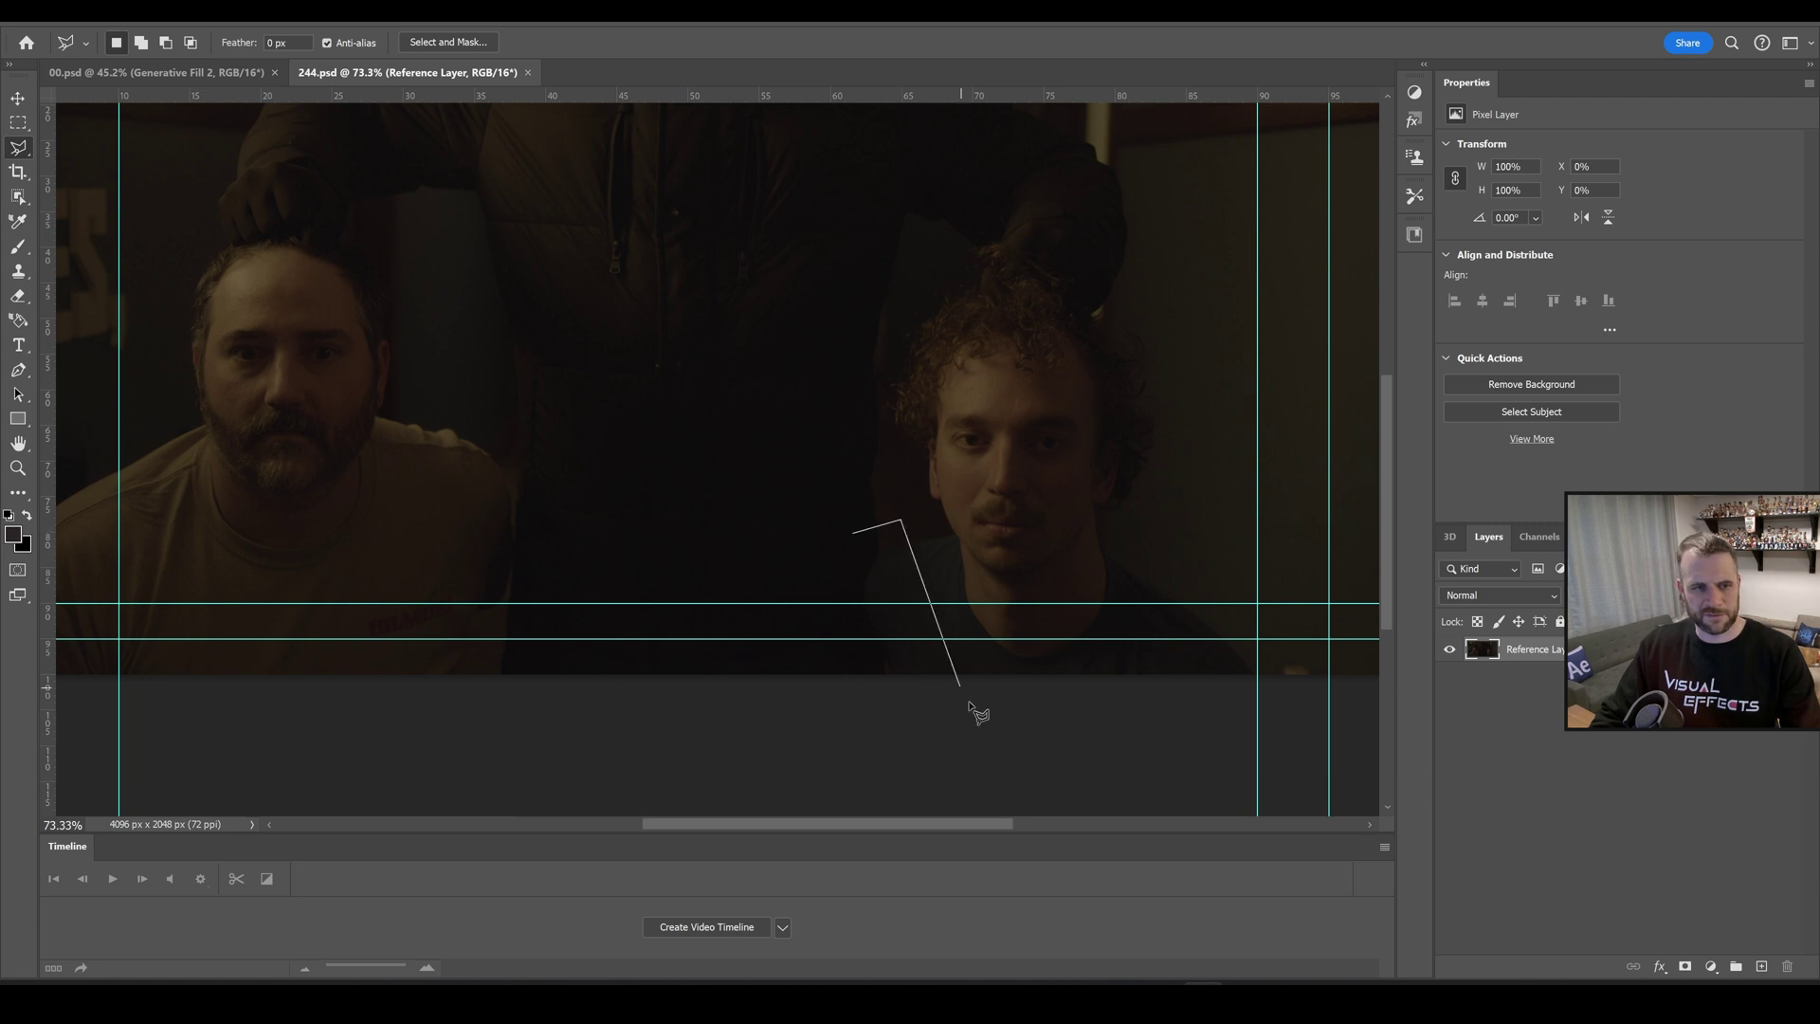
{"action": "left_click", "coordinate": [958, 702]}
{"action": "left_click", "coordinate": [830, 702]}
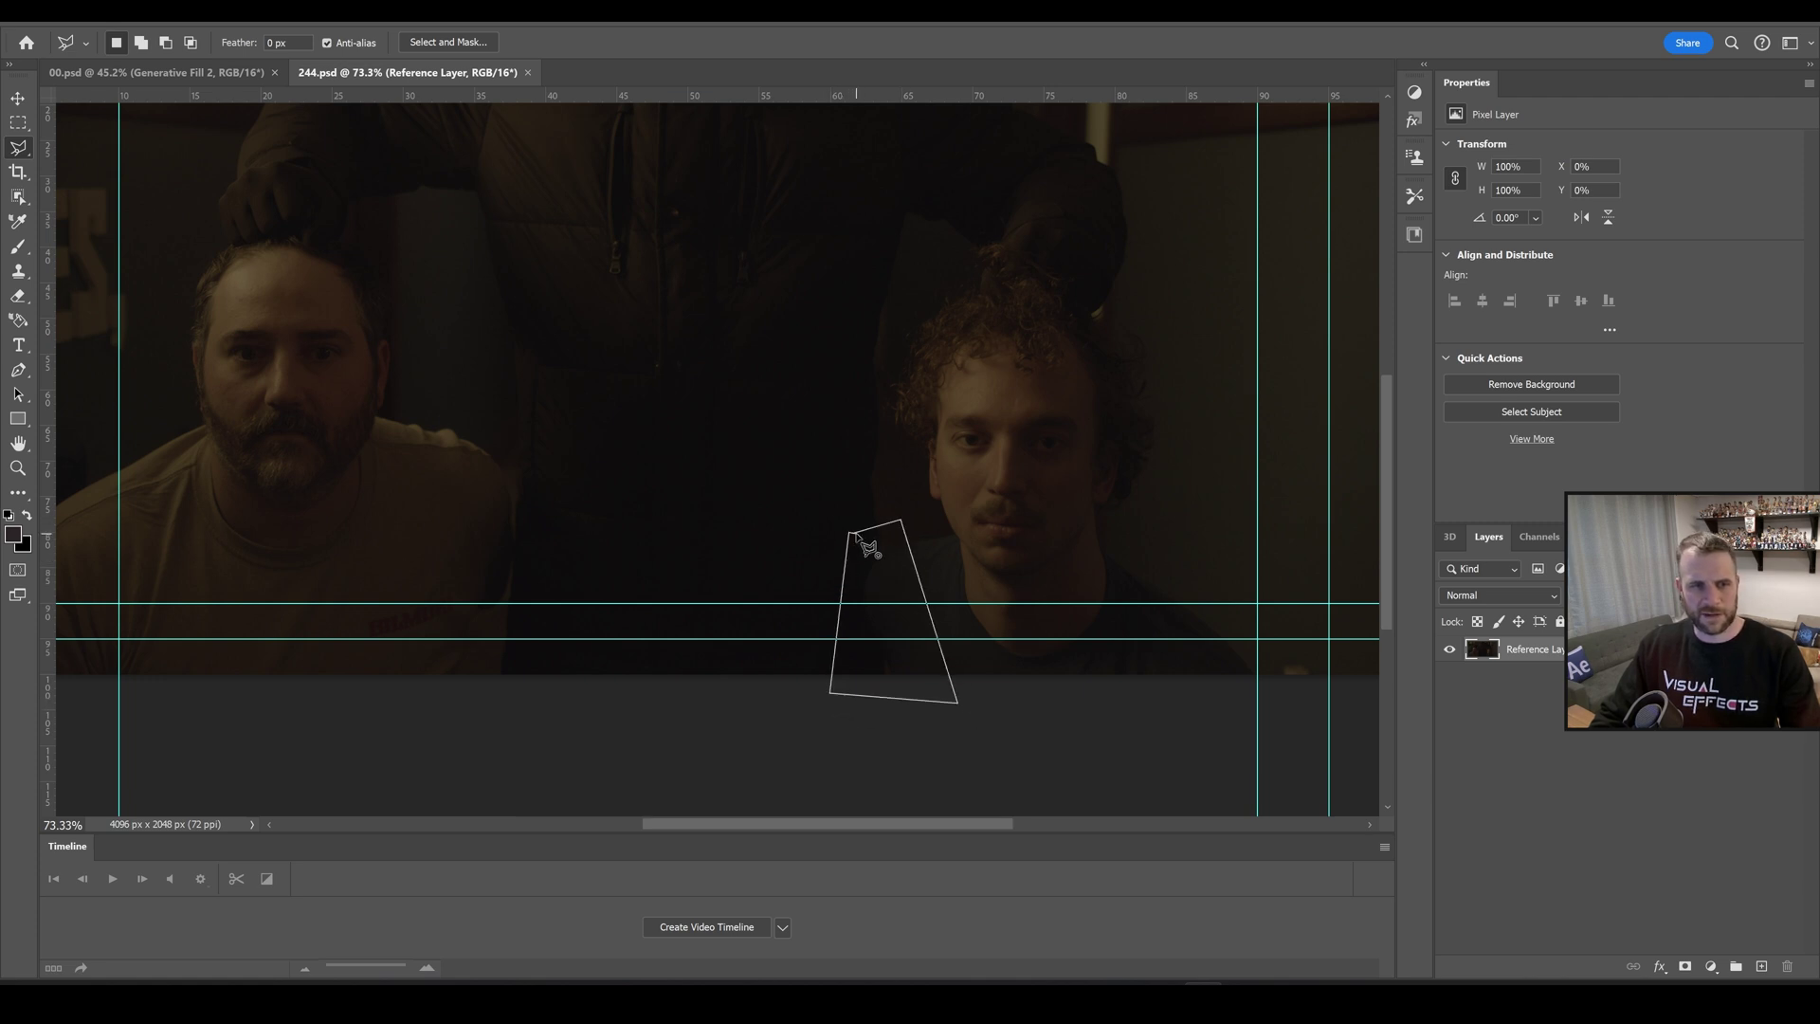
{"action": "left_click", "coordinate": [856, 537]}
{"action": "left_click", "coordinate": [757, 732]}
{"action": "left_click", "coordinate": [1096, 729]}
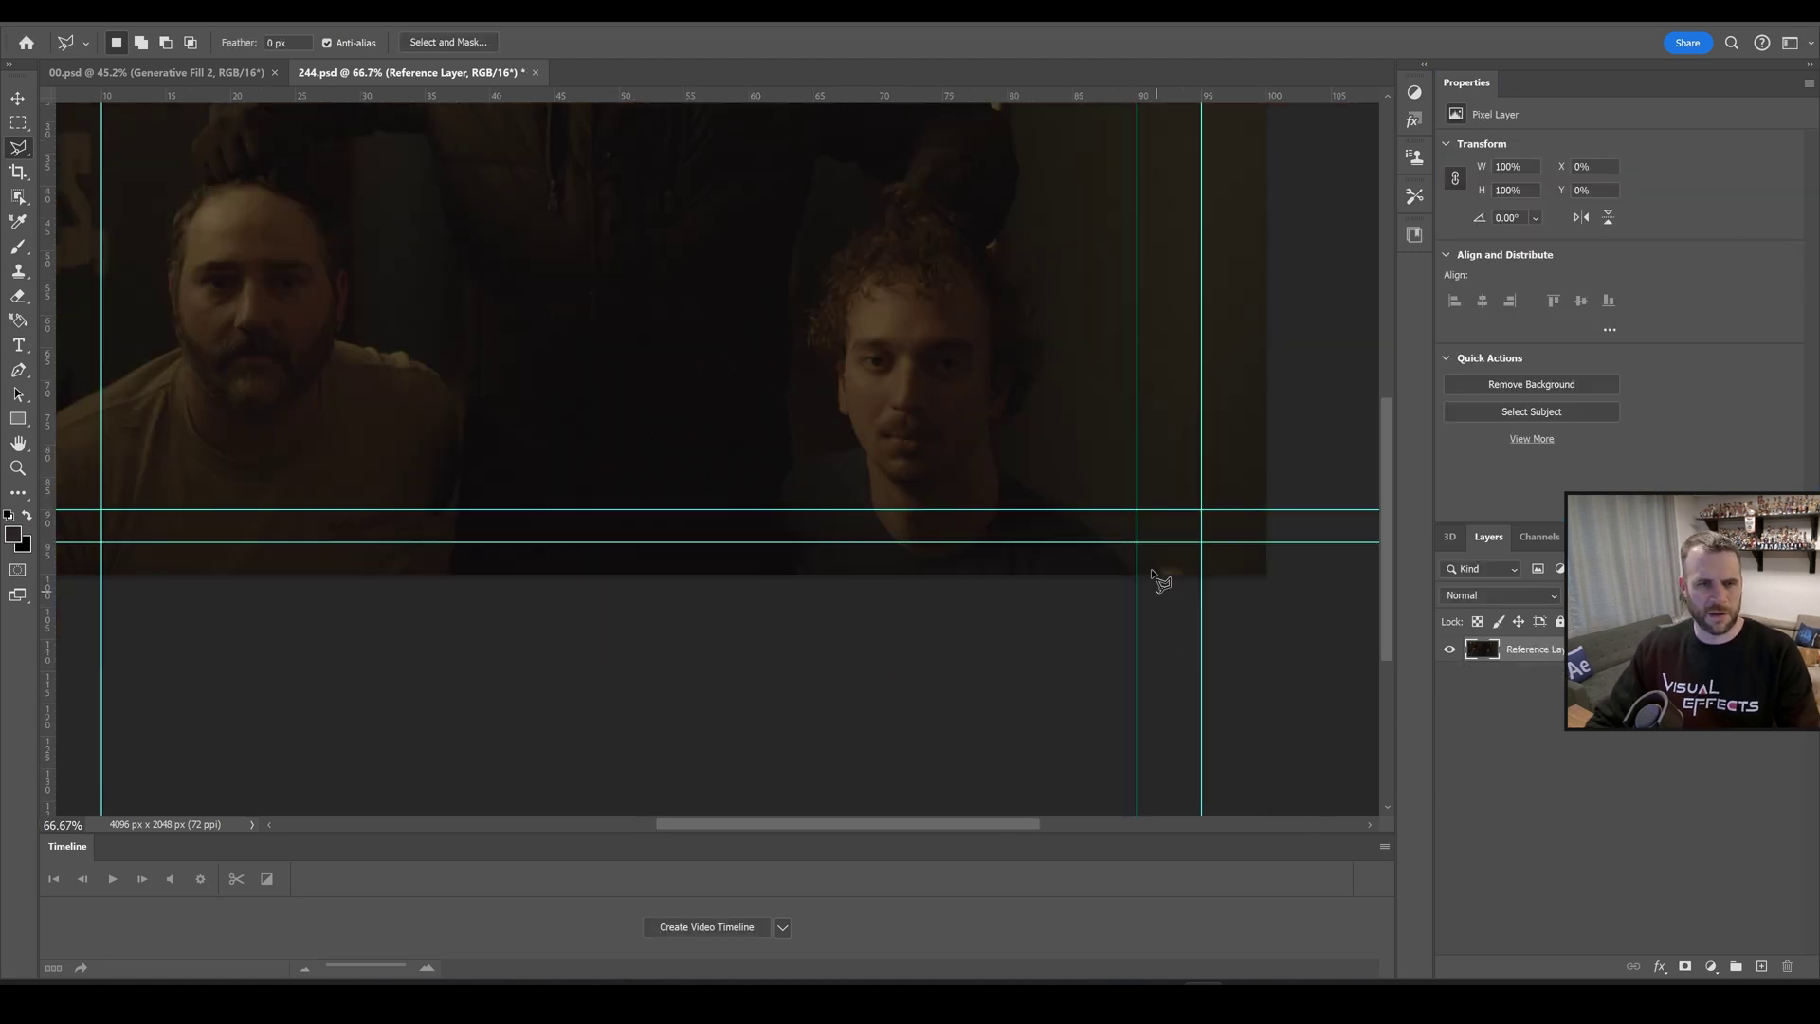
- Lasso the curly-haired man's head and body down to the frame edge and generate a fill with the prompt "remove"
{"action": "mouse_move", "coordinate": [1158, 594]}
{"action": "left_mouse_down"}
{"action": "mouse_move", "coordinate": [1082, 452]}
{"action": "mouse_move", "coordinate": [1019, 451]}
{"action": "left_mouse_up"}
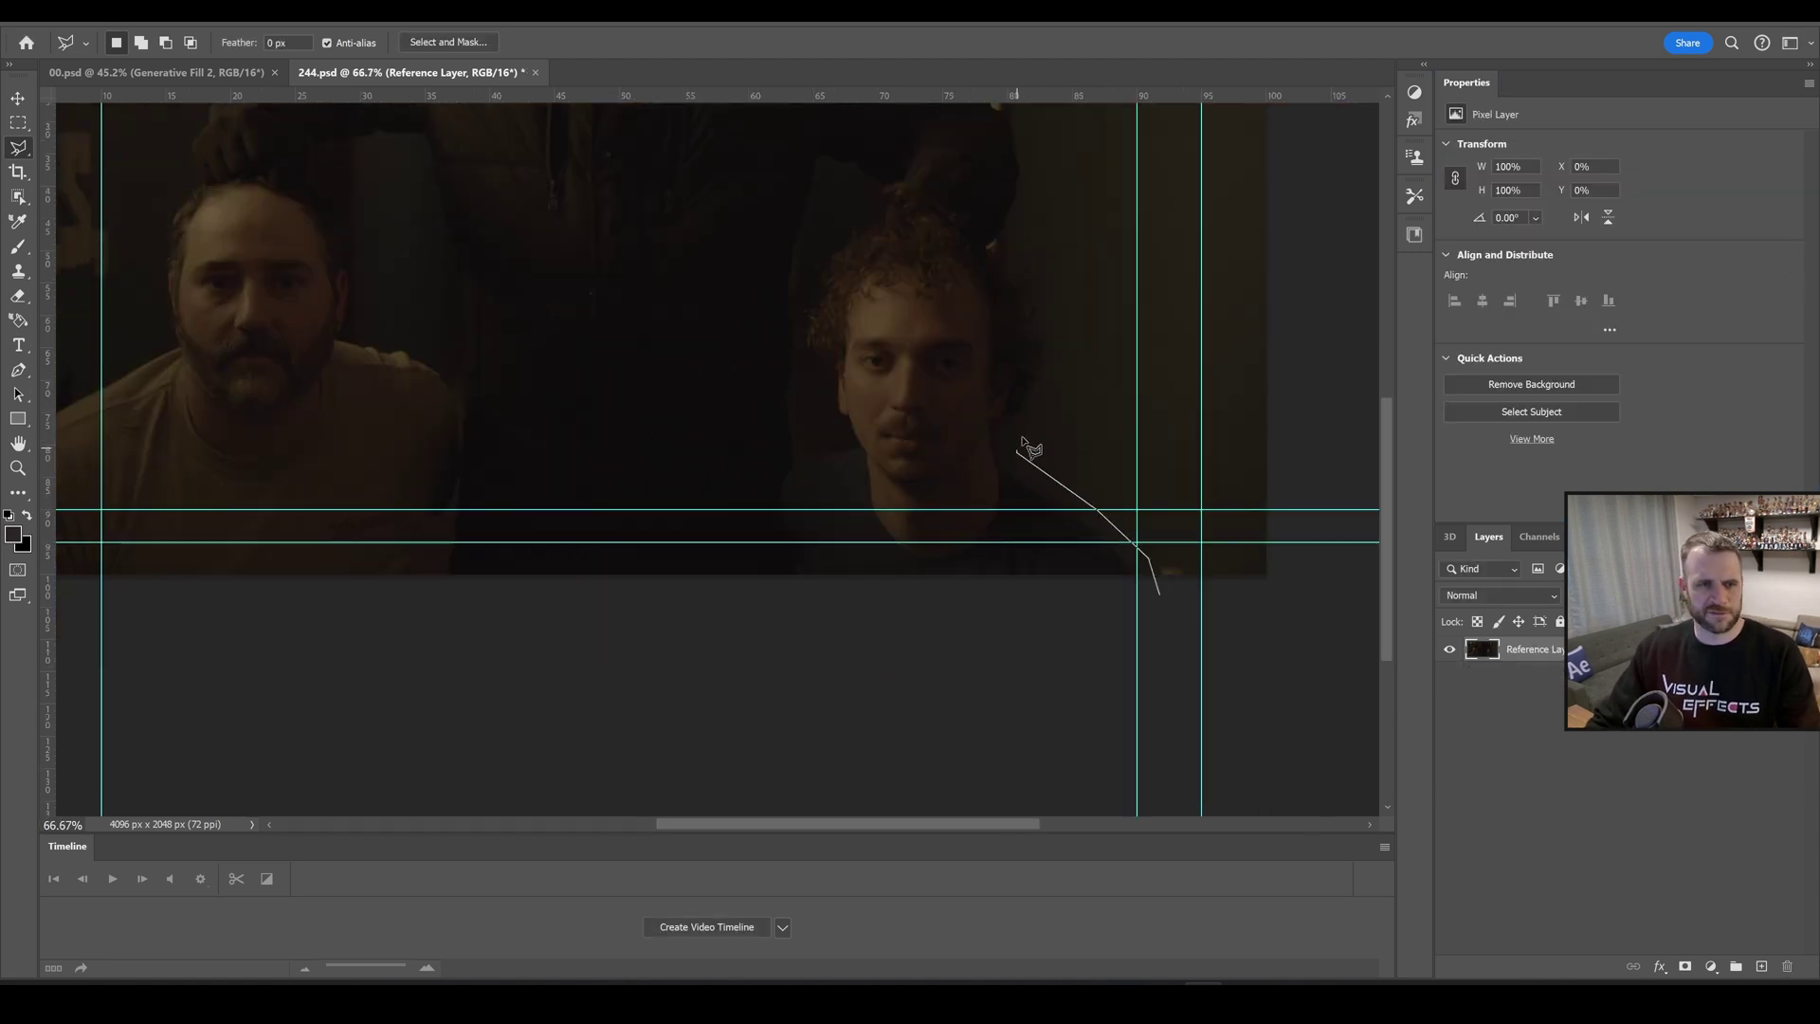
{"action": "left_click_drag", "start_coordinate": [1065, 345], "coordinate": [1014, 225]}
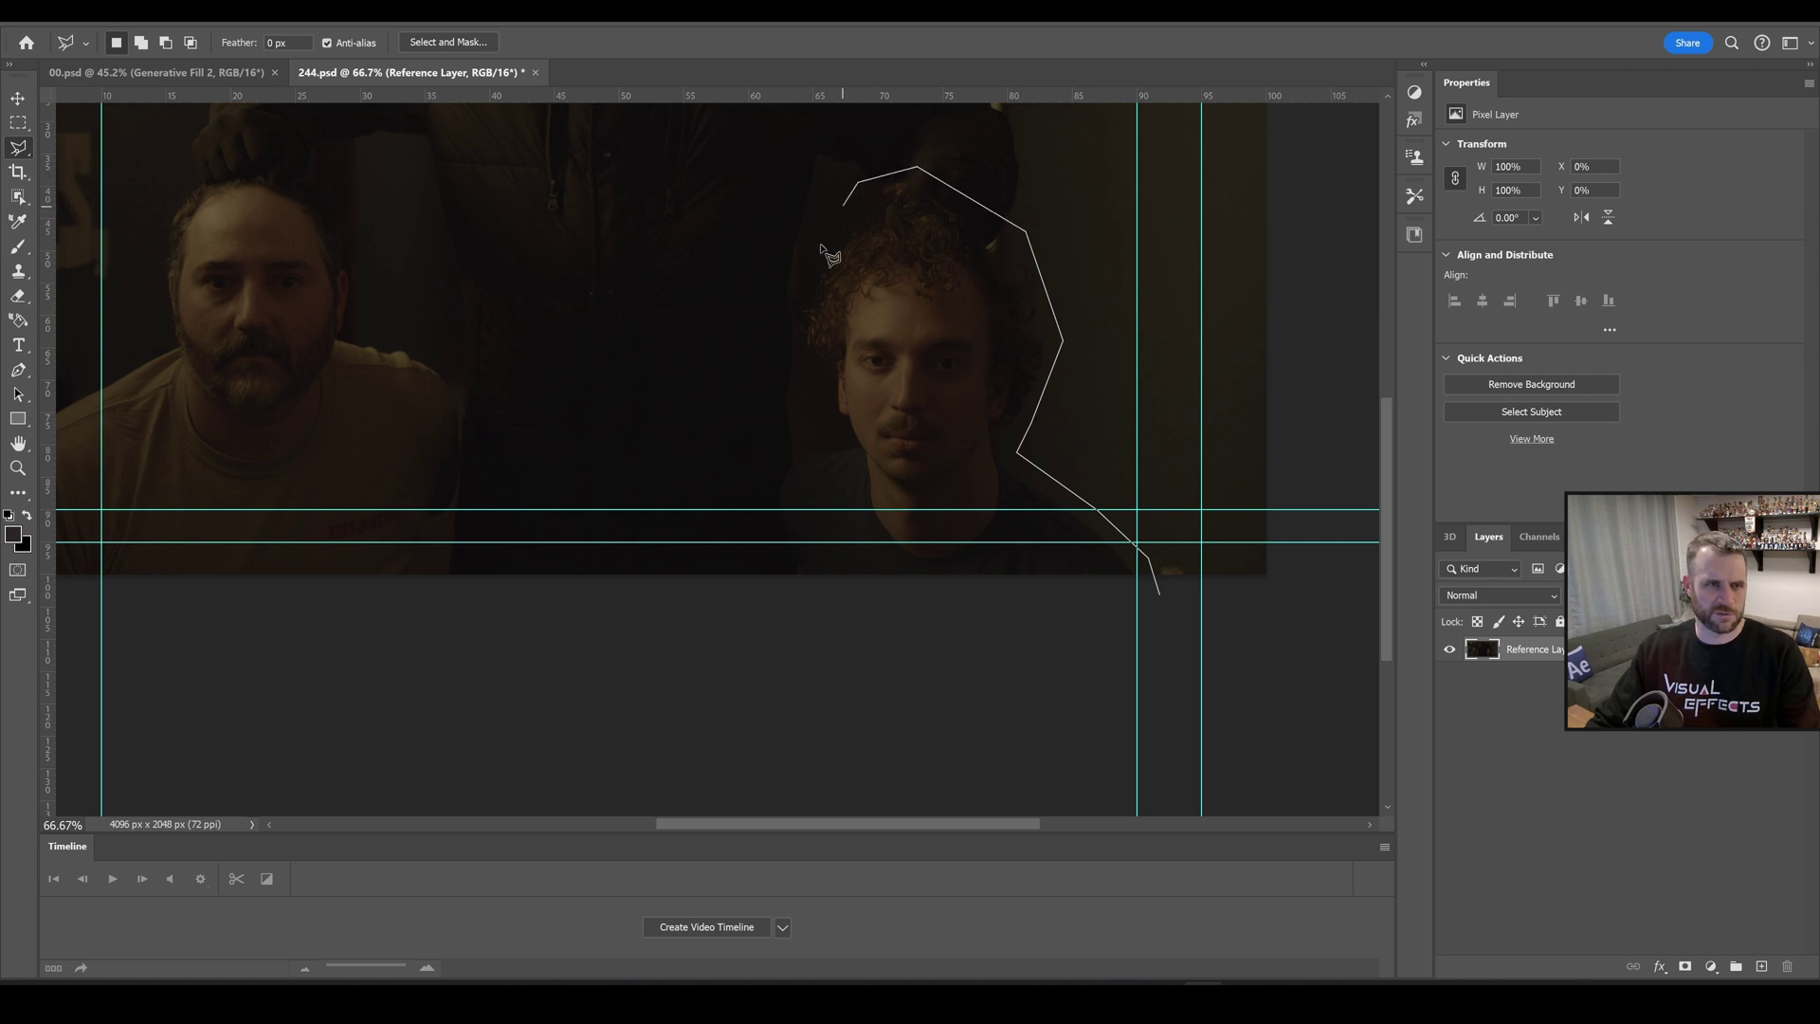
{"action": "left_click_drag", "start_coordinate": [820, 248], "coordinate": [795, 290]}
{"action": "mouse_move", "coordinate": [822, 422]}
{"action": "left_mouse_down"}
{"action": "mouse_move", "coordinate": [810, 464]}
{"action": "mouse_move", "coordinate": [836, 506]}
{"action": "mouse_move", "coordinate": [828, 445]}
{"action": "mouse_move", "coordinate": [864, 615]}
{"action": "mouse_move", "coordinate": [838, 598]}
{"action": "mouse_move", "coordinate": [1166, 611]}
{"action": "left_mouse_up"}
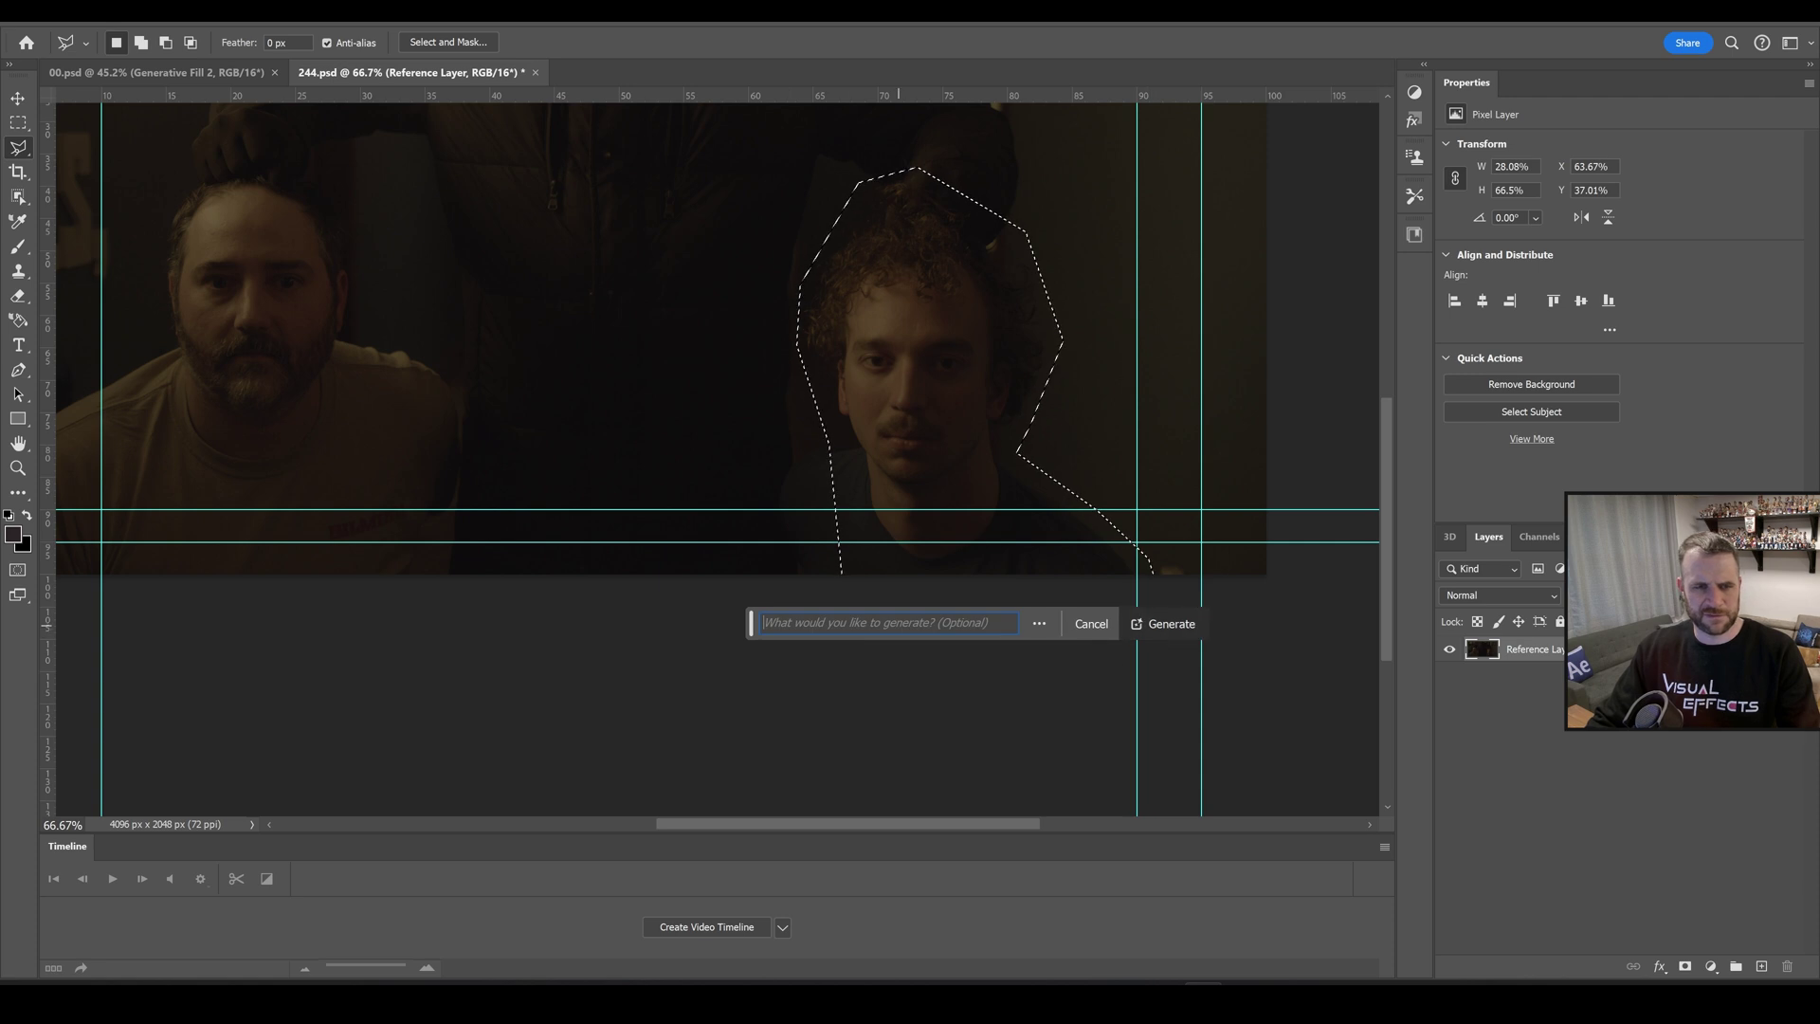
{"action": "type", "text": "remove"}
{"action": "key", "text": "Return"}
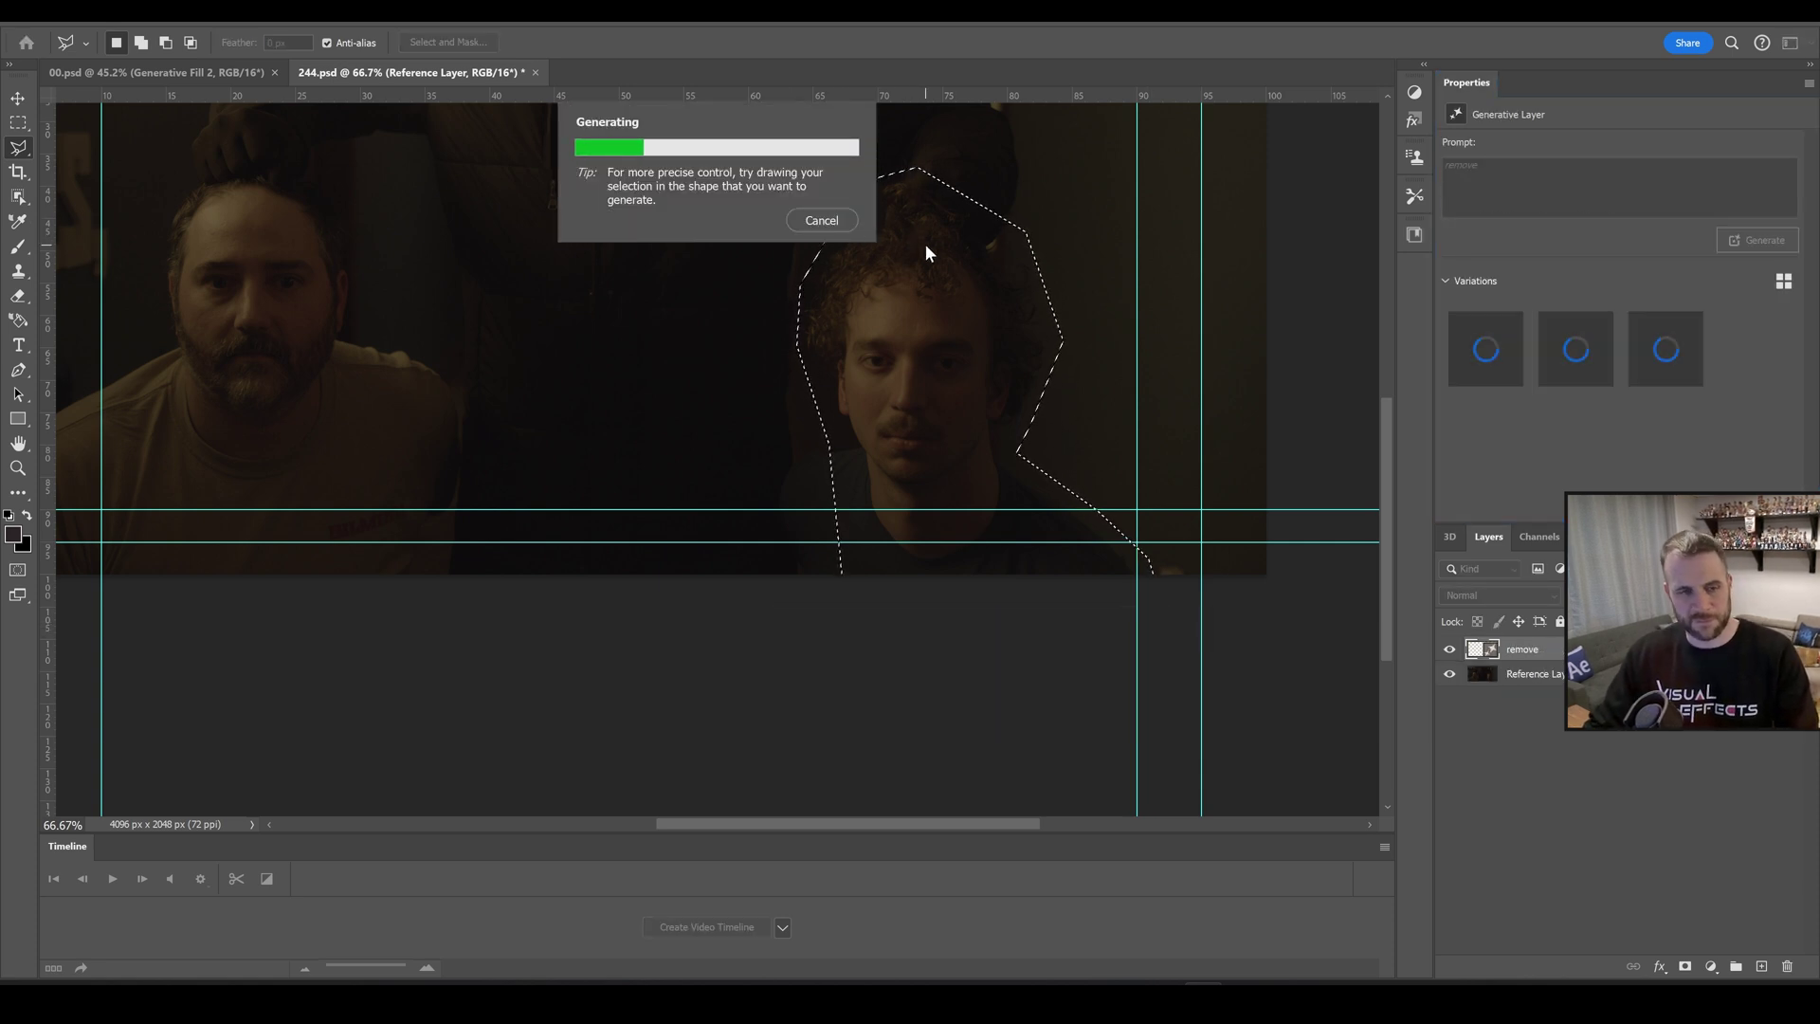
- Lasso the leftover shoulder at the lower frame edge beside the coat and generate a fill without a prompt
{"action": "scroll", "coordinate": [853, 540], "scroll_direction": "up", "scroll_amount": 5}
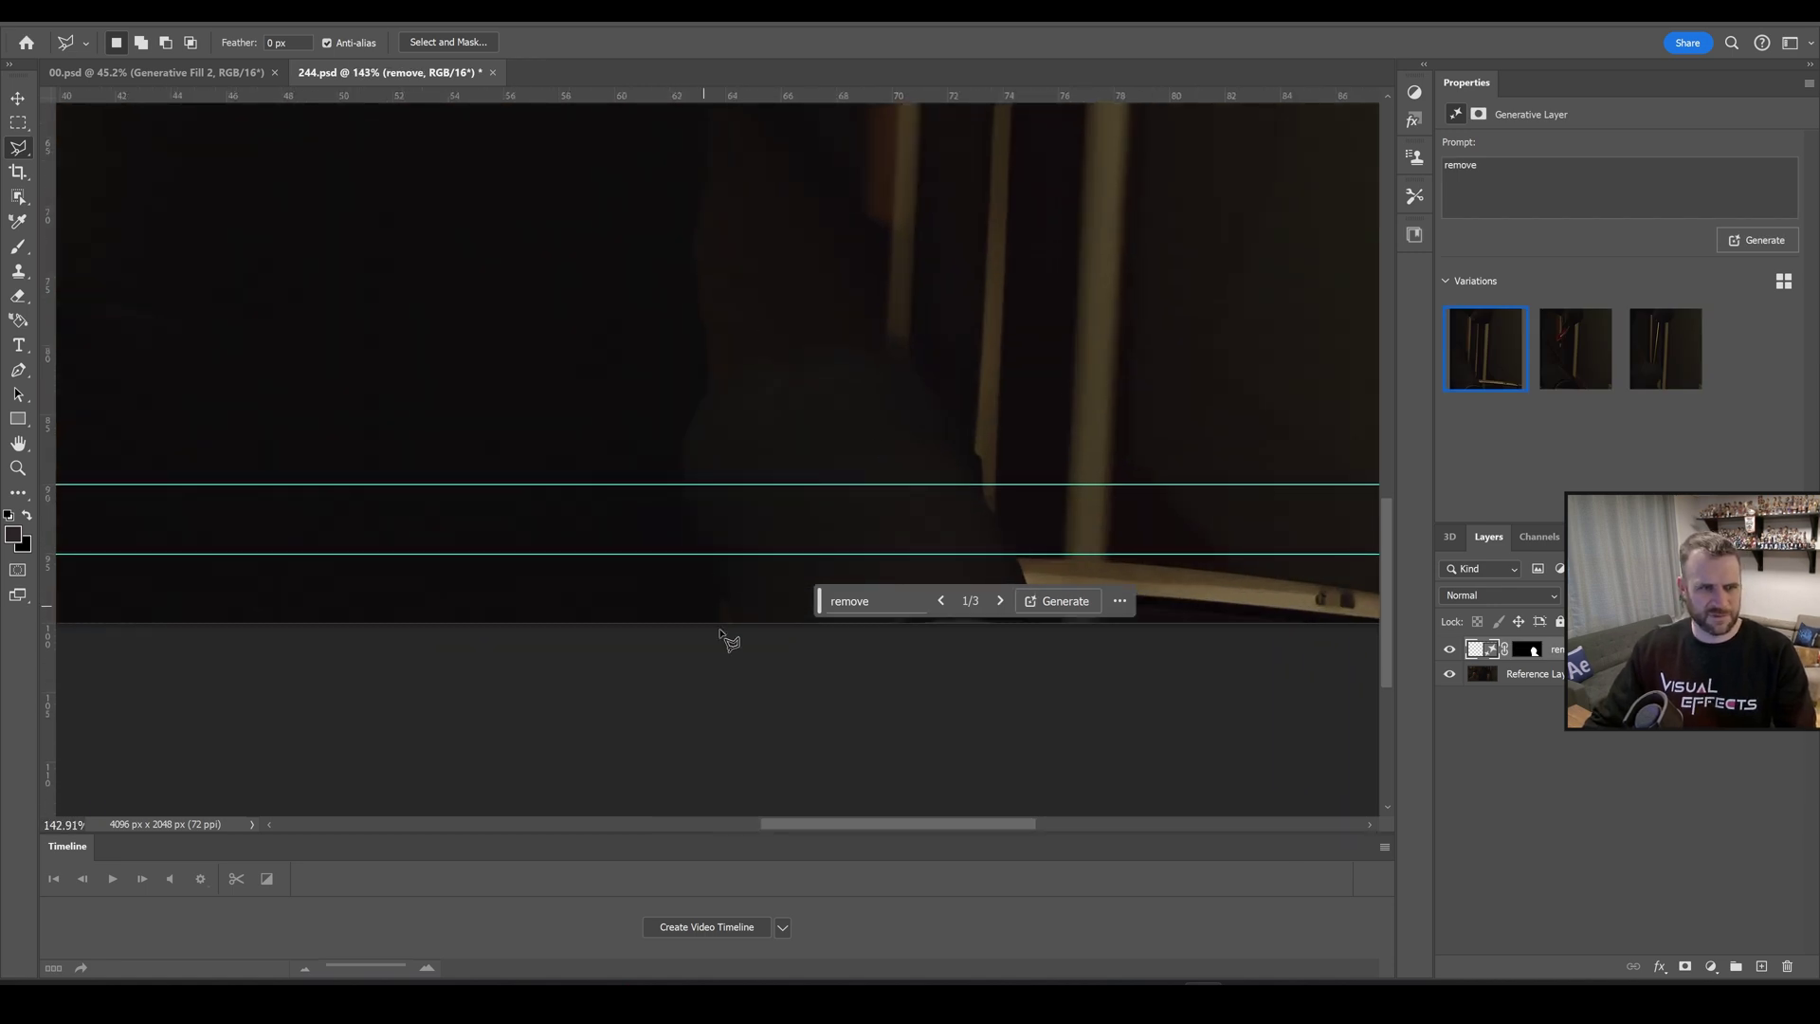
{"action": "left_click", "coordinate": [724, 360]}
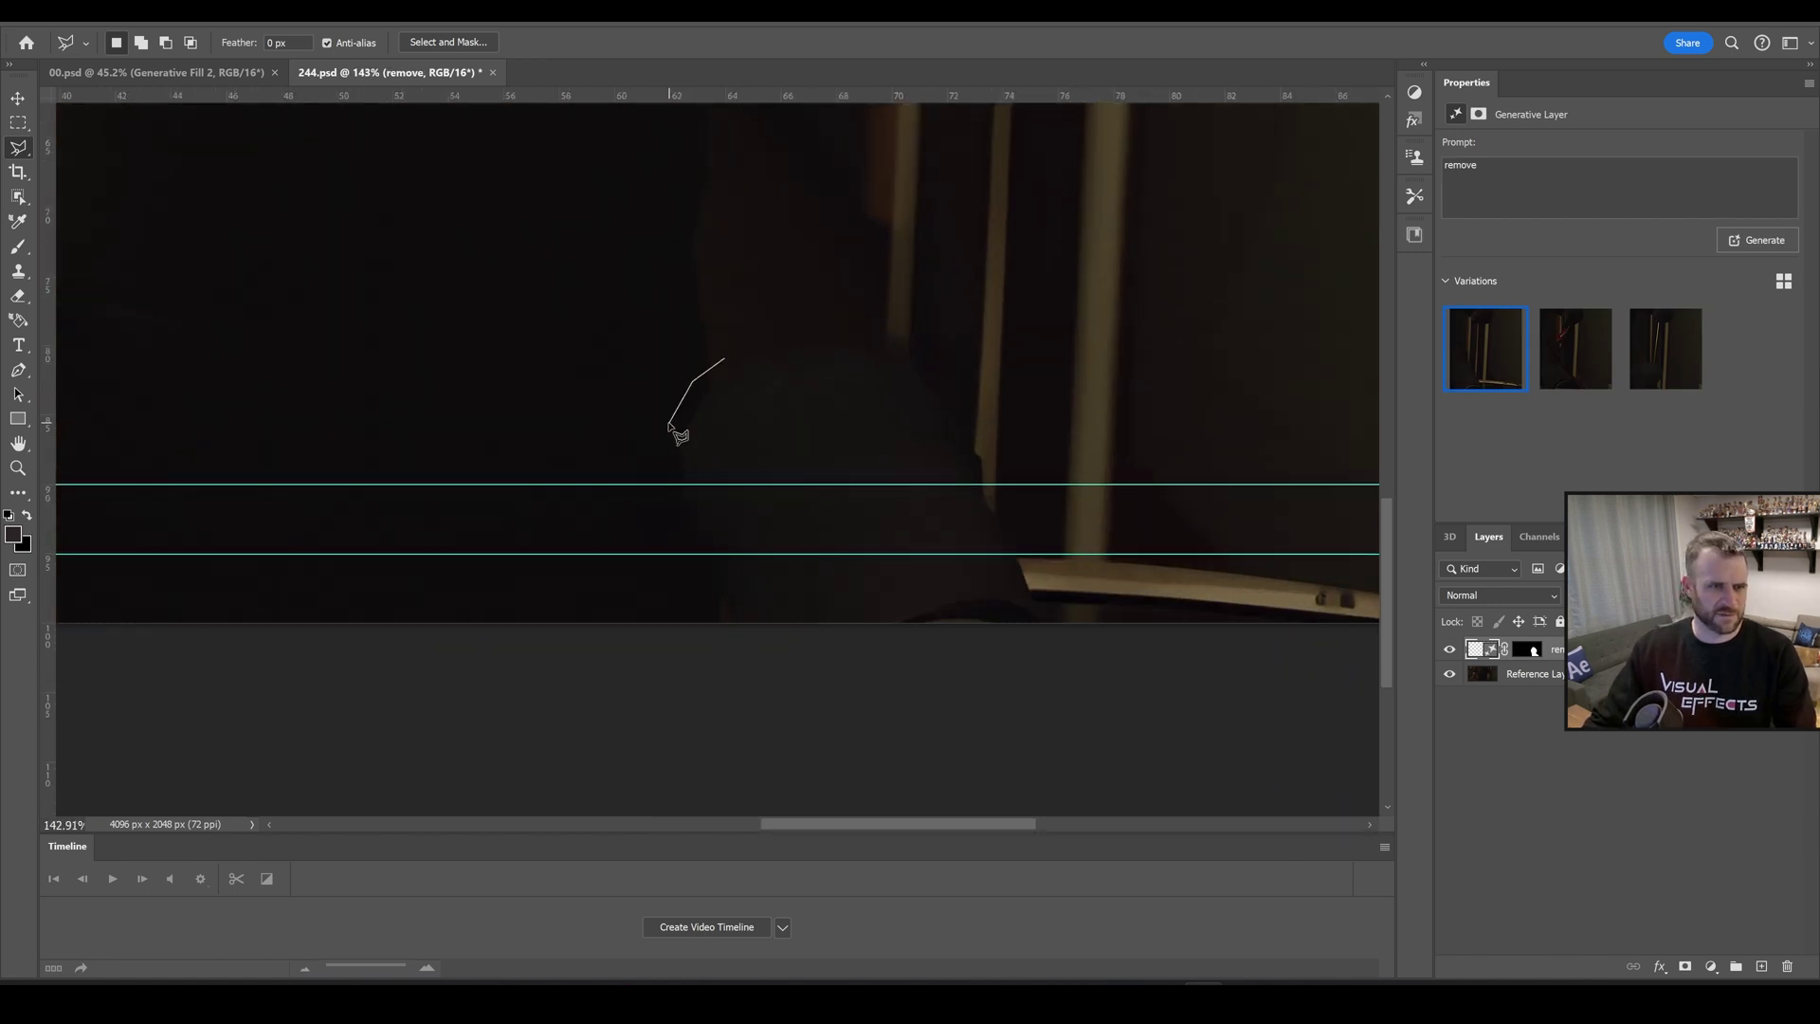
{"action": "left_click", "coordinate": [1081, 652]}
{"action": "left_click", "coordinate": [1048, 519]}
{"action": "left_click", "coordinate": [963, 383]}
{"action": "left_click", "coordinate": [857, 315]}
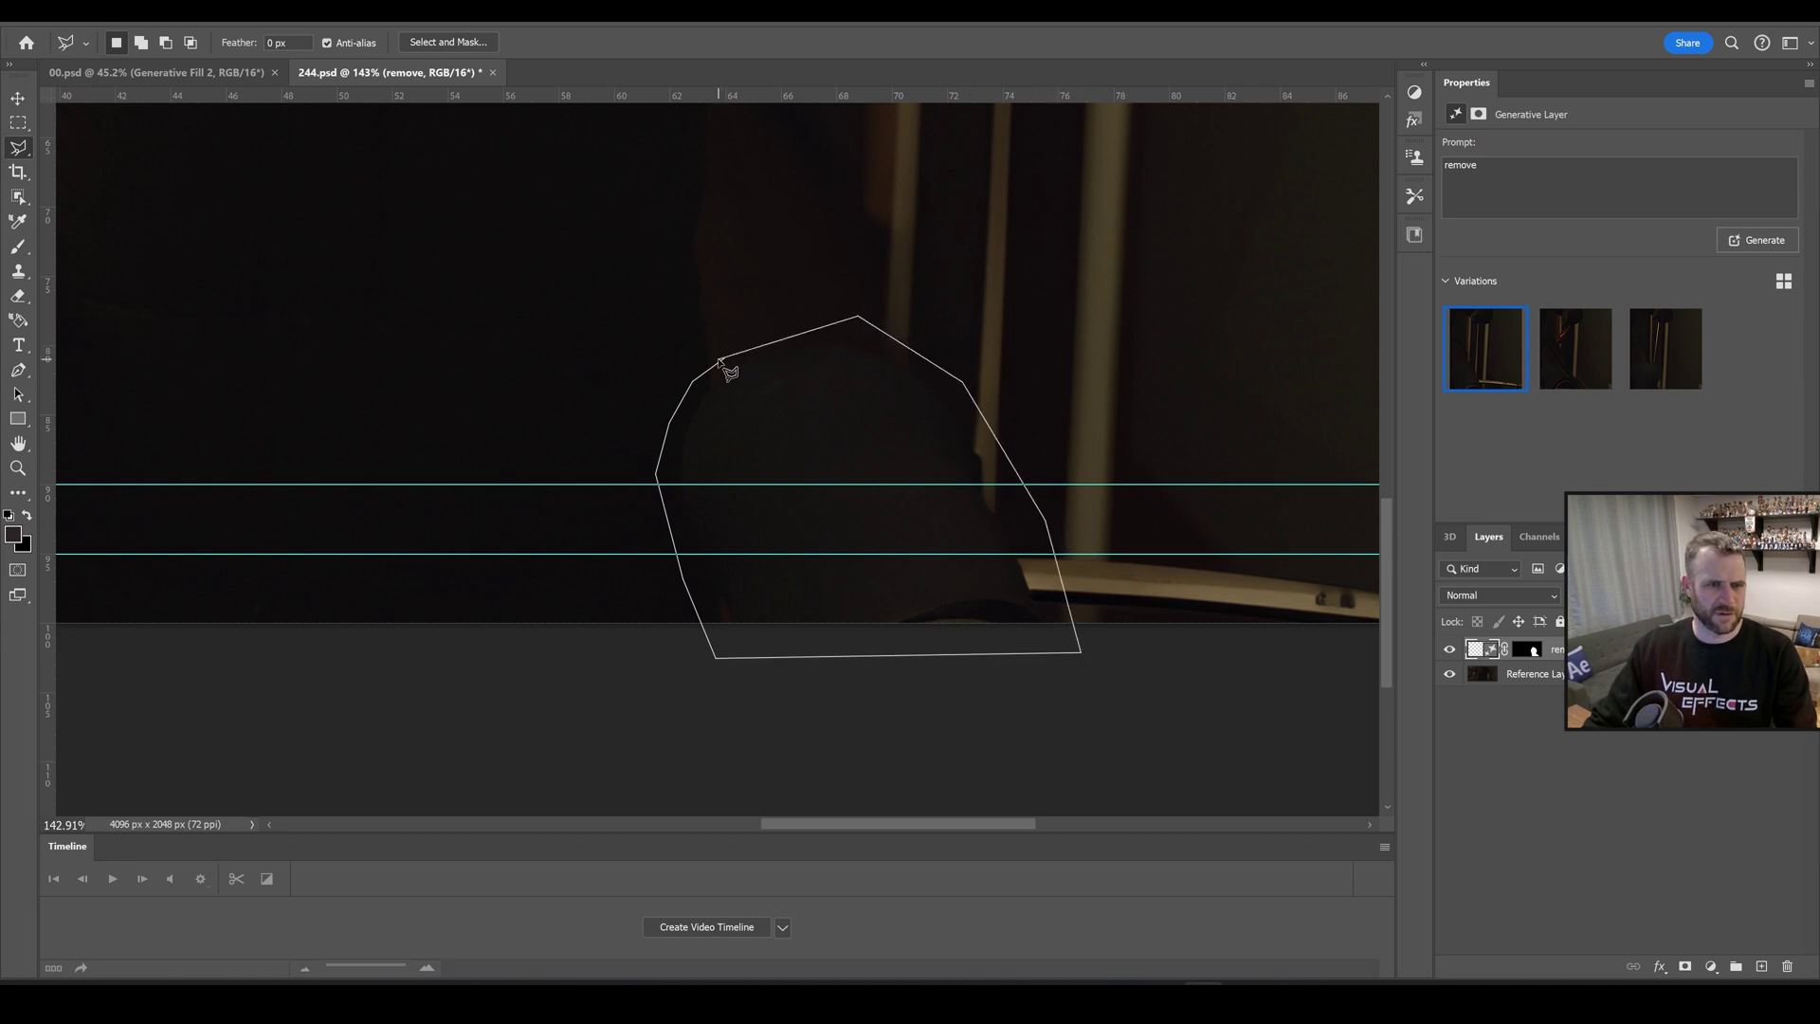
{"action": "left_click", "coordinate": [711, 377]}
{"action": "left_click", "coordinate": [736, 688]}
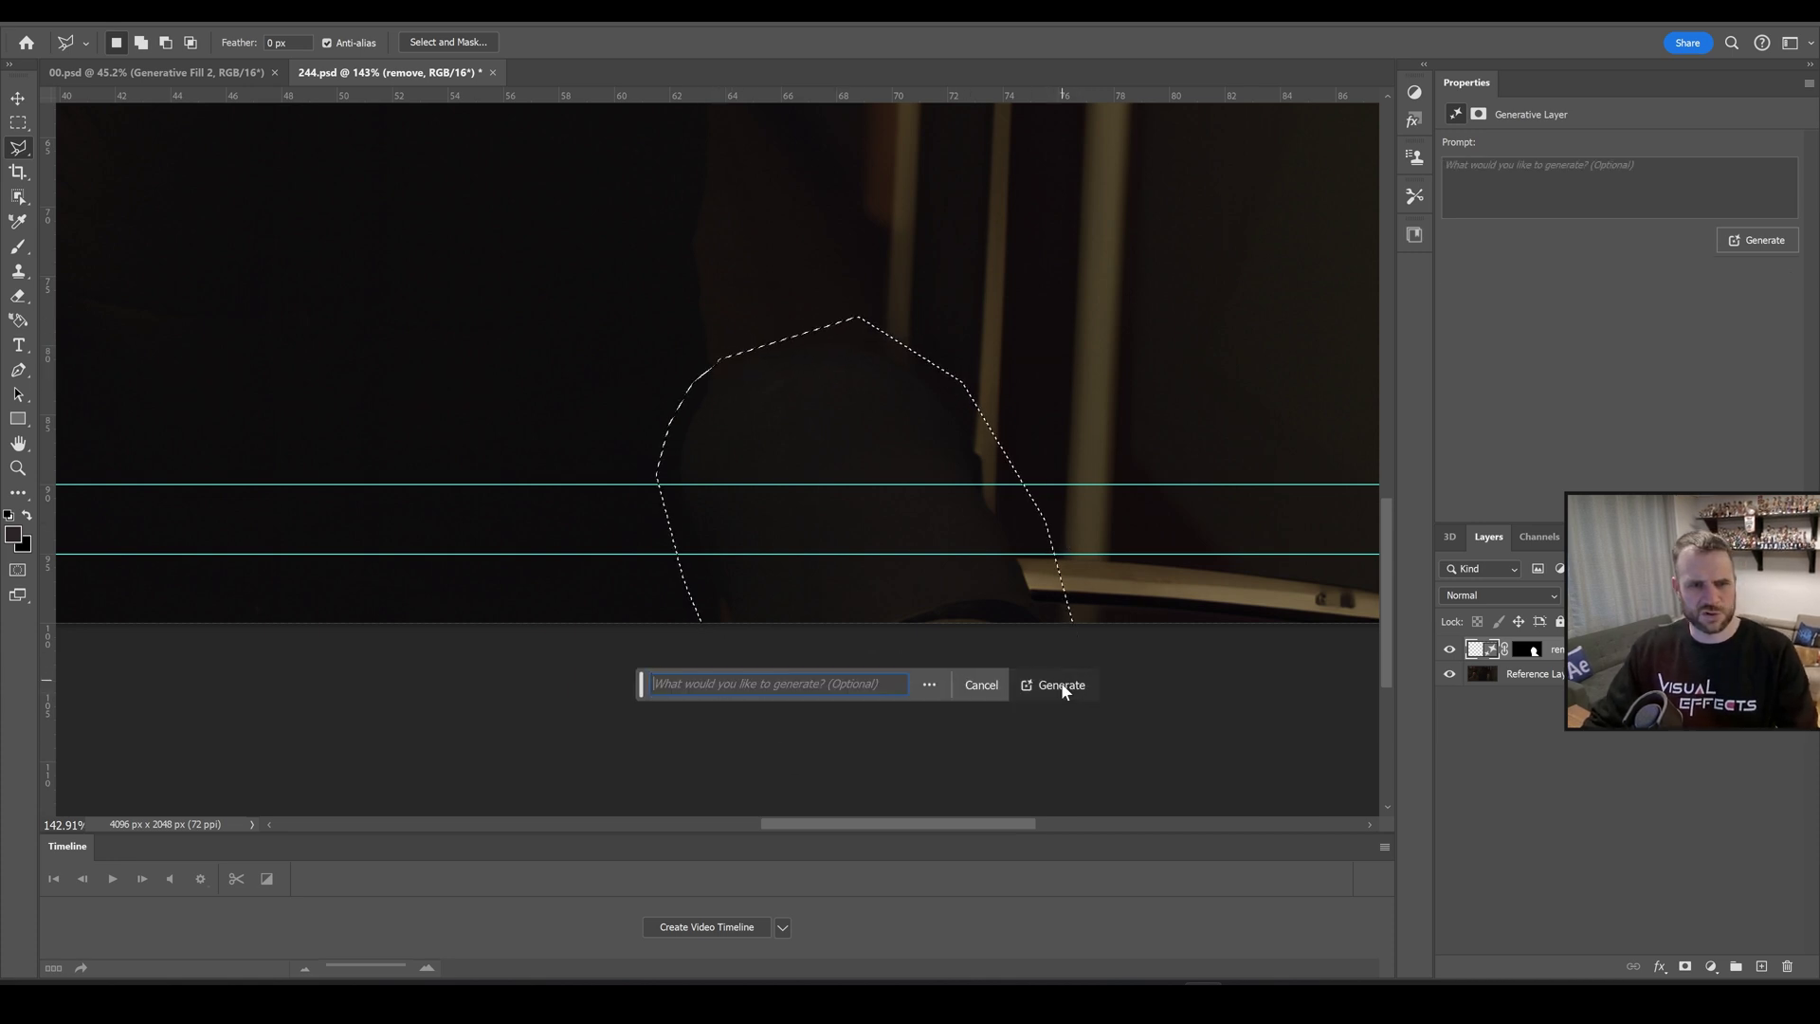
{"action": "left_click", "coordinate": [1033, 684]}
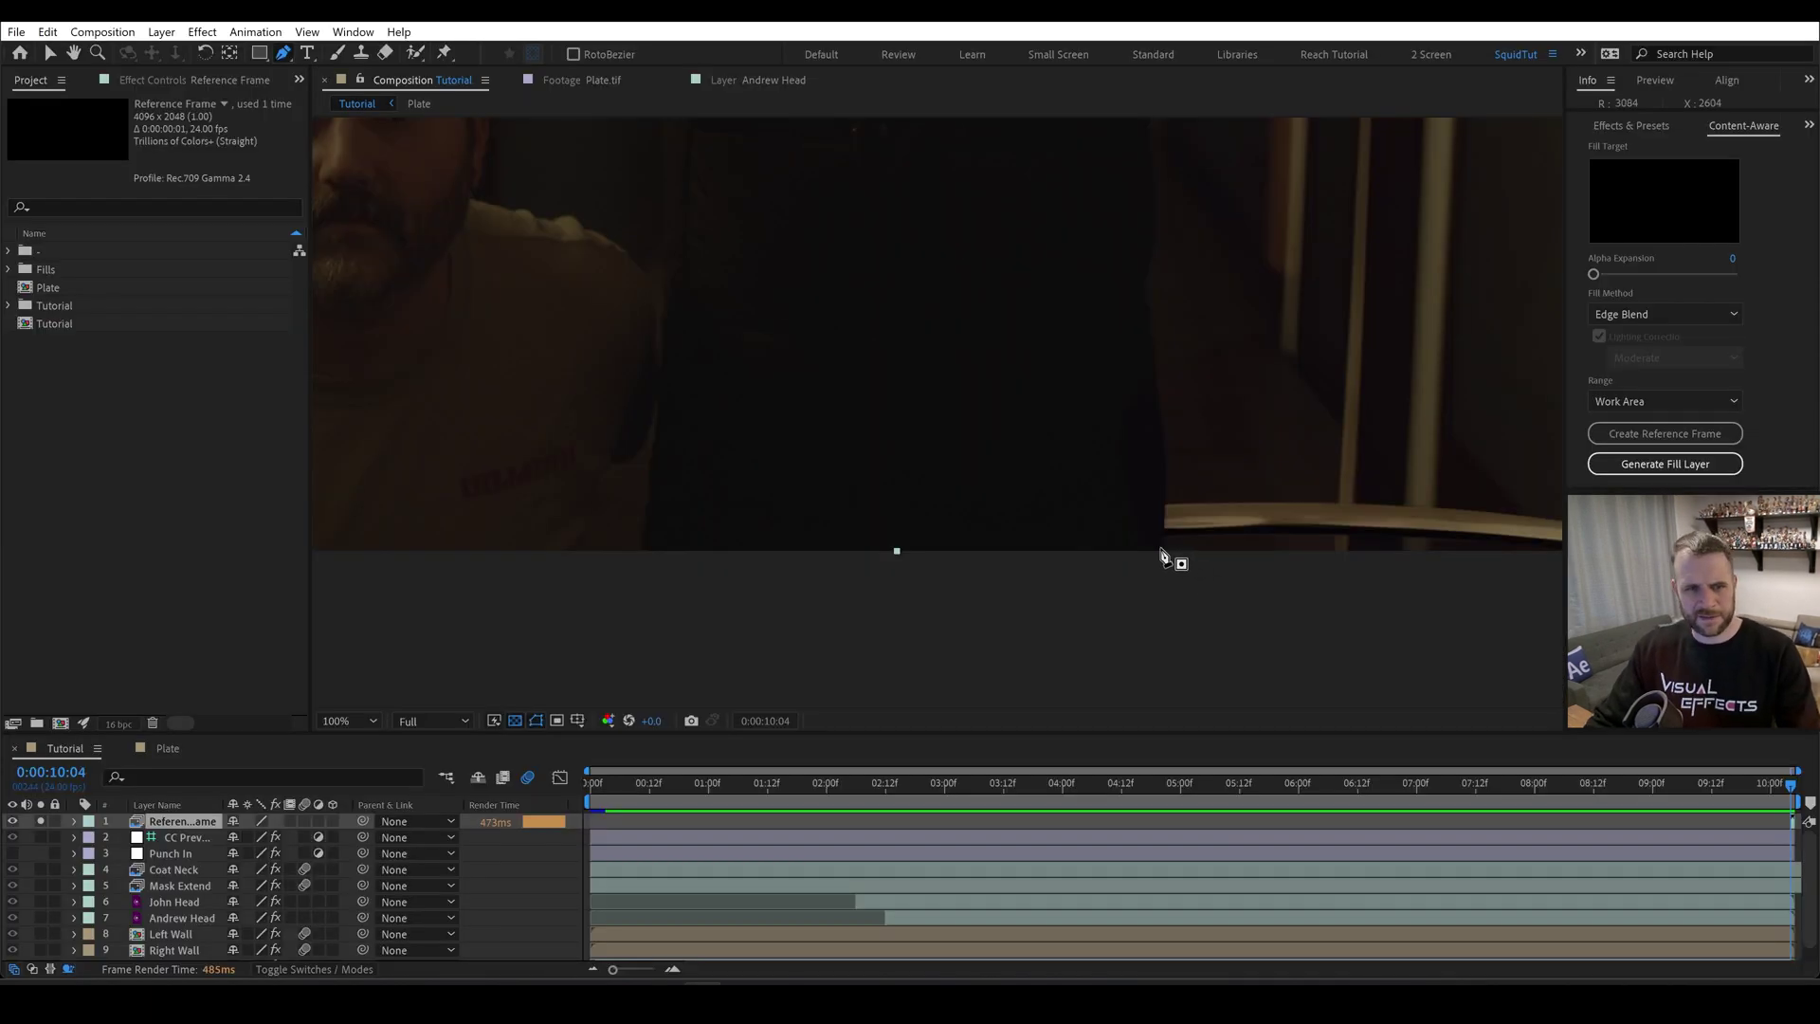
- Mask the lower coat on the reference frame down past the frame edge, with preview exposure raised to +1.5 while drawing and reset afterward
{"action": "left_click", "coordinate": [1160, 564]}
{"action": "left_click", "coordinate": [1163, 532]}
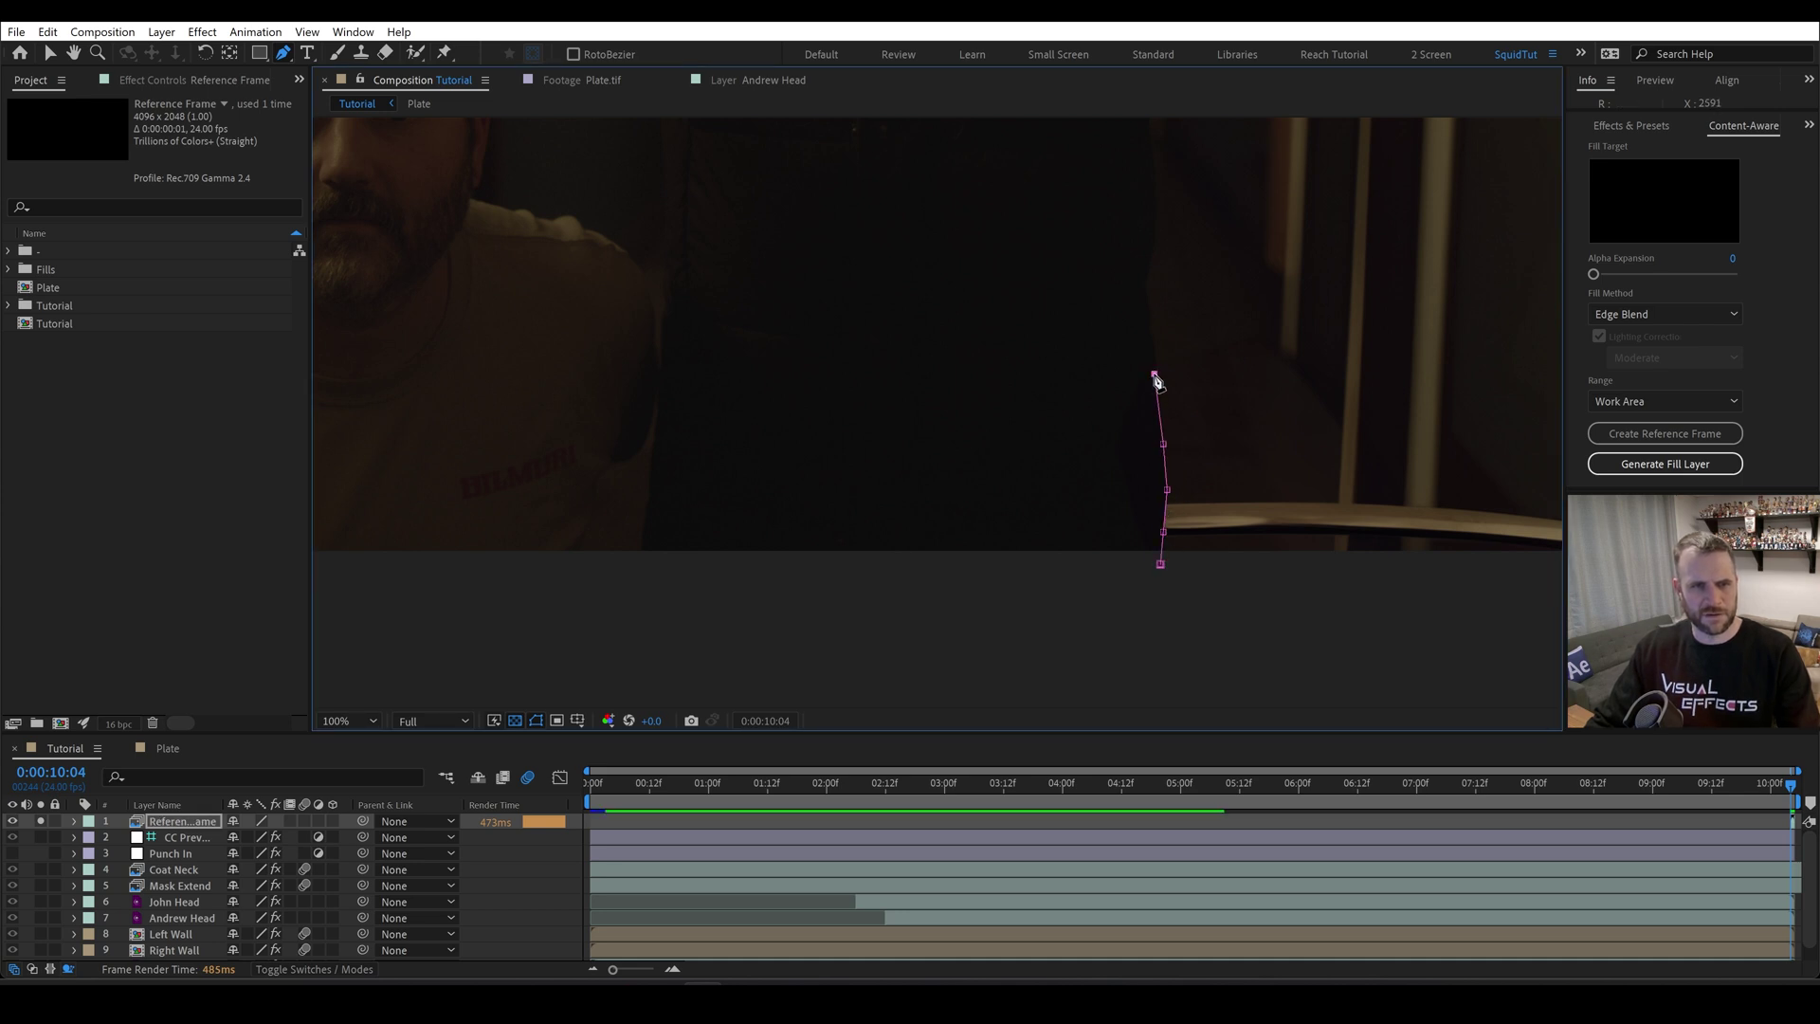
{"action": "left_click_drag", "start_coordinate": [1151, 339], "coordinate": [1147, 333]}
{"action": "left_click_drag", "start_coordinate": [653, 722], "coordinate": [786, 698]}
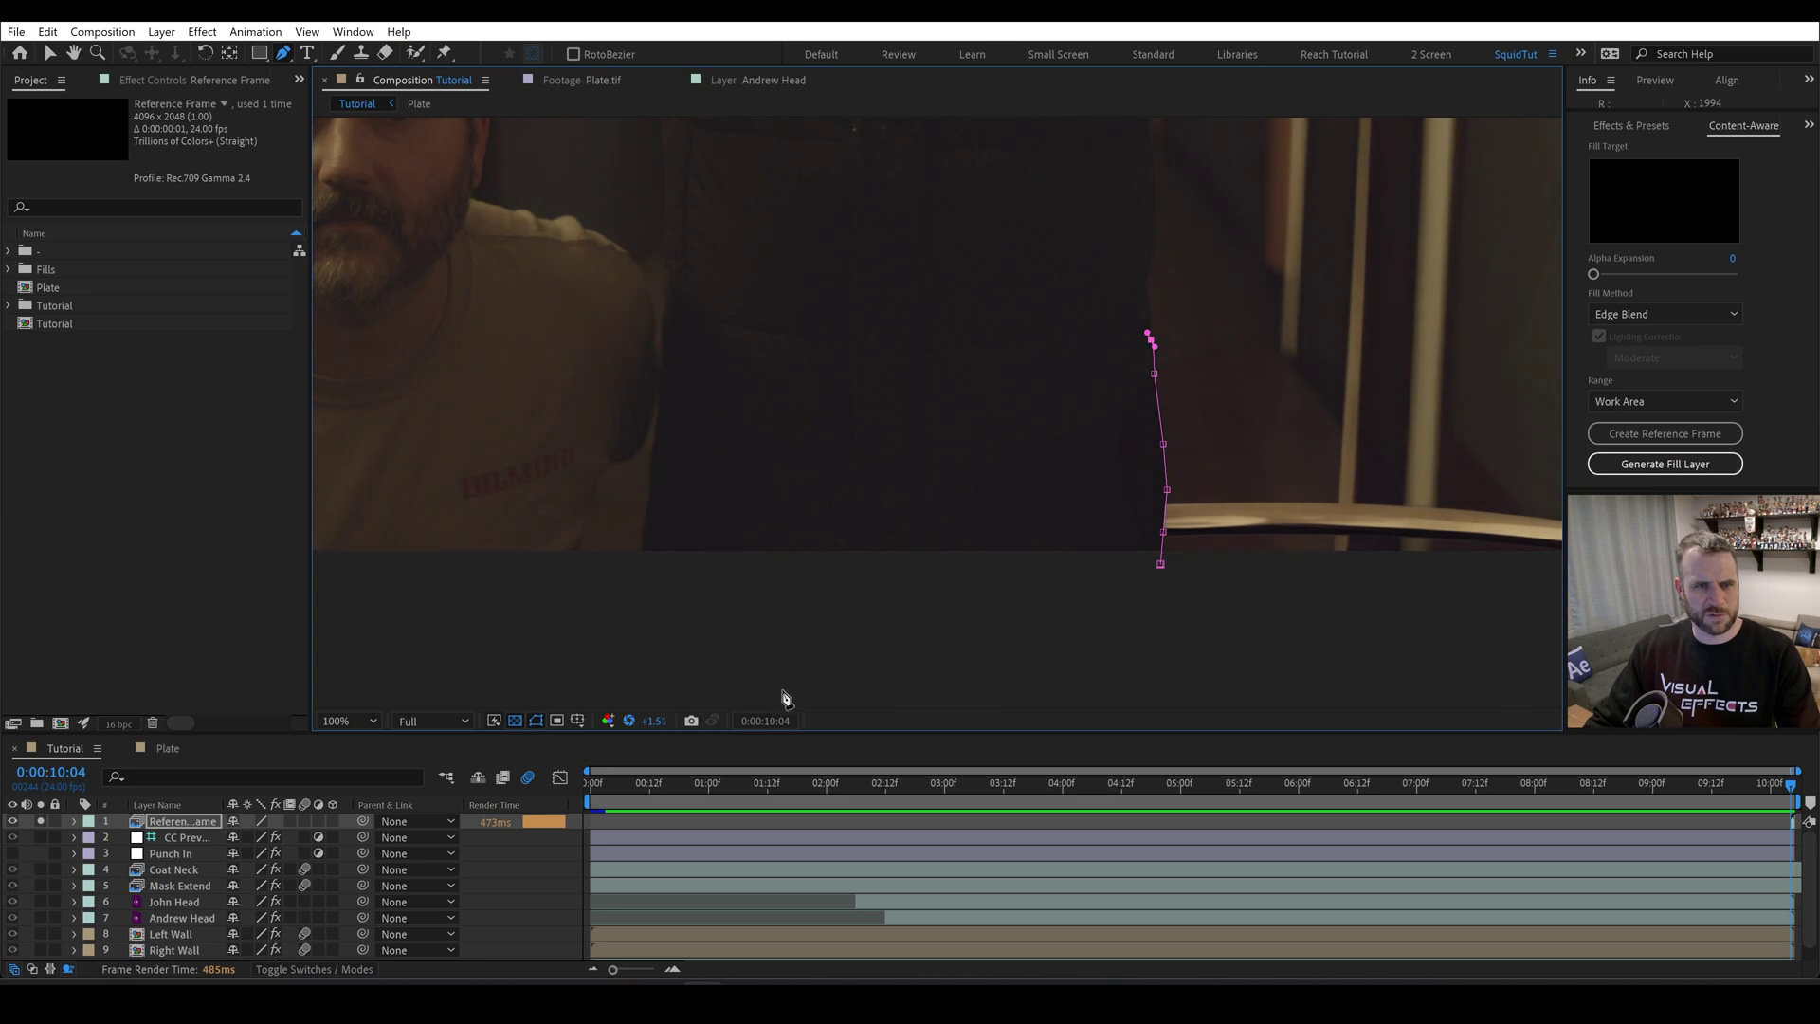
{"action": "left_click", "coordinate": [702, 381]}
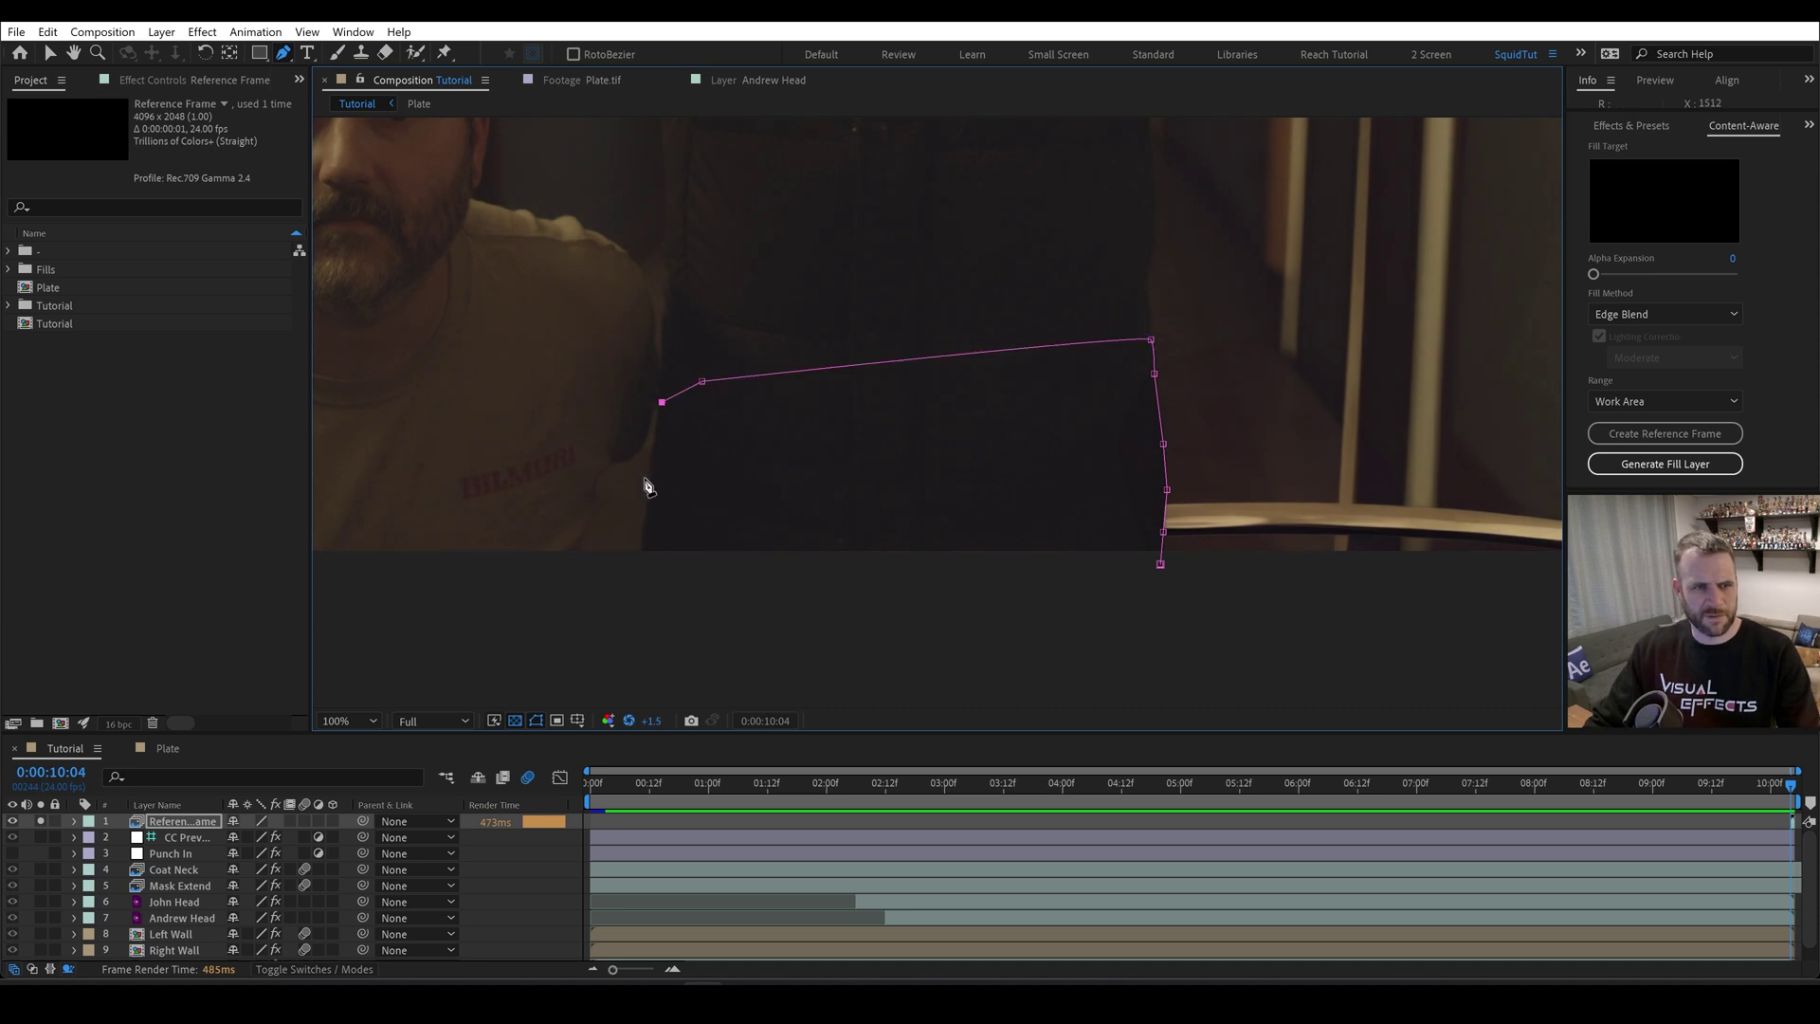
{"action": "left_click", "coordinate": [1161, 564]}
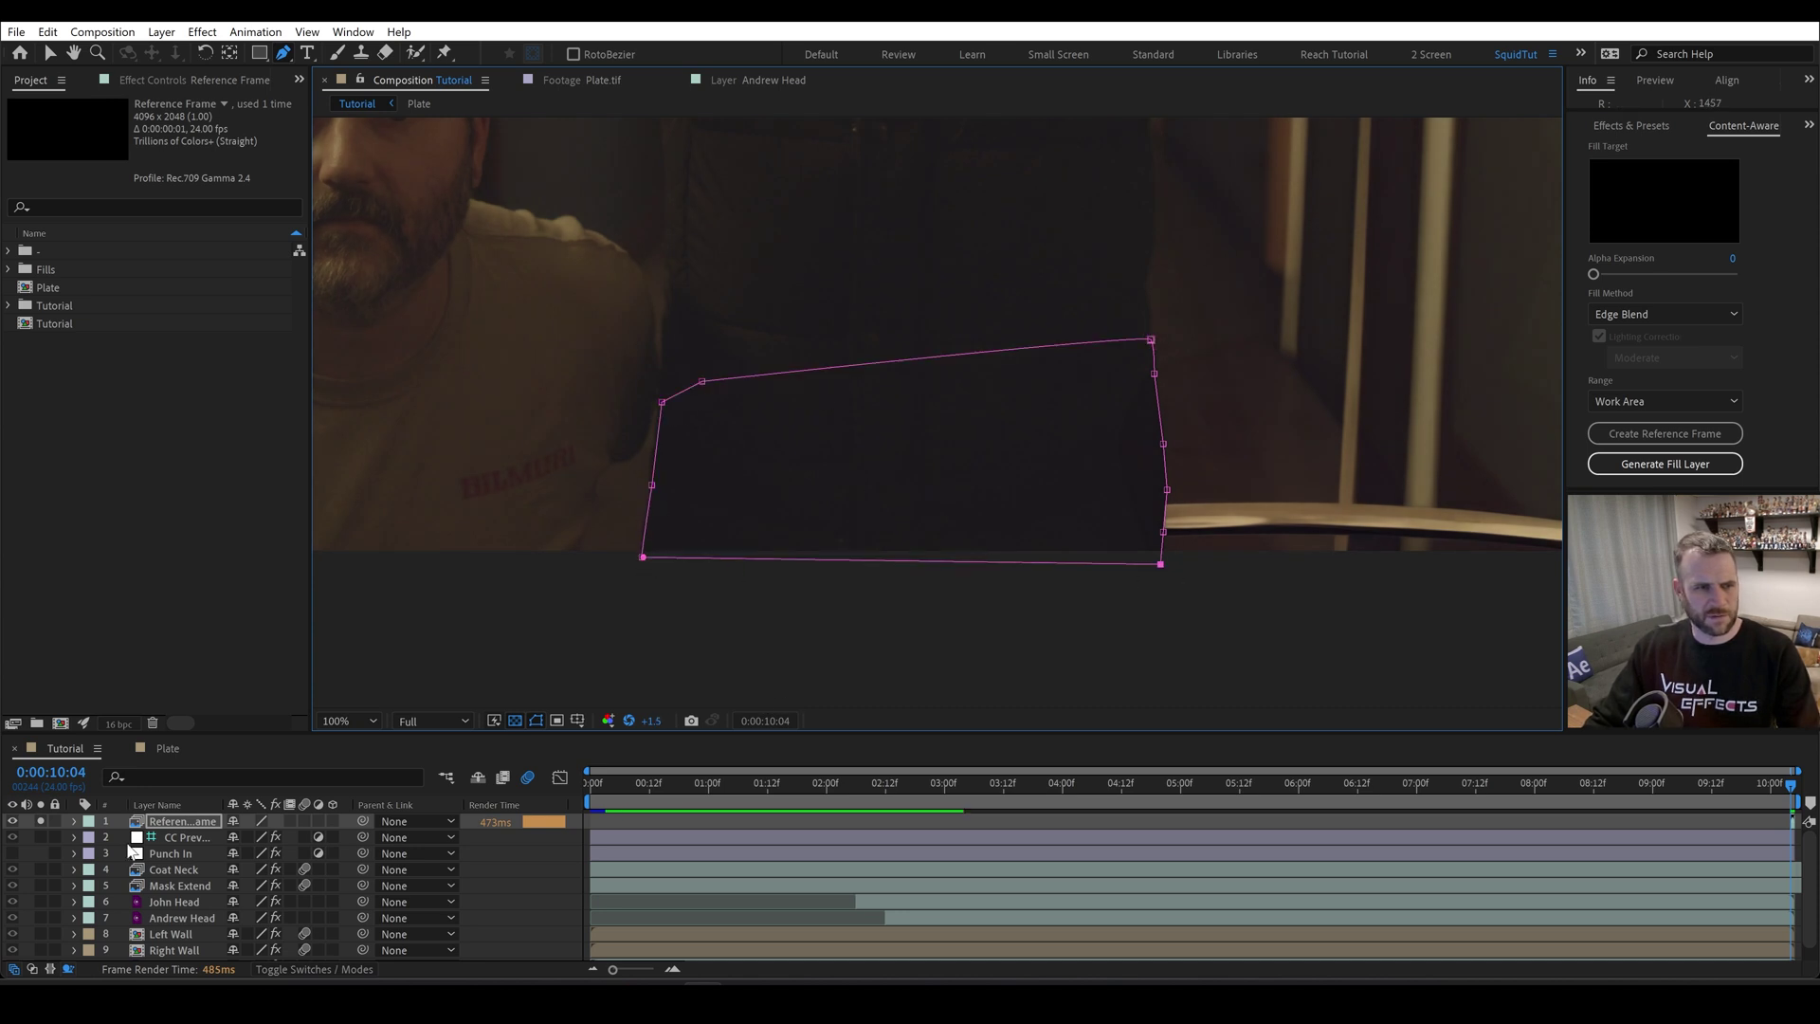
{"action": "key", "text": "v"}
{"action": "left_click", "coordinate": [628, 720]}
- Rename the masked reference frame layer as Coat Bottom
{"action": "left_click", "coordinate": [179, 822]}
{"action": "key", "text": "Return"}
{"action": "type", "text": "T"}
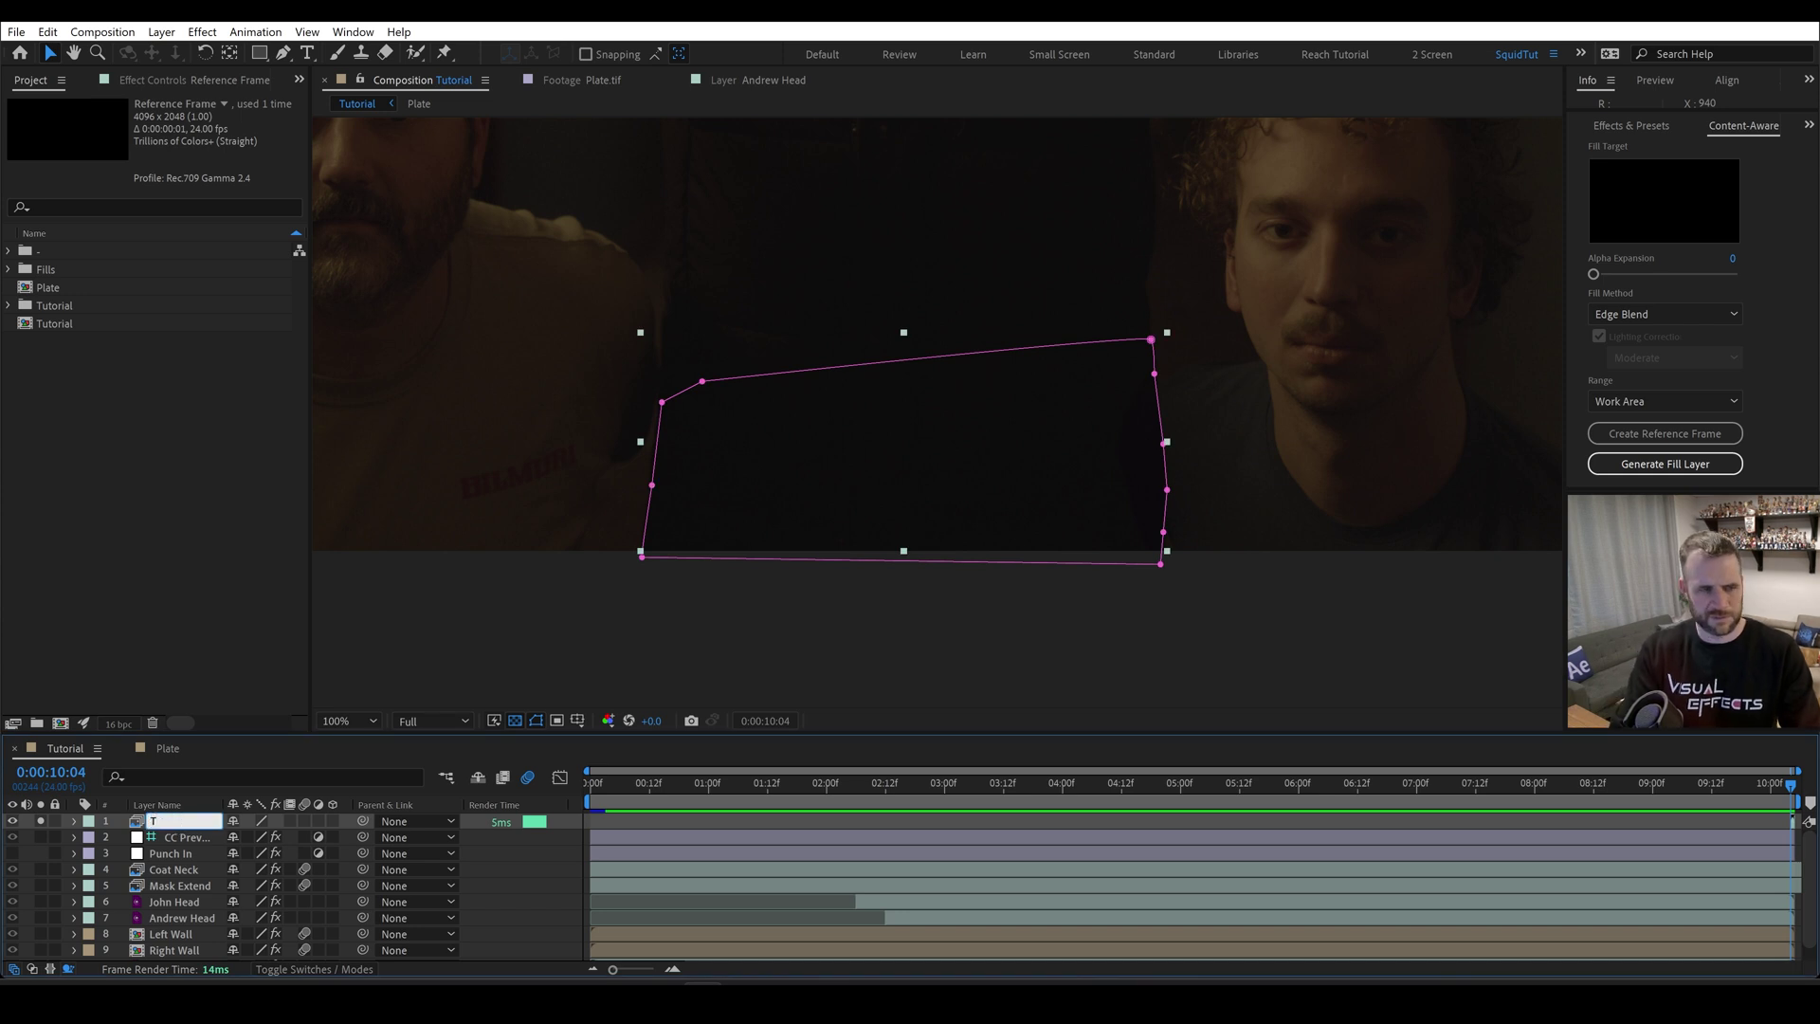
{"action": "type", "text": "oat Bottom"}
{"action": "key", "text": "Return"}
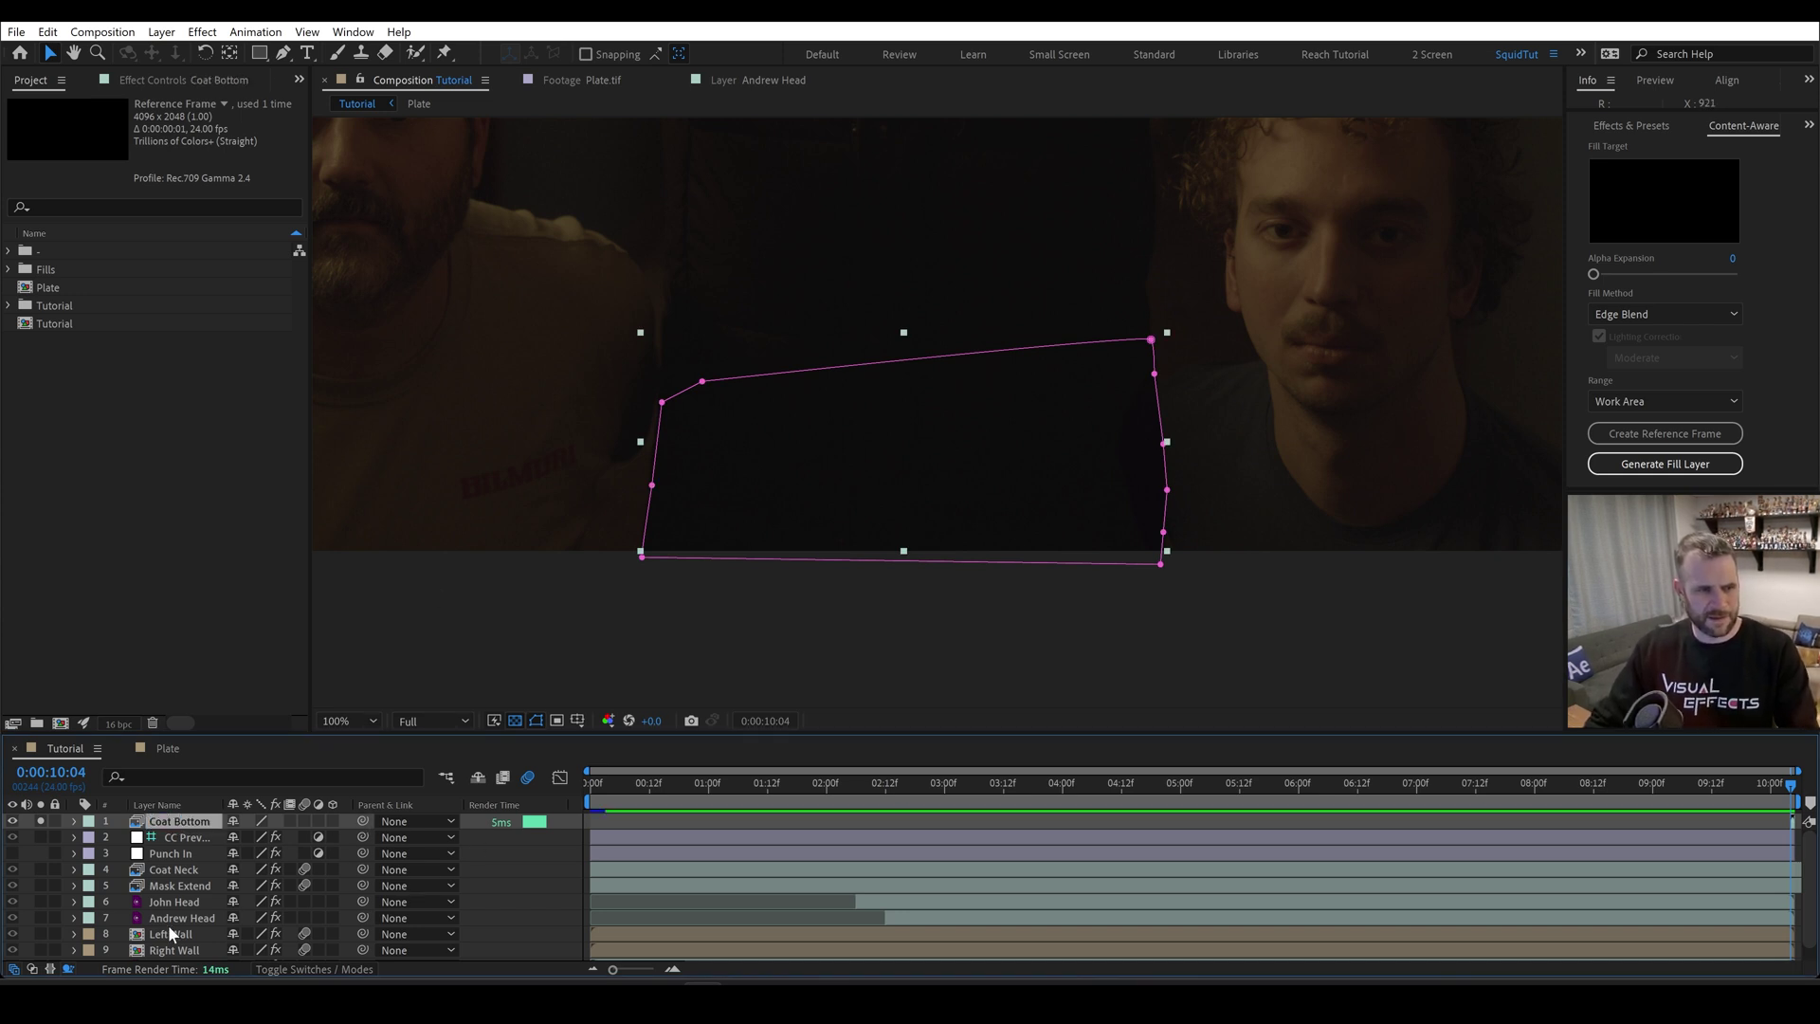
- Create track data from the Coat layer in the footage's Mocha Pro effect and export it as a corner pin to Coat Bottom
{"action": "scroll", "coordinate": [167, 925], "scroll_direction": "down", "scroll_amount": 1}
{"action": "left_click", "coordinate": [178, 953]}
{"action": "left_click", "coordinate": [133, 83]}
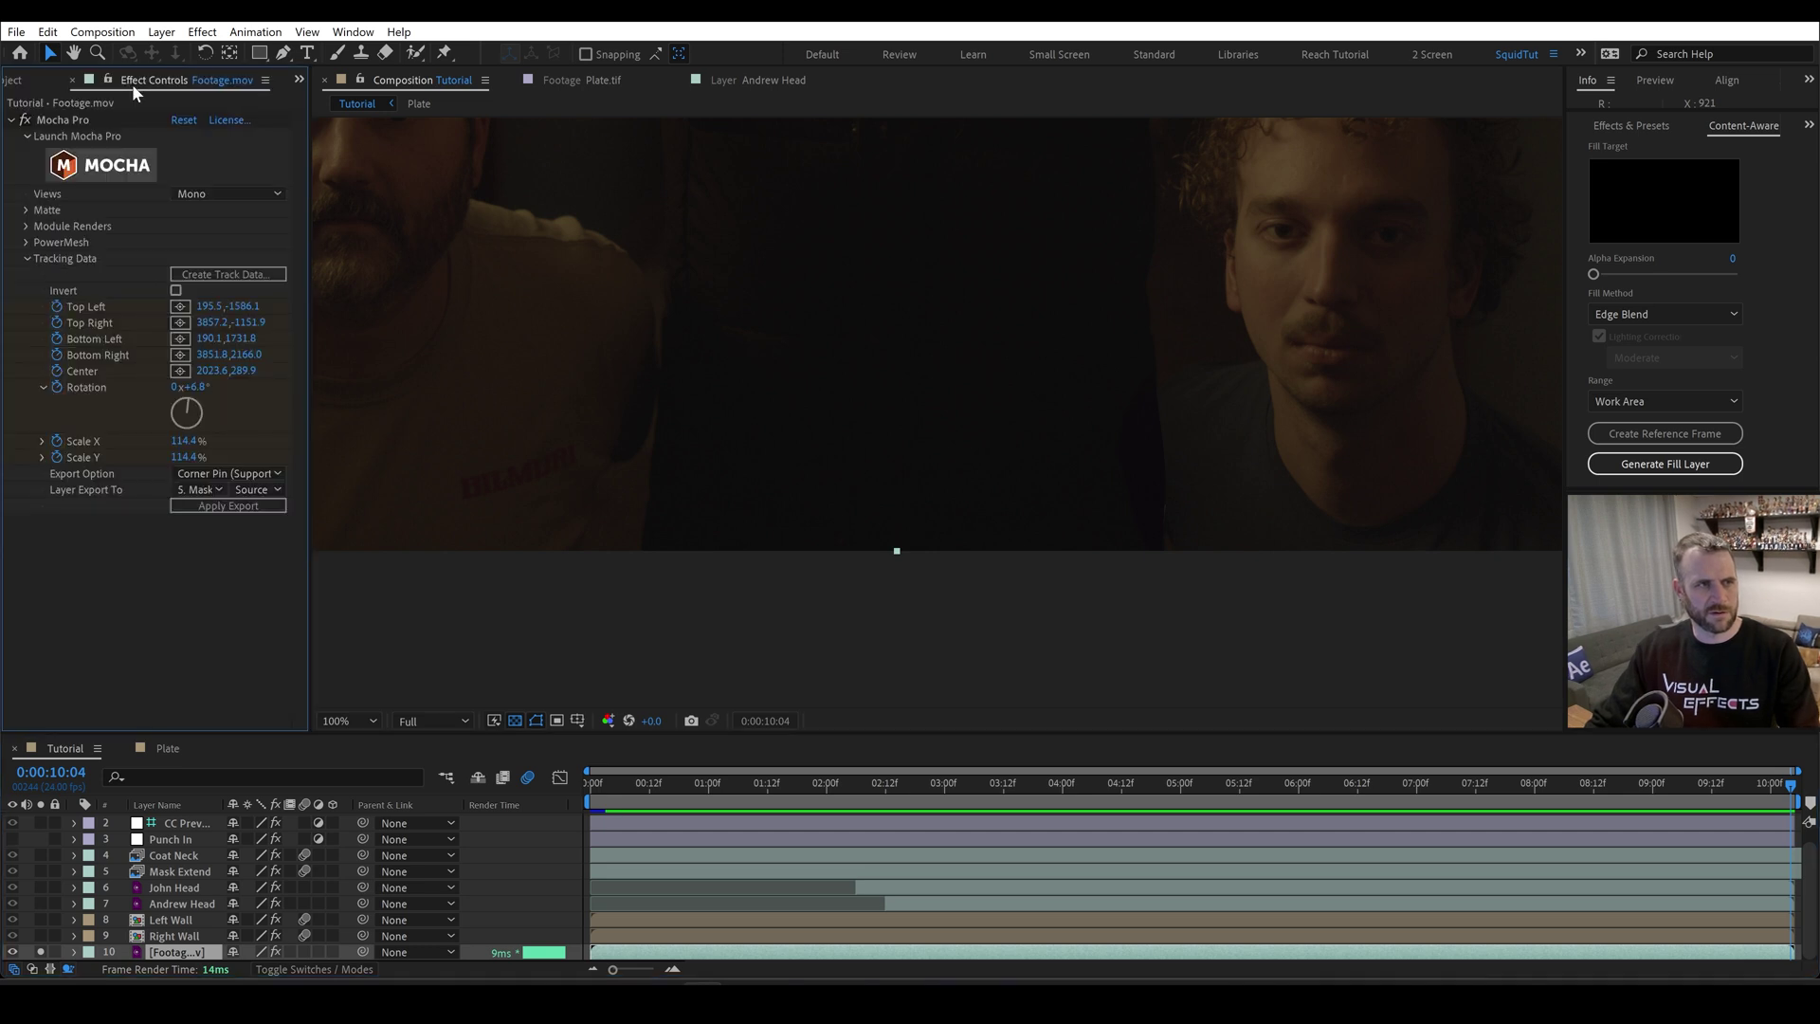
{"action": "left_click", "coordinate": [207, 276]}
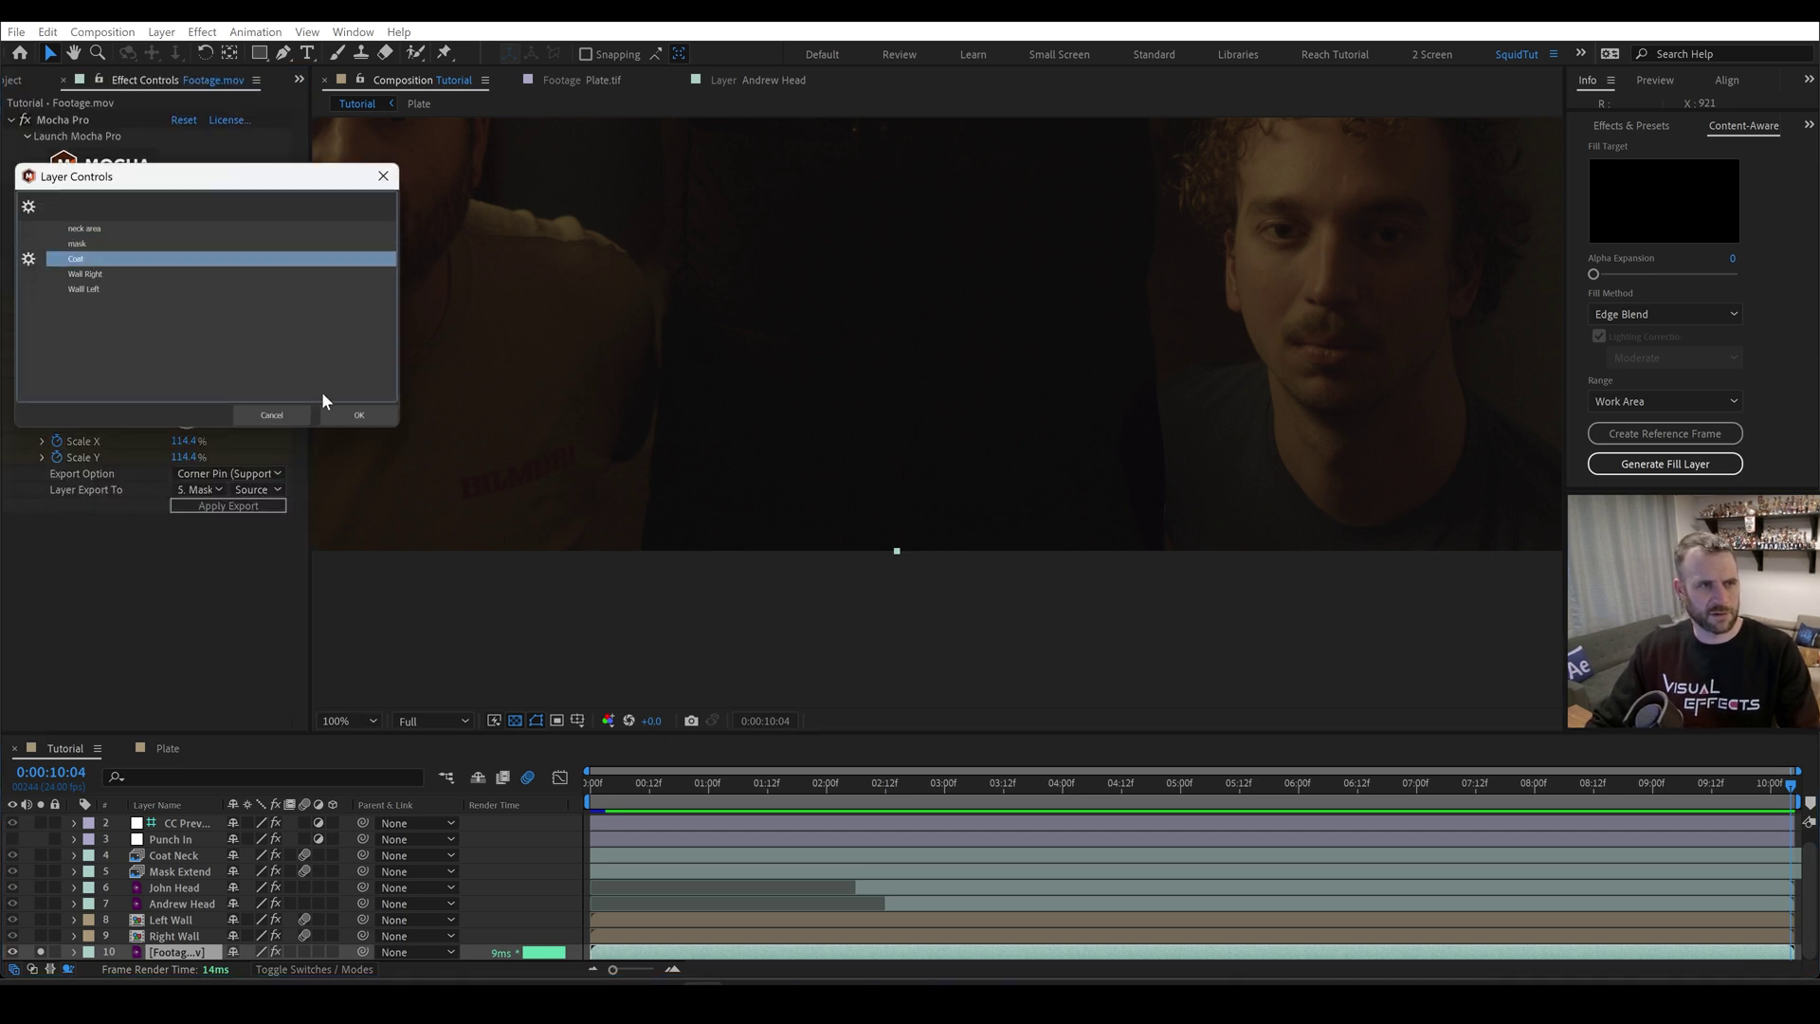
{"action": "left_click", "coordinate": [358, 415]}
{"action": "left_click", "coordinate": [209, 490]}
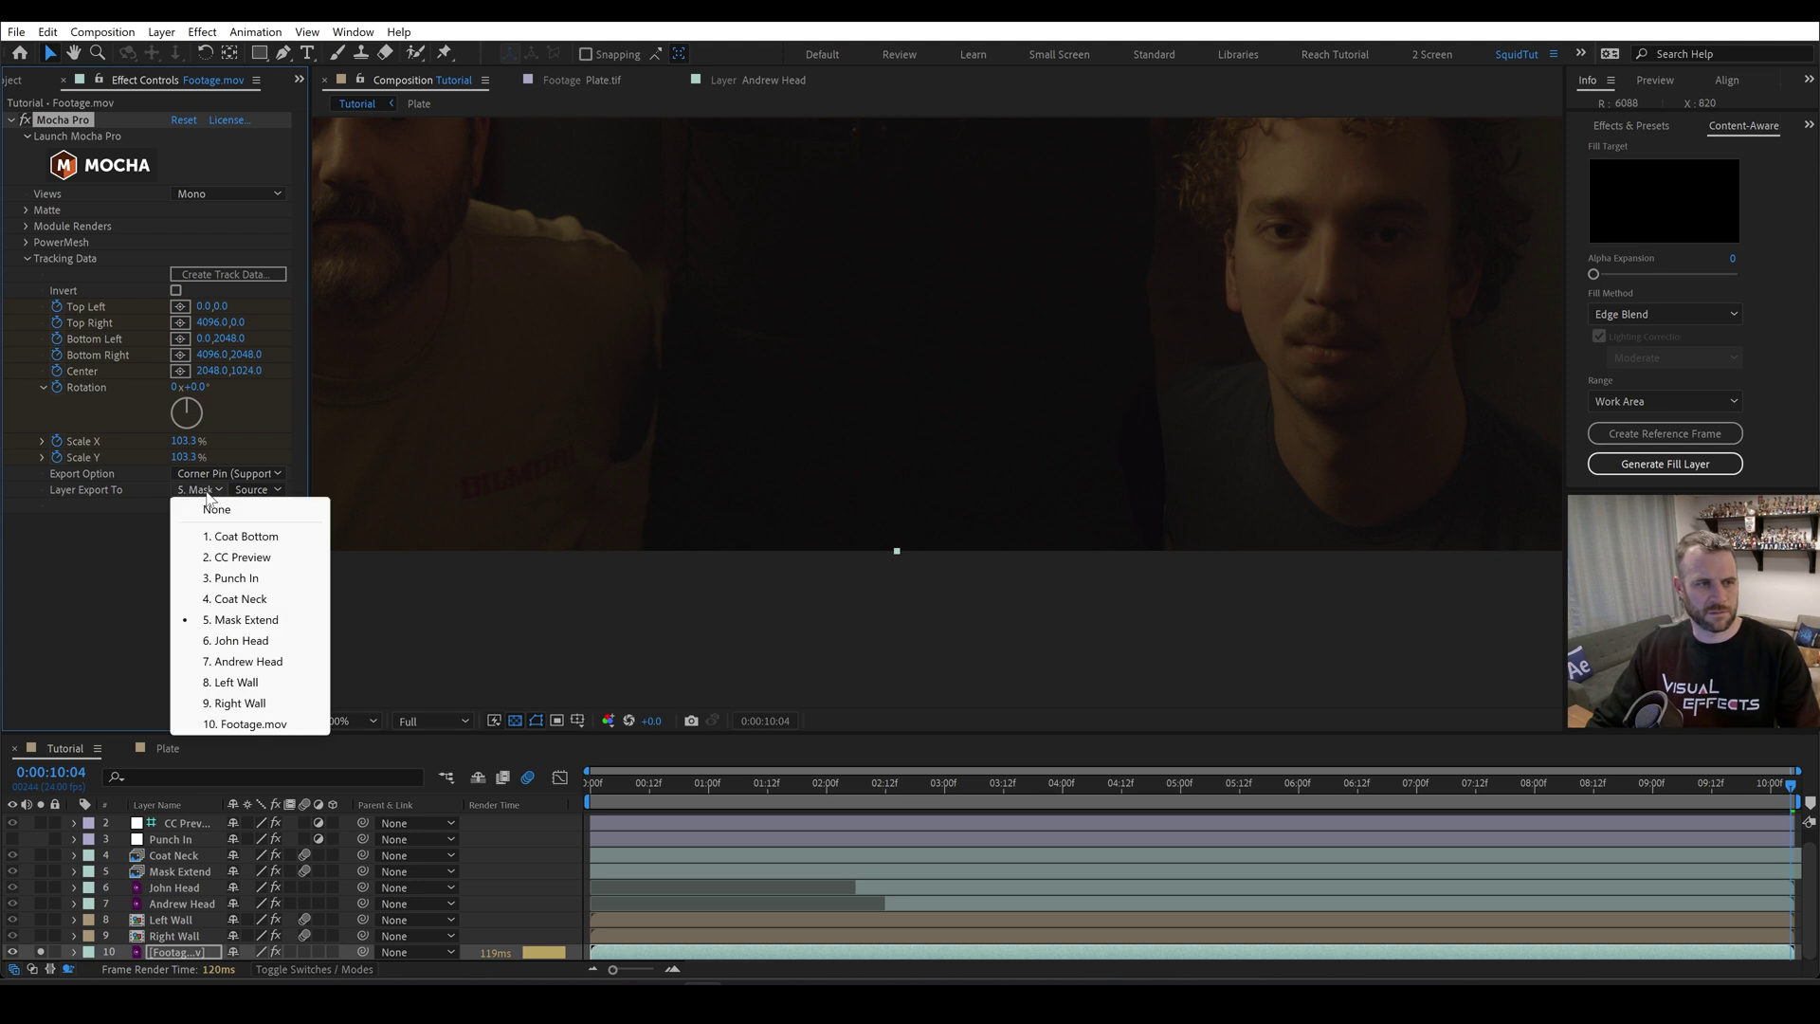
{"action": "left_click", "coordinate": [232, 536]}
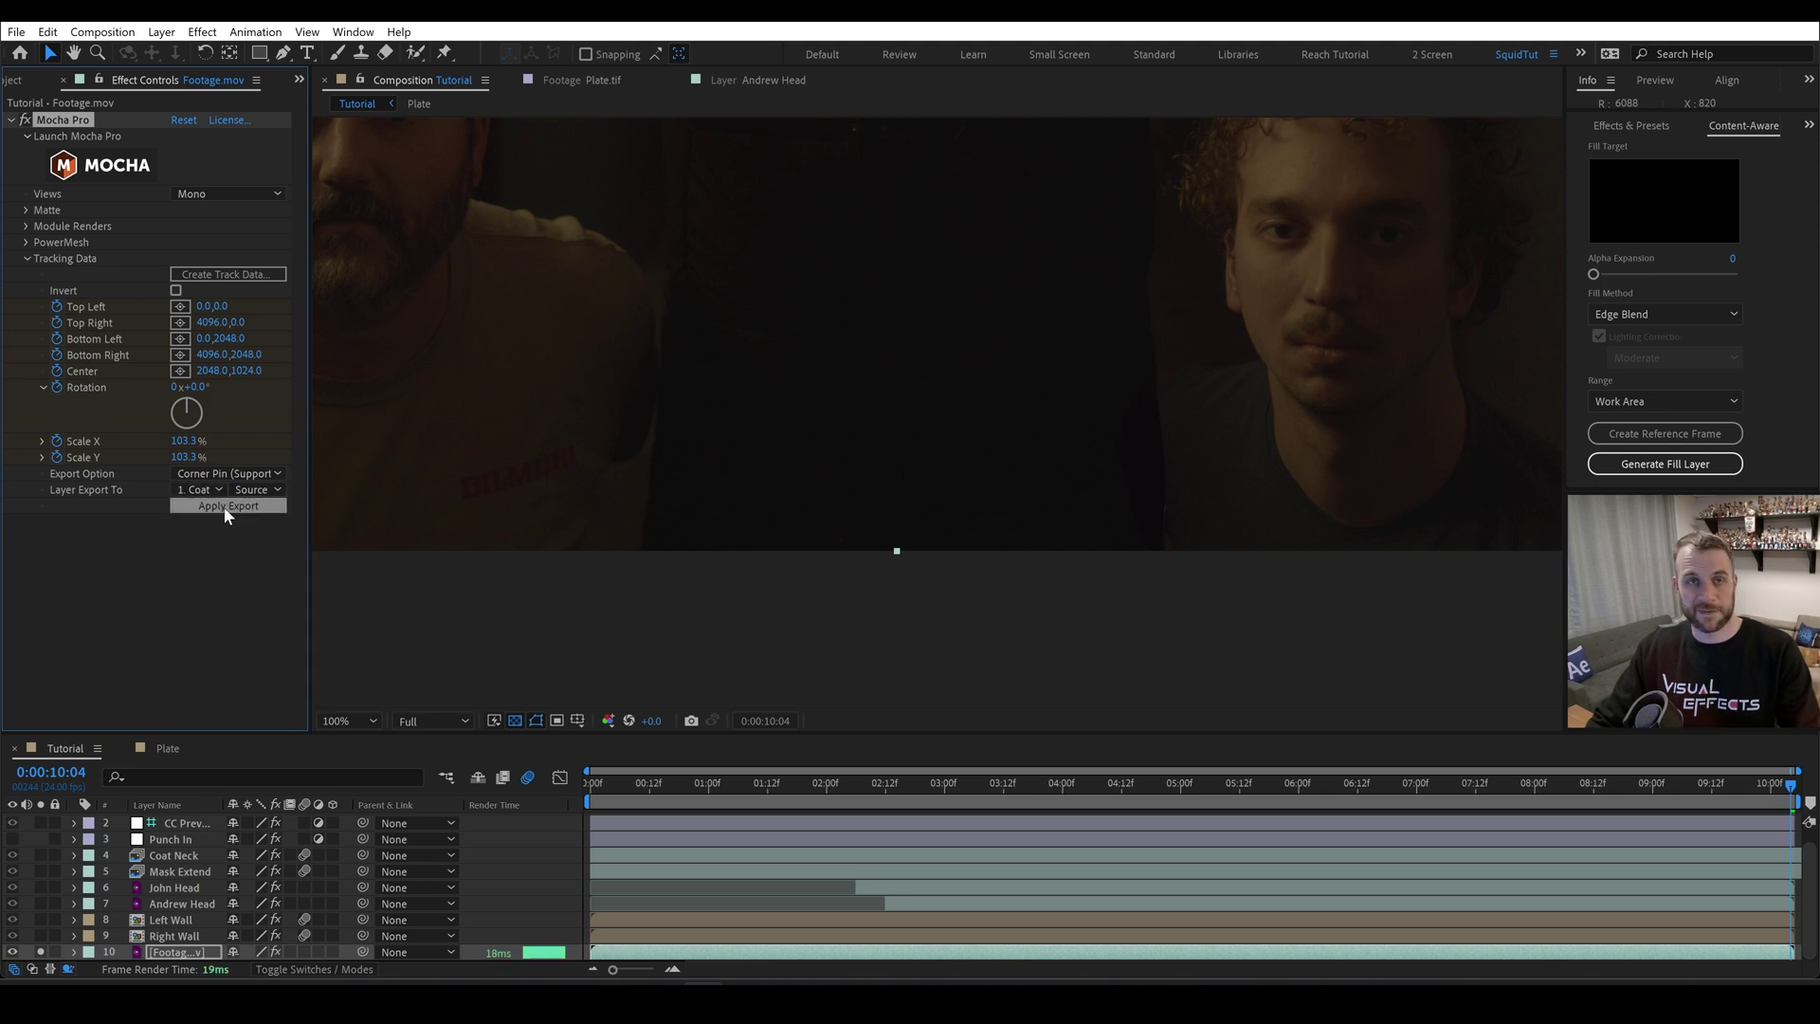
{"action": "left_click", "coordinate": [224, 506]}
- Freeze the Coat Bottom layer's frame with time remapping so the layer spans the whole timeline
{"action": "left_click", "coordinate": [180, 824]}
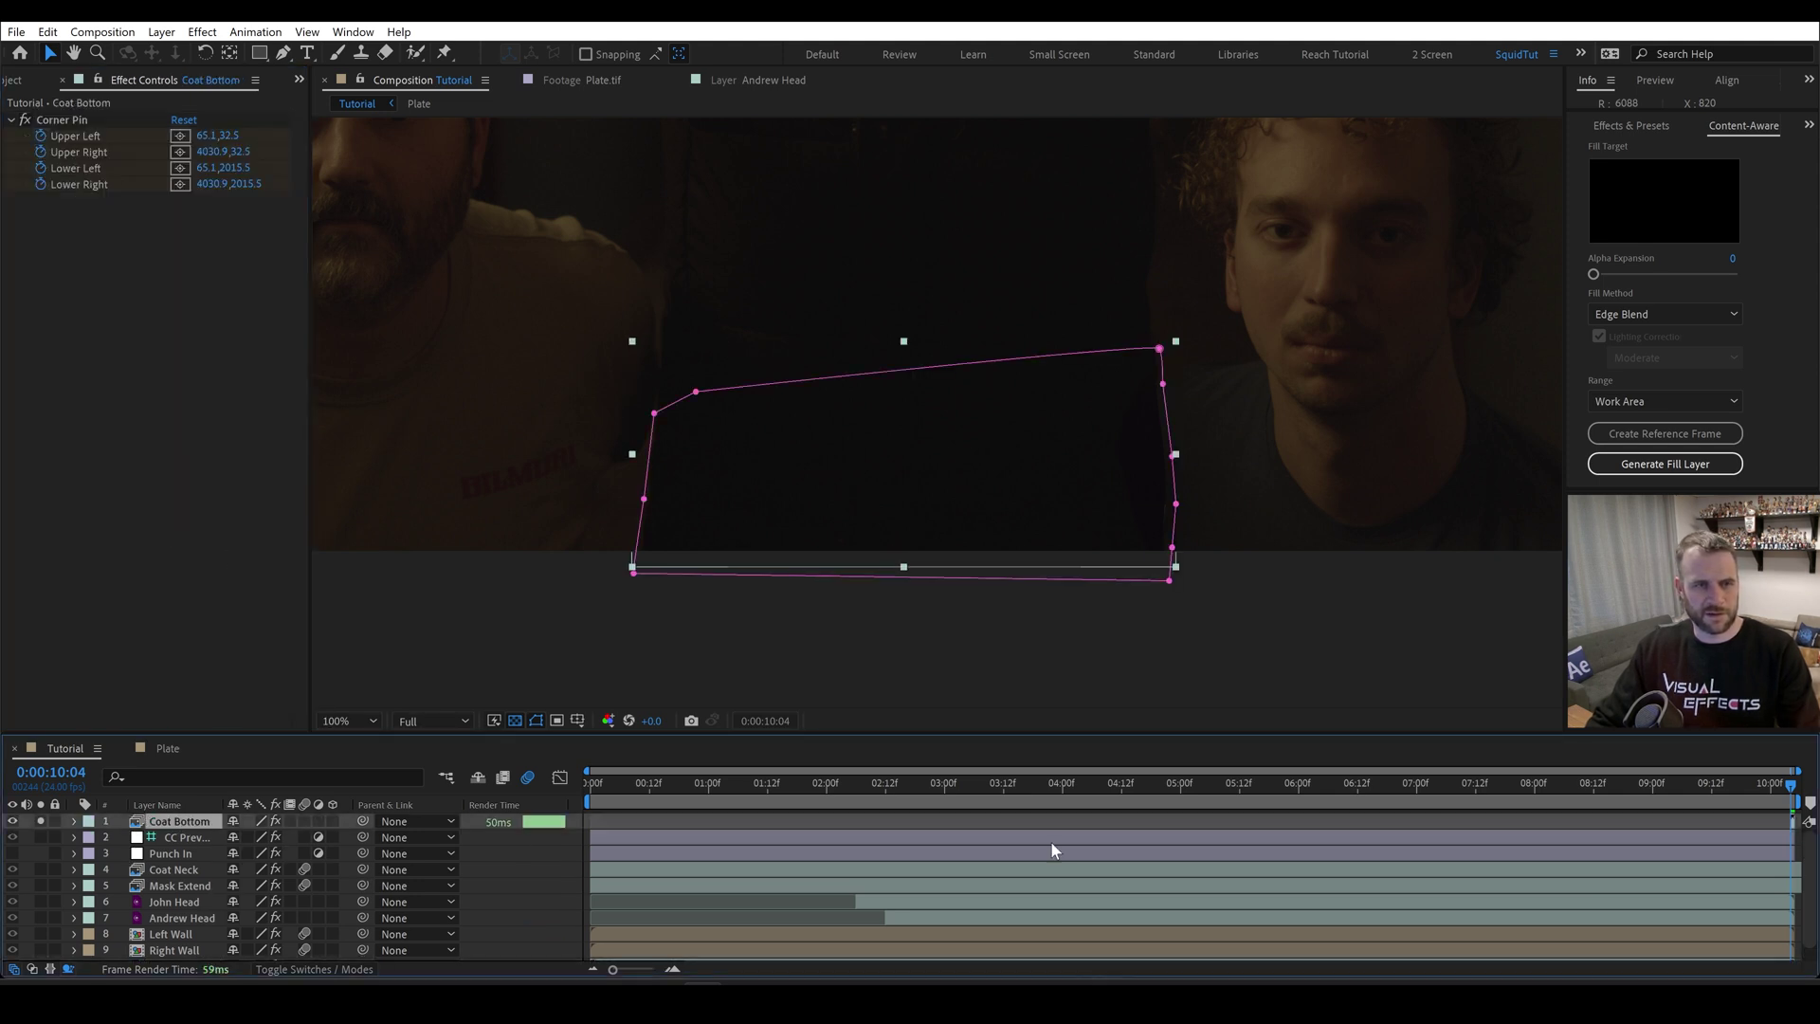
{"action": "left_click", "coordinate": [1709, 789]}
{"action": "left_click", "coordinate": [1791, 799]}
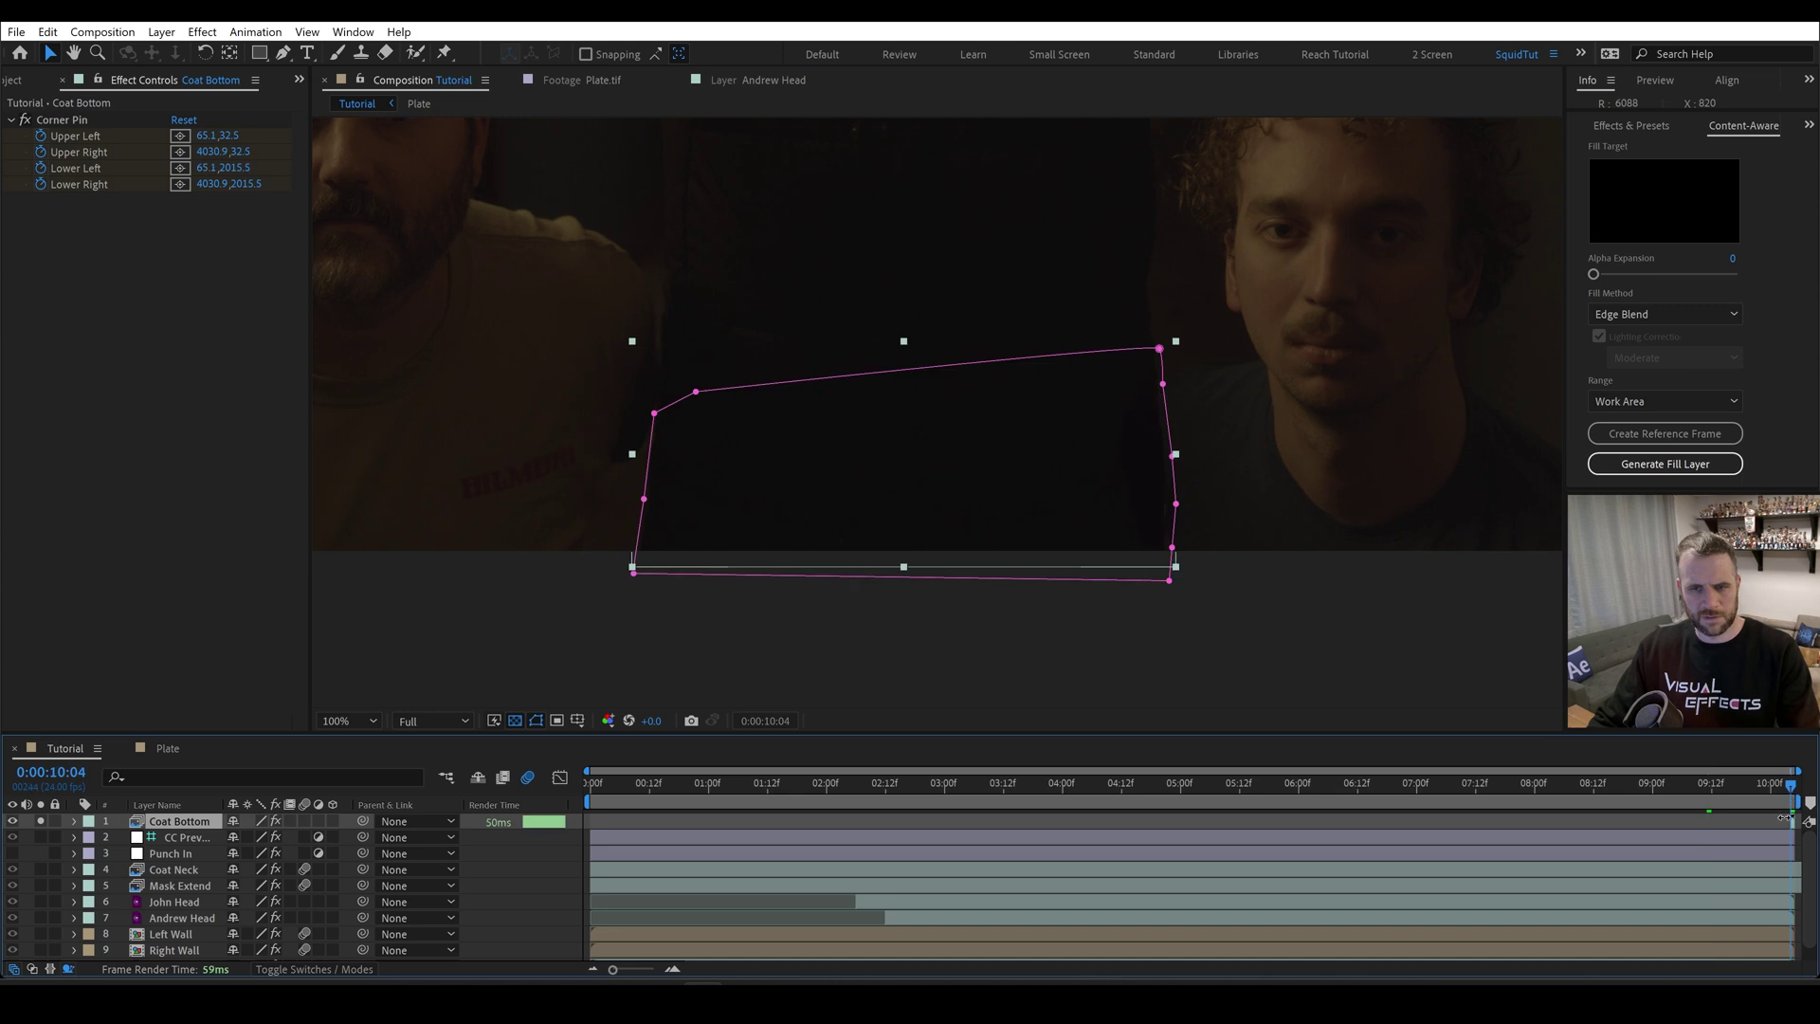
{"action": "right_click", "coordinate": [1789, 821]}
{"action": "mouse_move", "coordinate": [1687, 360]}
{"action": "left_click", "coordinate": [1502, 426]}
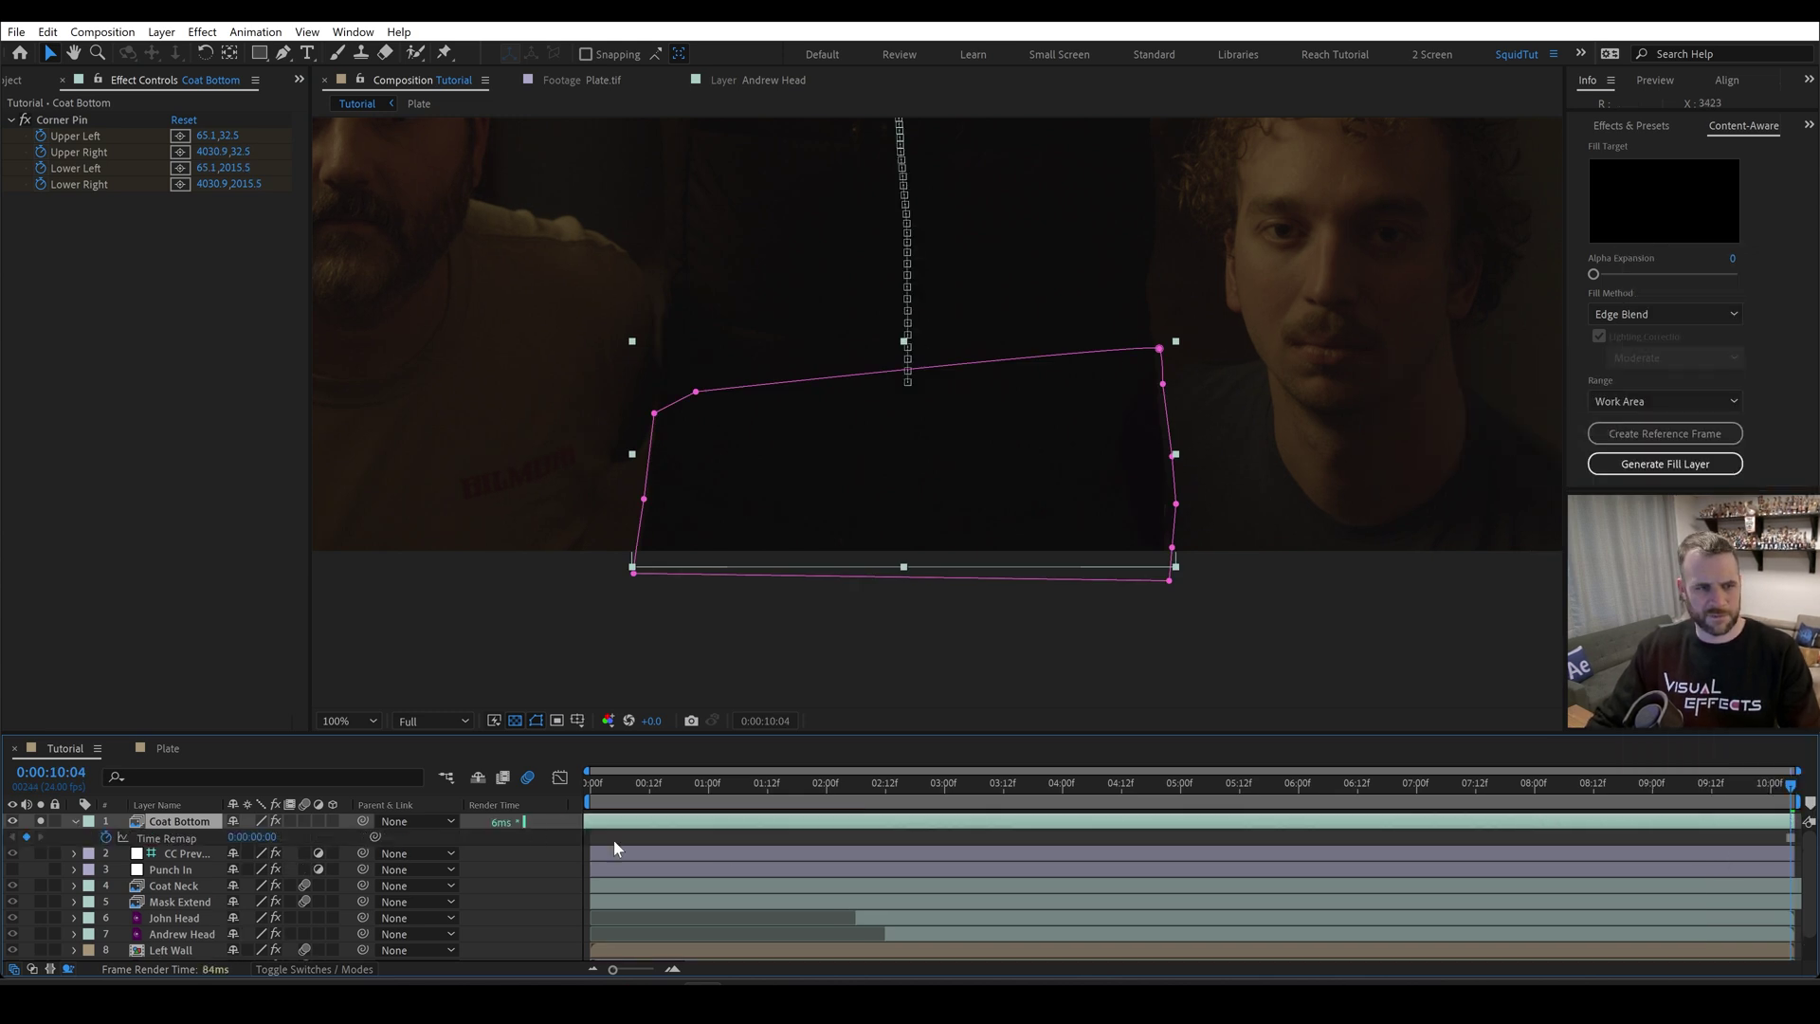
{"action": "key", "text": "u"}
- Check the tracked patch around 0:00:03:04, then place Coat Bottom between Punch In and Coat Neck and unsolo it
{"action": "left_click_drag", "start_coordinate": [1049, 794], "coordinate": [964, 806]}
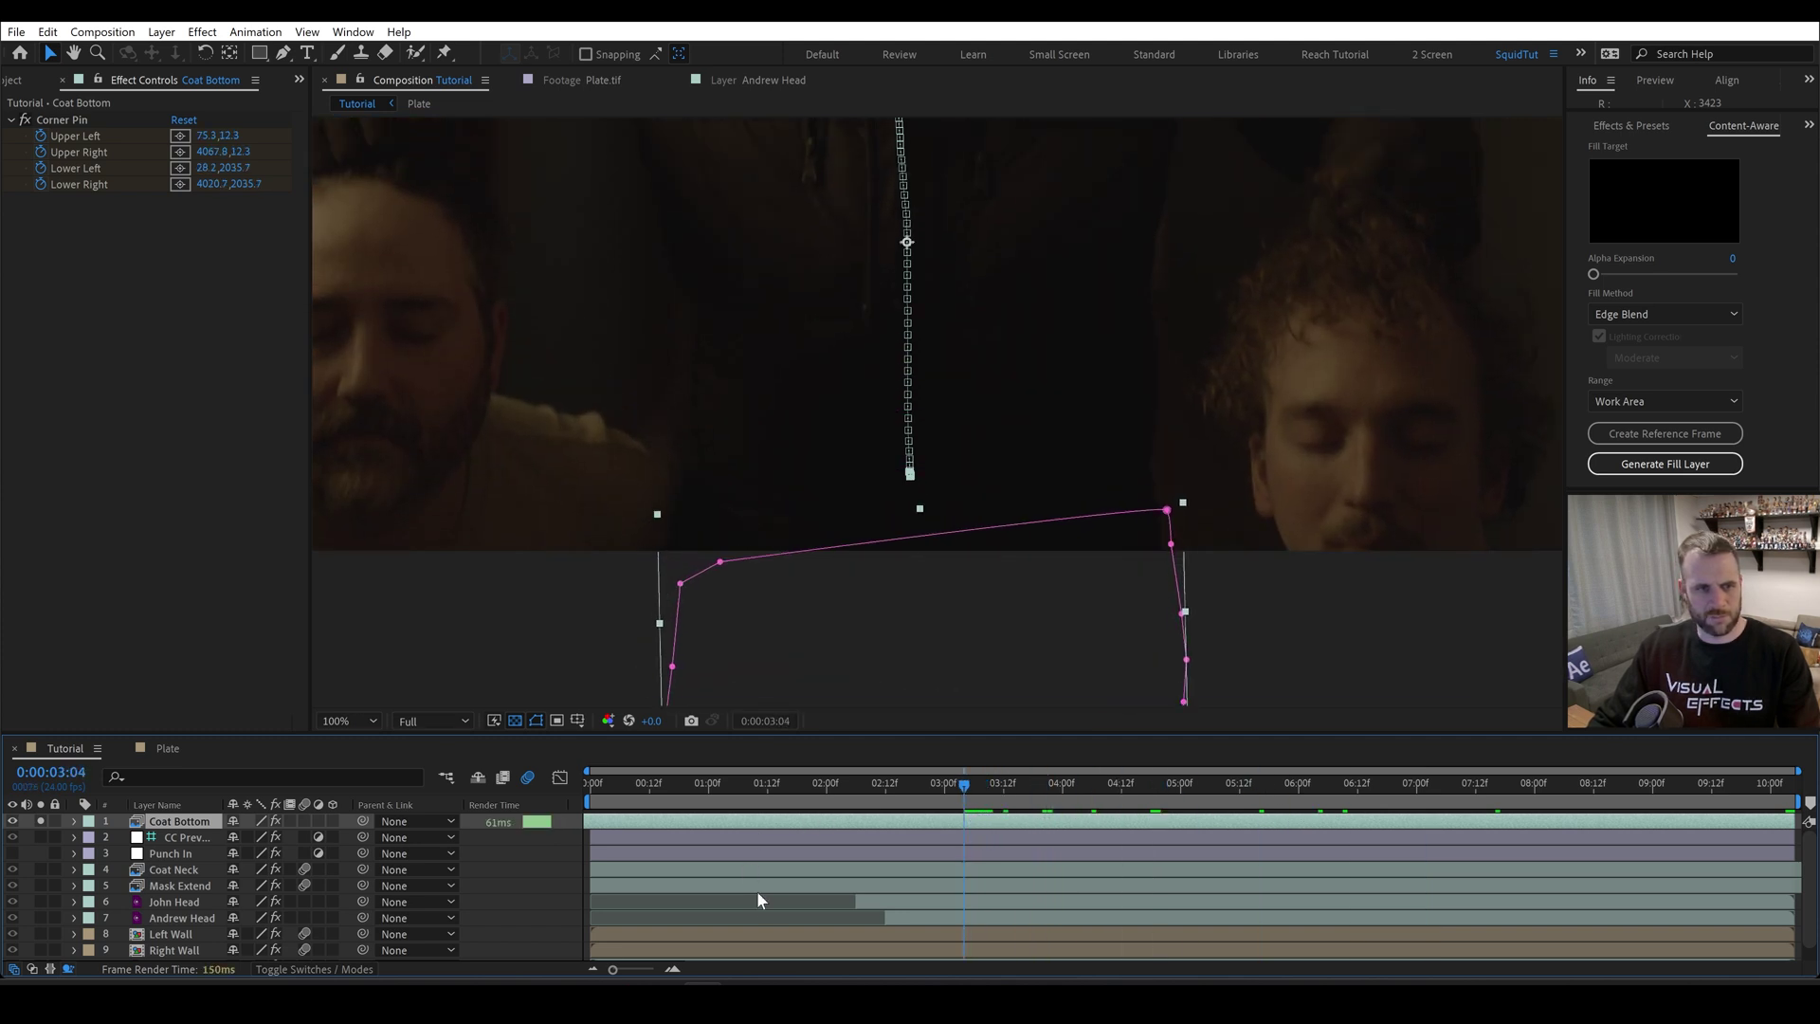
{"action": "left_click_drag", "start_coordinate": [169, 821], "coordinate": [196, 862]}
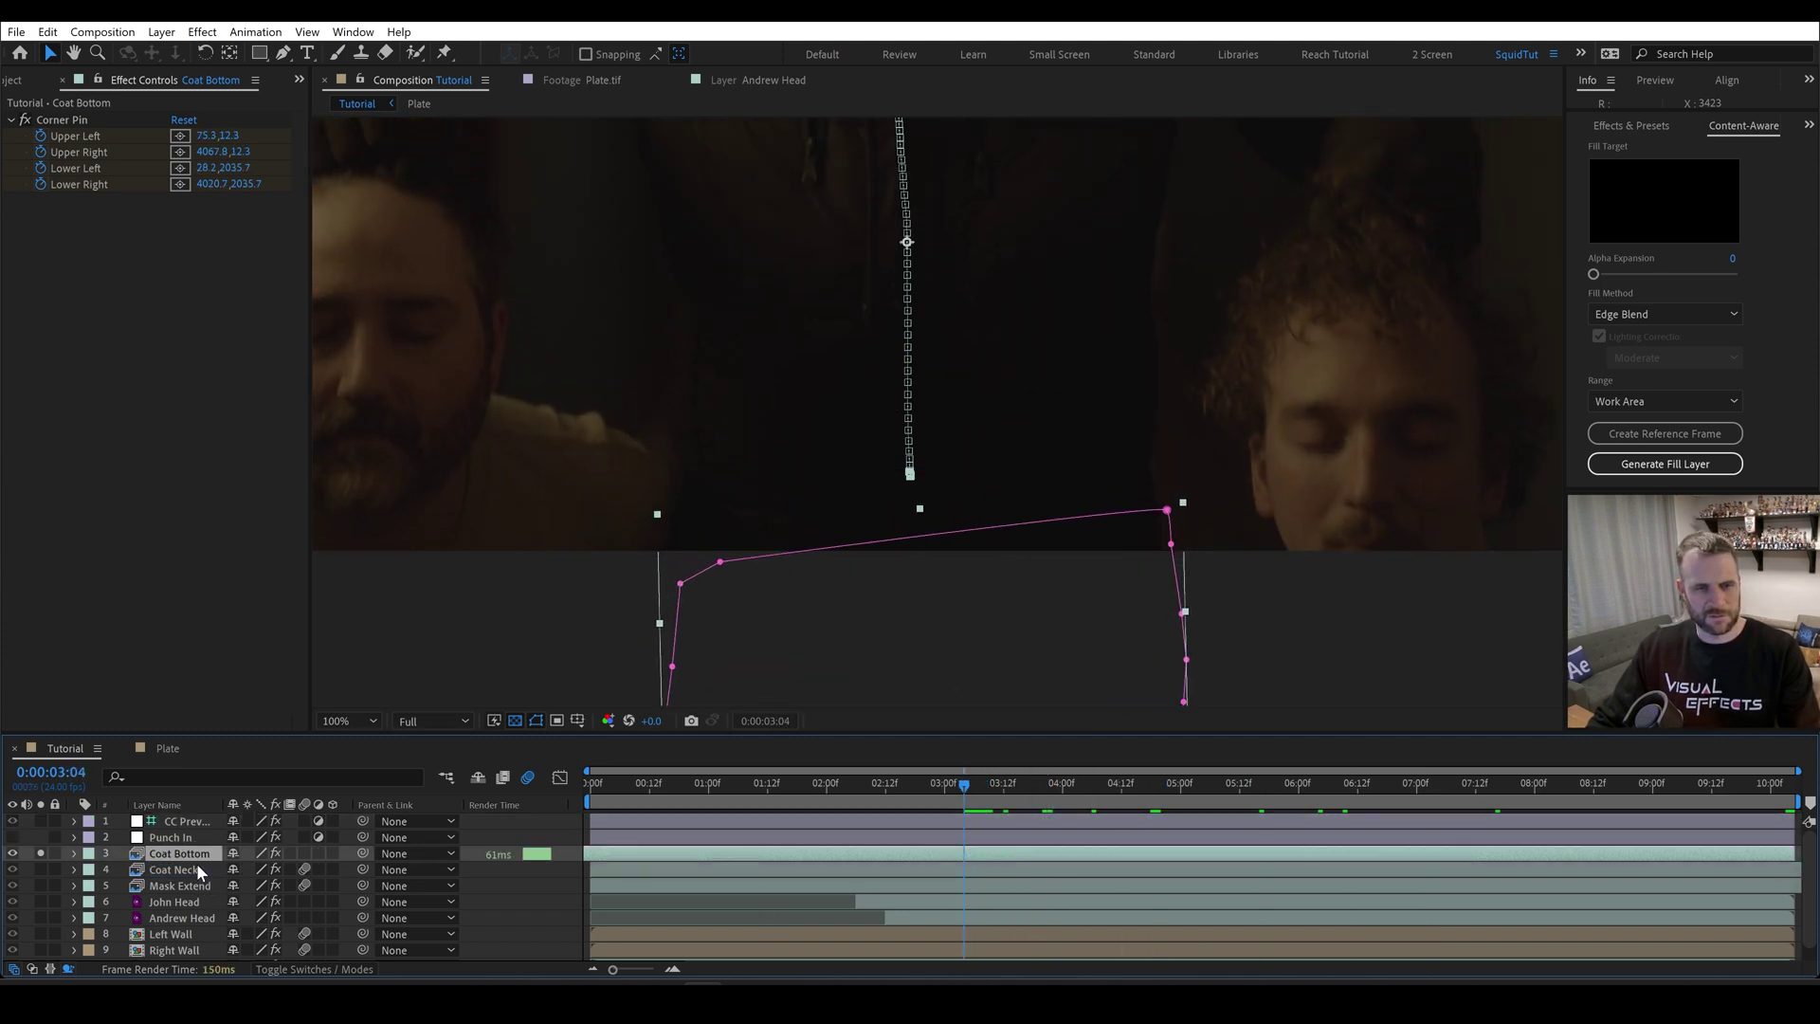
{"action": "left_click", "coordinate": [41, 854]}
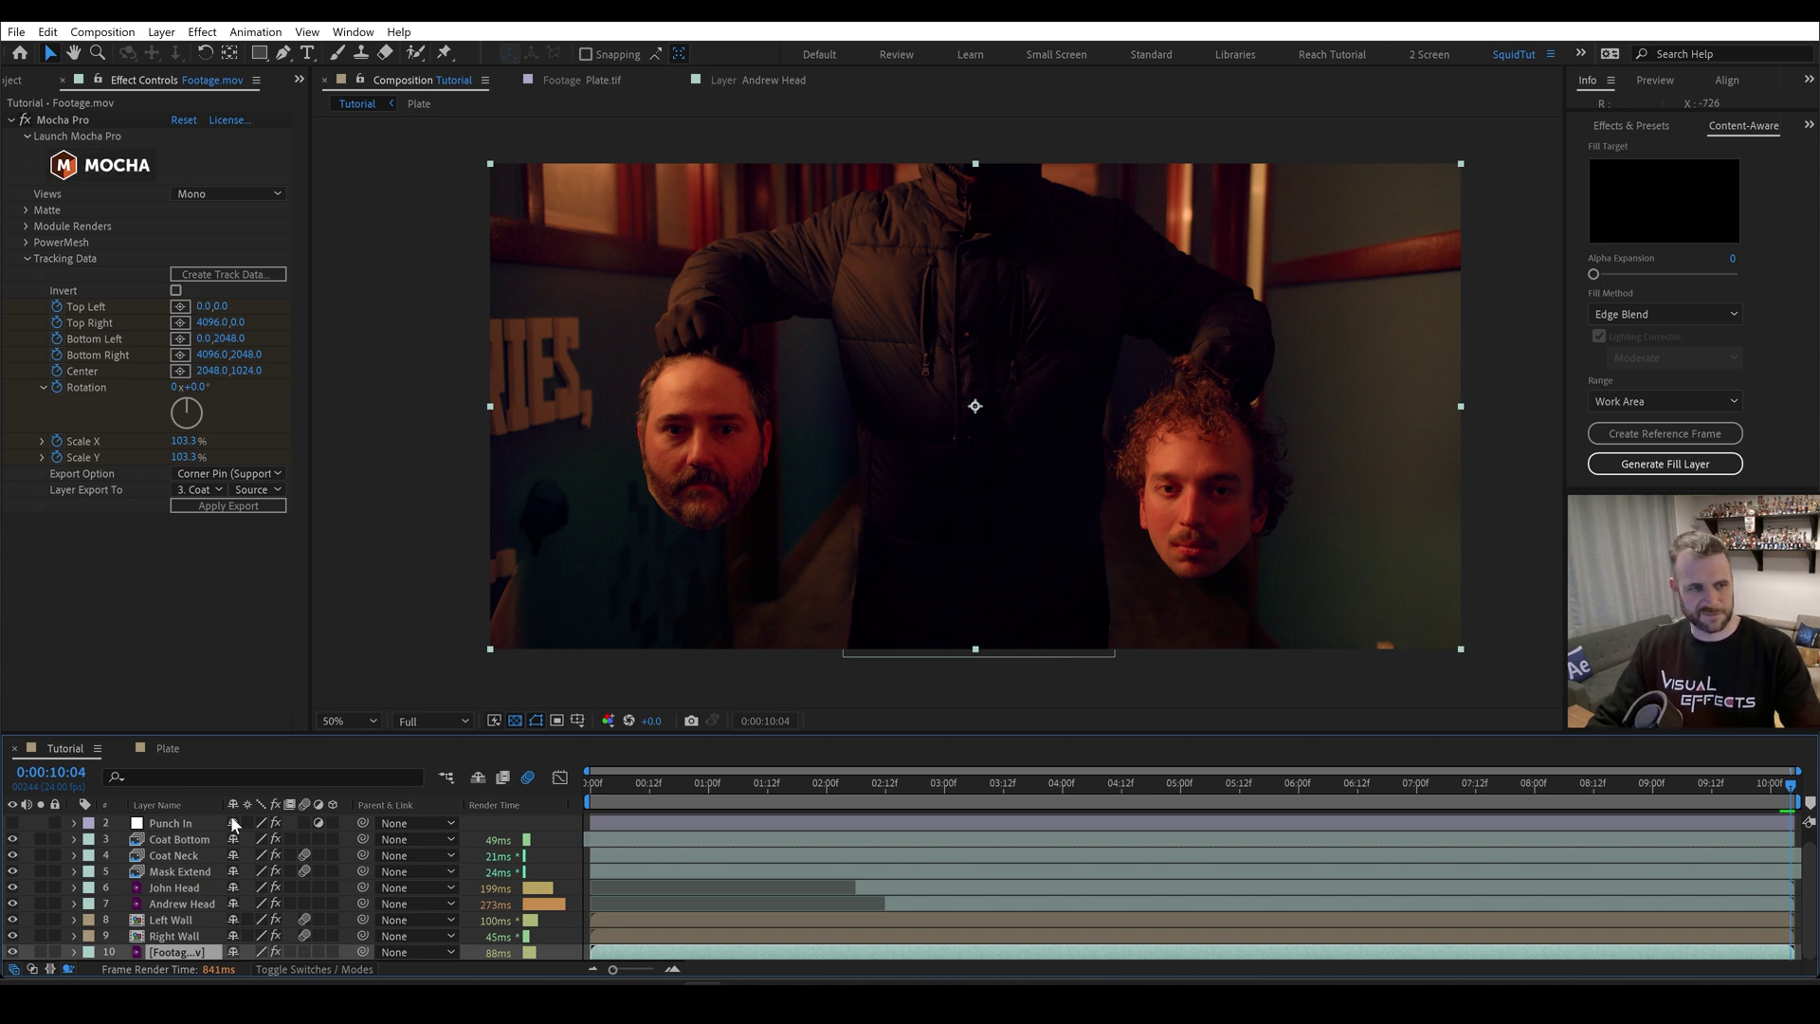
- Open Footage.mov in Mocha Pro and go to 0:00:05:00 with both men's heads in view
{"action": "left_click", "coordinate": [99, 171]}
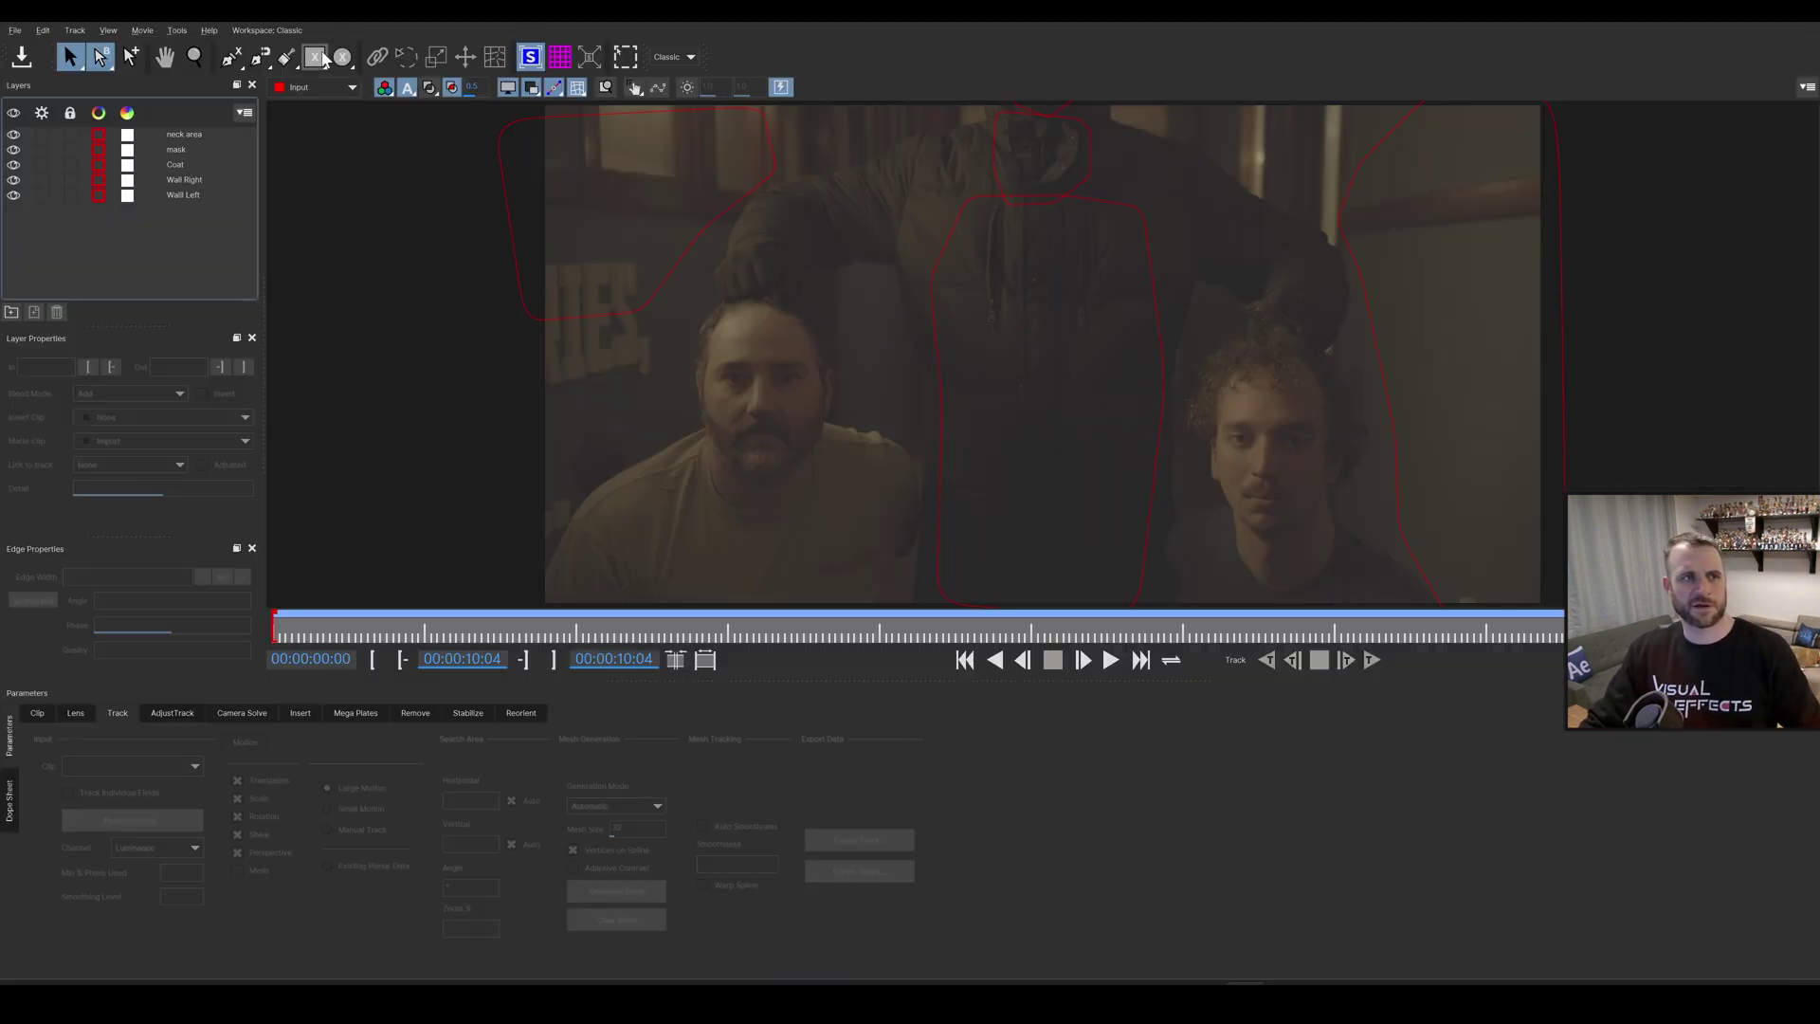
{"action": "left_click", "coordinate": [227, 60]}
{"action": "scroll", "coordinate": [788, 474], "scroll_direction": "up", "scroll_amount": 4}
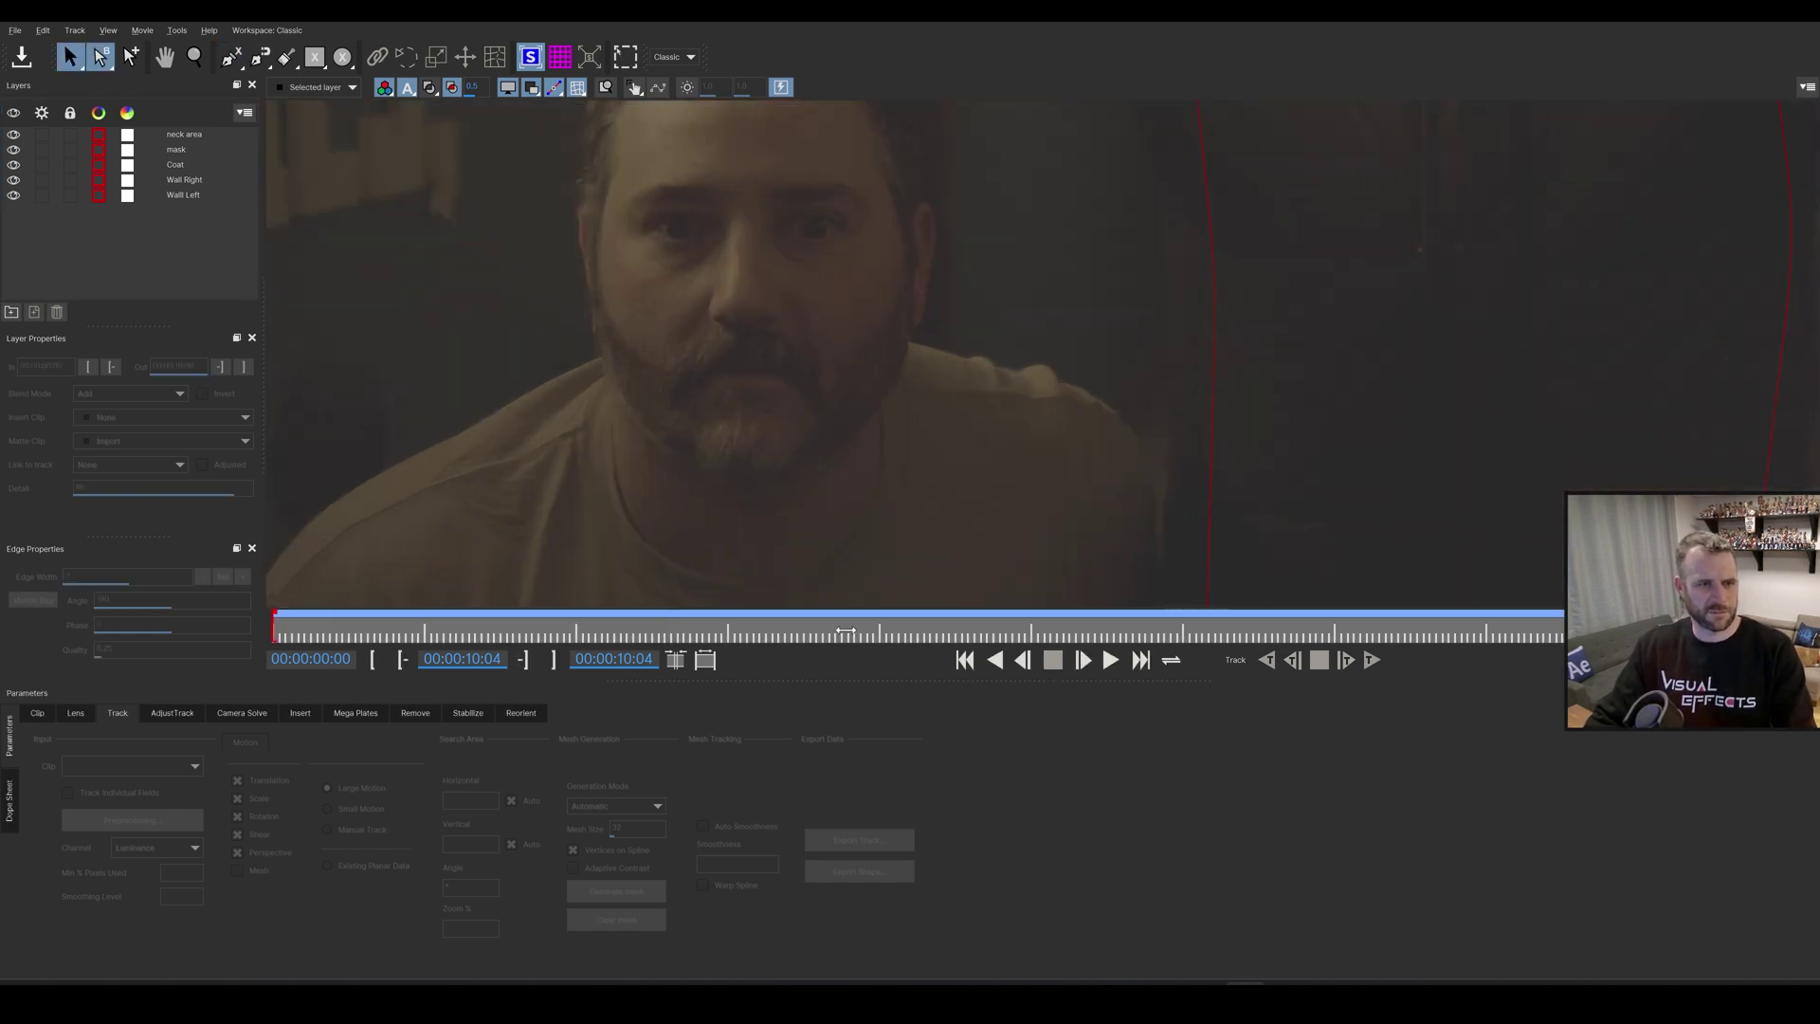
{"action": "left_click_drag", "start_coordinate": [845, 629], "coordinate": [1026, 644]}
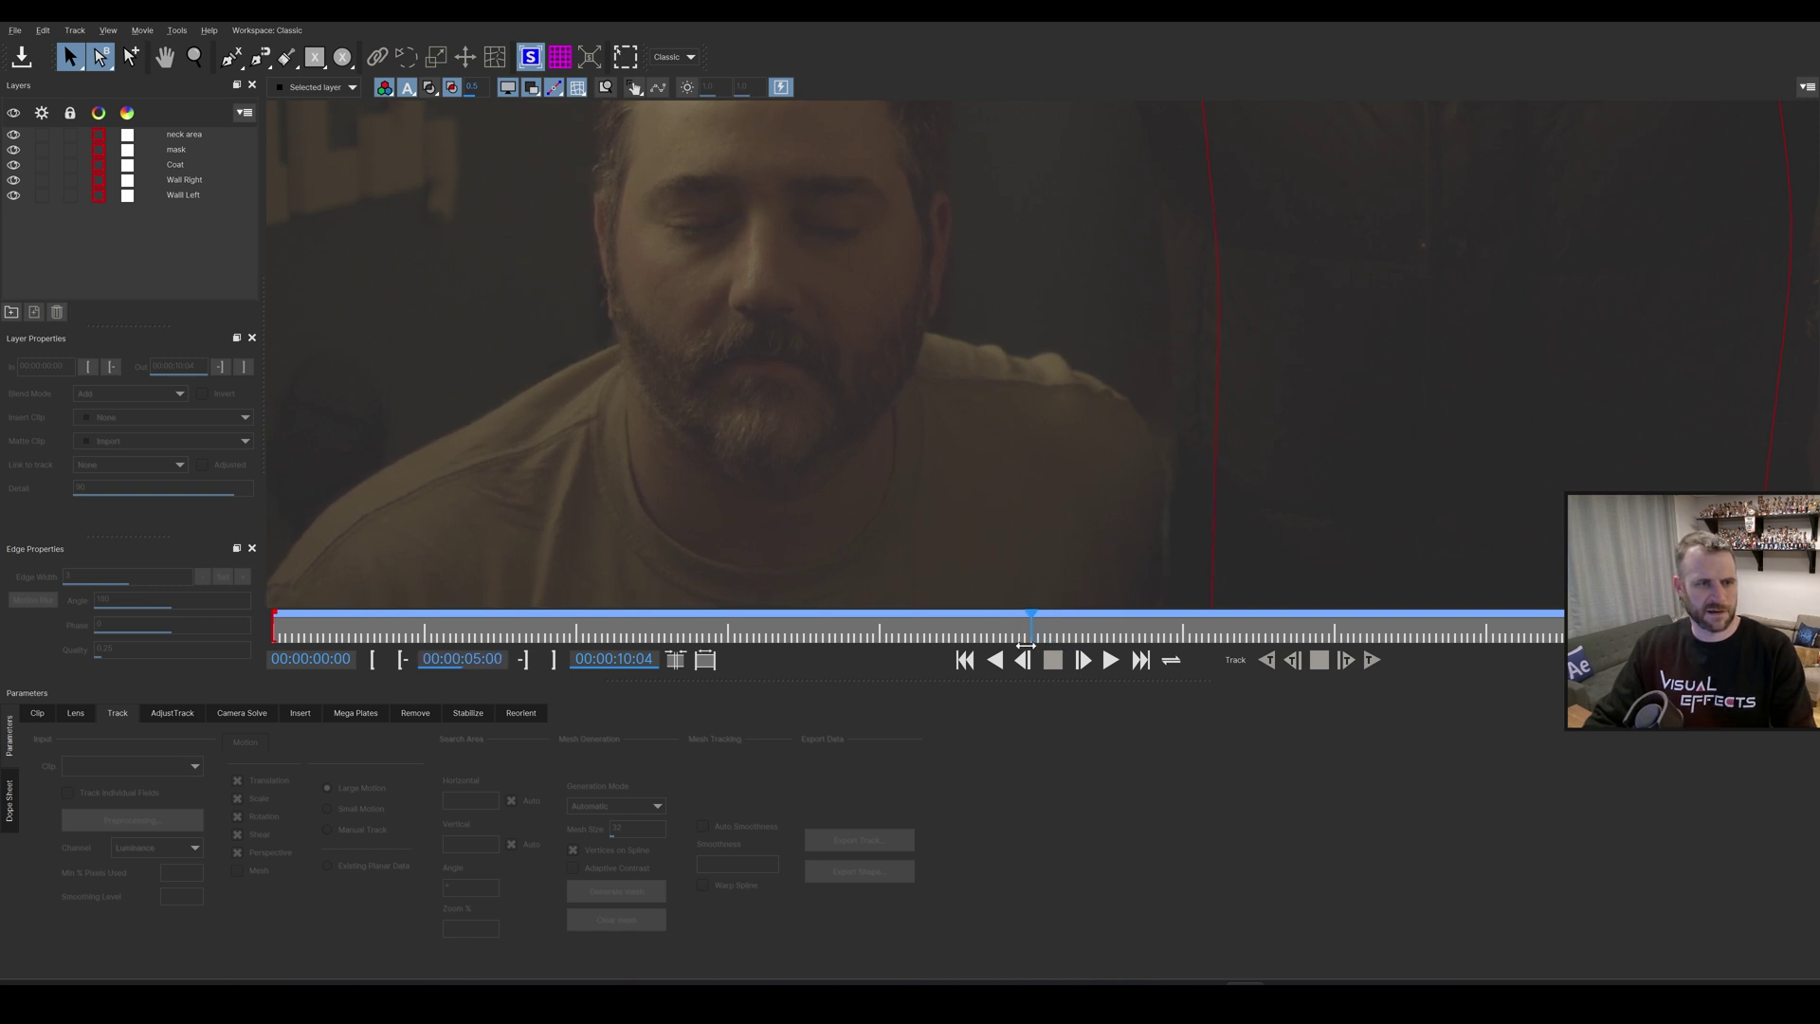
{"action": "scroll", "coordinate": [991, 349], "scroll_direction": "down", "scroll_amount": 2}
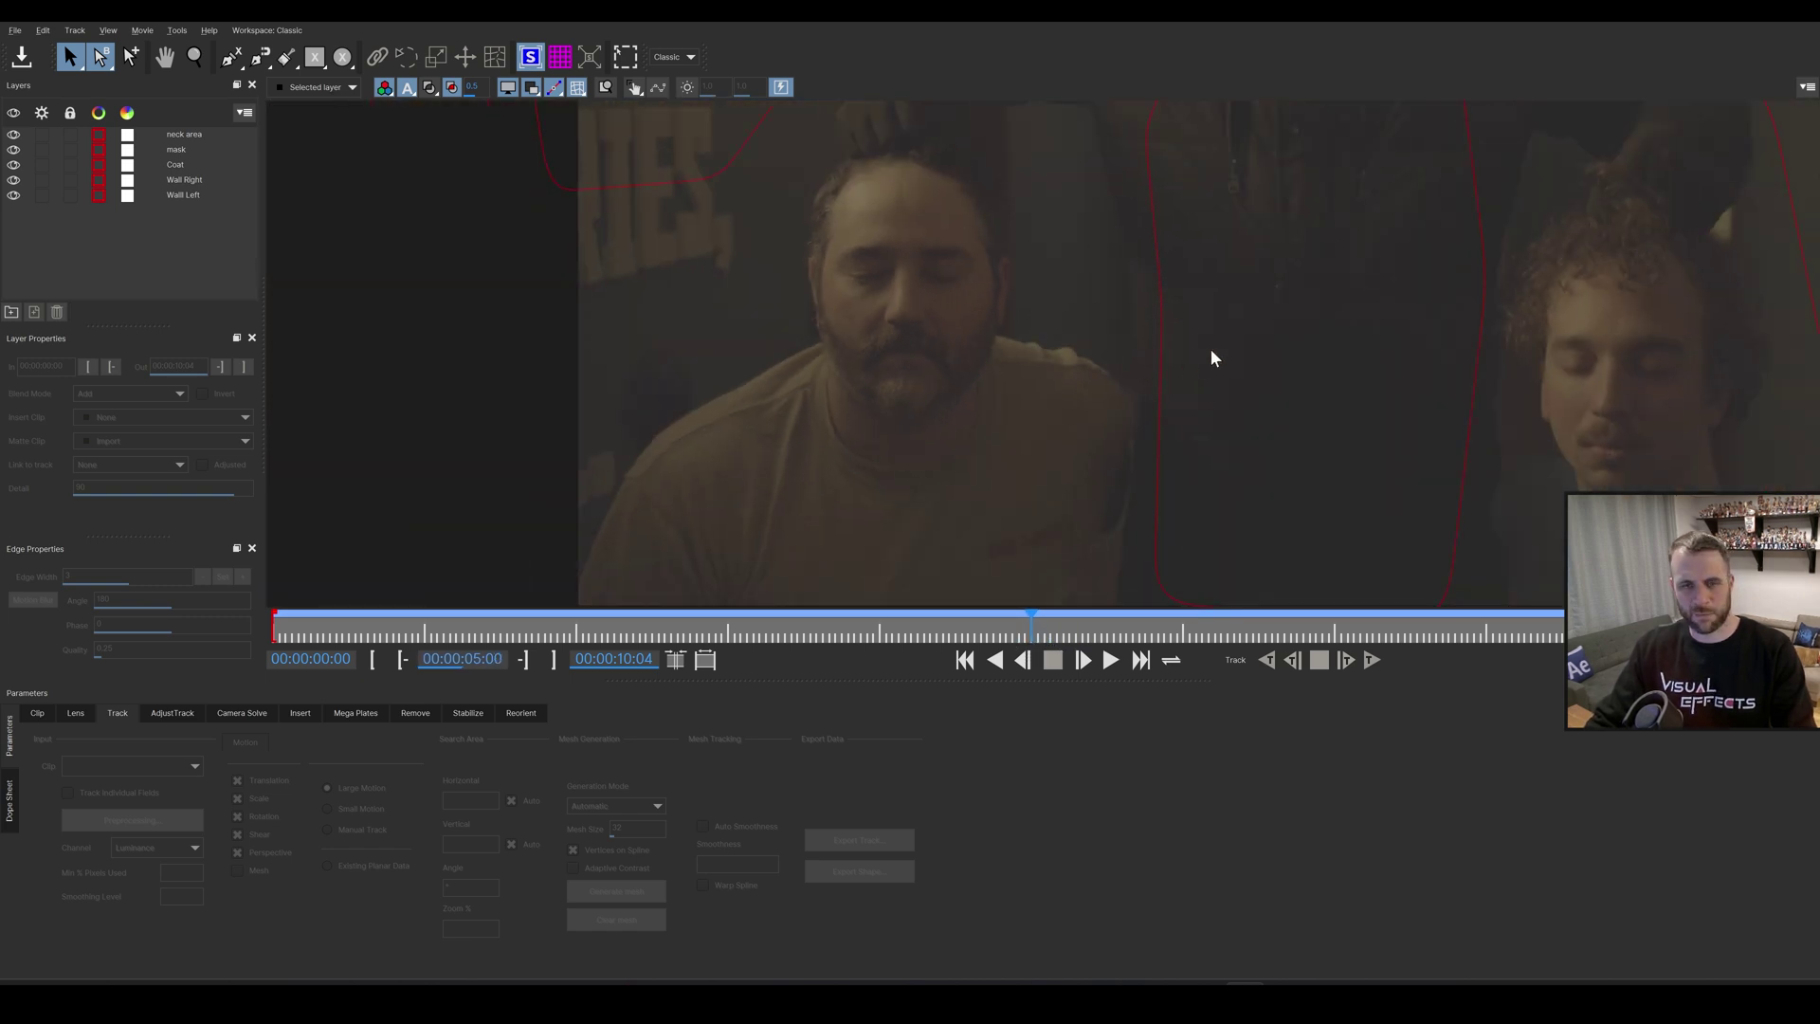
{"action": "scroll", "coordinate": [1087, 318], "scroll_direction": "down", "scroll_amount": 1}
{"action": "scroll", "coordinate": [759, 254], "scroll_direction": "up", "scroll_amount": 3}
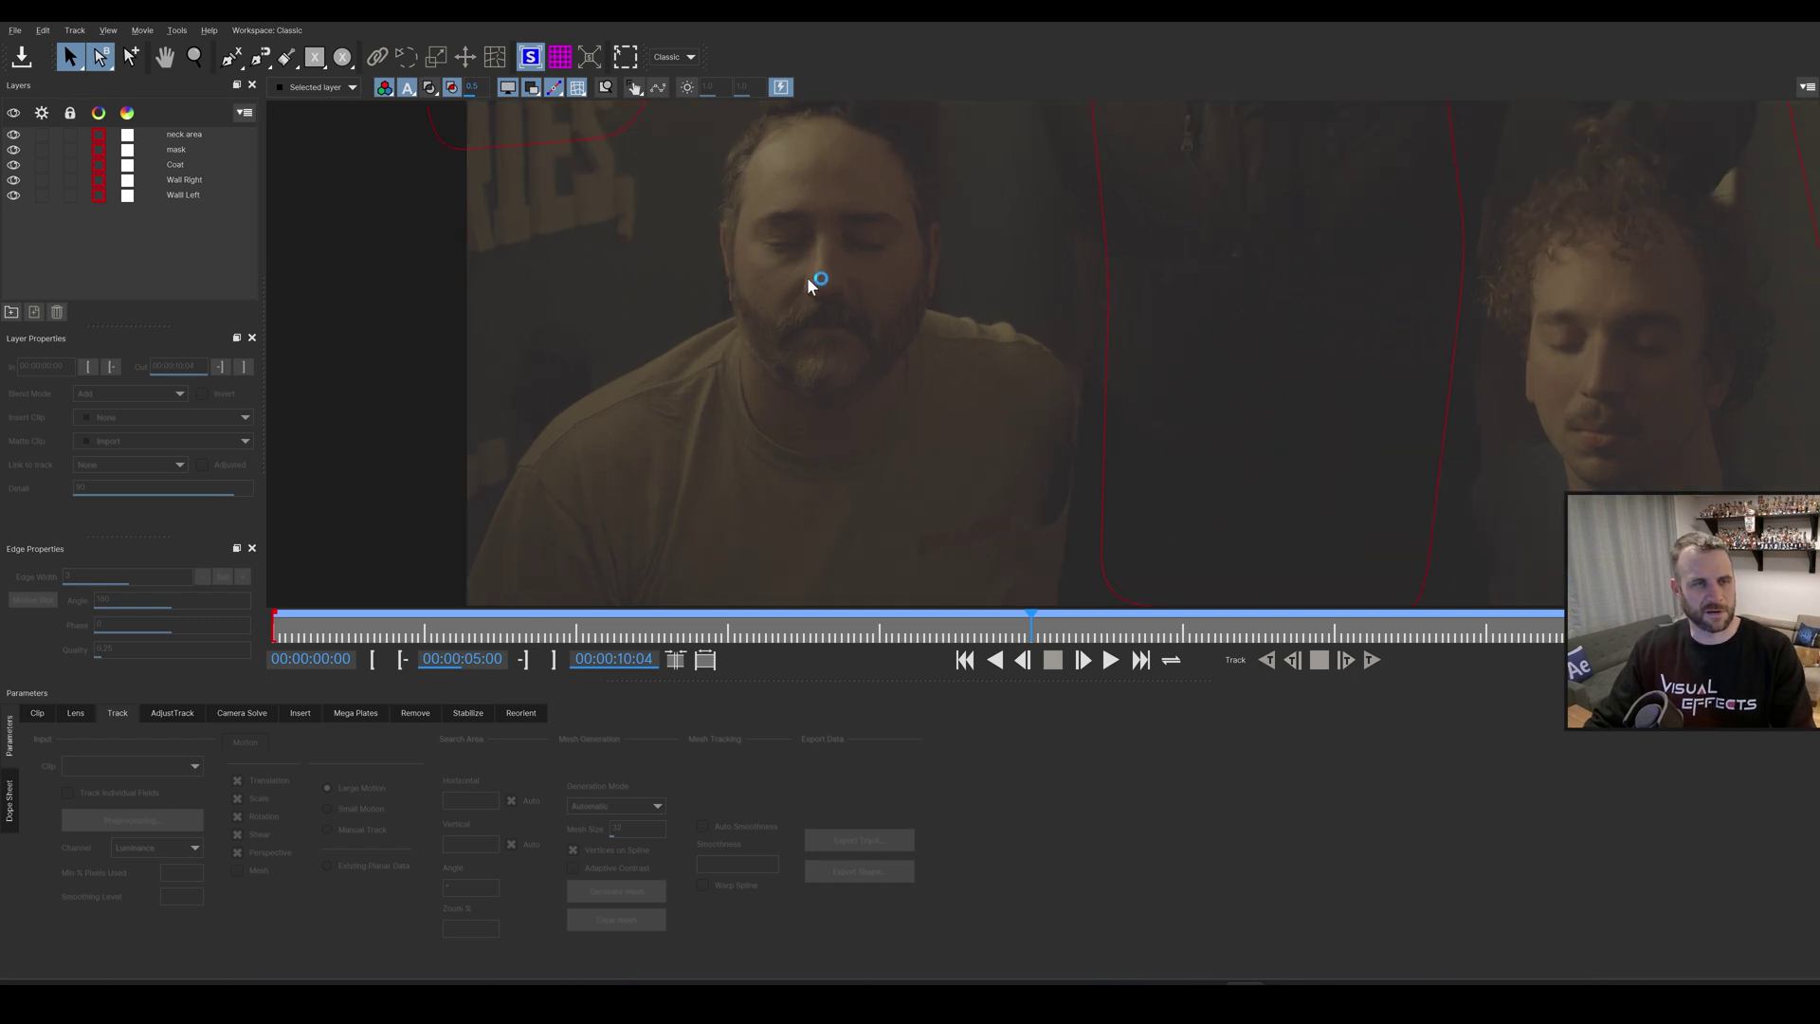
- Draw a closed X-spline around the bearded man's face, from the chin up around the forehead
{"action": "left_click", "coordinate": [228, 61]}
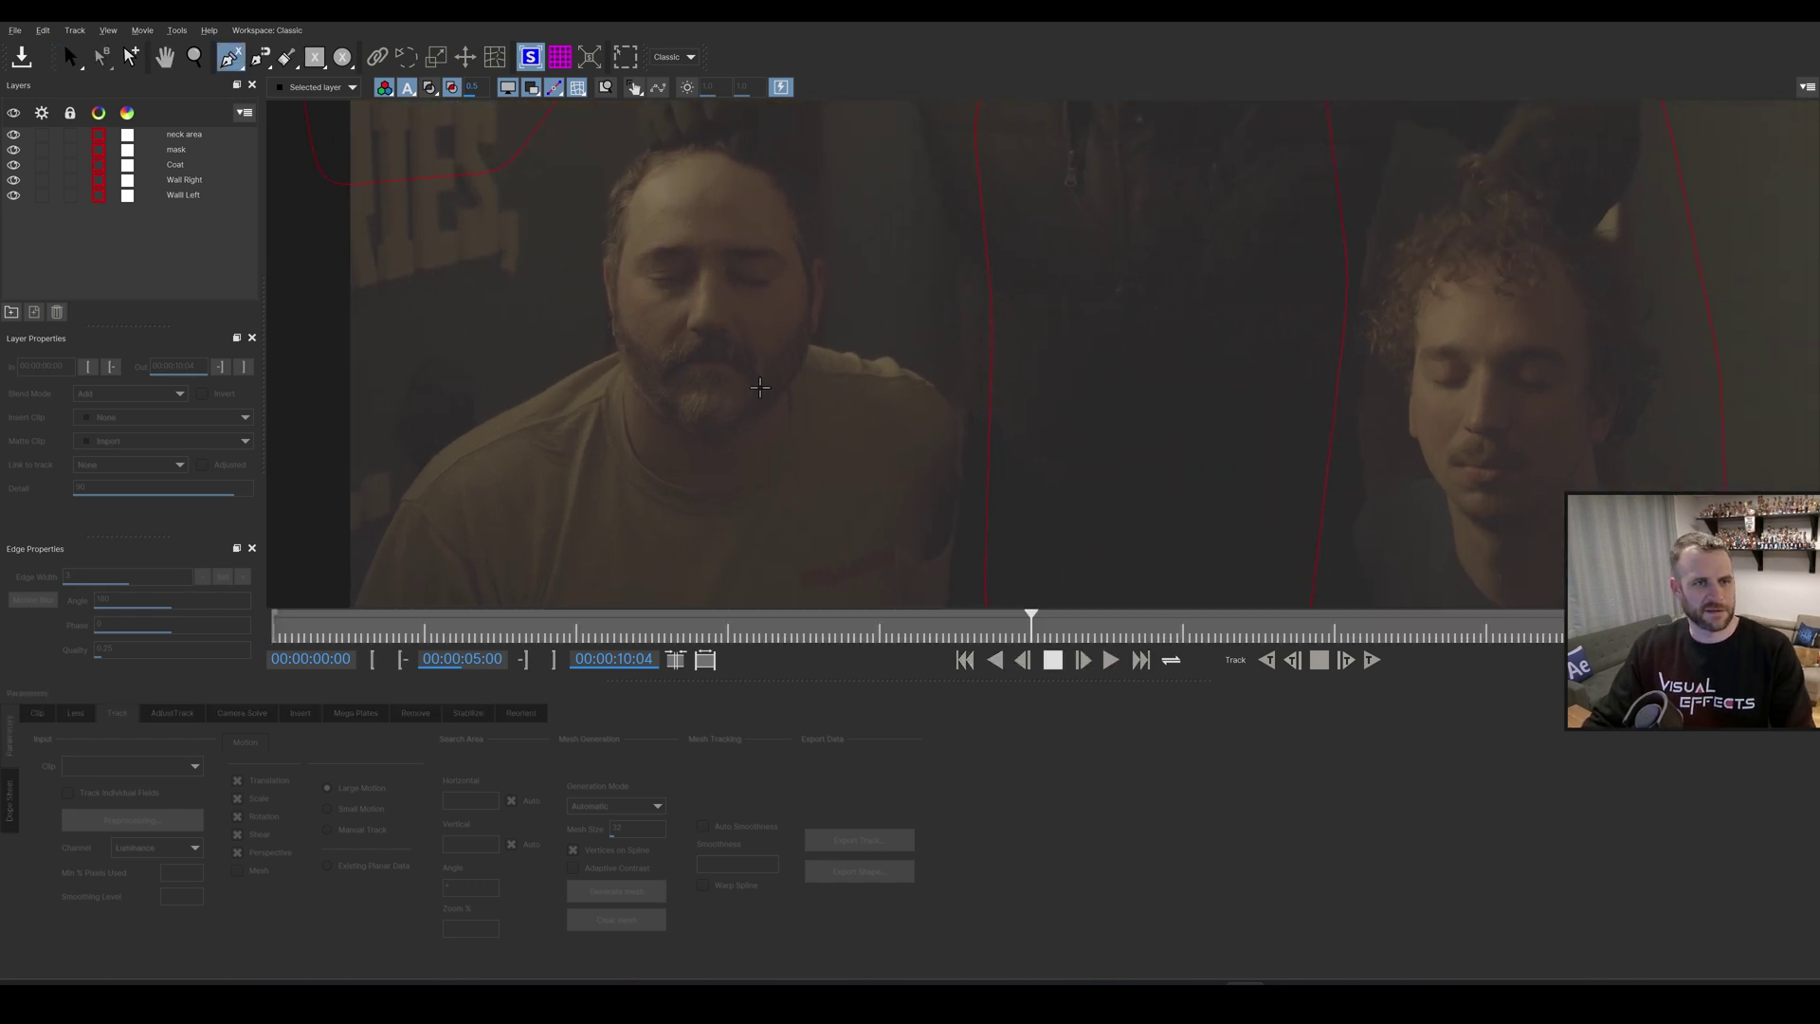
{"action": "left_click", "coordinate": [738, 426]}
{"action": "left_click", "coordinate": [774, 399]}
{"action": "left_click", "coordinate": [799, 362]}
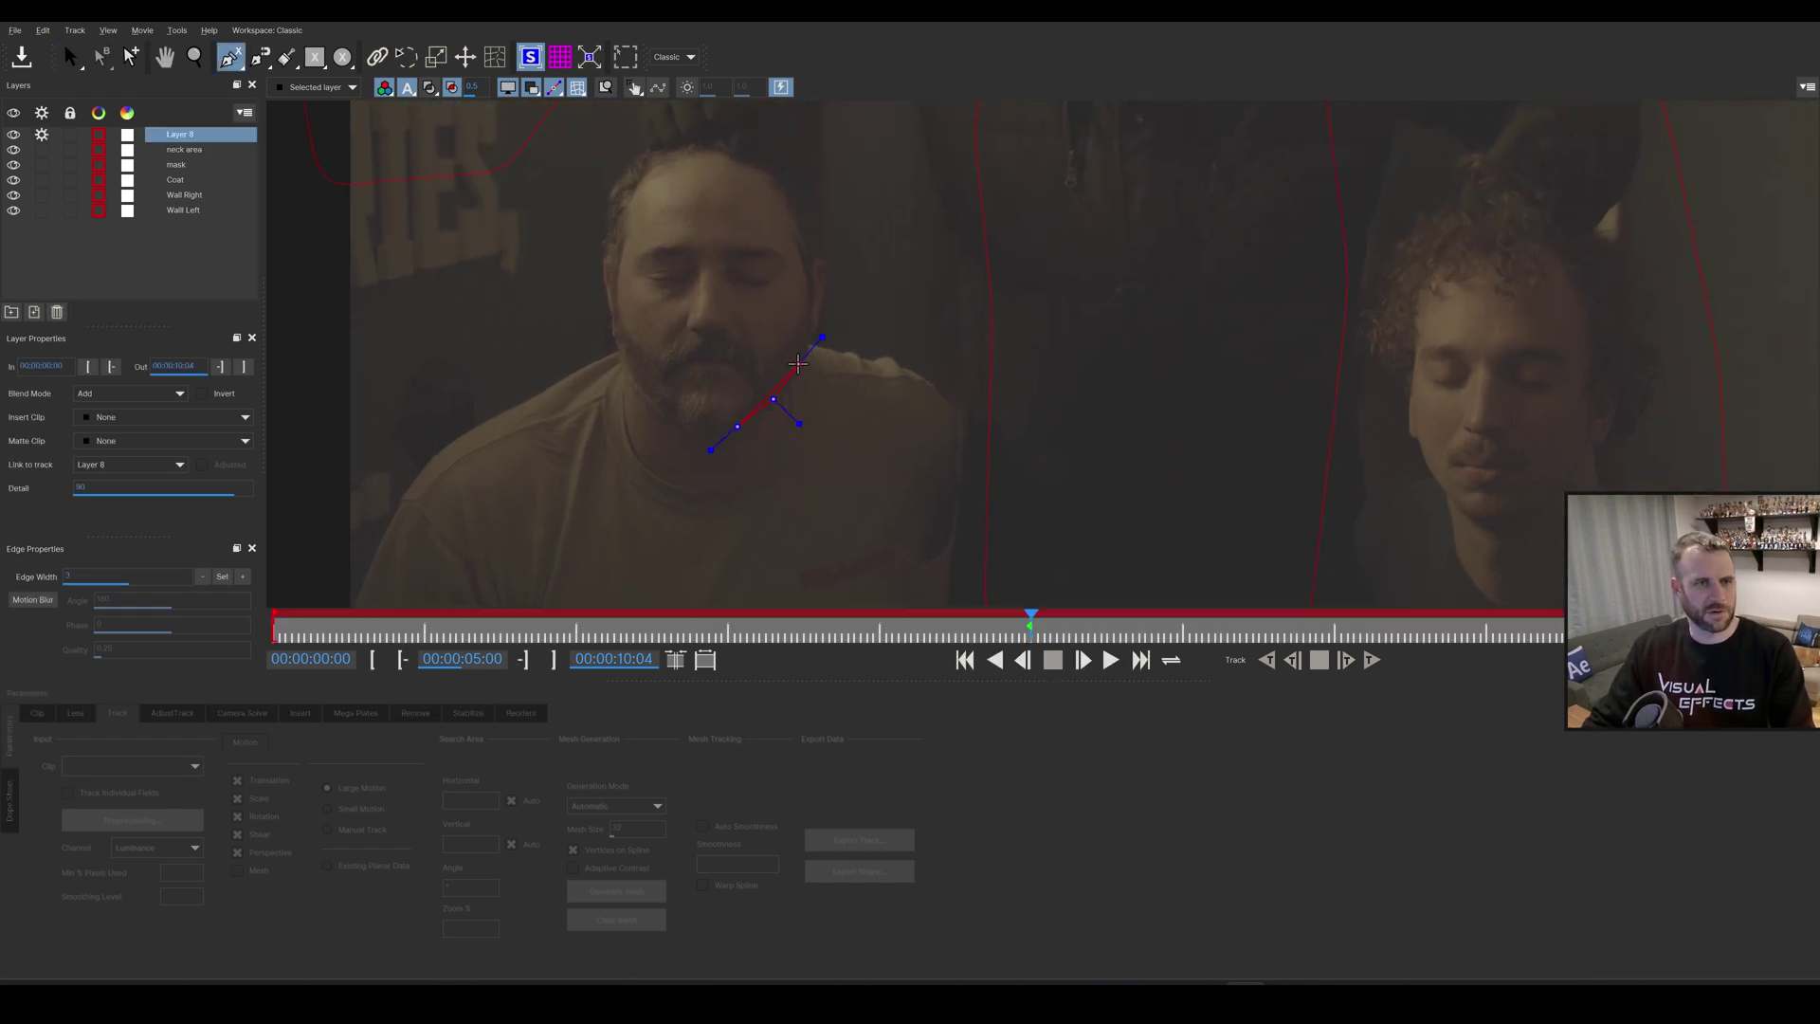
{"action": "left_click", "coordinate": [809, 327]}
{"action": "left_click", "coordinate": [804, 240]}
{"action": "left_click", "coordinate": [772, 176]}
{"action": "left_click", "coordinate": [704, 148]}
{"action": "left_click", "coordinate": [632, 168]}
{"action": "left_click", "coordinate": [610, 238]}
{"action": "left_click", "coordinate": [610, 319]}
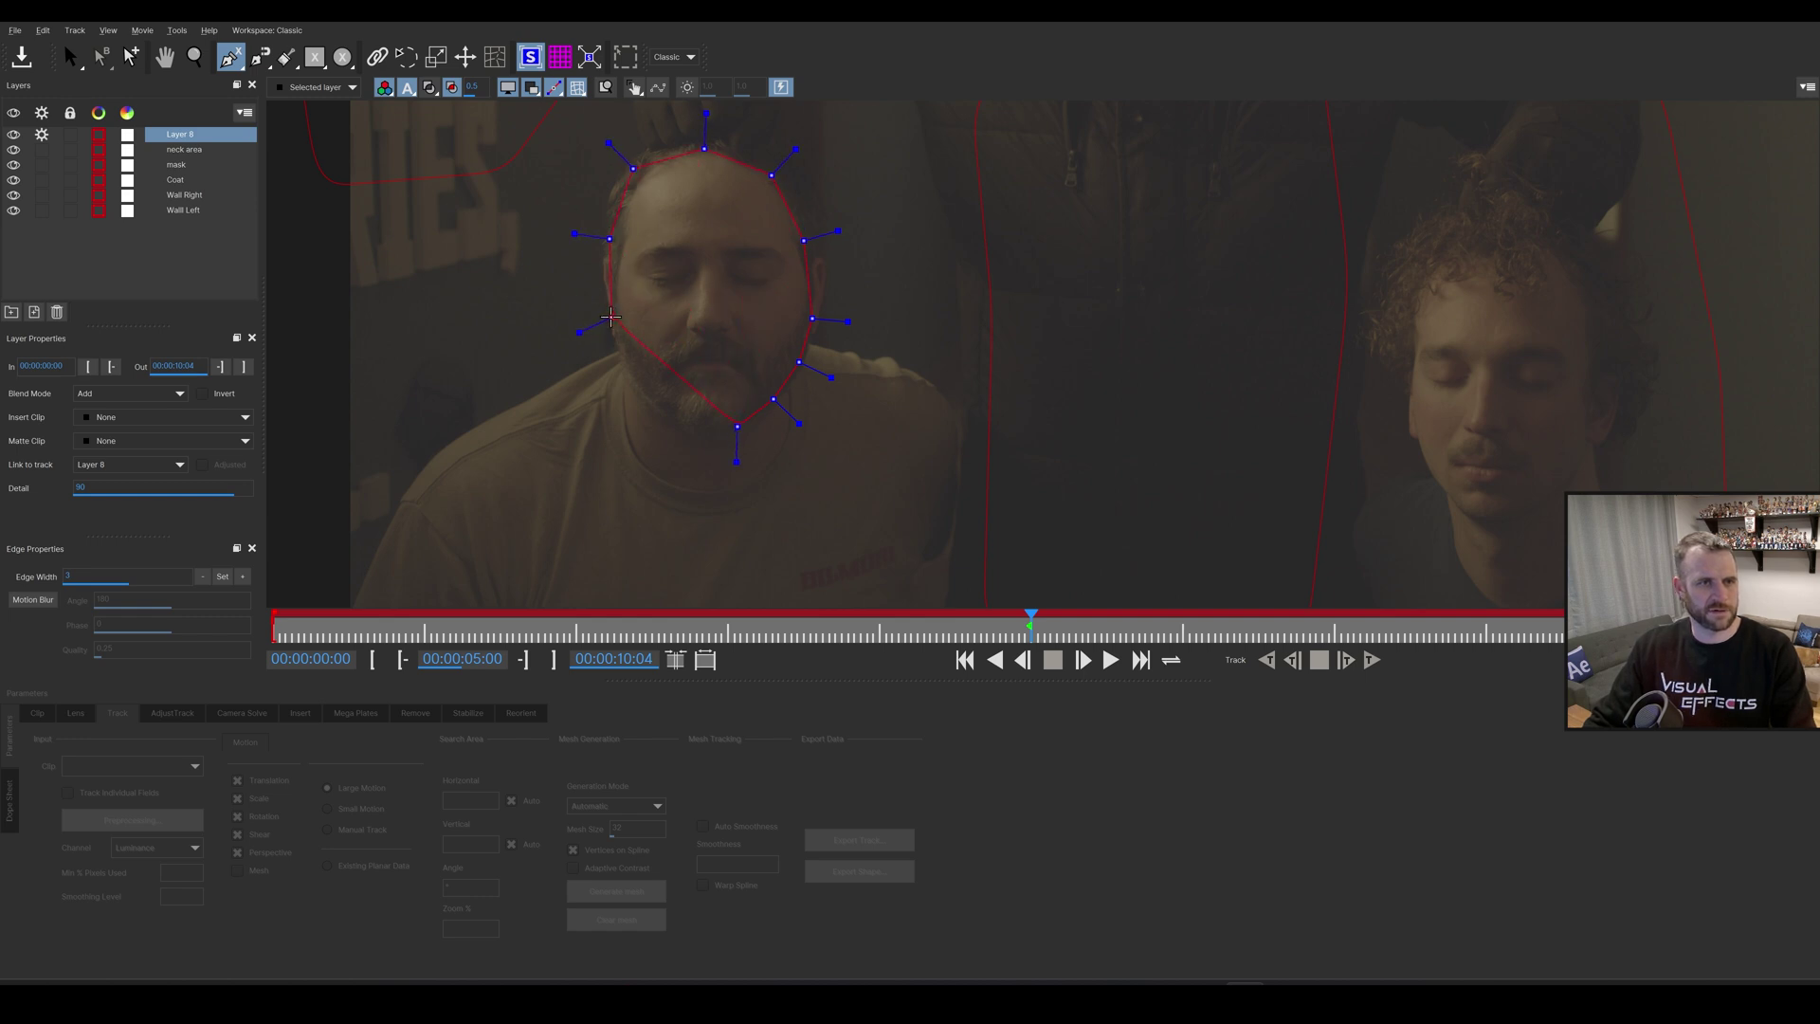
{"action": "left_click", "coordinate": [642, 392]}
{"action": "left_click", "coordinate": [680, 428]}
{"action": "left_click", "coordinate": [710, 434]}
{"action": "right_click", "coordinate": [710, 434]}
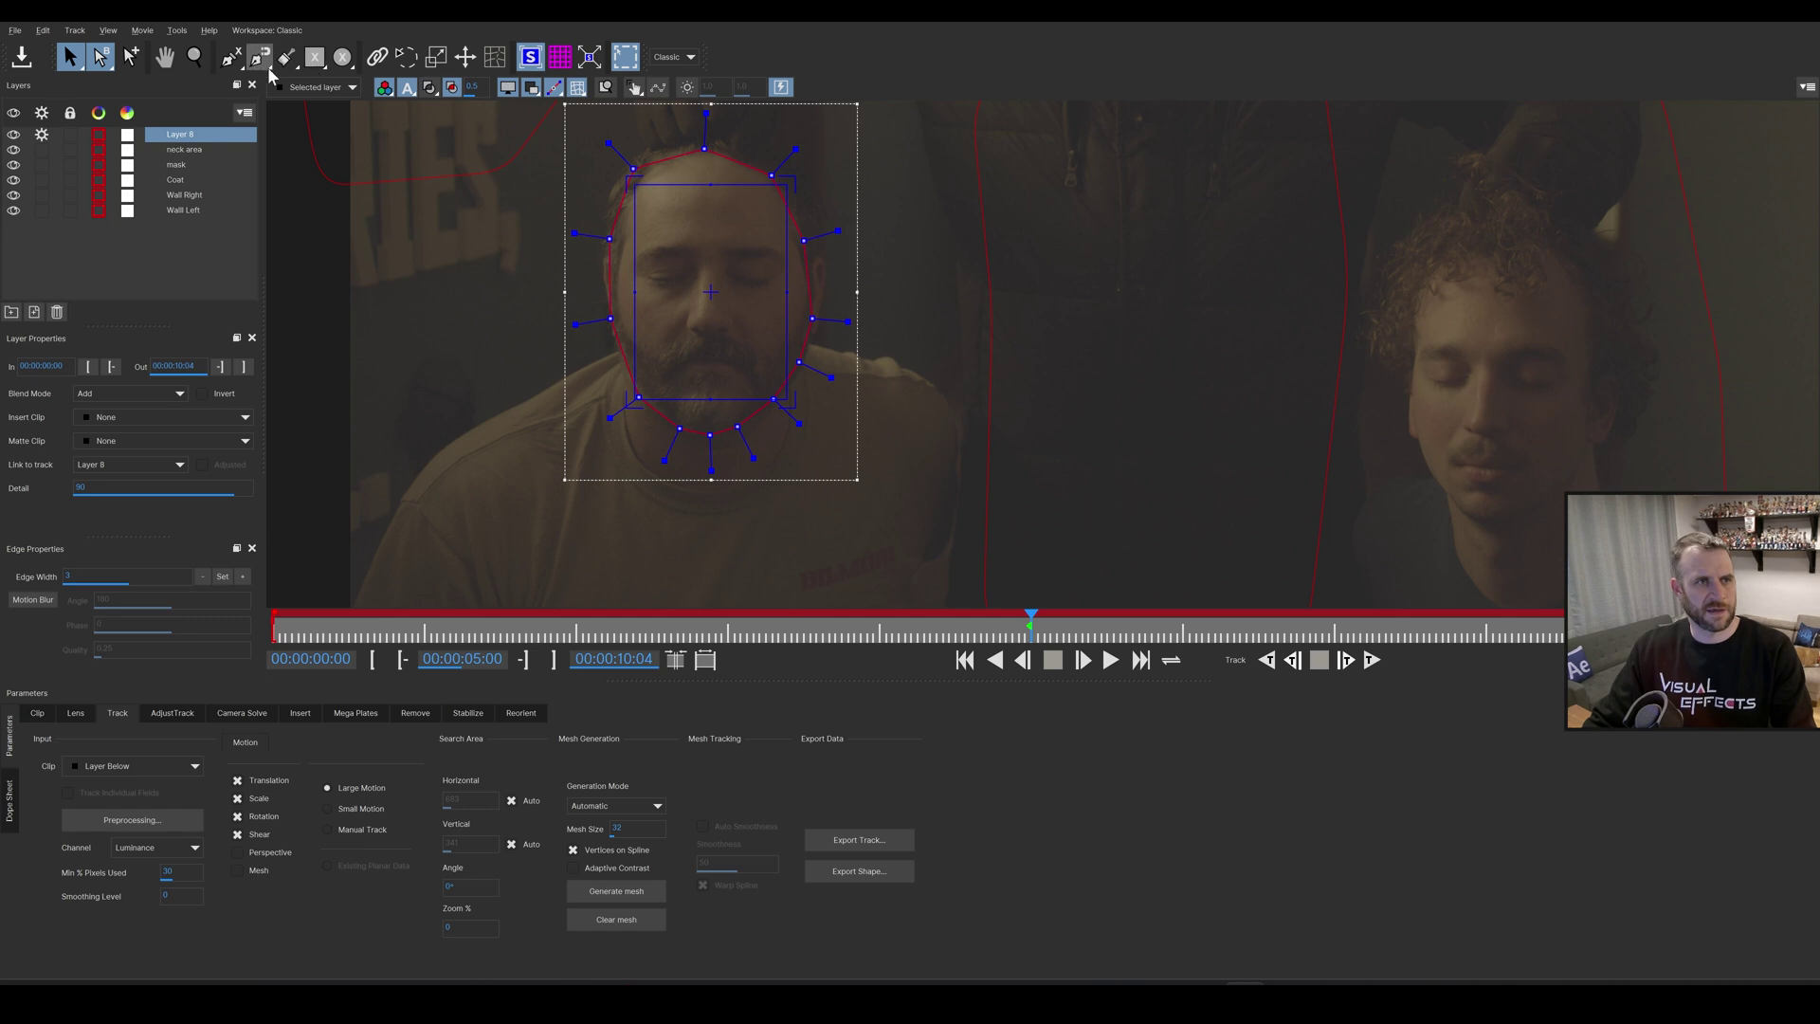
- Rename the new face spline layer with the bearded man's first name
{"action": "double_click", "coordinate": [179, 135]}
{"action": "type", "text": "John"}
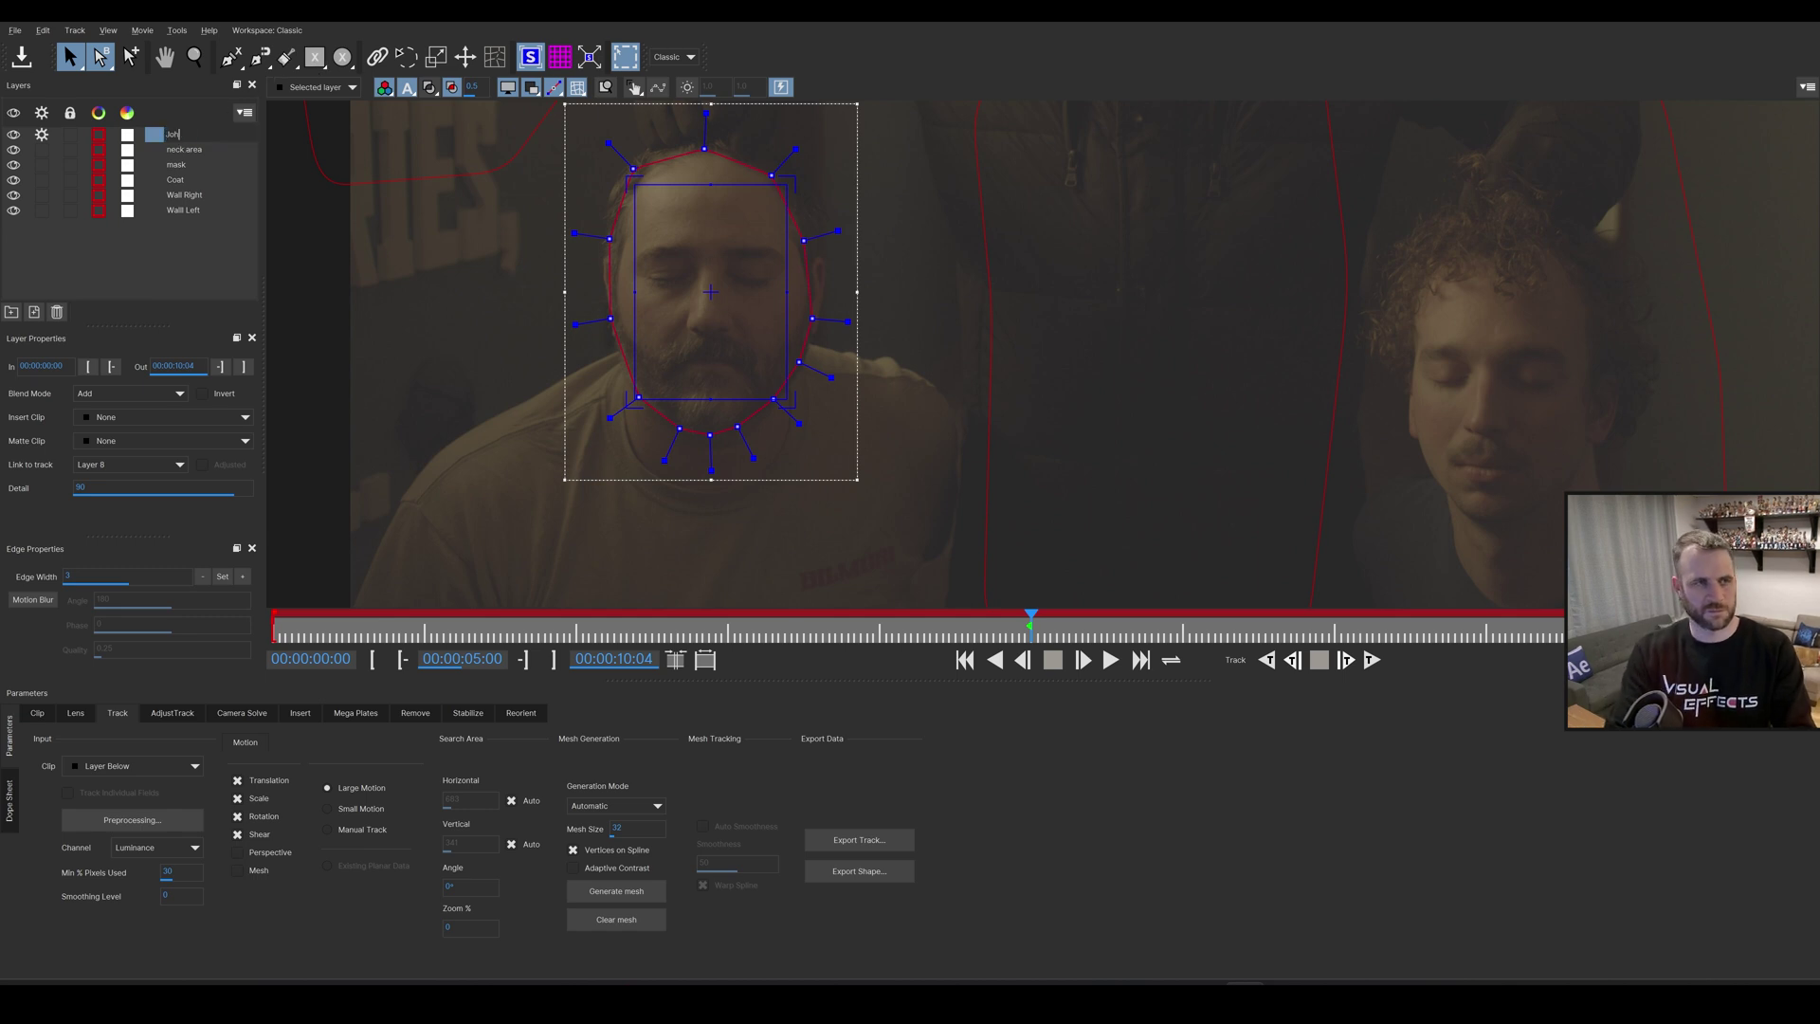
{"action": "key", "text": "Return"}
- Draw a second closed X-spline layer around the curly-haired man's face, from the chin up around the hairline
{"action": "left_click", "coordinate": [230, 57]}
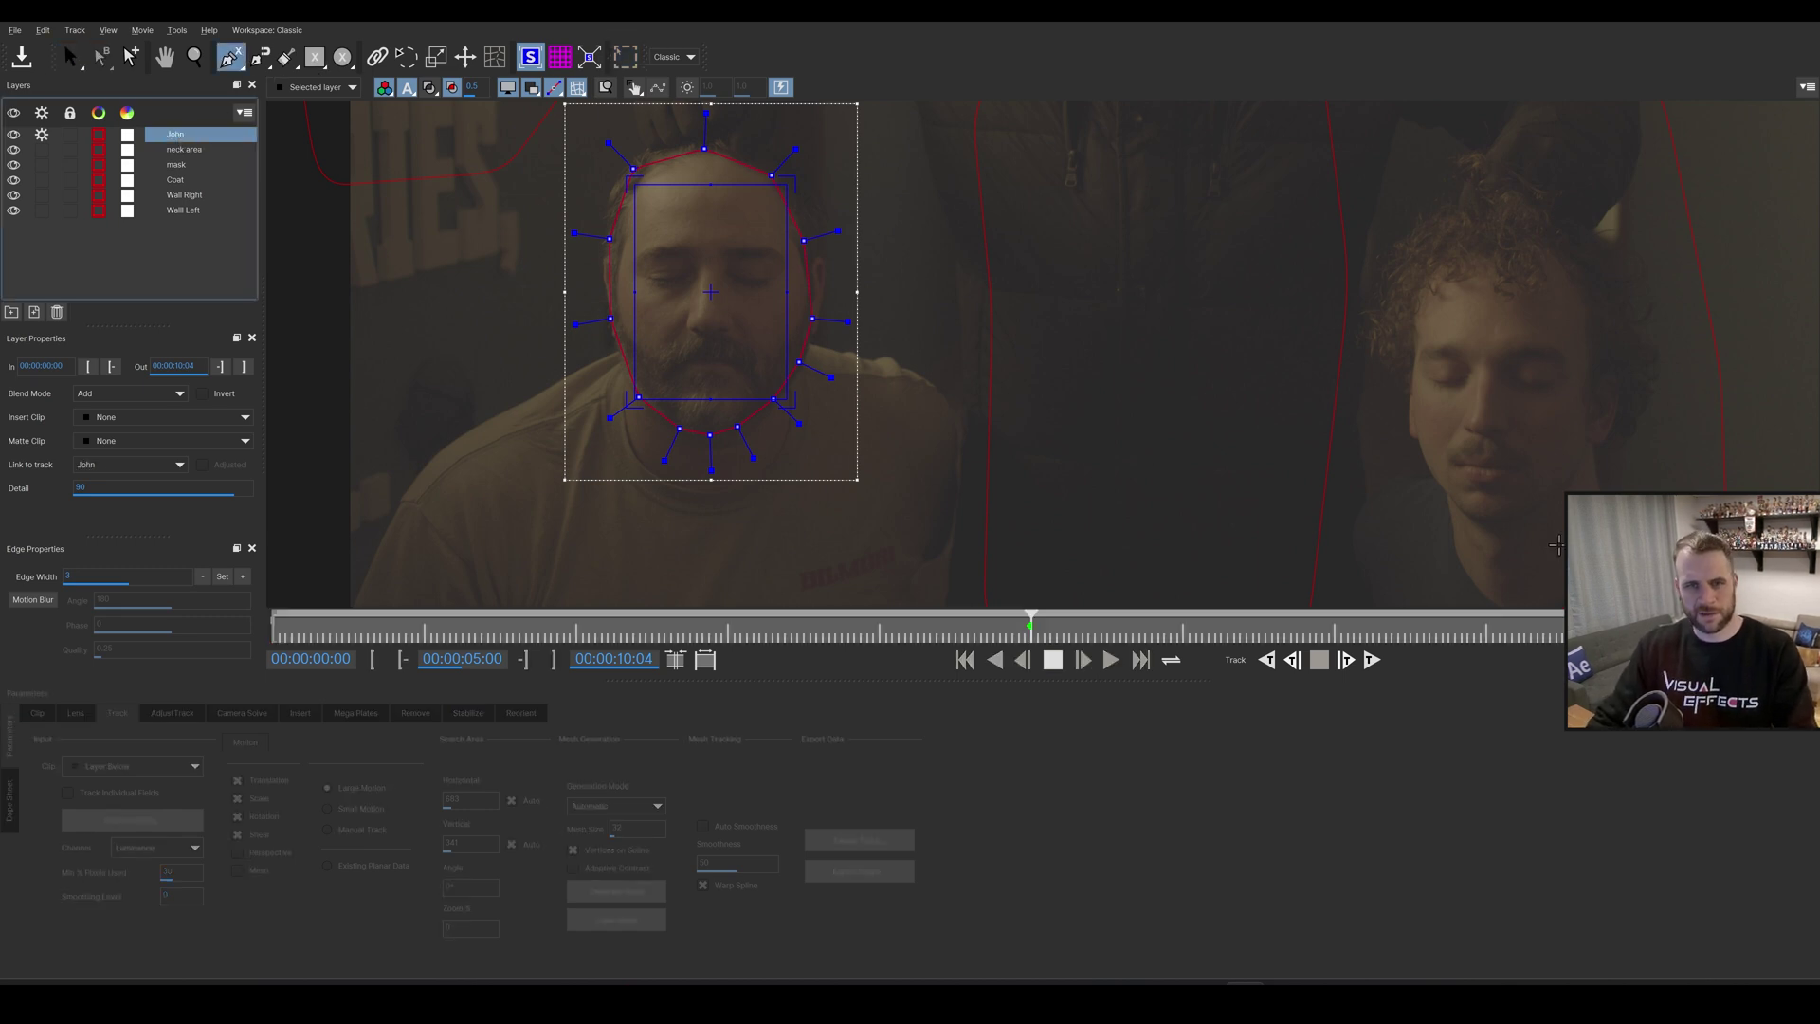
{"action": "left_click", "coordinate": [1501, 522]}
{"action": "left_click", "coordinate": [1534, 508]}
{"action": "left_click", "coordinate": [1569, 484]}
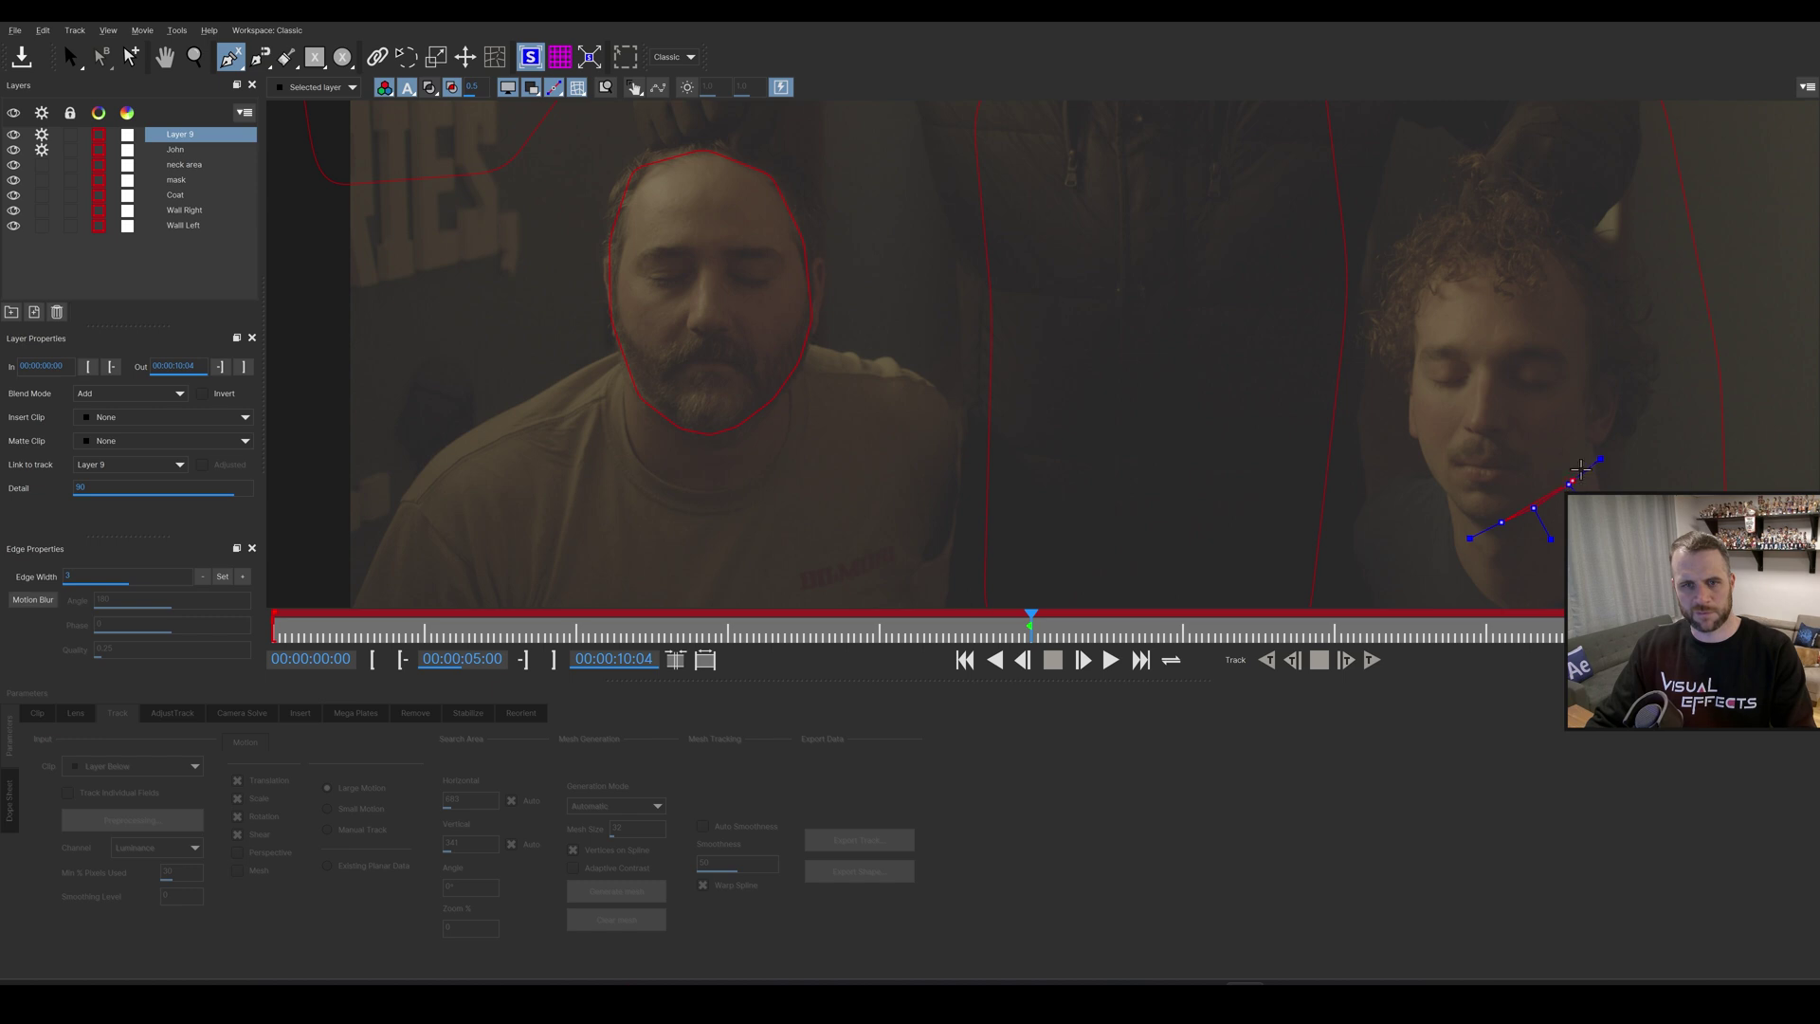
{"action": "left_click", "coordinate": [1590, 453]}
{"action": "left_click", "coordinate": [1597, 378]}
{"action": "left_click", "coordinate": [1584, 291]}
{"action": "left_click", "coordinate": [1531, 261]}
{"action": "left_click", "coordinate": [1478, 259]}
{"action": "left_click", "coordinate": [1430, 277]}
{"action": "left_click", "coordinate": [1411, 317]}
{"action": "left_click", "coordinate": [1413, 363]}
{"action": "left_click", "coordinate": [1414, 424]}
{"action": "left_click", "coordinate": [1419, 453]}
{"action": "left_click", "coordinate": [1441, 488]}
{"action": "right_click", "coordinate": [1457, 507]}
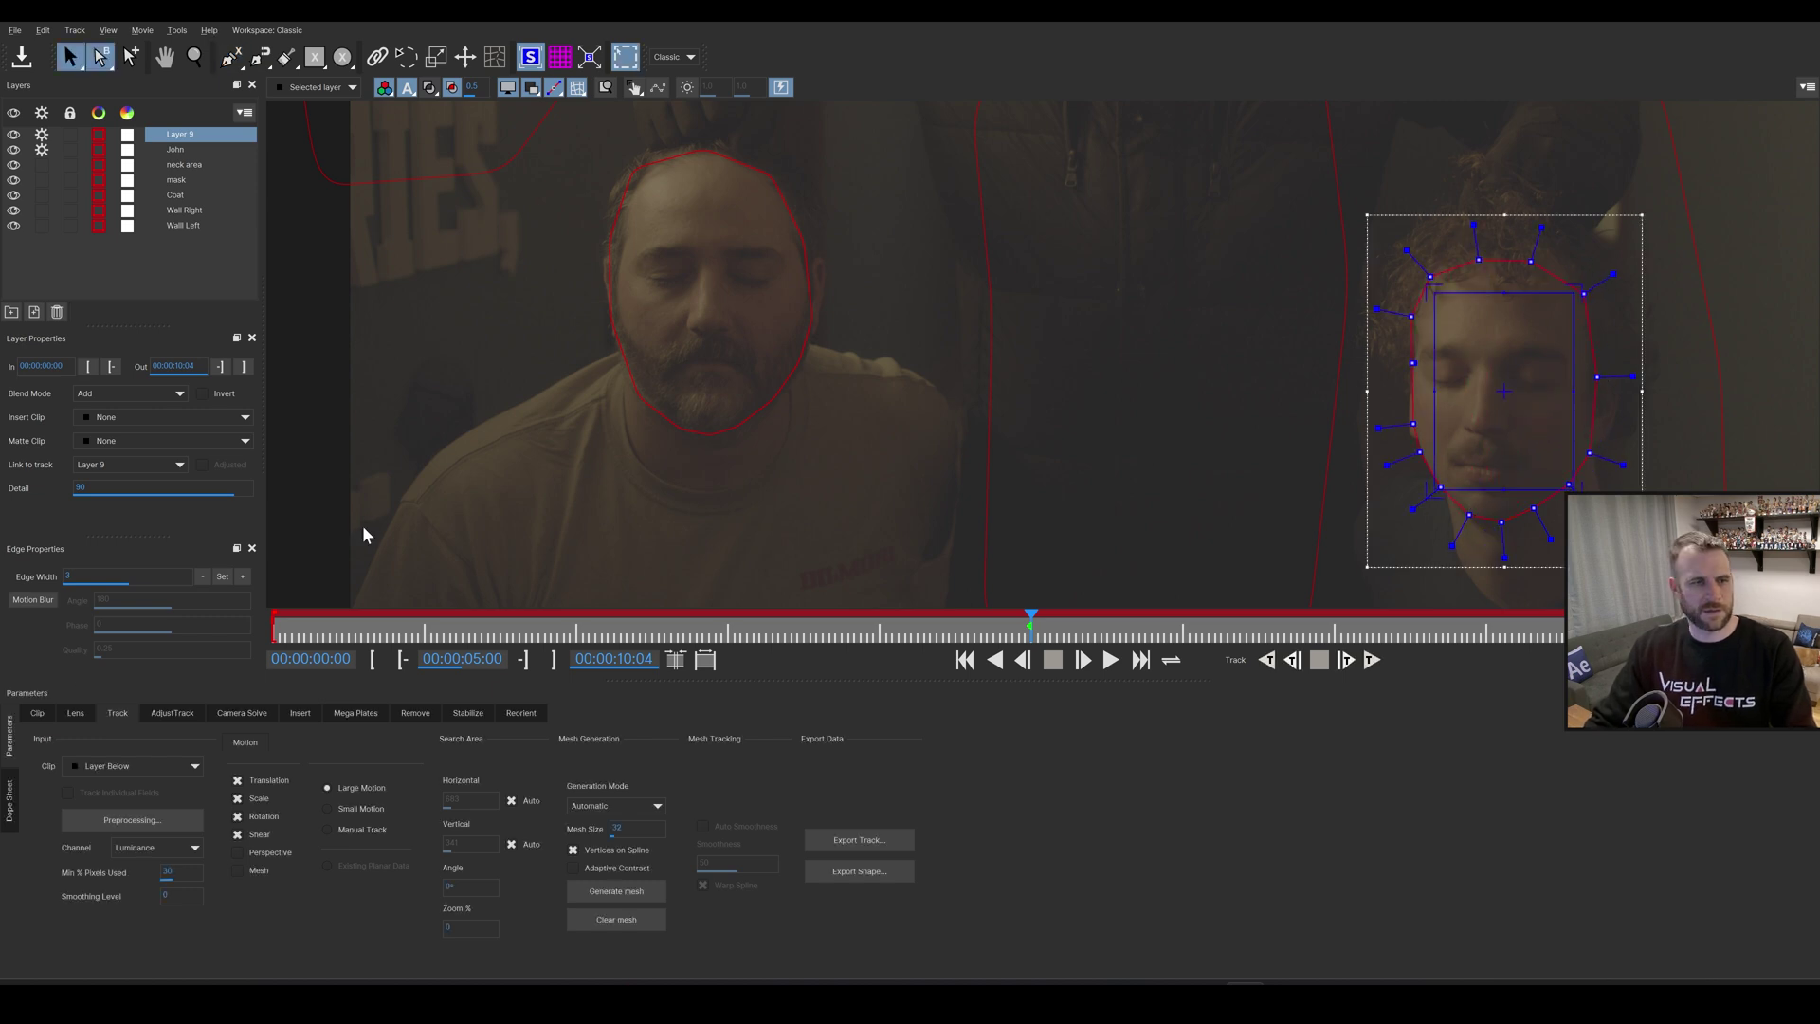
- Enable Perspective and Mesh motion tracking for both face spline layers
{"action": "left_click", "coordinate": [252, 856]}
{"action": "left_click", "coordinate": [252, 868]}
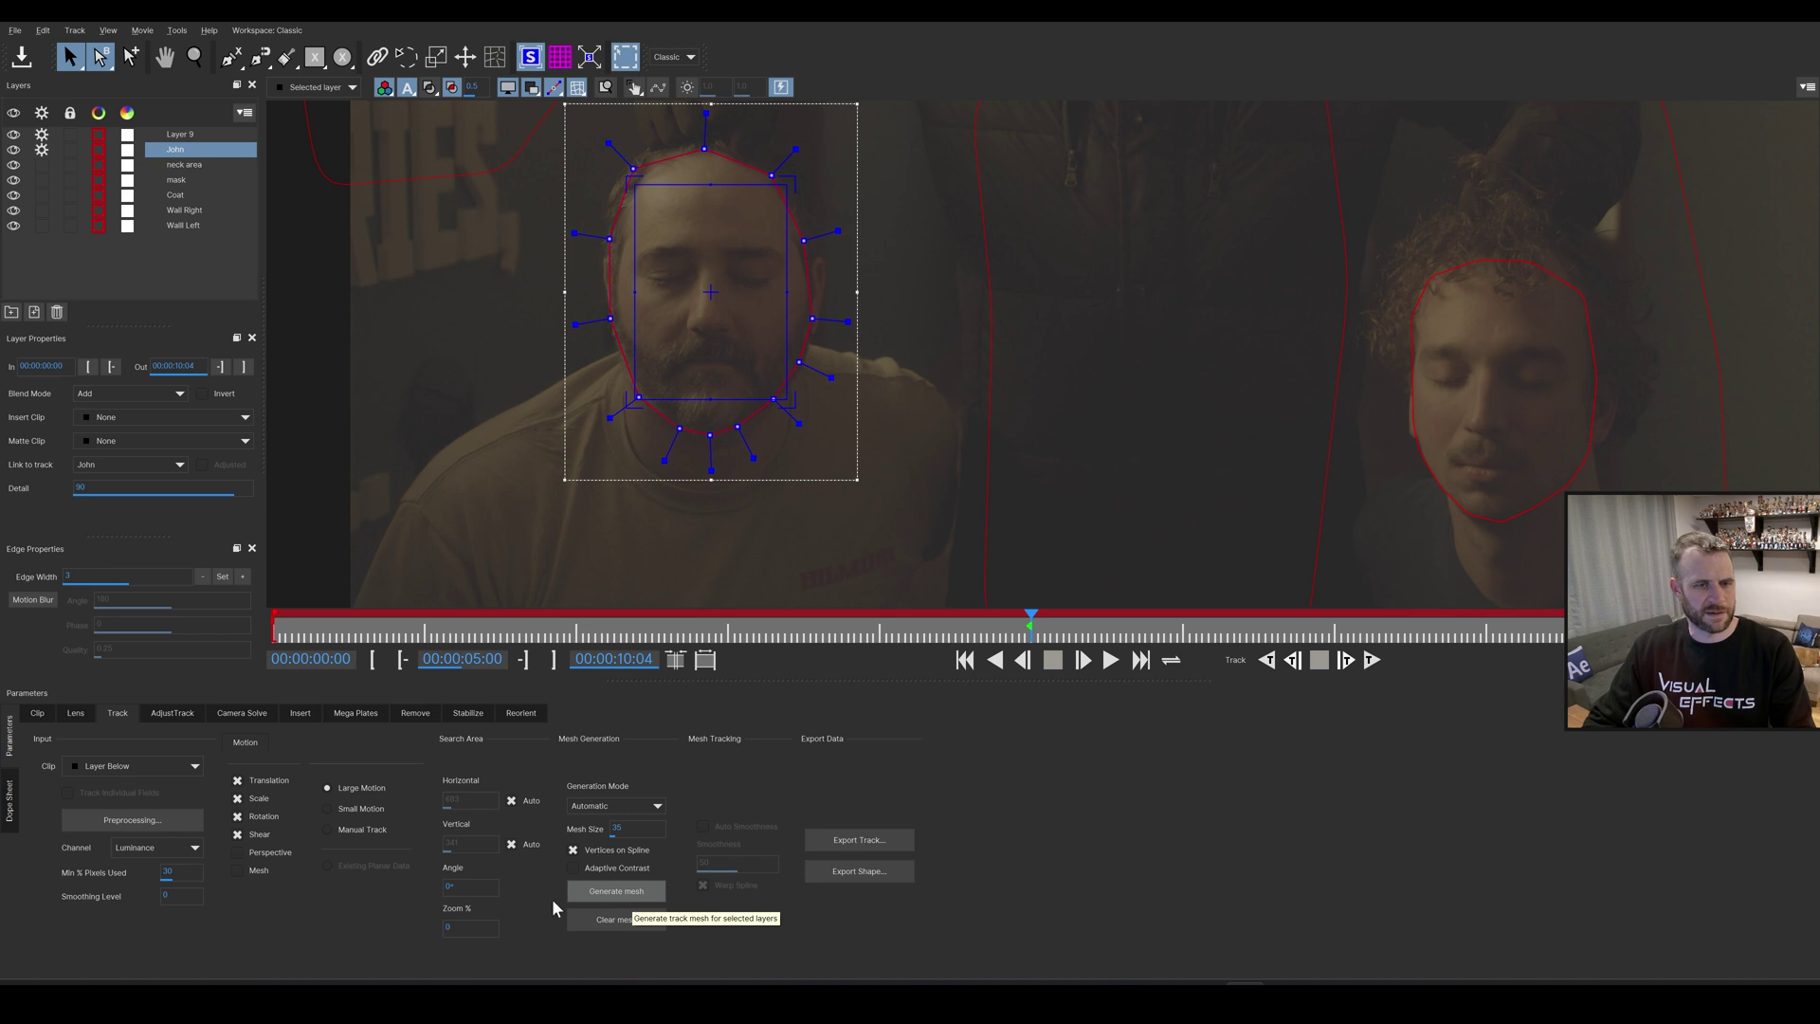
{"action": "left_click", "coordinate": [262, 871]}
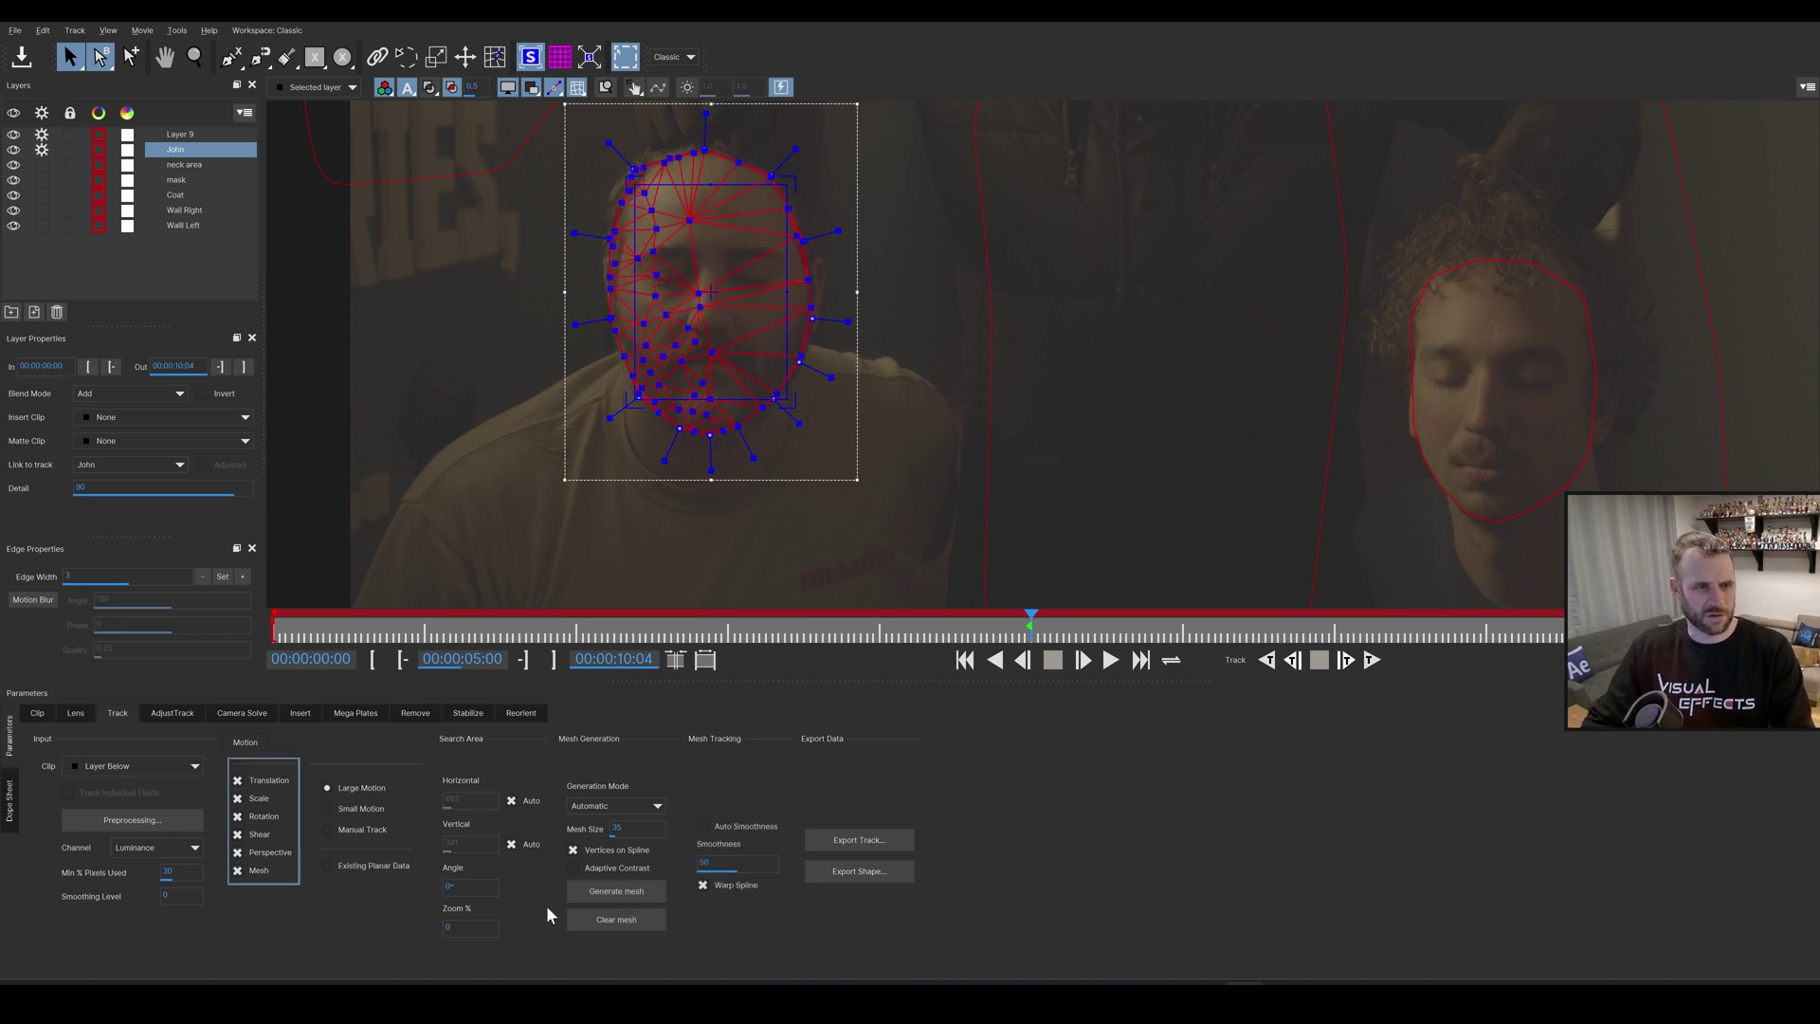
- Turn on Adaptive Contrast and regenerate the tracking meshes on both men's faces
{"action": "left_click", "coordinate": [627, 869]}
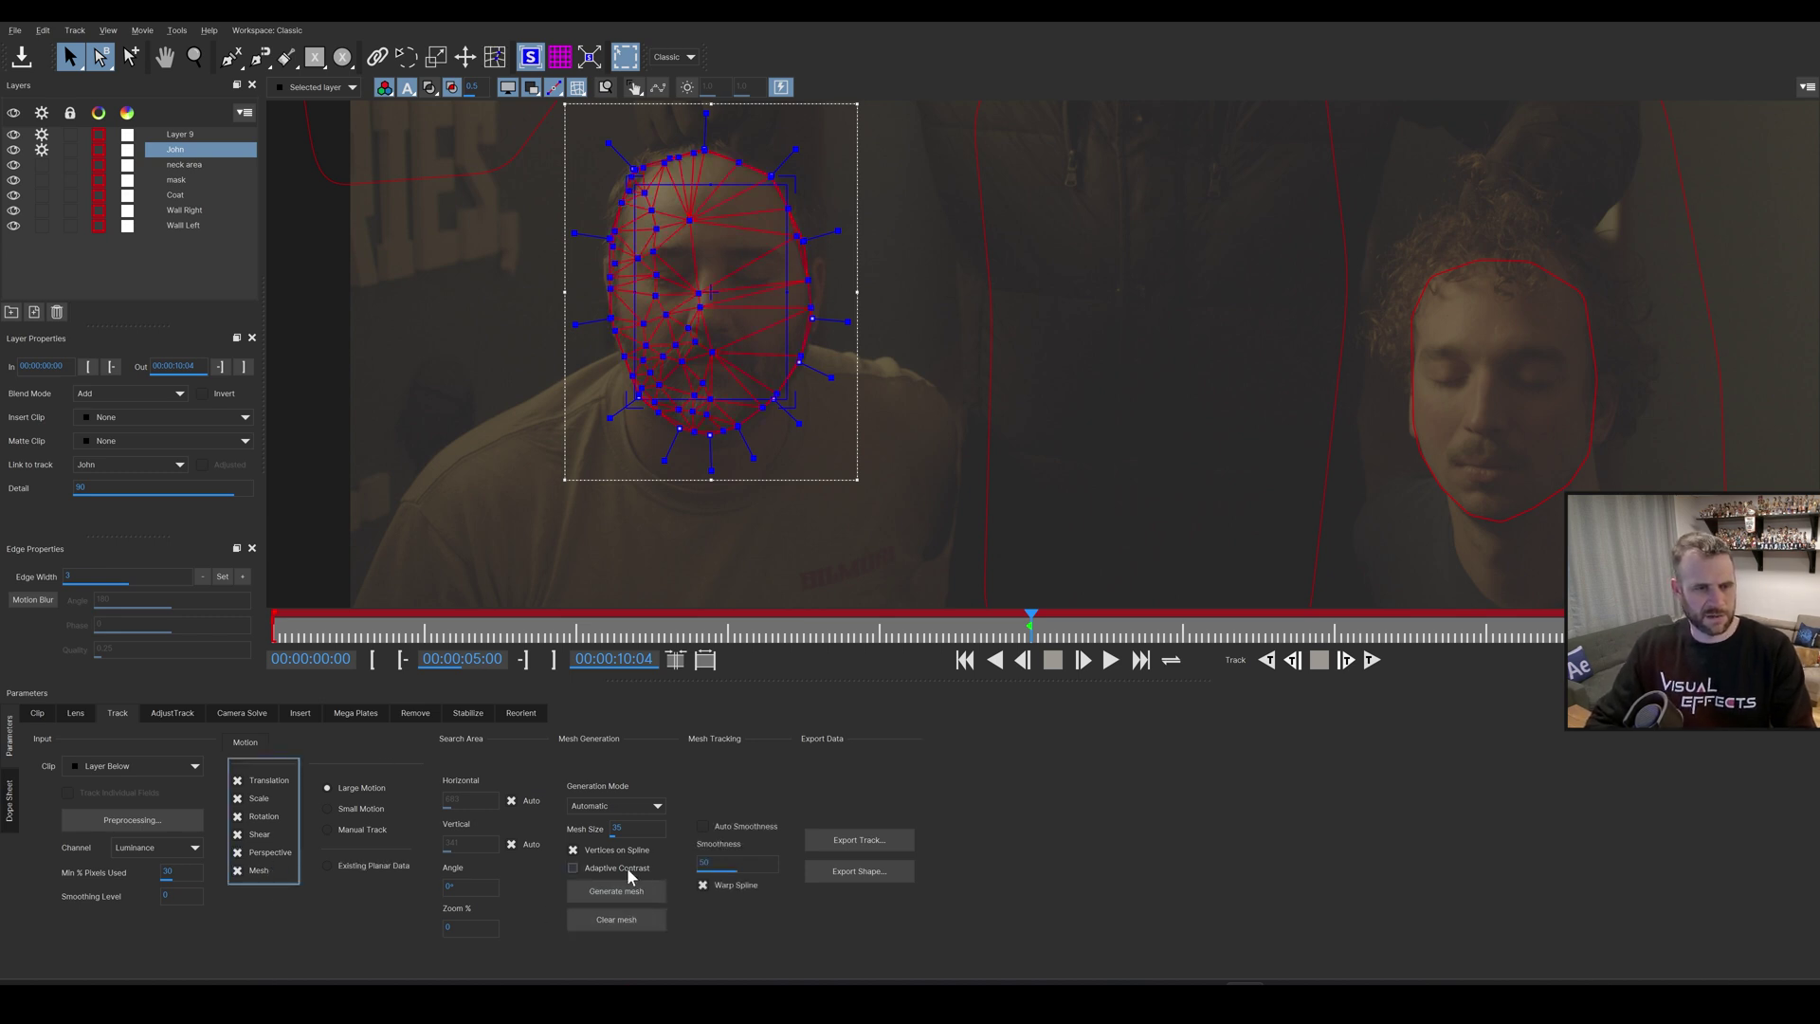
{"action": "left_click", "coordinate": [629, 893]}
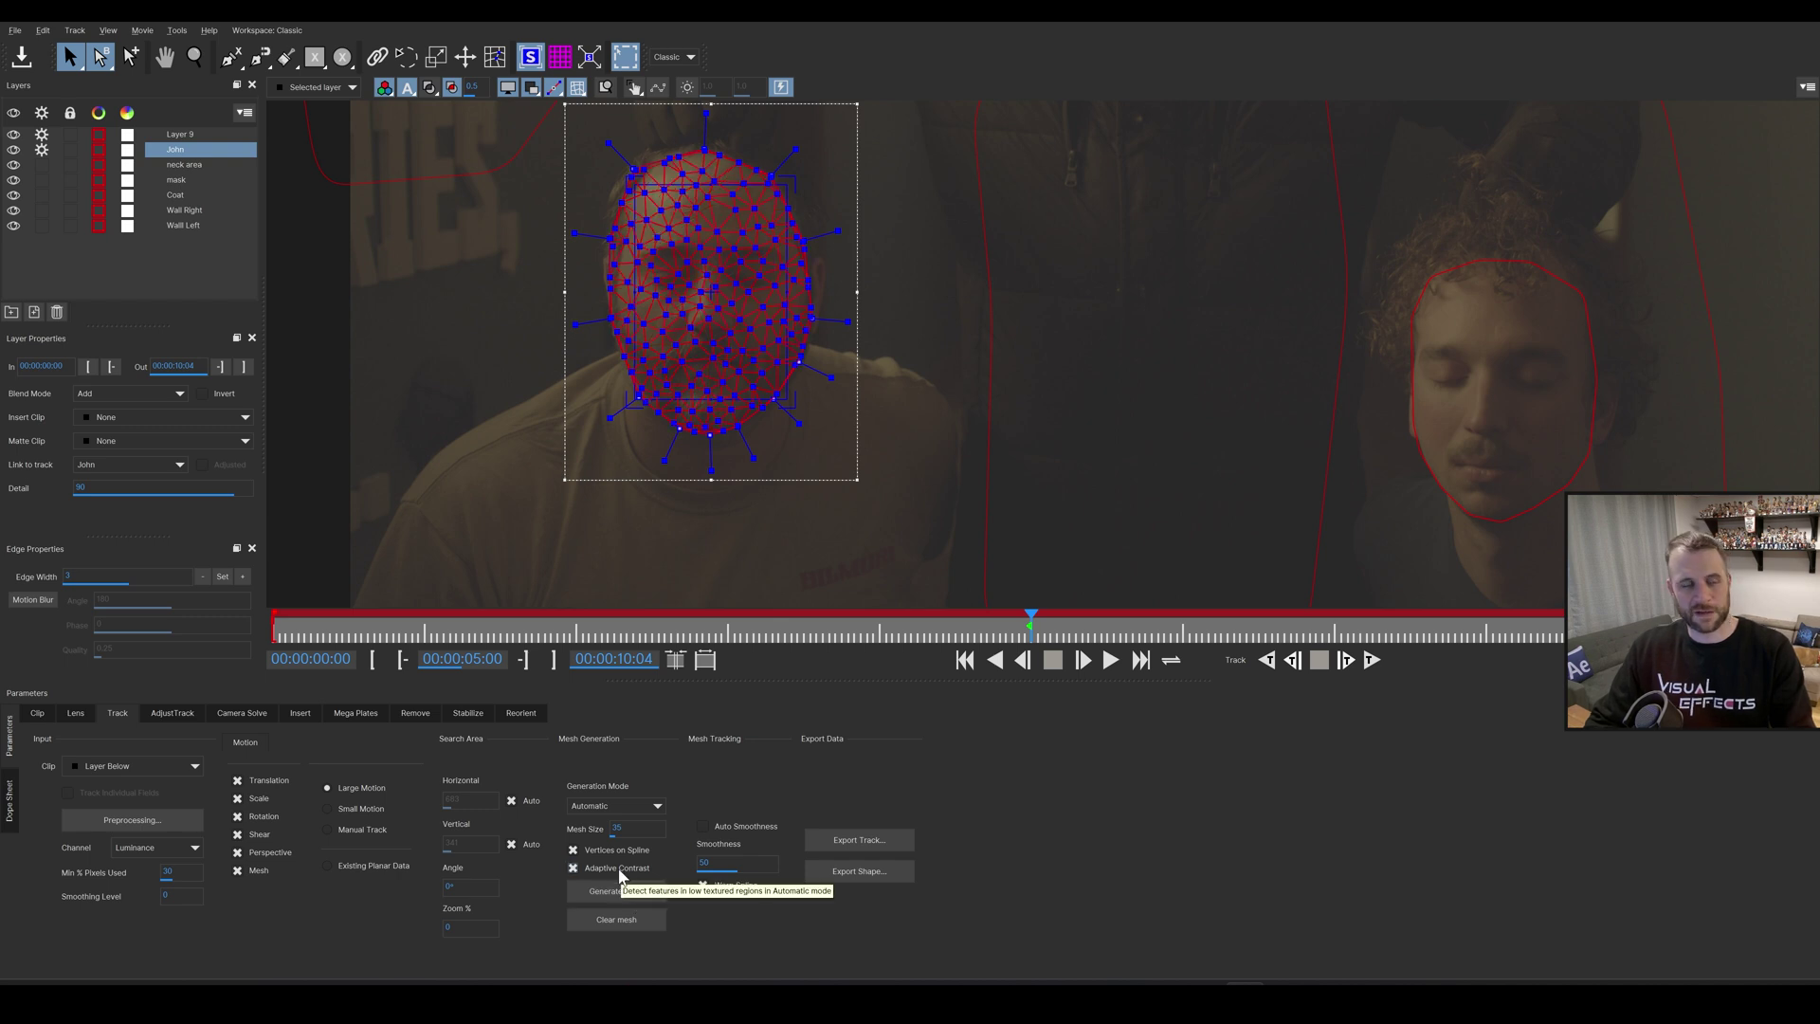
{"action": "left_click", "coordinate": [1469, 512]}
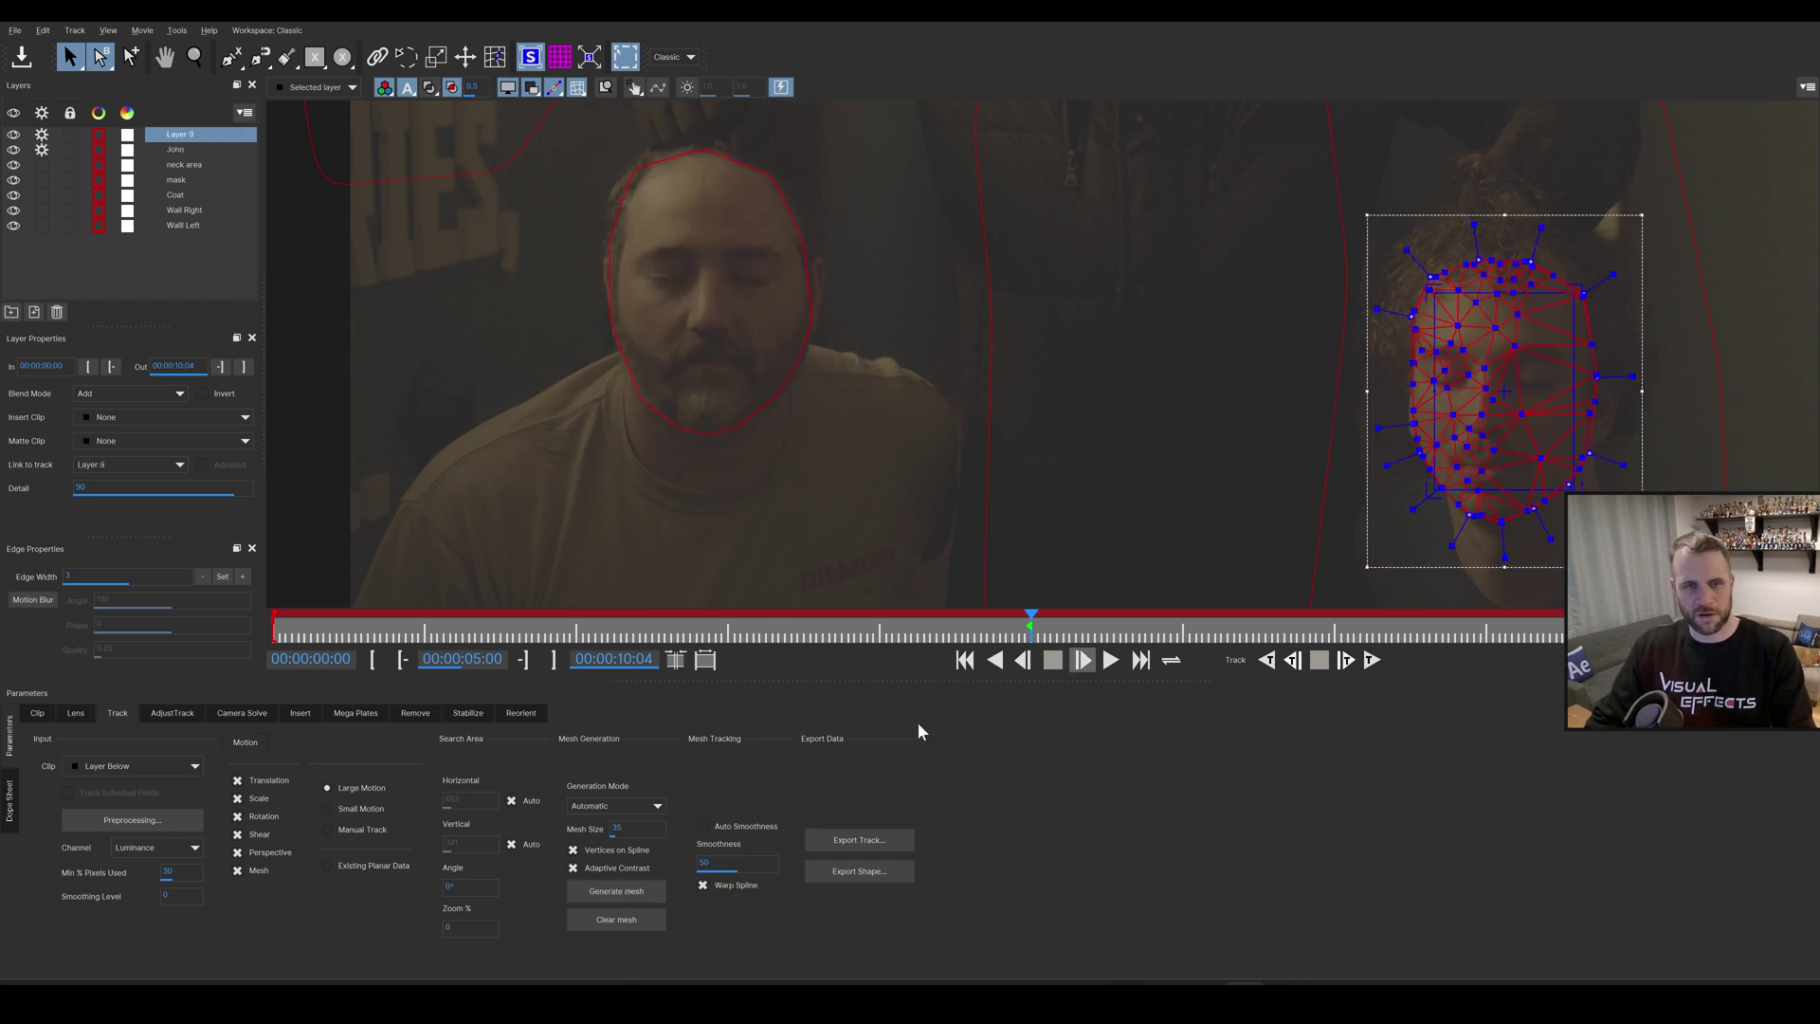
{"action": "left_click", "coordinate": [635, 893]}
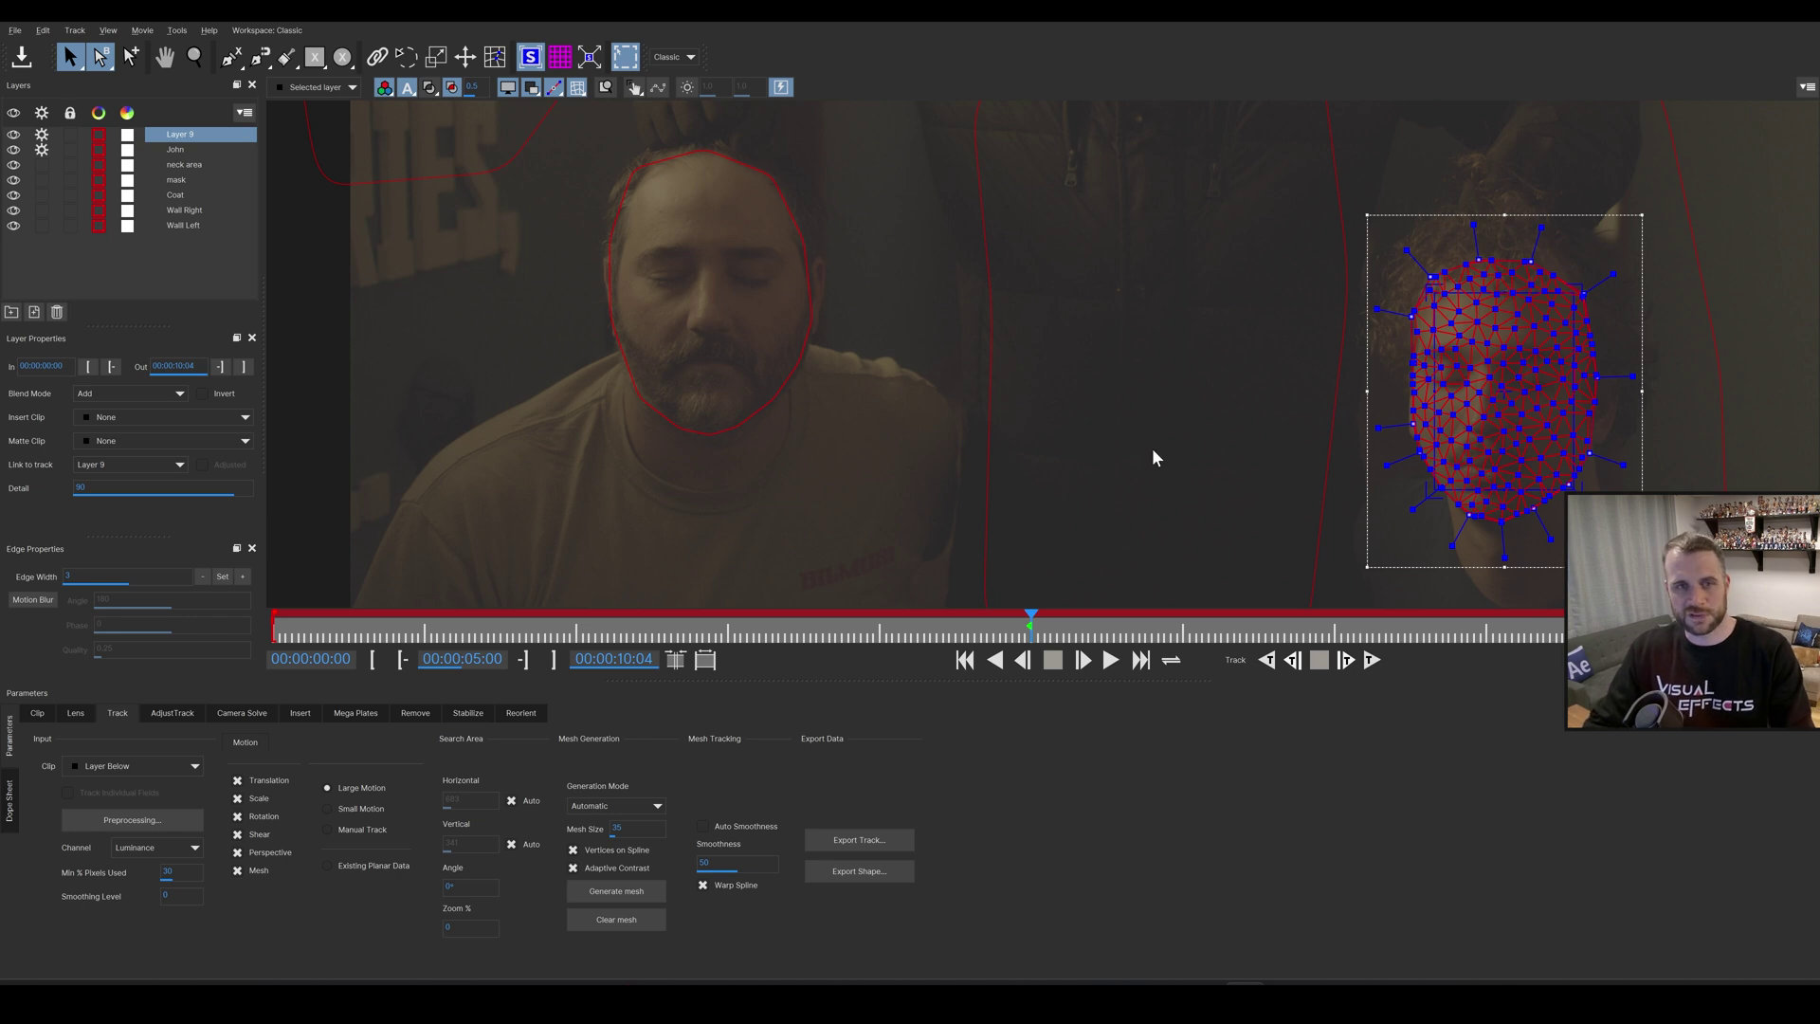
- Track both men's face layers forward and backward from frame 00:00:05:00
{"action": "left_click", "coordinate": [739, 427]}
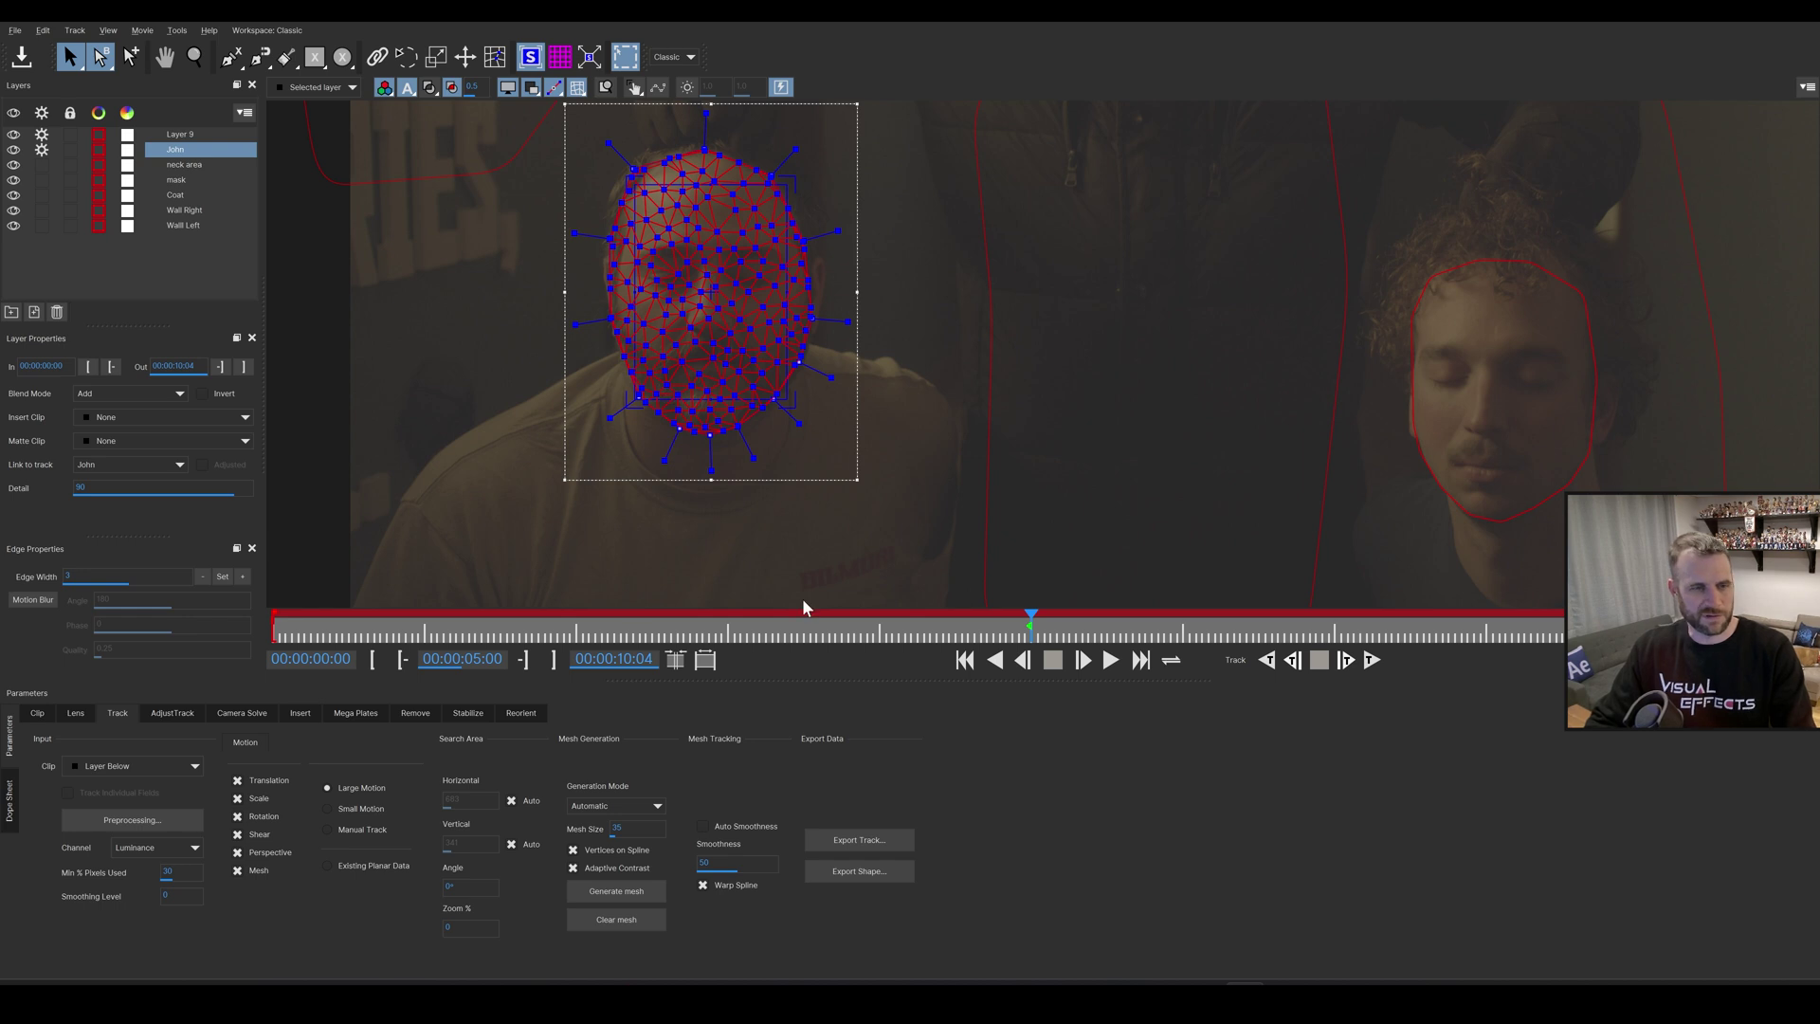
{"action": "left_click", "coordinate": [1370, 661]}
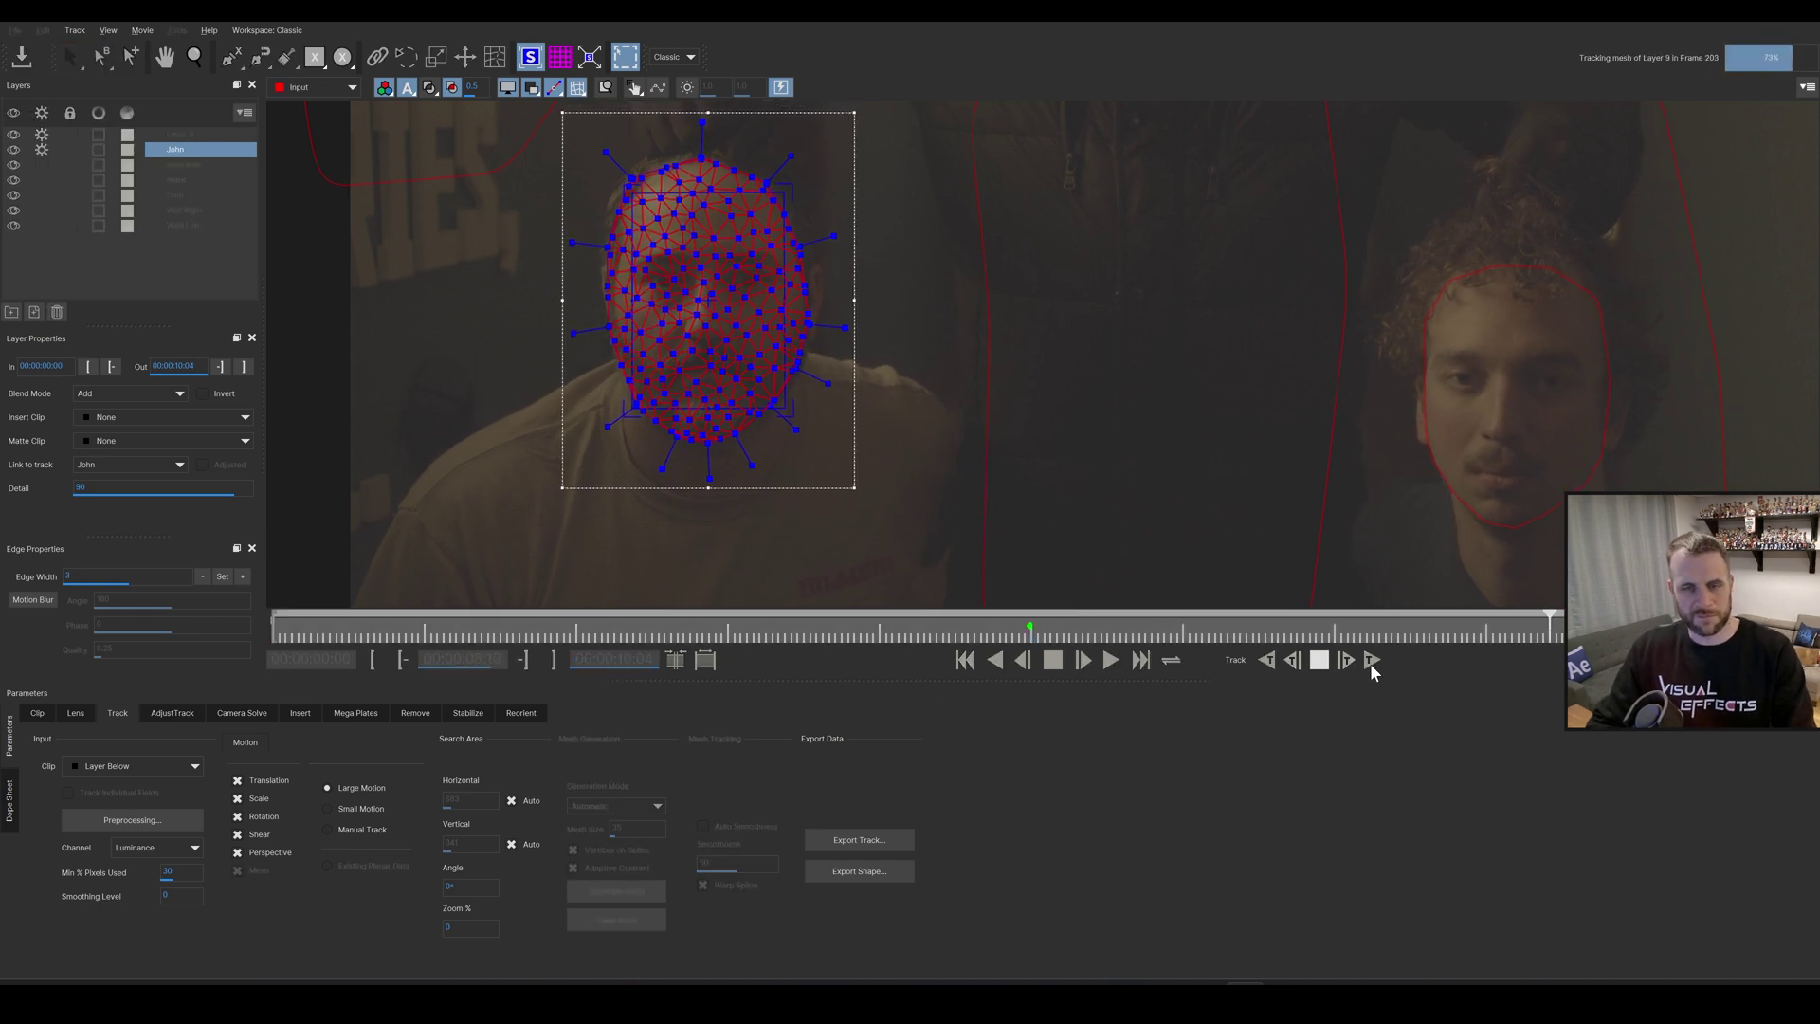
{"action": "left_click", "coordinate": [1266, 661]}
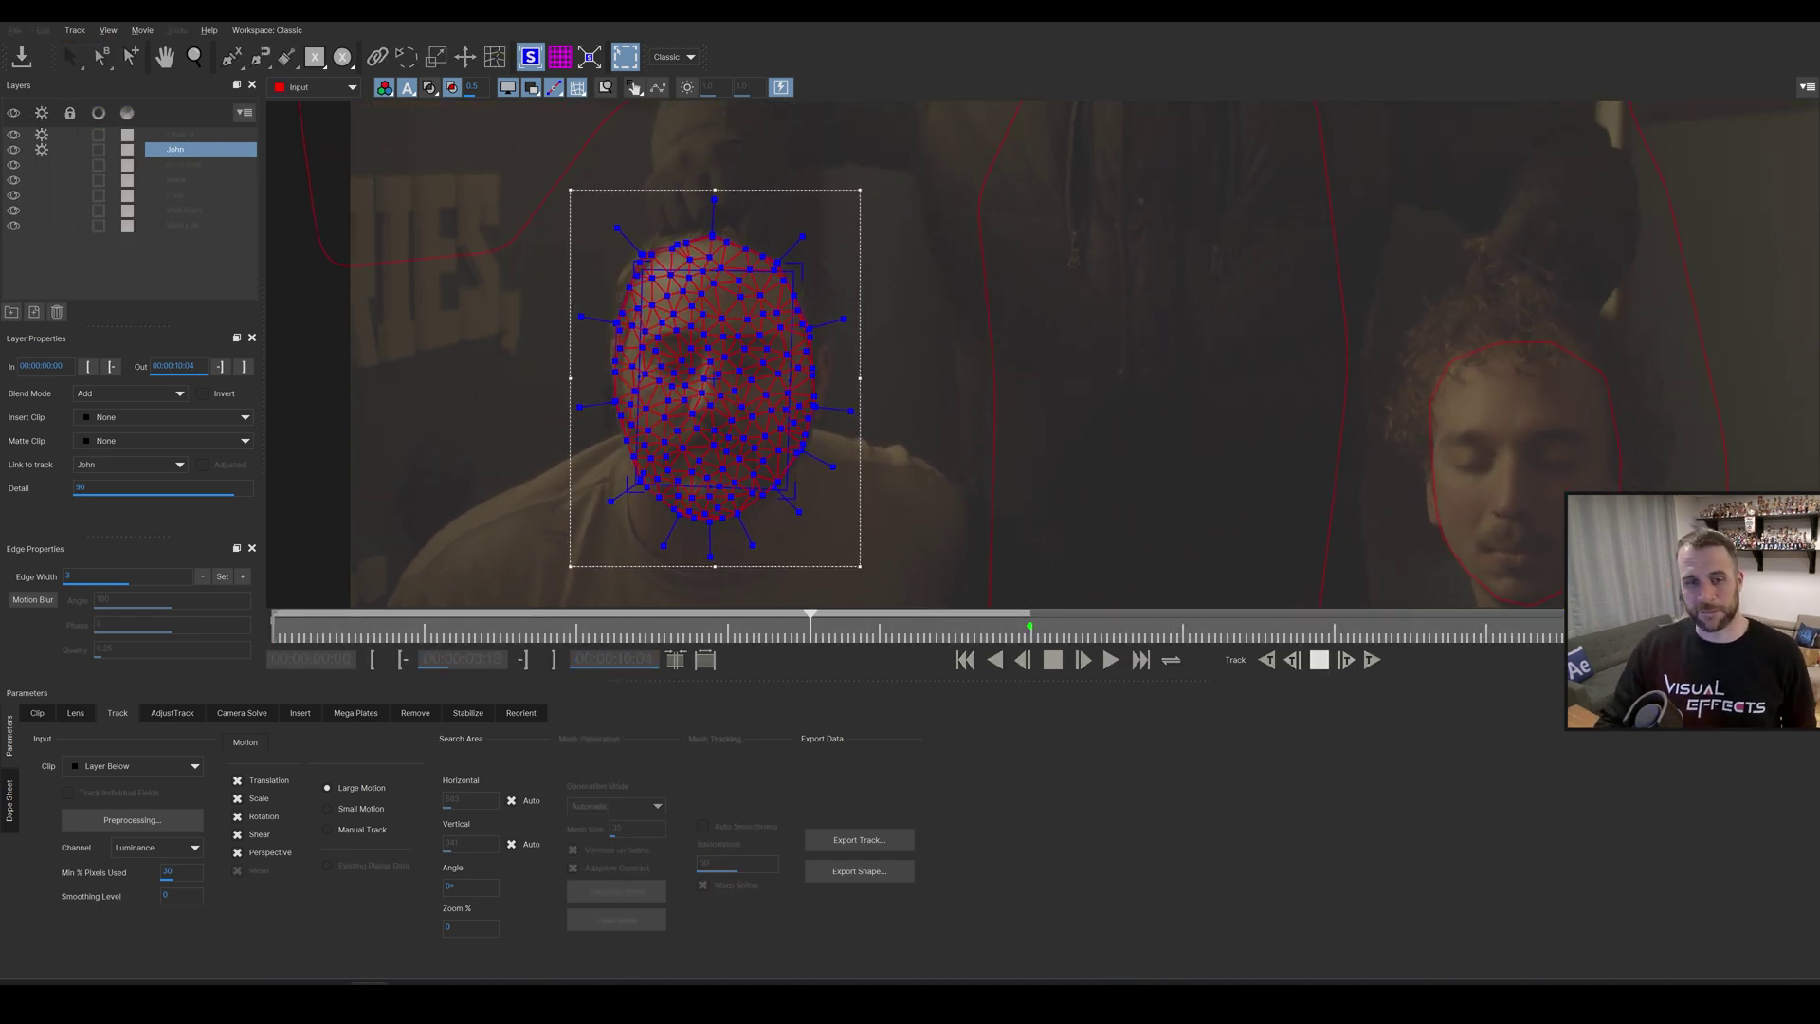
- Start the curly-haired man's layer at 00:00:02:17, and track the bearded man's face further back, starting his layer at 00:00:02:06
{"action": "left_click", "coordinate": [1486, 386]}
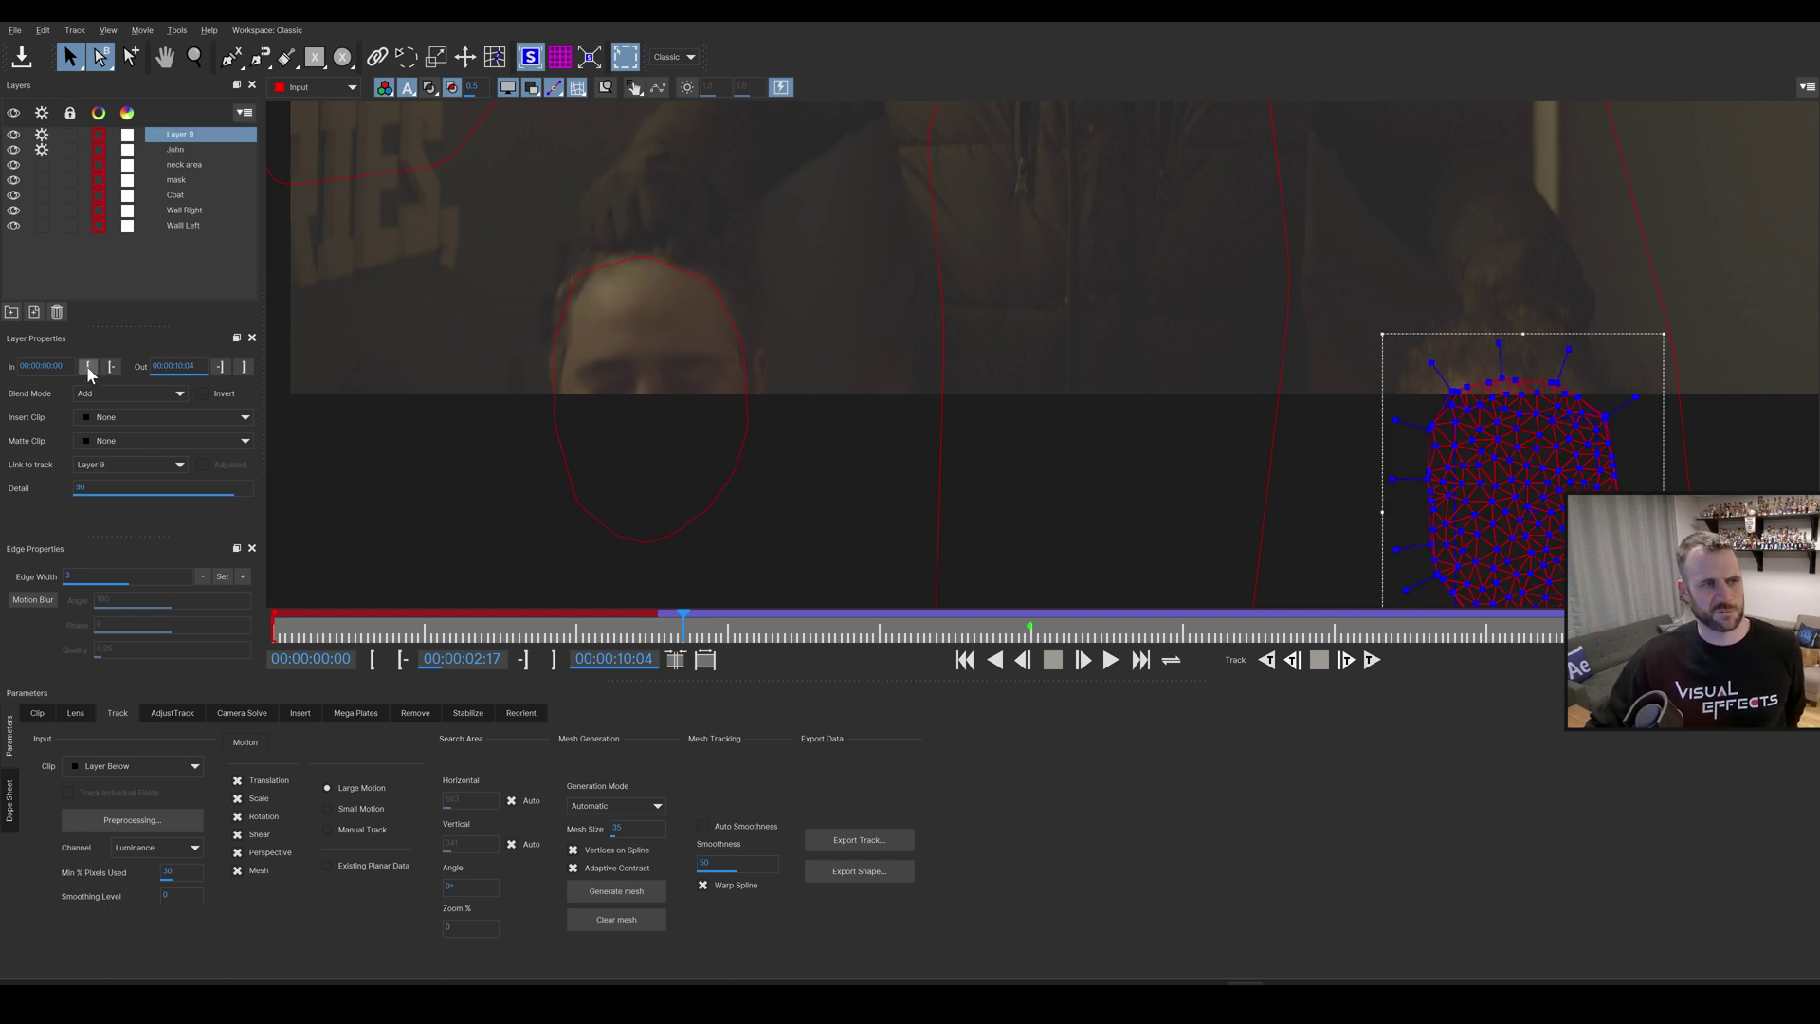
{"action": "left_click", "coordinate": [612, 271]}
{"action": "left_click_drag", "start_coordinate": [682, 633], "coordinate": [661, 641]}
{"action": "left_click", "coordinate": [1291, 662]}
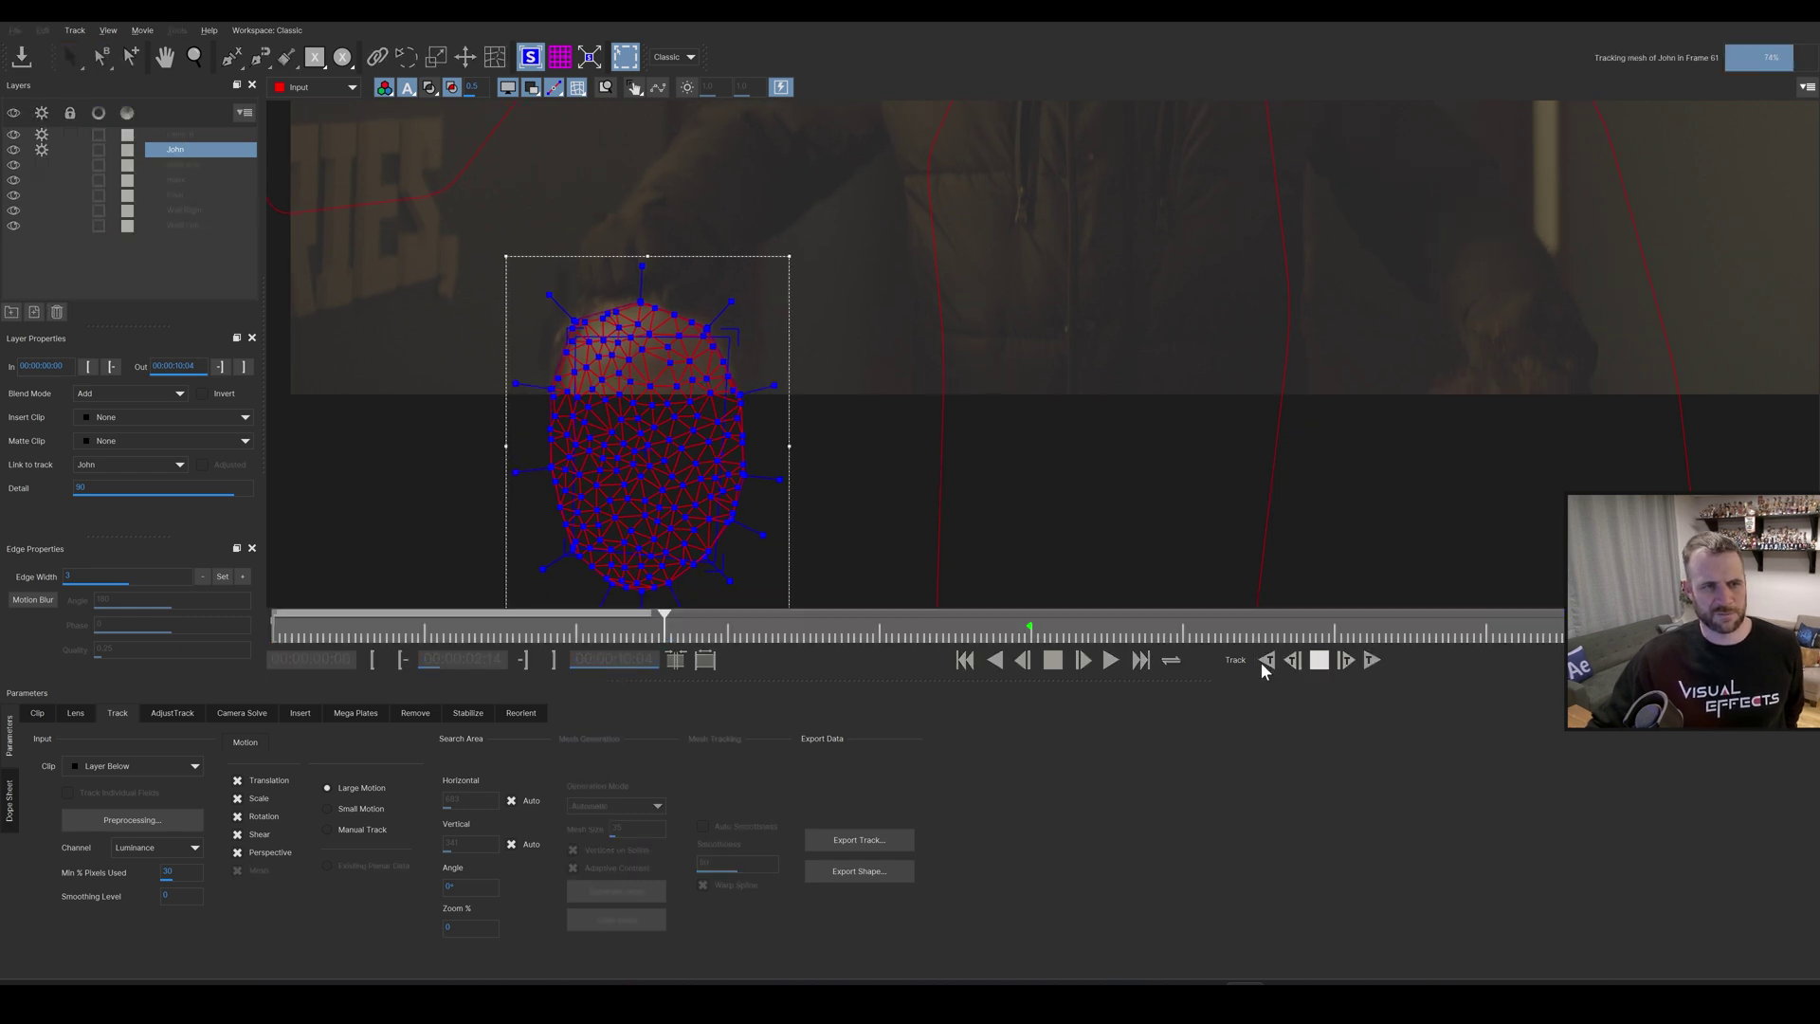
{"action": "left_click", "coordinate": [1321, 662]}
- Rename Layer 9 with the curly-haired man's first name
{"action": "double_click", "coordinate": [178, 136]}
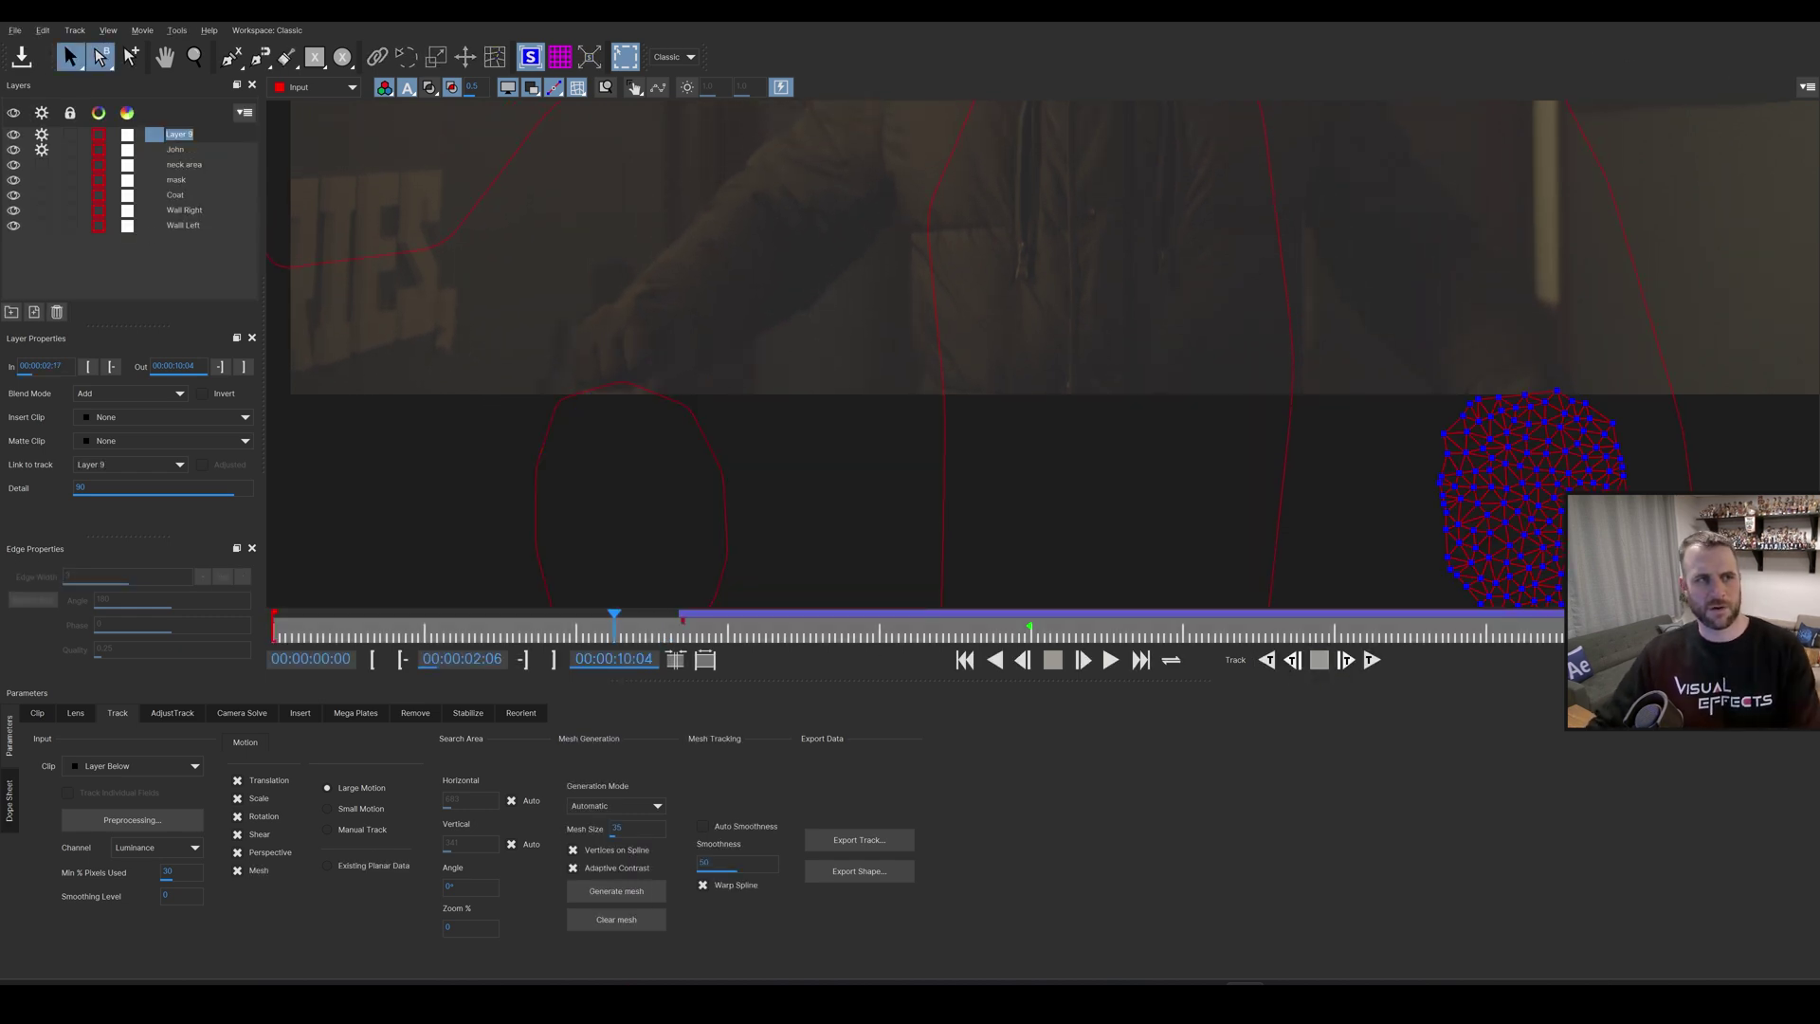
{"action": "type", "text": "Andrew"}
{"action": "left_click", "coordinate": [202, 139]}
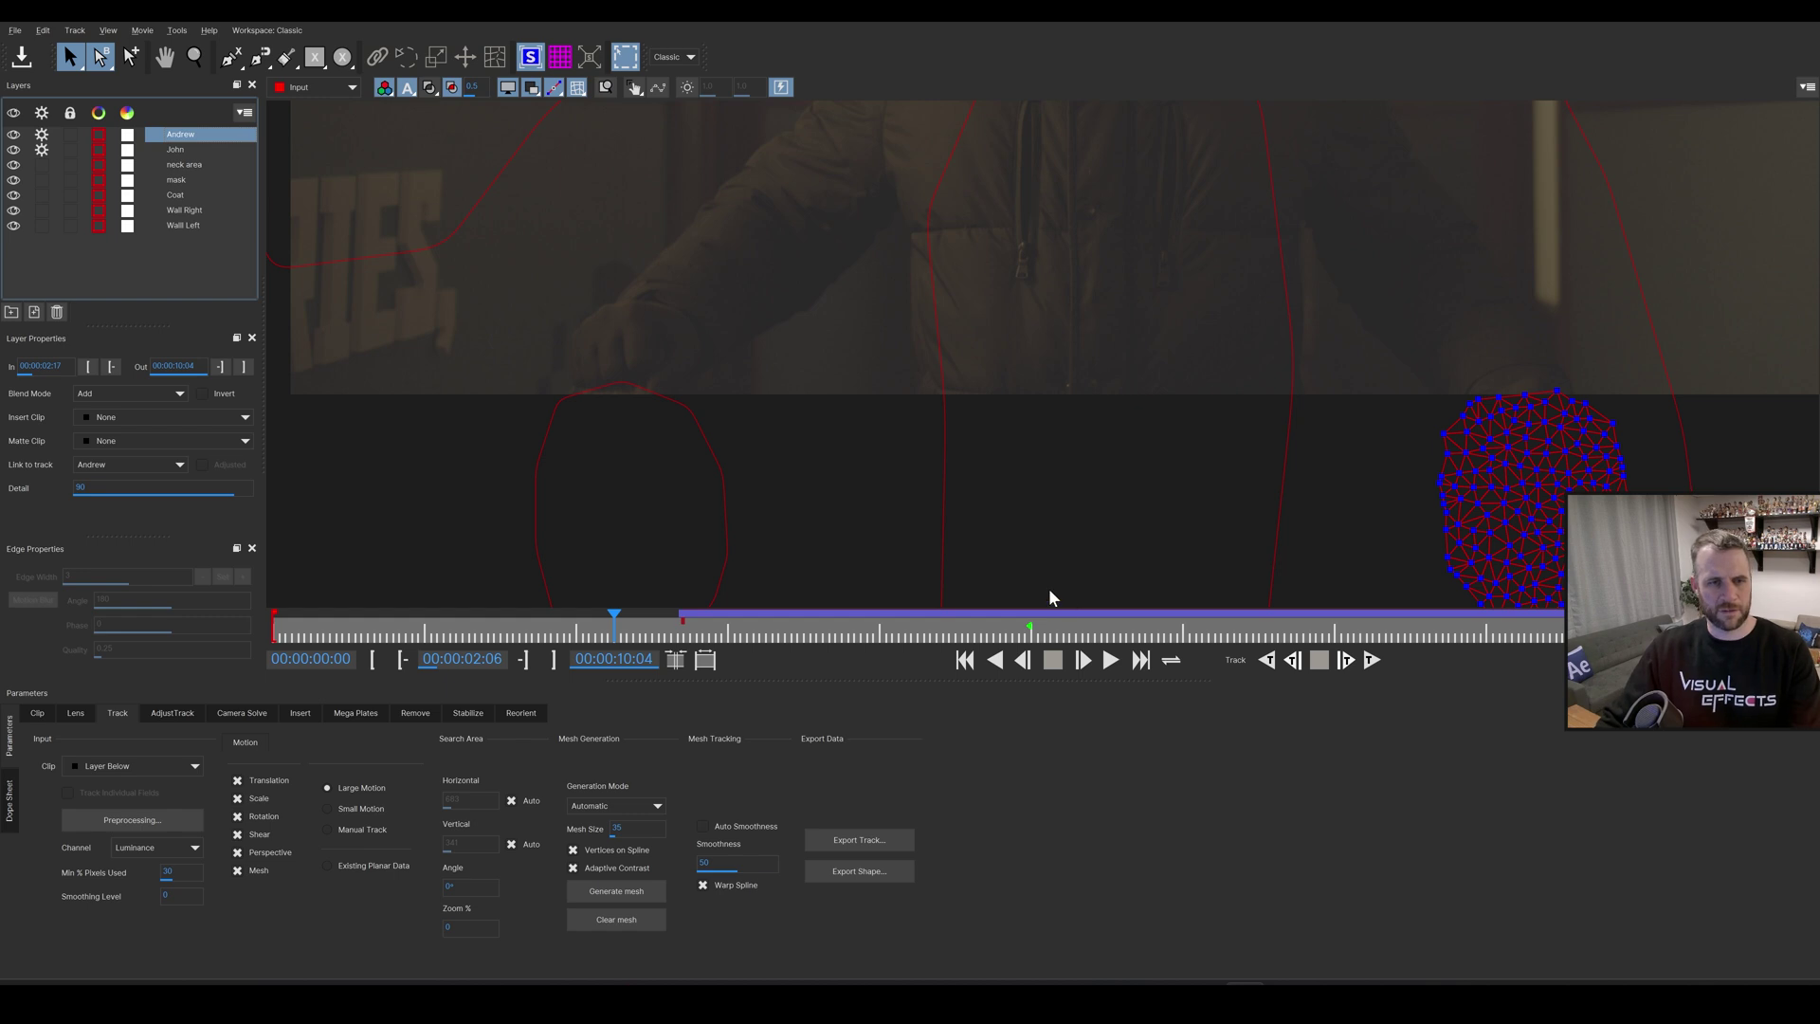
- Review the face tracks from frame 00:00:05:00, examining how closely the bearded man's mesh follows his face up to 00:00:07:00
{"action": "left_click", "coordinate": [1033, 631]}
{"action": "left_click", "coordinate": [1029, 635]}
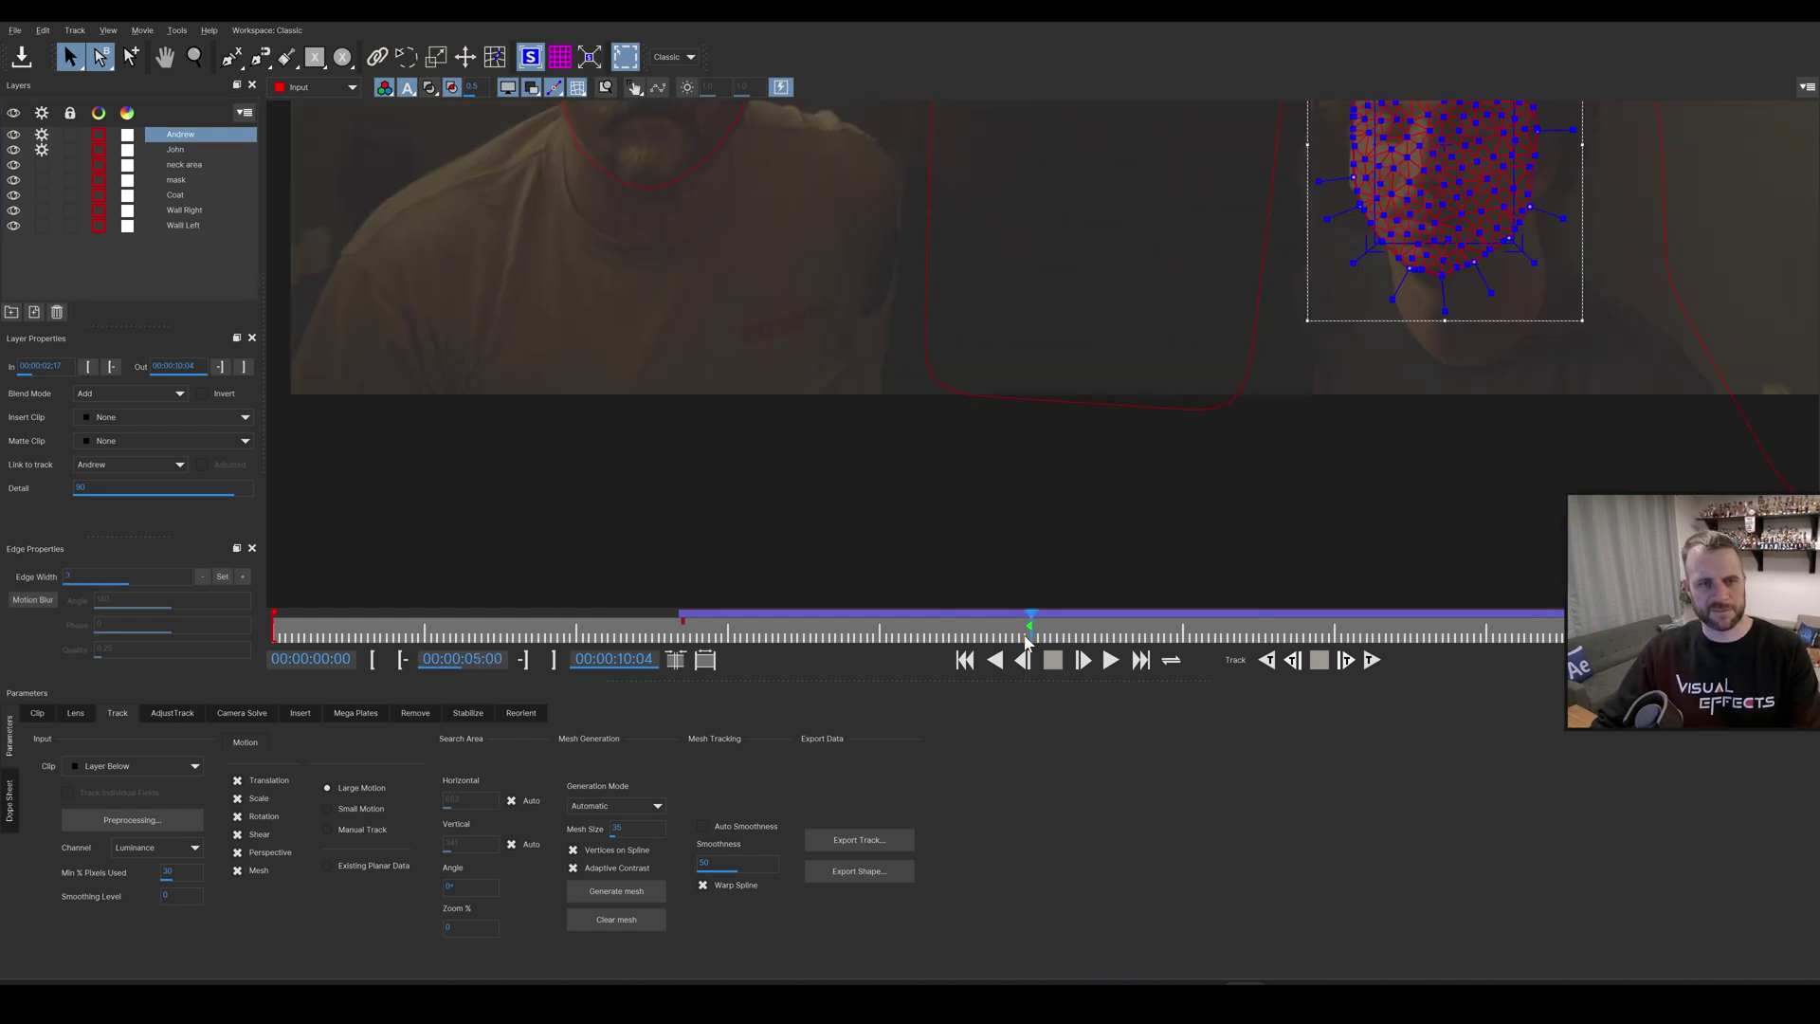
{"action": "scroll", "coordinate": [1136, 299], "scroll_direction": "down", "scroll_amount": 1}
{"action": "key", "text": "x"}
{"action": "left_click_drag", "start_coordinate": [1120, 358], "coordinate": [1103, 597]}
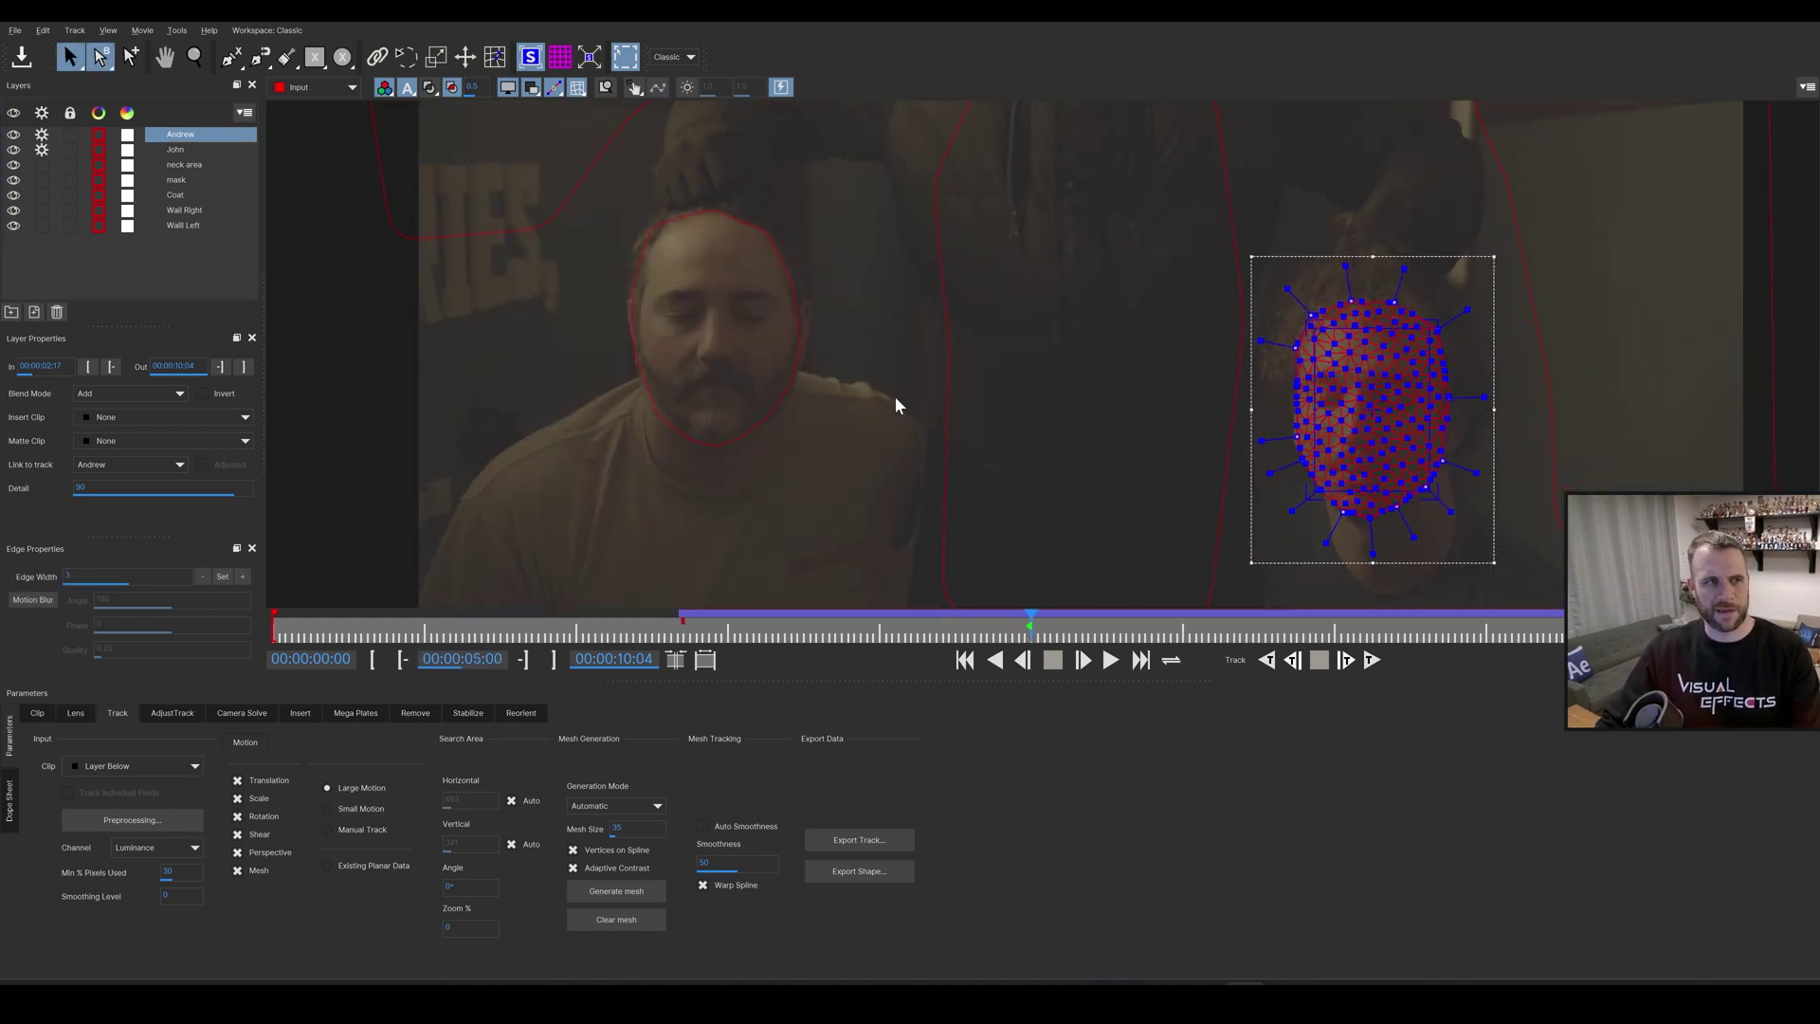
{"action": "left_click", "coordinate": [590, 57]}
{"action": "left_click", "coordinate": [685, 223]}
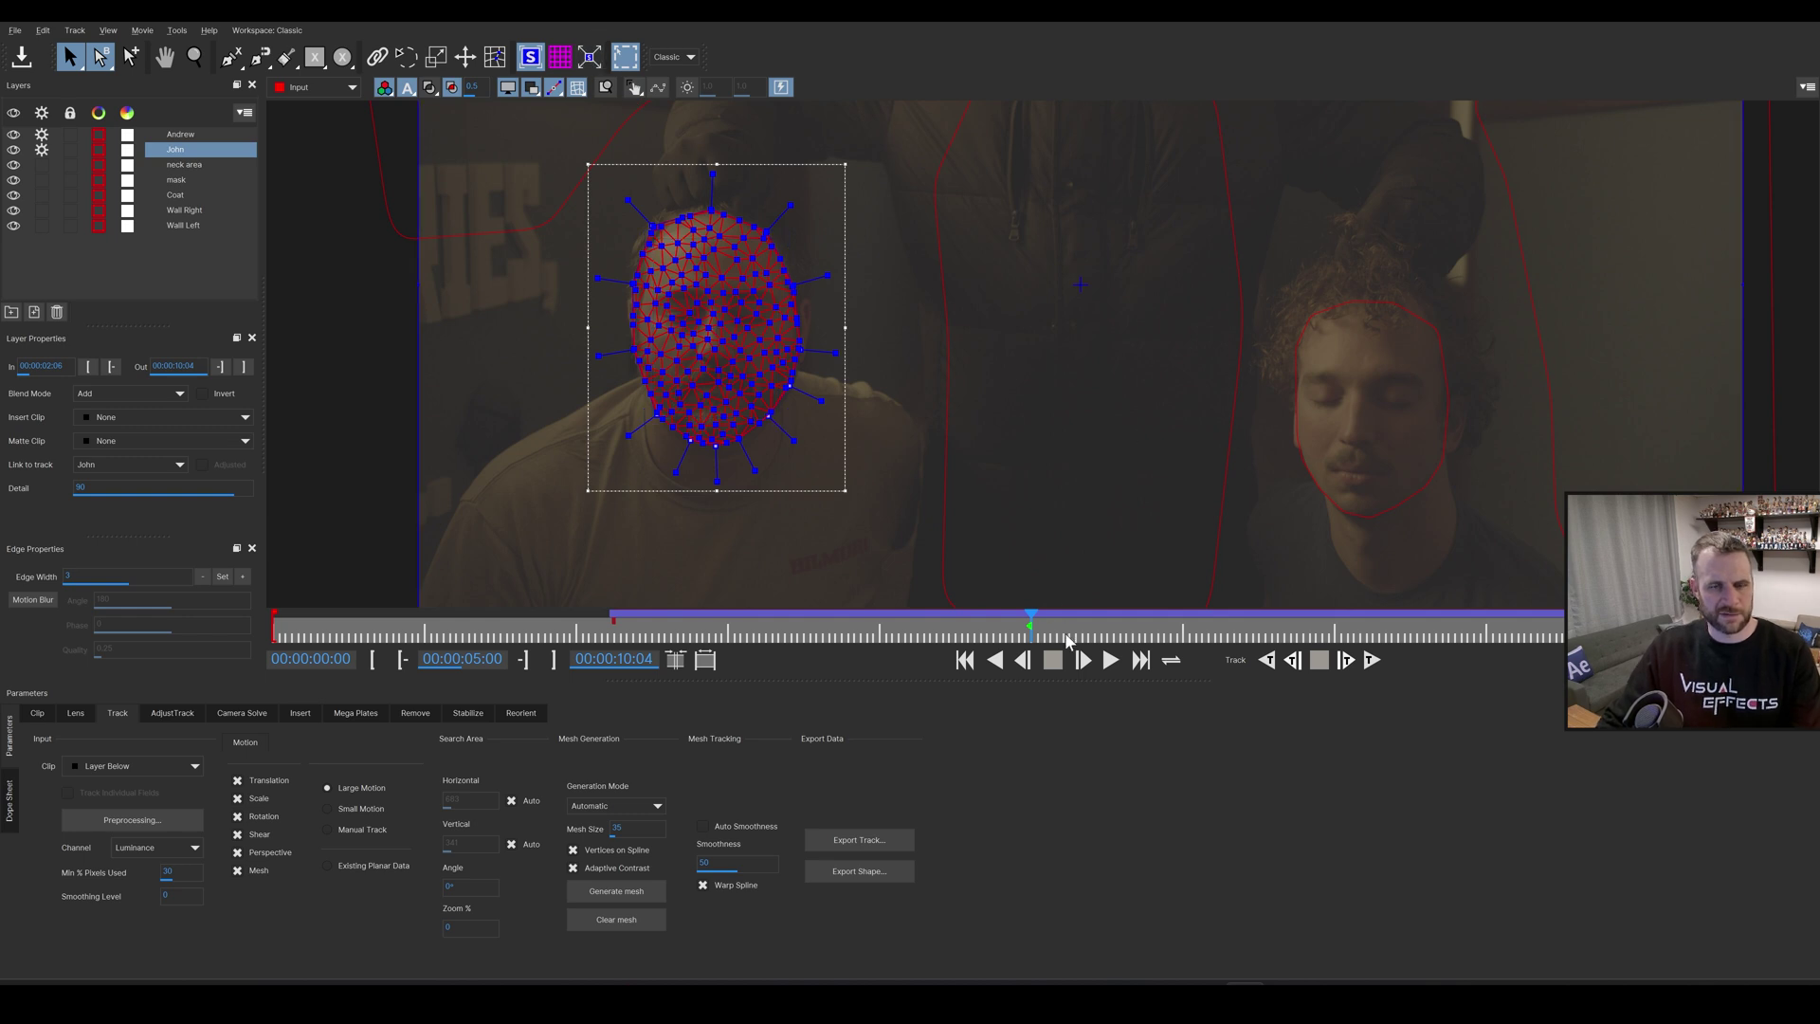
{"action": "scroll", "coordinate": [883, 407], "scroll_direction": "up", "scroll_amount": 3}
{"action": "key", "text": "x"}
{"action": "left_click_drag", "start_coordinate": [798, 486], "coordinate": [1250, 590]}
{"action": "scroll", "coordinate": [1169, 502], "scroll_direction": "up", "scroll_amount": 3}
{"action": "key", "text": "x"}
{"action": "left_click_drag", "start_coordinate": [1090, 625], "coordinate": [1079, 626]}
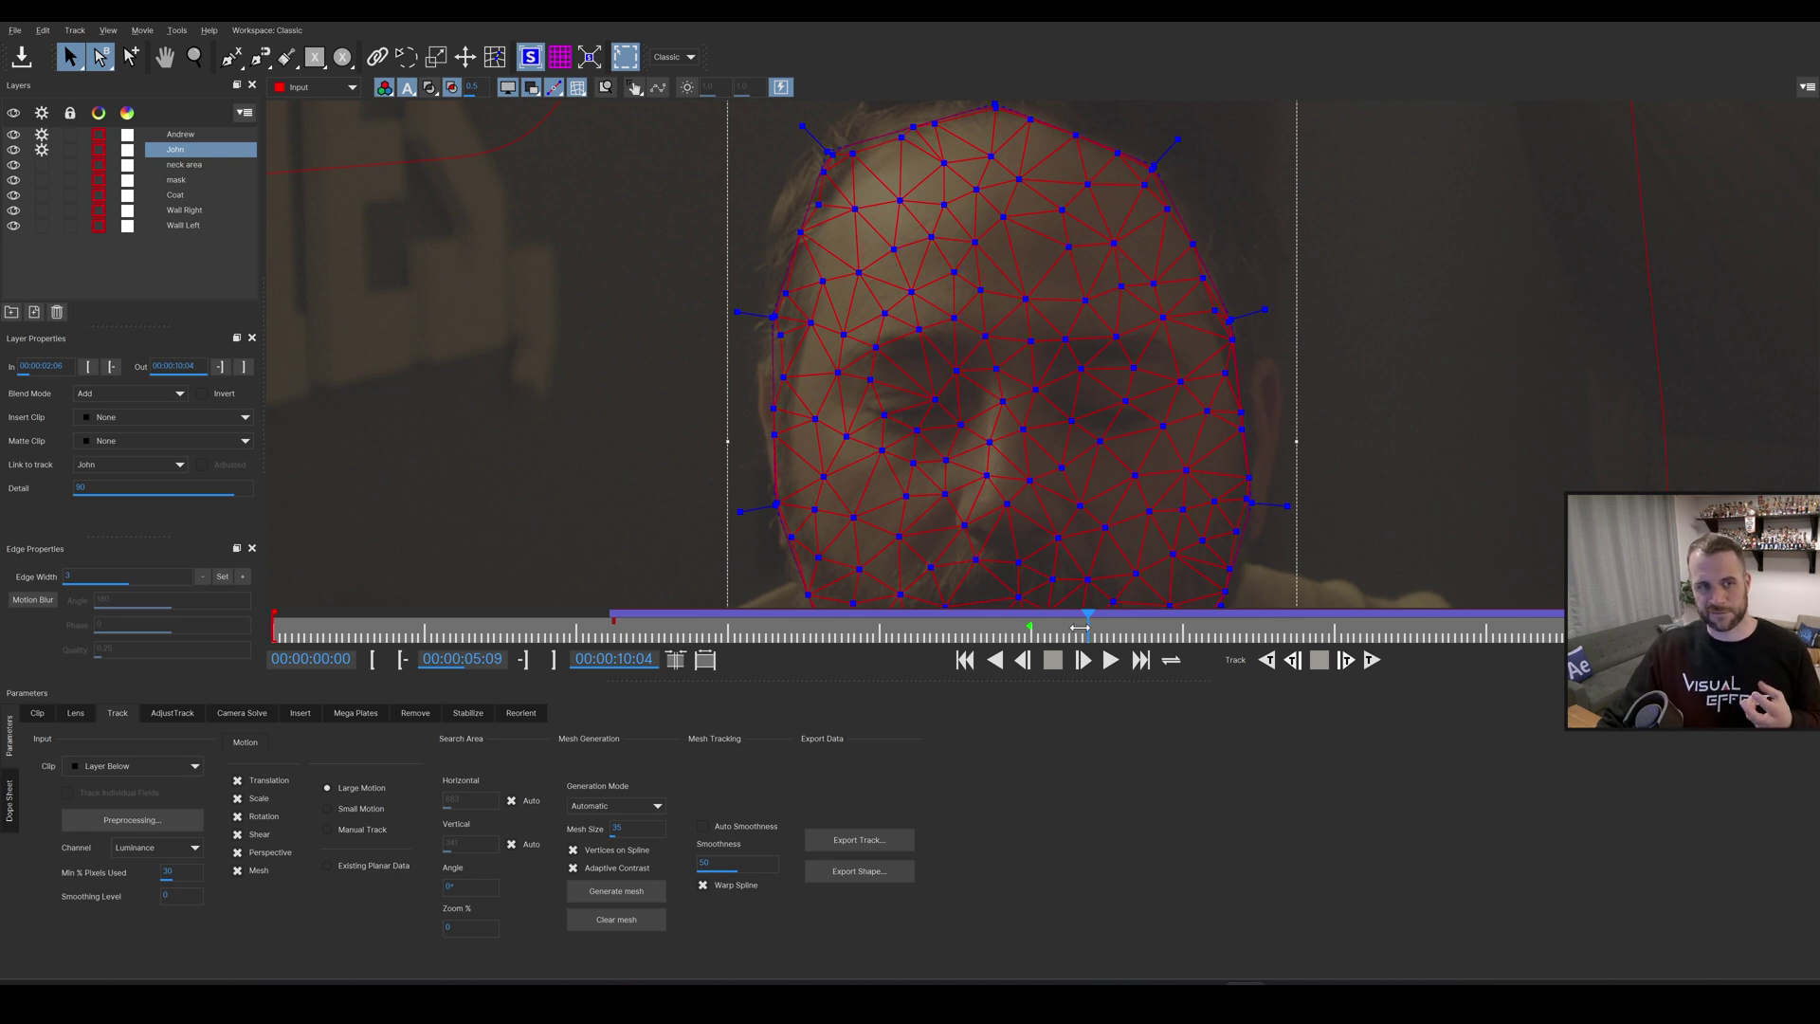
{"action": "left_click_drag", "start_coordinate": [1082, 627], "coordinate": [1324, 634]}
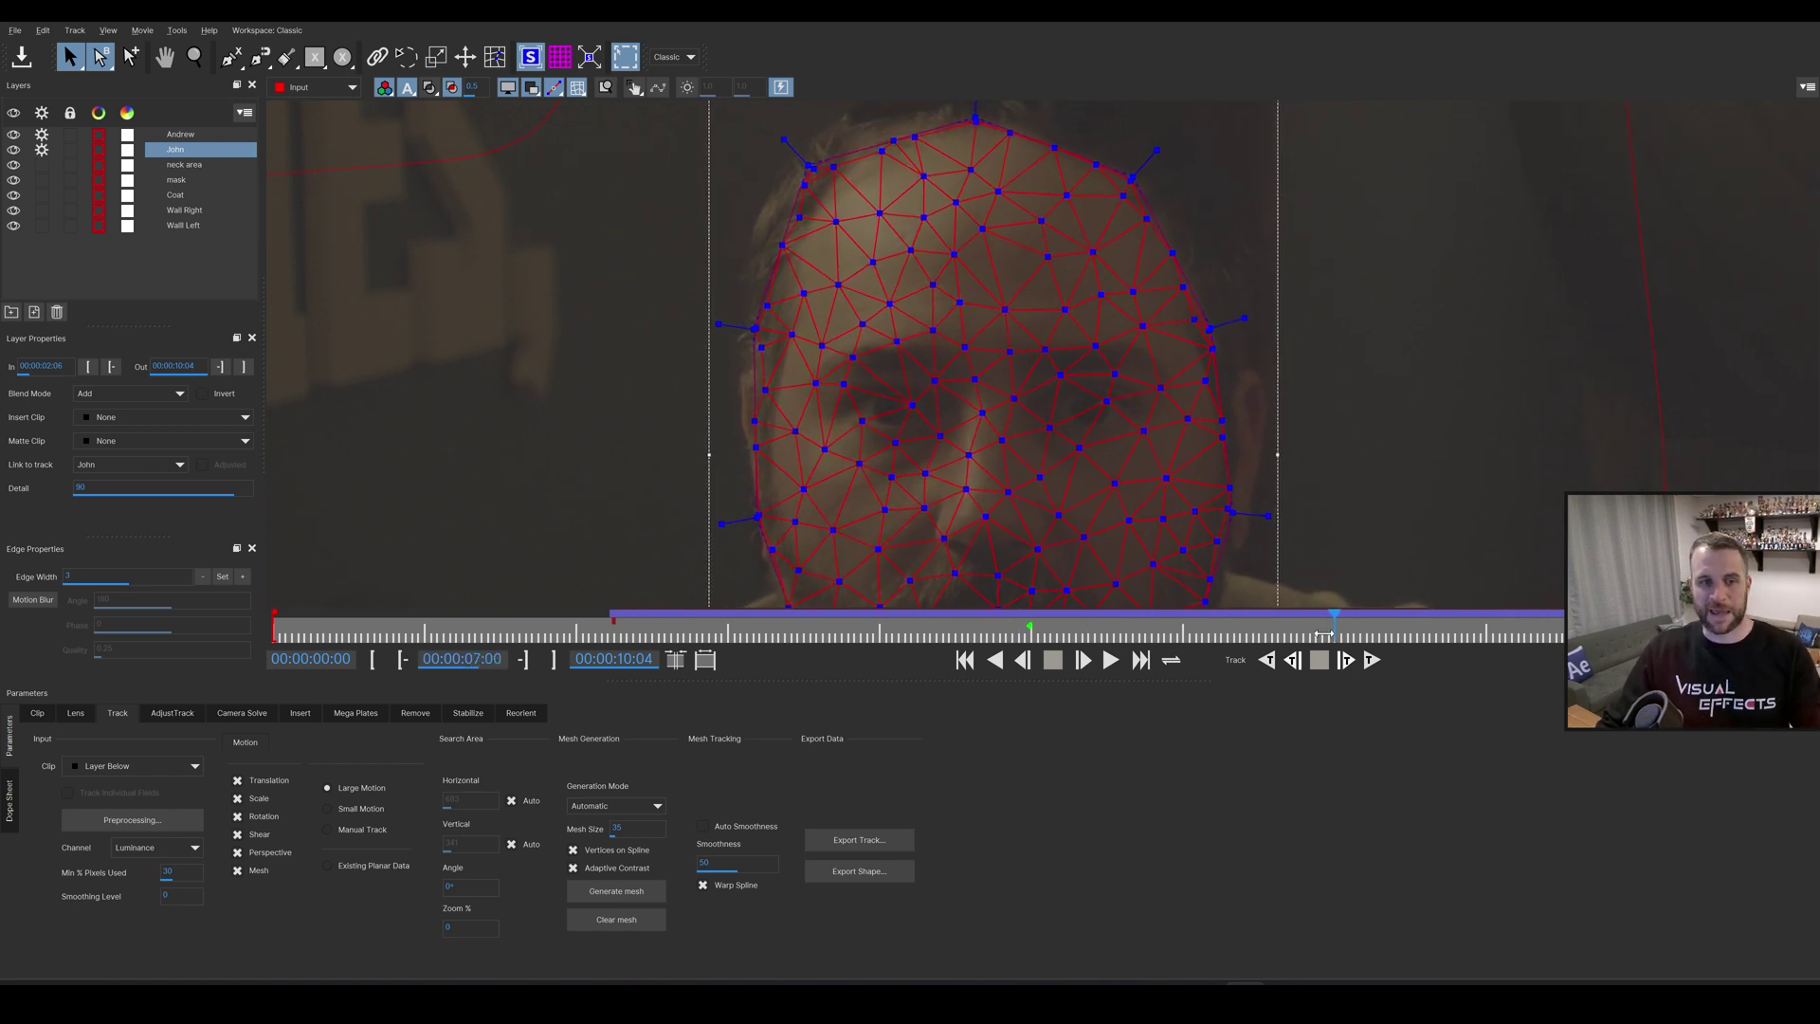
- Close the Mocha Pro plugin and save the tracking changes
{"action": "left_click", "coordinate": [1798, 17]}
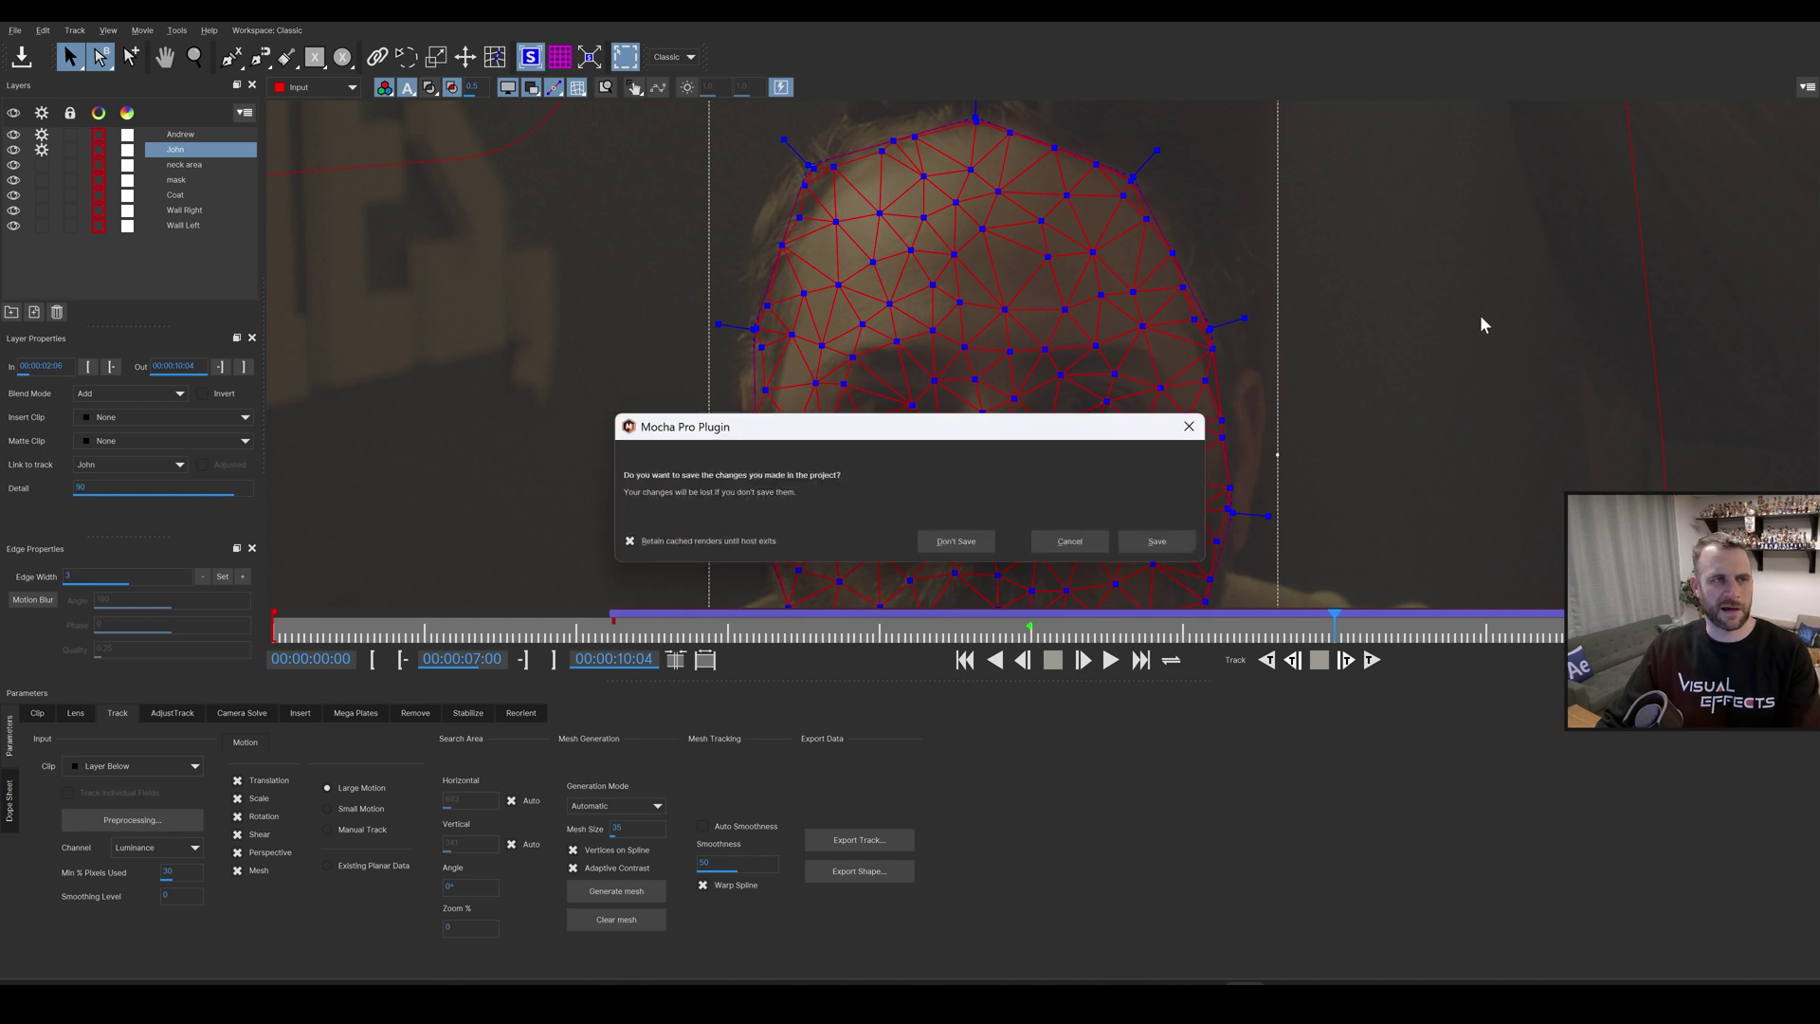
{"action": "left_click", "coordinate": [1172, 544]}
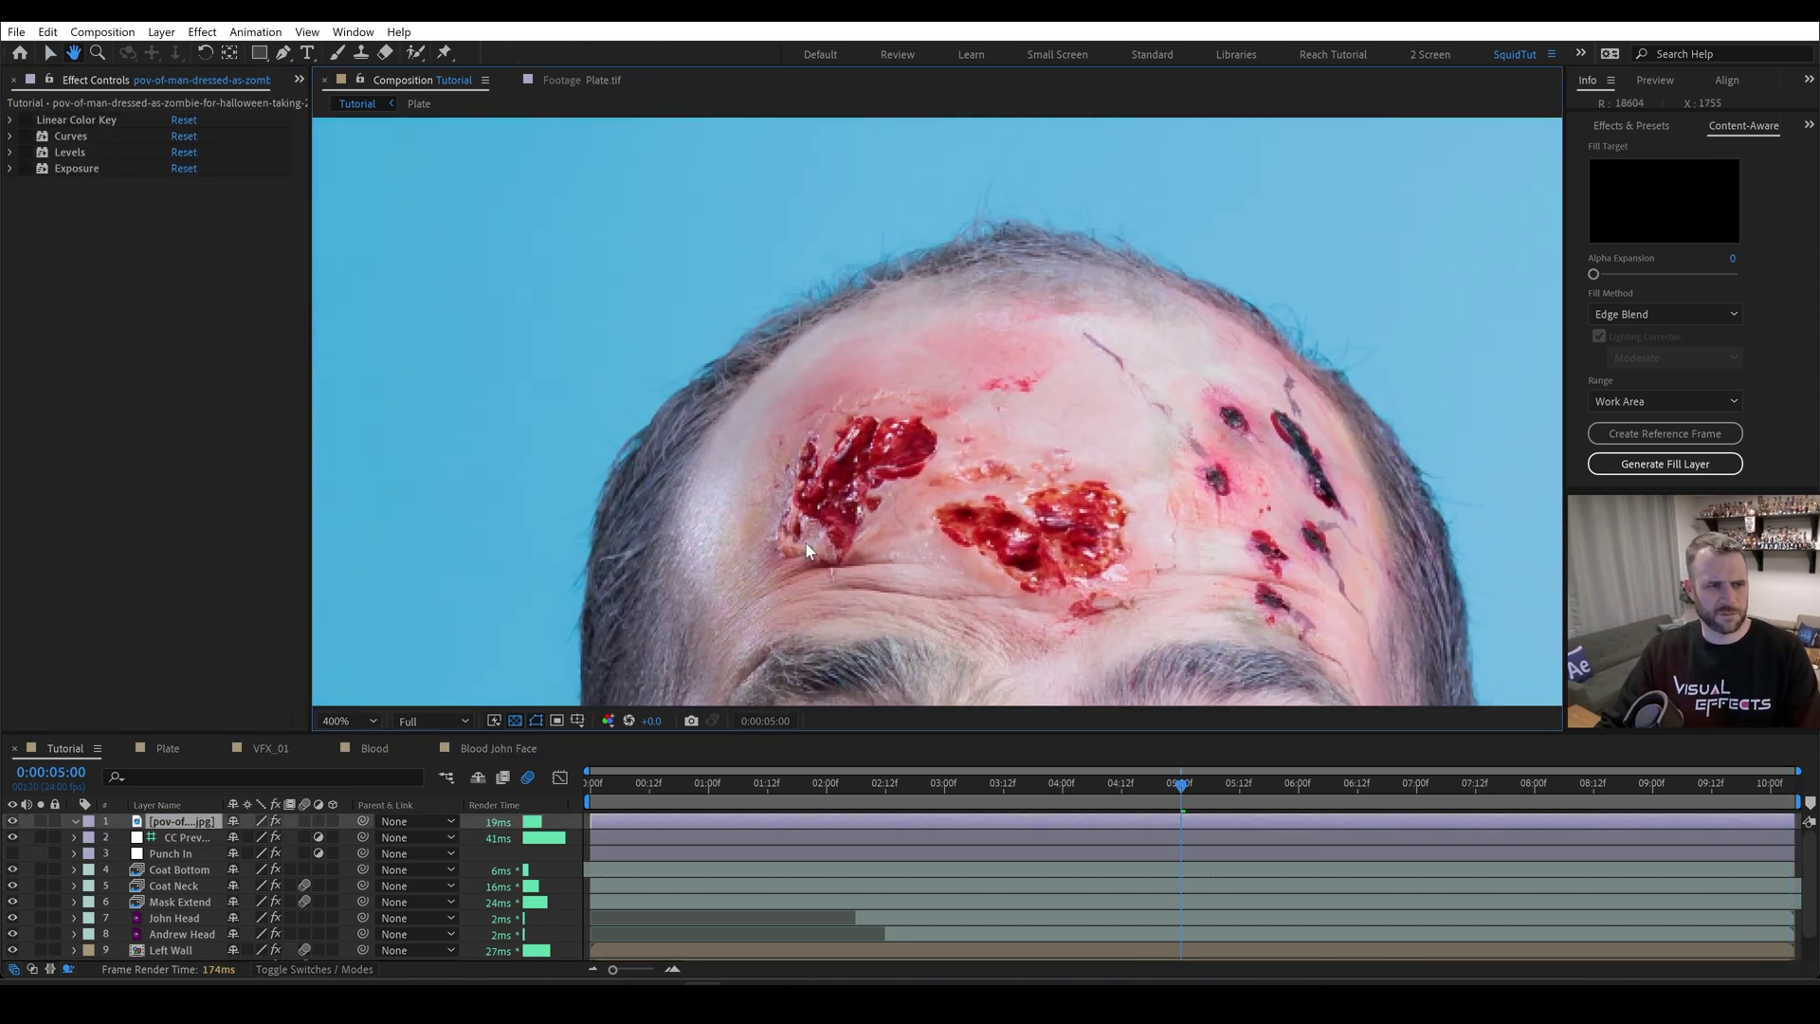
- Draw a closed mask on the zombie photo layer around the bruised forehead skin above the open wounds
{"action": "left_click", "coordinate": [282, 53]}
{"action": "left_click_drag", "start_coordinate": [763, 449], "coordinate": [803, 434]}
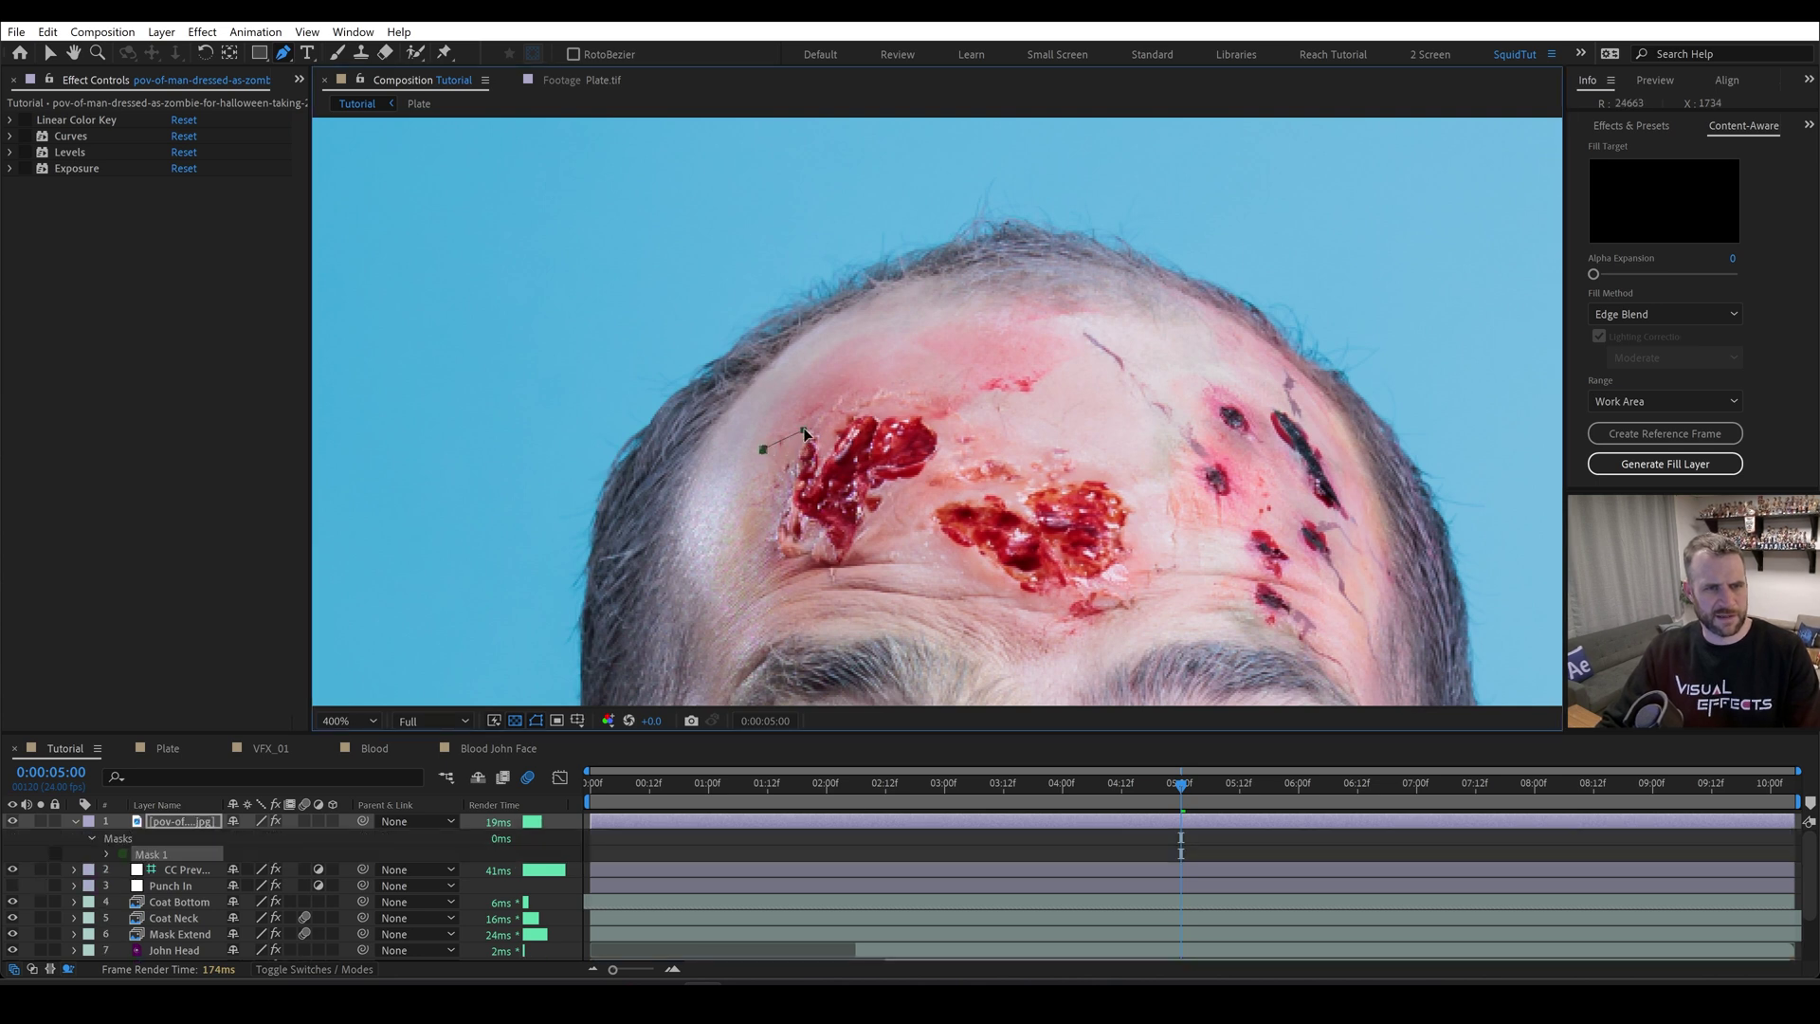
{"action": "left_click", "coordinate": [842, 416]}
{"action": "left_click", "coordinate": [876, 415]}
{"action": "left_click", "coordinate": [917, 415]}
{"action": "left_click", "coordinate": [944, 429]}
{"action": "left_click", "coordinate": [992, 403]}
{"action": "left_click", "coordinate": [1028, 402]}
{"action": "left_click", "coordinate": [1062, 382]}
{"action": "left_click", "coordinate": [1084, 348]}
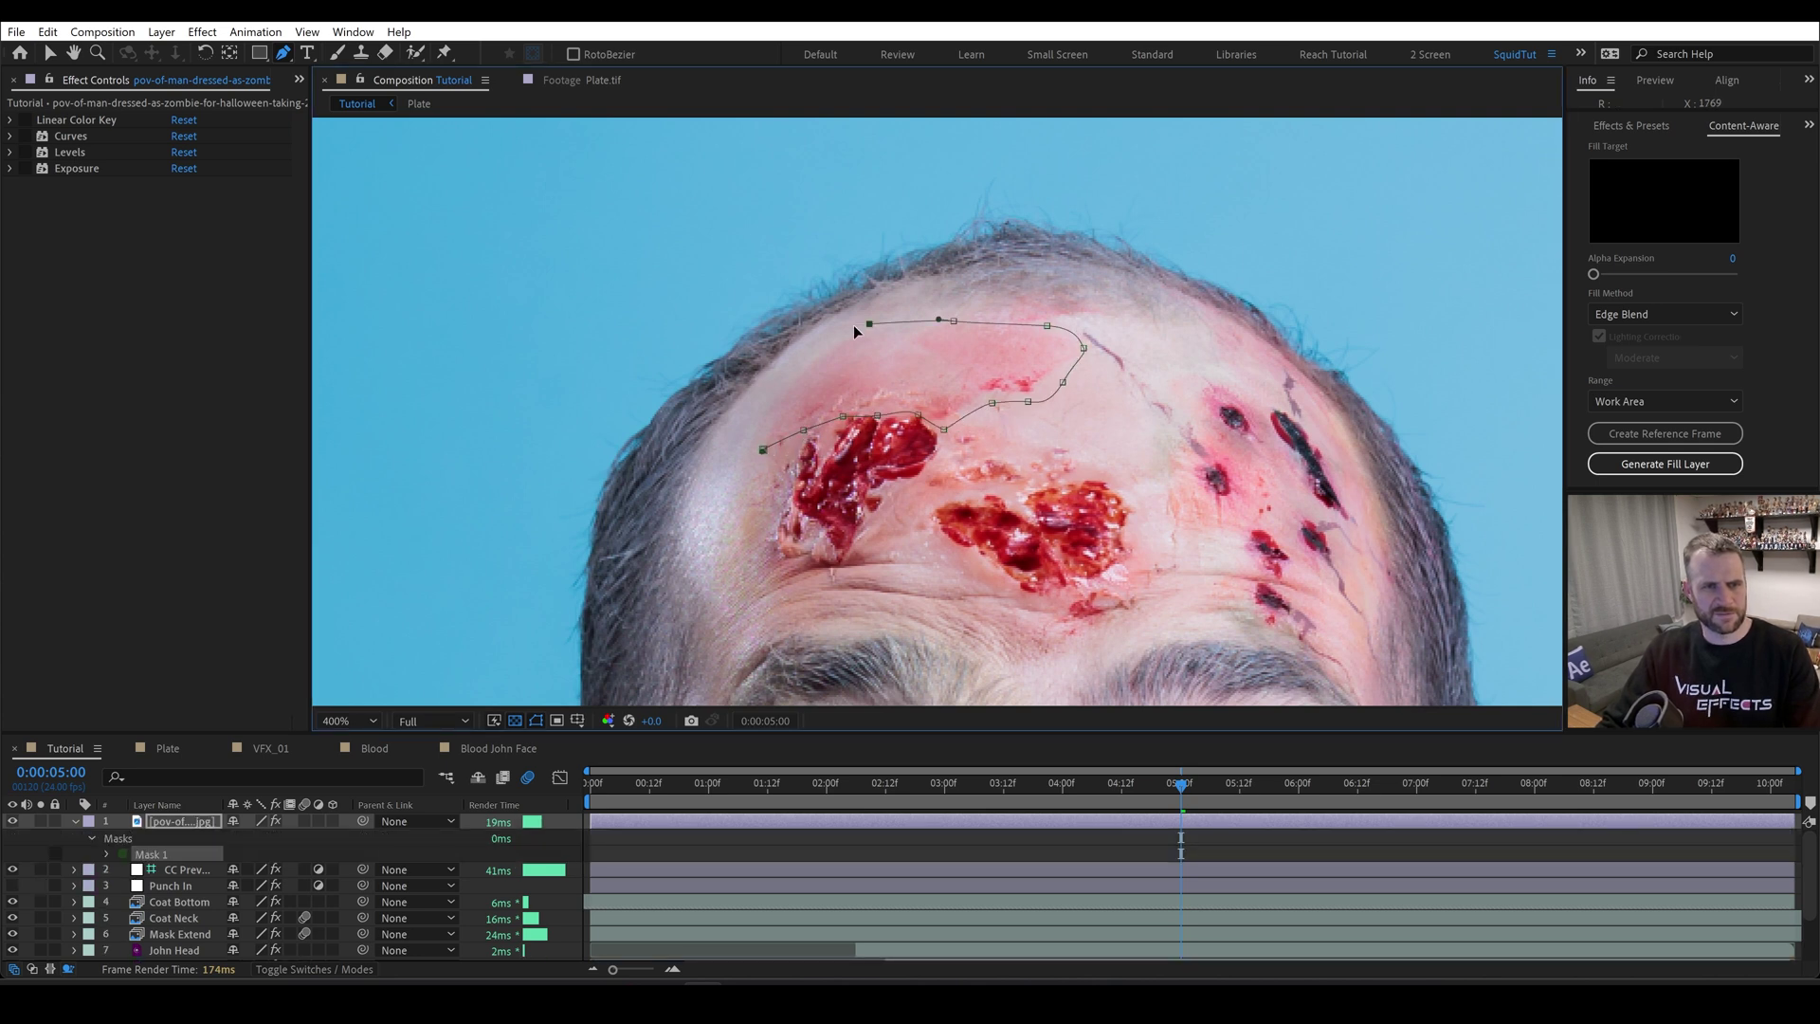
{"action": "left_click", "coordinate": [803, 351]}
{"action": "left_click", "coordinate": [763, 404]}
{"action": "left_click", "coordinate": [763, 450]}
- Position the masked skin patch on the bearded man's upper forehead, with its mask extended to include the dark vein
{"action": "key", "text": "v"}
{"action": "scroll", "coordinate": [986, 424], "scroll_direction": "down", "scroll_amount": 1}
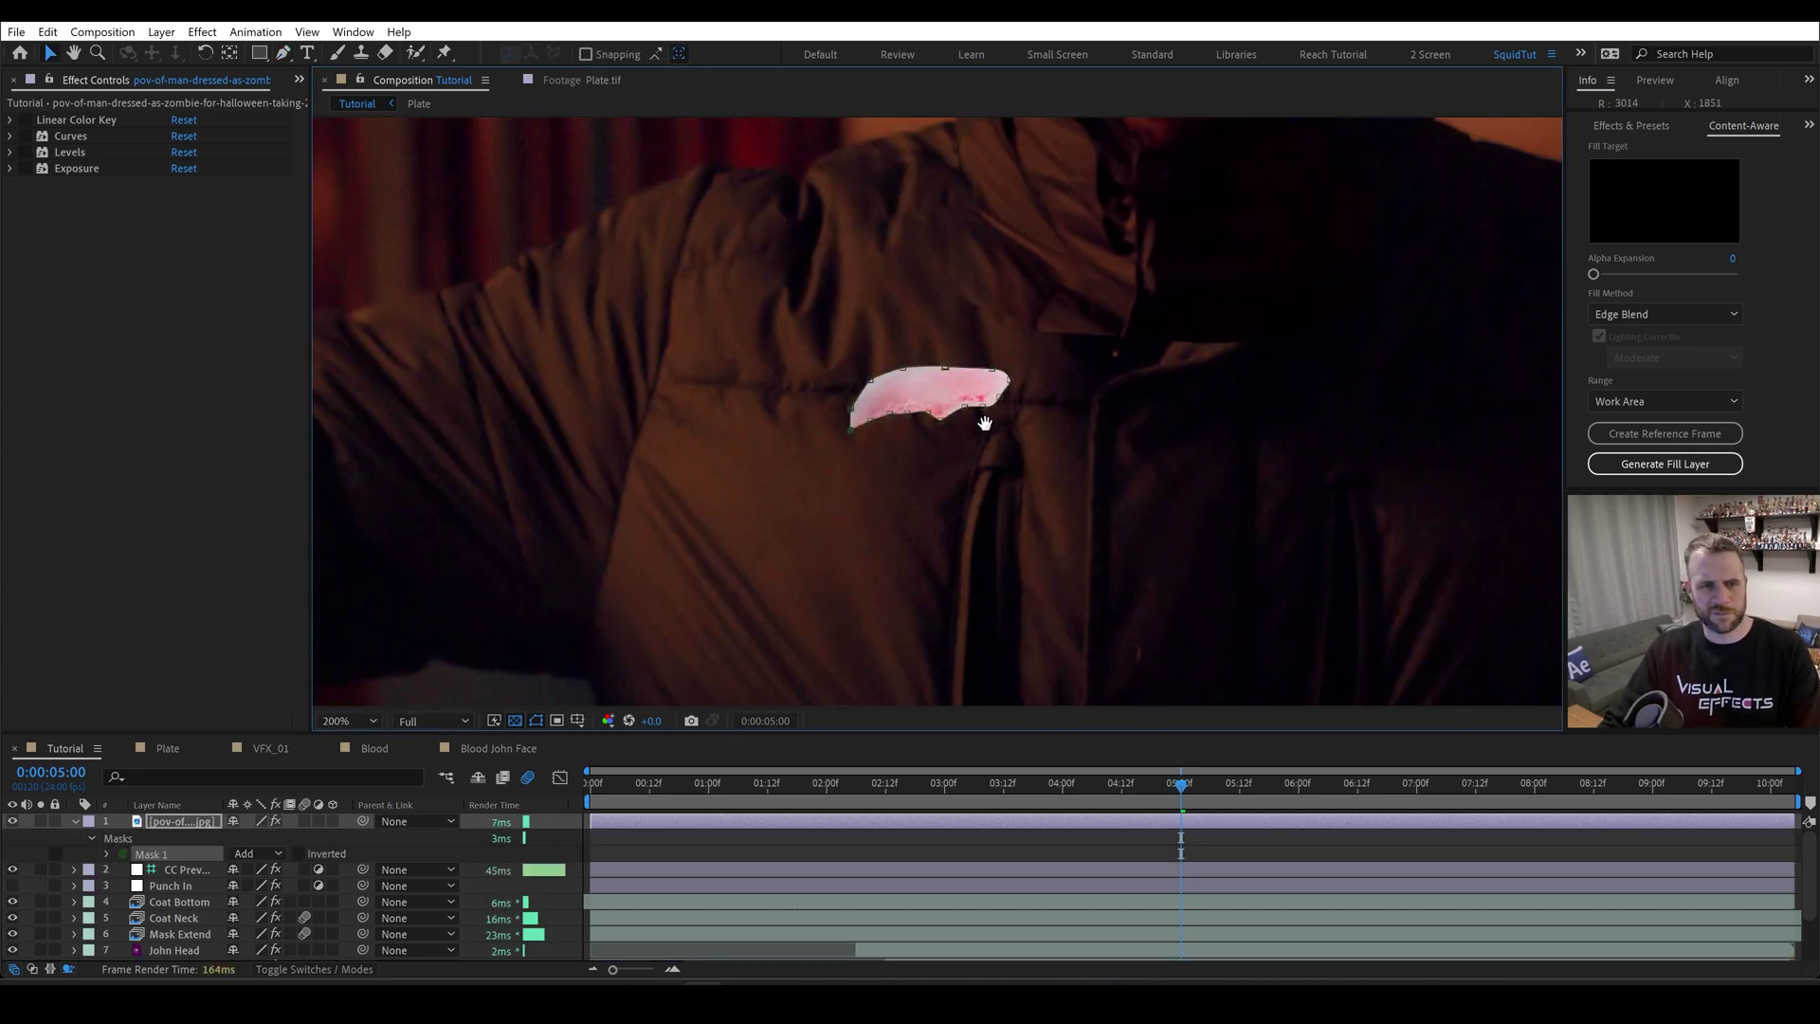
{"action": "left_click_drag", "start_coordinate": [985, 423], "coordinate": [804, 608]}
{"action": "left_click_drag", "start_coordinate": [874, 565], "coordinate": [1029, 207]}
{"action": "left_click_drag", "start_coordinate": [960, 265], "coordinate": [1165, 263]}
{"action": "left_click", "coordinate": [1166, 287]}
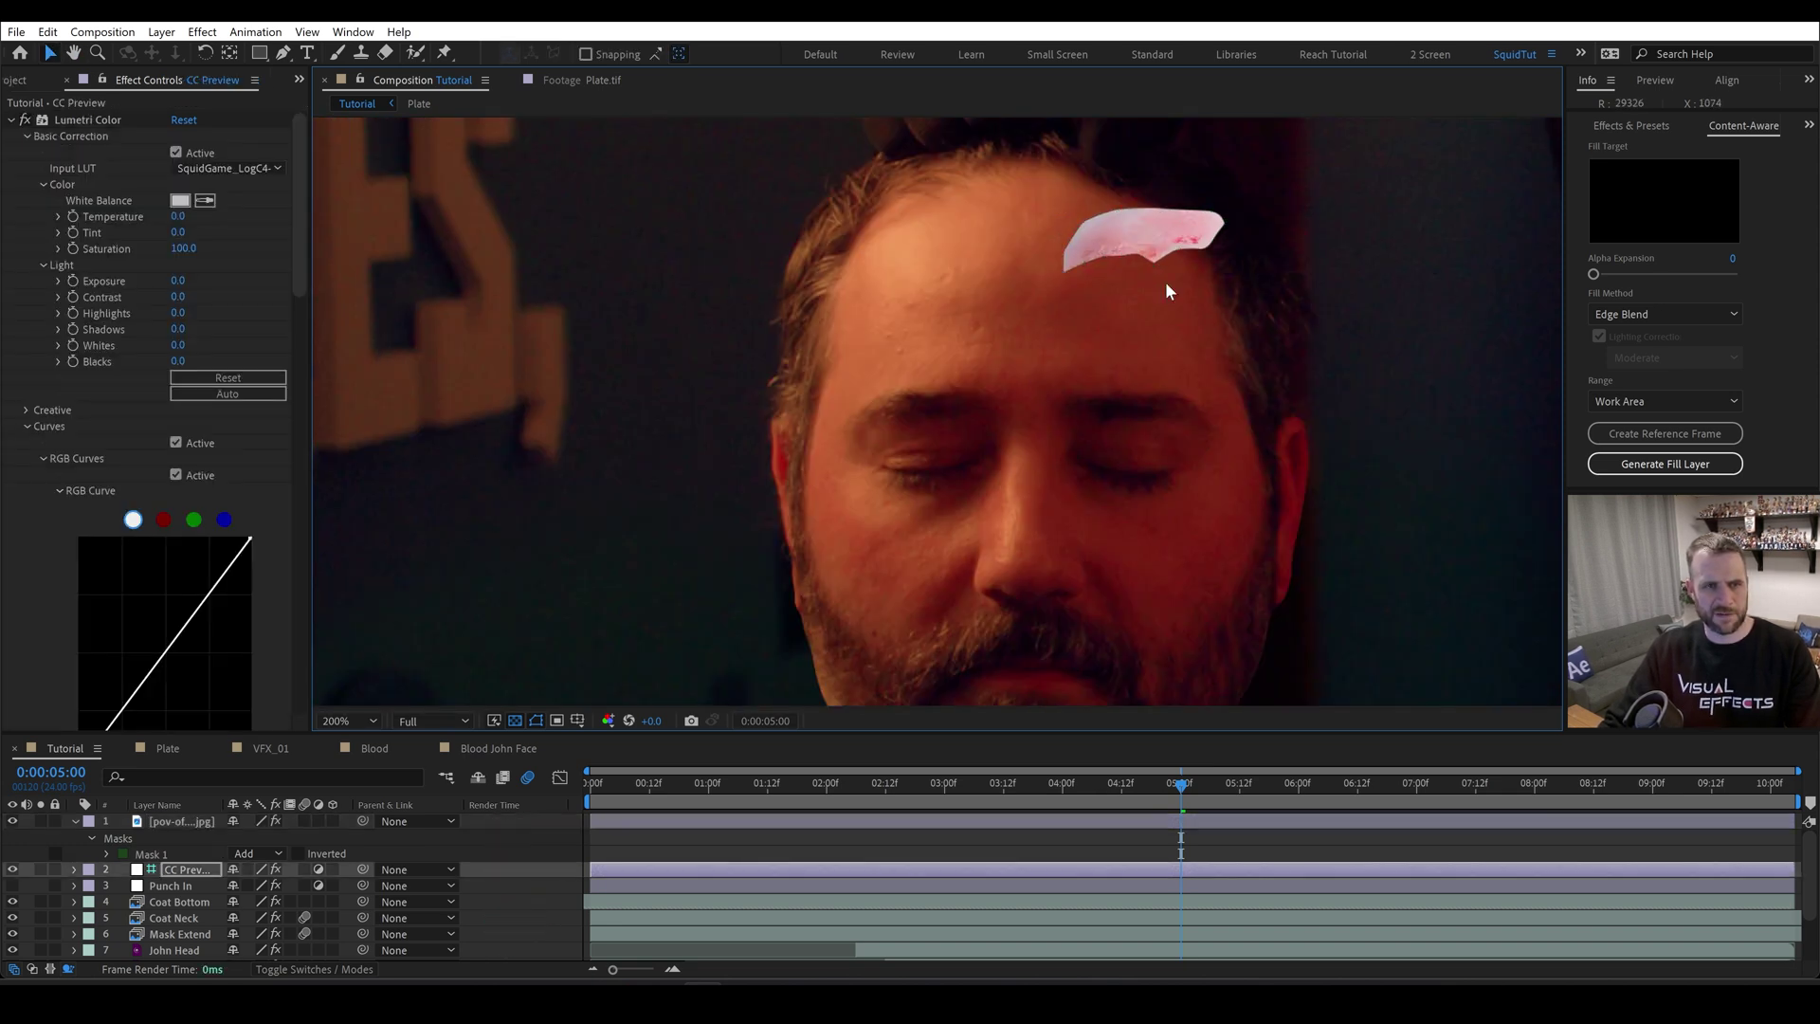
{"action": "left_click", "coordinate": [1169, 244]}
{"action": "left_click_drag", "start_coordinate": [1244, 206], "coordinate": [1043, 260]}
{"action": "double_click", "coordinate": [1215, 235]}
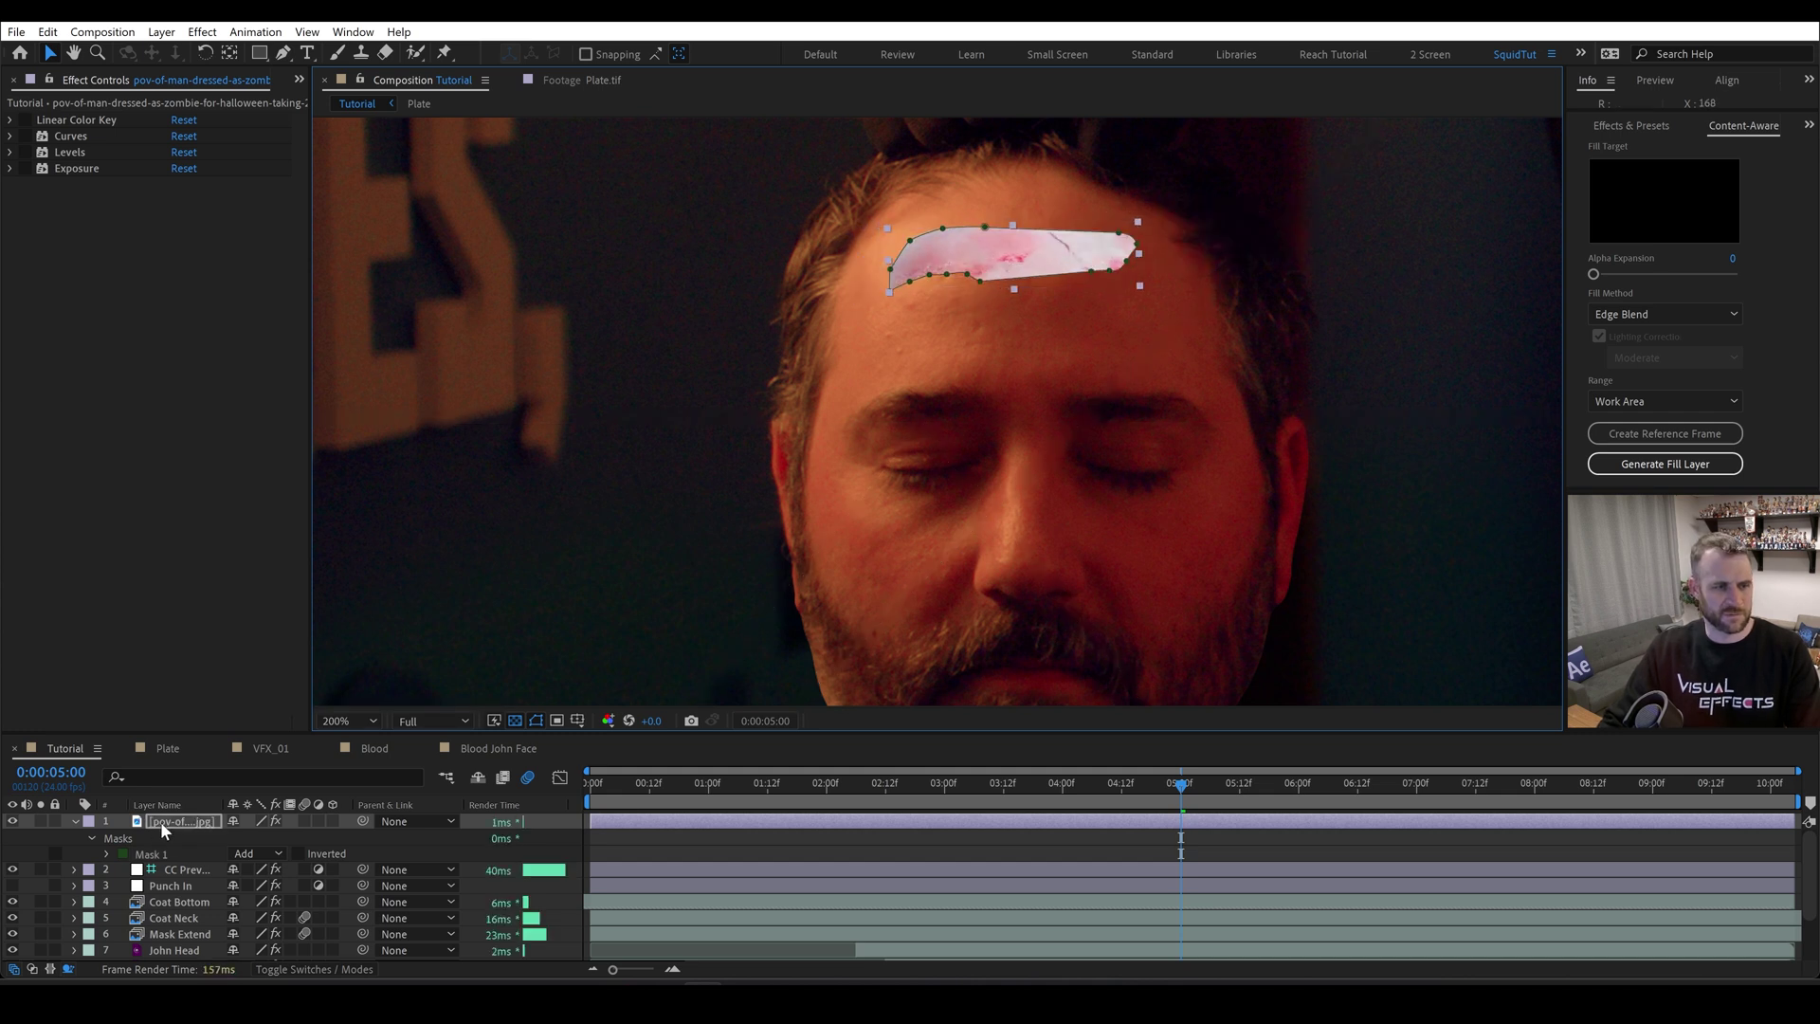
- Place the zombie photo layer beneath the CC Preview layer and hide CC Preview
{"action": "left_click_drag", "start_coordinate": [163, 831], "coordinate": [156, 878]}
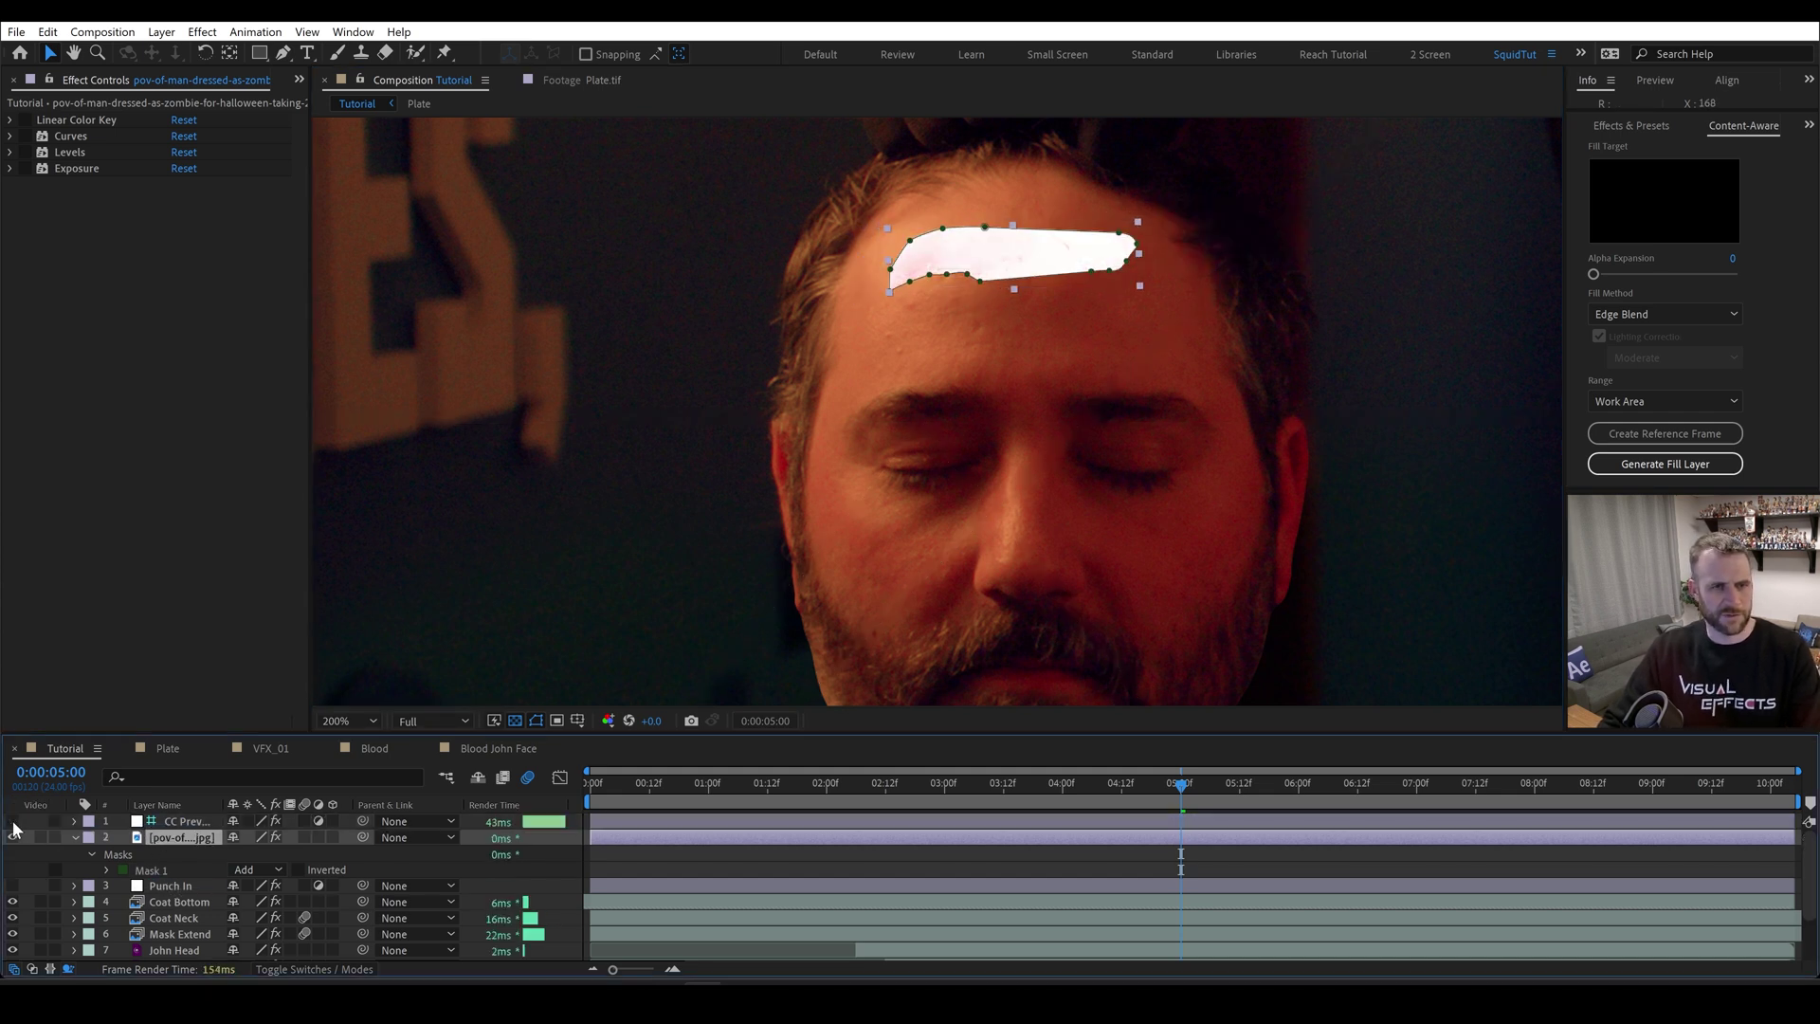
{"action": "left_click", "coordinate": [12, 837]}
{"action": "scroll", "coordinate": [961, 321], "scroll_direction": "up", "scroll_amount": 4}
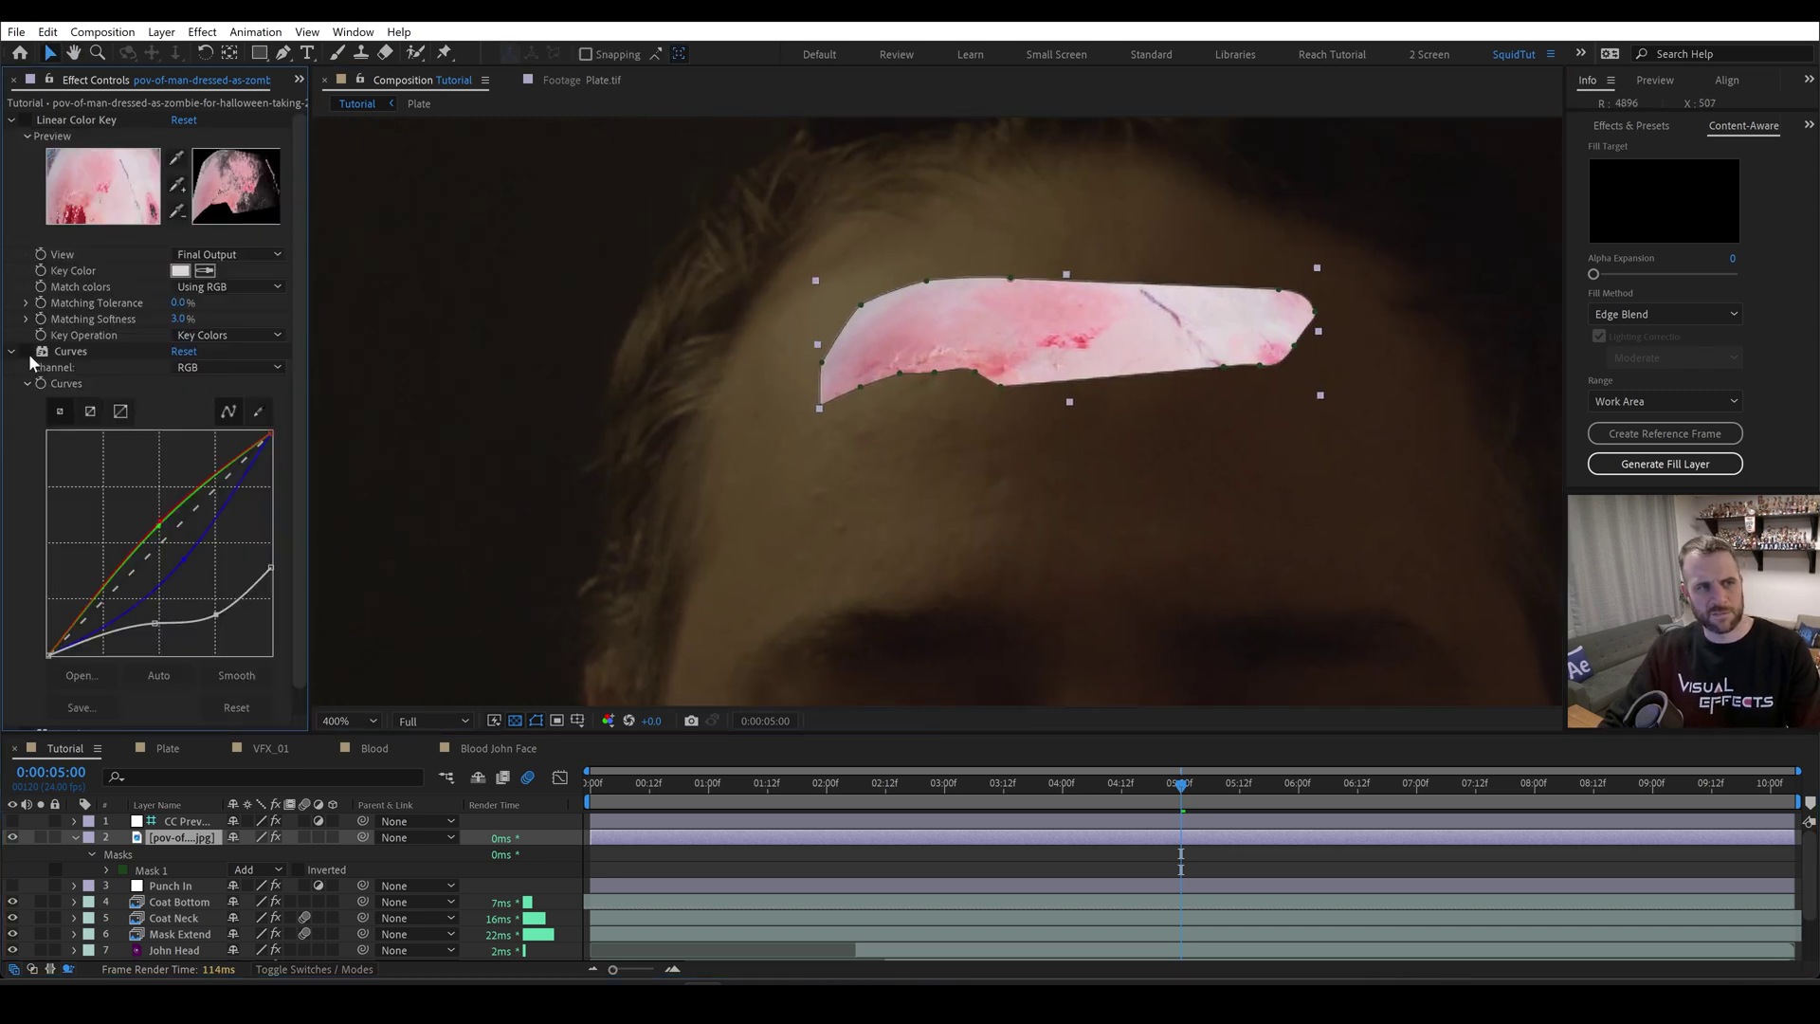
- Enable the Curves, Levels and Exposure effects on the forehead skin patch
{"action": "left_click", "coordinate": [27, 353]}
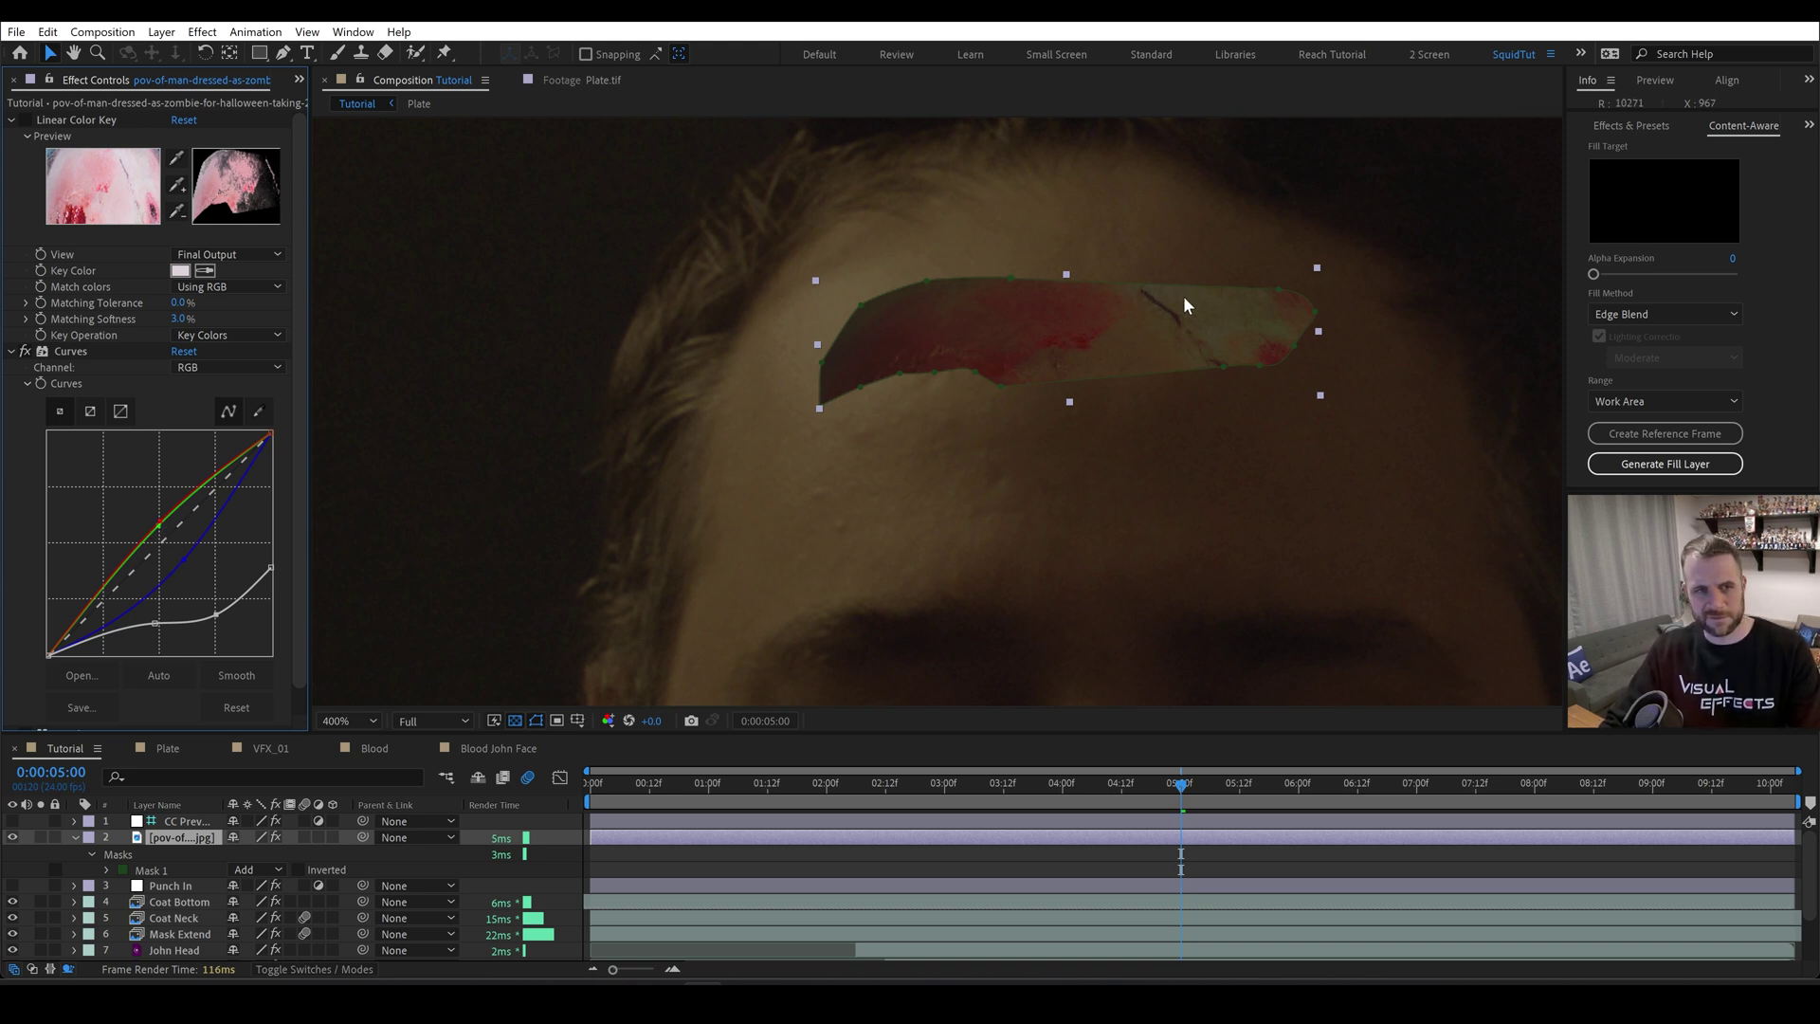
{"action": "scroll", "coordinate": [284, 578], "scroll_direction": "down", "scroll_amount": 1}
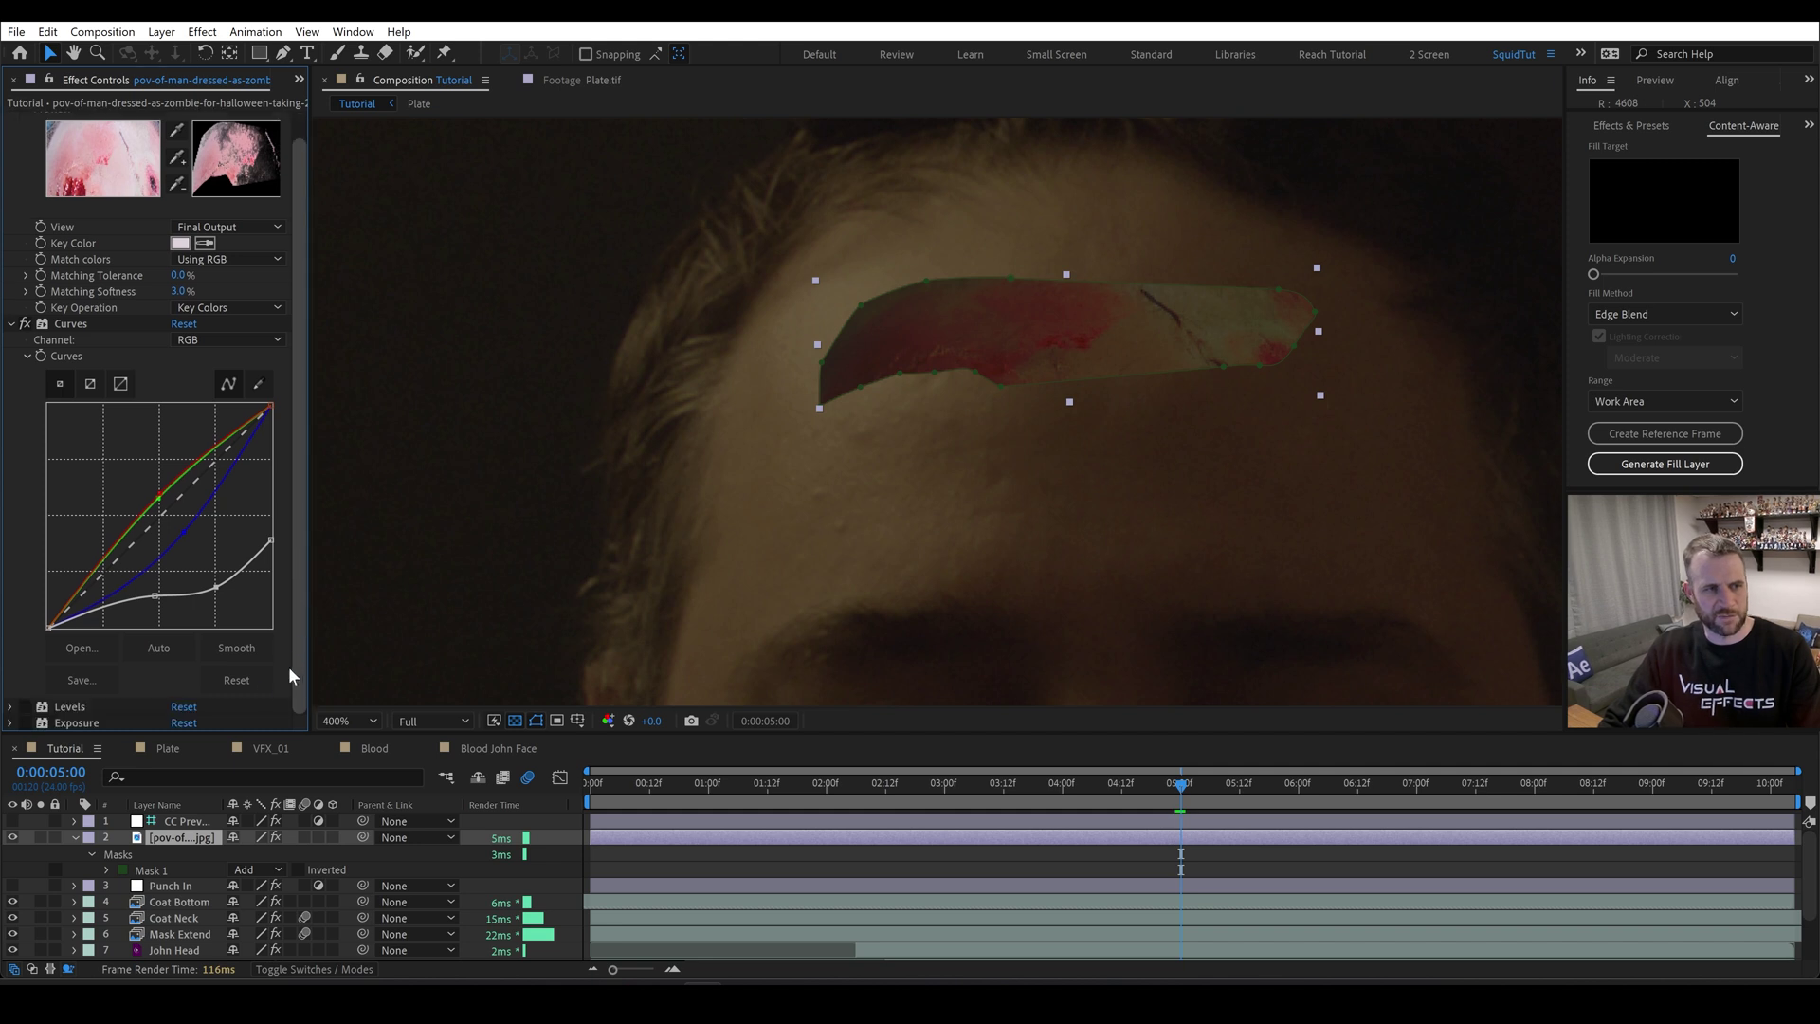
{"action": "left_click", "coordinate": [12, 706]}
{"action": "scroll", "coordinate": [36, 531], "scroll_direction": "down", "scroll_amount": 5}
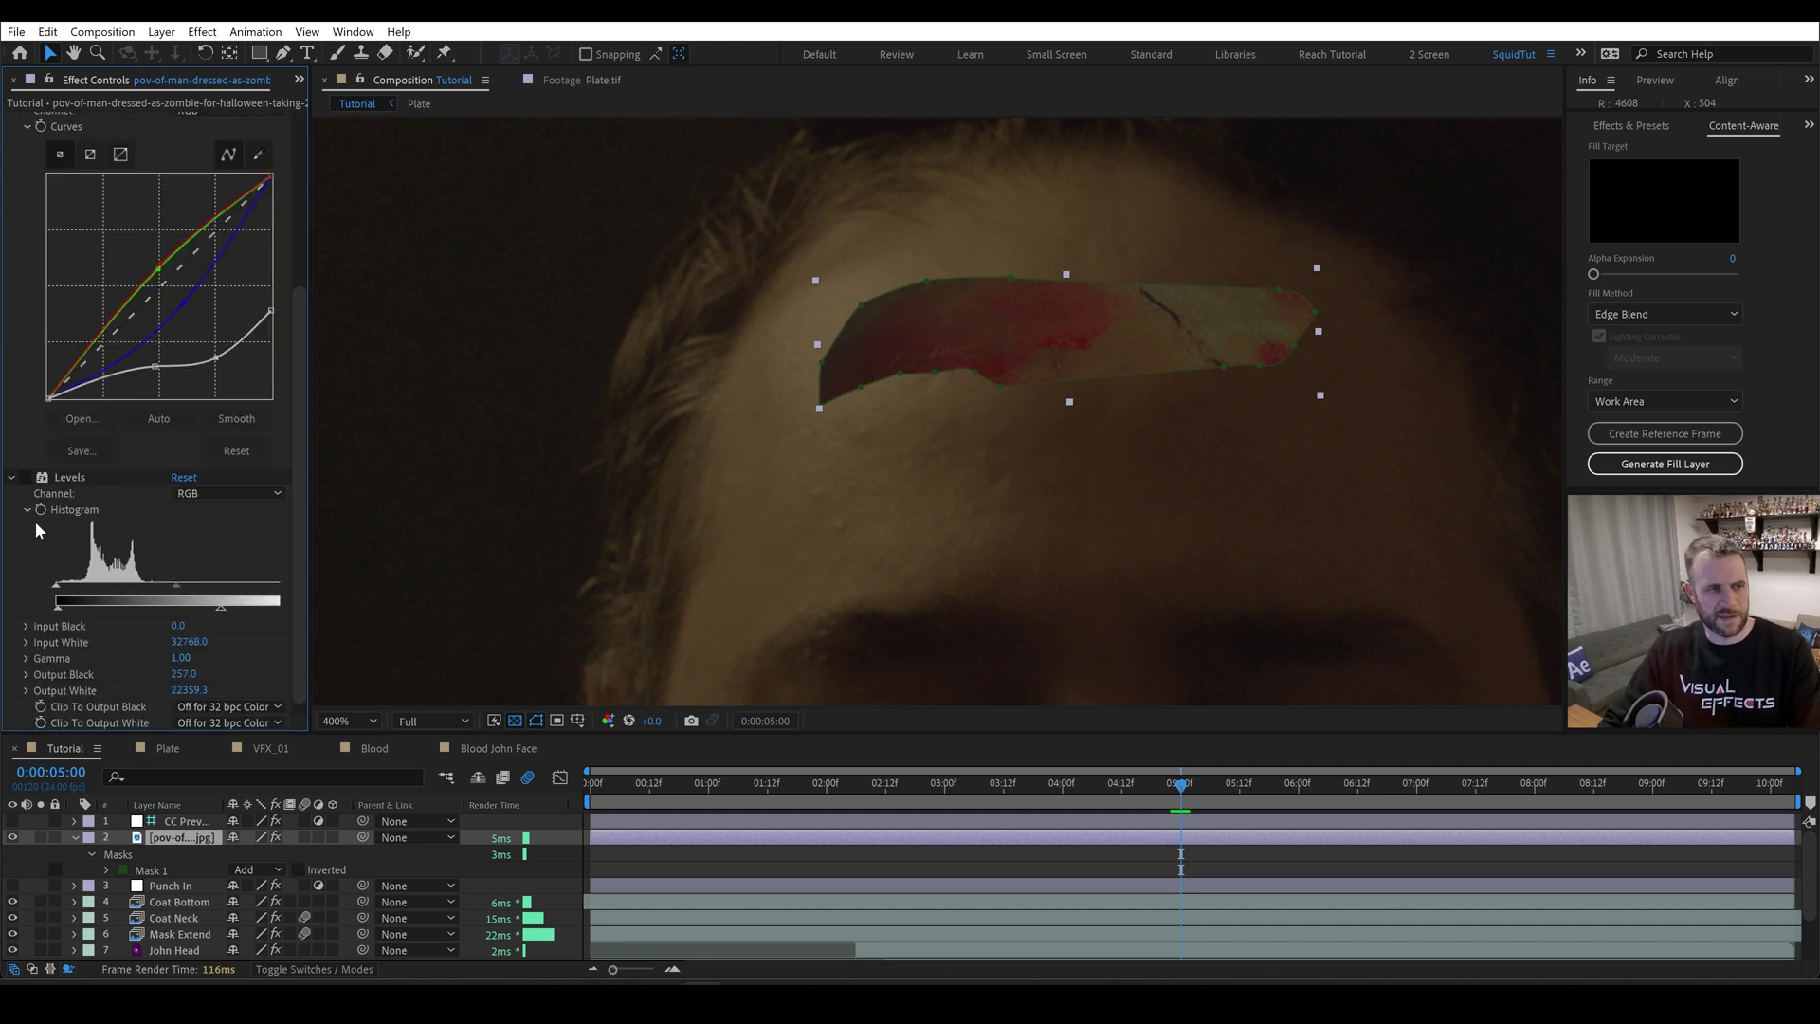
{"action": "left_click", "coordinate": [26, 479]}
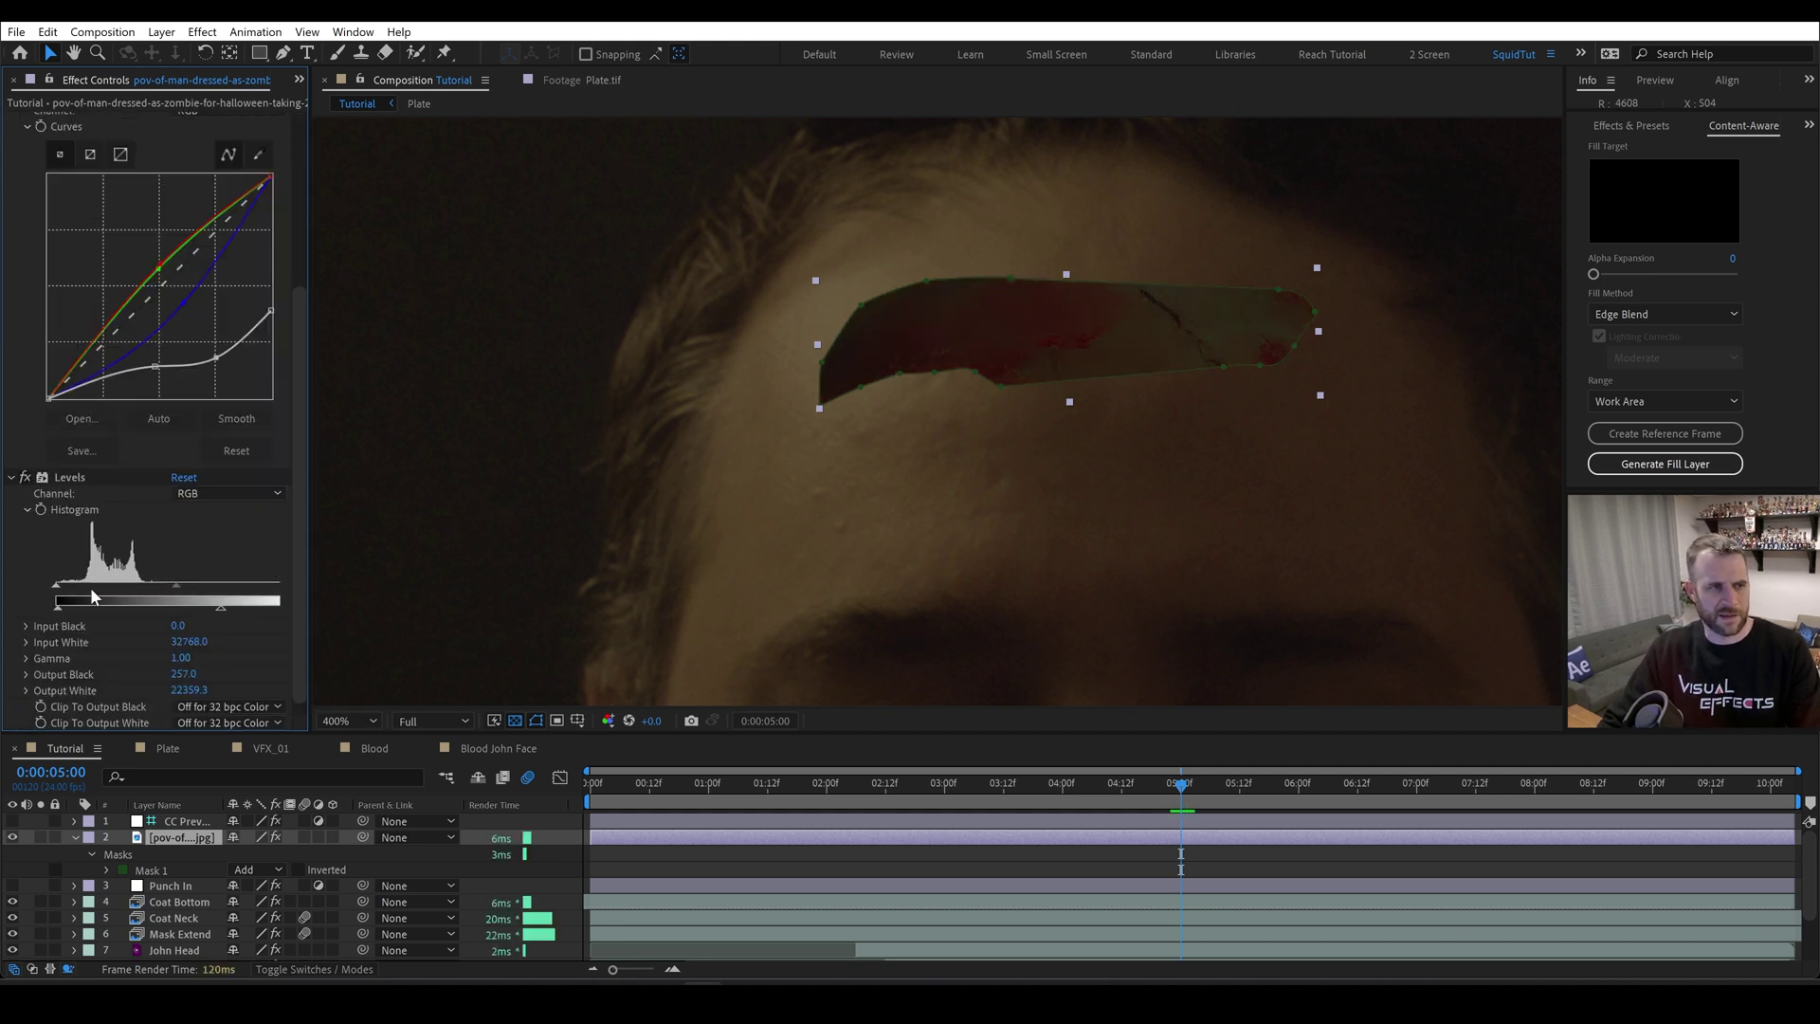
{"action": "scroll", "coordinate": [24, 648], "scroll_direction": "down", "scroll_amount": 1}
{"action": "left_click", "coordinate": [31, 726]}
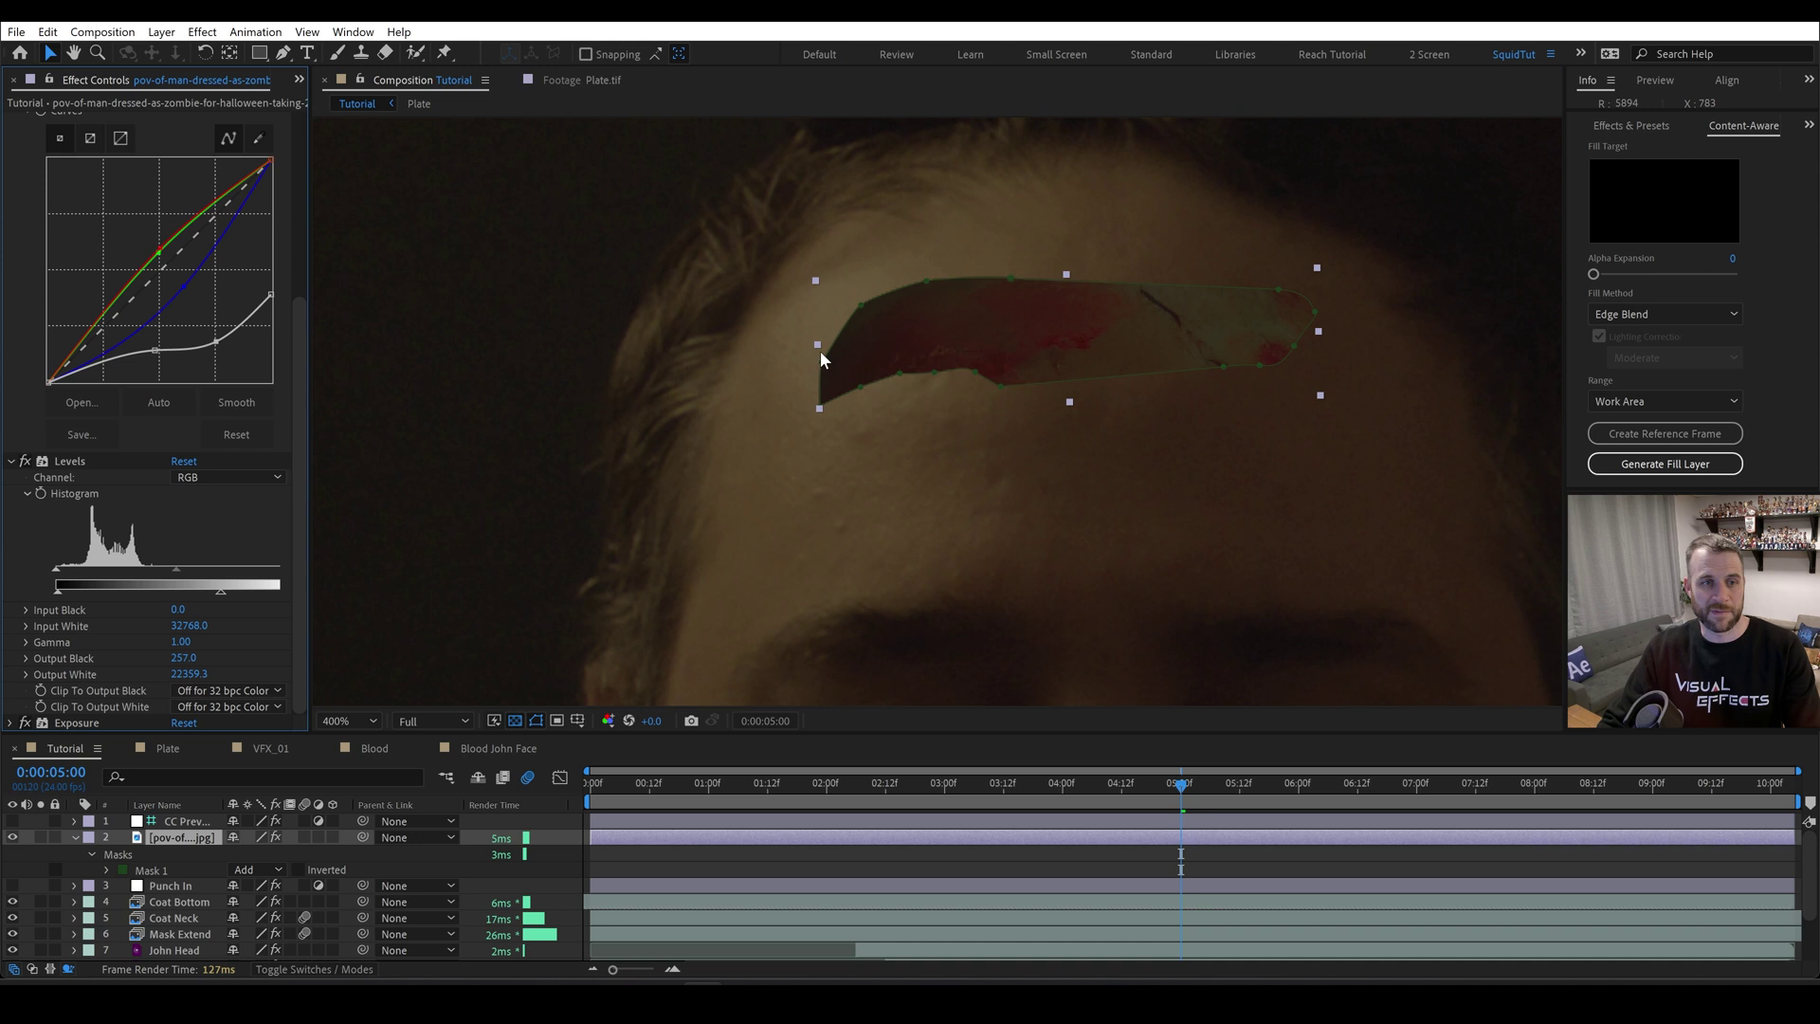
- Enable Linear Color Key on the skin patch and compare the patch with and without it
{"action": "left_click_drag", "start_coordinate": [300, 407], "coordinate": [288, 98]}
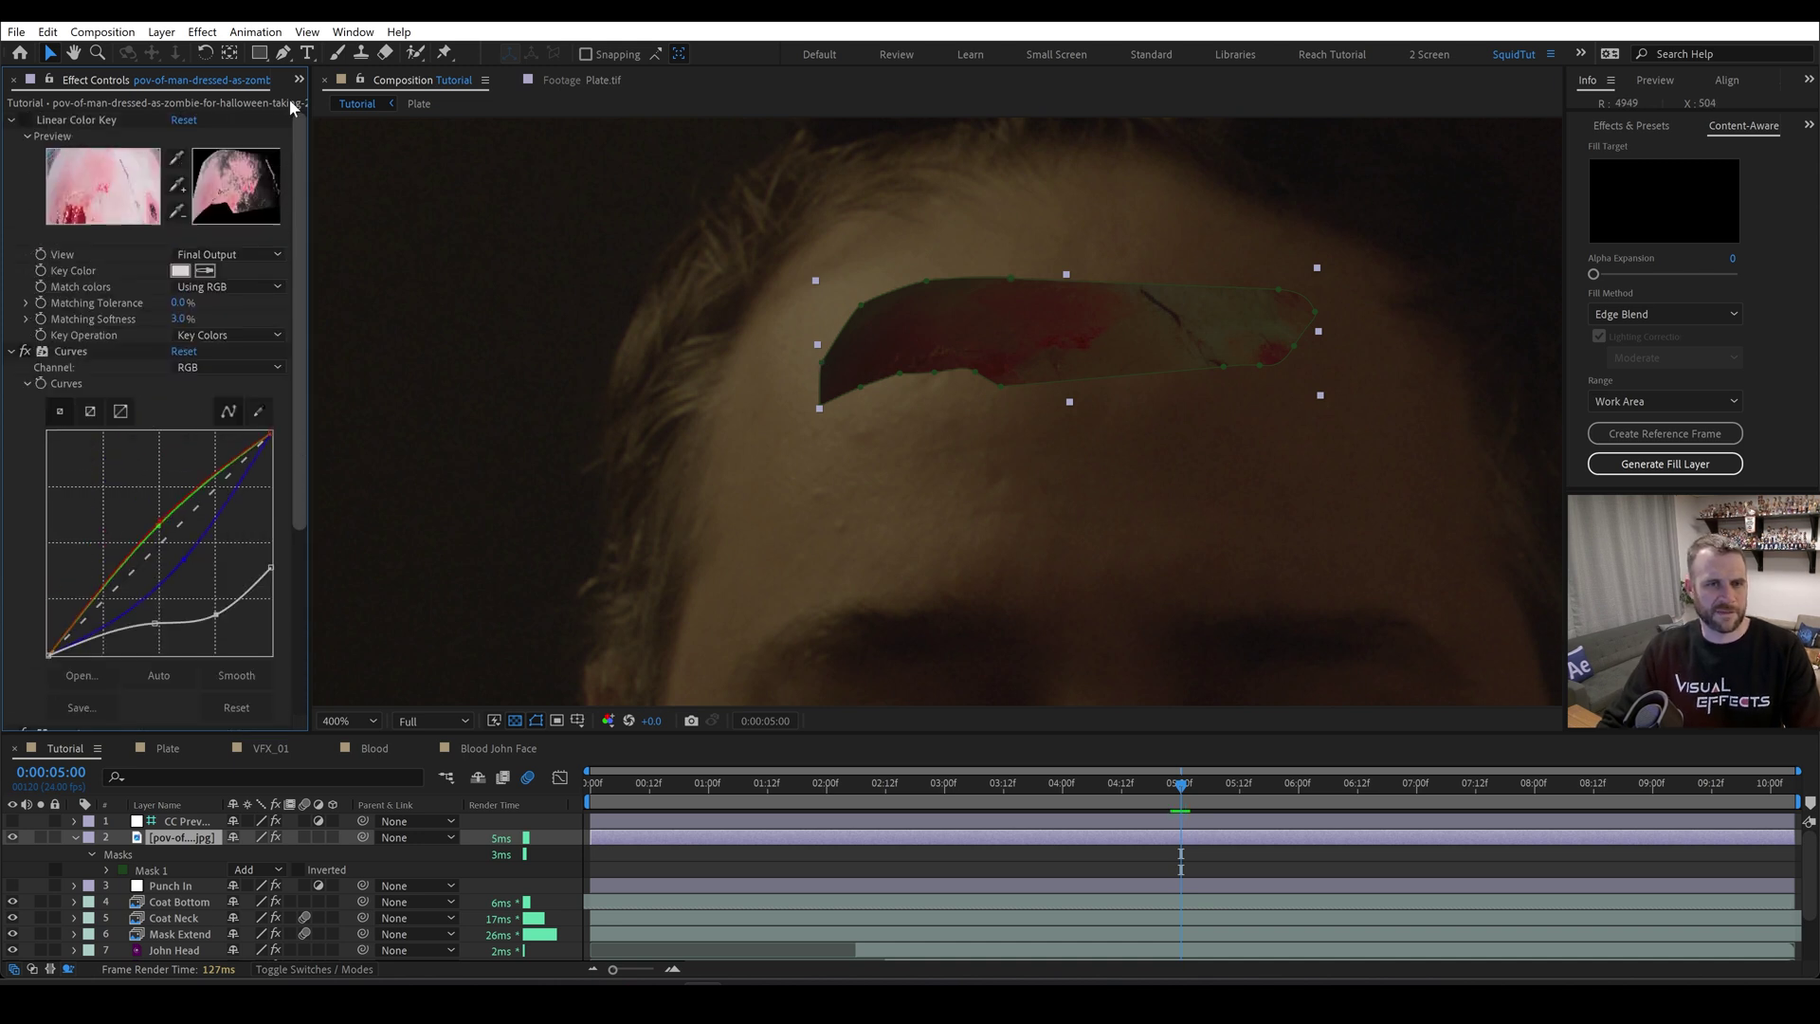
{"action": "left_click", "coordinate": [25, 119]}
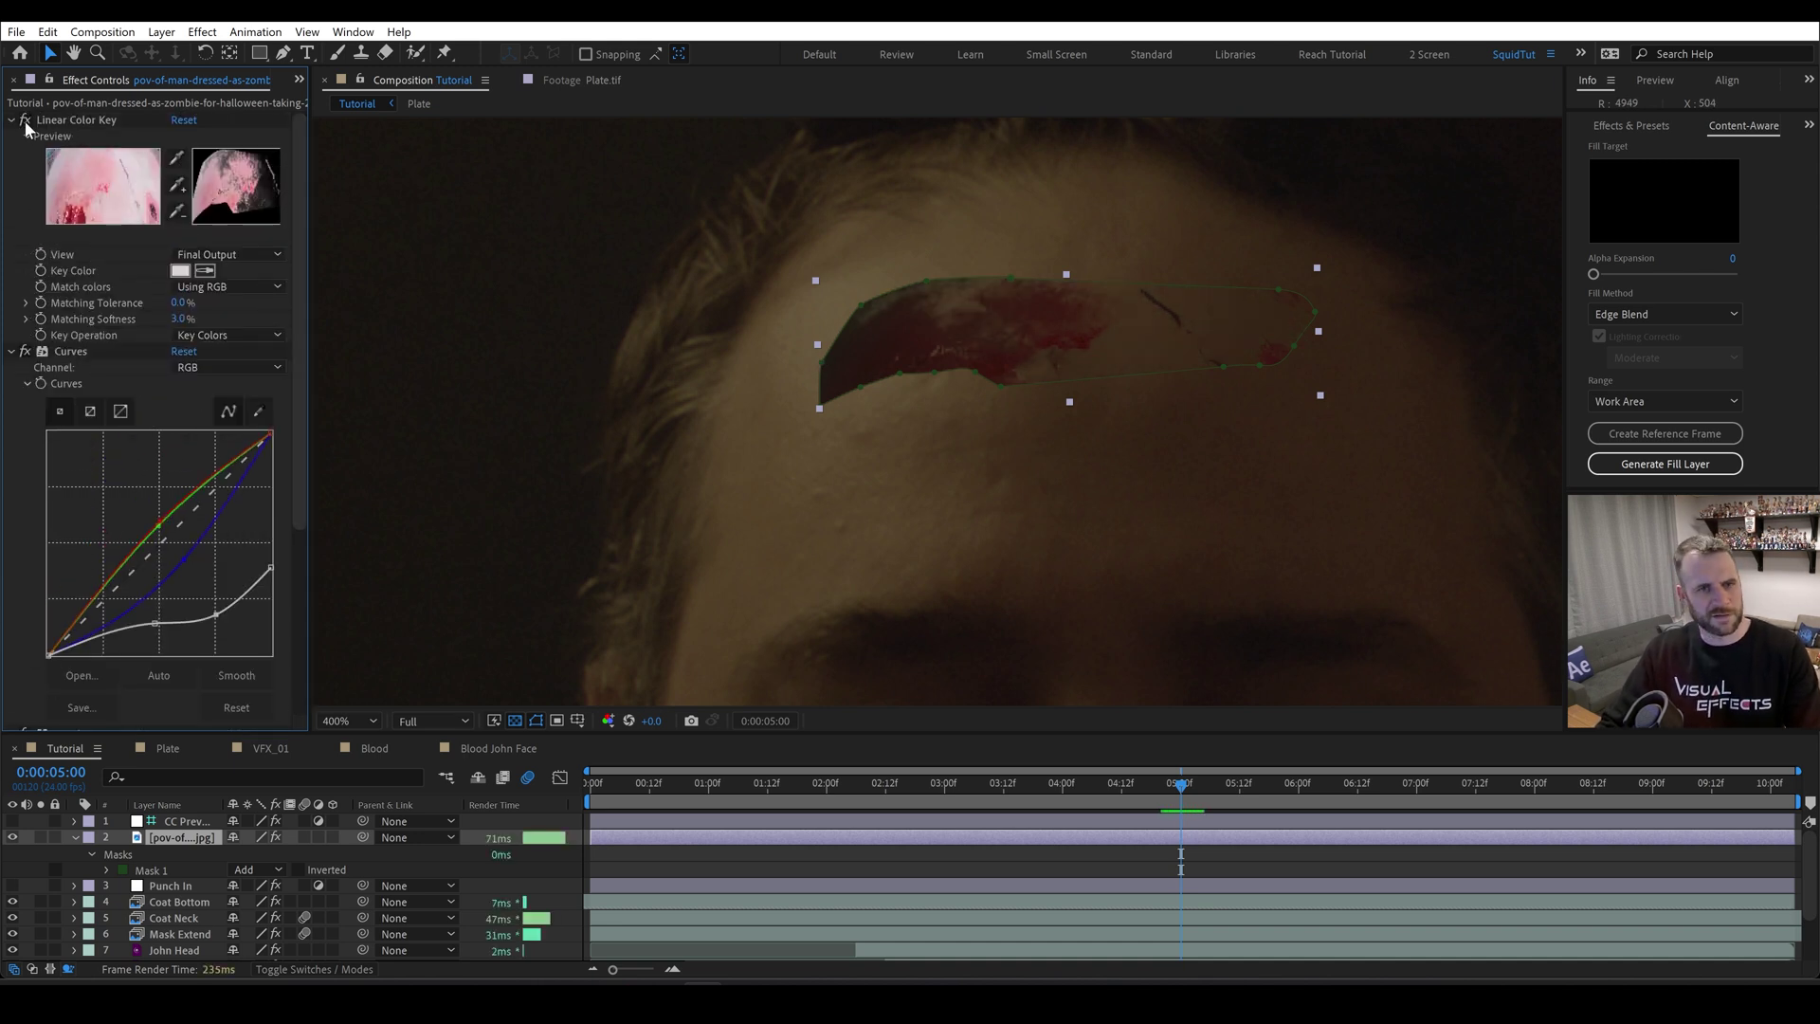
{"action": "left_click", "coordinate": [25, 121]}
{"action": "left_click", "coordinate": [24, 122]}
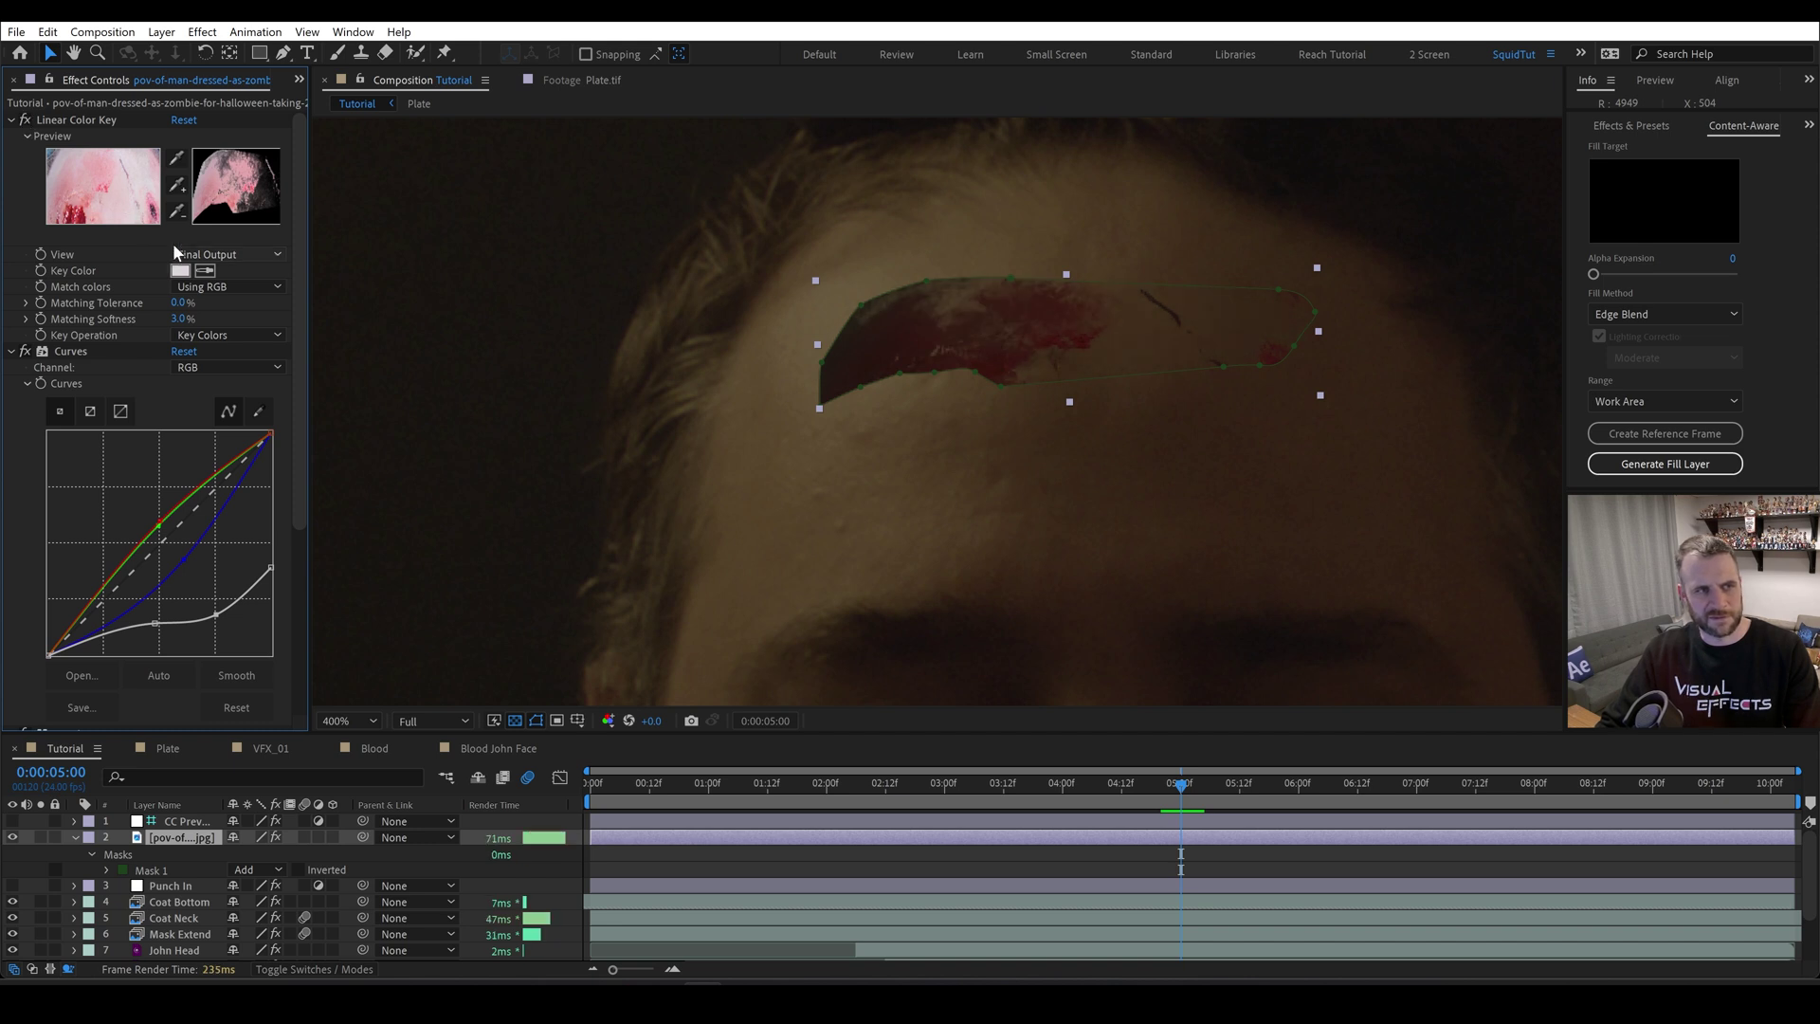
- Collapse the skin patch's effect settings and disable Curves, Levels and Exposure
{"action": "left_click", "coordinate": [79, 352]}
{"action": "key", "text": "ctrl+a"}
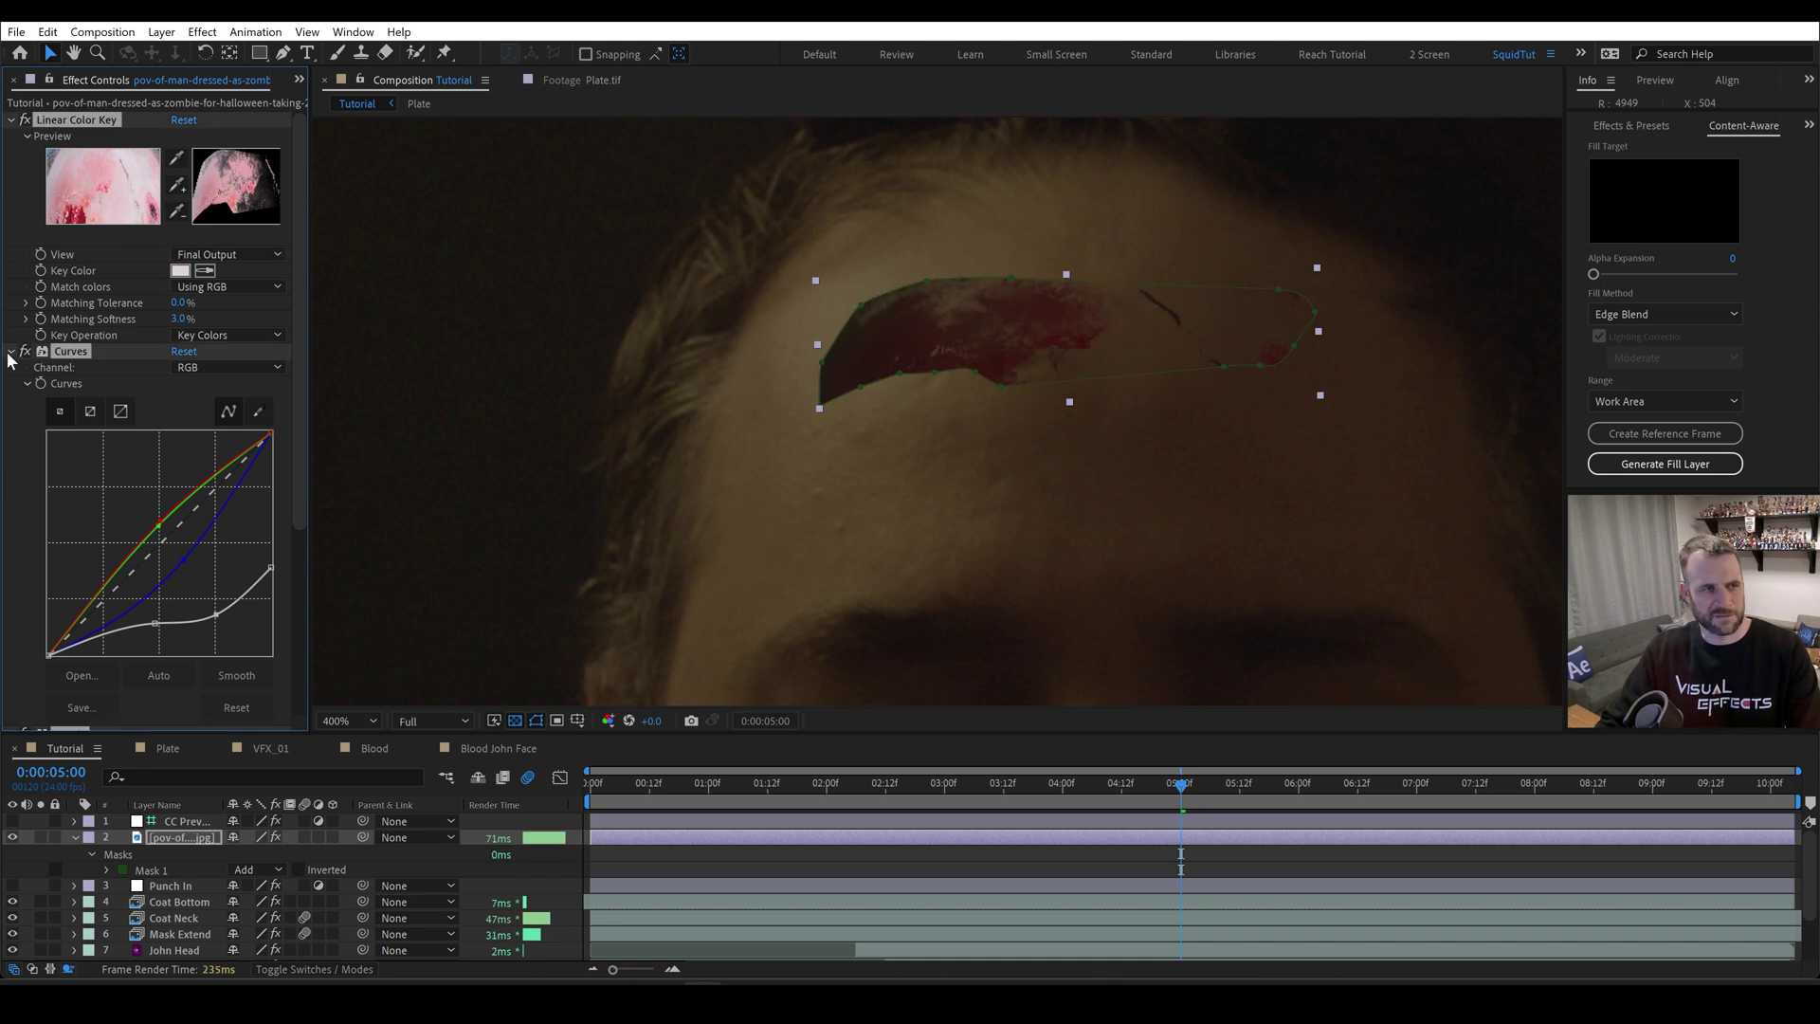
{"action": "left_click", "coordinate": [11, 352]}
{"action": "left_click", "coordinate": [36, 150]}
{"action": "left_click_drag", "start_coordinate": [24, 136], "coordinate": [25, 168]}
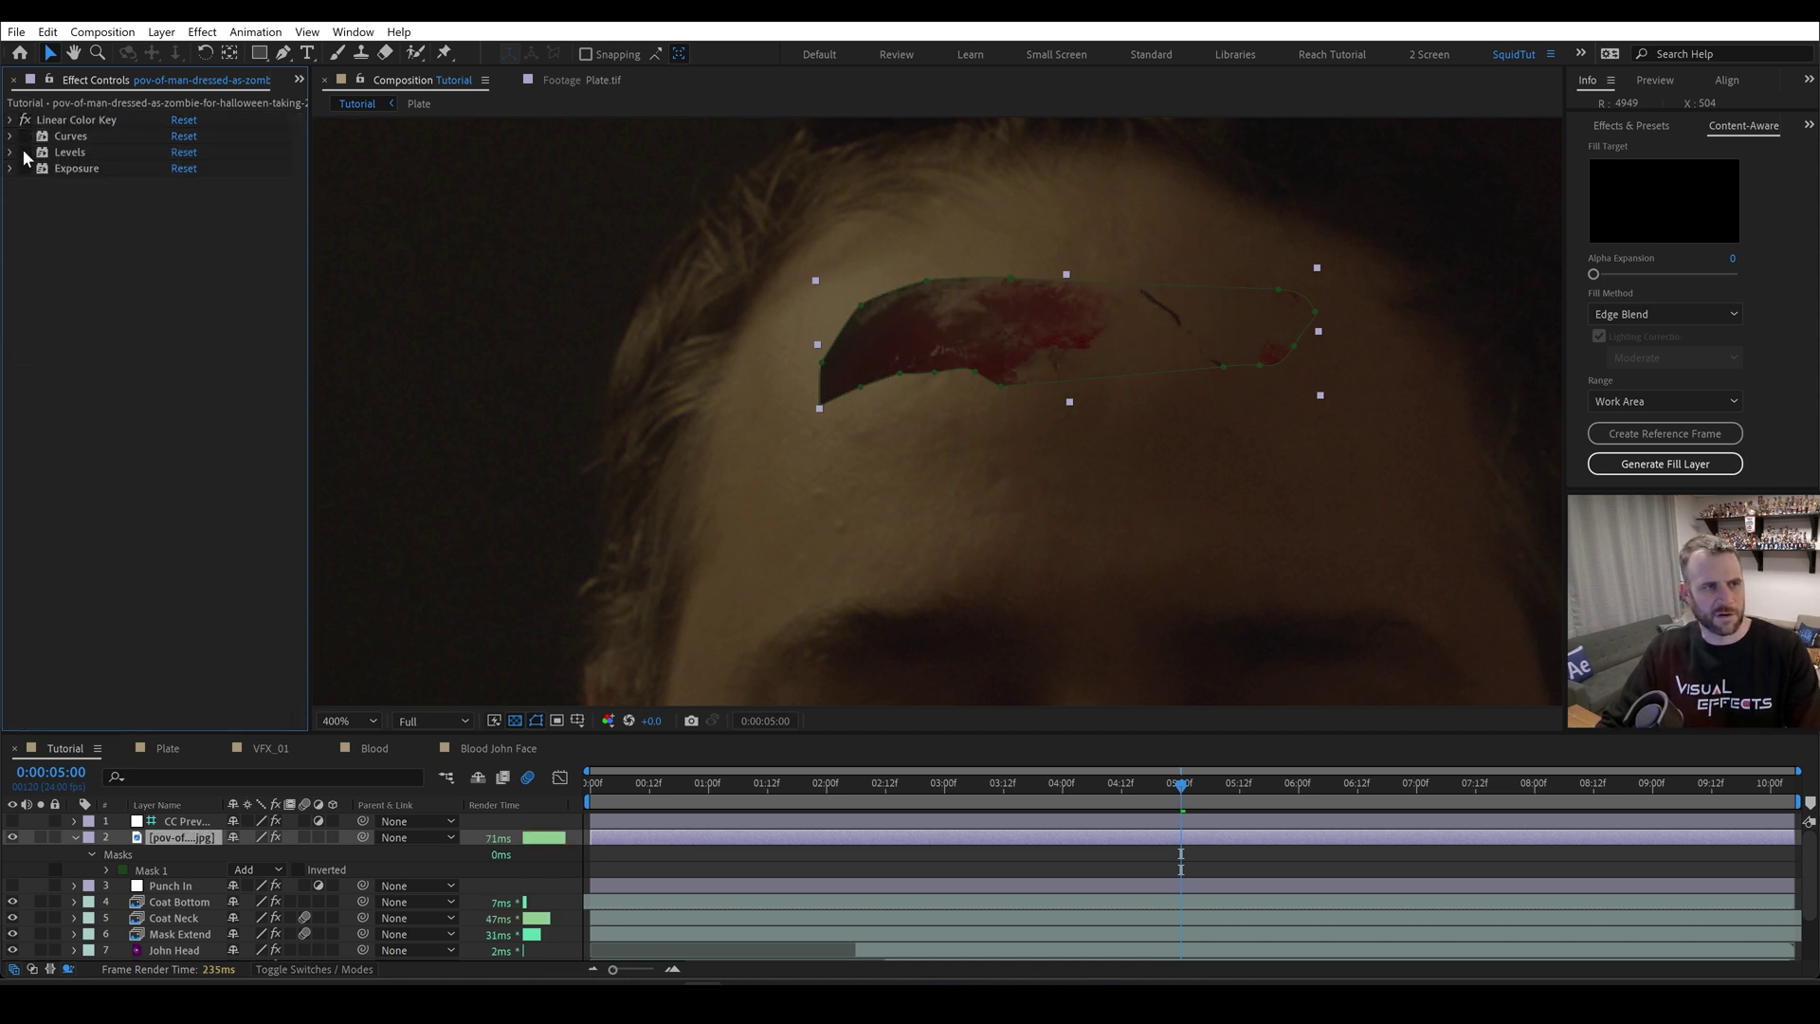
- Try resampling the Linear Color Key's key color from the patch's pale skin near the vein, and undo the change
{"action": "left_click", "coordinate": [10, 120]}
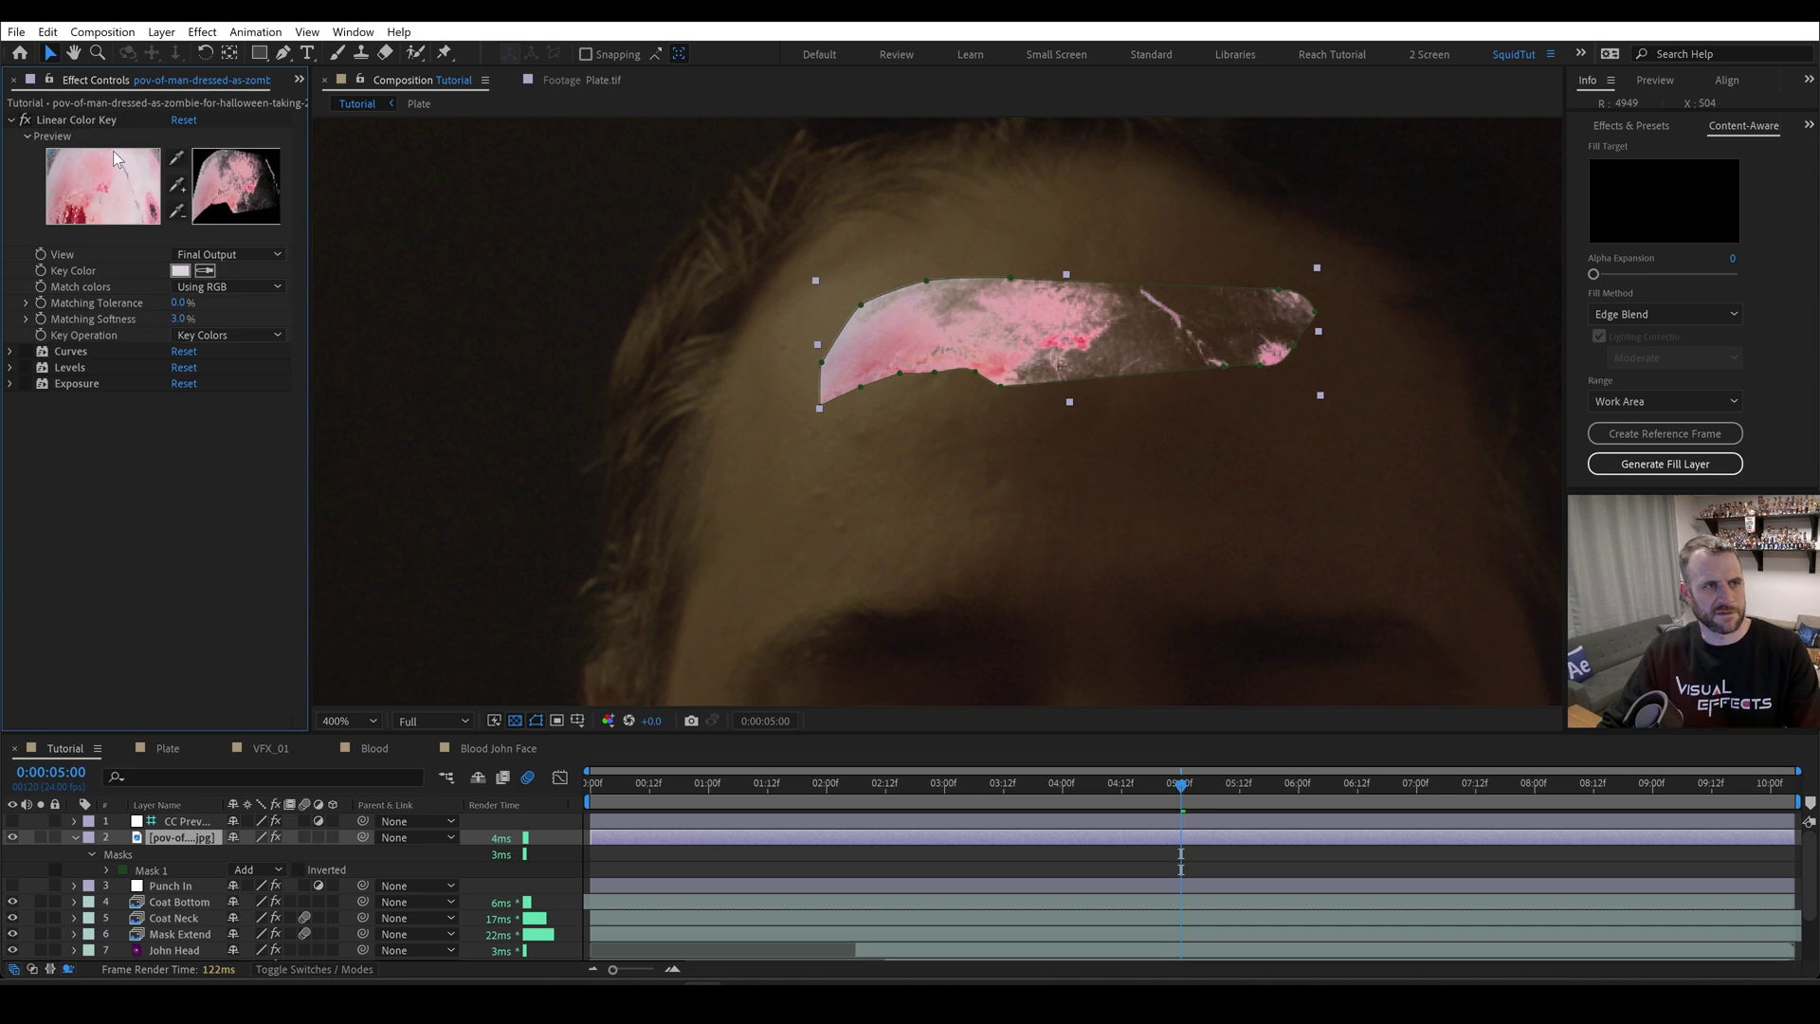
{"action": "left_click", "coordinate": [23, 119]}
{"action": "left_click", "coordinate": [205, 270]}
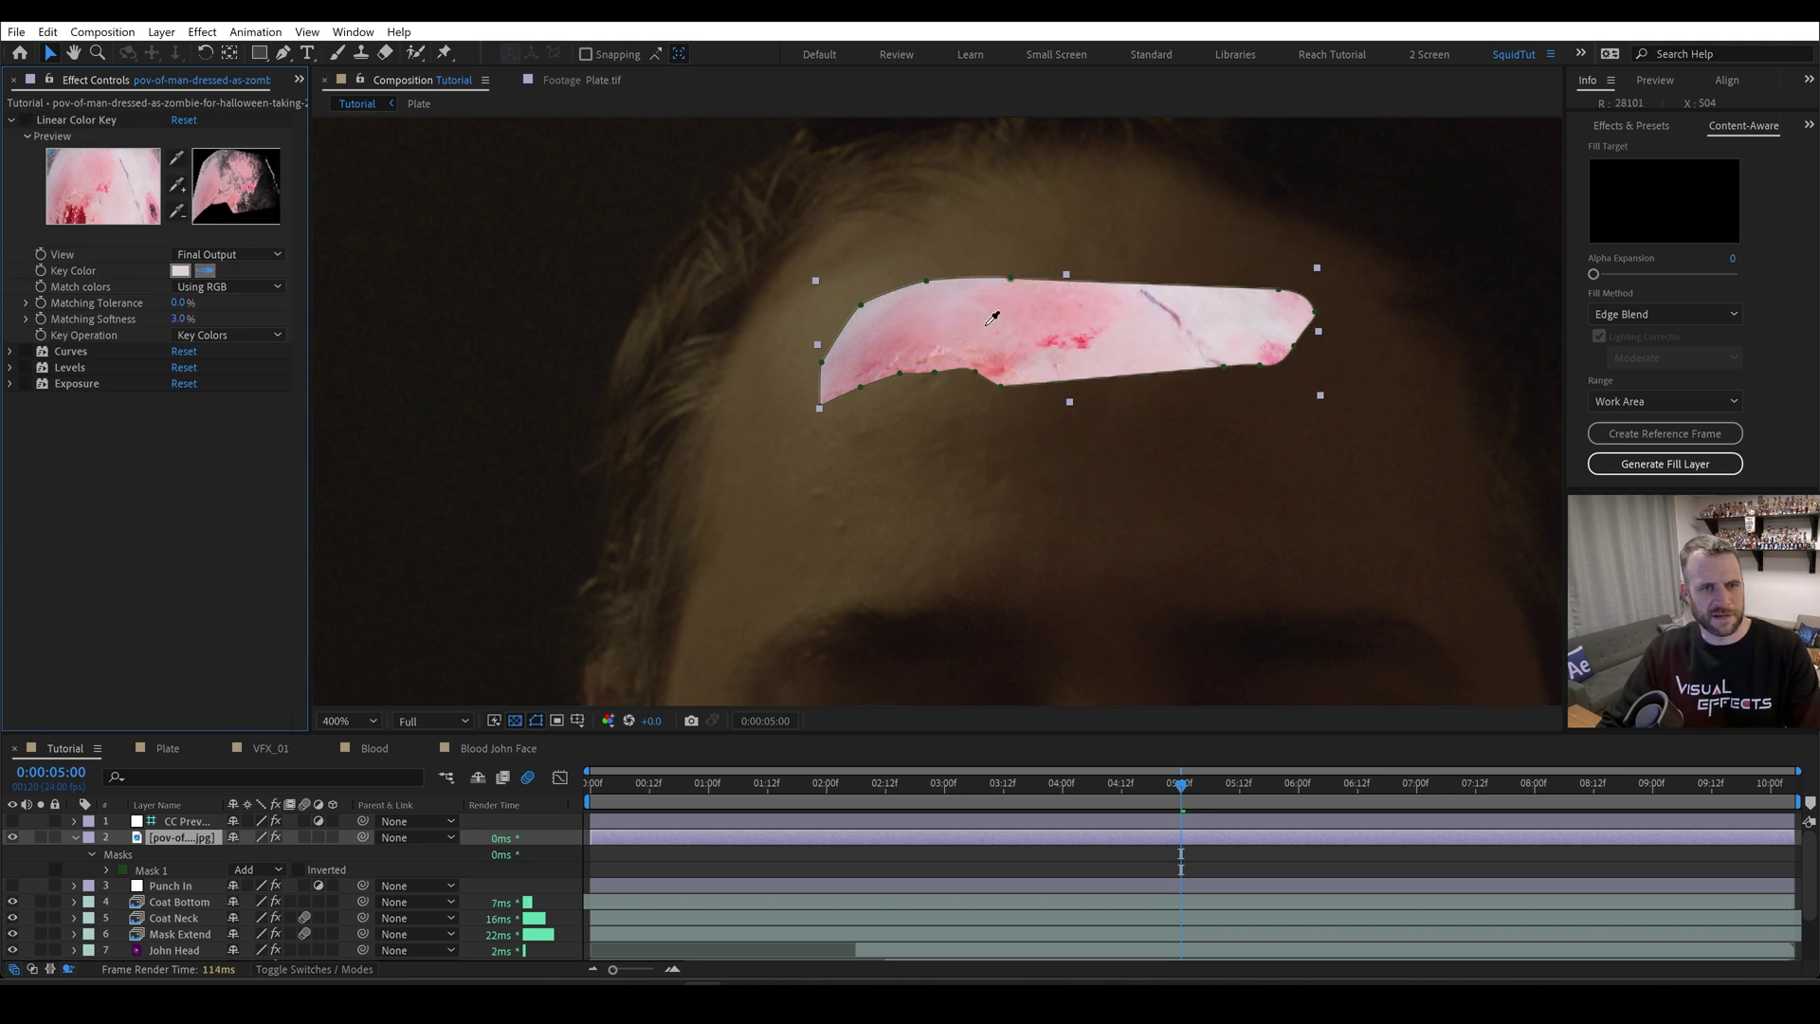
{"action": "left_click", "coordinate": [1147, 335]}
{"action": "left_click", "coordinate": [24, 120]}
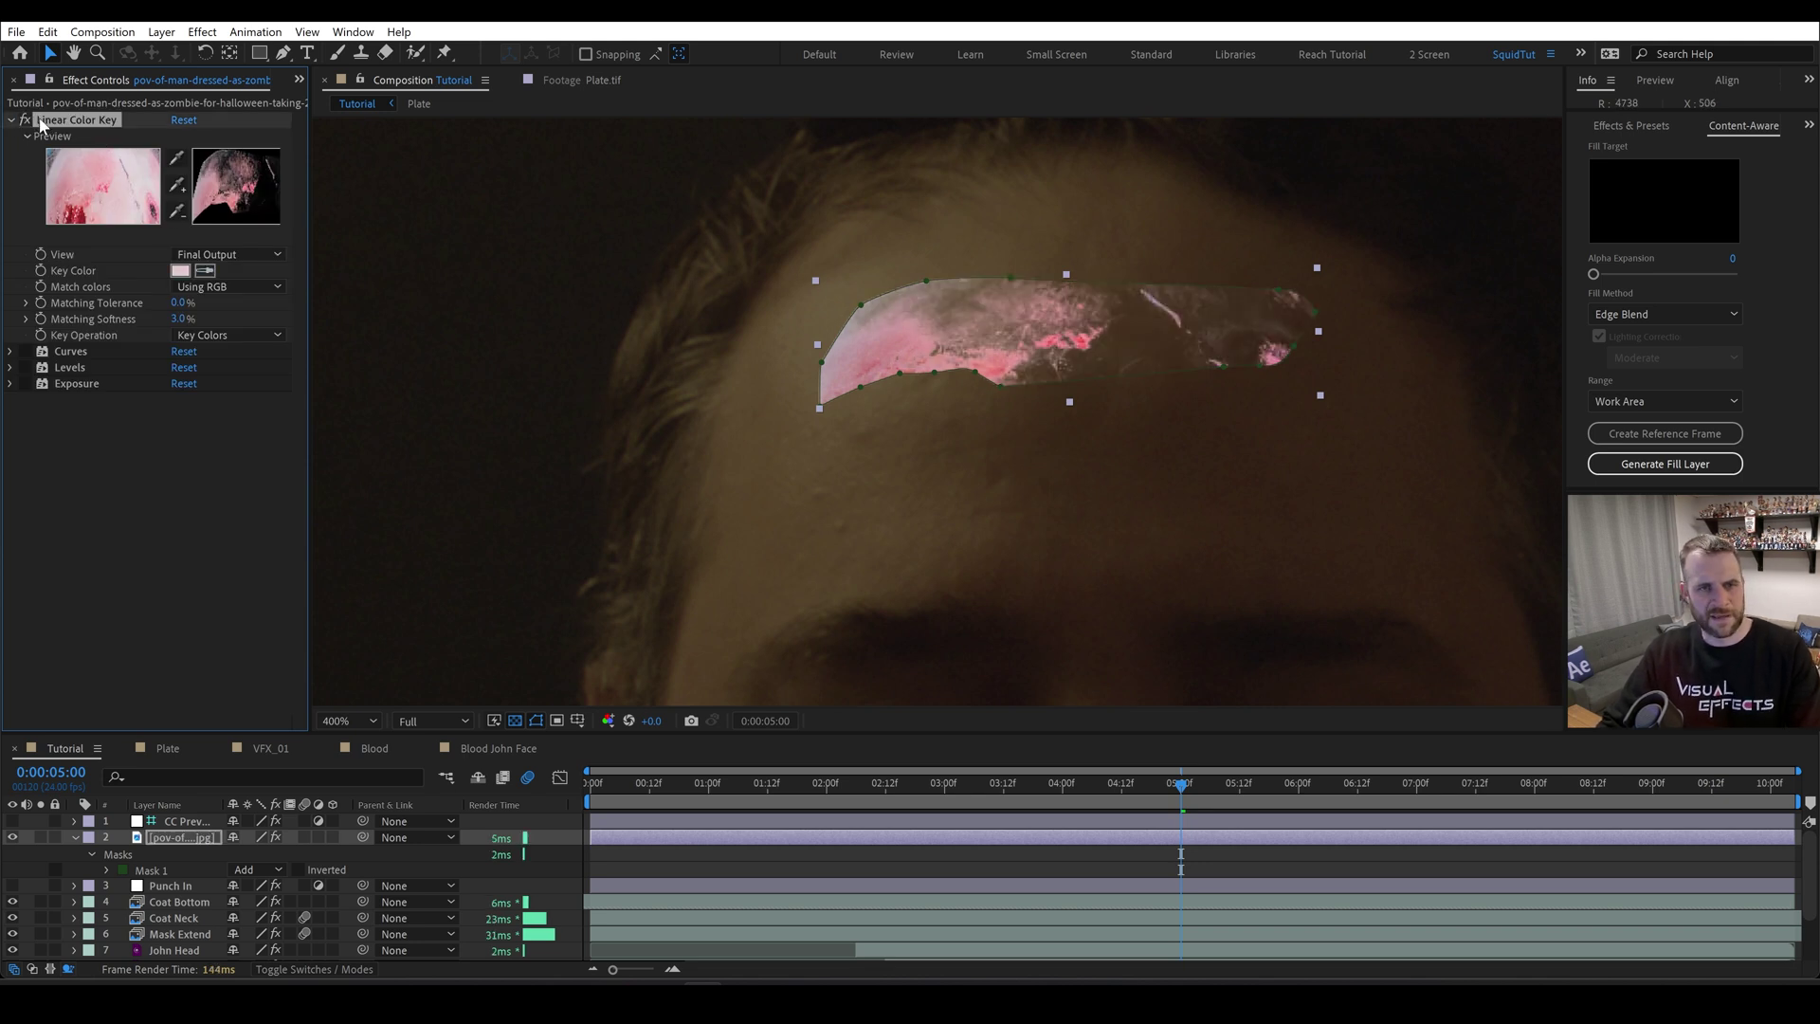
{"action": "key", "text": "ctrl+z"}
{"action": "key", "text": "ctrl+z"}
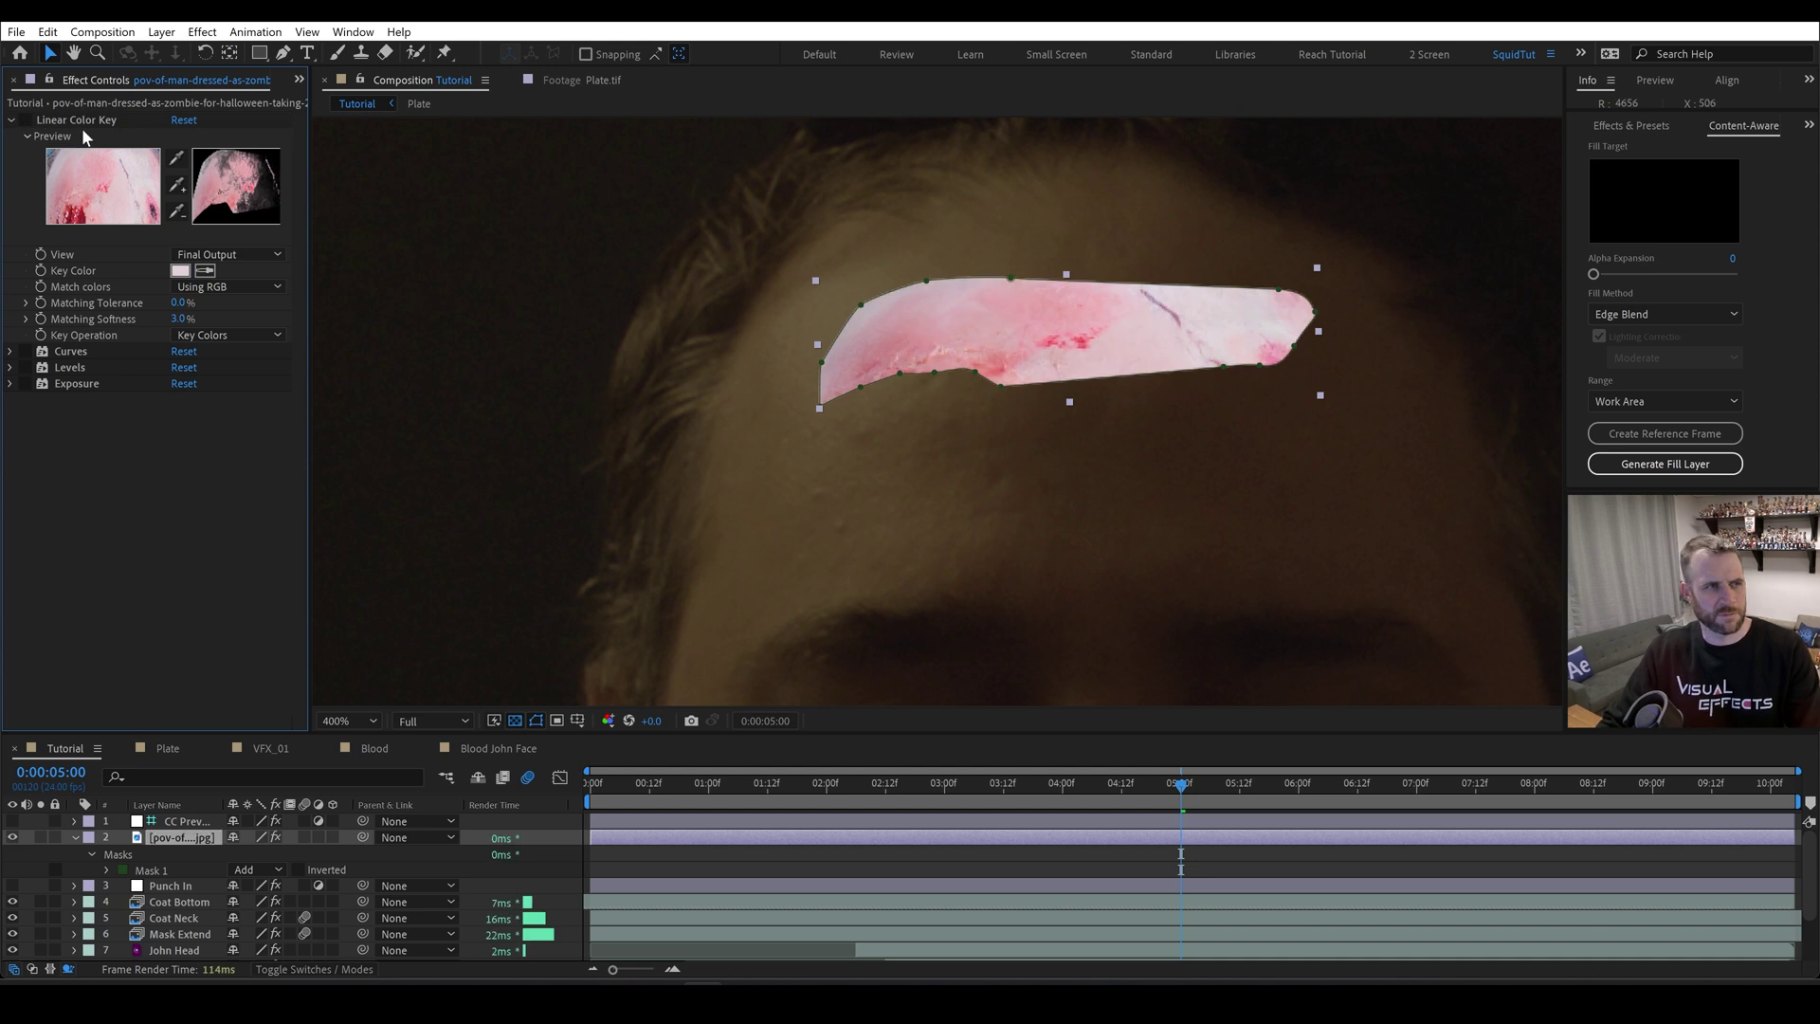
- Enable Linear Color Key on the forehead skin patch and pull the far end of its mask in to the red wound area
{"action": "left_click", "coordinate": [26, 120]}
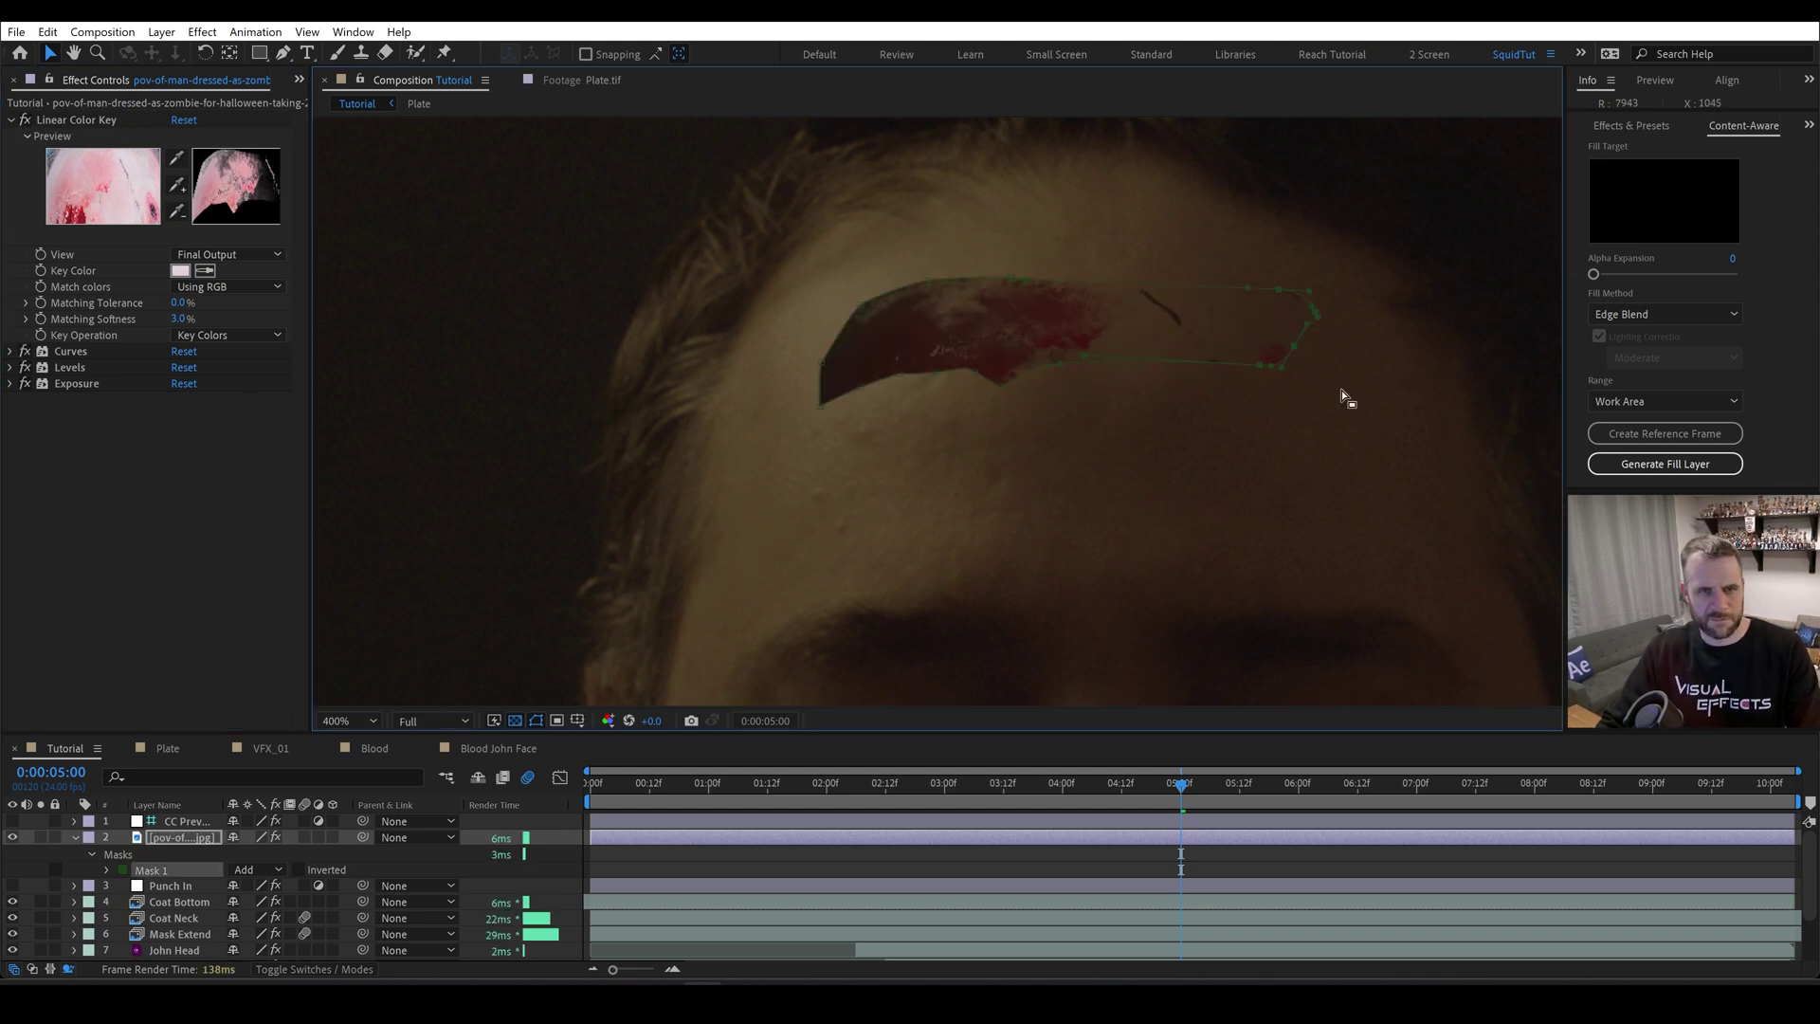
{"action": "left_click_drag", "start_coordinate": [1363, 391], "coordinate": [1088, 278]}
{"action": "left_click", "coordinate": [1051, 357]}
{"action": "key", "text": "Delete"}
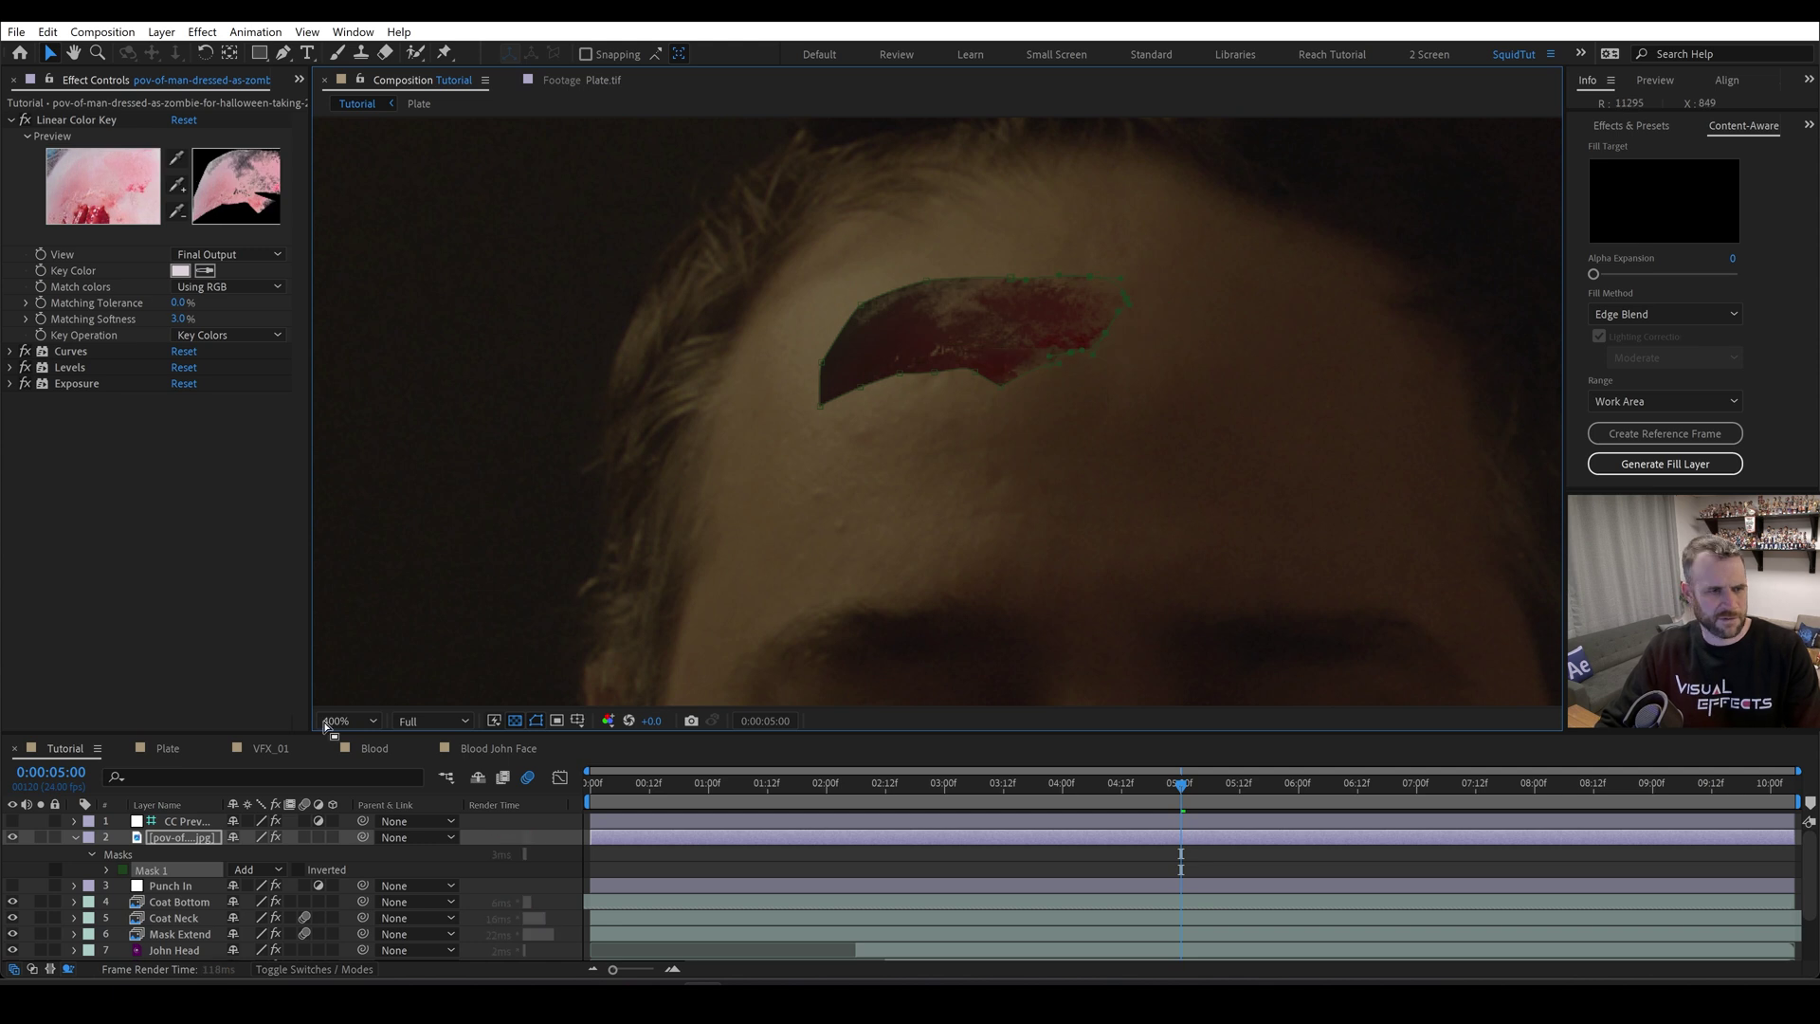
- Show the color-correction preview layer and feather the forehead patch's mask to 114 pixels, adjusting the mask's upper edge
{"action": "left_click", "coordinate": [12, 822]}
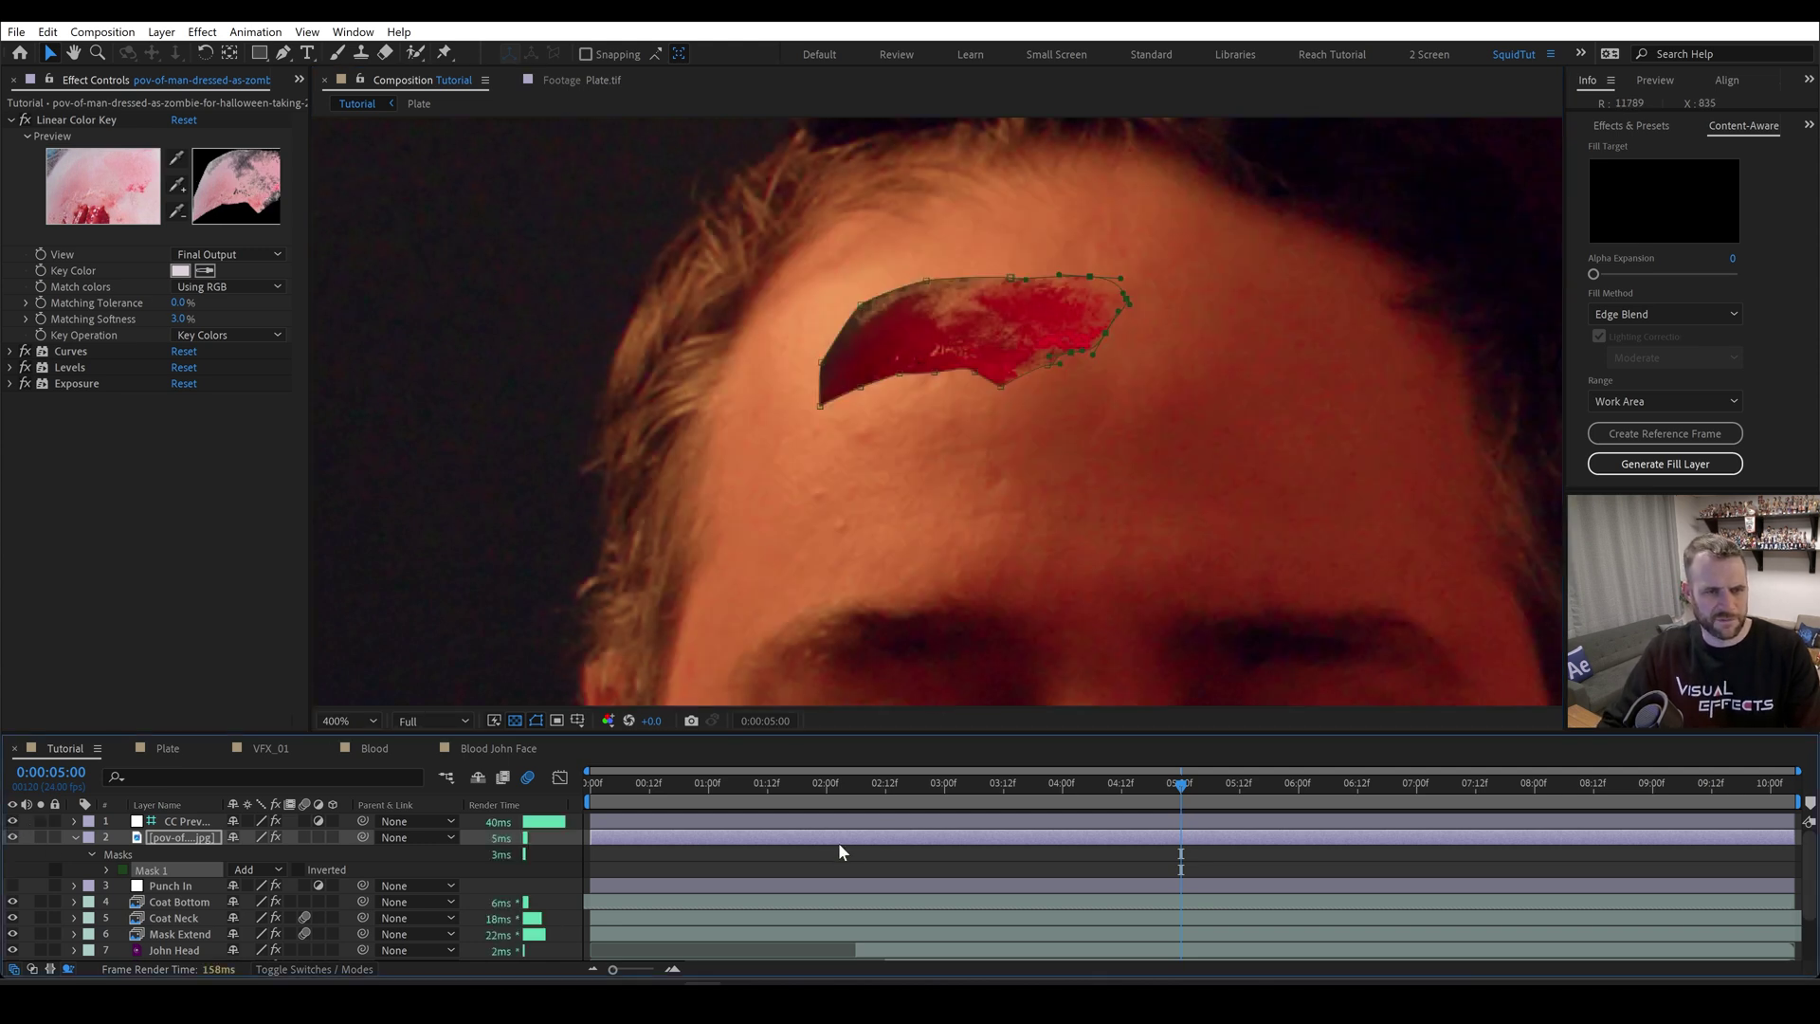
{"action": "left_click_drag", "start_coordinate": [861, 305], "coordinate": [869, 309]}
{"action": "key", "text": "f"}
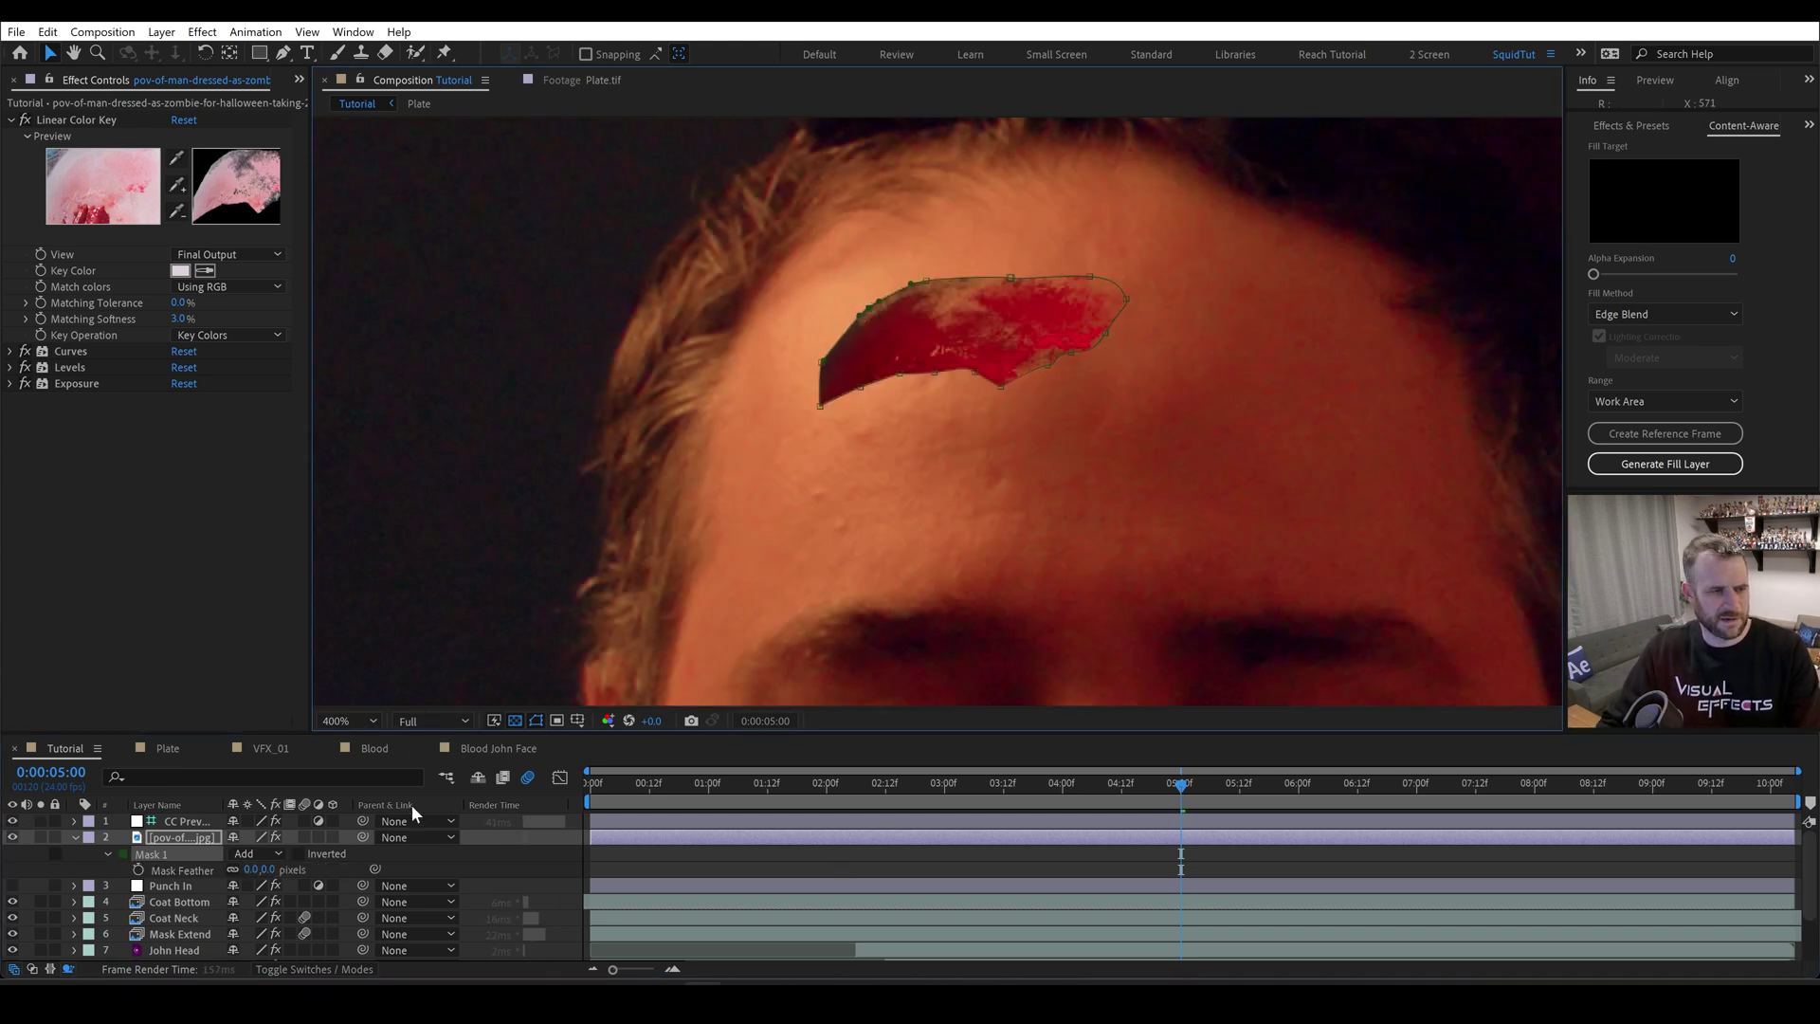
{"action": "left_click_drag", "start_coordinate": [256, 872], "coordinate": [347, 858]}
{"action": "left_click_drag", "start_coordinate": [926, 281], "coordinate": [864, 312]}
{"action": "left_click", "coordinate": [1007, 284]}
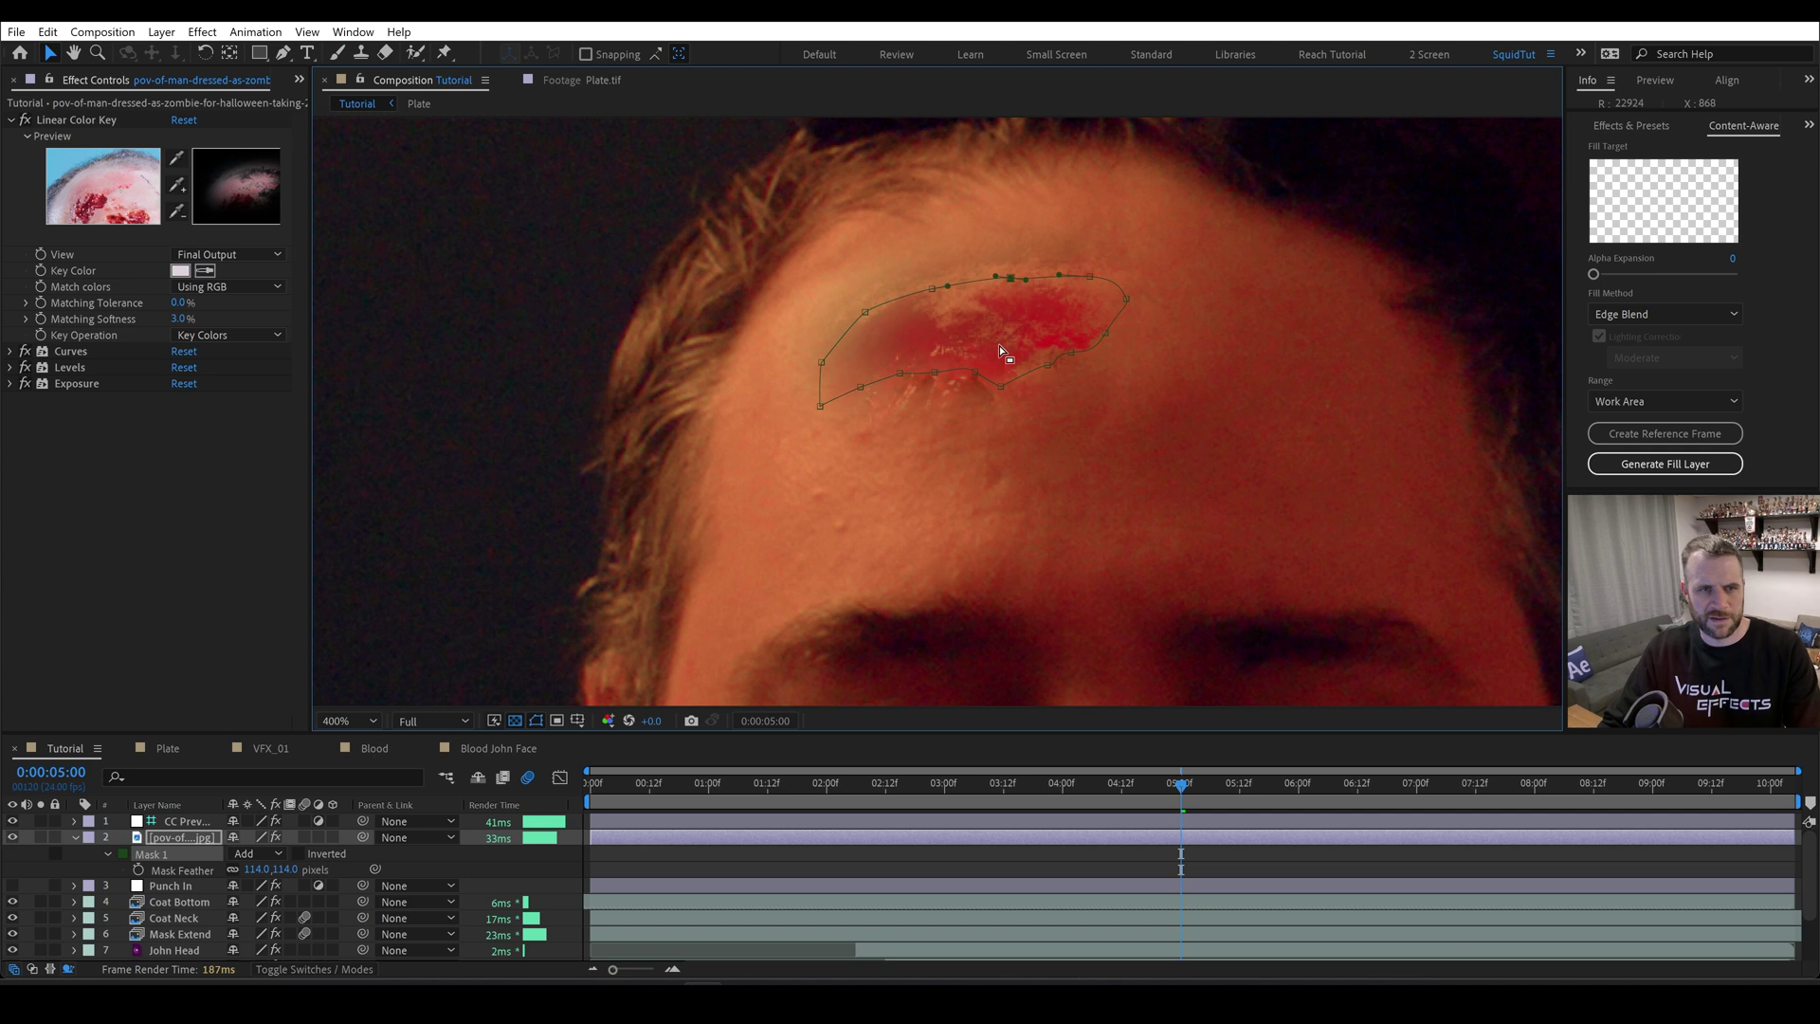
- Nudge the feathered wound patch slightly up and to the right on the forehead
{"action": "left_click_drag", "start_coordinate": [983, 343], "coordinate": [995, 336]}
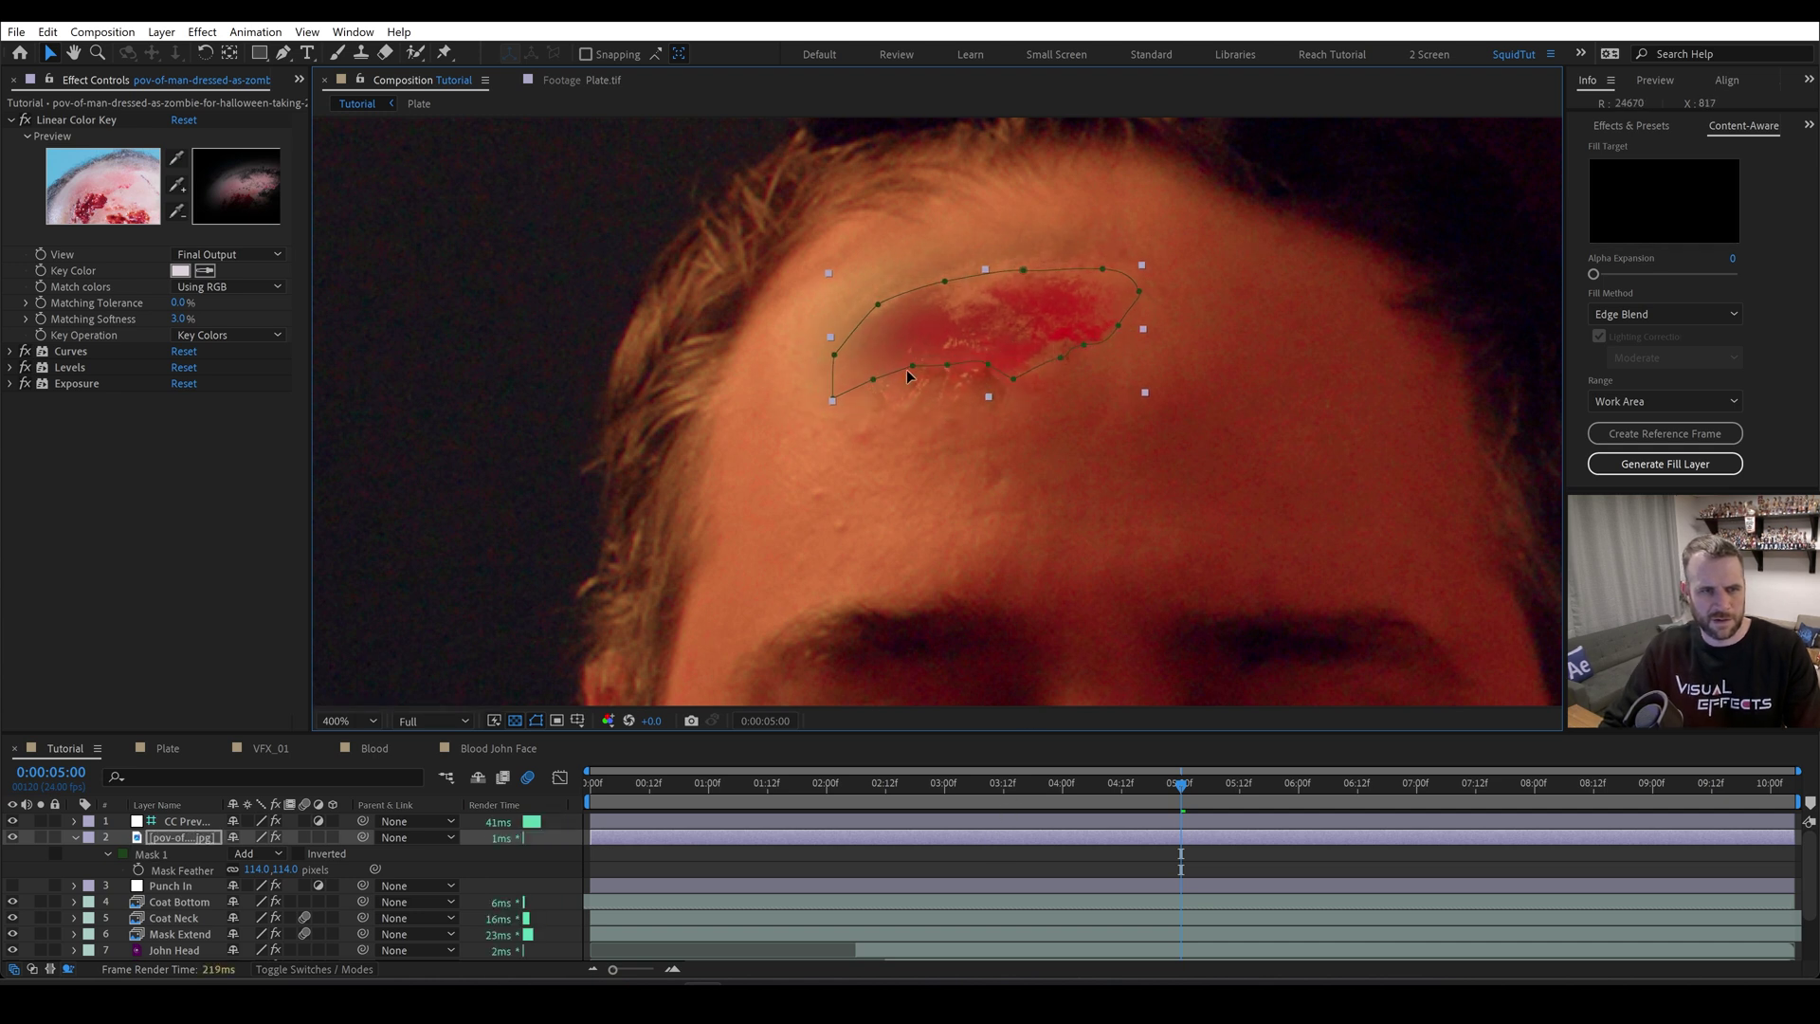
{"action": "key", "text": "f"}
{"action": "key", "text": "f"}
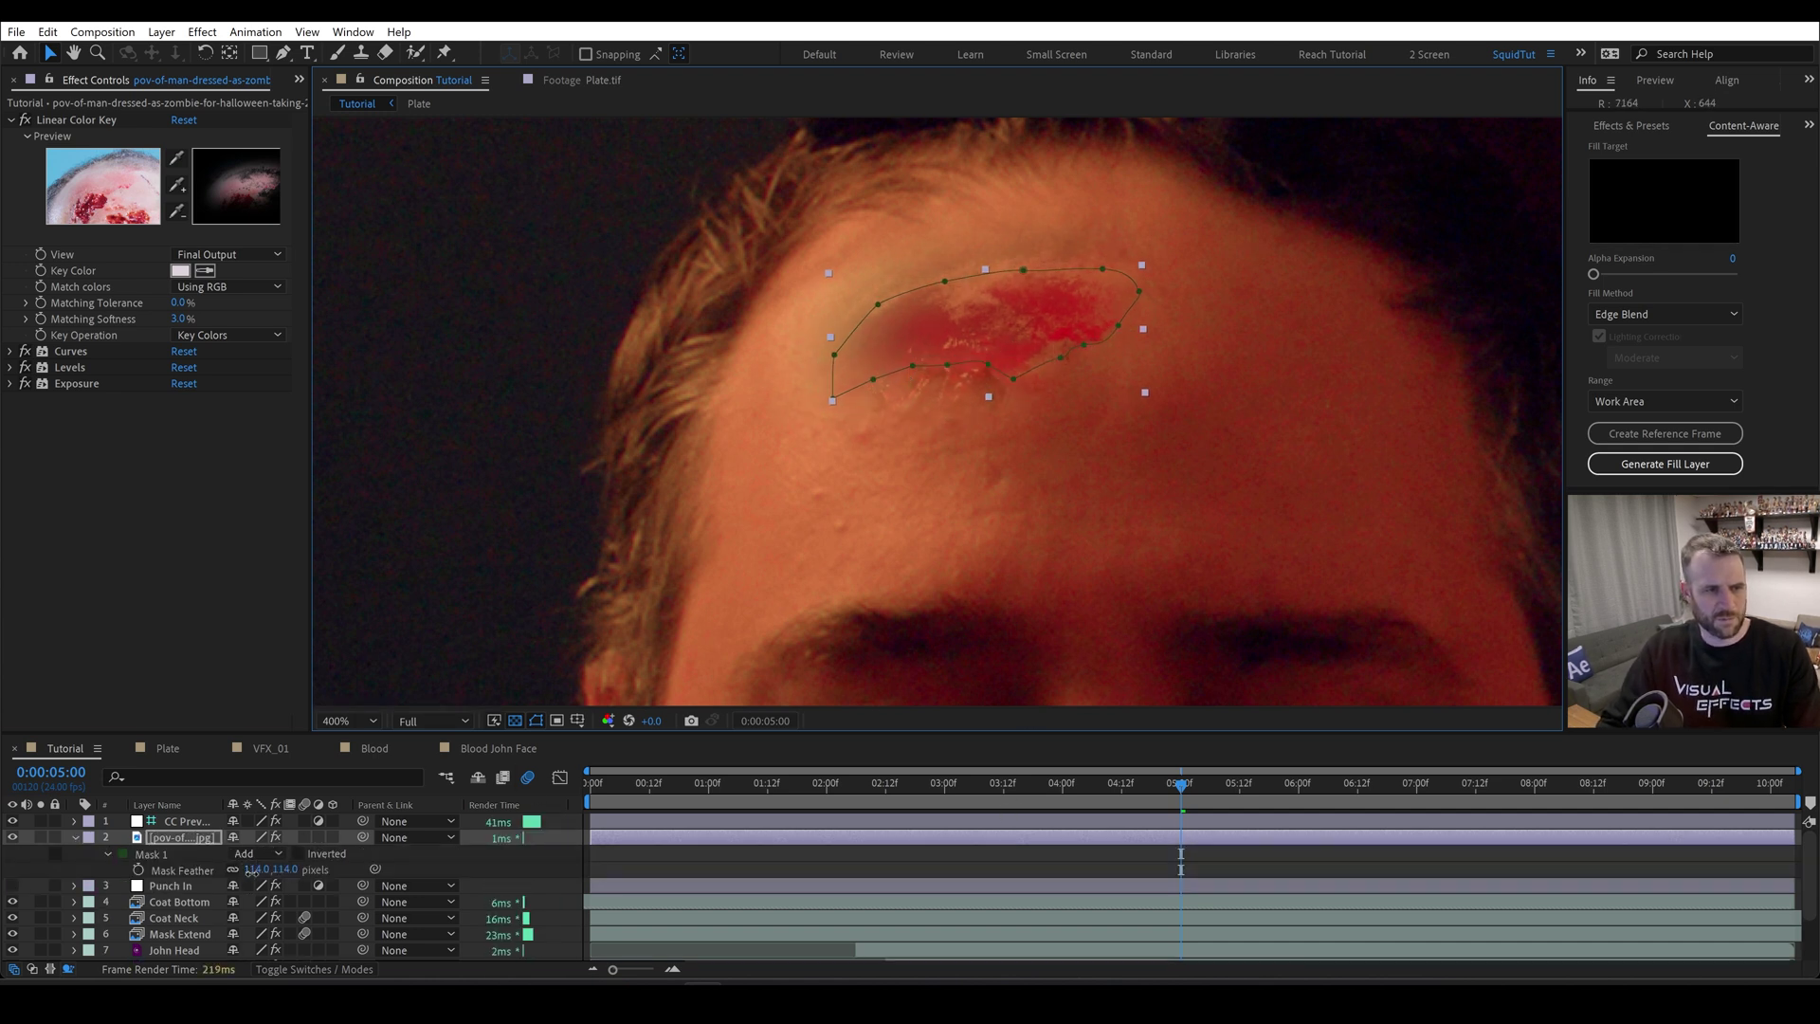
{"action": "left_click", "coordinate": [648, 895]}
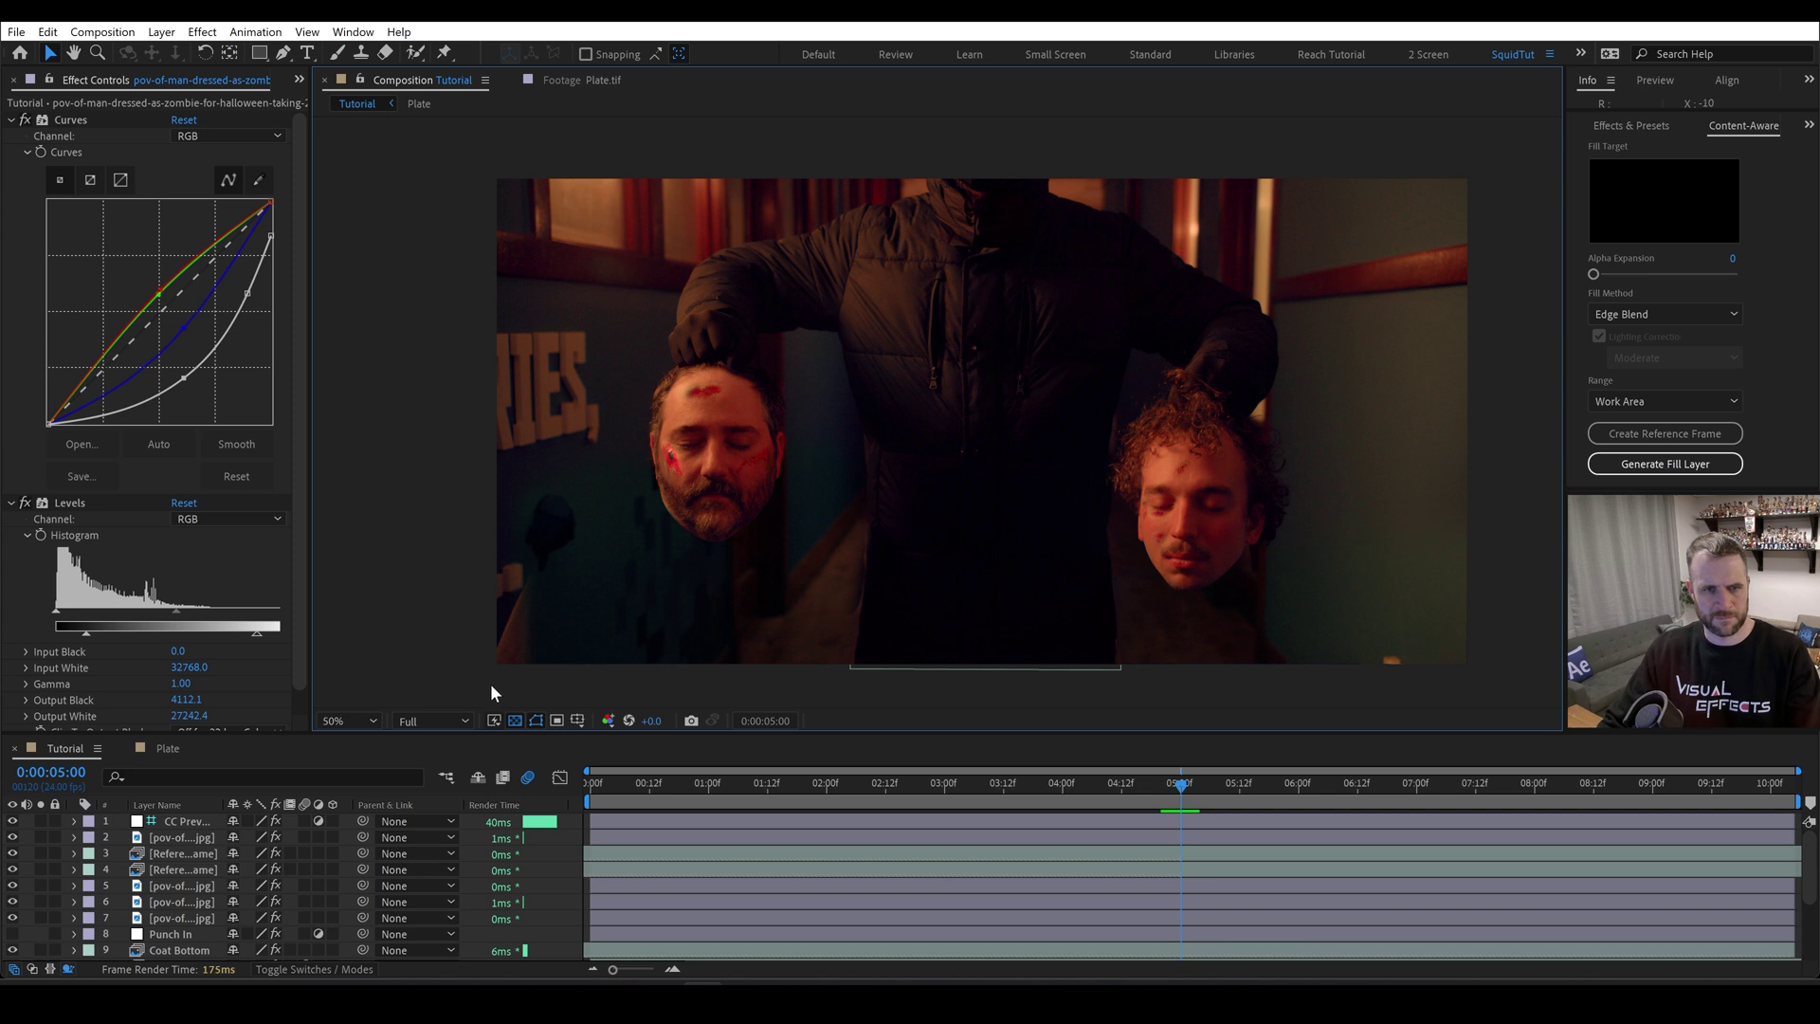
- Pre-compose the three wound layers on the bearded head, naming the composition with his first name followed by "Blood"
{"action": "left_click", "coordinate": [169, 912]}
{"action": "left_click", "coordinate": [173, 889], "text": "shift"}
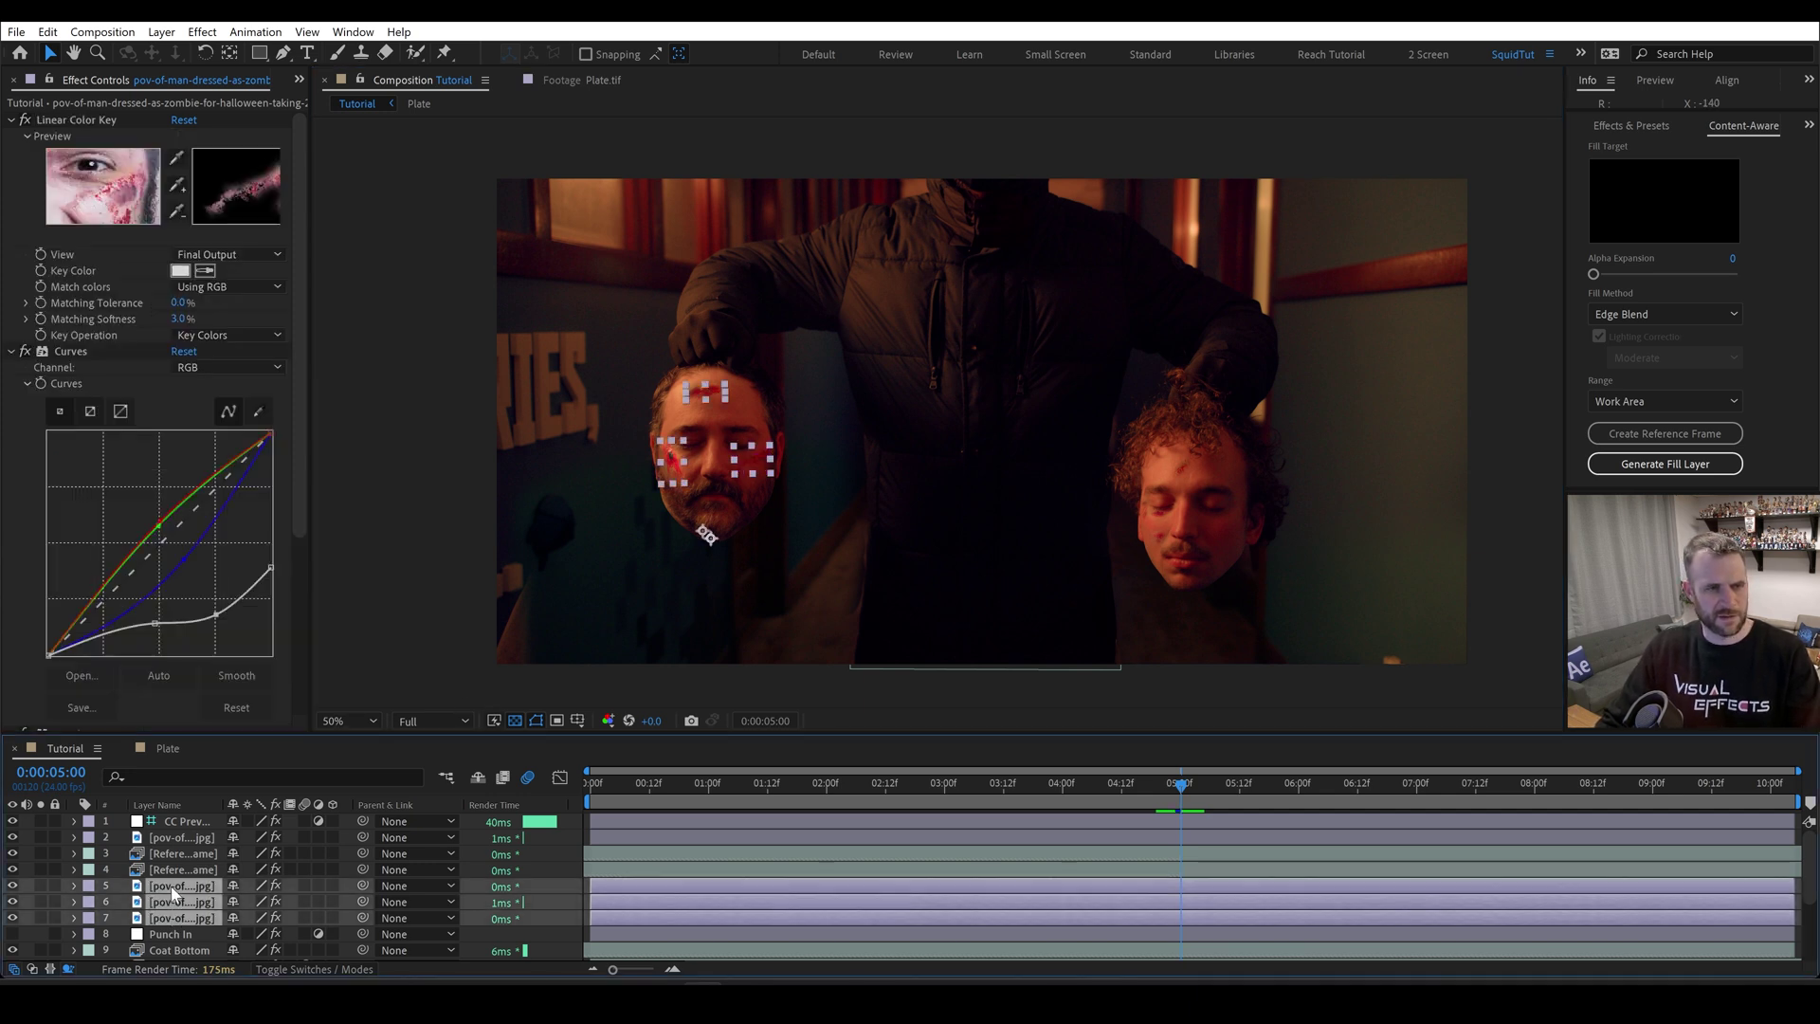
{"action": "left_click", "coordinate": [161, 31]}
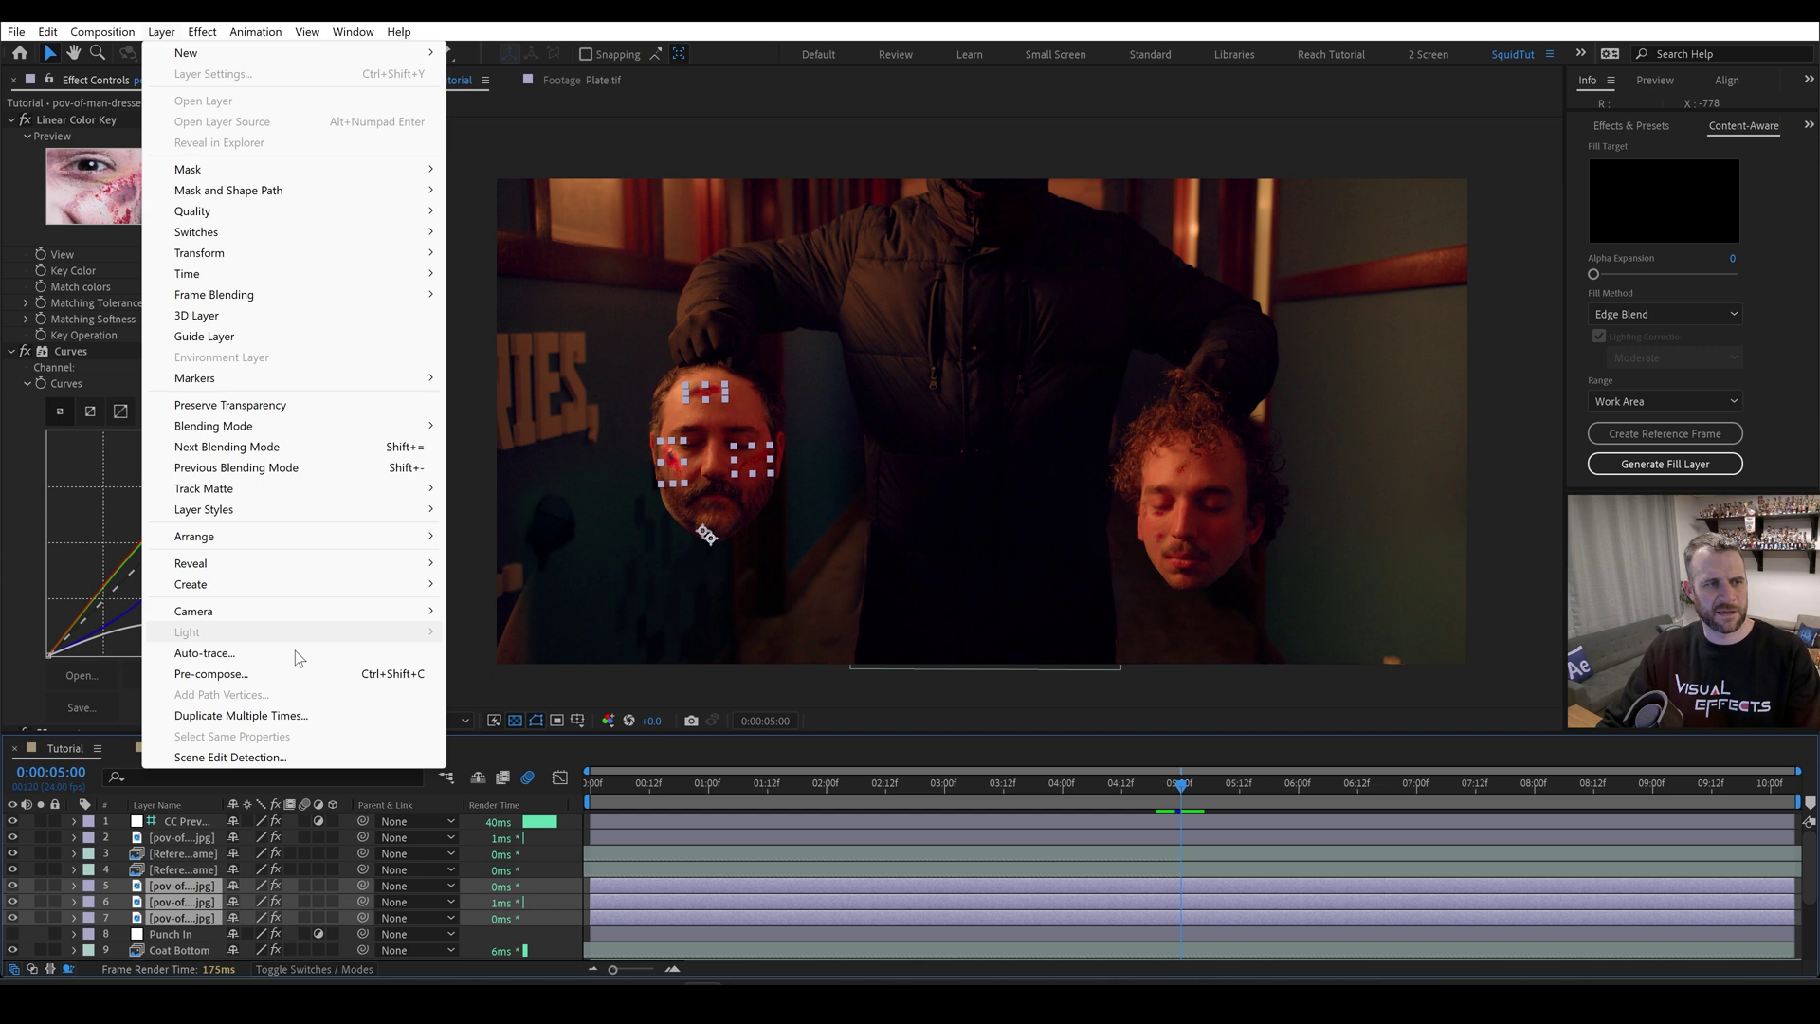
{"action": "left_click", "coordinate": [265, 675]}
{"action": "type", "text": "J"}
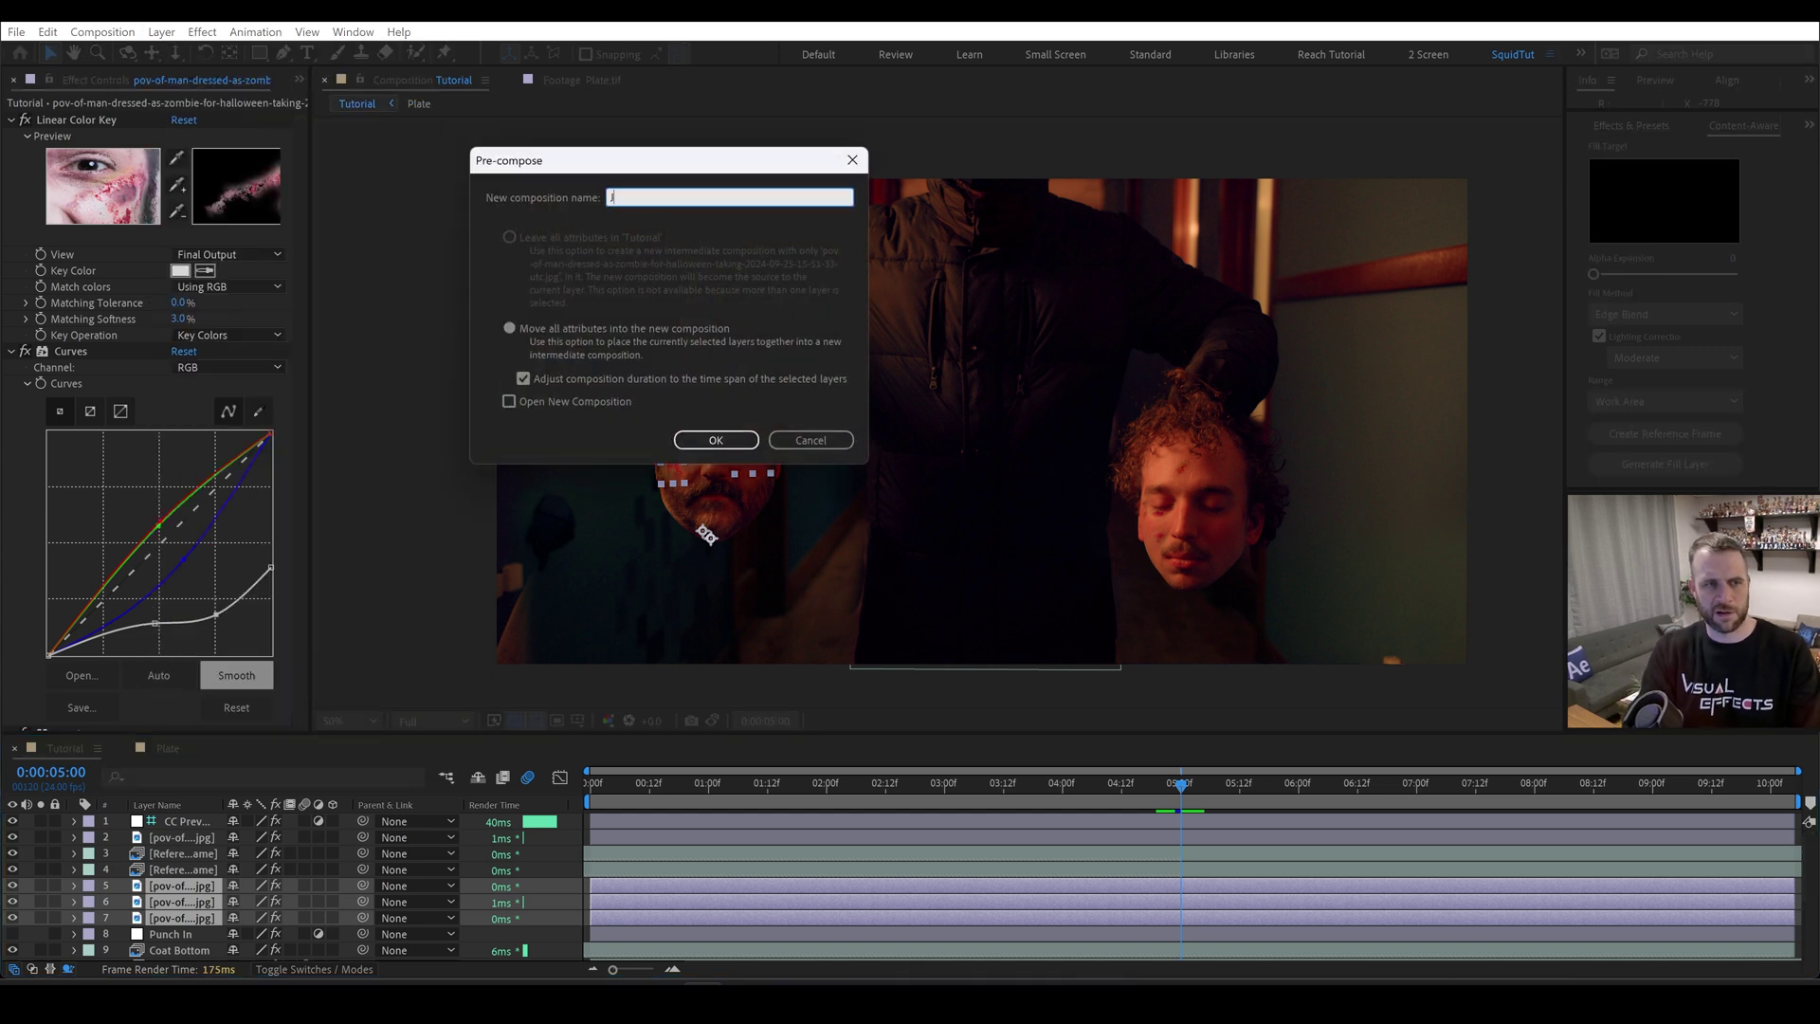
{"action": "type", "text": "ohn Blood"}
{"action": "key", "text": "Return"}
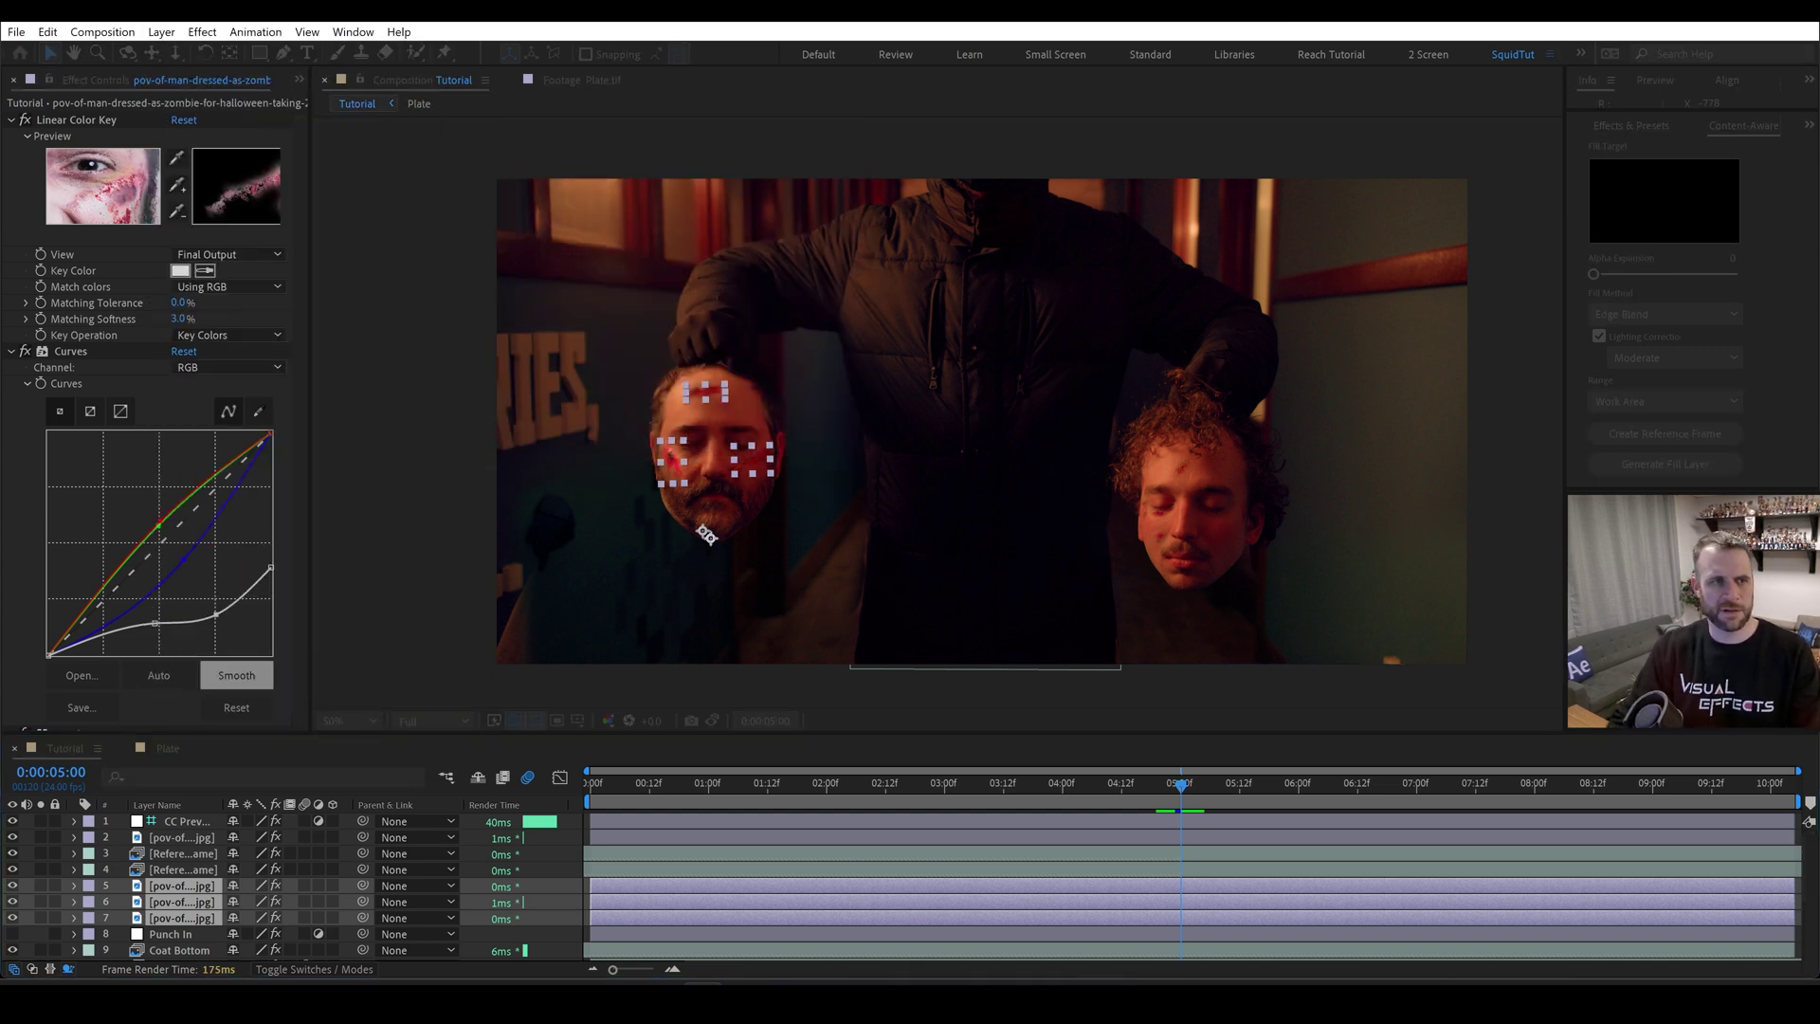
- Pre-compose the three wound layers on the curly-haired head, naming the composition with his first name followed by "Blood"
{"action": "left_click", "coordinate": [169, 869]}
{"action": "left_click", "coordinate": [157, 838], "text": "shift"}
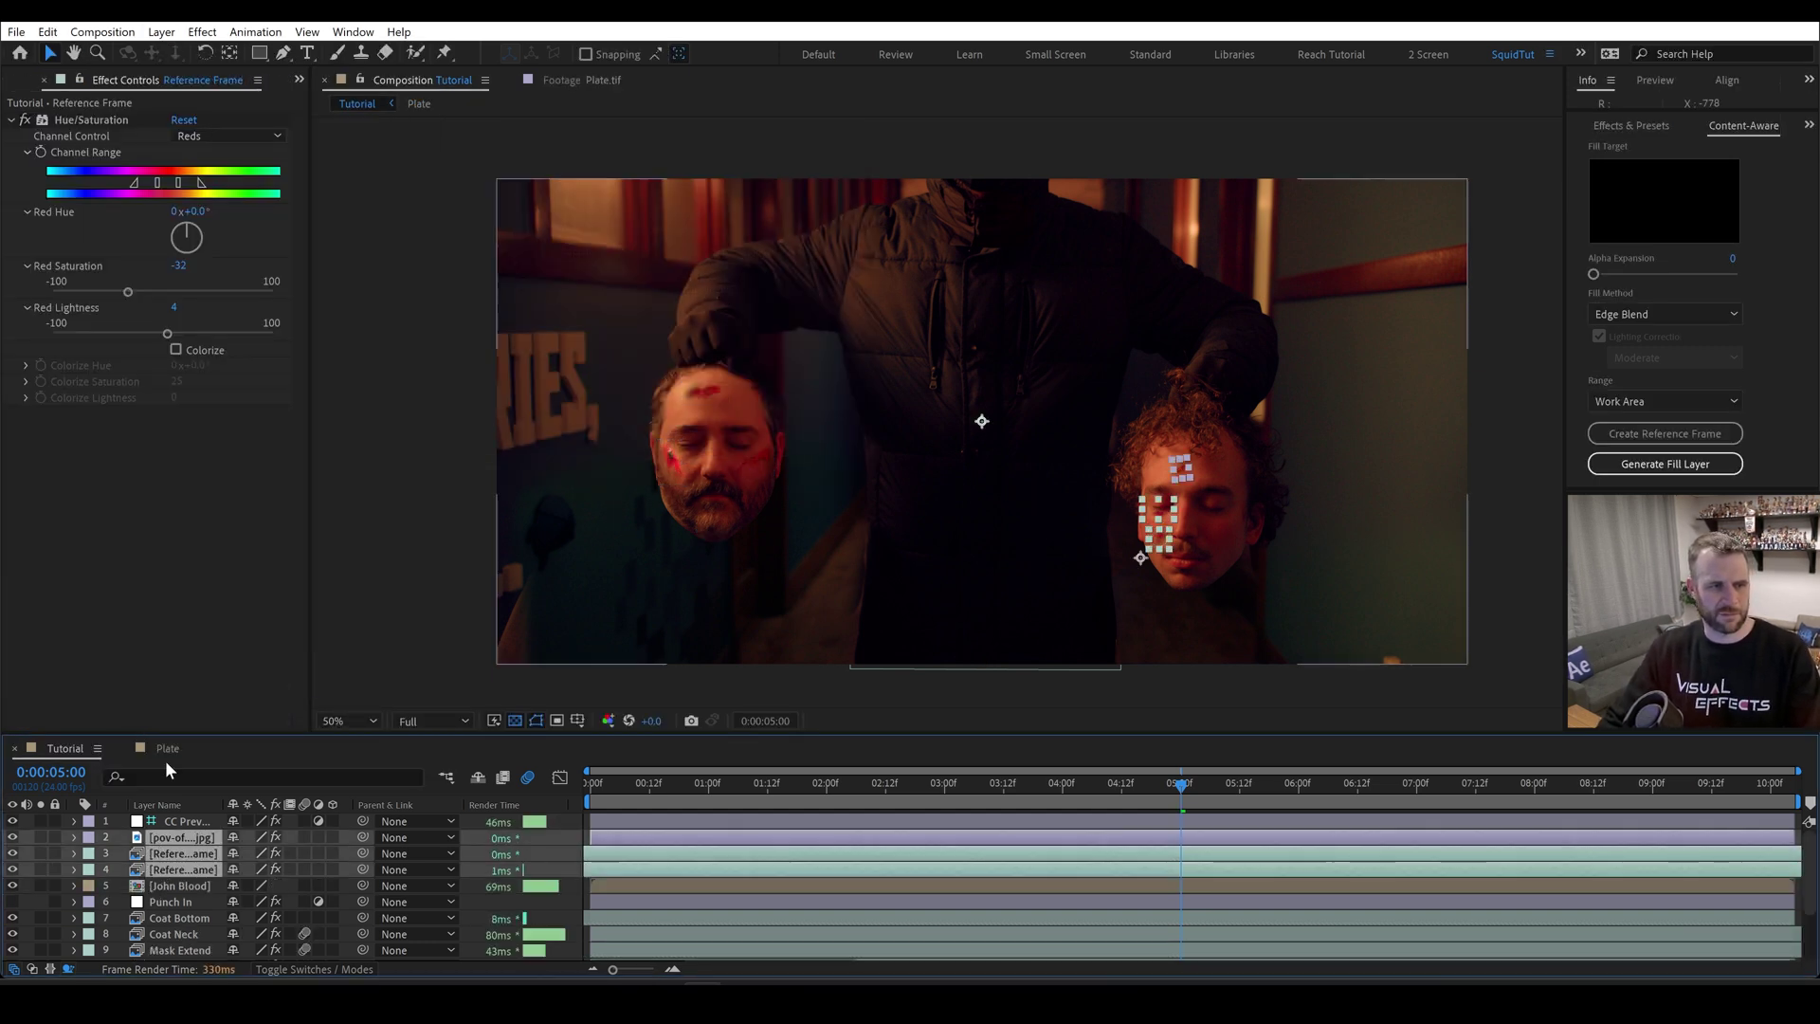
{"action": "left_click", "coordinate": [161, 31]}
{"action": "left_click", "coordinate": [211, 673]}
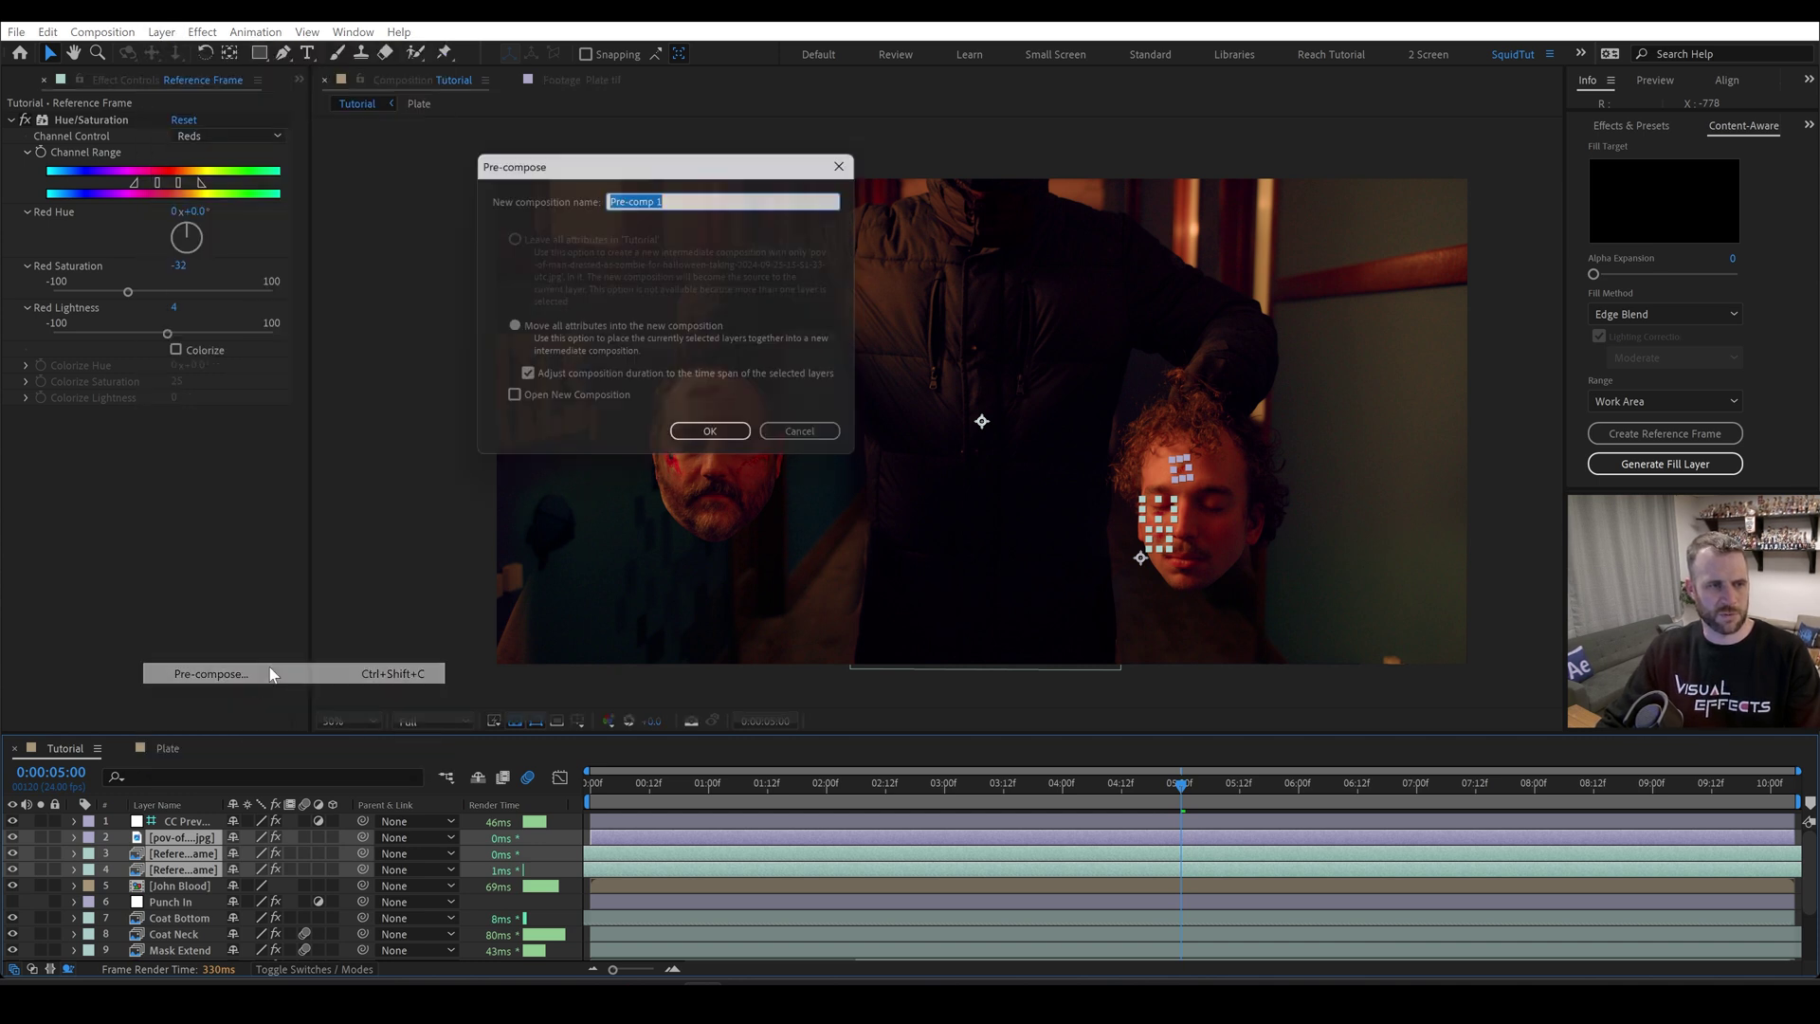
{"action": "type", "text": "P"}
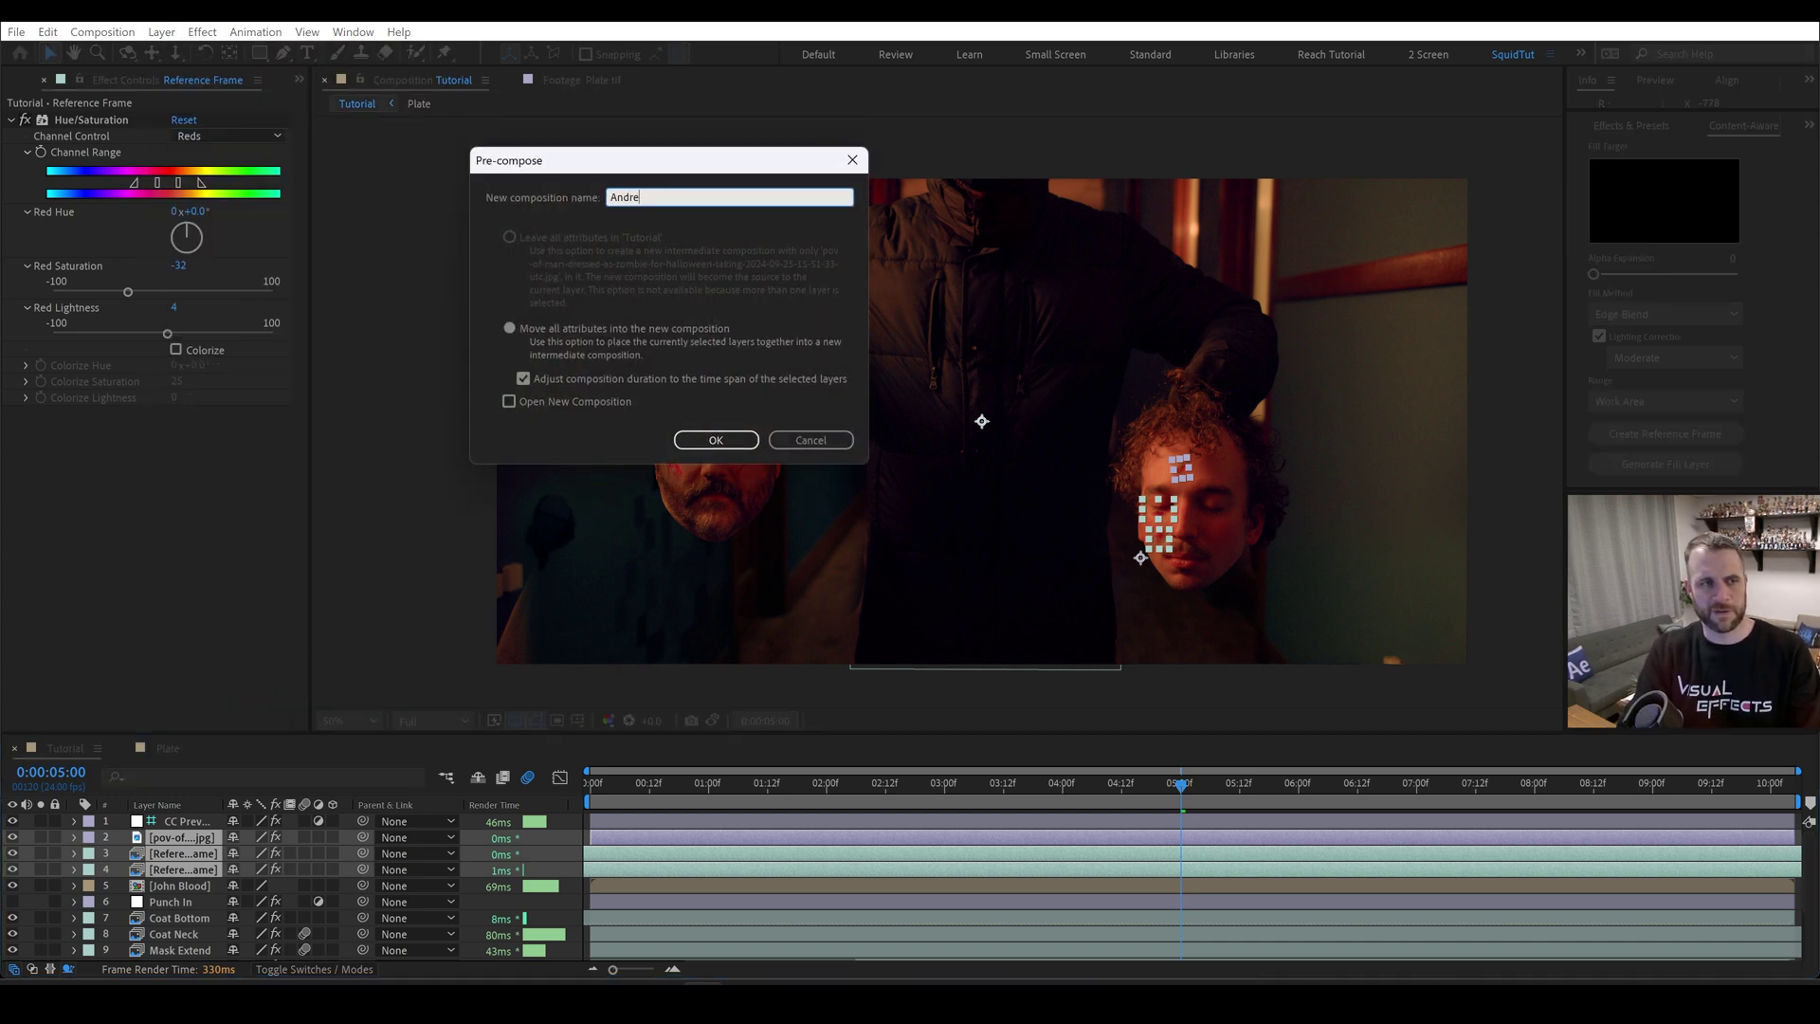
{"action": "key", "text": "Return"}
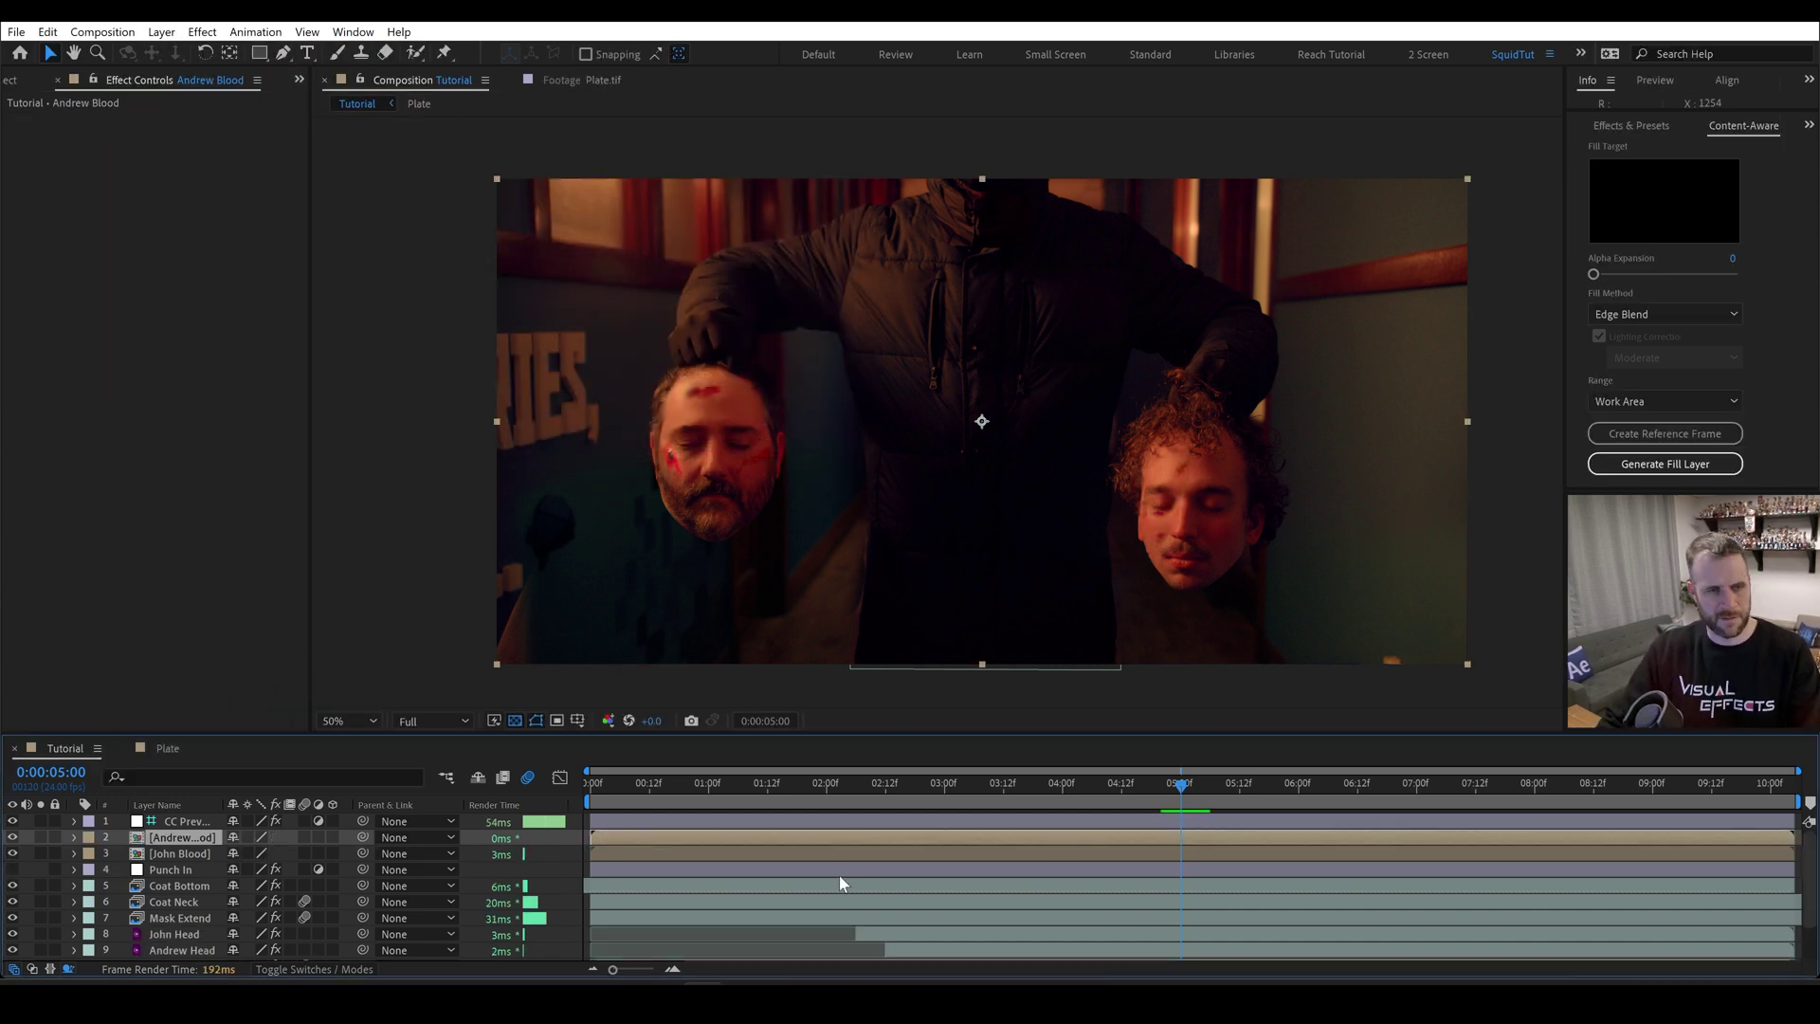
- Copy the Mocha Pro effect from the Footage.mov layer onto the bearded head's blood precomp
{"action": "scroll", "coordinate": [572, 924], "scroll_direction": "down", "scroll_amount": 1}
{"action": "left_click", "coordinate": [200, 953]}
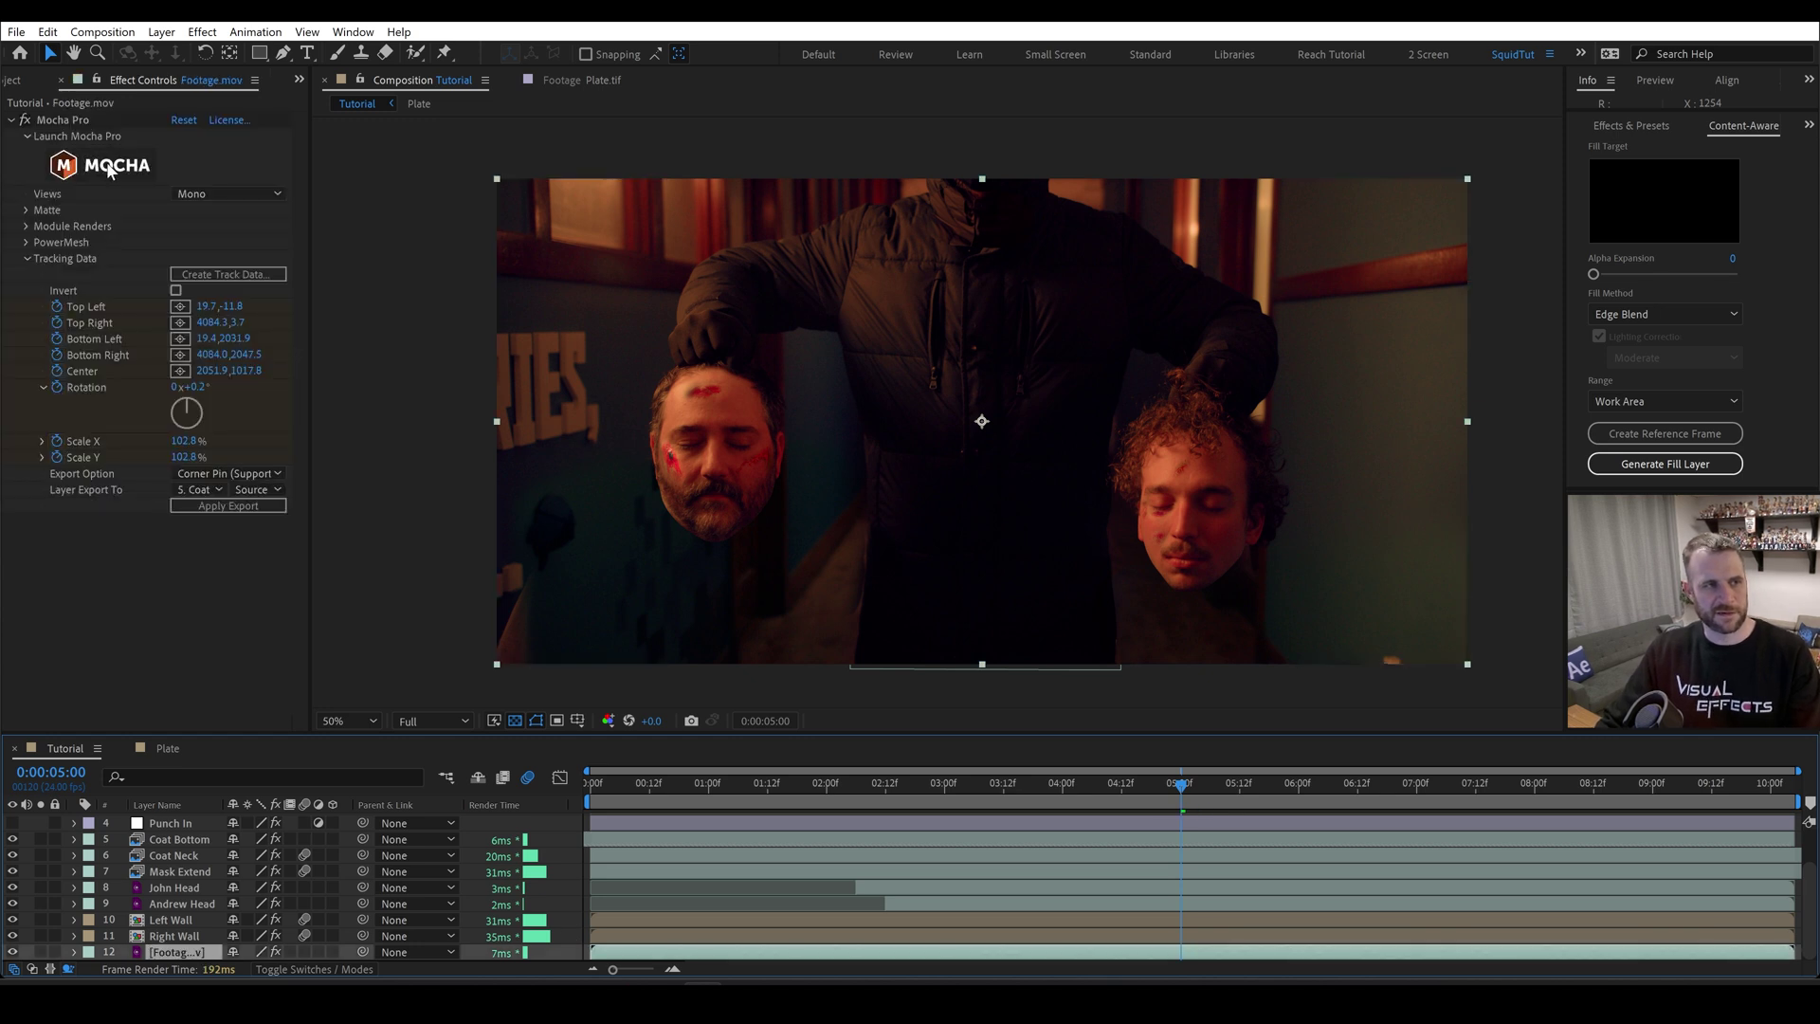
{"action": "scroll", "coordinate": [168, 862], "scroll_direction": "up", "scroll_amount": 1}
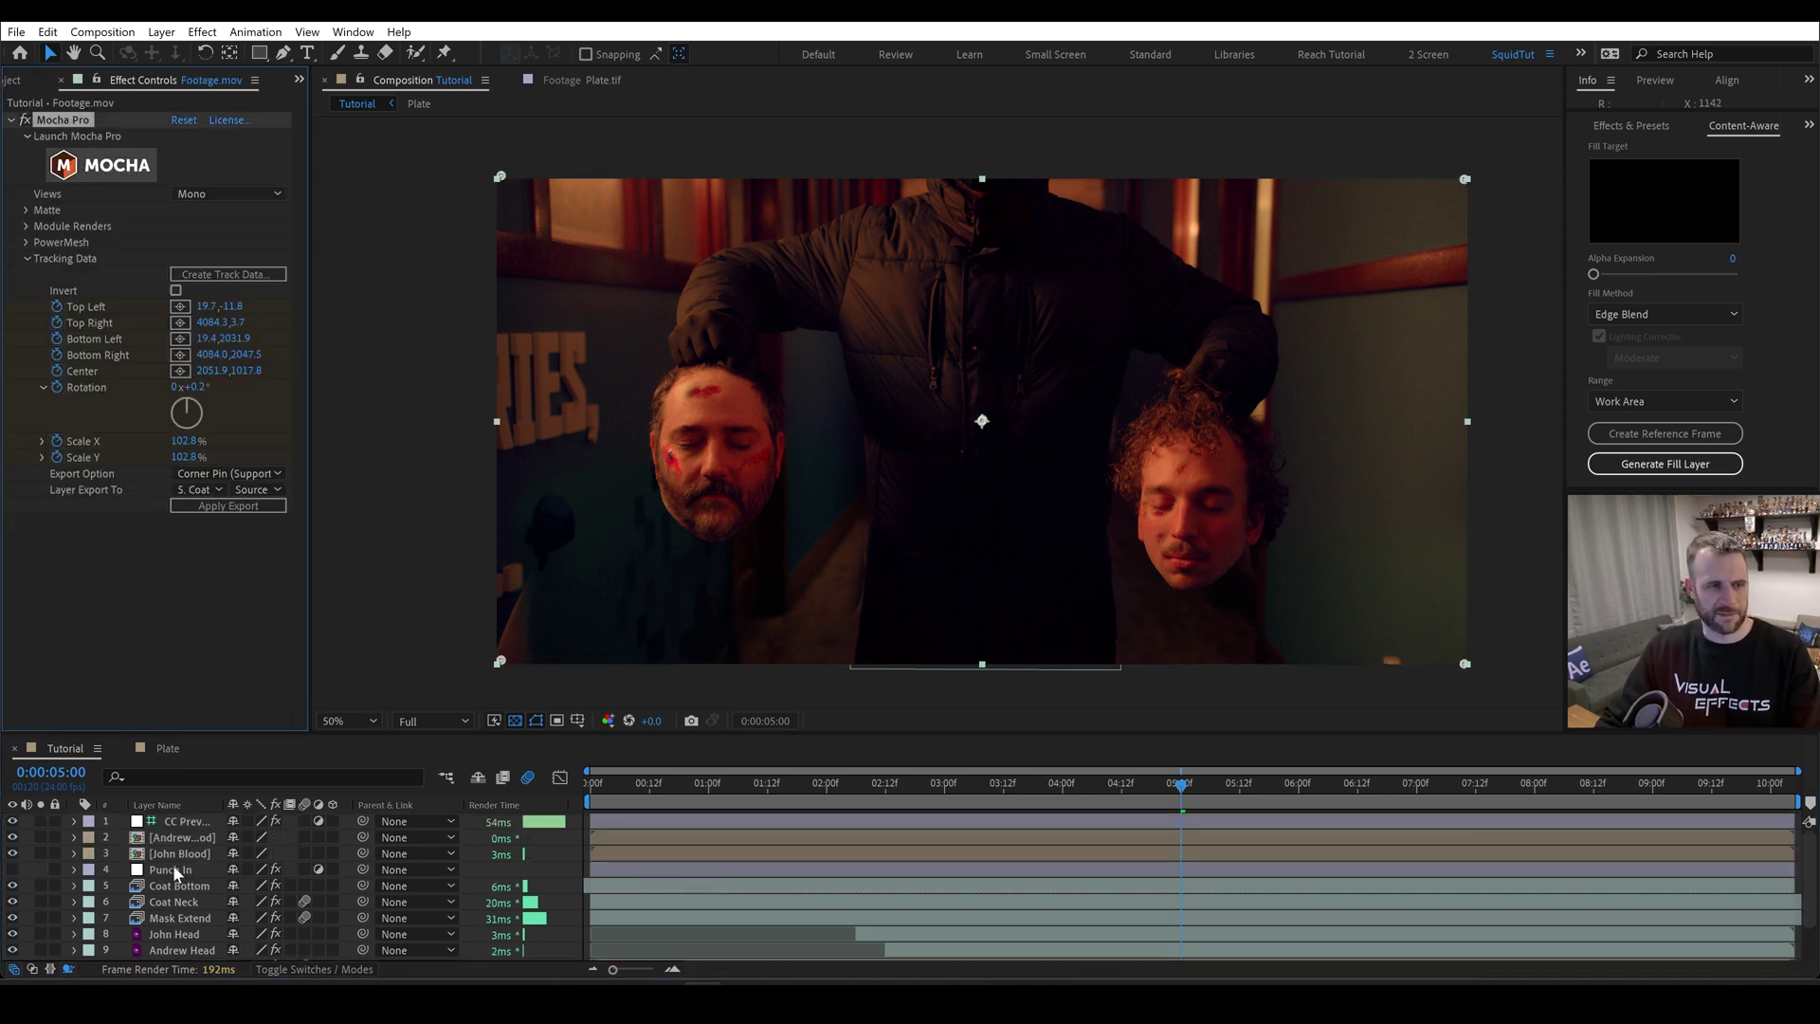
{"action": "left_click", "coordinate": [177, 854]}
{"action": "key", "text": "ctrl+v"}
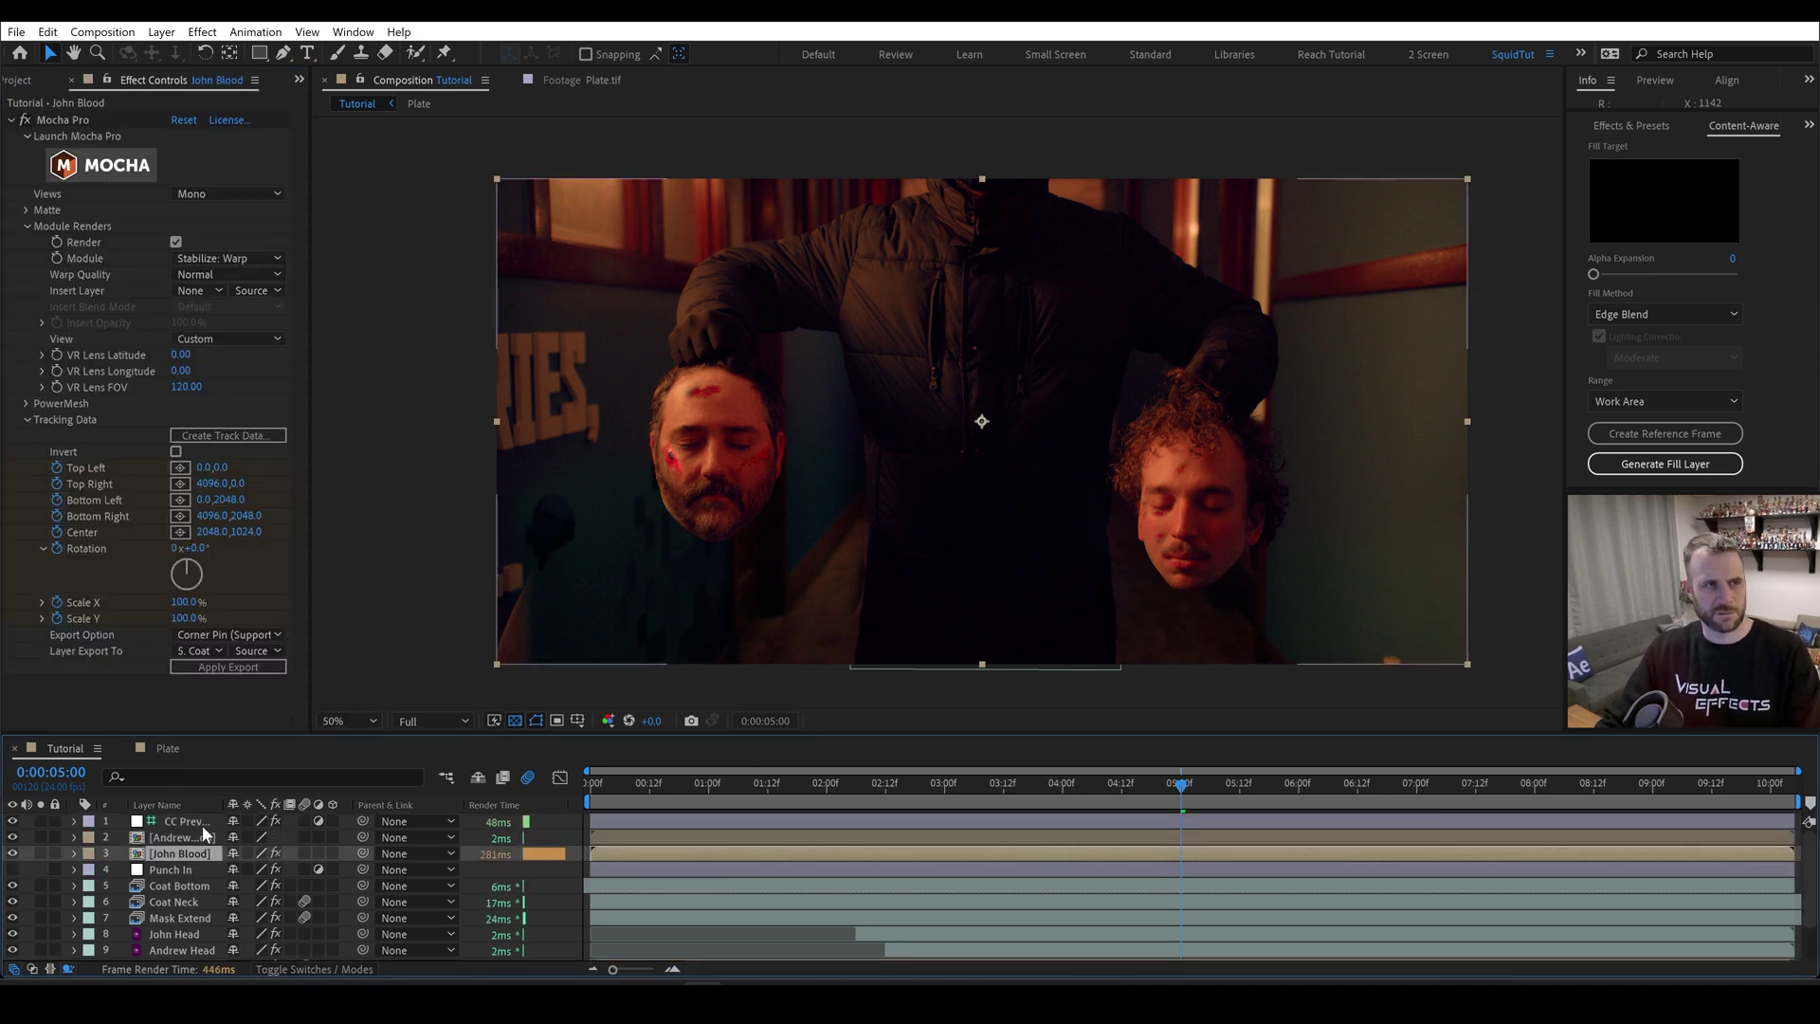
- In Mocha Pro, delete every tracking layer except the bearded man's face, save the project and return to After Effects
{"action": "left_click", "coordinate": [101, 165]}
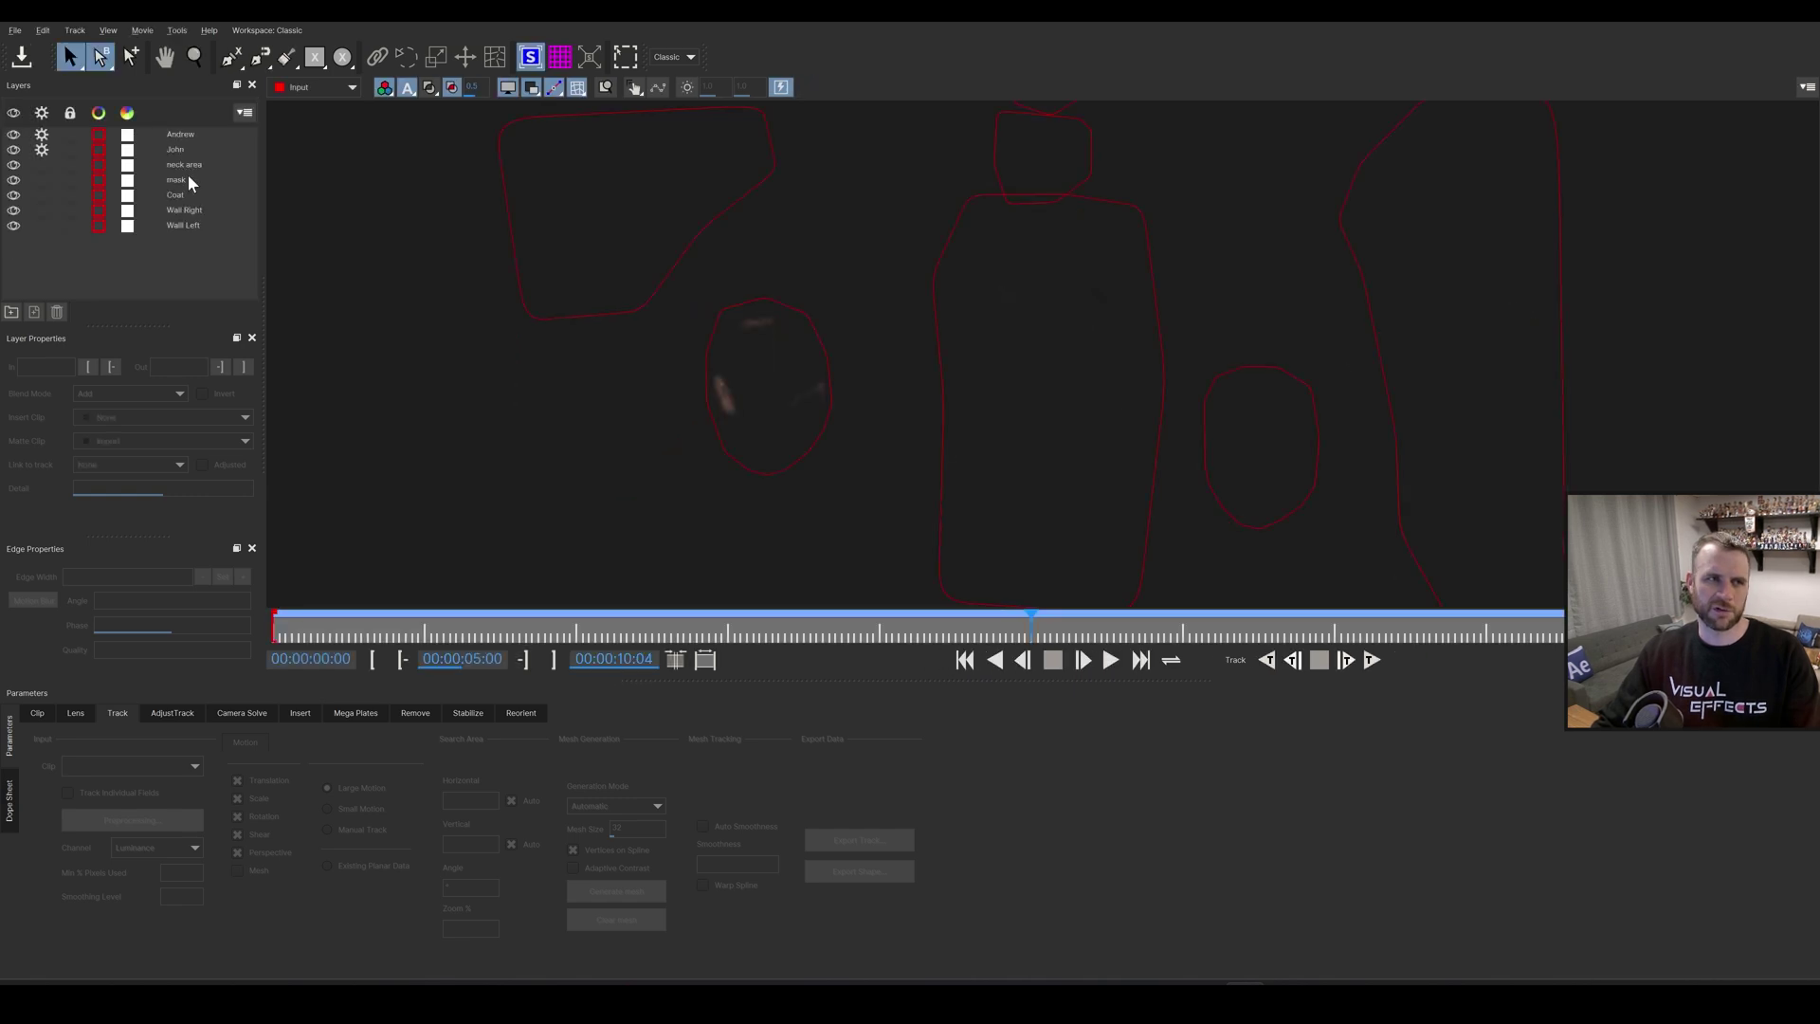
{"action": "left_click", "coordinate": [181, 134]}
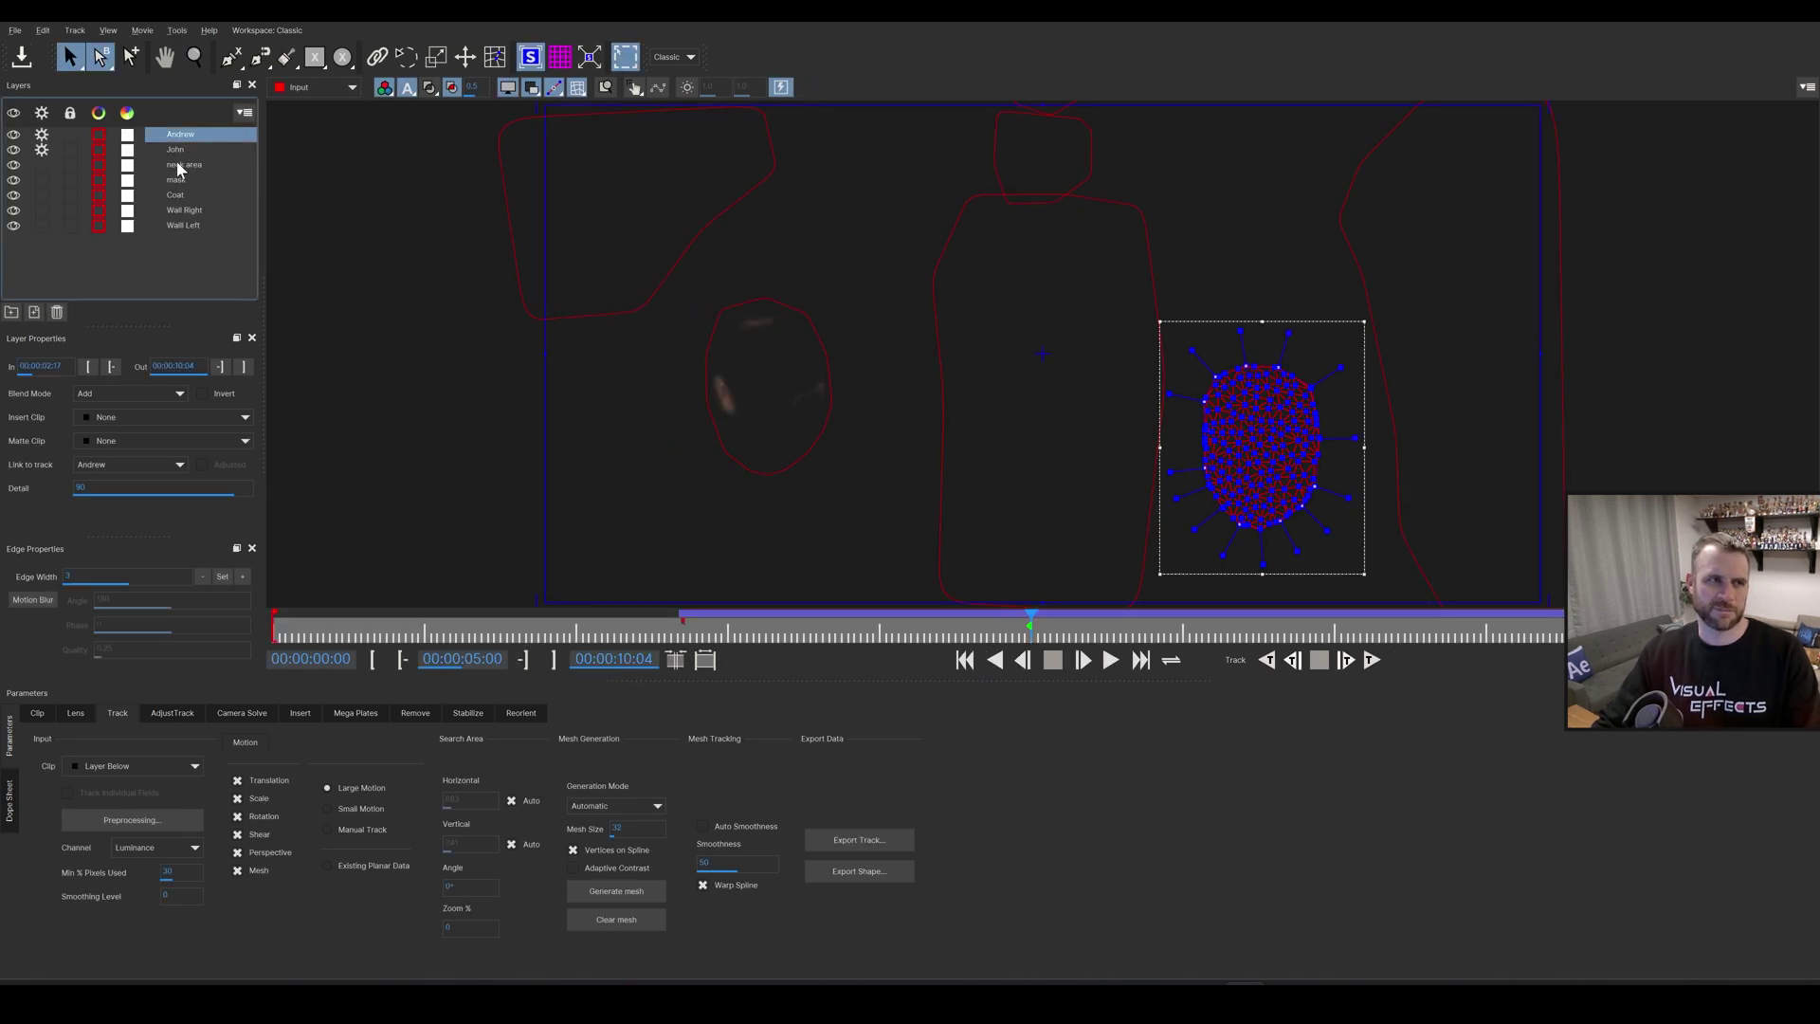
{"action": "left_click", "coordinate": [182, 164], "text": "ctrl"}
{"action": "left_click", "coordinate": [179, 181], "text": "ctrl"}
{"action": "left_click", "coordinate": [177, 195], "text": "ctrl"}
{"action": "left_click", "coordinate": [175, 209], "text": "ctrl"}
{"action": "left_click", "coordinate": [178, 225], "text": "ctrl"}
{"action": "key", "text": "Delete"}
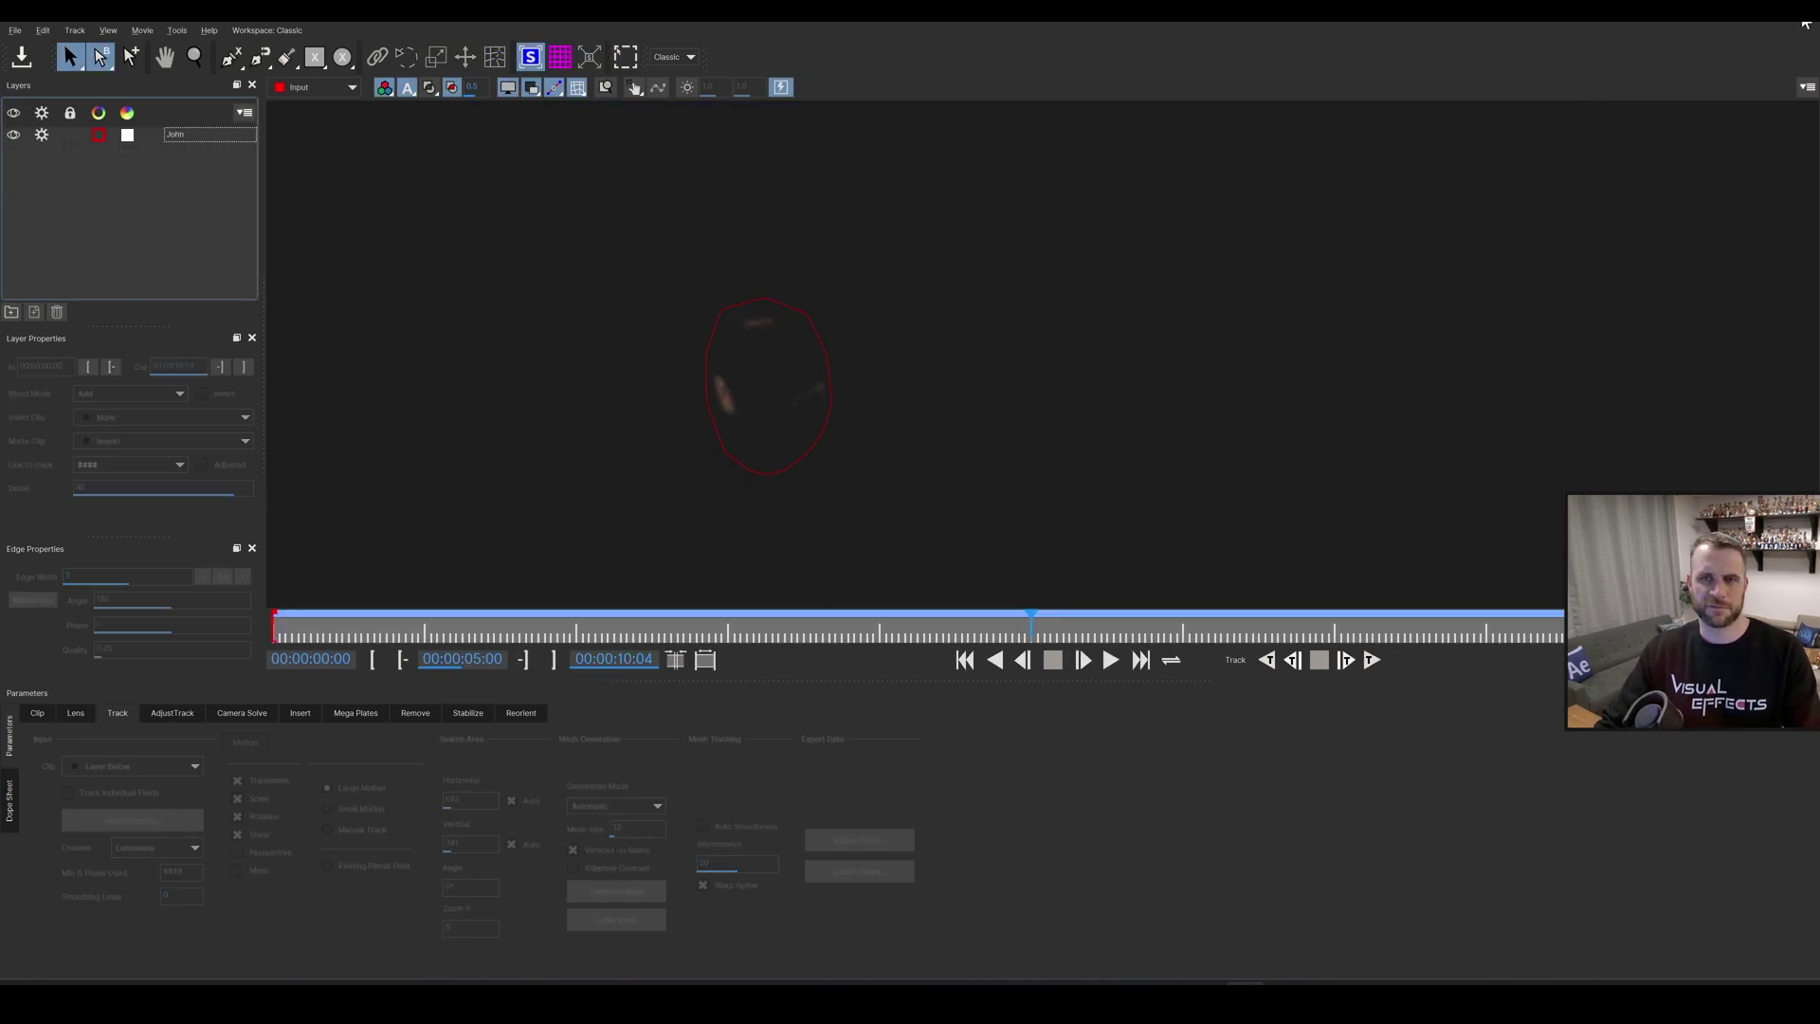
{"action": "left_click", "coordinate": [1799, 11]}
{"action": "left_click", "coordinate": [1157, 539]}
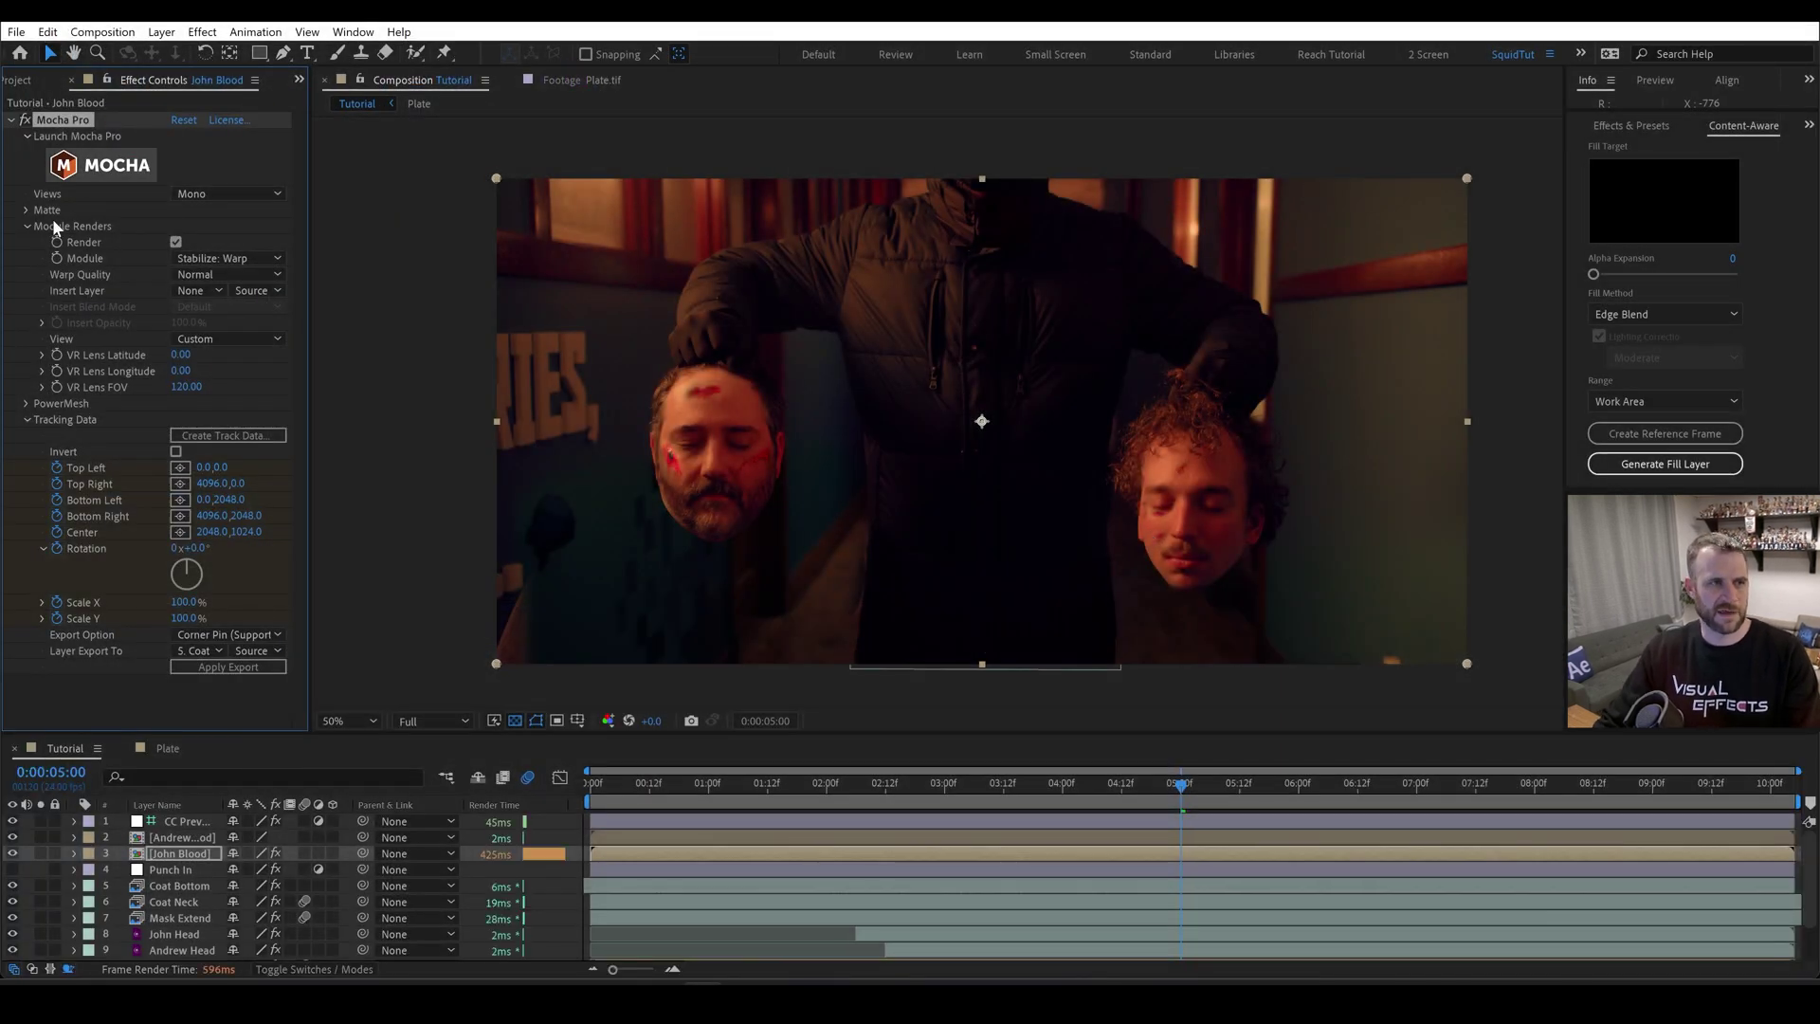
- Select Stabilize: Warp as the Mocha Pro render module for the bearded head's blood and check the track at other frames
{"action": "left_click", "coordinate": [27, 226]}
{"action": "left_click", "coordinate": [29, 227]}
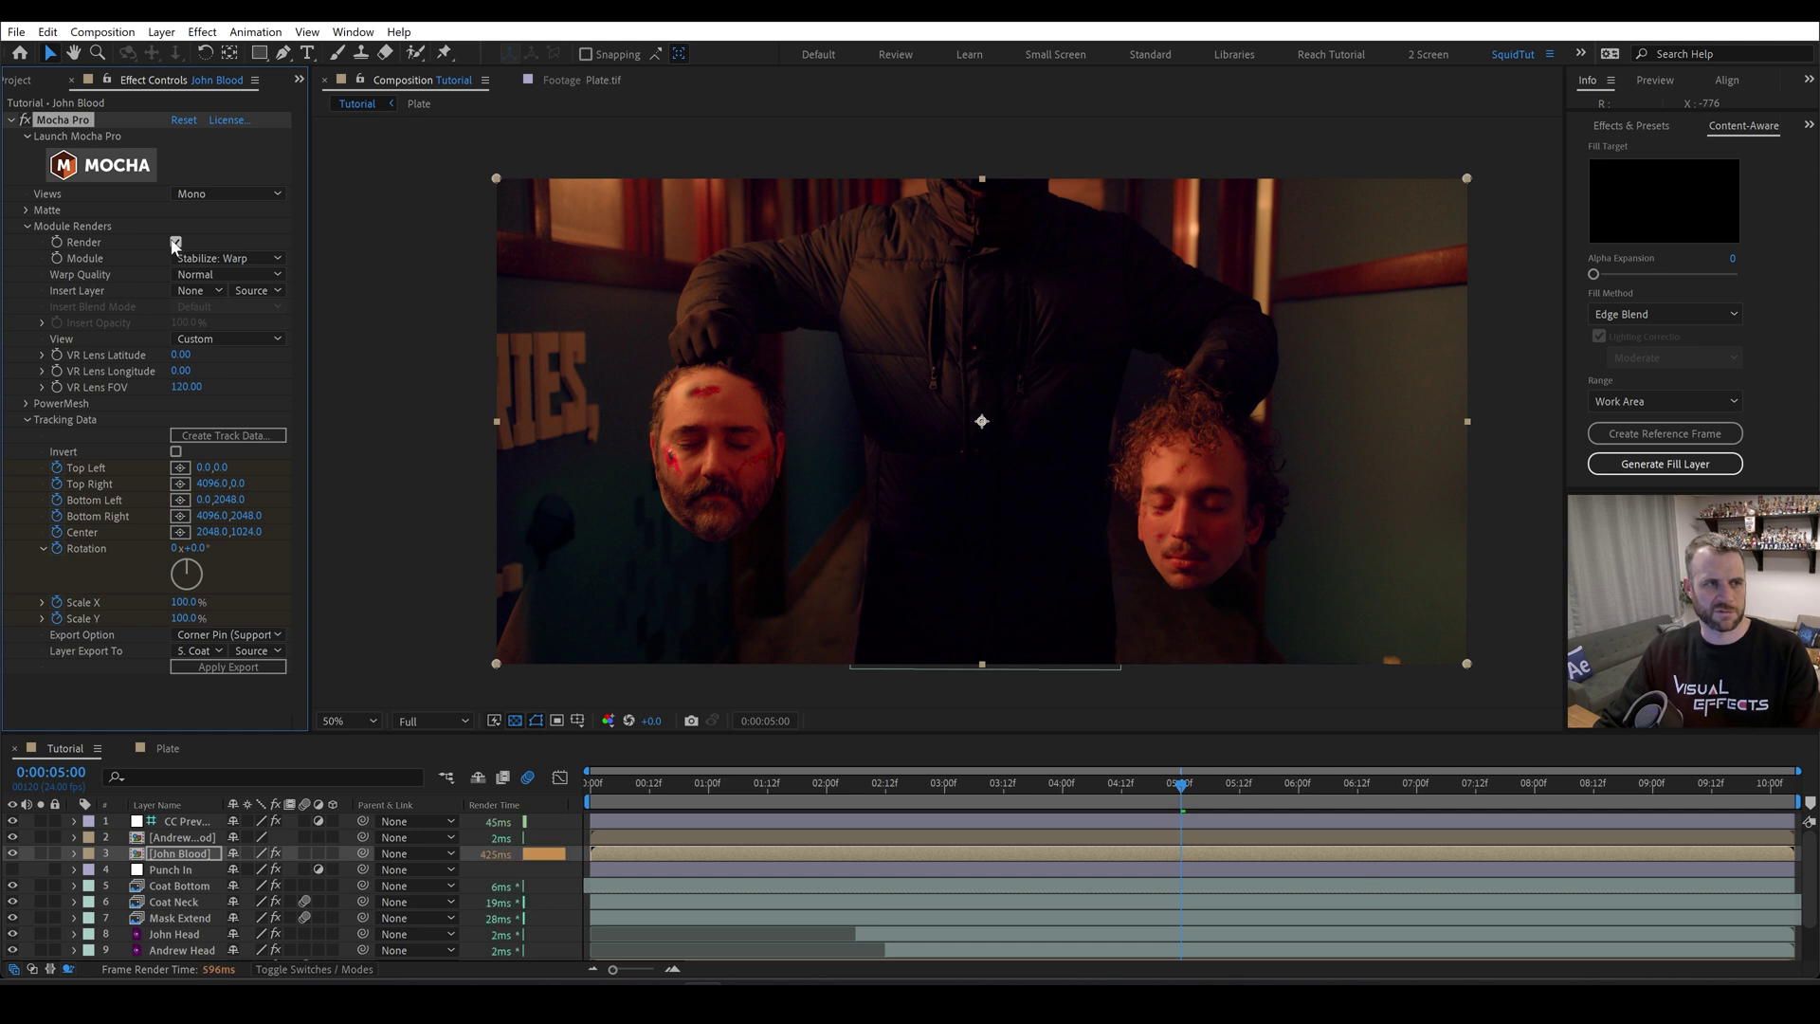
{"action": "left_click", "coordinate": [216, 264]}
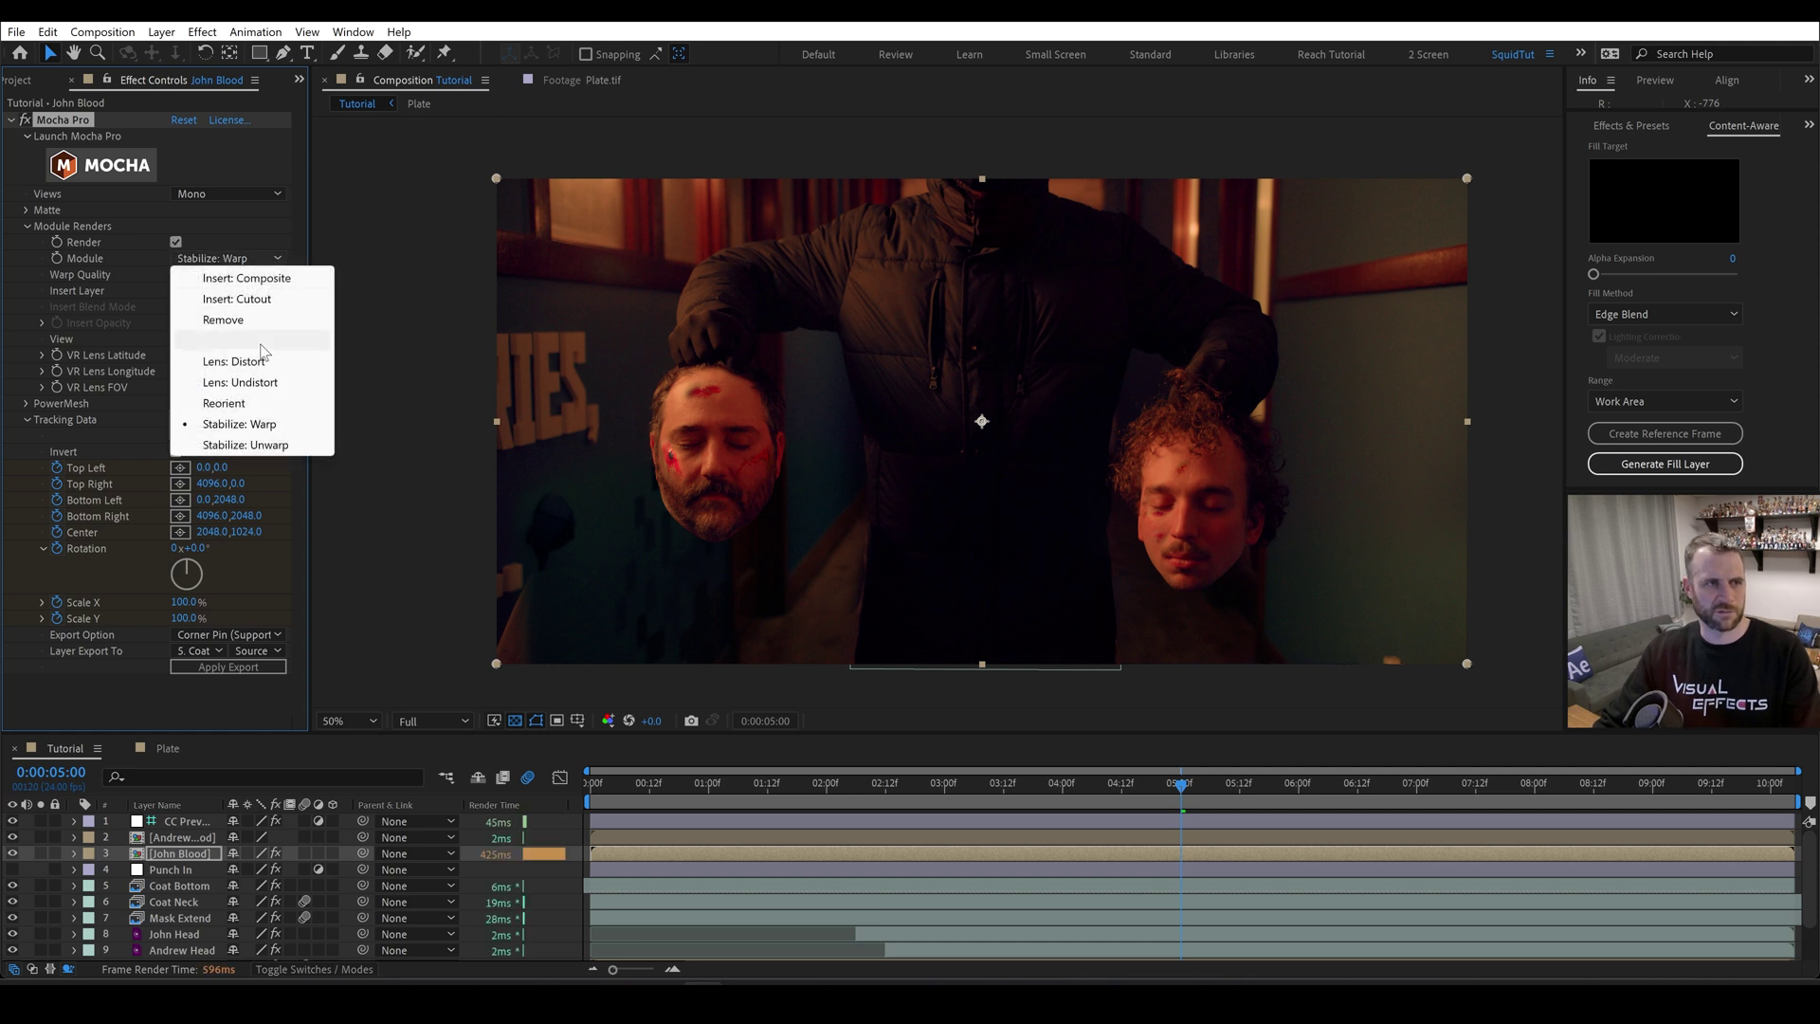
{"action": "left_click", "coordinate": [244, 428]}
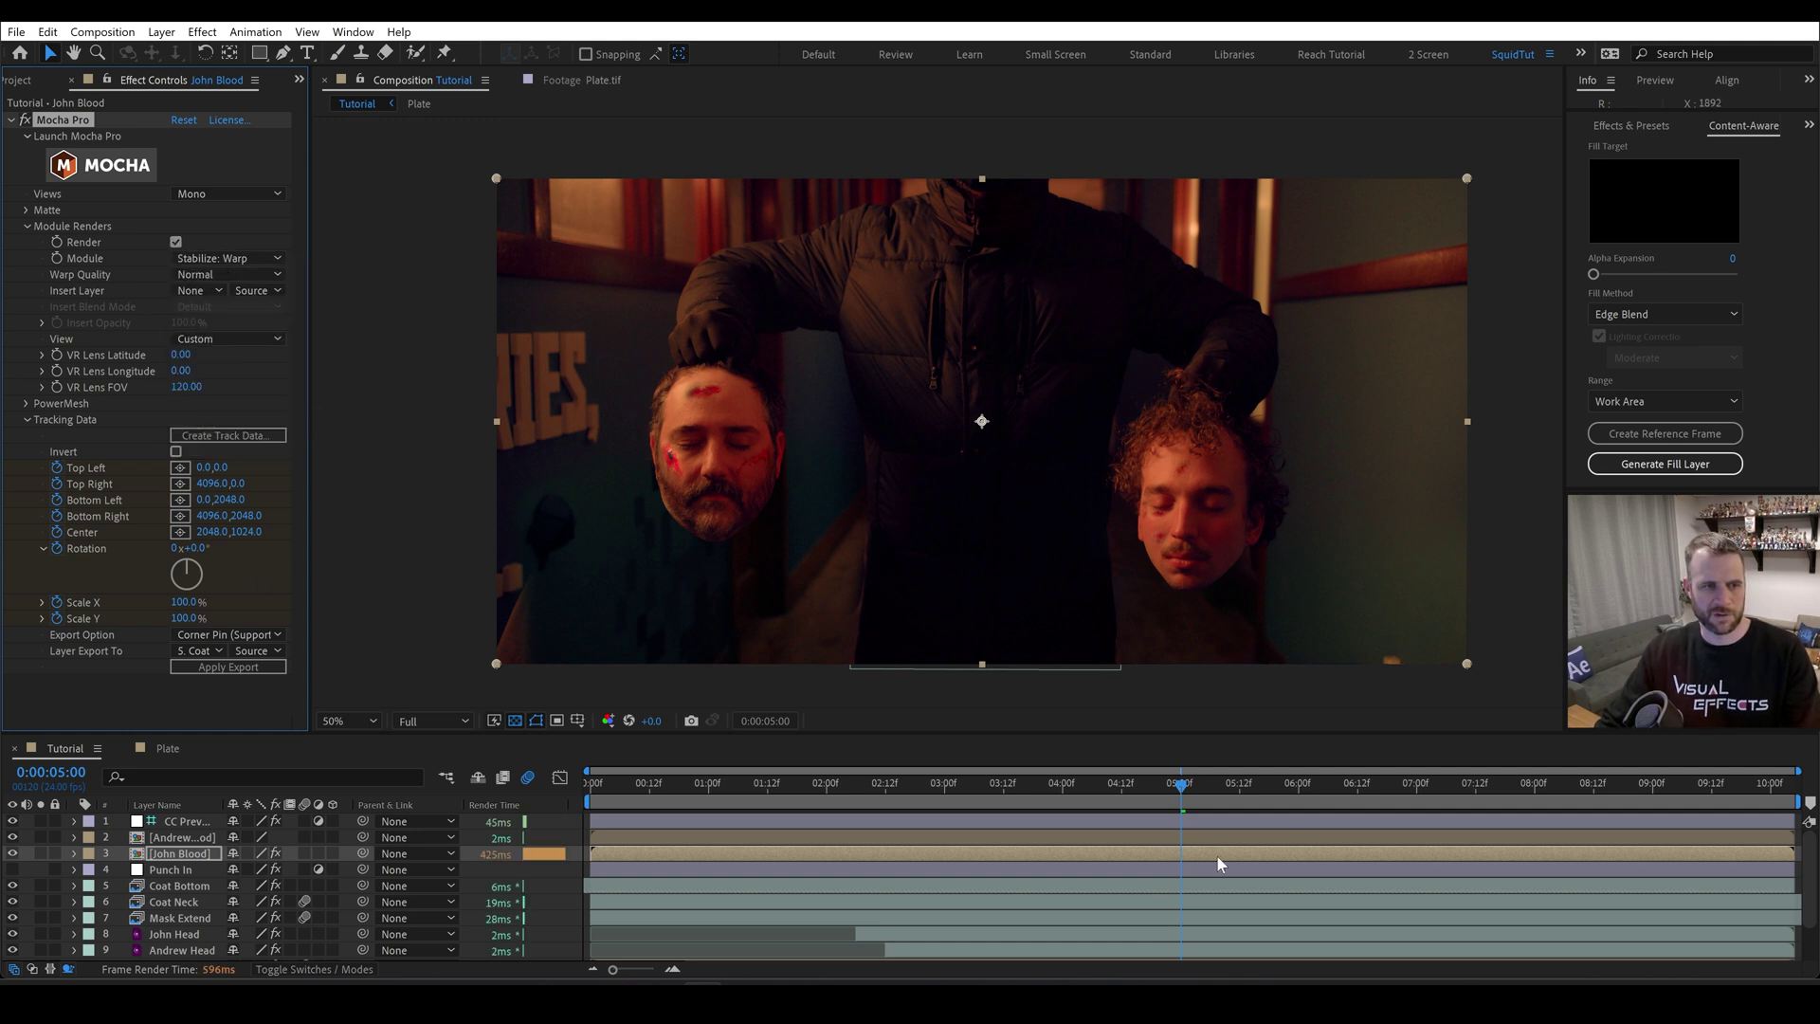
{"action": "left_click", "coordinate": [1328, 790]}
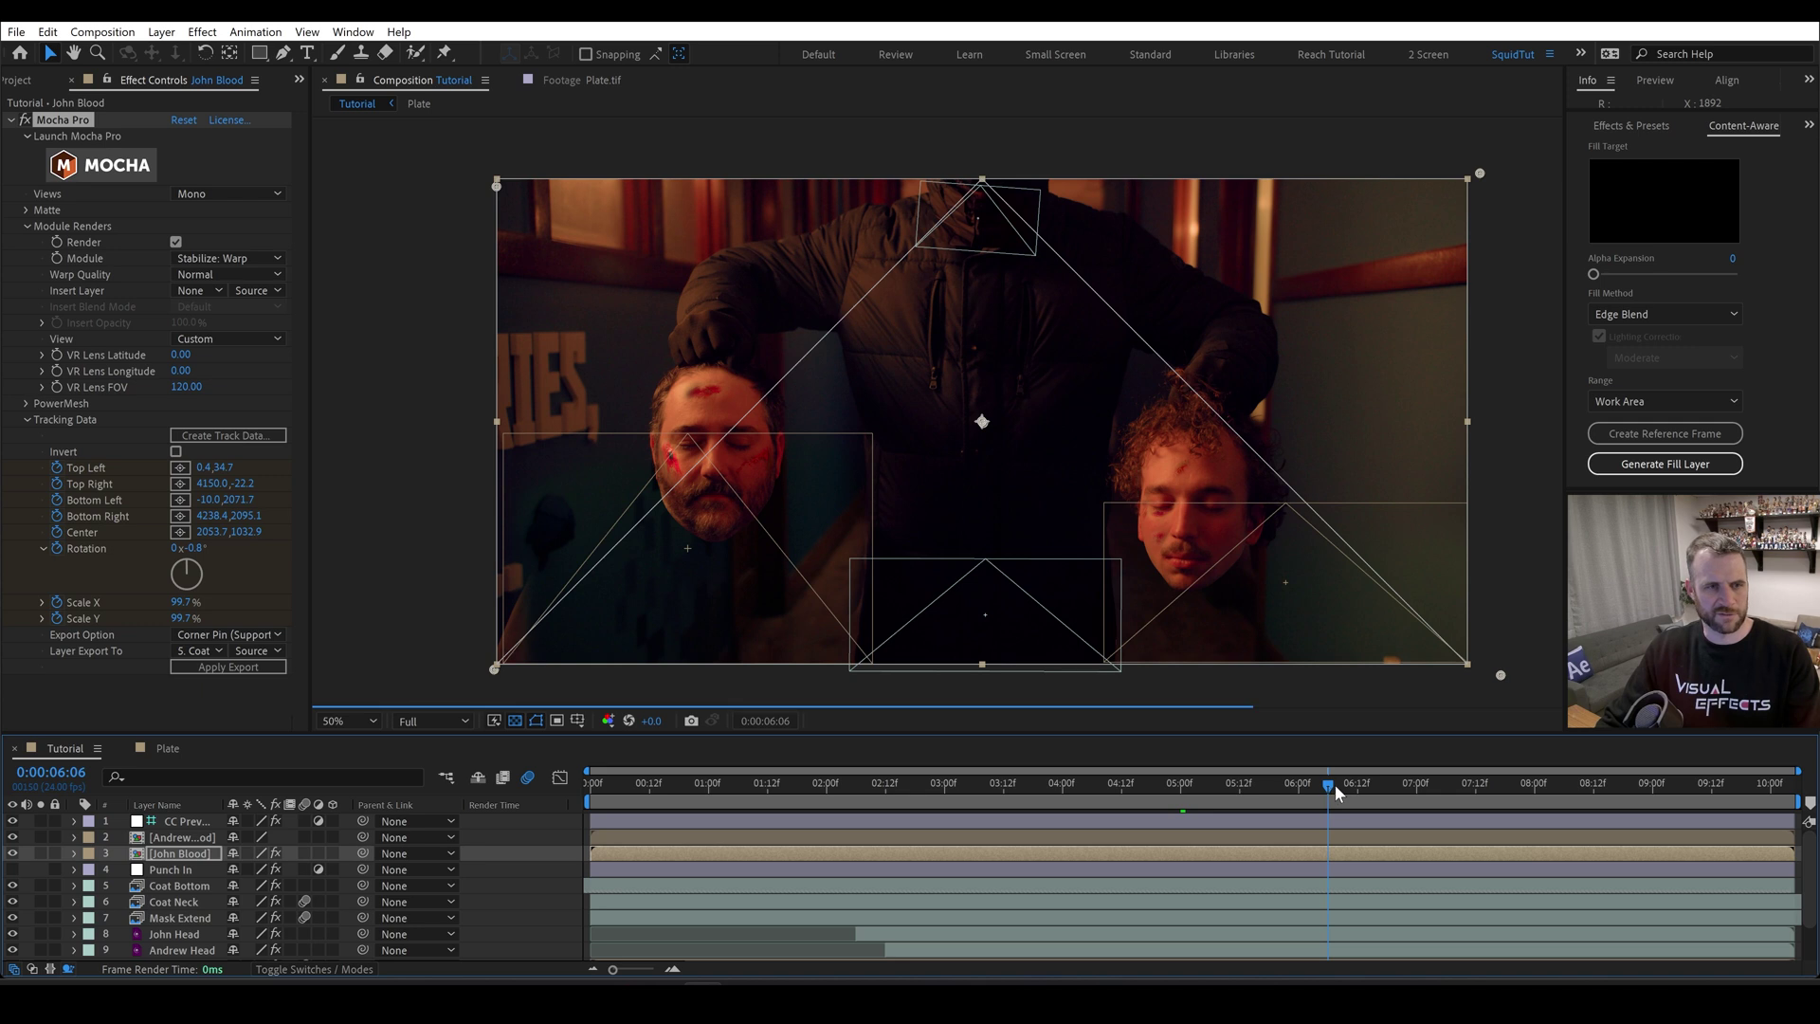
{"action": "left_click", "coordinate": [915, 790]}
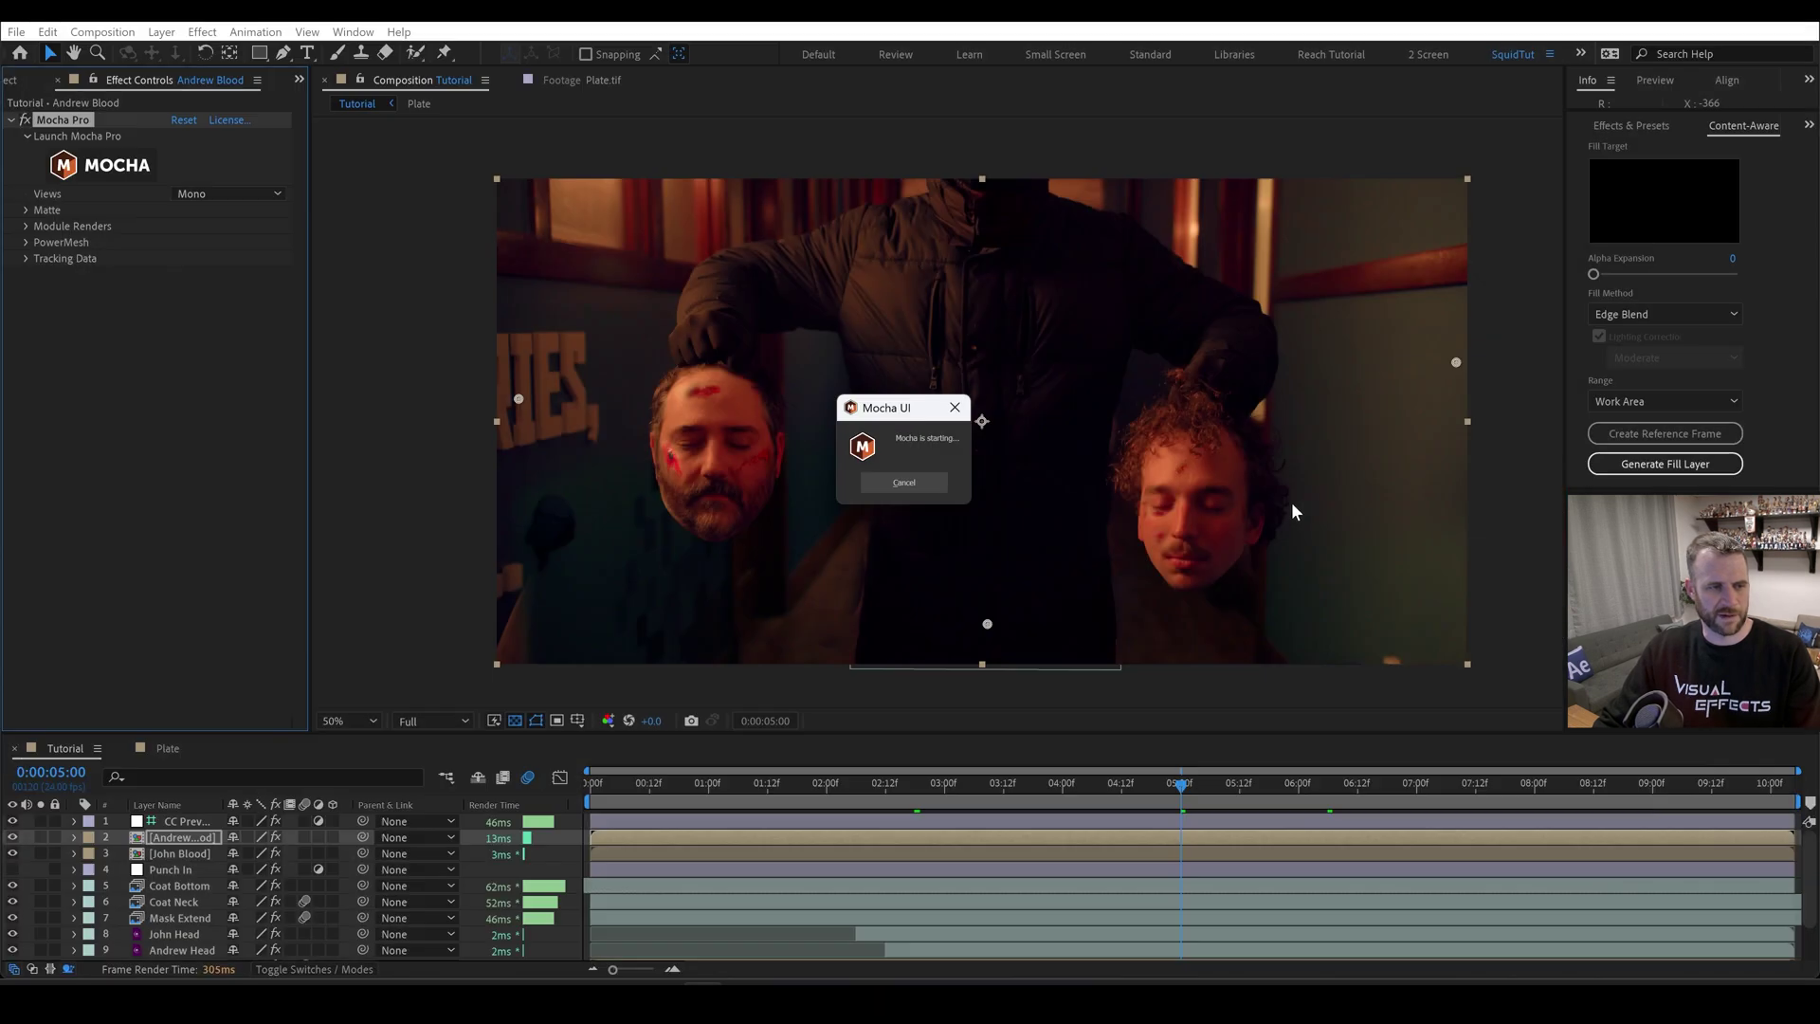
- Set the curly-haired head's blood precomp to the Stabilize: Warp render module and check the track around 2 to 3 seconds
{"action": "left_click", "coordinate": [28, 226]}
{"action": "left_click", "coordinate": [228, 258]}
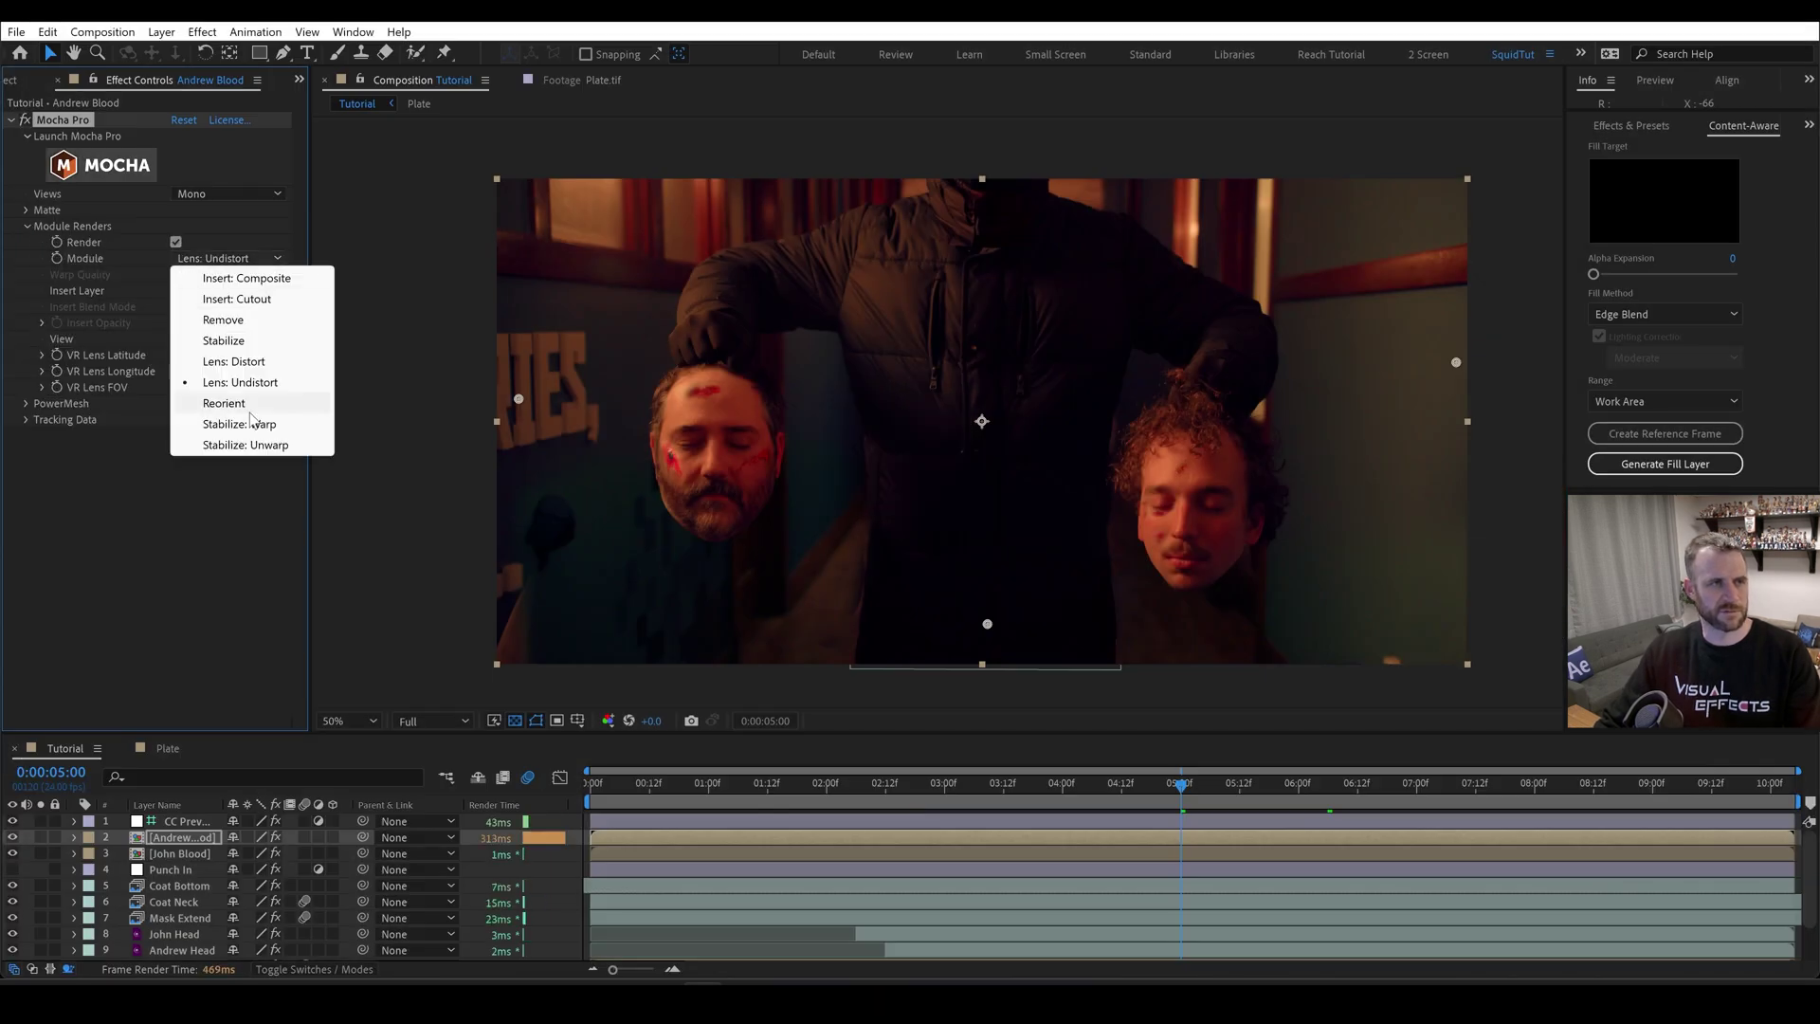
{"action": "left_click", "coordinate": [263, 424]}
{"action": "left_click", "coordinate": [953, 785]}
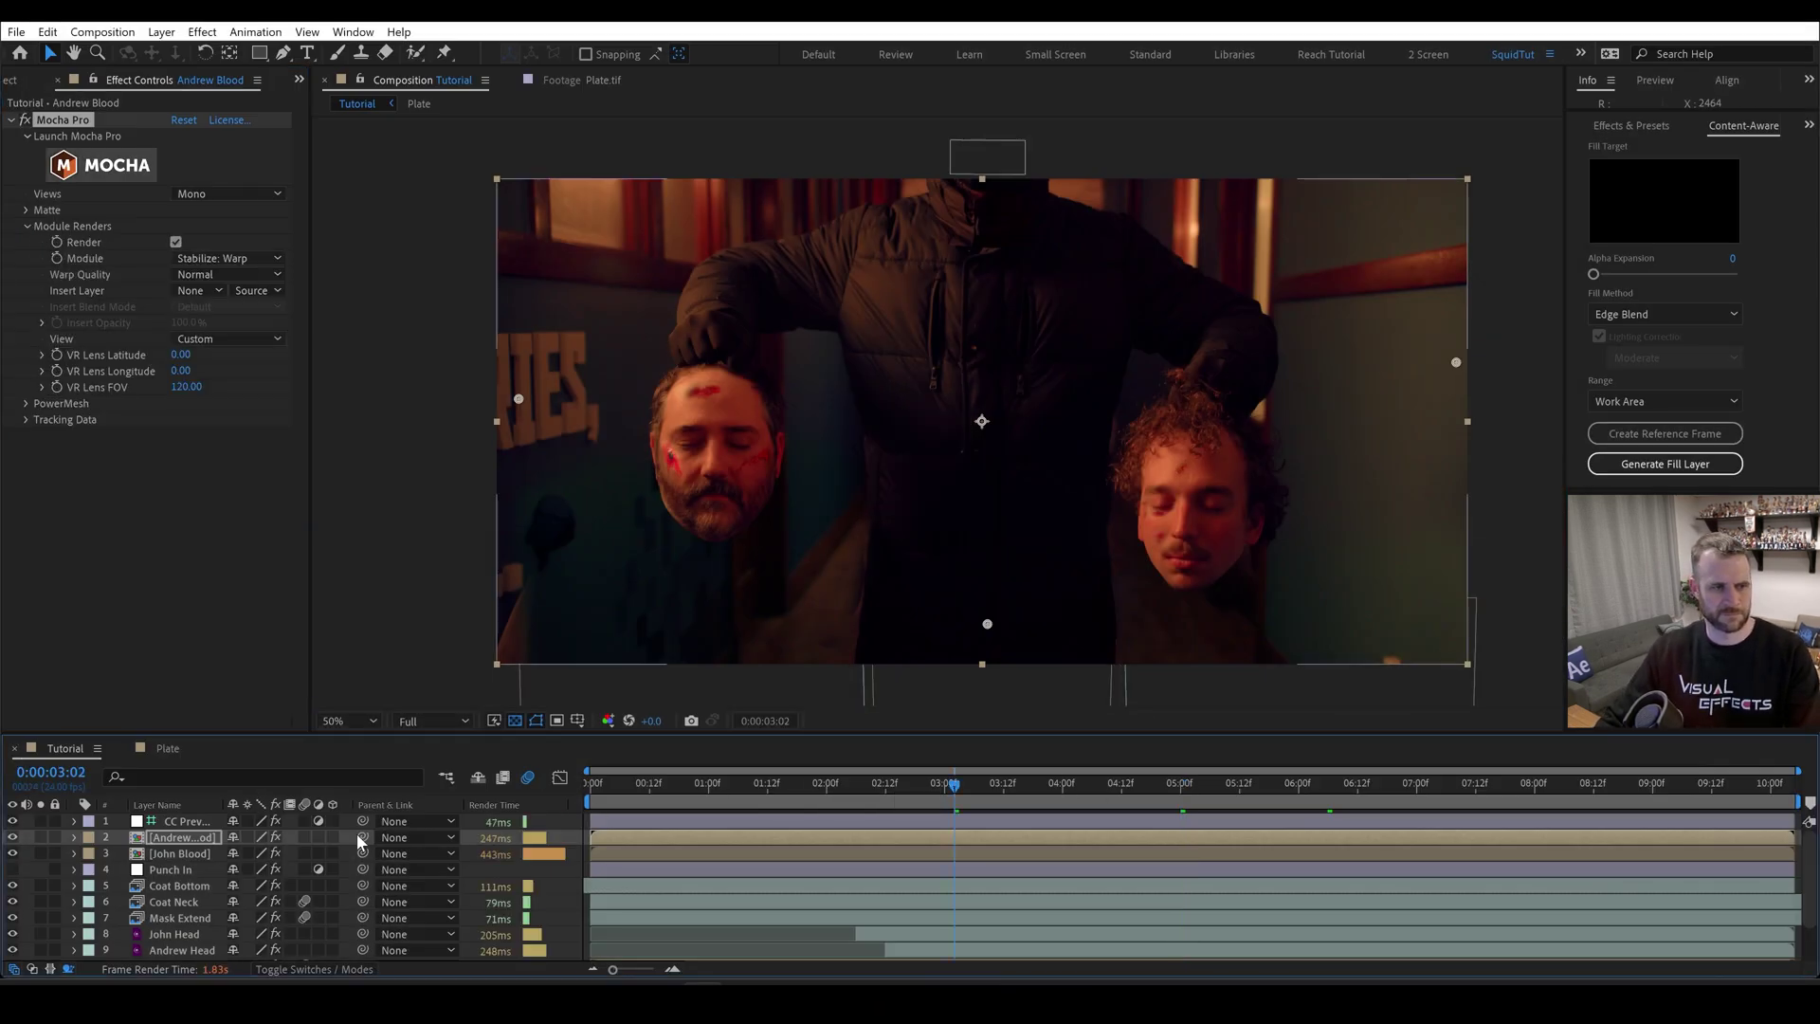
{"action": "left_click_drag", "start_coordinate": [953, 785], "coordinate": [919, 789]}
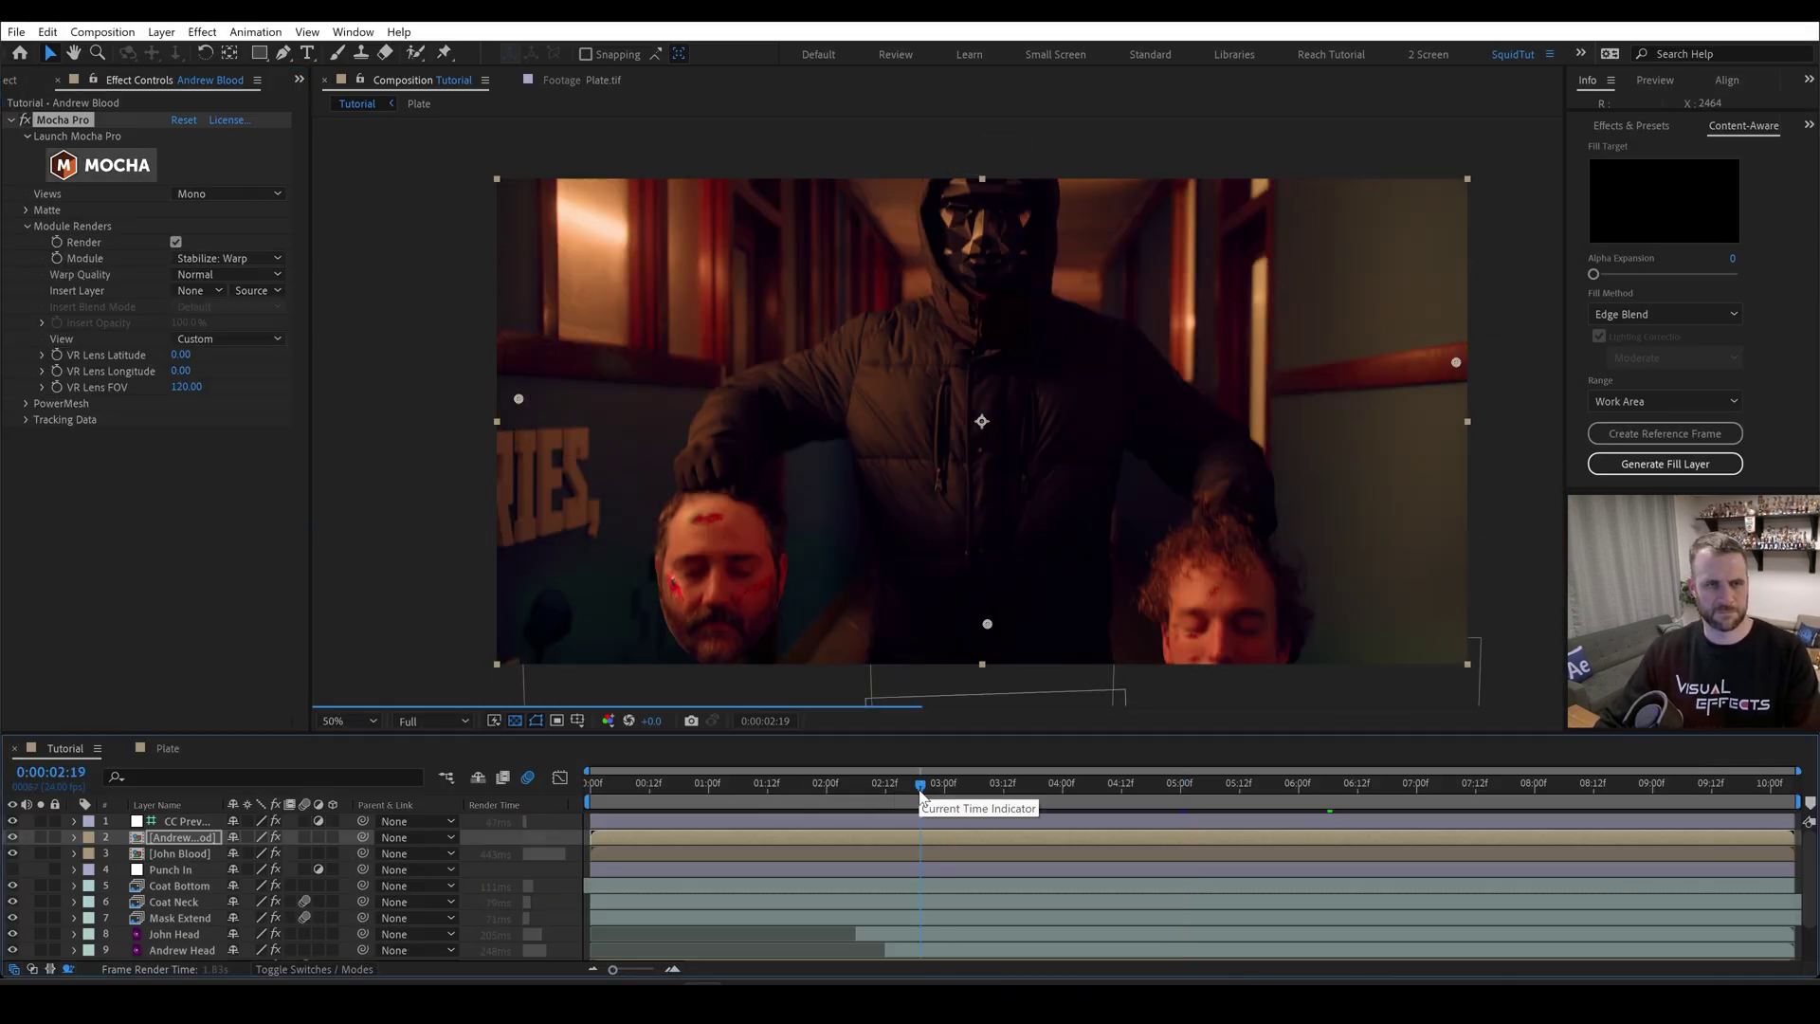
- Move the Punch In adjustment layer above both blood precomps and make it visible
{"action": "left_click_drag", "start_coordinate": [169, 868], "coordinate": [163, 833]}
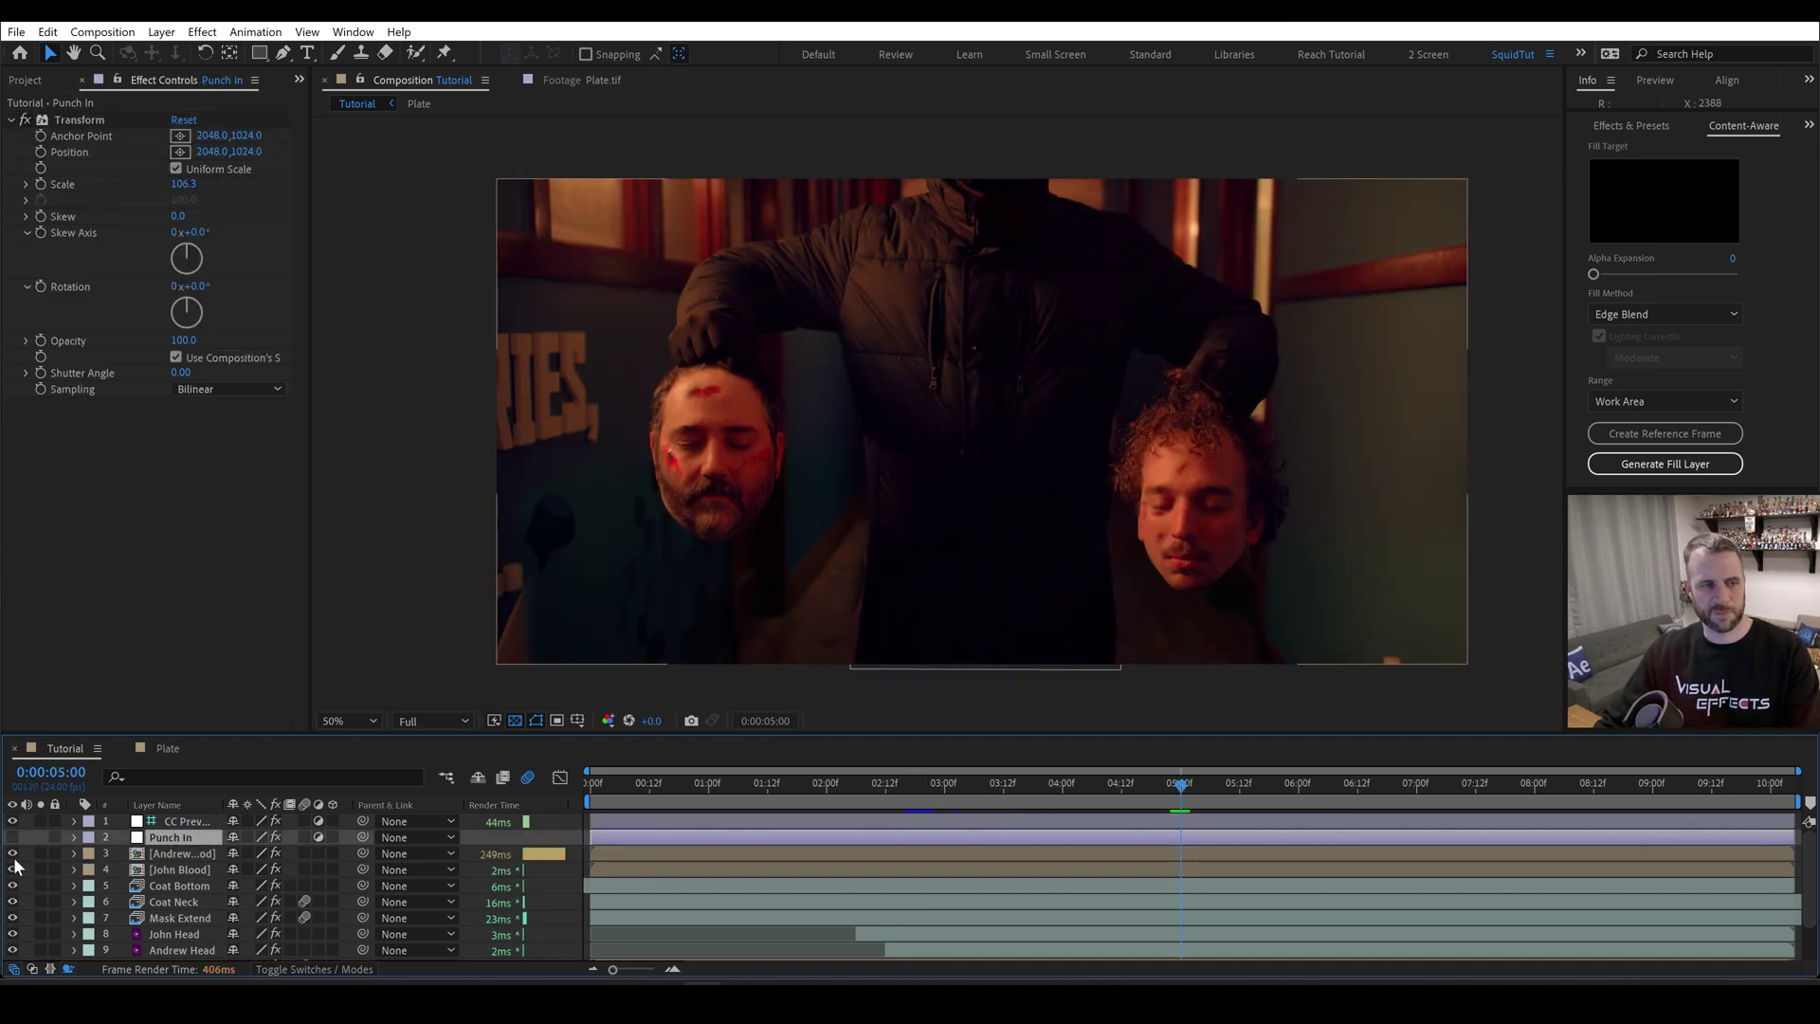
{"action": "left_click", "coordinate": [12, 838]}
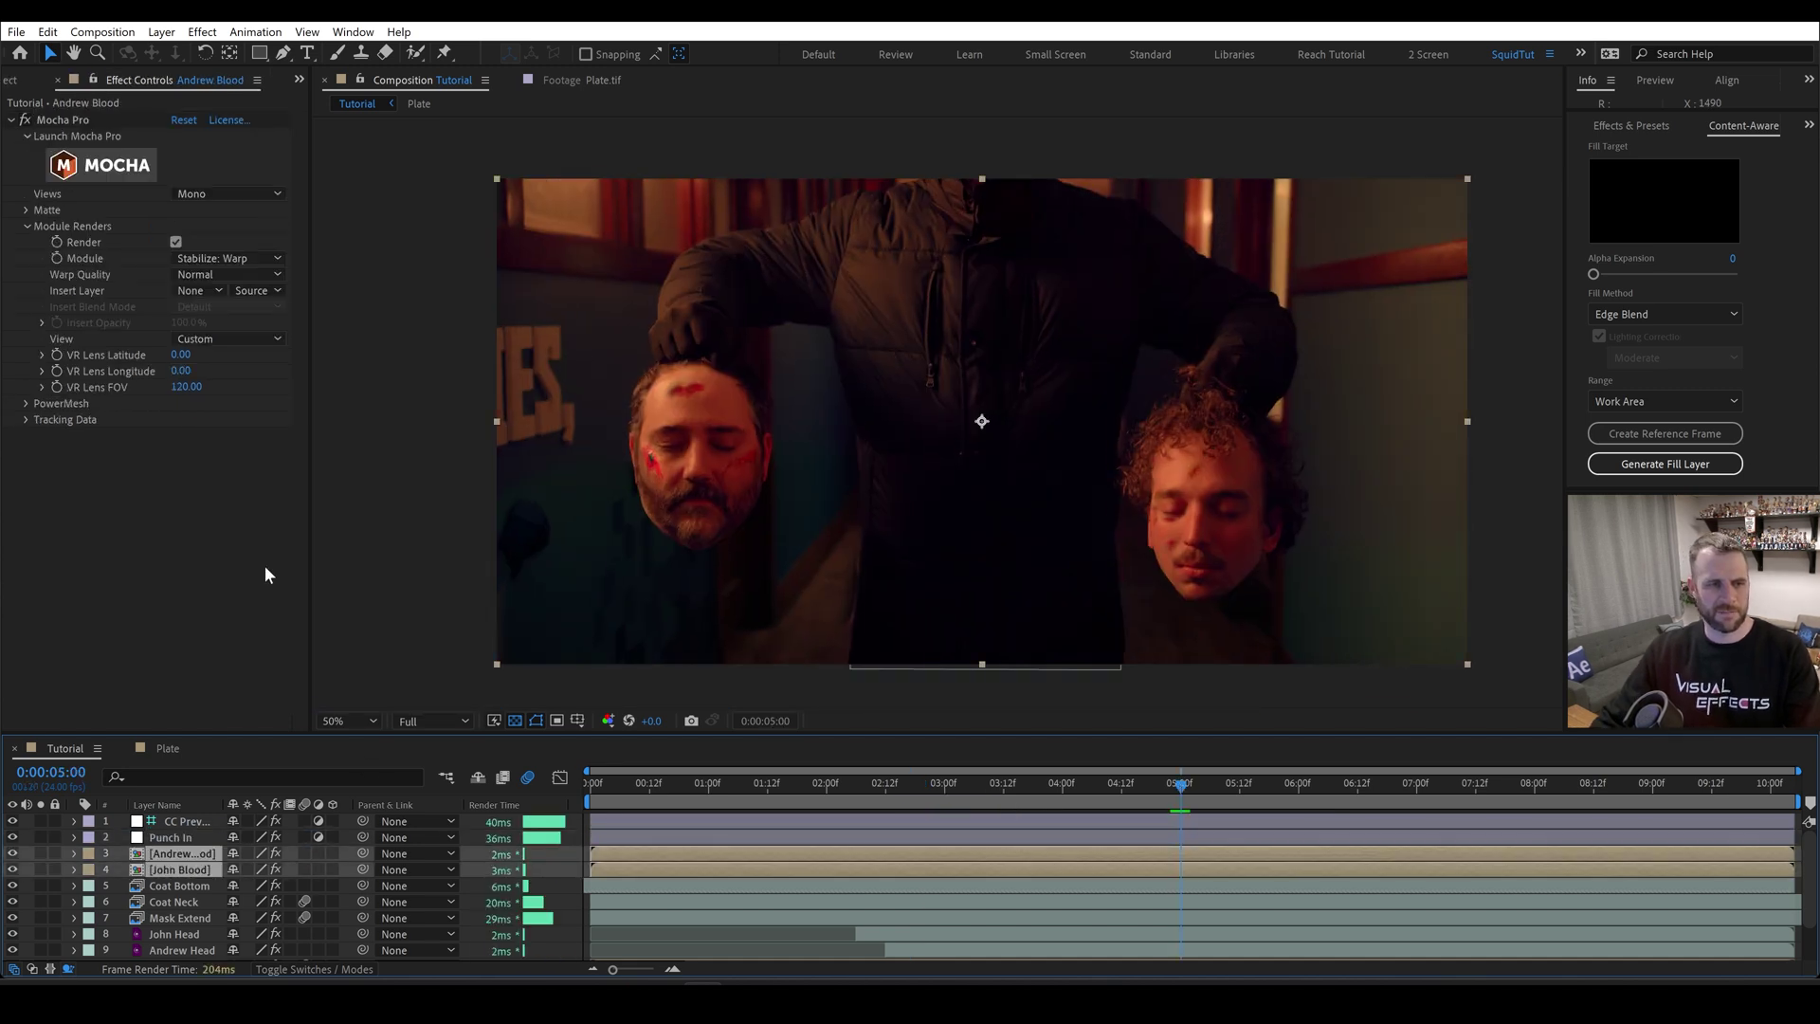
- Pre-compose the two blood layers as Pre-comp 1 and apply Pixel Motion Blur to it, checking an earlier frame
{"action": "left_click", "coordinate": [162, 32]}
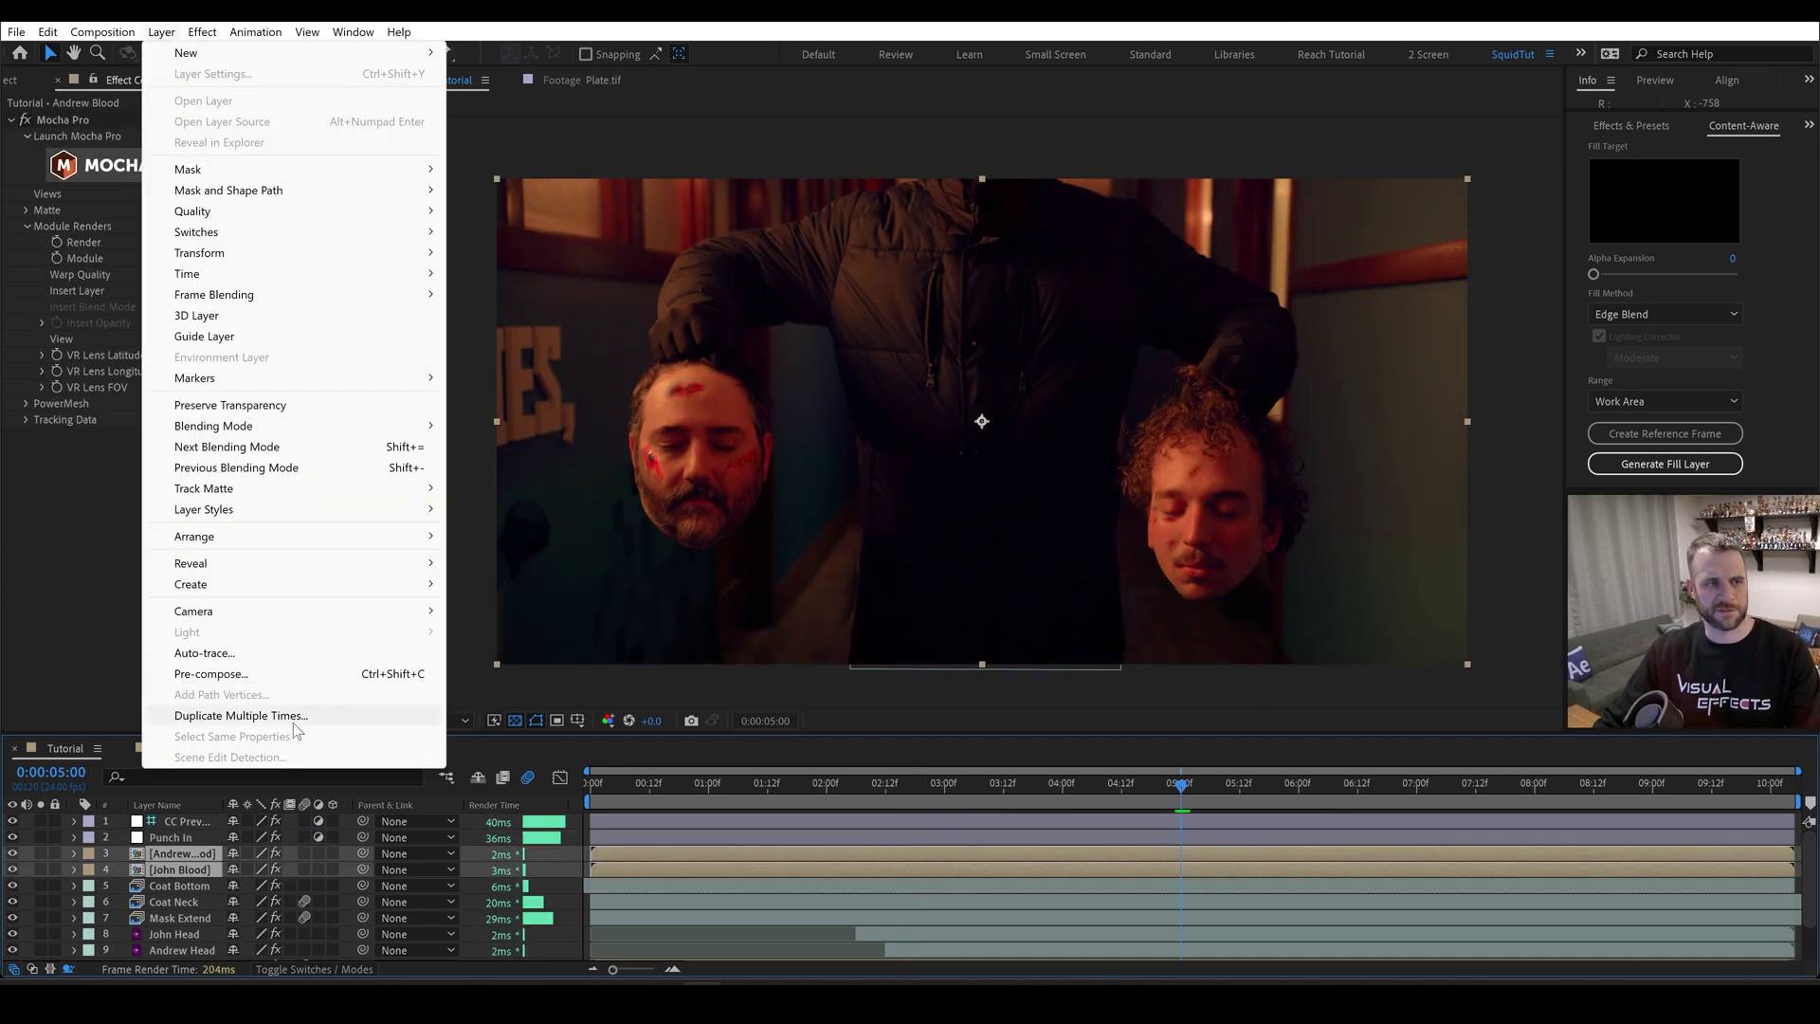
{"action": "left_click", "coordinate": [237, 673]}
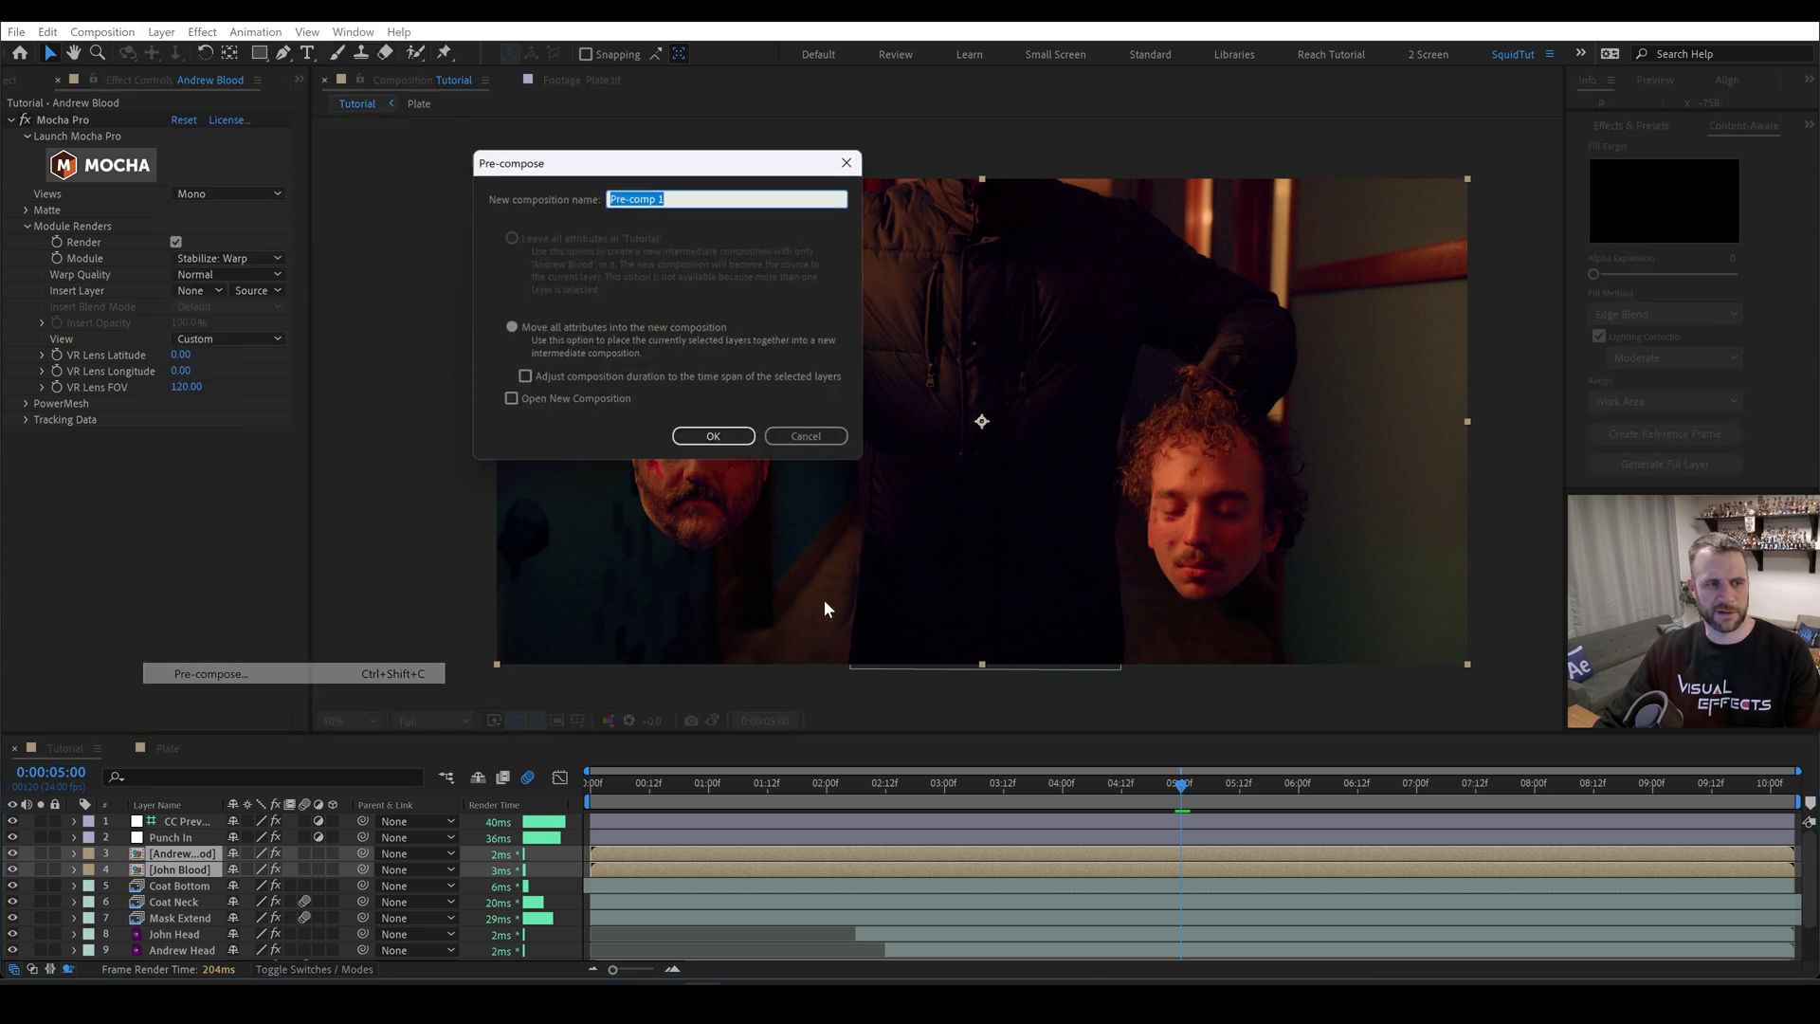
{"action": "left_click", "coordinate": [717, 439]}
{"action": "key", "text": "ctrl+space"}
{"action": "type", "text": "pixe"}
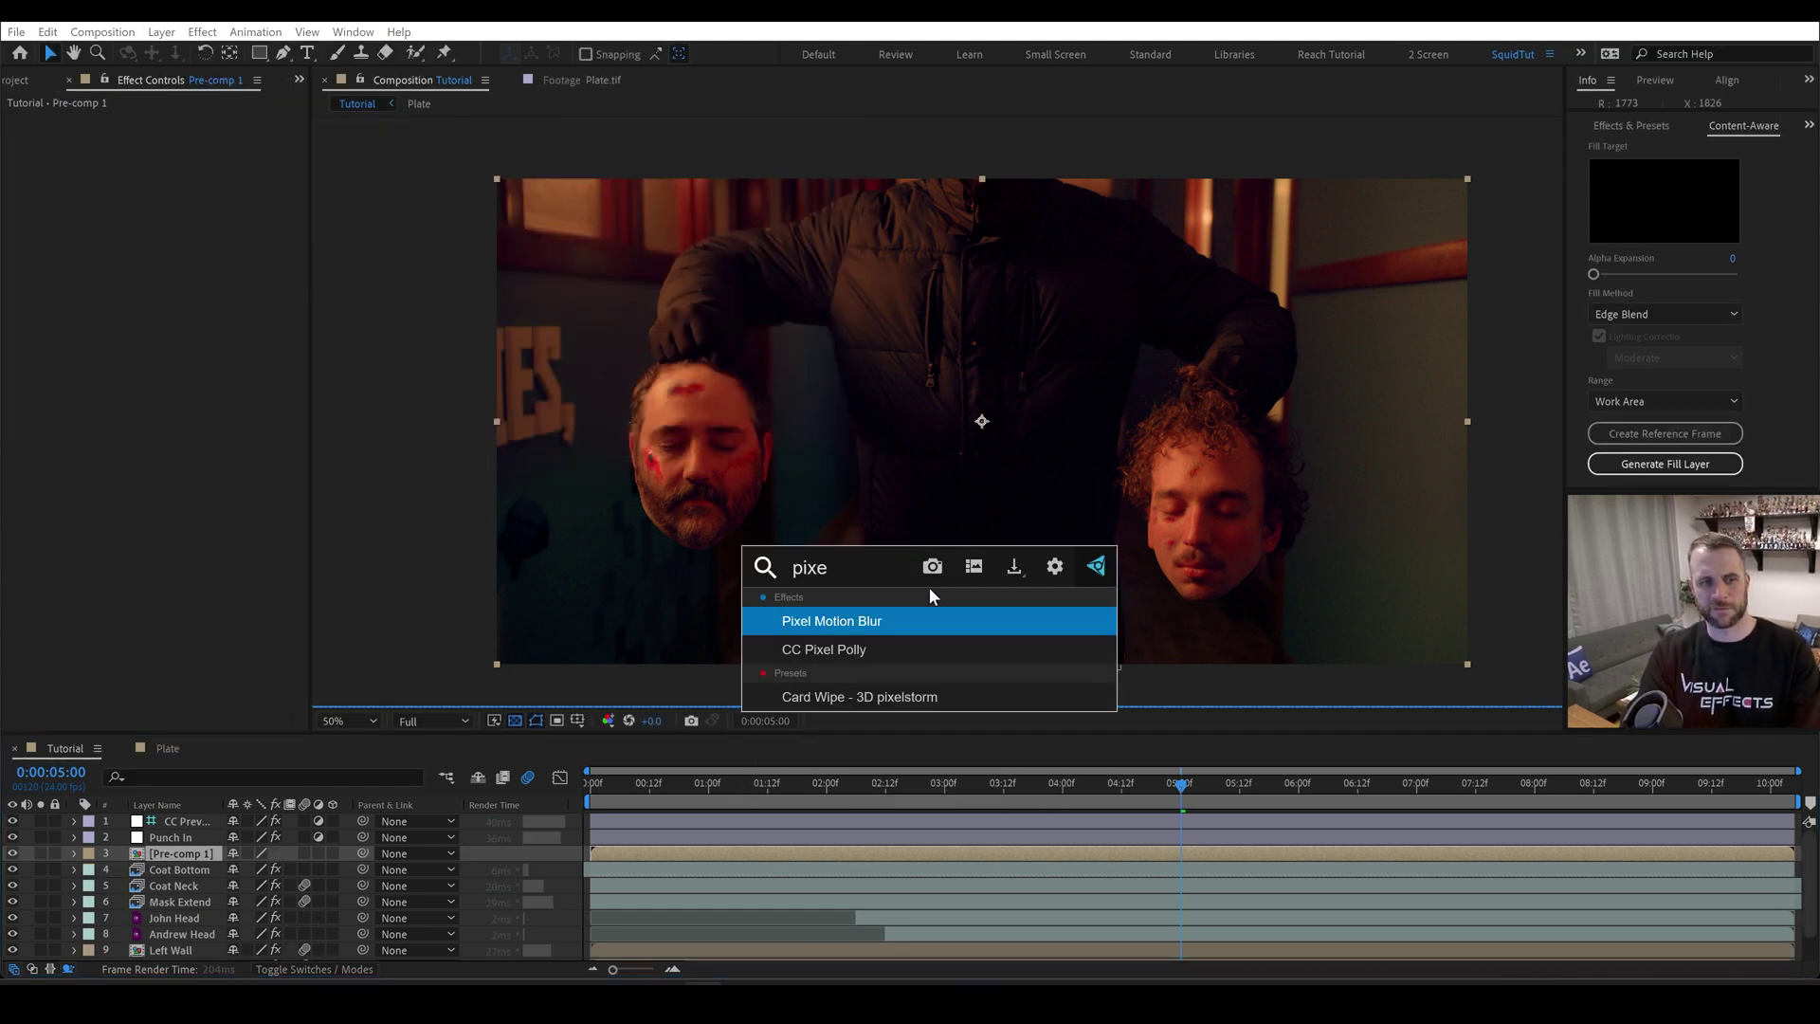
{"action": "key", "text": "Return"}
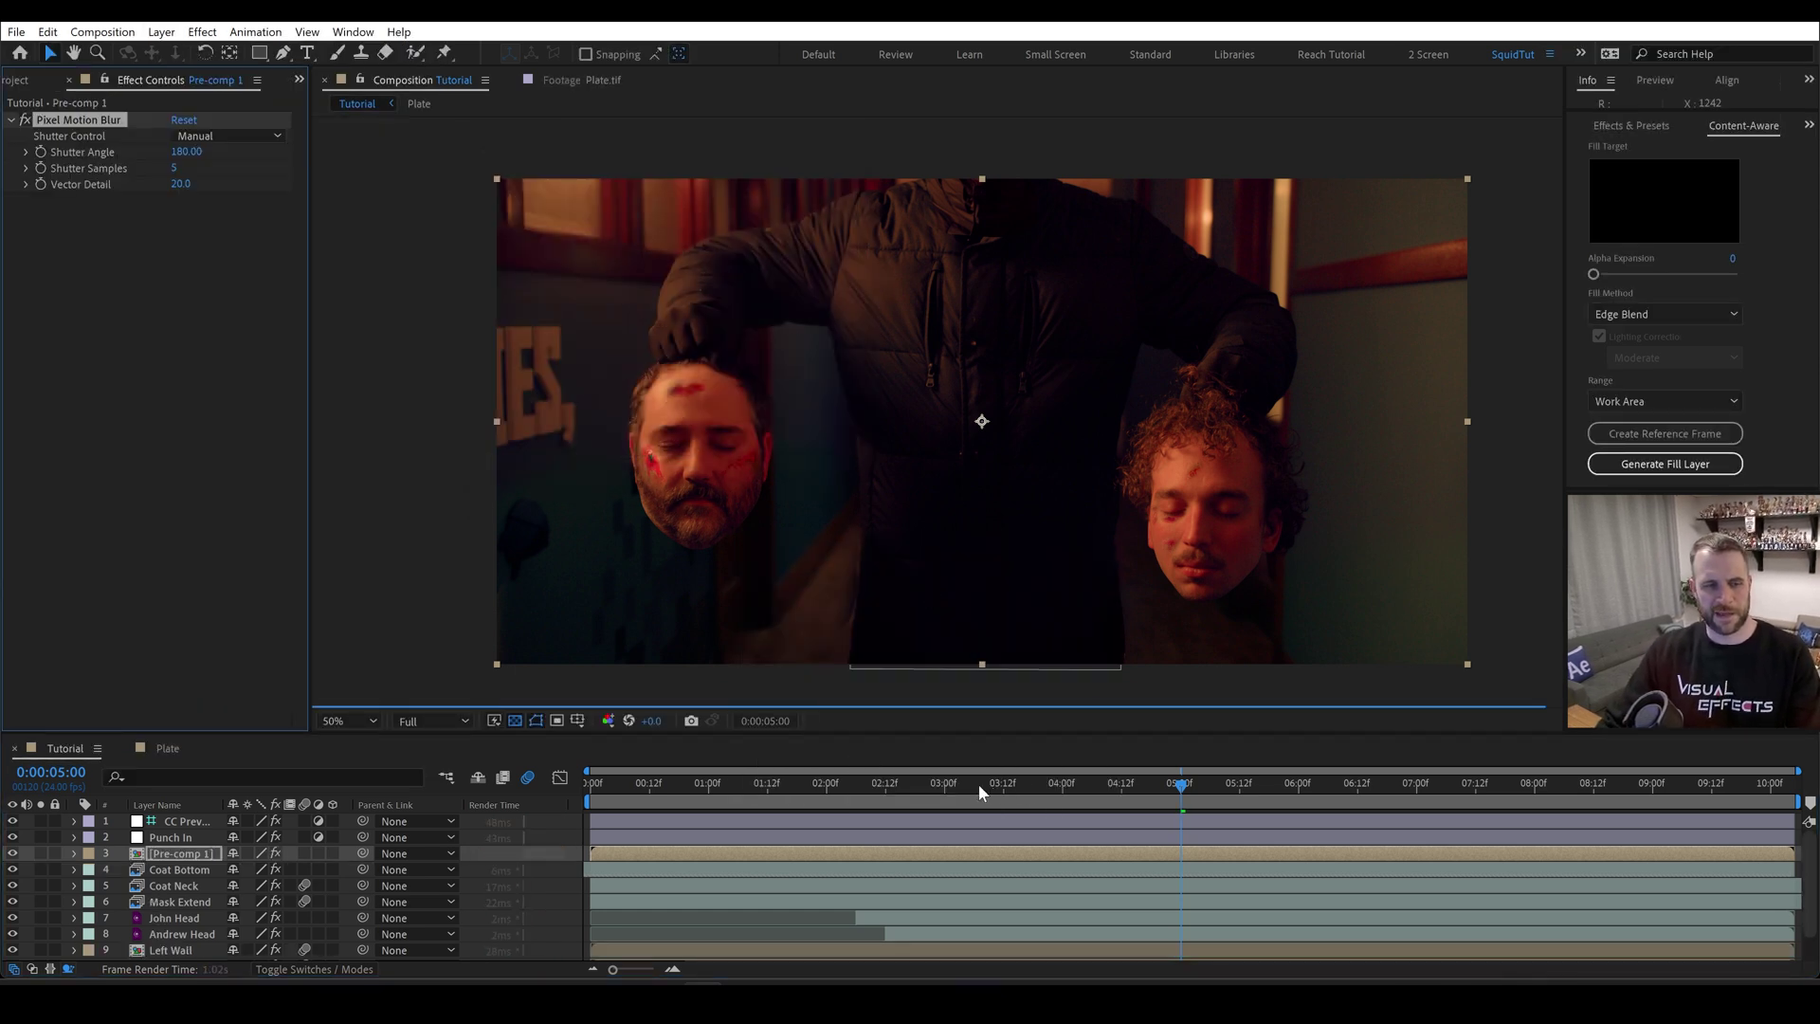
{"action": "left_click", "coordinate": [978, 783]}
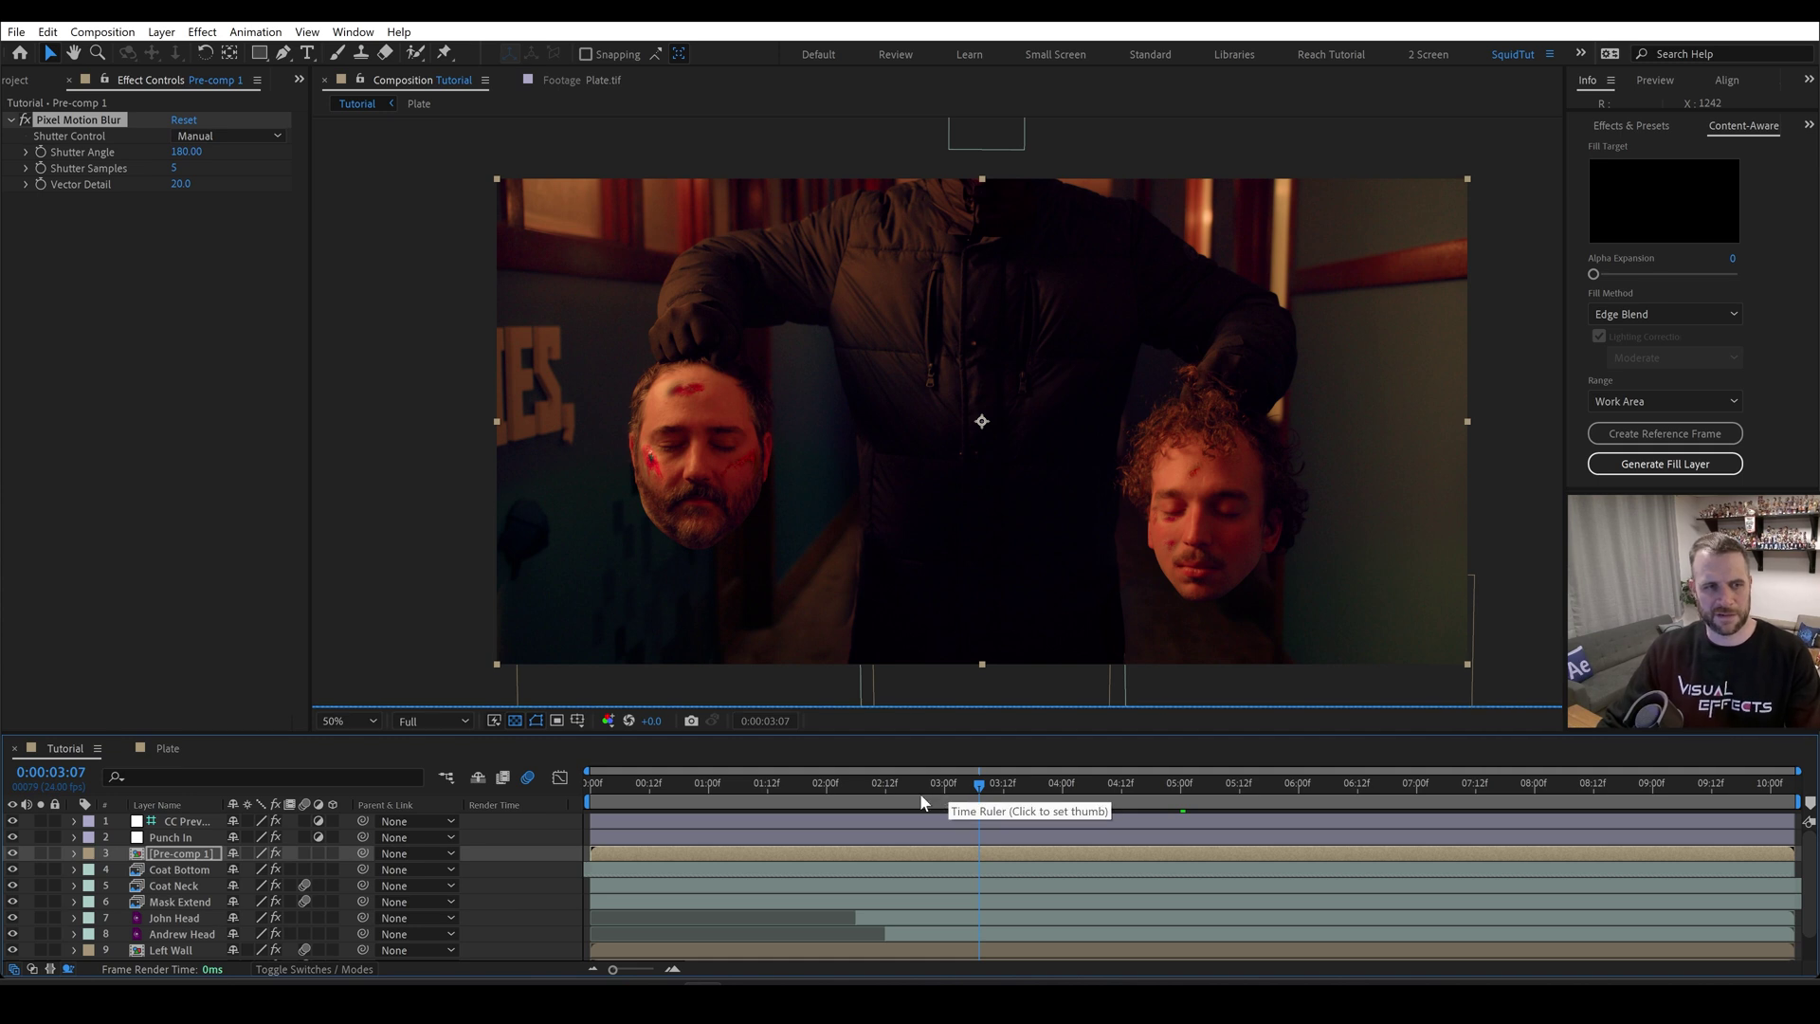